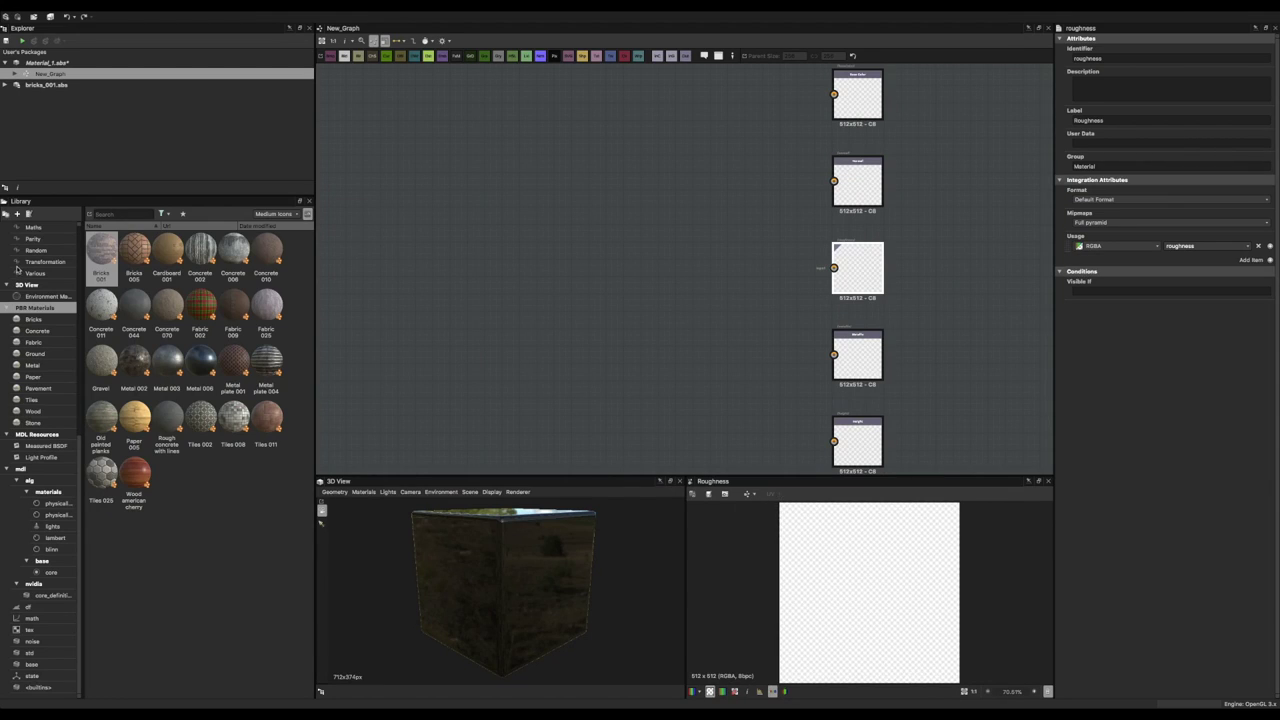
# Add a Brick Generator from the Patterns library feeding the Base Color output.
pyautogui.scroll(5, 40, 400)
pyautogui.click(34, 296)
pyautogui.click(36, 307)
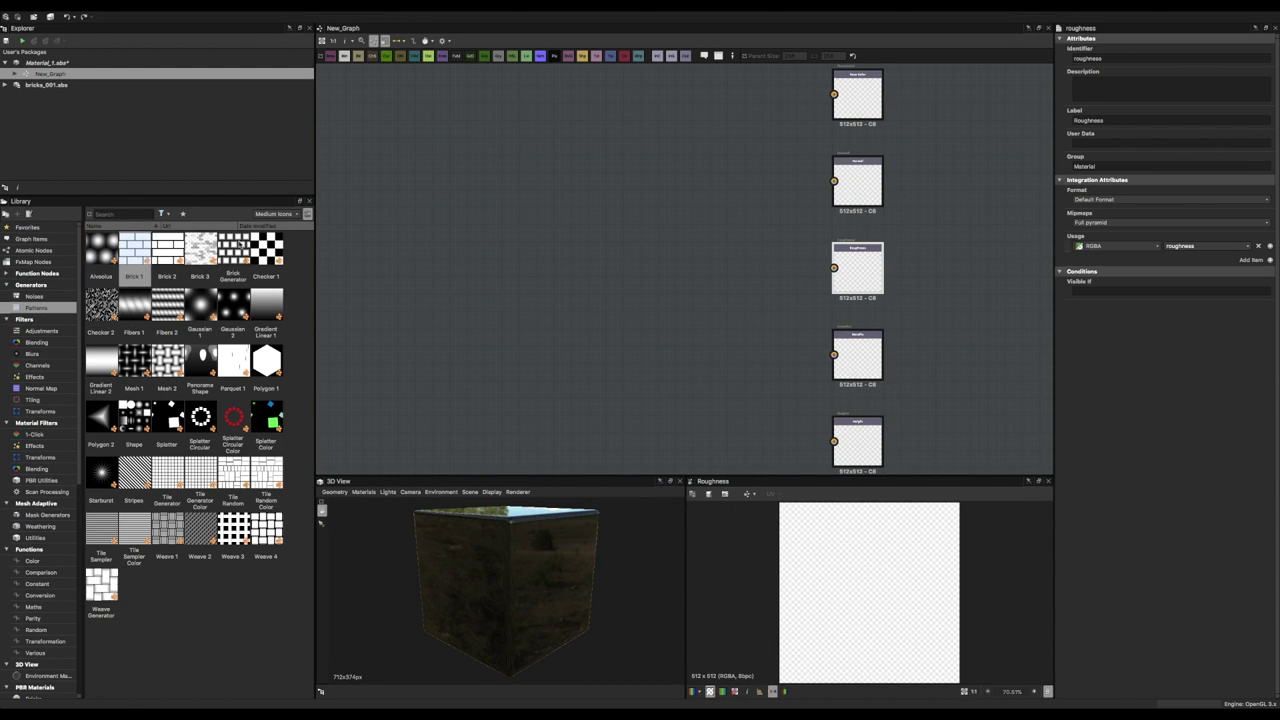
pyautogui.moveTo(236, 248); pyautogui.dragTo(493, 163)
pyautogui.press('f')
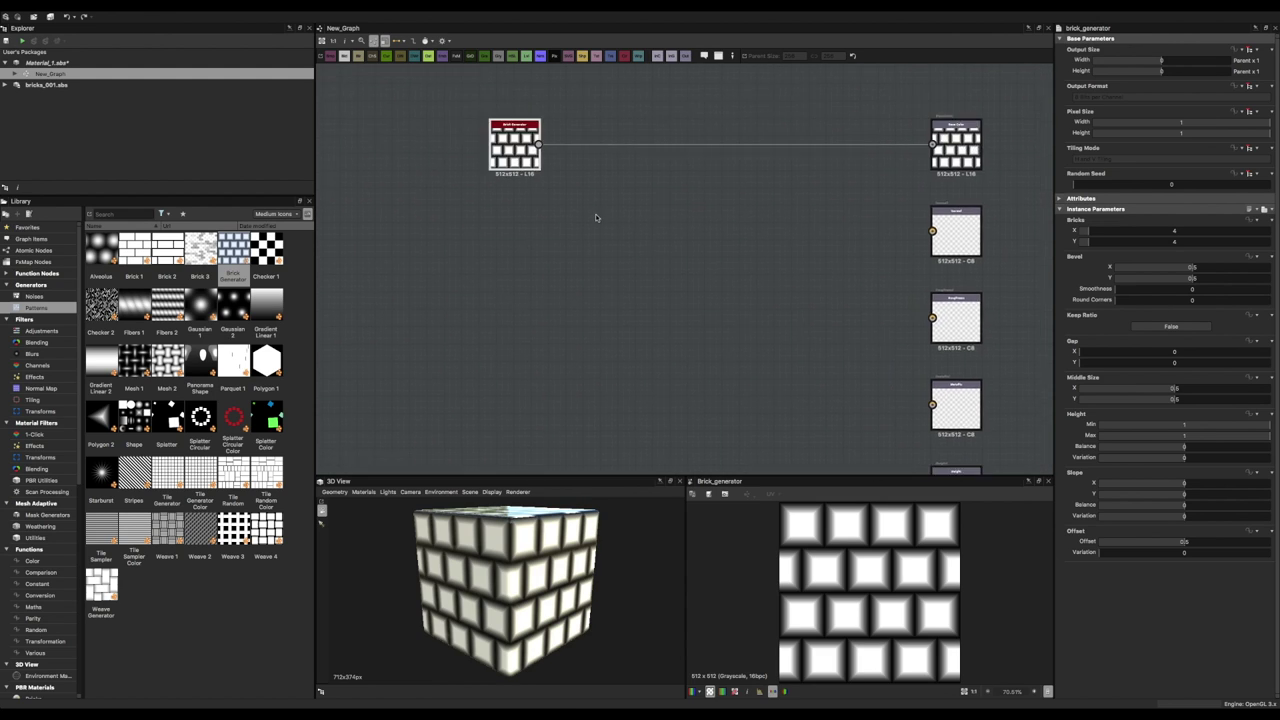
pyautogui.moveTo(480, 590); pyautogui.dragTo(507, 593)
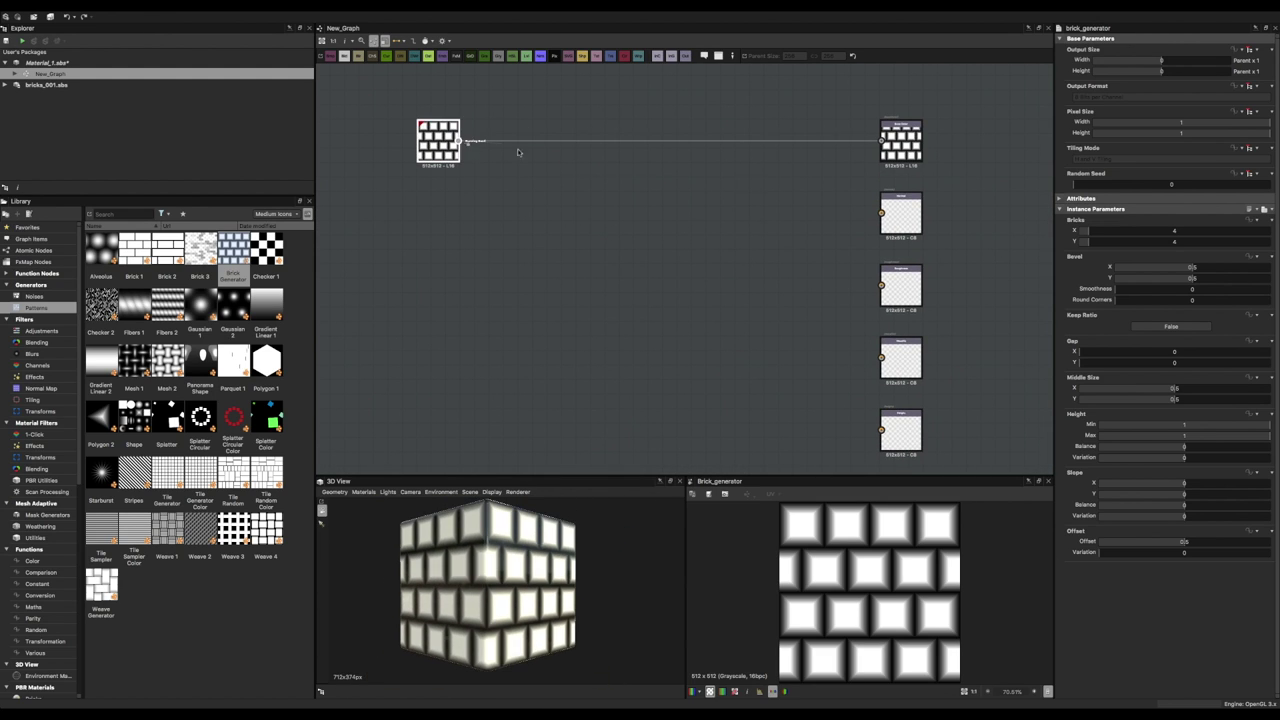
# Wire the brick pattern to the Normal output through a Height to Normal World Units node.
pyautogui.moveTo(459, 140); pyautogui.dragTo(880, 213)
pyautogui.press('space')
pyautogui.write('Norm')
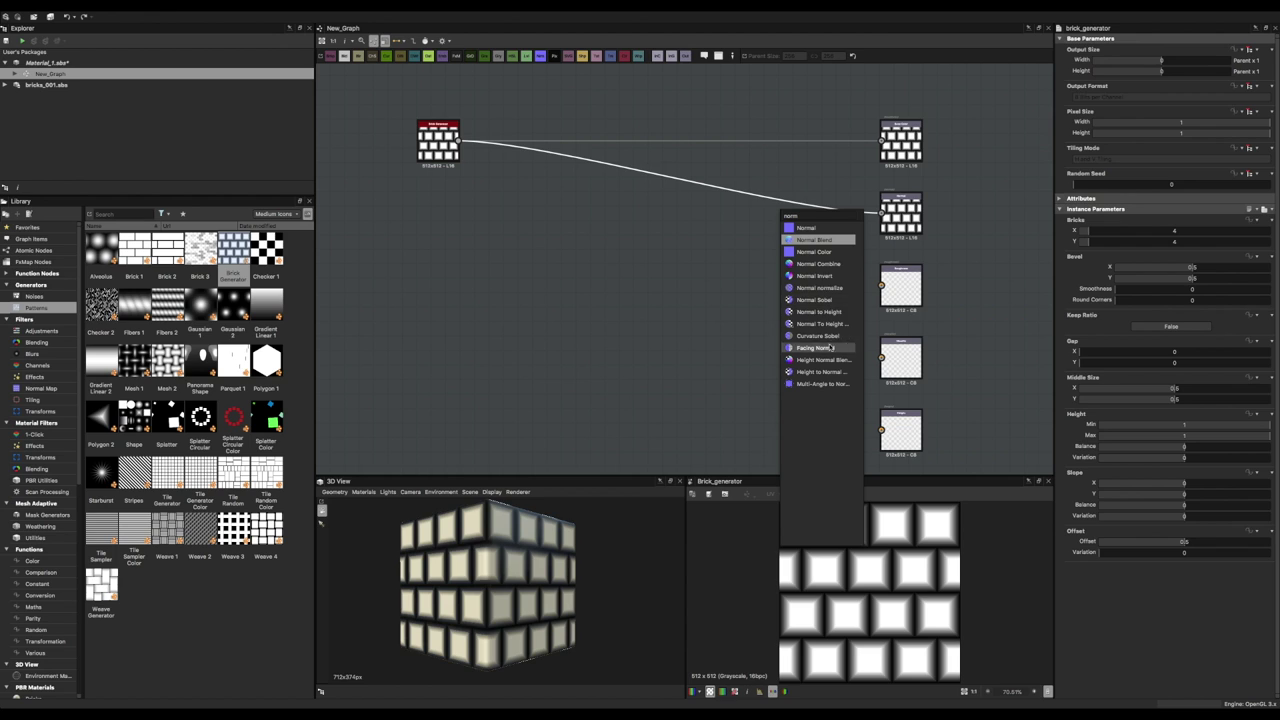
pyautogui.click(822, 371)
pyautogui.press('space')
# Insert a Blend on the base color wire and add two Gradient Map nodes.
pyautogui.write('ble')
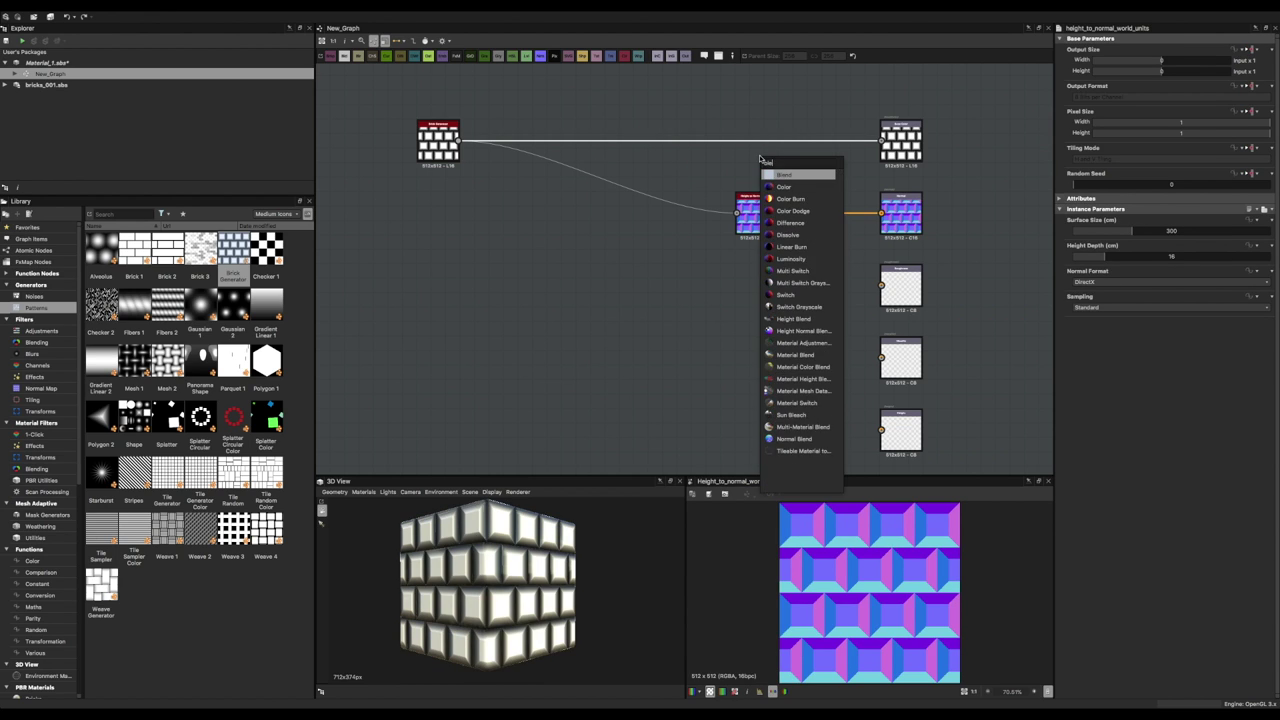
pyautogui.press('Return')
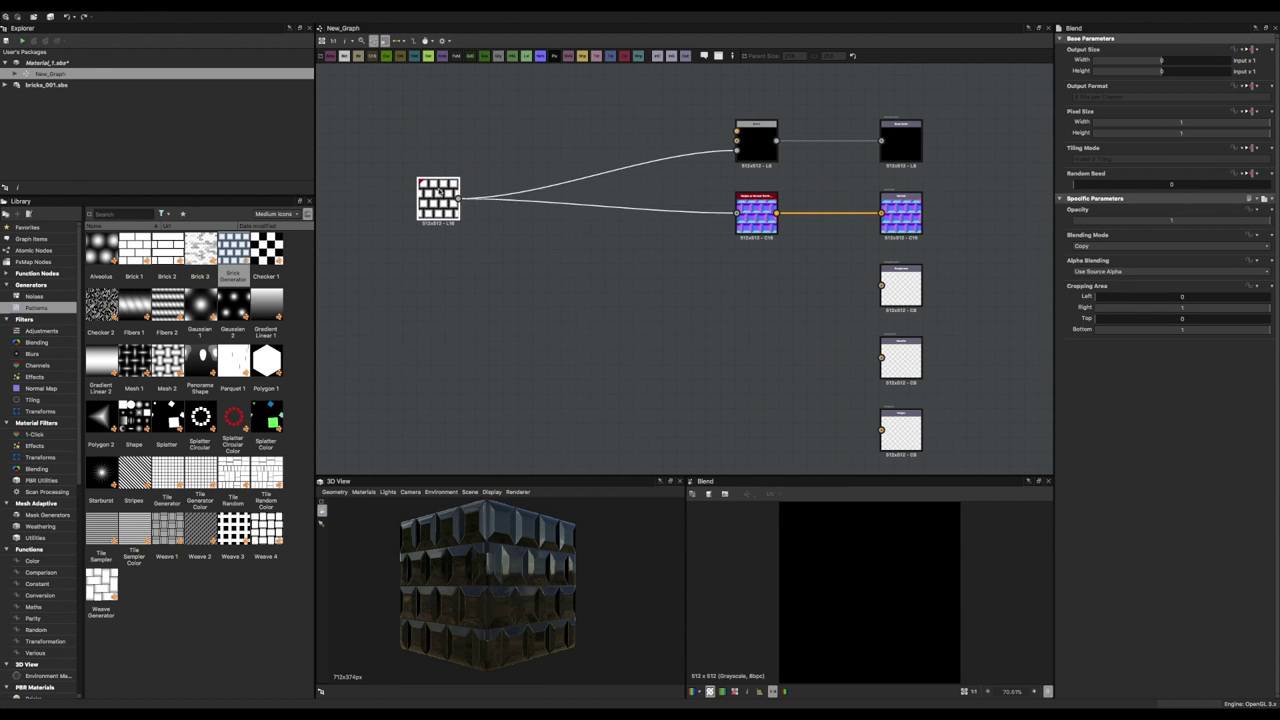
pyautogui.rightClick(464, 104)
pyautogui.click(490, 123)
pyautogui.click(500, 280)
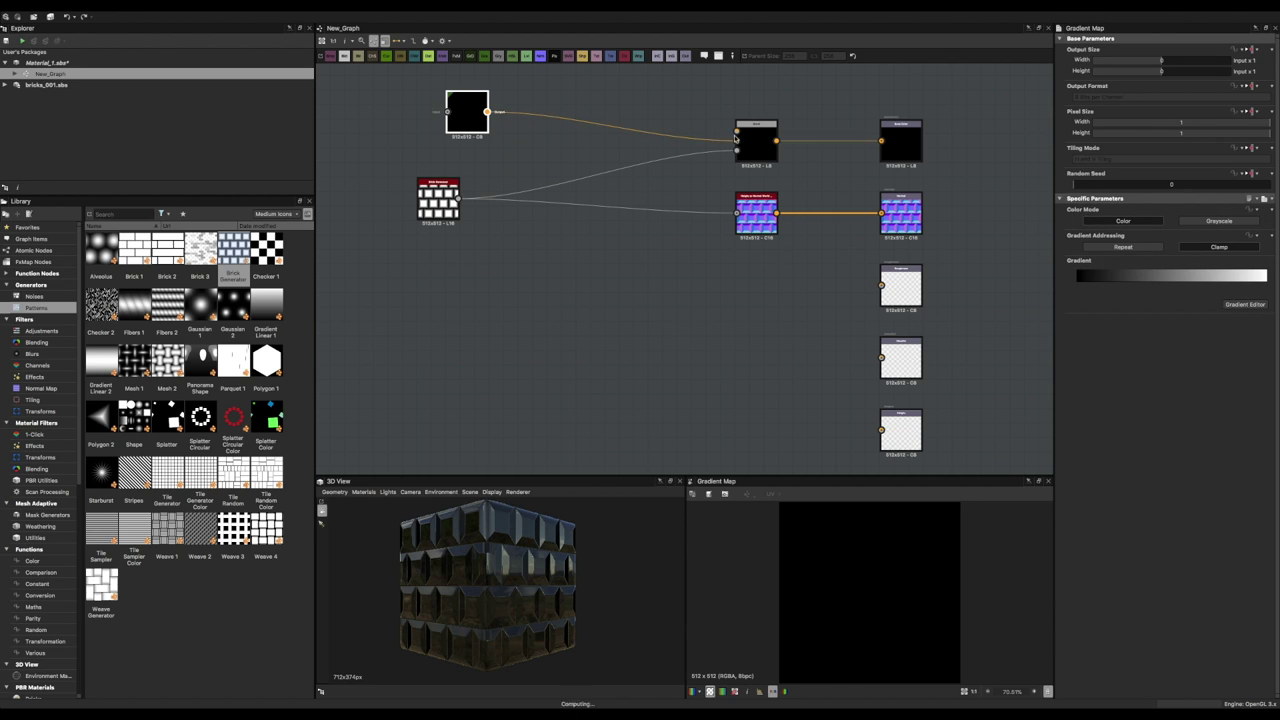
pyautogui.click(1245, 304)
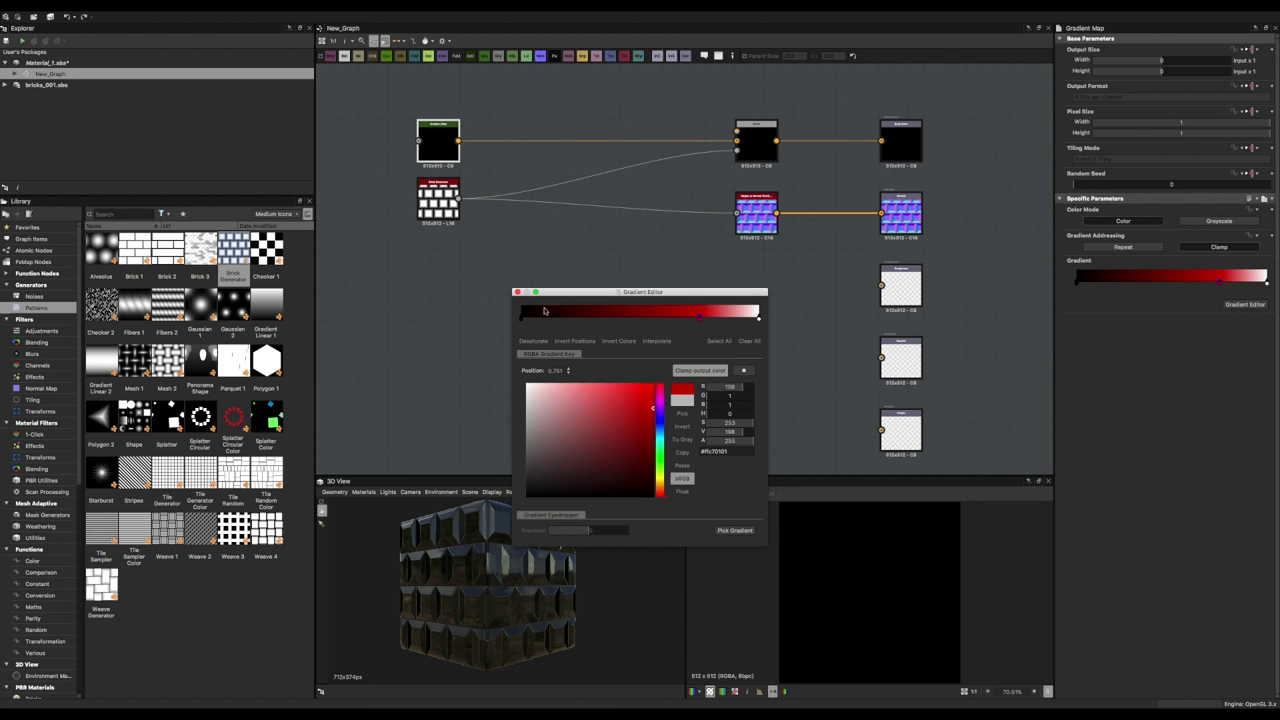
pyautogui.moveTo(684, 268); pyautogui.dragTo(442, 102)
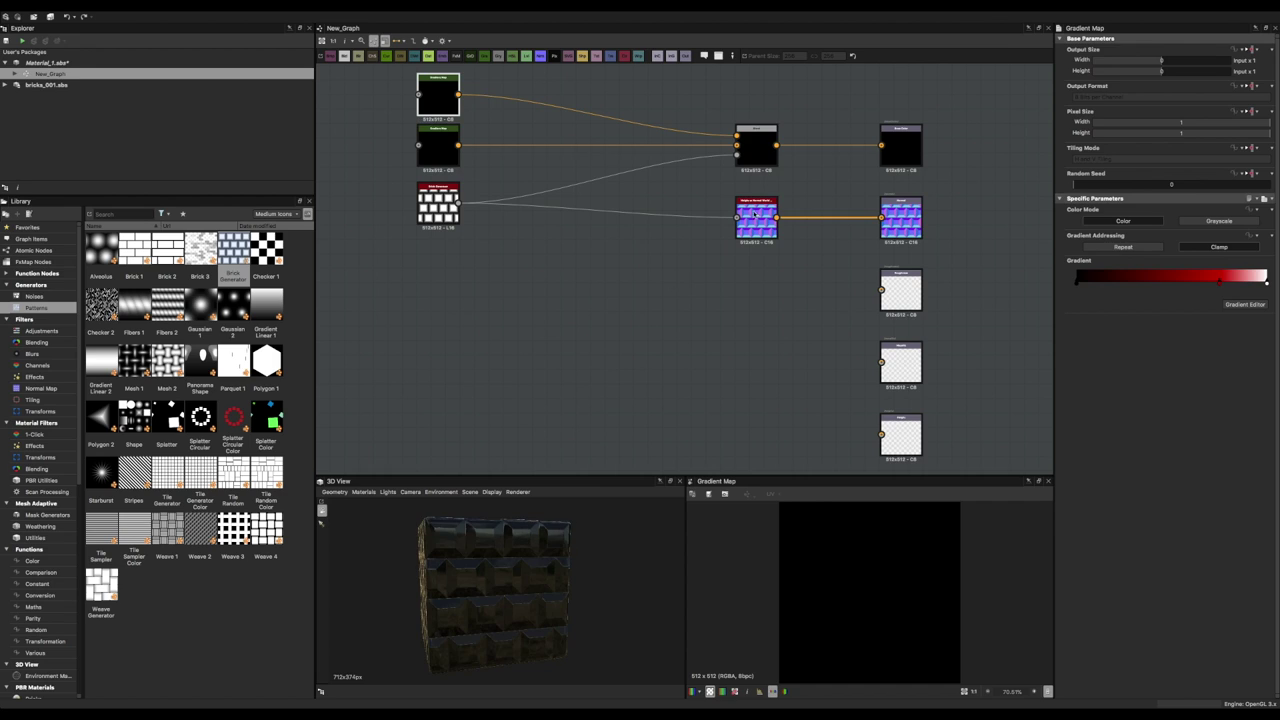
# Recolour the left gradient map's right-hand key to bright blue.
pyautogui.click(752, 140)
pyautogui.click(438, 145)
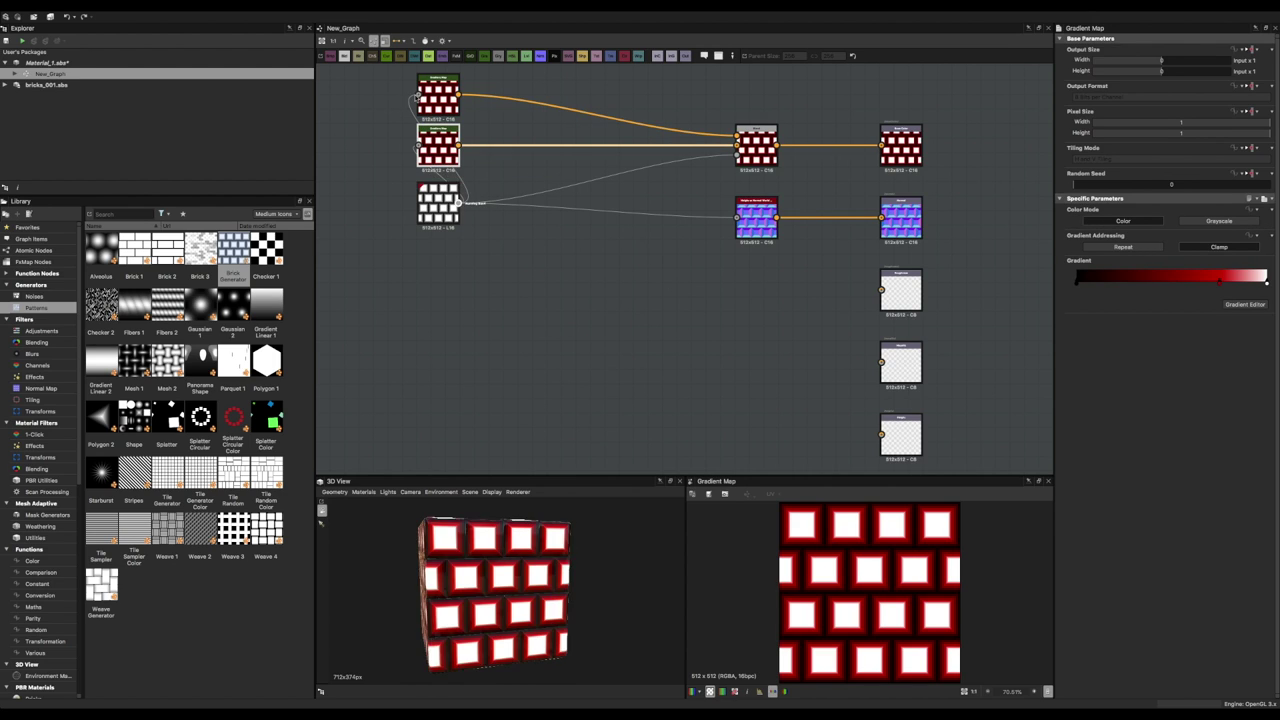
pyautogui.click(1245, 304)
pyautogui.click(517, 291)
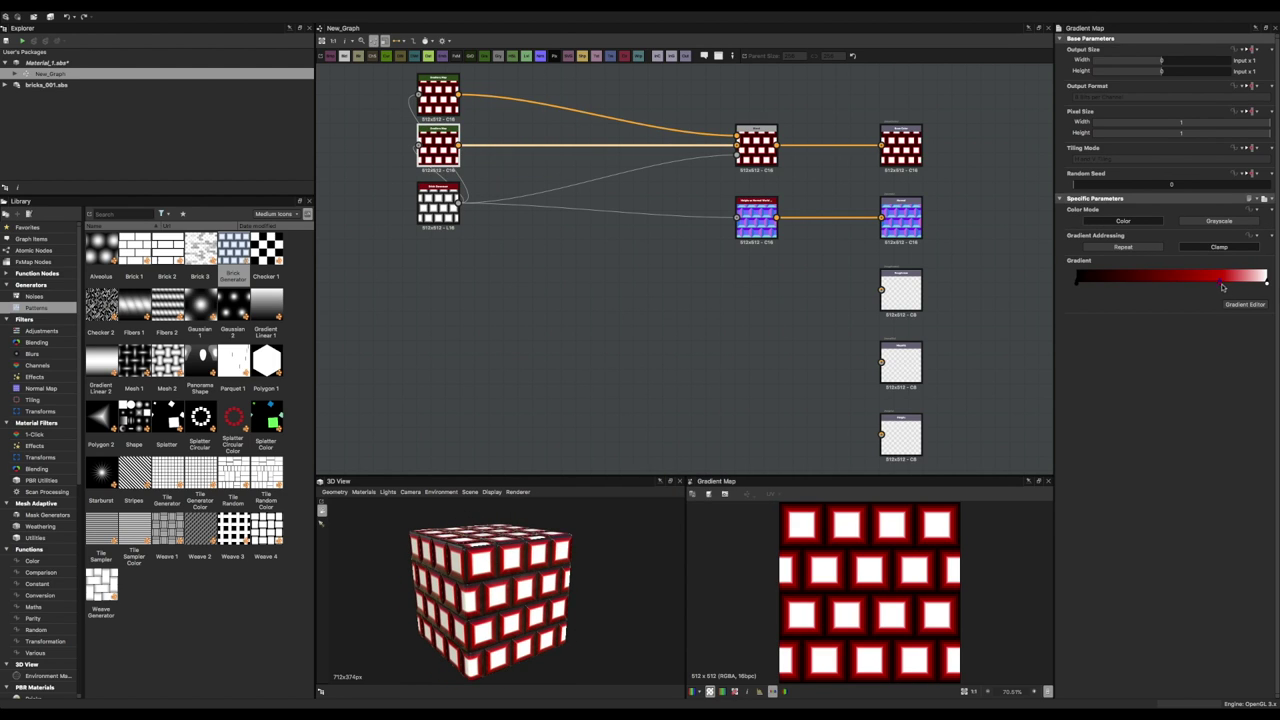
pyautogui.hotkey('ctrl', 'z')
pyautogui.click(1245, 304)
pyautogui.click(641, 490)
pyautogui.moveTo(641, 490); pyautogui.dragTo(633, 382)
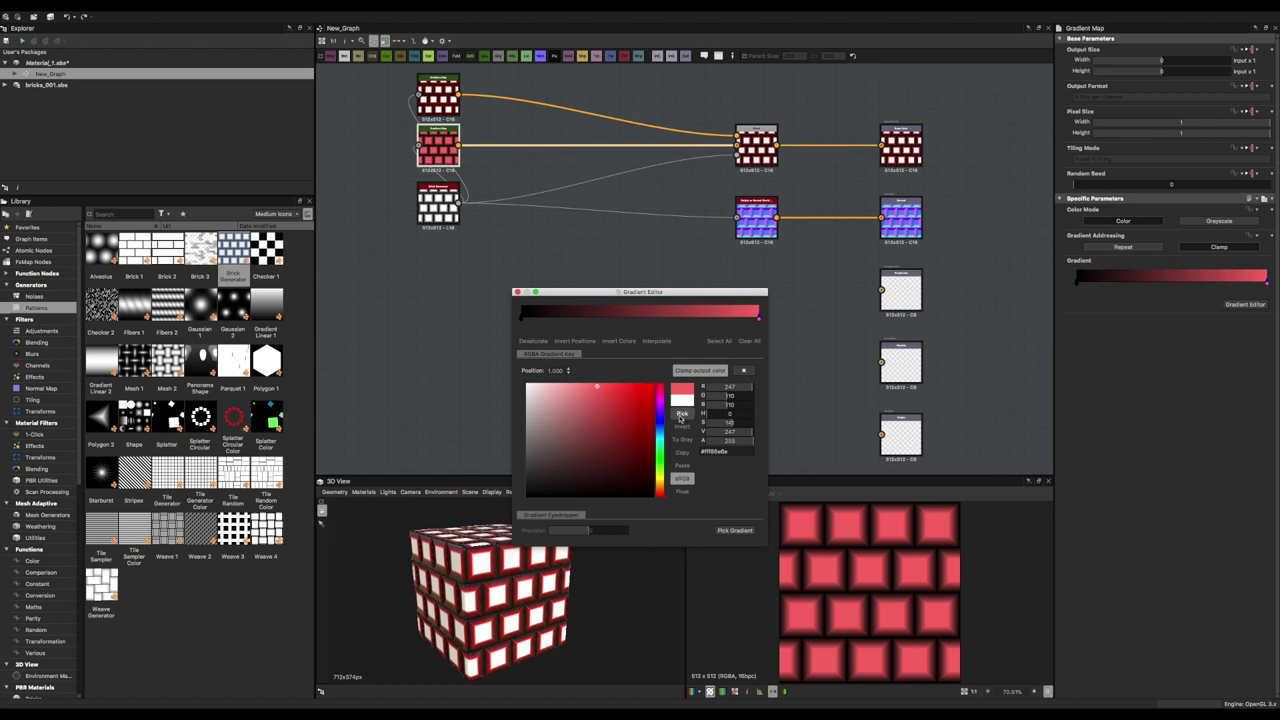
pyautogui.click(659, 428)
pyautogui.click(519, 294)
# Edit the first gradient map's keys, removing the red key from its end.
pyautogui.click(1110, 284)
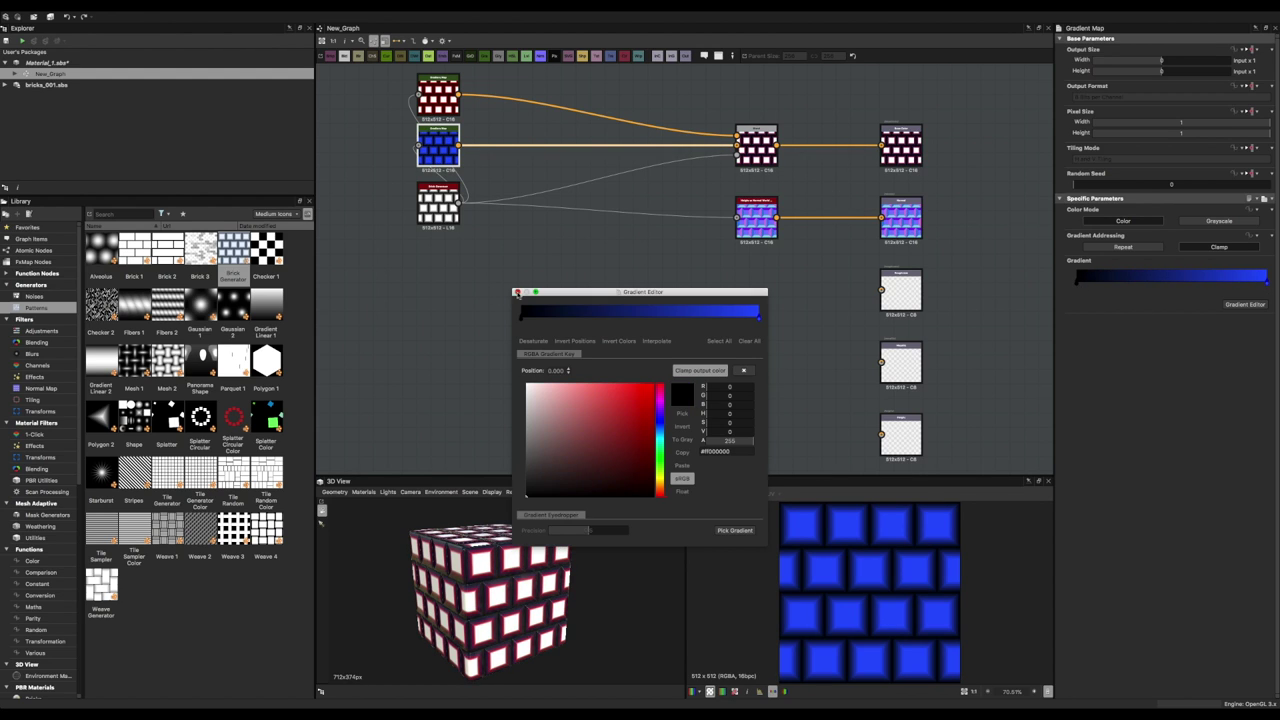
pyautogui.click(517, 292)
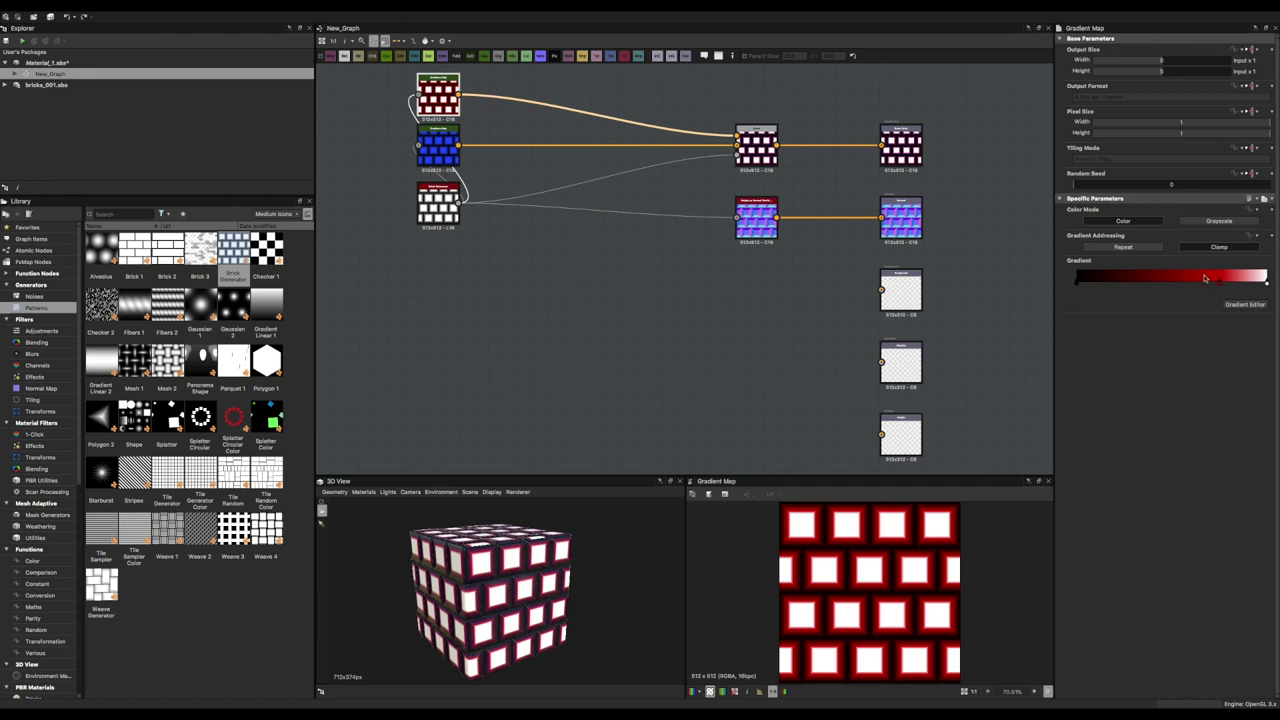
pyautogui.moveTo(1206, 279); pyautogui.dragTo(1270, 286)
pyautogui.click(1267, 284)
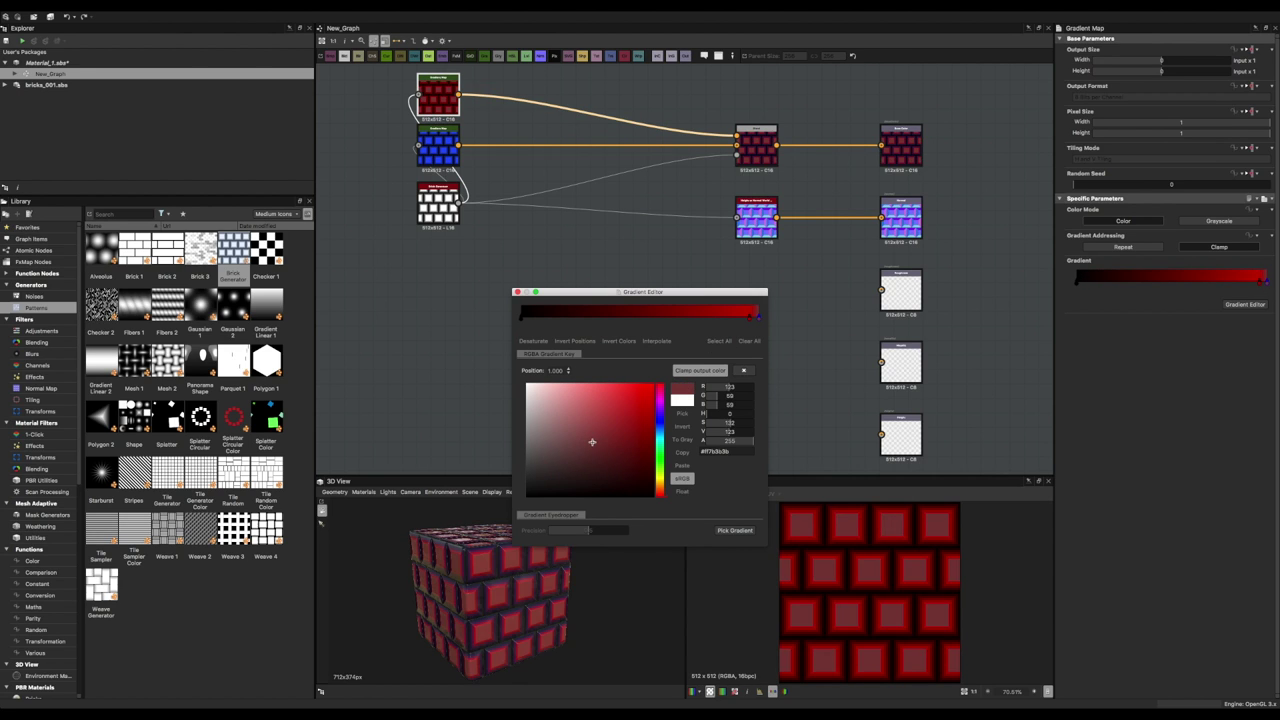
pyautogui.click(517, 292)
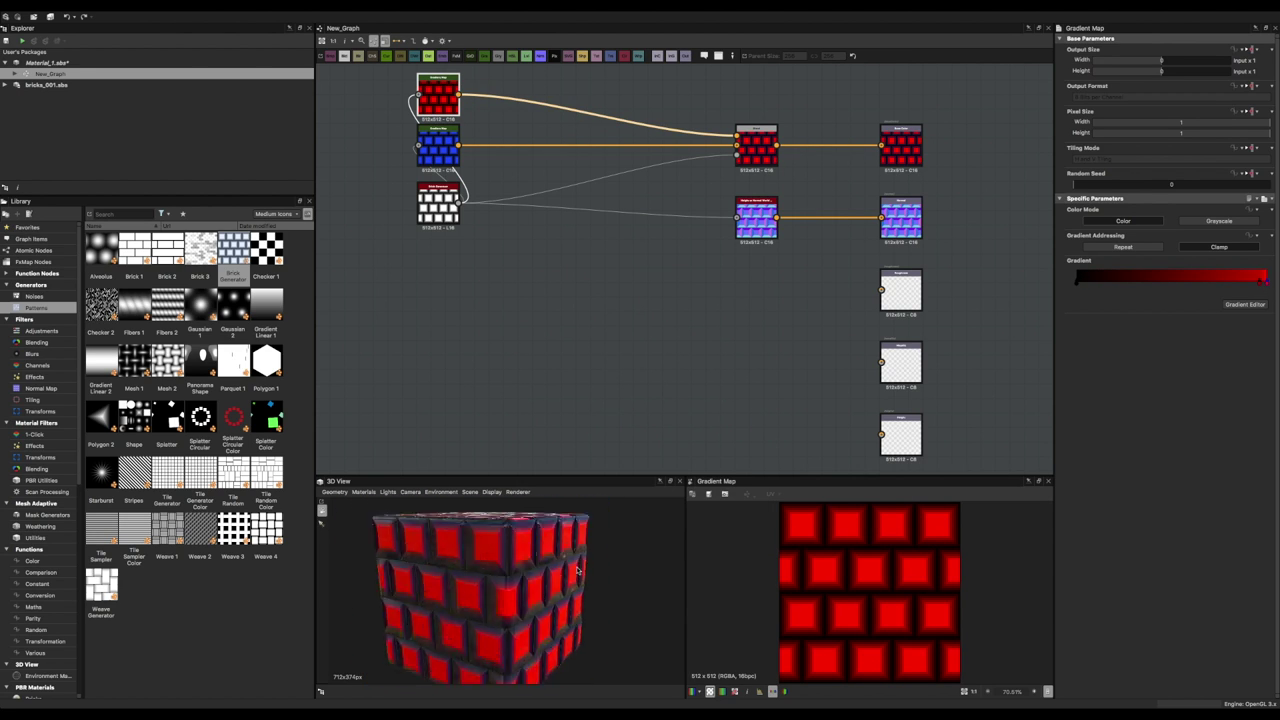
# Move the Brick Generator left and delete the two Gradient Map nodes.
pyautogui.moveTo(438, 205); pyautogui.dragTo(352, 205)
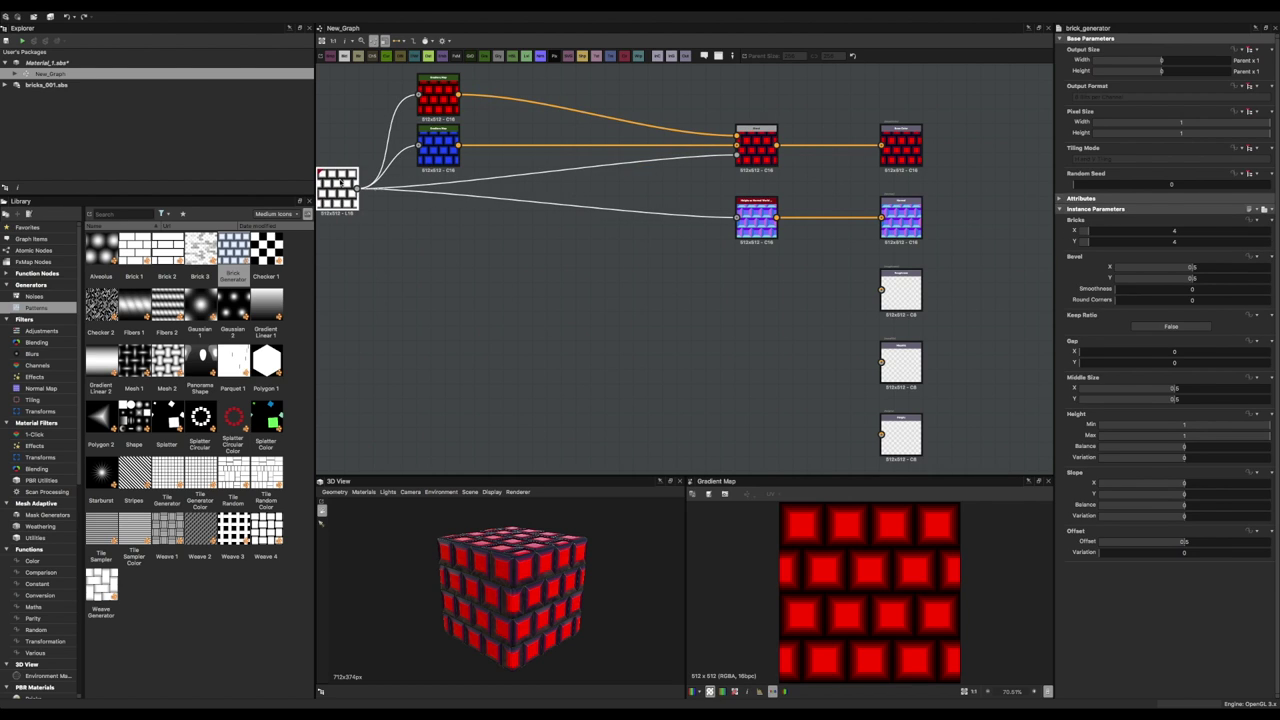
pyautogui.press('Delete')
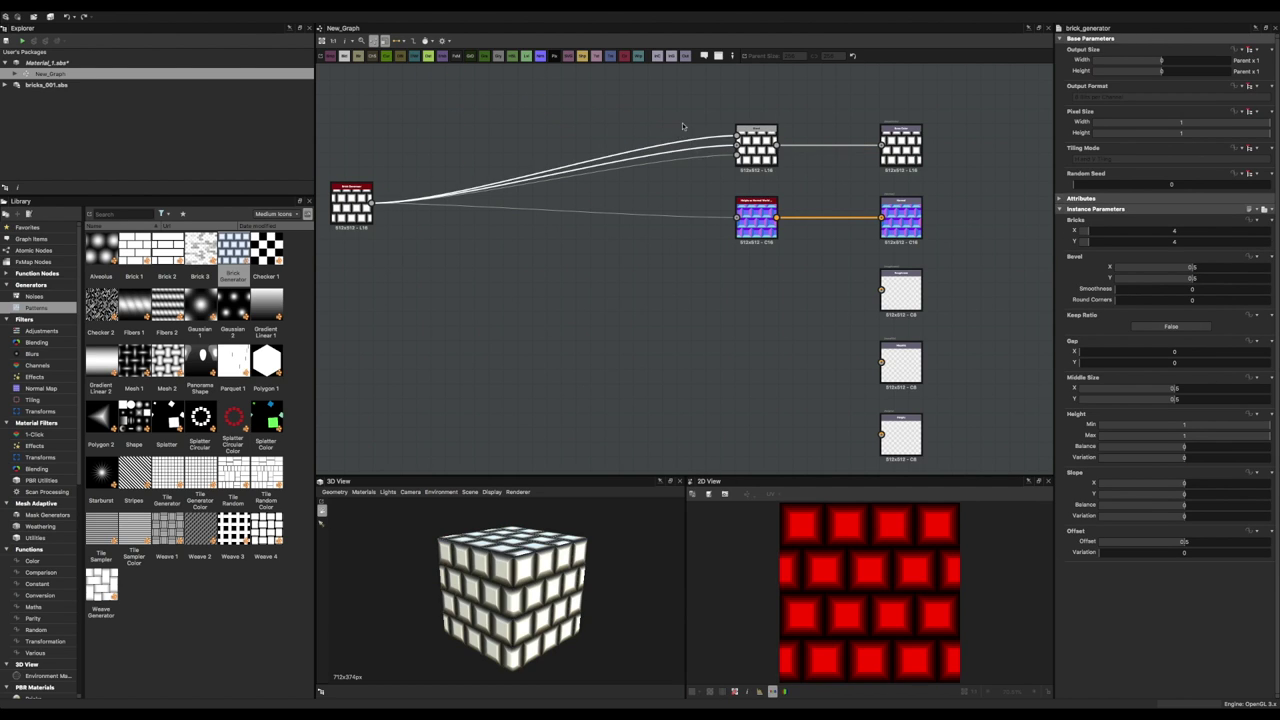
pyautogui.press('space')
pyautogui.click(550, 292)
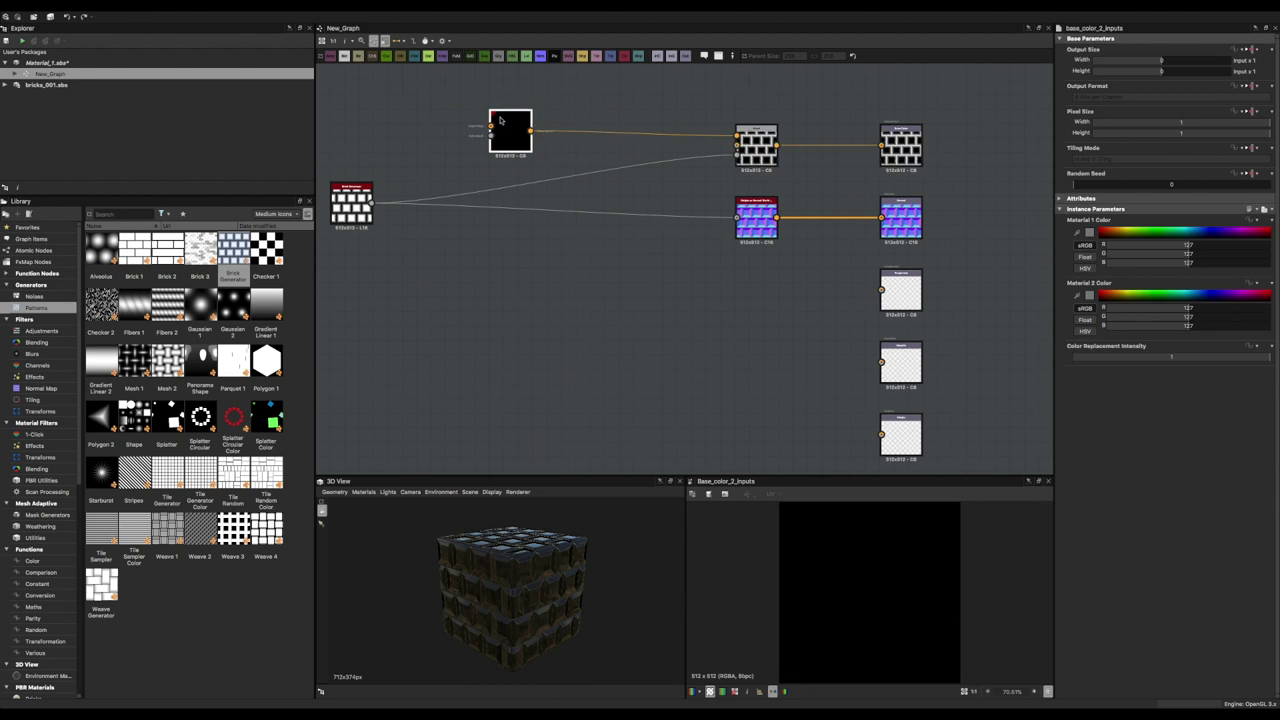
pyautogui.press('Delete')
# Add Uniform Color nodes to feed the Blend inputs.
pyautogui.press('space')
pyautogui.press('Return')
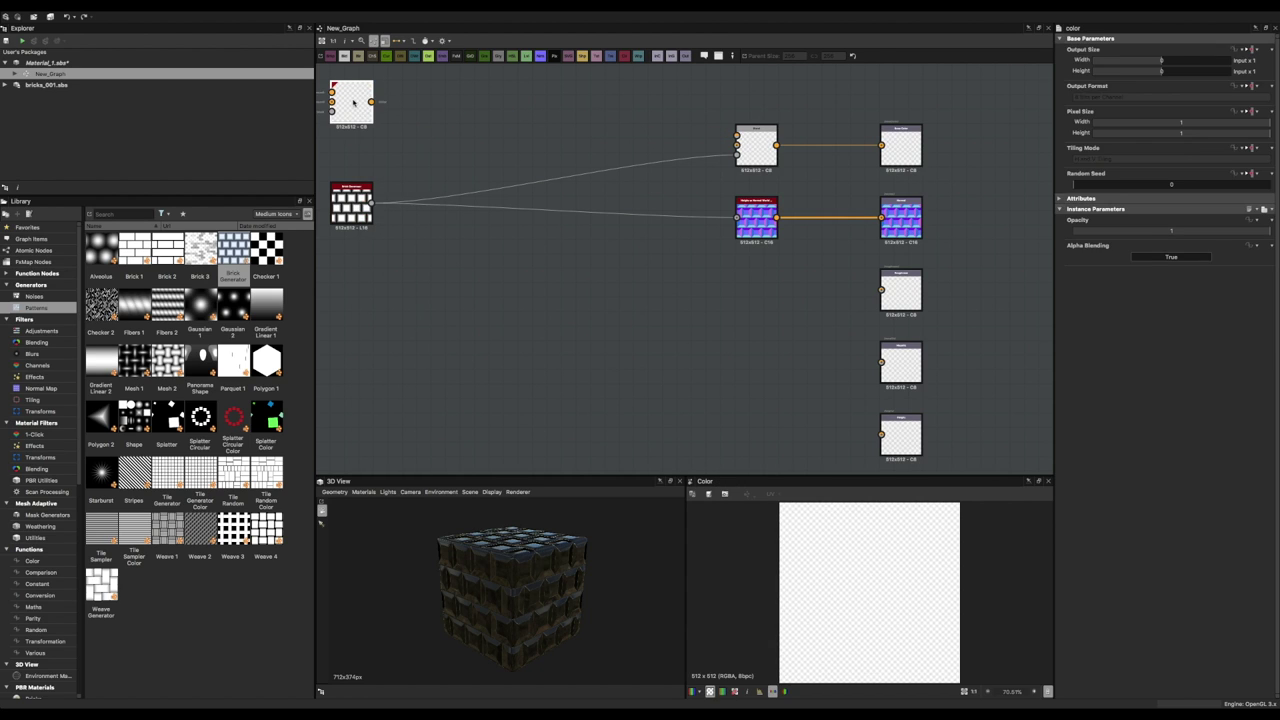
pyautogui.press('space')
pyautogui.write('color')
pyautogui.press('Return')
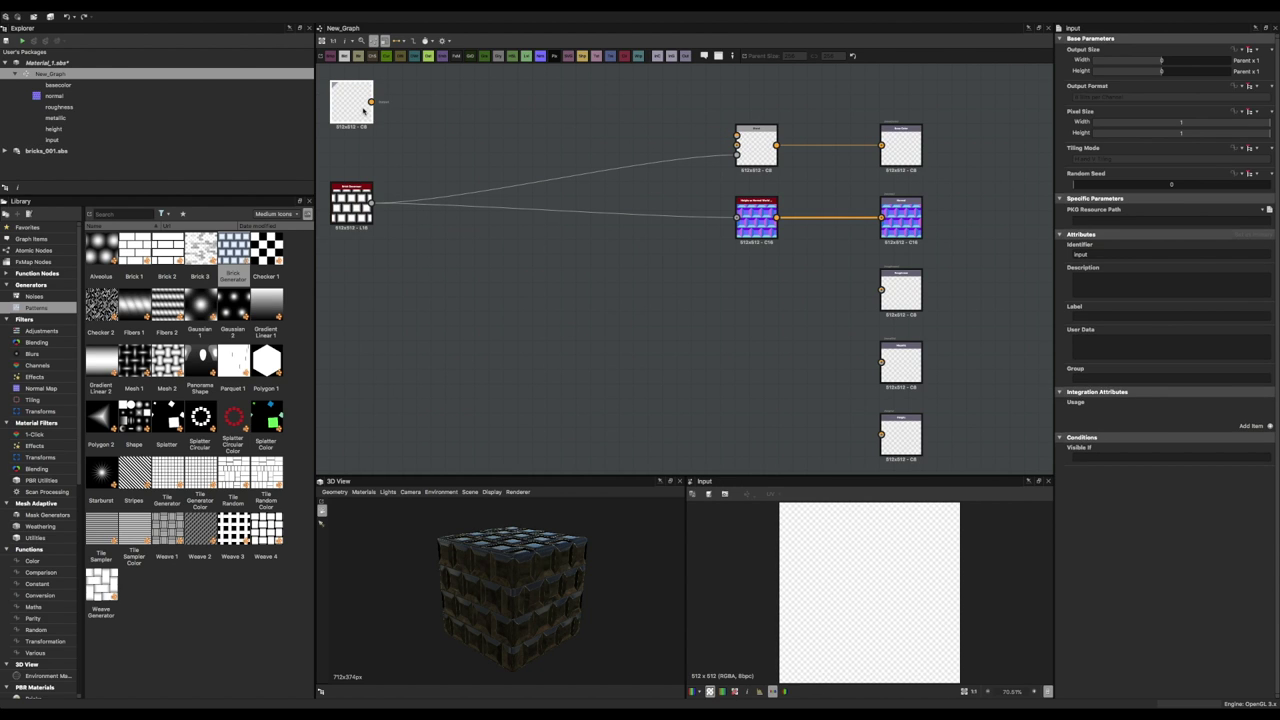
pyautogui.press('space')
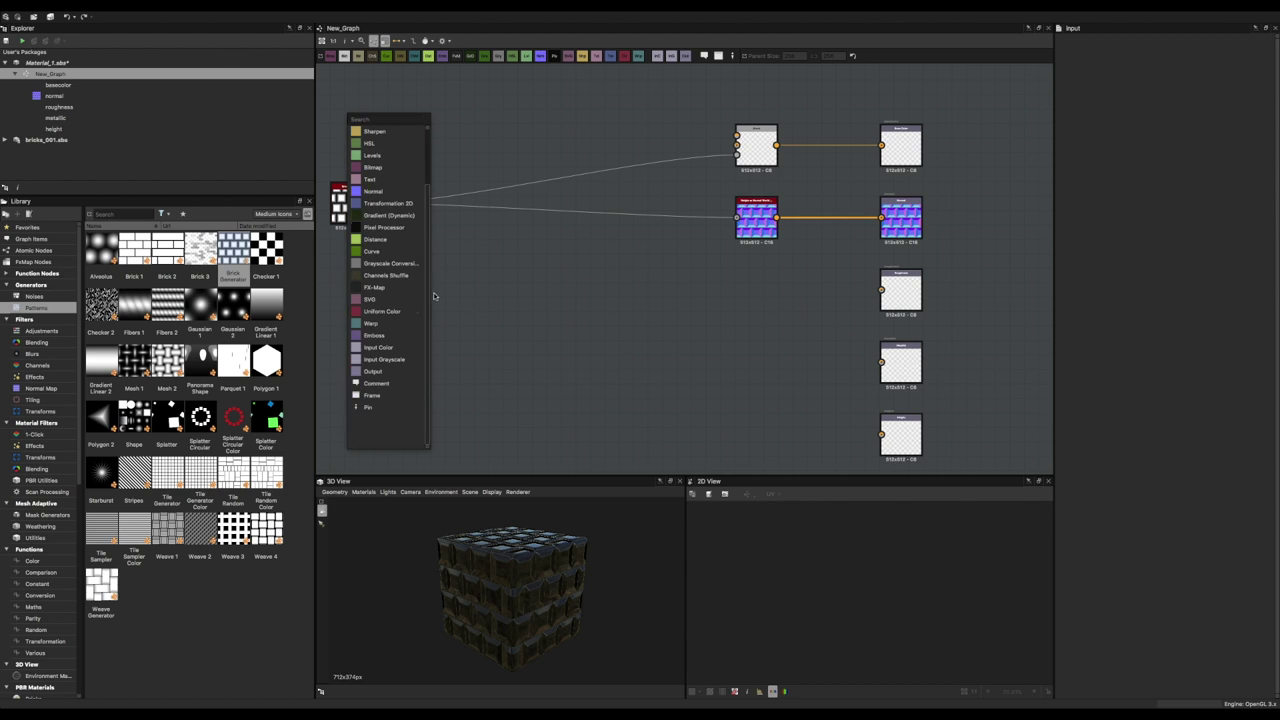
pyautogui.click(382, 371)
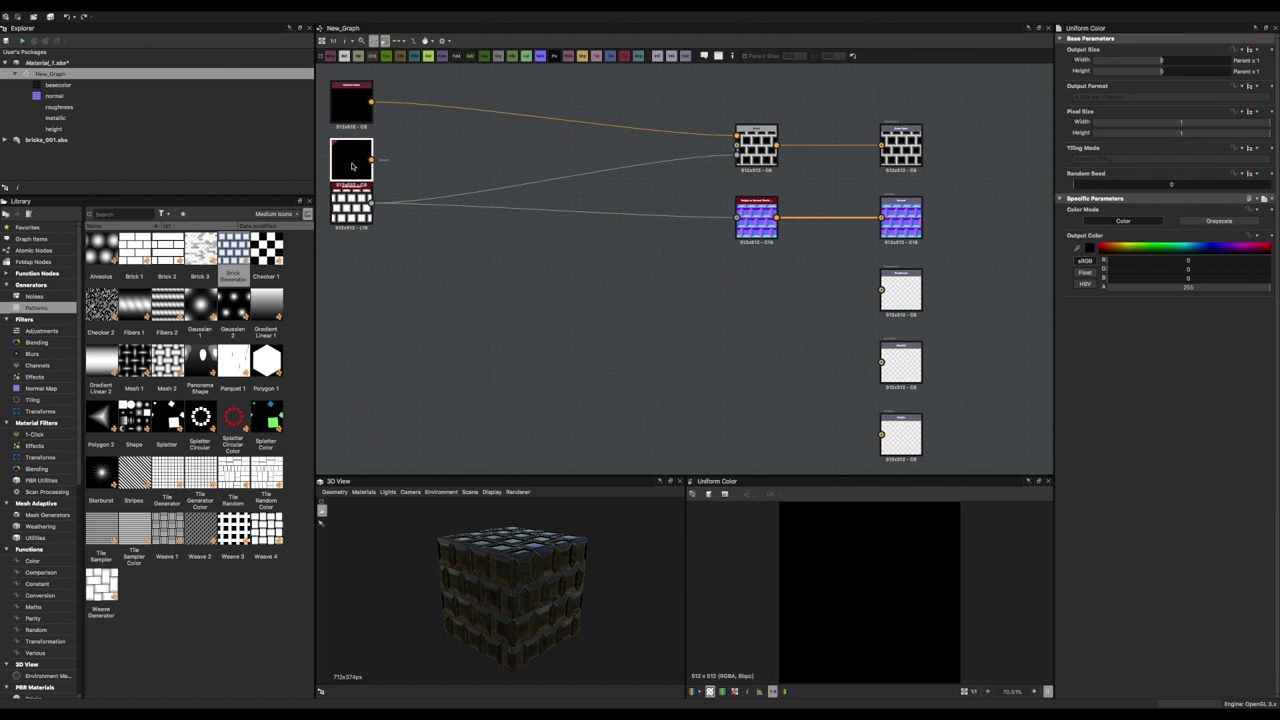
# Set the two uniform colours to olive yellow and light grey.
pyautogui.moveTo(1156, 247); pyautogui.dragTo(1121, 247)
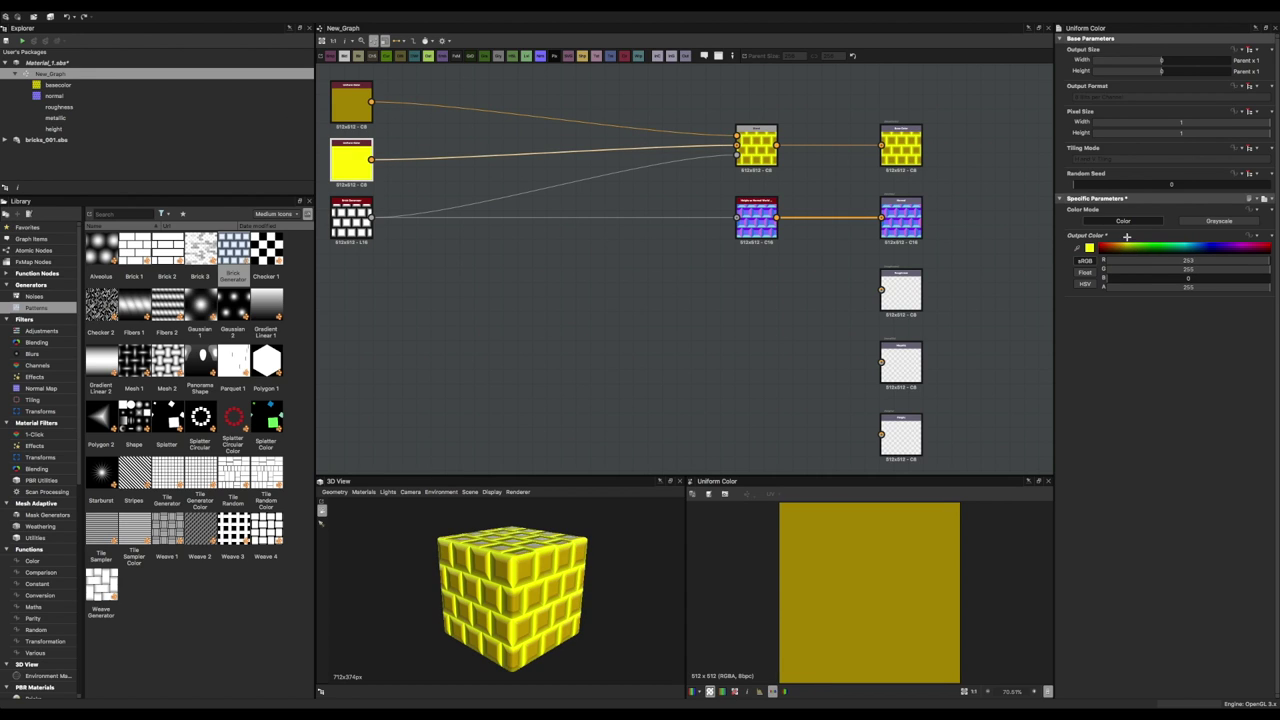
pyautogui.click(1089, 247)
pyautogui.click(607, 373)
pyautogui.click(351, 218)
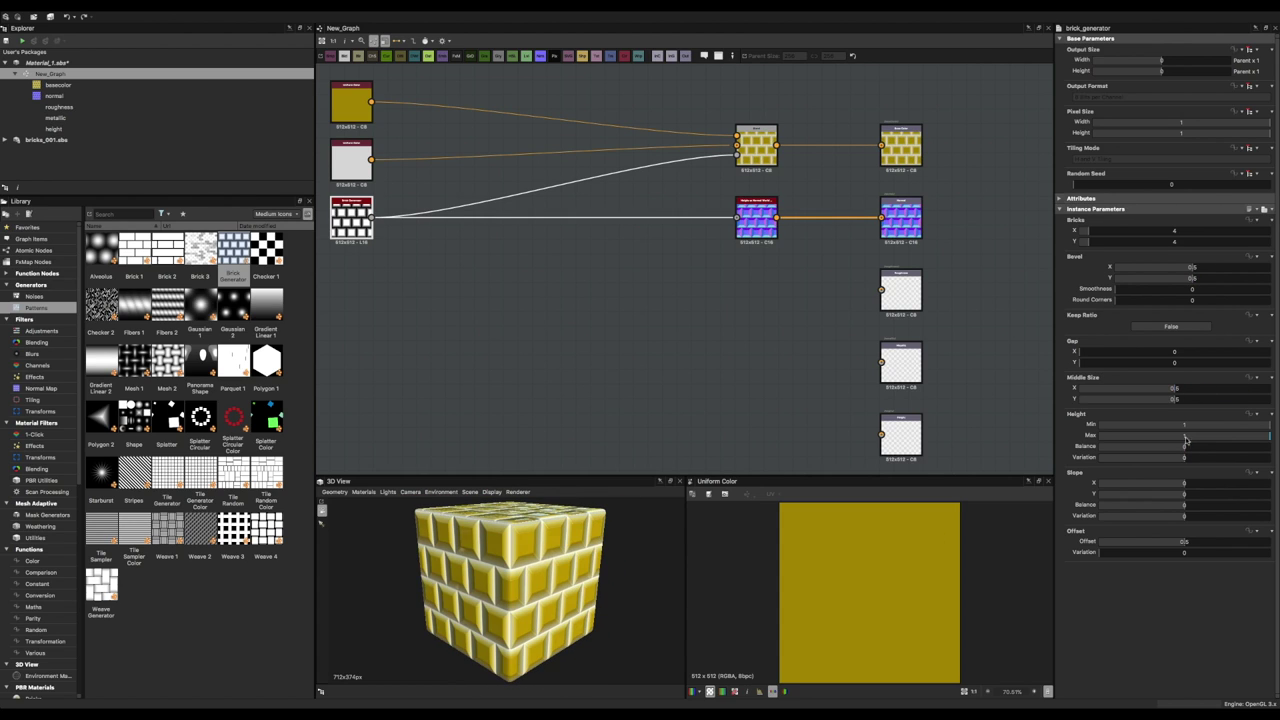
# Set Brick Generator height max to 0.81, offset 1, smoothness 0 and round corners 0.14.
pyautogui.moveTo(1268, 435); pyautogui.dragTo(1187, 453)
pyautogui.click(1253, 436)
pyautogui.click(1268, 541)
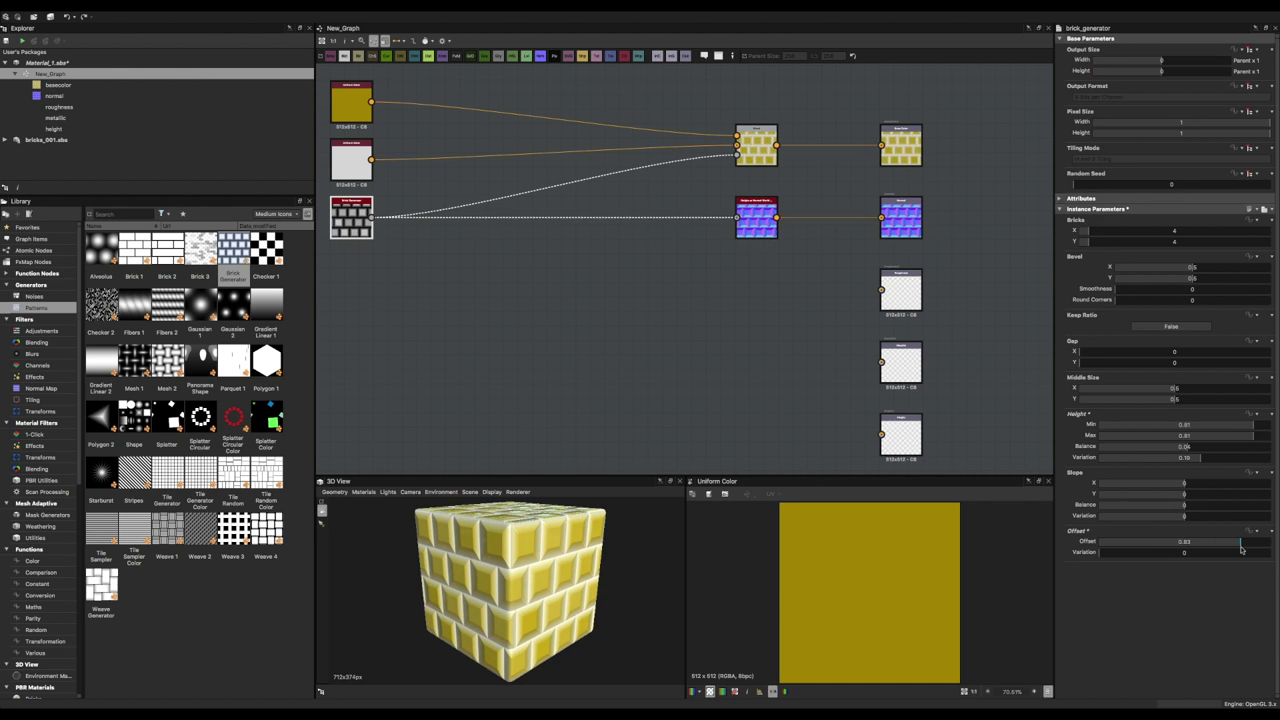
pyautogui.moveTo(1104, 552)
pyautogui.mouseDown()
pyautogui.moveTo(1231, 557)
pyautogui.moveTo(1100, 554)
pyautogui.mouseUp()
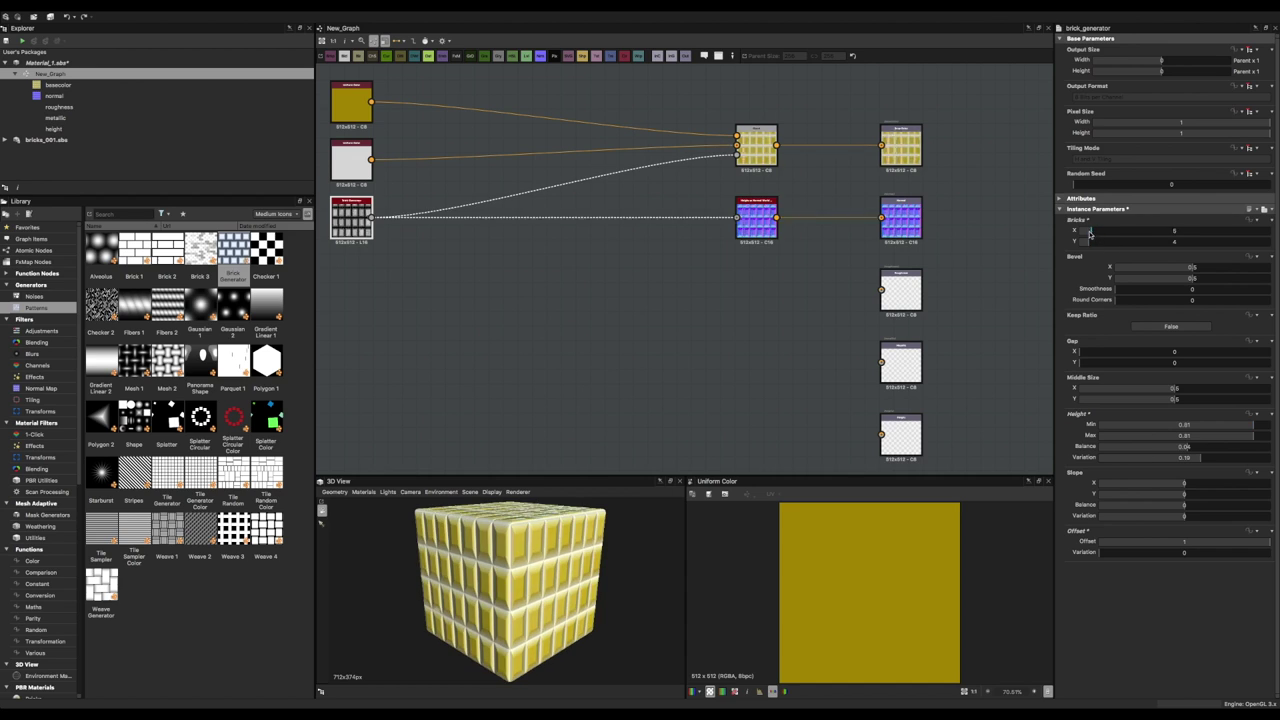
pyautogui.moveTo(1196, 292); pyautogui.dragTo(1110, 292)
pyautogui.click(1136, 300)
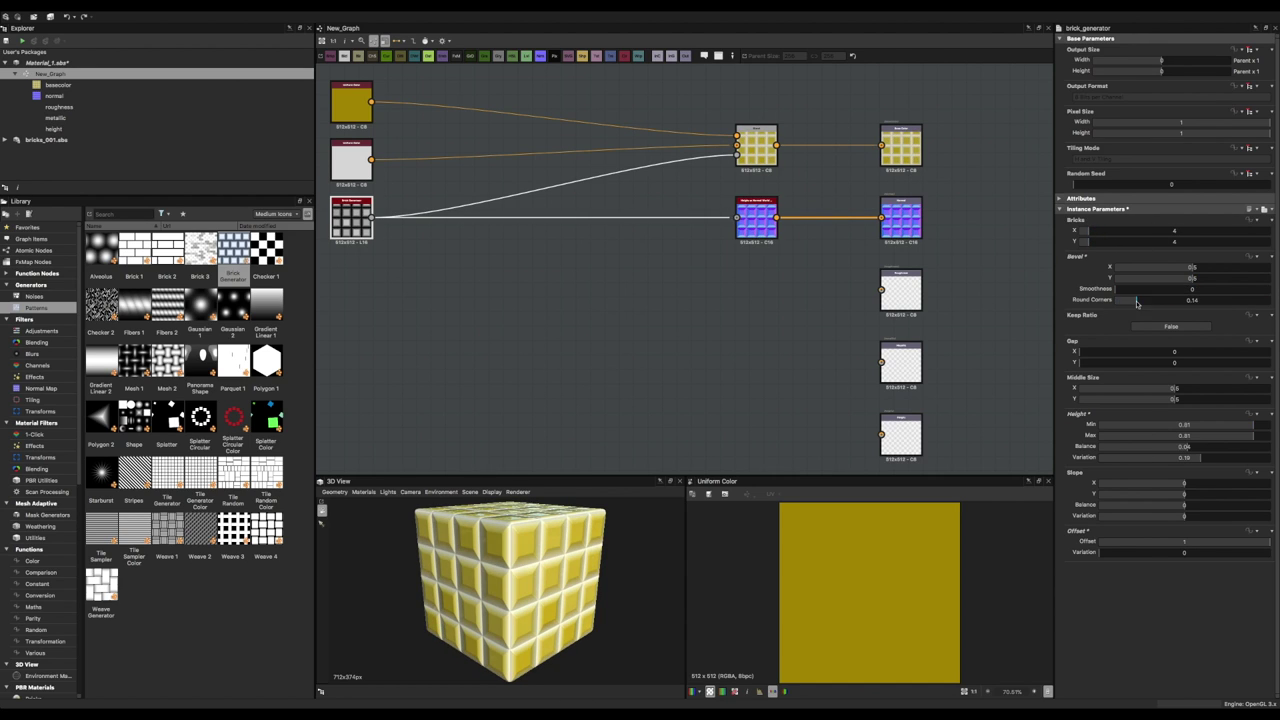
pyautogui.moveTo(530, 560); pyautogui.dragTo(560, 565)
# Change the olive Uniform Color to a darker brown.
pyautogui.click(351, 100)
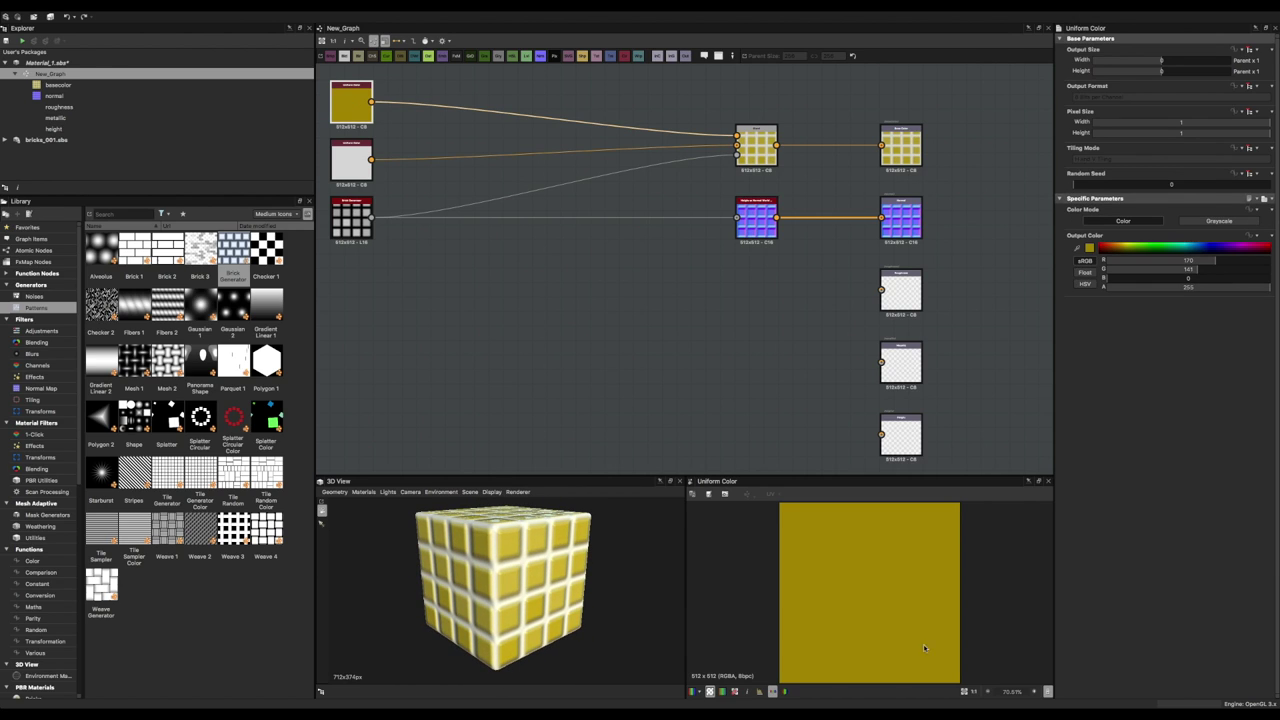
pyautogui.click(1093, 248)
pyautogui.moveTo(740, 382)
pyautogui.mouseDown()
pyautogui.moveTo(722, 407)
pyautogui.moveTo(711, 396)
pyautogui.mouseUp()
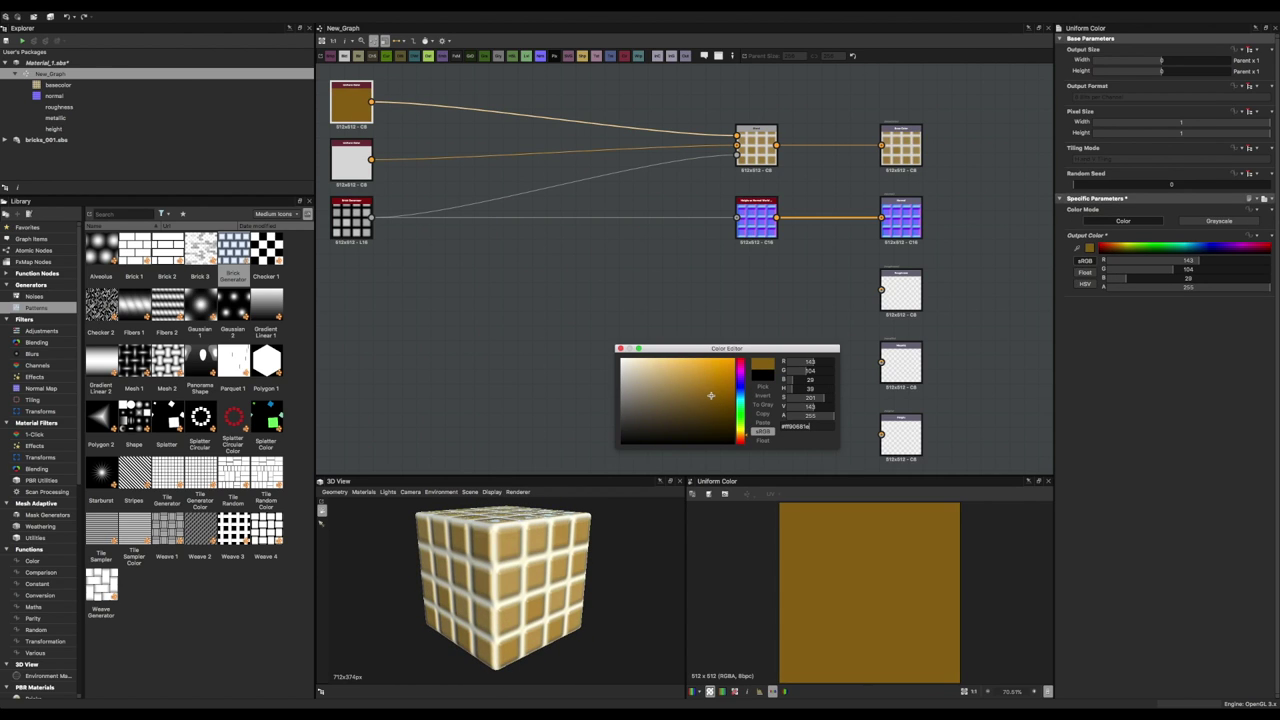
pyautogui.click(620, 350)
pyautogui.press('f')
# Blend a new light tan Uniform Color into the base colour and add another Brick Generator.
pyautogui.rightClick(762, 172)
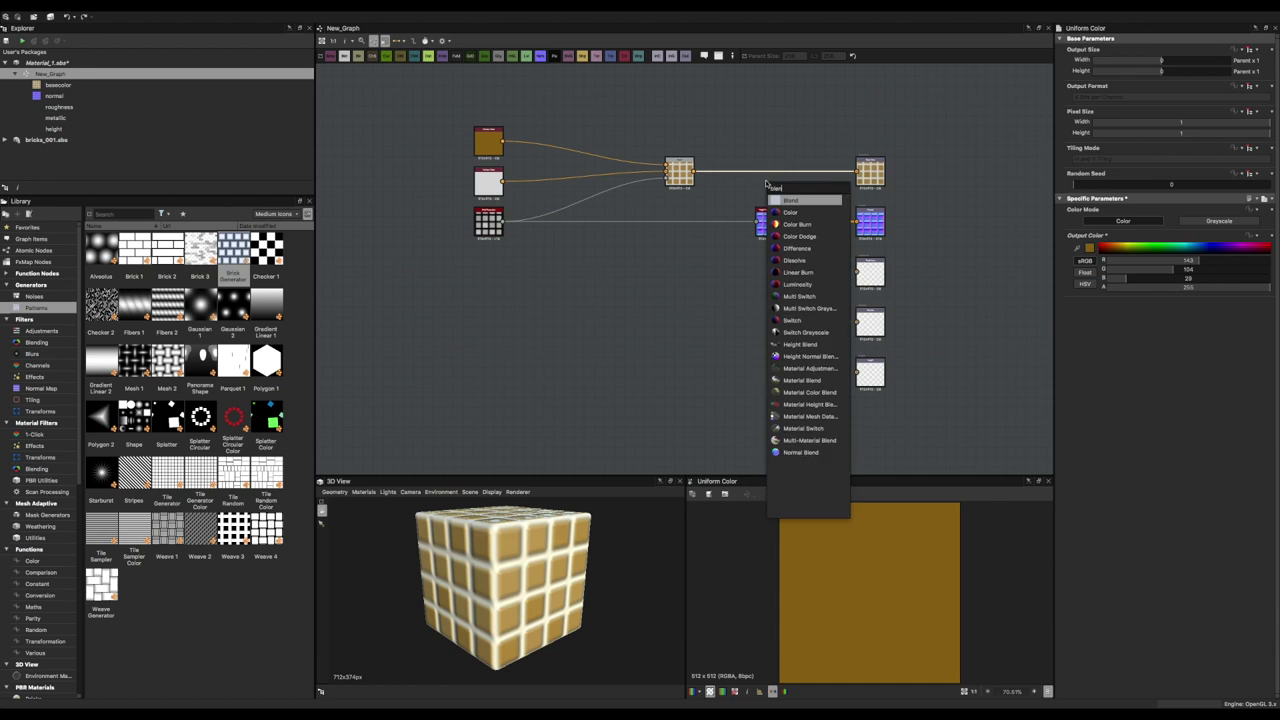
pyautogui.click(795, 198)
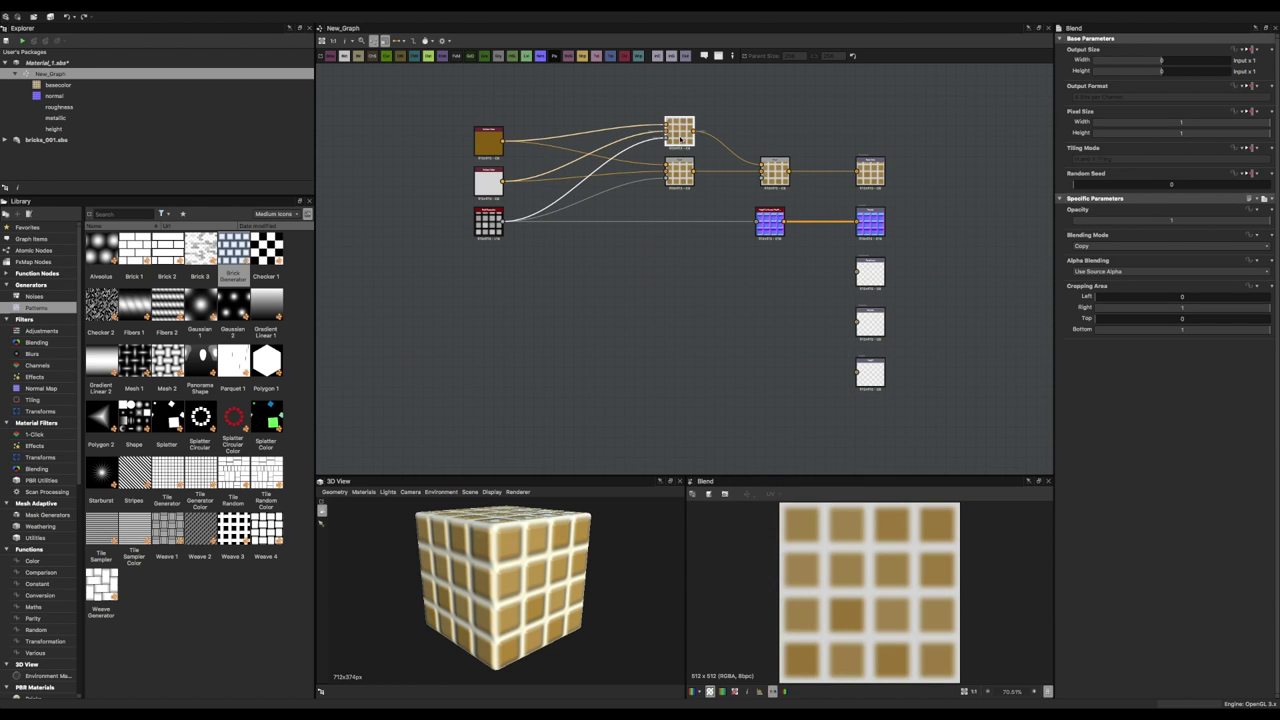
pyautogui.hotkey('ctrl', 'v')
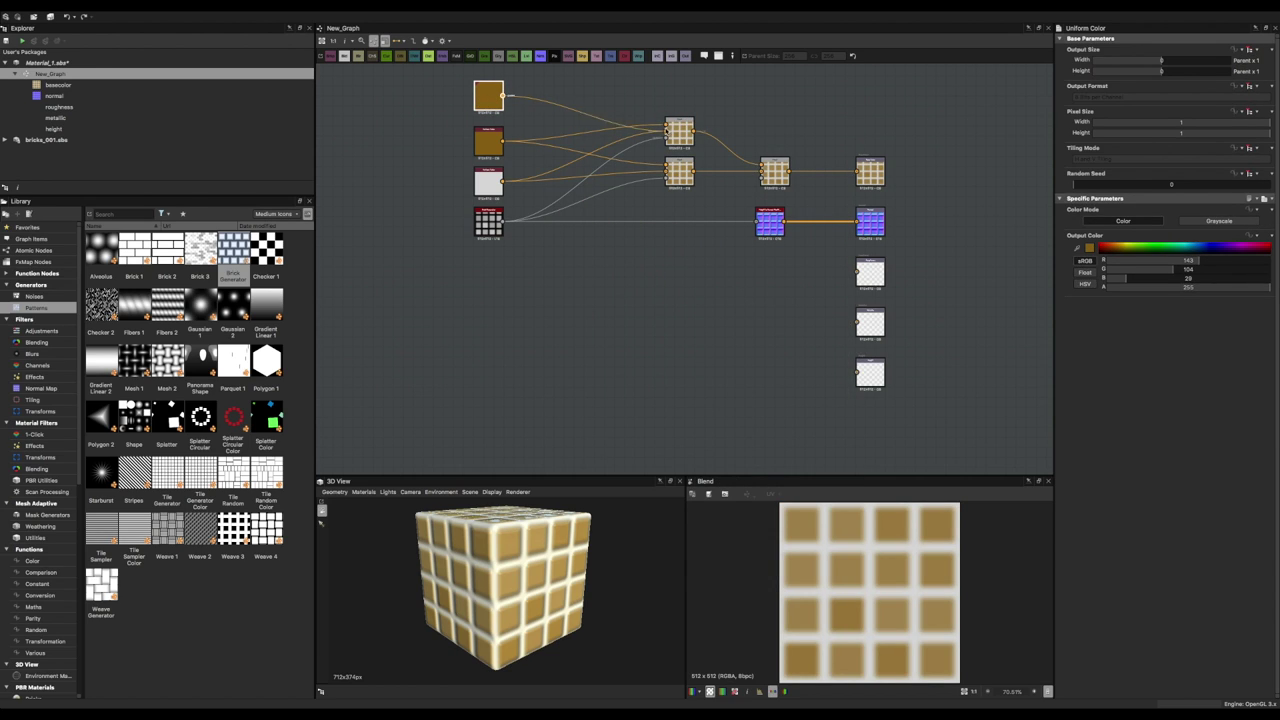
pyautogui.click(1089, 247)
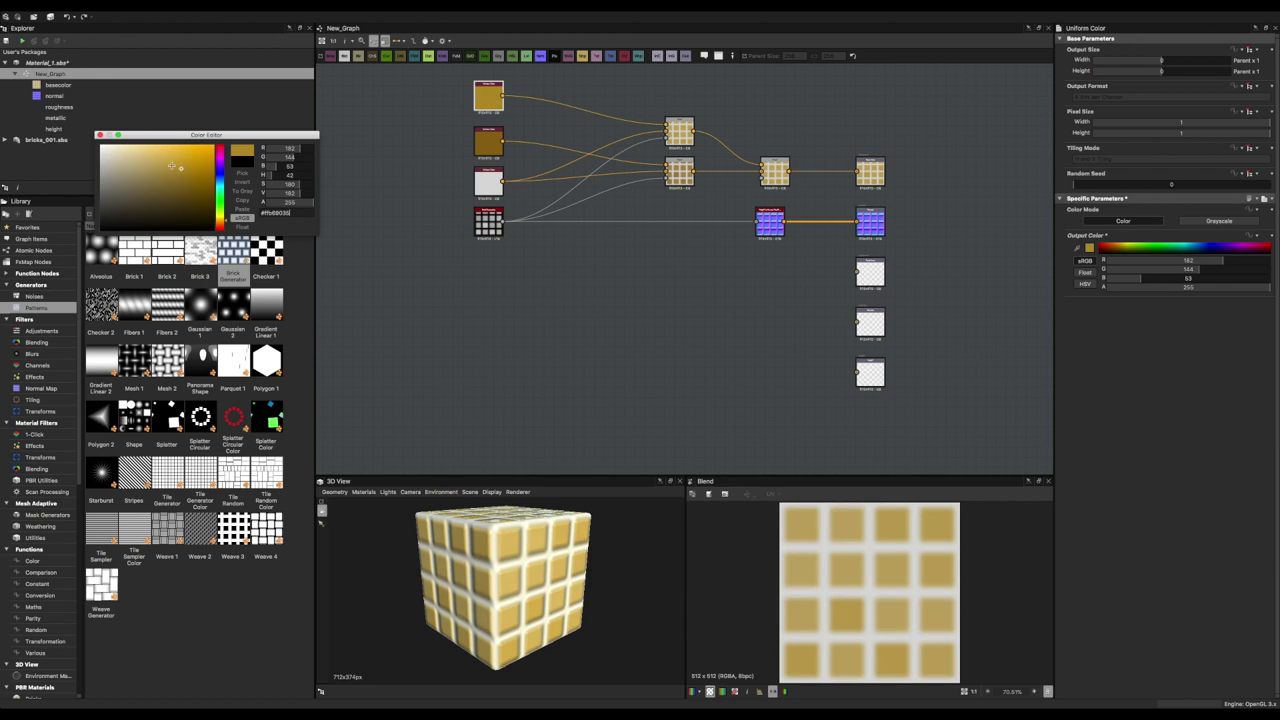
pyautogui.click(151, 157)
pyautogui.moveTo(233, 250); pyautogui.dragTo(686, 274)
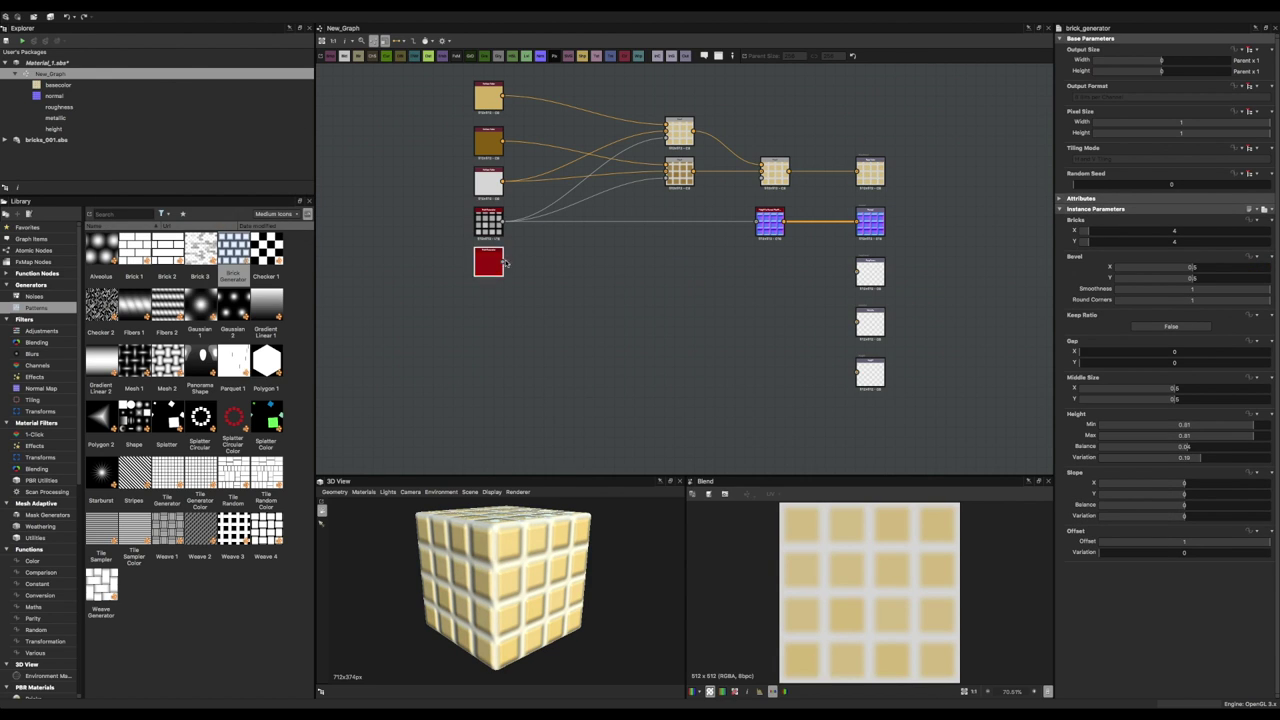
# Vary the brick height, slope and offset values so the tiles shade unevenly.
pyautogui.moveTo(1184, 483)
pyautogui.mouseDown()
pyautogui.moveTo(1236, 494)
pyautogui.moveTo(1186, 496)
pyautogui.moveTo(1278, 459)
pyautogui.mouseUp()
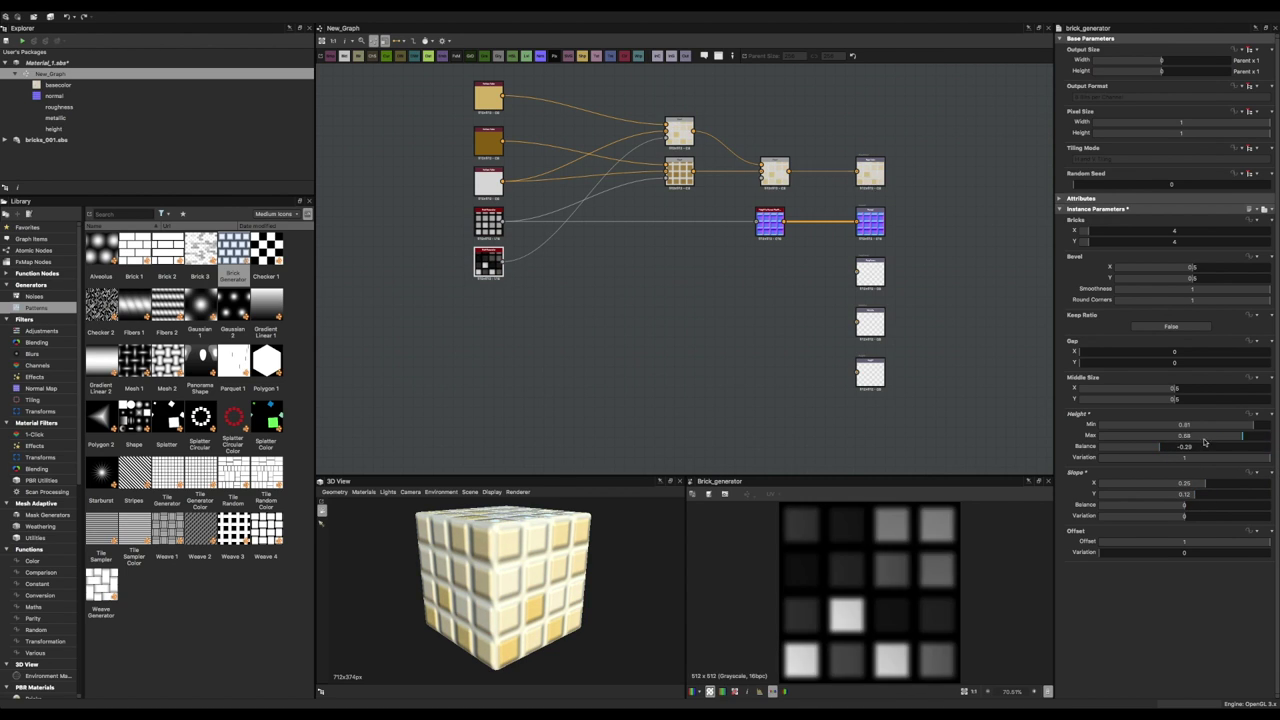
pyautogui.moveTo(1205, 436); pyautogui.dragTo(1260, 436)
pyautogui.moveTo(1185, 425); pyautogui.dragTo(1120, 425)
pyautogui.moveTo(1185, 457)
pyautogui.mouseDown()
pyautogui.moveTo(1065, 450)
pyautogui.moveTo(1192, 437)
pyautogui.moveTo(1110, 446)
pyautogui.mouseUp()
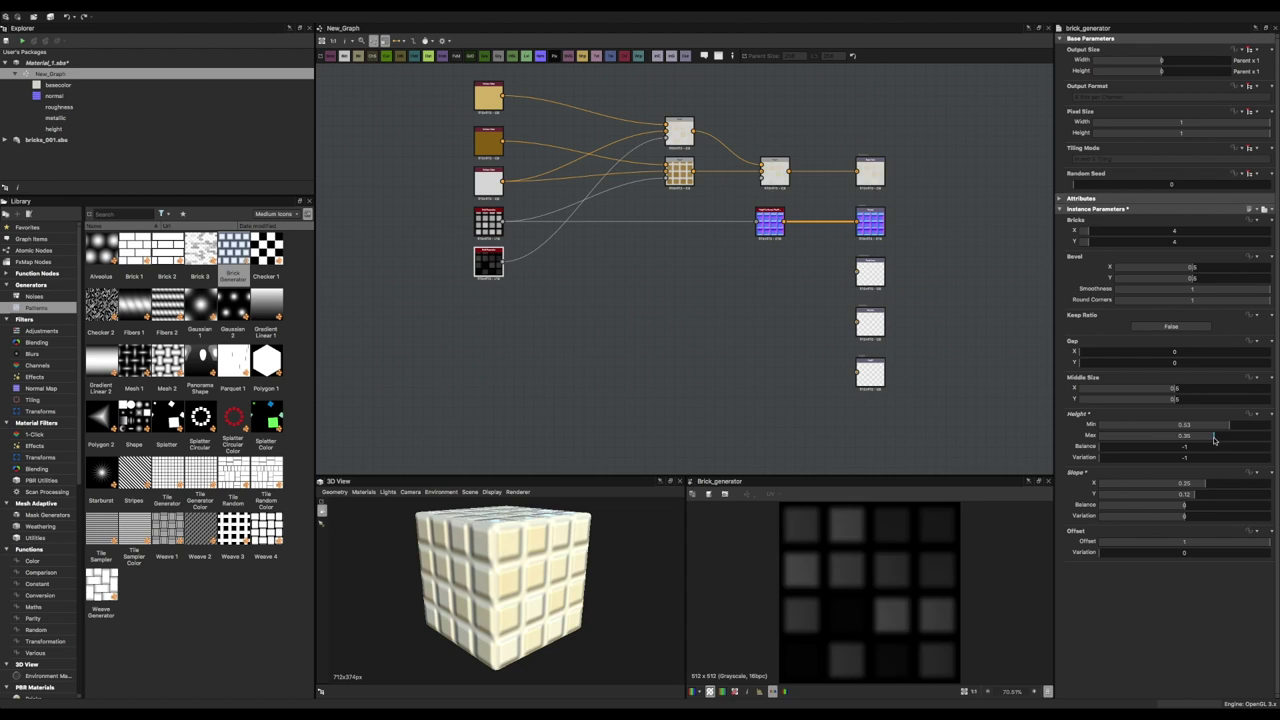
pyautogui.moveTo(1229, 425)
pyautogui.mouseDown()
pyautogui.moveTo(1190, 427)
pyautogui.moveTo(1238, 427)
pyautogui.moveTo(1240, 443)
pyautogui.moveTo(1200, 449)
pyautogui.mouseUp()
pyautogui.moveTo(434, 597); pyautogui.dragTo(540, 615)
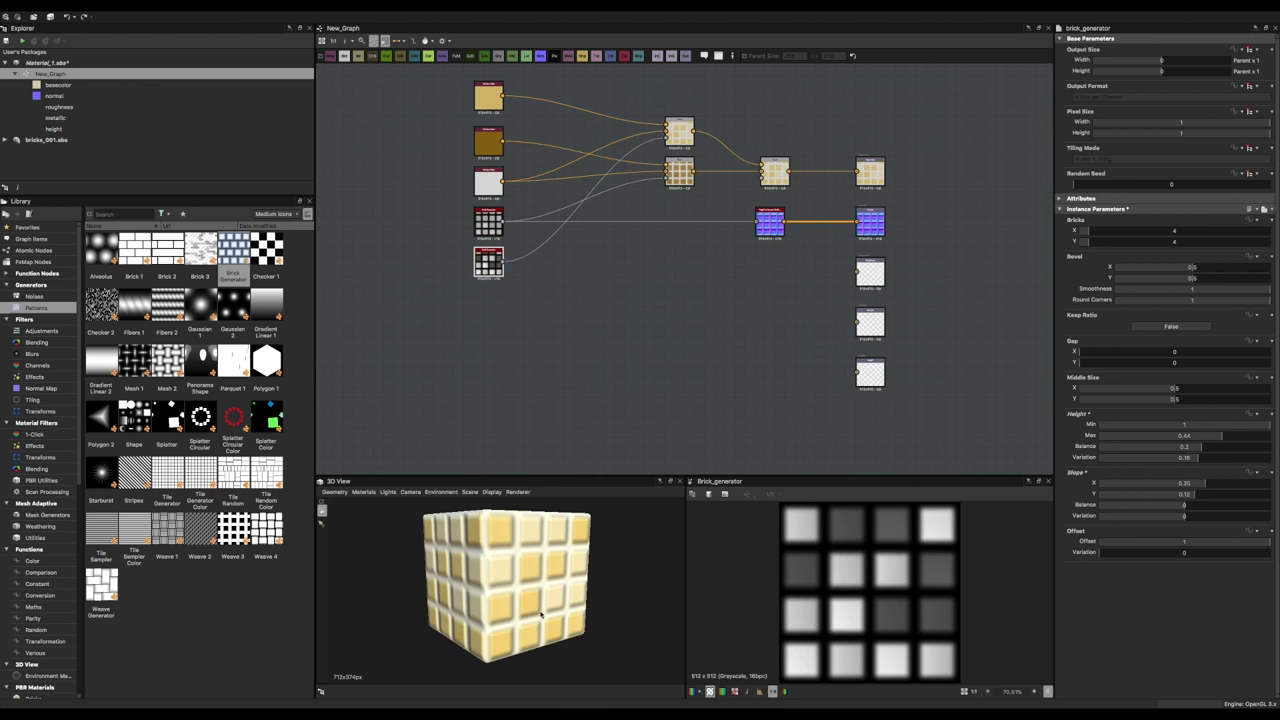
pyautogui.moveTo(1165, 552); pyautogui.dragTo(1133, 553)
pyautogui.moveTo(1186, 484)
pyautogui.mouseDown()
pyautogui.moveTo(1268, 503)
pyautogui.moveTo(1188, 509)
pyautogui.mouseUp()
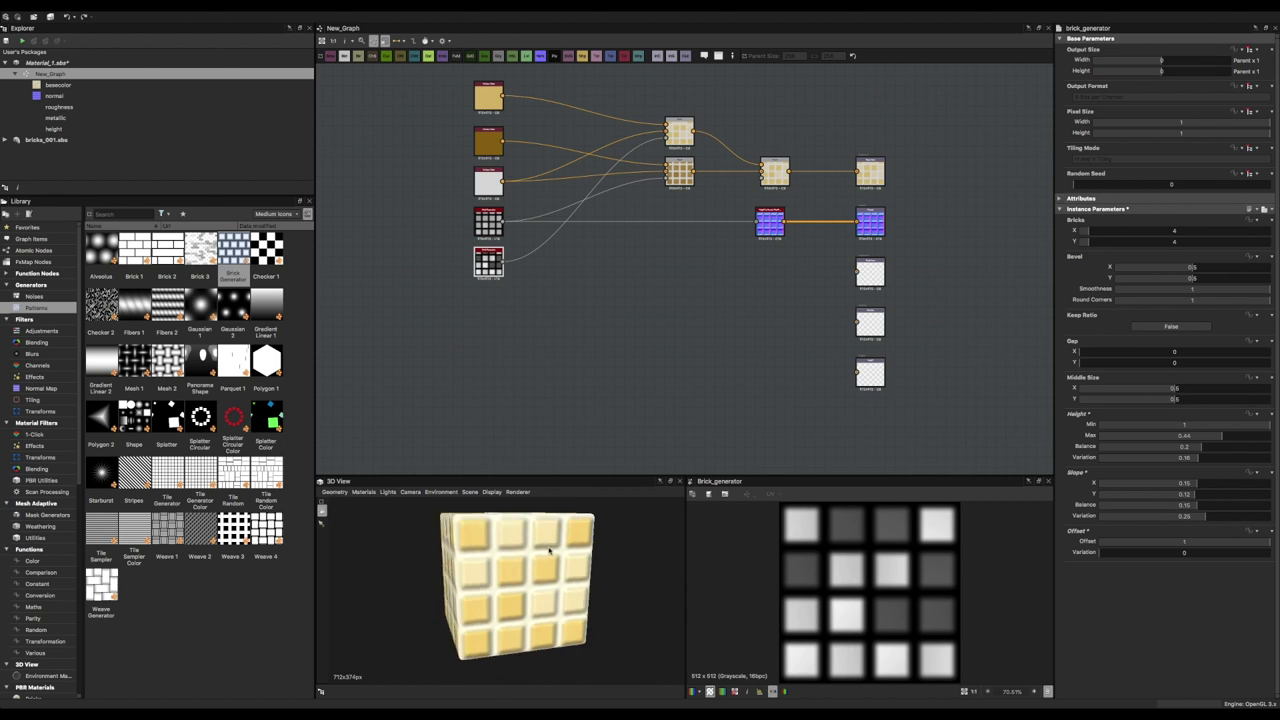
# Set Bricks X and Y to 8 for an 8×8 tile grid.
pyautogui.moveTo(549, 550); pyautogui.dragTo(474, 531)
pyautogui.click(1135, 233)
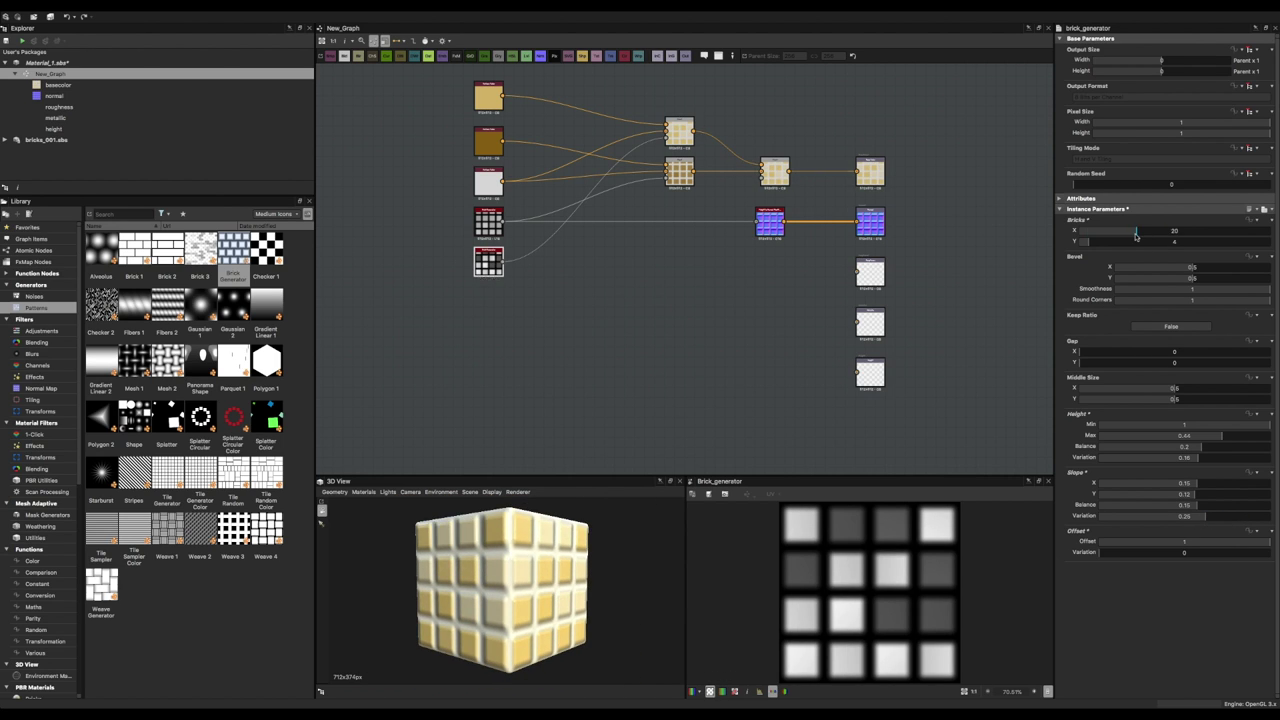
pyautogui.moveTo(1135, 231); pyautogui.dragTo(1100, 241)
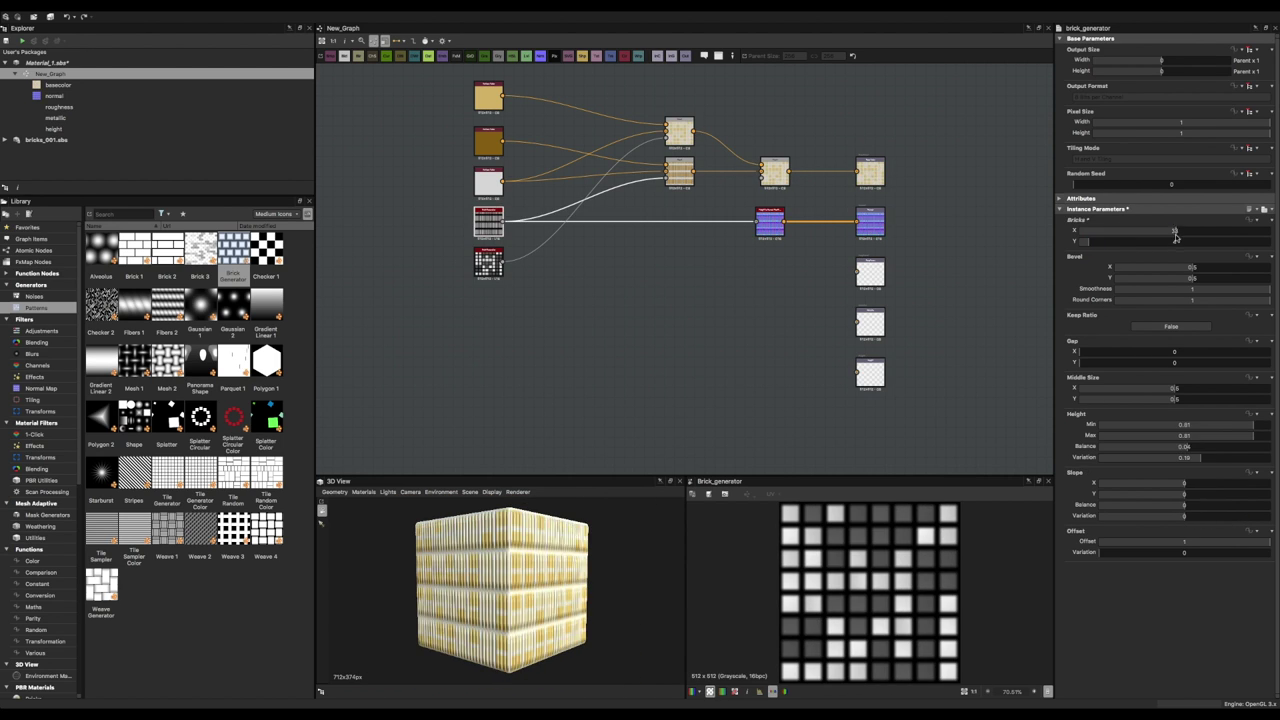
pyautogui.moveTo(503, 598); pyautogui.dragTo(551, 570)
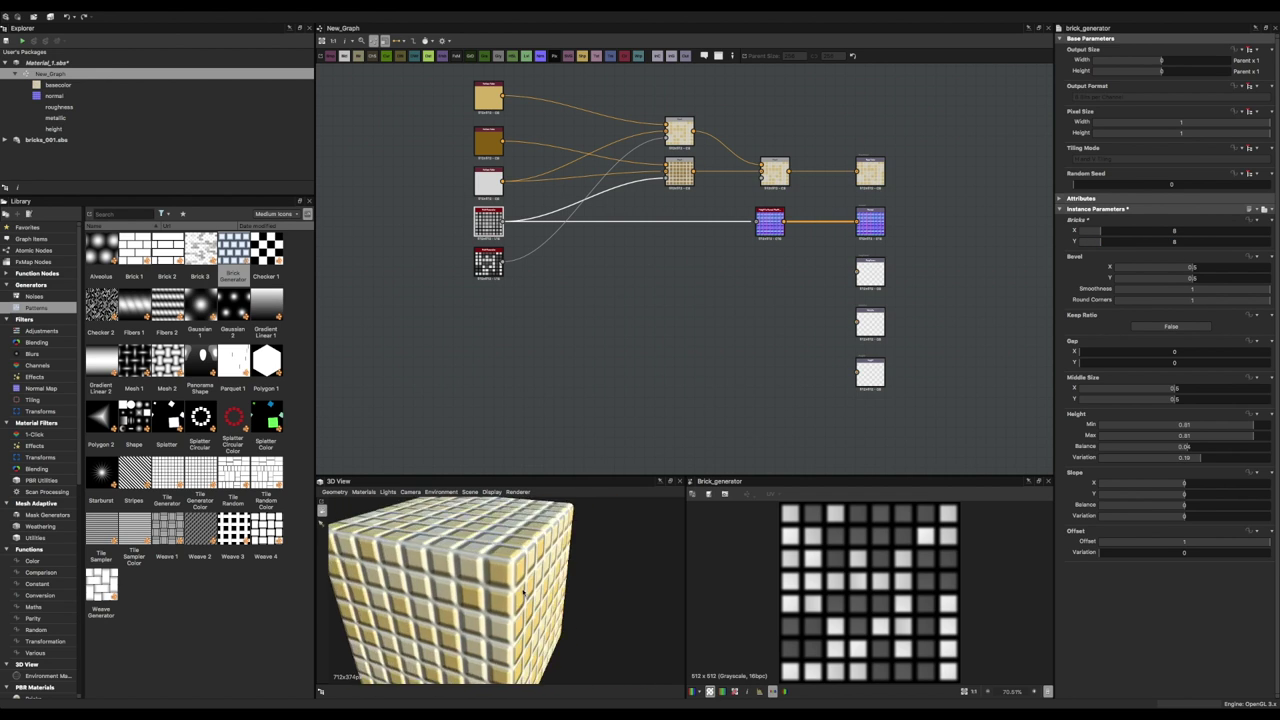
pyautogui.scroll(3, 551, 570)
pyautogui.scroll(2, 560, 575)
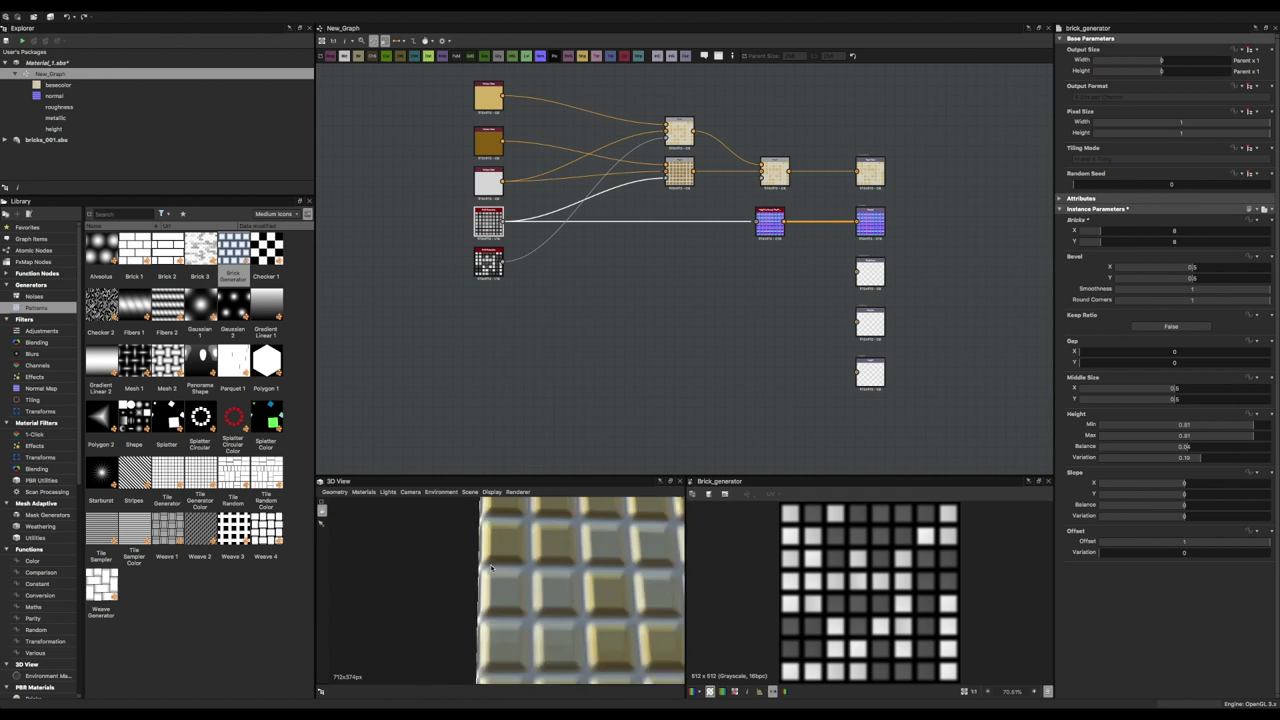
pyautogui.scroll(-6, 594, 590)
pyautogui.scroll(4, 532, 616)
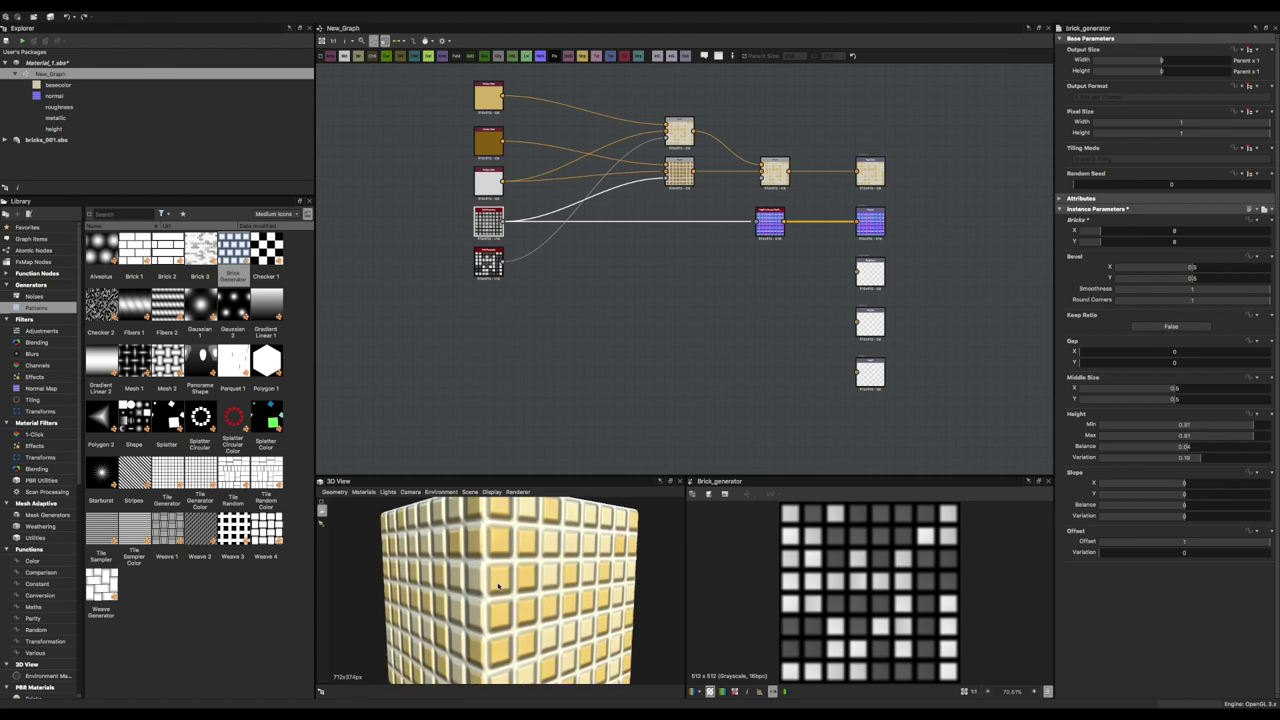
pyautogui.moveTo(532, 616); pyautogui.dragTo(498, 575)
pyautogui.scroll(1, 628, 70)
# Give Height to Normal World Units a 427 surface size and 12.72 height depth.
pyautogui.click(798, 255)
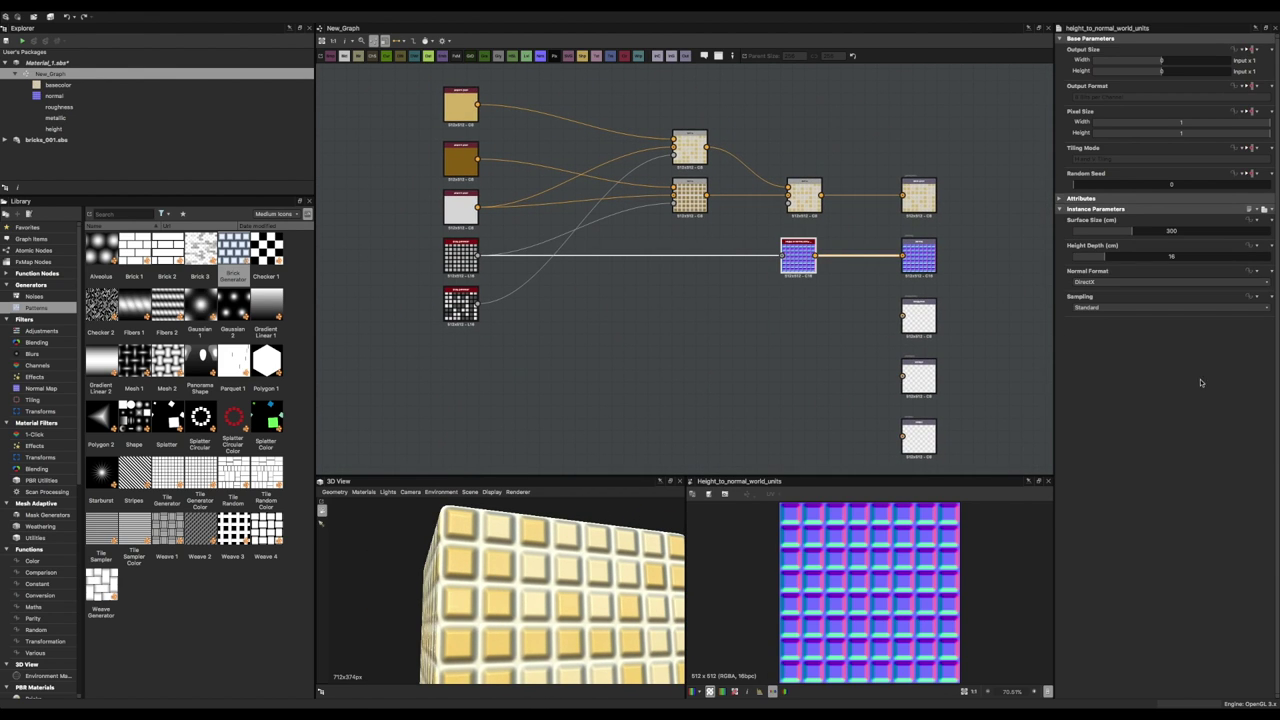
pyautogui.moveTo(1119, 263)
pyautogui.mouseDown()
pyautogui.moveTo(1097, 257)
pyautogui.moveTo(1108, 235)
pyautogui.moveTo(1153, 240)
pyautogui.moveTo(1106, 258)
pyautogui.mouseUp()
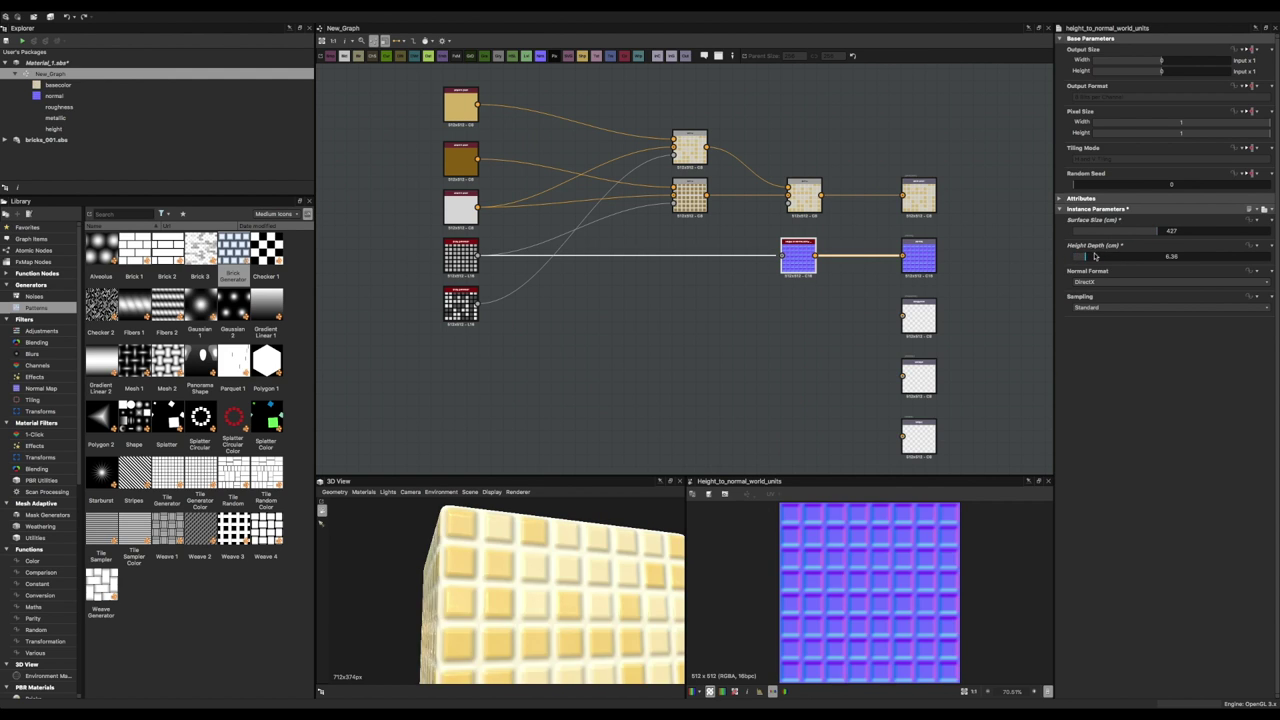
pyautogui.moveTo(440, 600)
pyautogui.mouseDown()
pyautogui.moveTo(407, 553)
pyautogui.moveTo(493, 545)
pyautogui.moveTo(470, 520)
pyautogui.mouseUp()
# Try several noise generators from the Noises library, deleting each trial node.
pyautogui.click(461, 255)
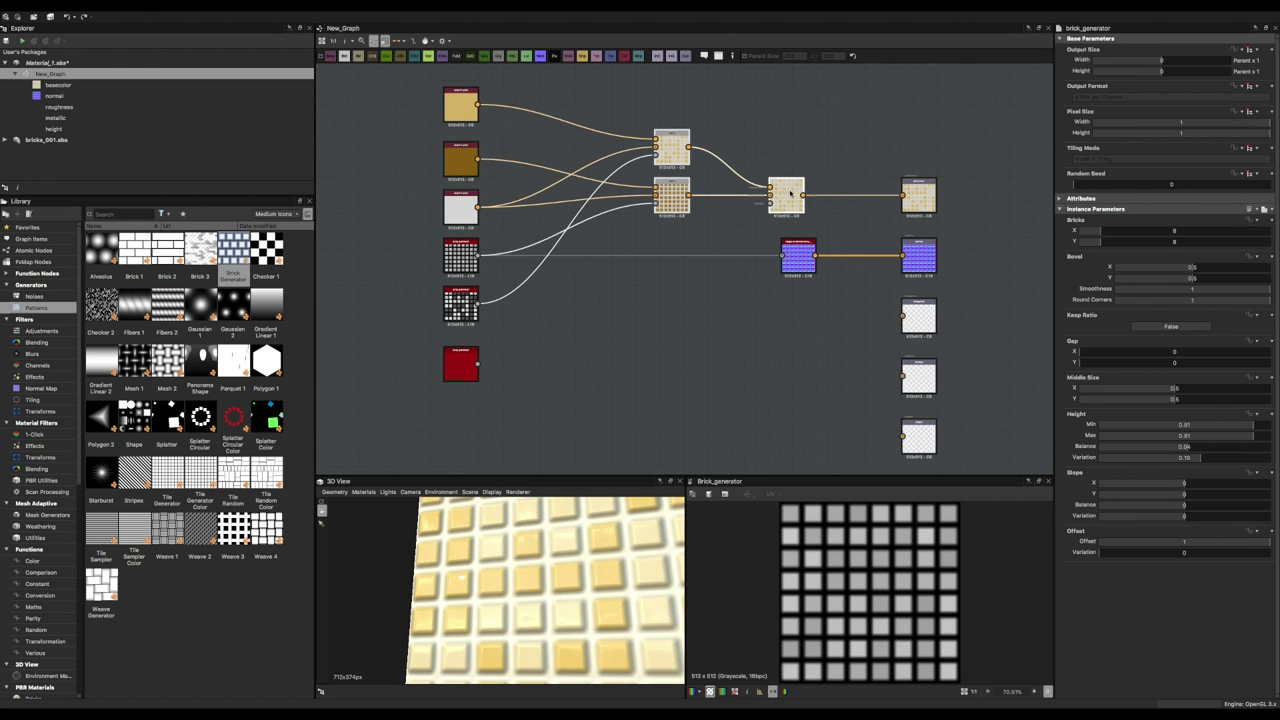
pyautogui.click(34, 296)
pyautogui.moveTo(136, 257); pyautogui.dragTo(688, 316)
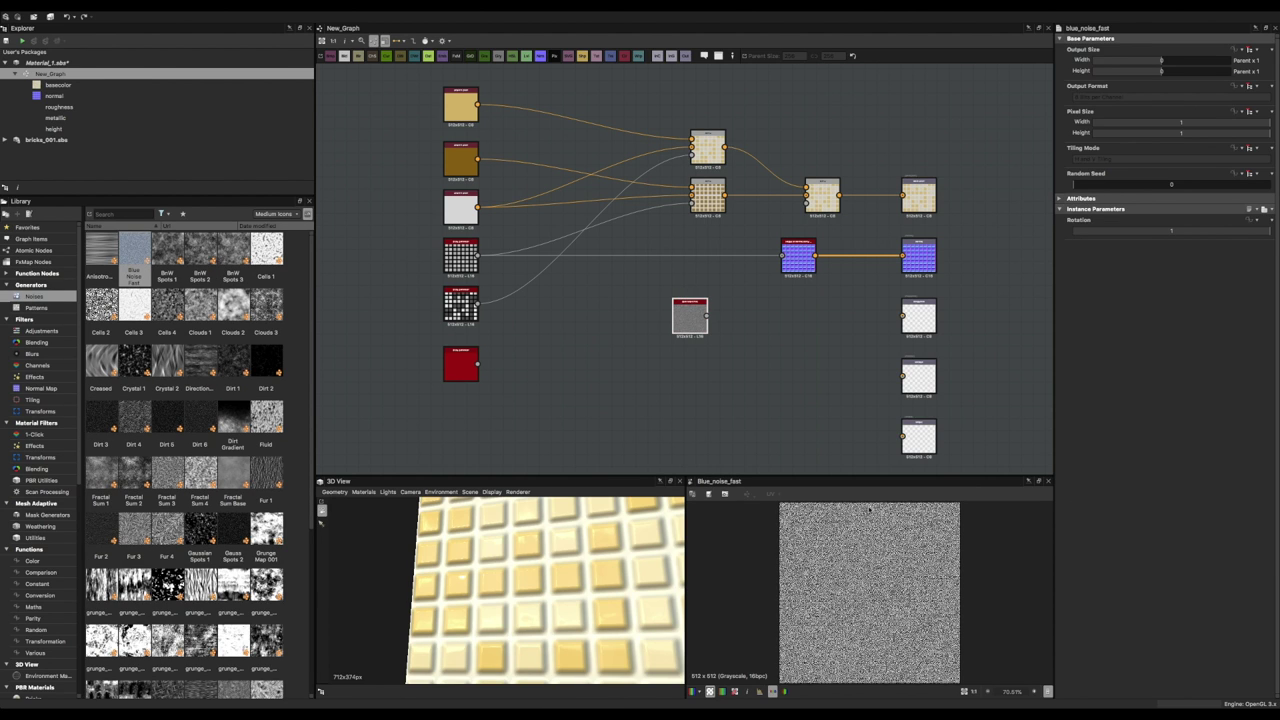
pyautogui.press('Delete')
pyautogui.scroll(-3, 167, 495)
pyautogui.scroll(-2, 167, 450)
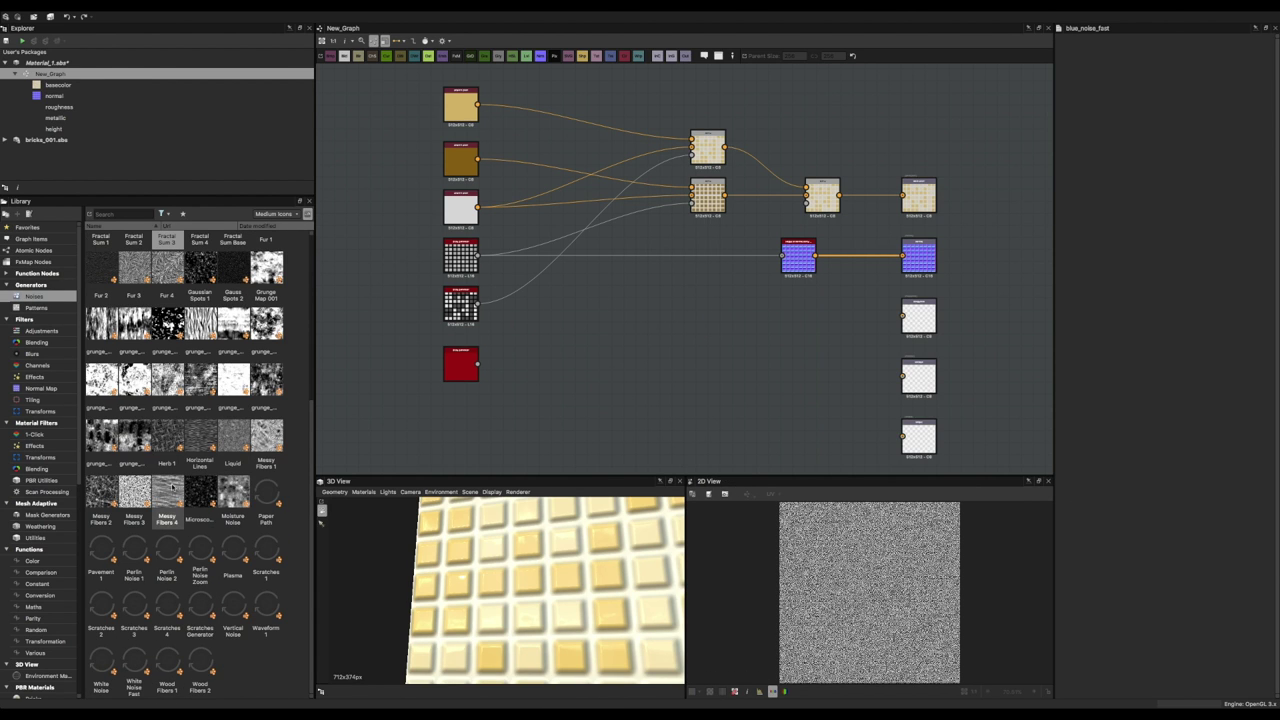
pyautogui.moveTo(266, 497); pyautogui.dragTo(714, 328)
pyautogui.press('Delete')
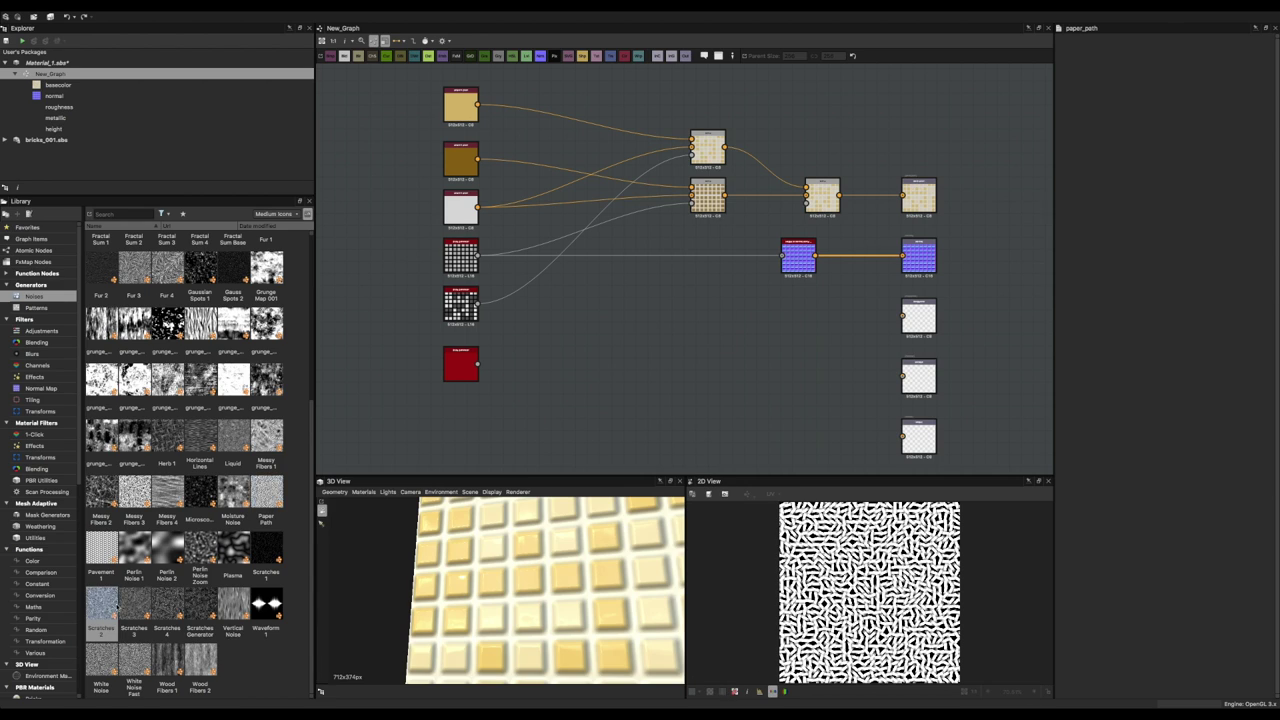
pyautogui.moveTo(101, 660); pyautogui.dragTo(614, 363)
pyautogui.press('Delete')
# Add a Perlin Noise Zoom at distance 28 feeding a Normal Blend before the normal output.
pyautogui.moveTo(200, 555); pyautogui.dragTo(677, 316)
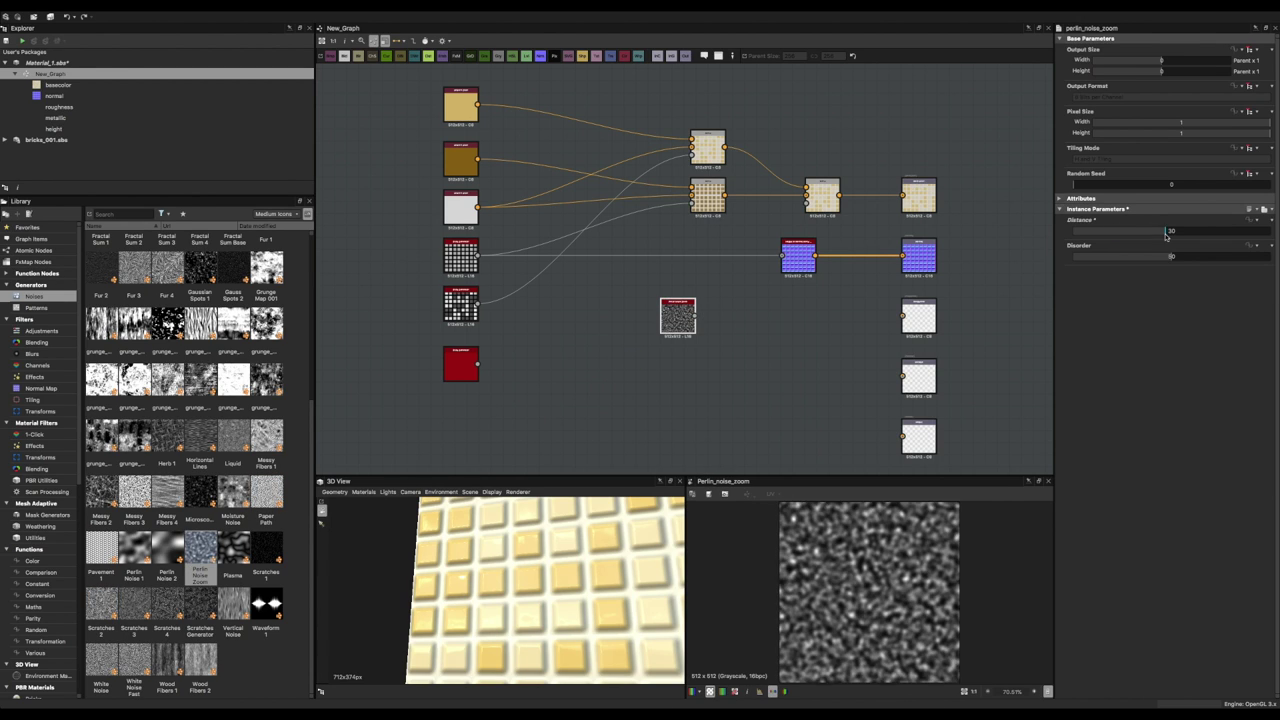
pyautogui.moveTo(1166, 235); pyautogui.dragTo(1160, 232)
pyautogui.moveTo(662, 322); pyautogui.dragTo(626, 326)
pyautogui.rightClick(829, 262)
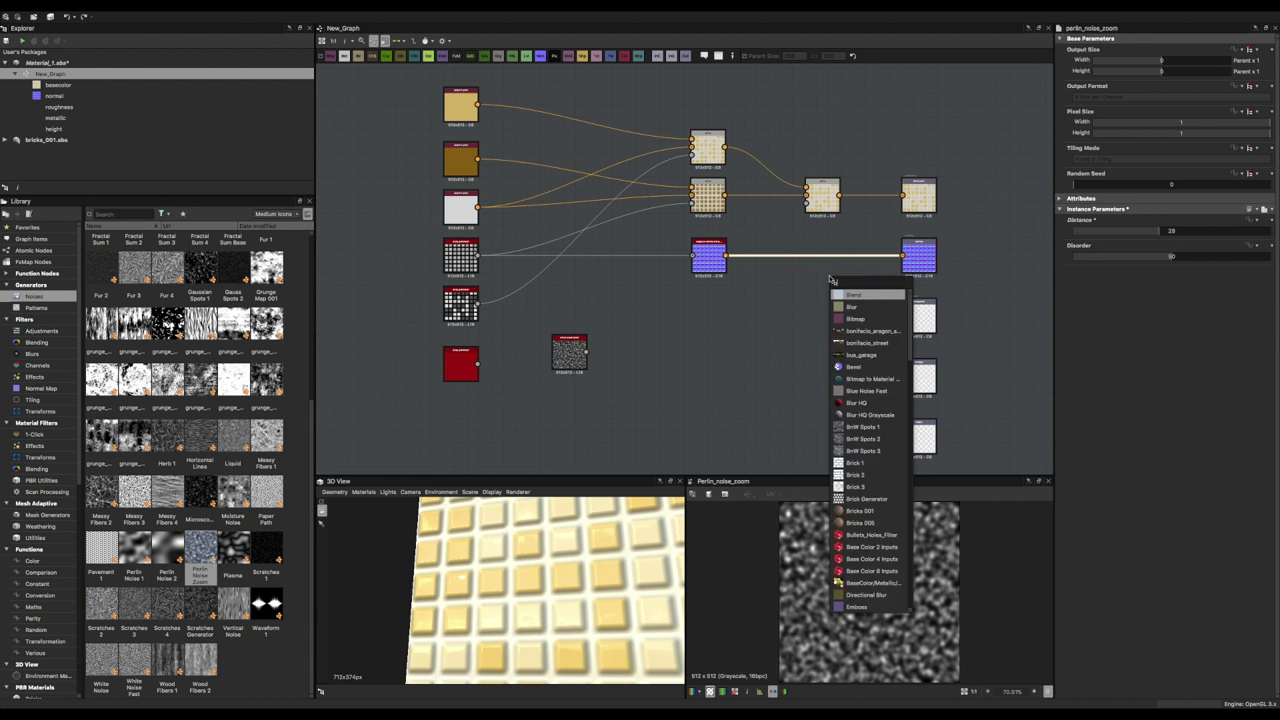
pyautogui.click(850, 298)
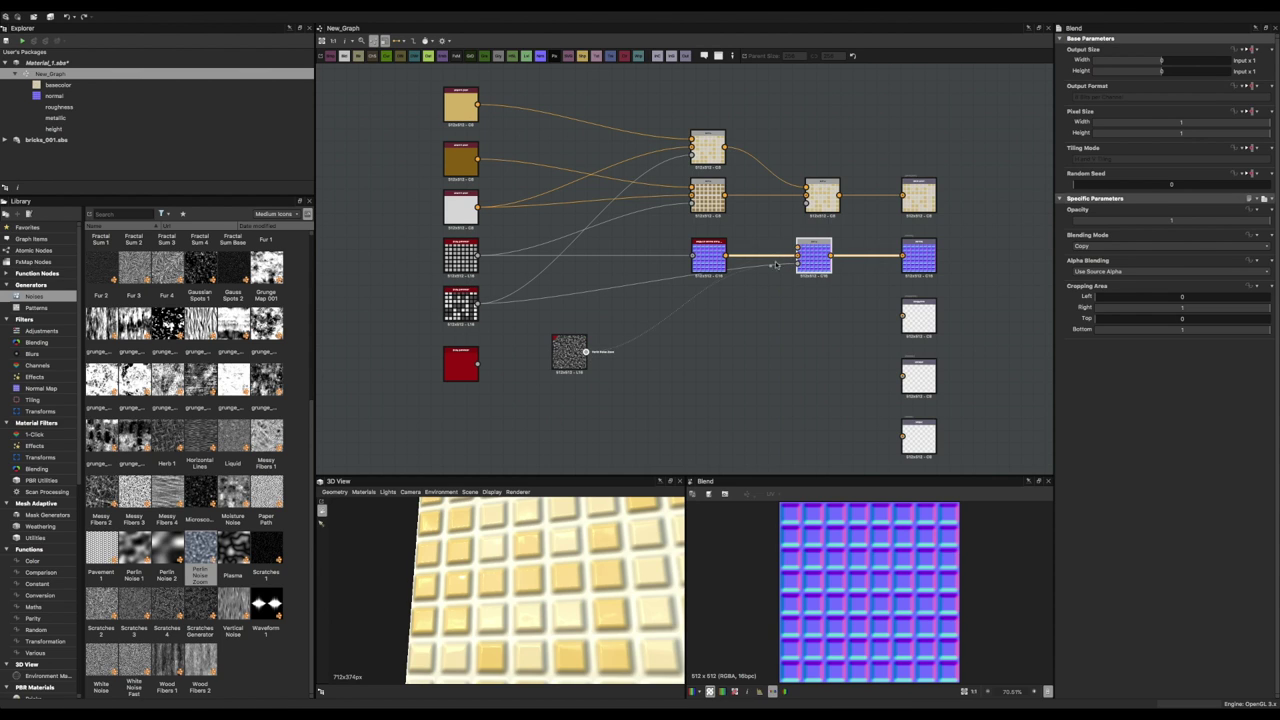
pyautogui.moveTo(776, 264); pyautogui.dragTo(797, 262)
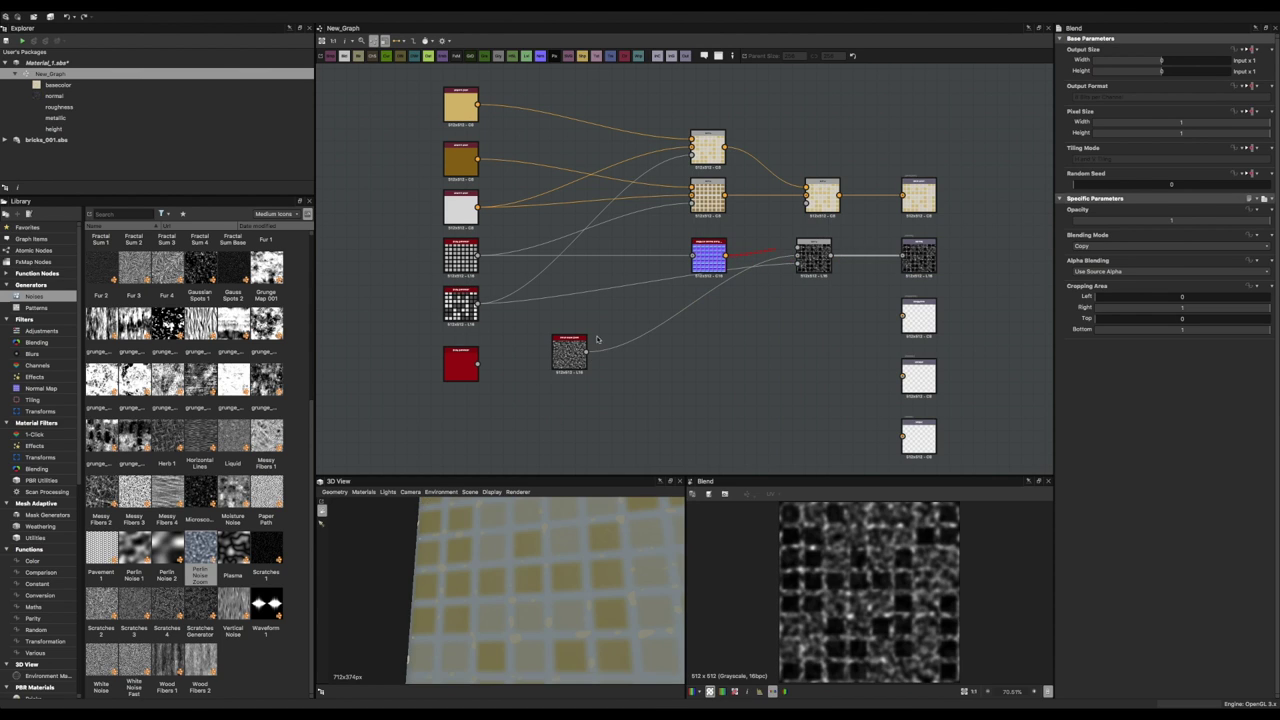
pyautogui.rightClick(814, 262)
pyautogui.click(835, 300)
pyautogui.rightClick(776, 256)
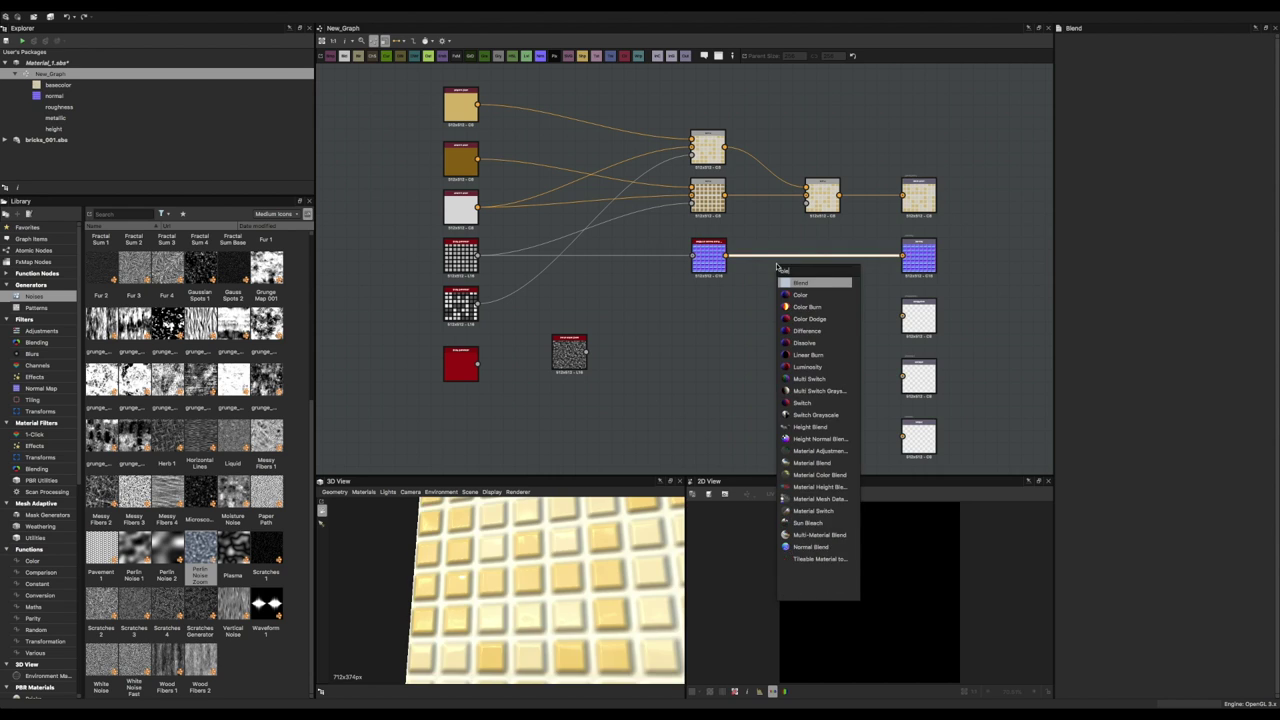
pyautogui.click(815, 535)
pyautogui.moveTo(586, 352); pyautogui.dragTo(797, 264)
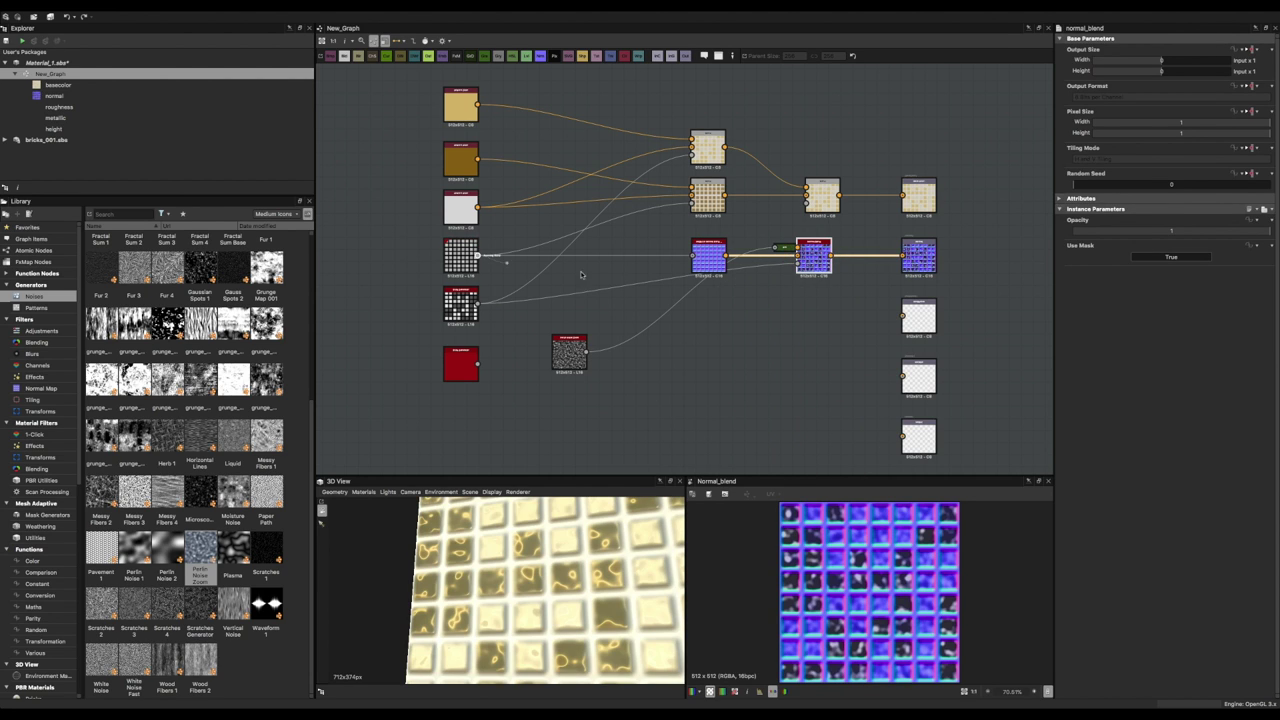
# Insert an Invert node on the brick link as mask and wire it into the Normal Blend.
pyautogui.rightClick(765, 273)
pyautogui.click(810, 420)
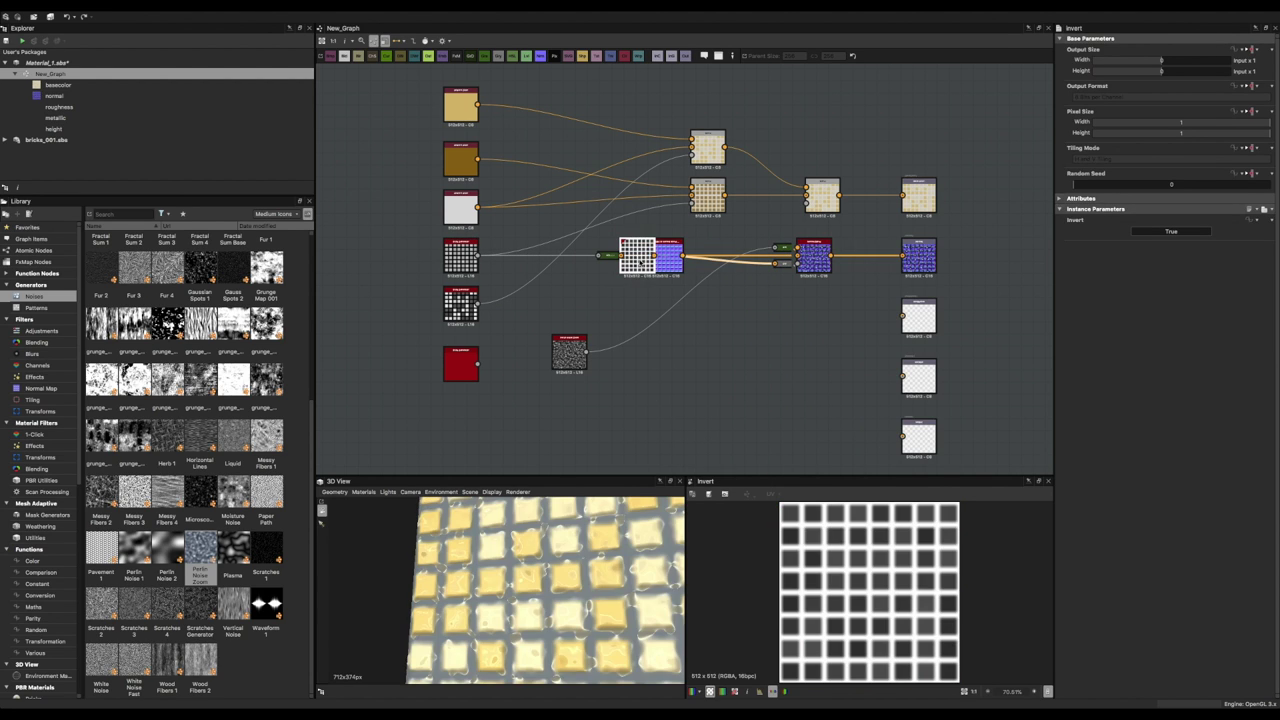
pyautogui.scroll(3, 559, 553)
pyautogui.moveTo(559, 553); pyautogui.dragTo(617, 594)
pyautogui.scroll(3, 777, 249)
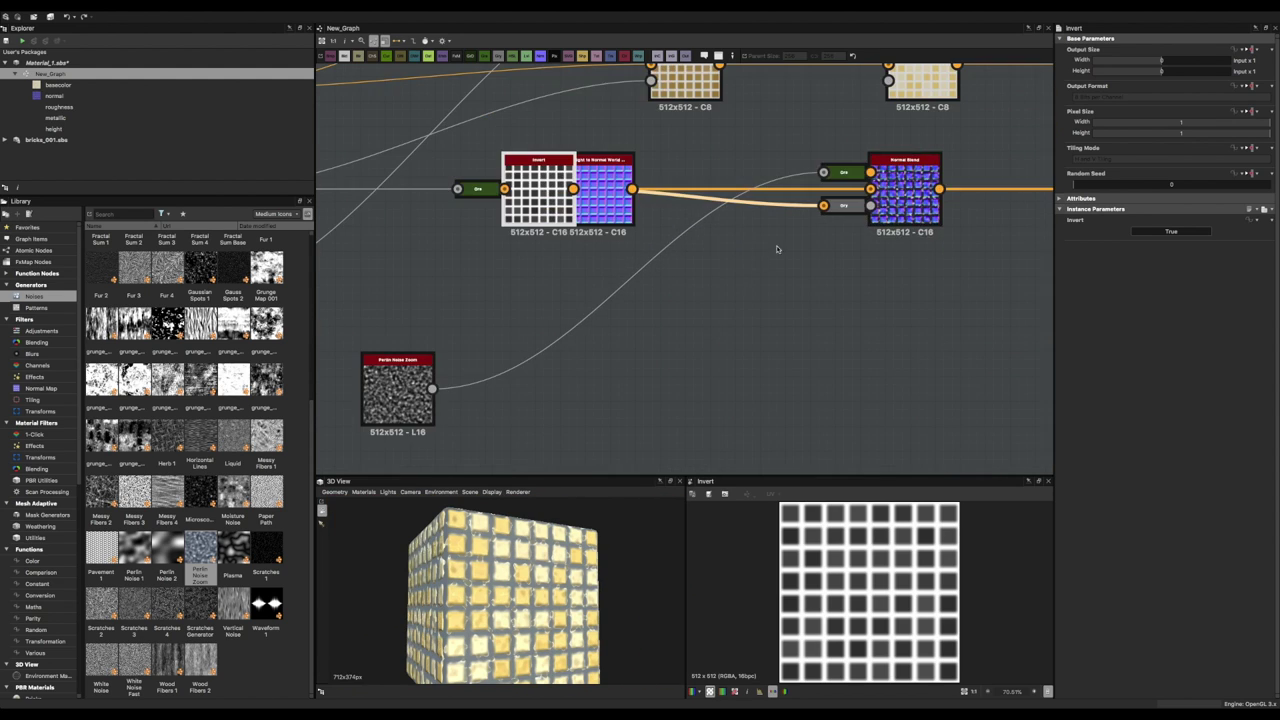
pyautogui.scroll(-1, 790, 240)
pyautogui.scroll(1, 821, 227)
pyautogui.moveTo(822, 227); pyautogui.dragTo(837, 247)
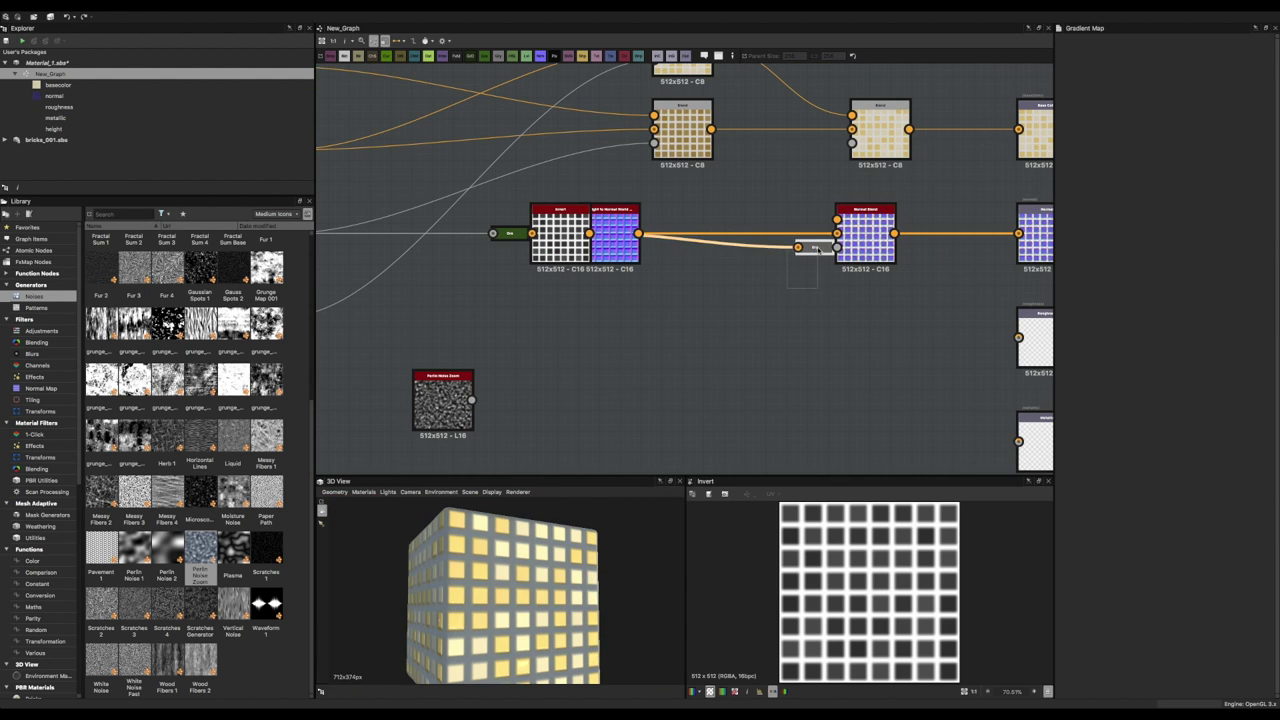
pyautogui.scroll(-1, 818, 250)
pyautogui.moveTo(818, 250); pyautogui.dragTo(924, 223, button='middle')
pyautogui.moveTo(661, 229)
pyautogui.mouseDown()
pyautogui.moveTo(604, 266)
pyautogui.moveTo(724, 333)
pyautogui.moveTo(712, 333)
pyautogui.moveTo(935, 200)
pyautogui.mouseUp()
pyautogui.click(708, 330)
# Feed the inverted bricks into the Normal Blend and line up the Invert and noise nodes.
pyautogui.moveTo(520, 600); pyautogui.dragTo(555, 632)
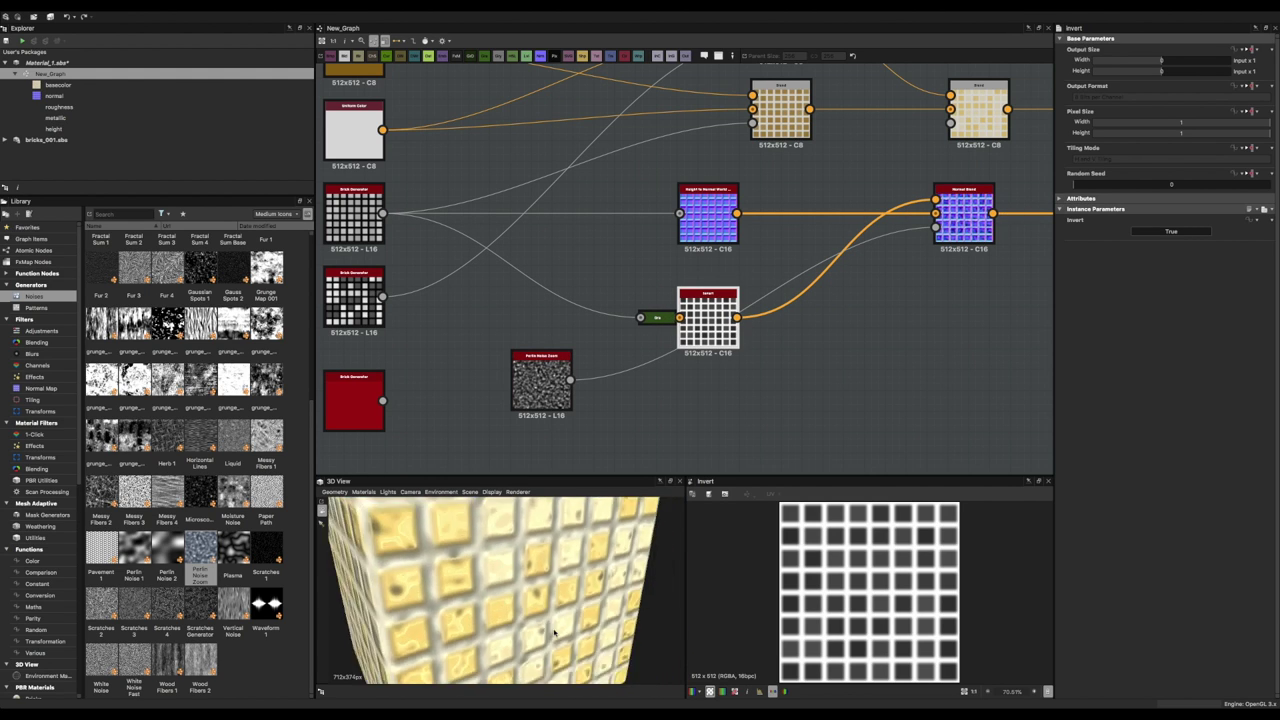
pyautogui.moveTo(708, 330); pyautogui.dragTo(708, 300)
pyautogui.moveTo(541, 385)
pyautogui.mouseDown()
pyautogui.moveTo(646, 362)
pyautogui.moveTo(708, 368)
pyautogui.mouseUp()
pyautogui.scroll(-2, 706, 385)
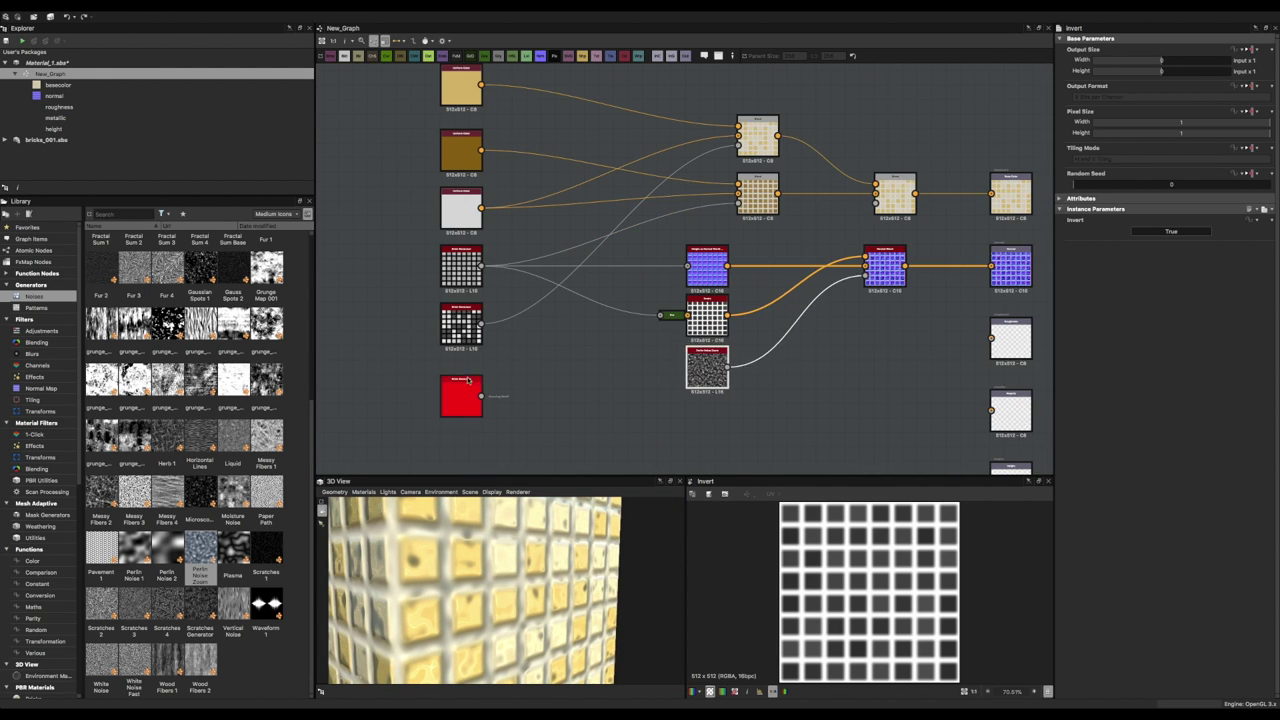
# Inspect the unused Brick Generator pattern and the bricks close up on the cube.
pyautogui.click(467, 380)
pyautogui.moveTo(491, 397); pyautogui.dragTo(447, 375, button='middle')
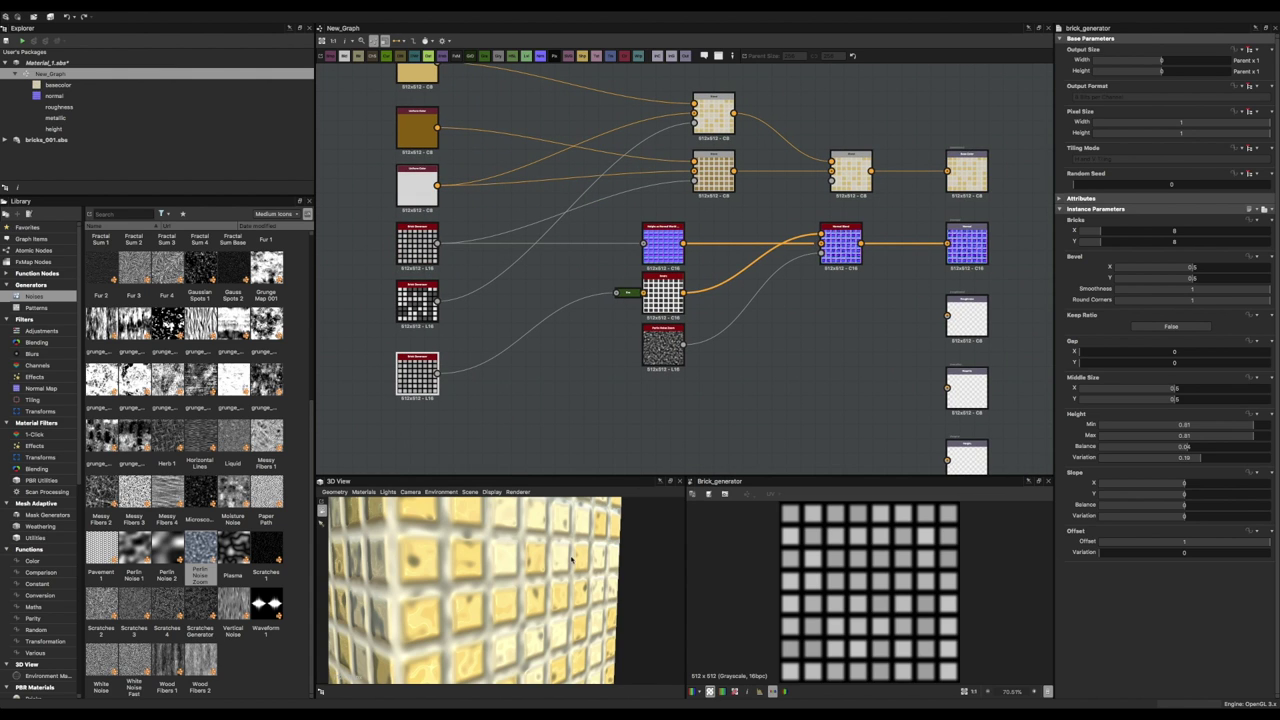
pyautogui.moveTo(571, 560); pyautogui.dragTo(520, 590)
pyautogui.scroll(-3, 520, 590)
pyautogui.scroll(5, 520, 590)
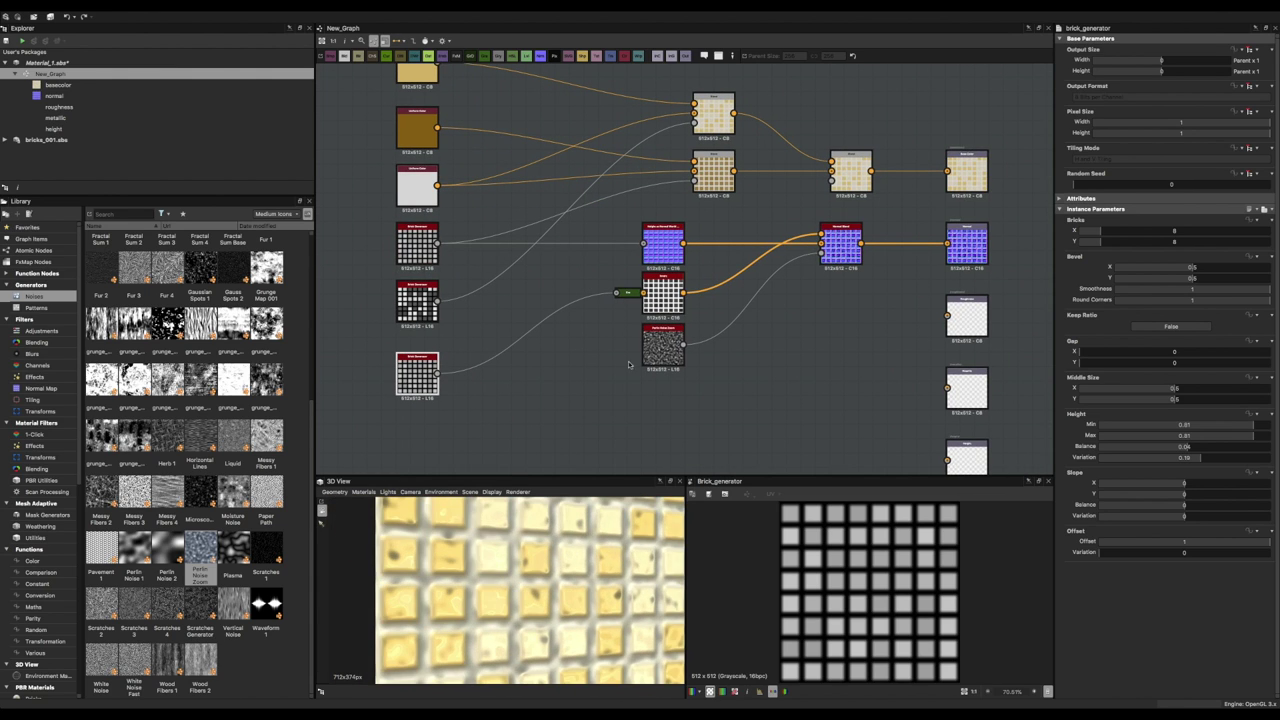
pyautogui.scroll(3, 832, 290)
# Wire the height normal into the Normal Blend's top input and the inverted brick mask into the middle.
pyautogui.click(848, 220)
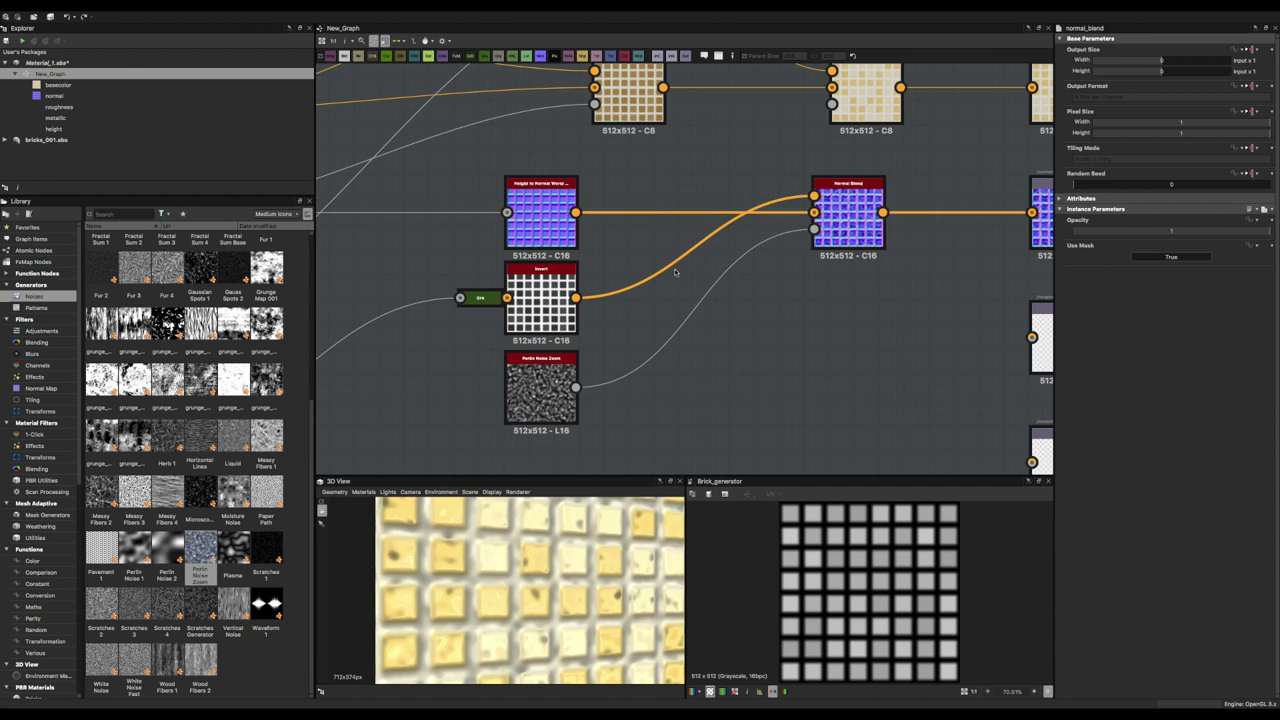
pyautogui.moveTo(576, 212); pyautogui.dragTo(814, 196)
pyautogui.moveTo(576, 297); pyautogui.dragTo(814, 212)
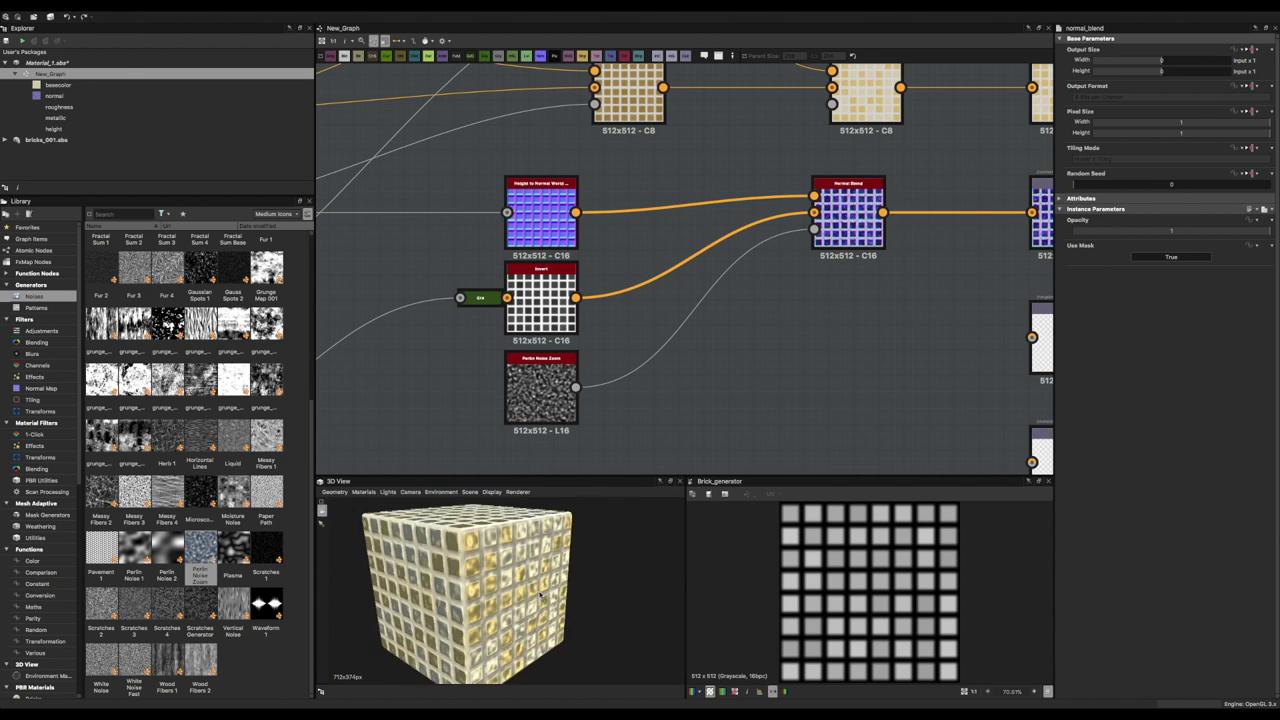
# Raise the Perlin Noise Zoom Disorder to 16.79 and test a lower Normal Blend opacity.
pyautogui.click(541, 388)
pyautogui.moveTo(1085, 257); pyautogui.dragTo(1106, 258)
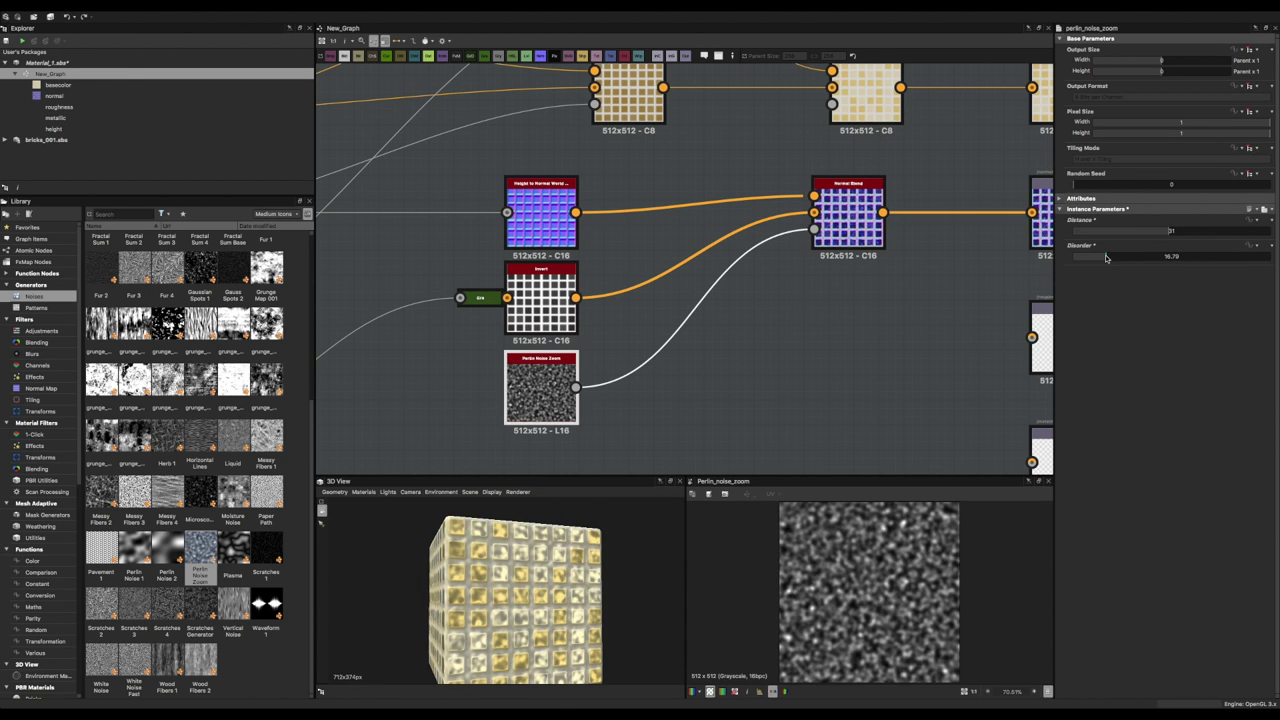
pyautogui.moveTo(653, 323); pyautogui.dragTo(627, 325, button='middle')
# Swap the Normal Blend inputs: inverted brick mask on top, height normal in the middle, then preview.
pyautogui.click(824, 241)
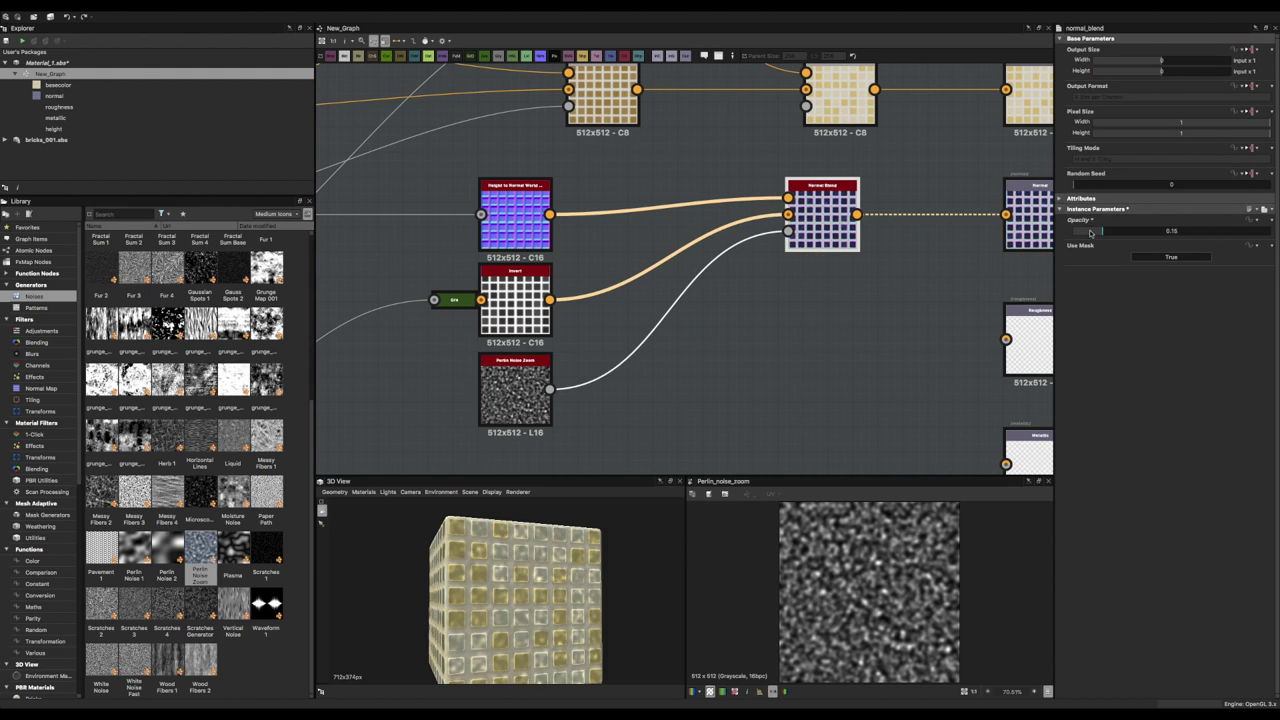
pyautogui.moveTo(1240, 232); pyautogui.dragTo(1268, 231)
pyautogui.moveTo(788, 213); pyautogui.dragTo(788, 197)
pyautogui.moveTo(549, 214); pyautogui.dragTo(788, 214)
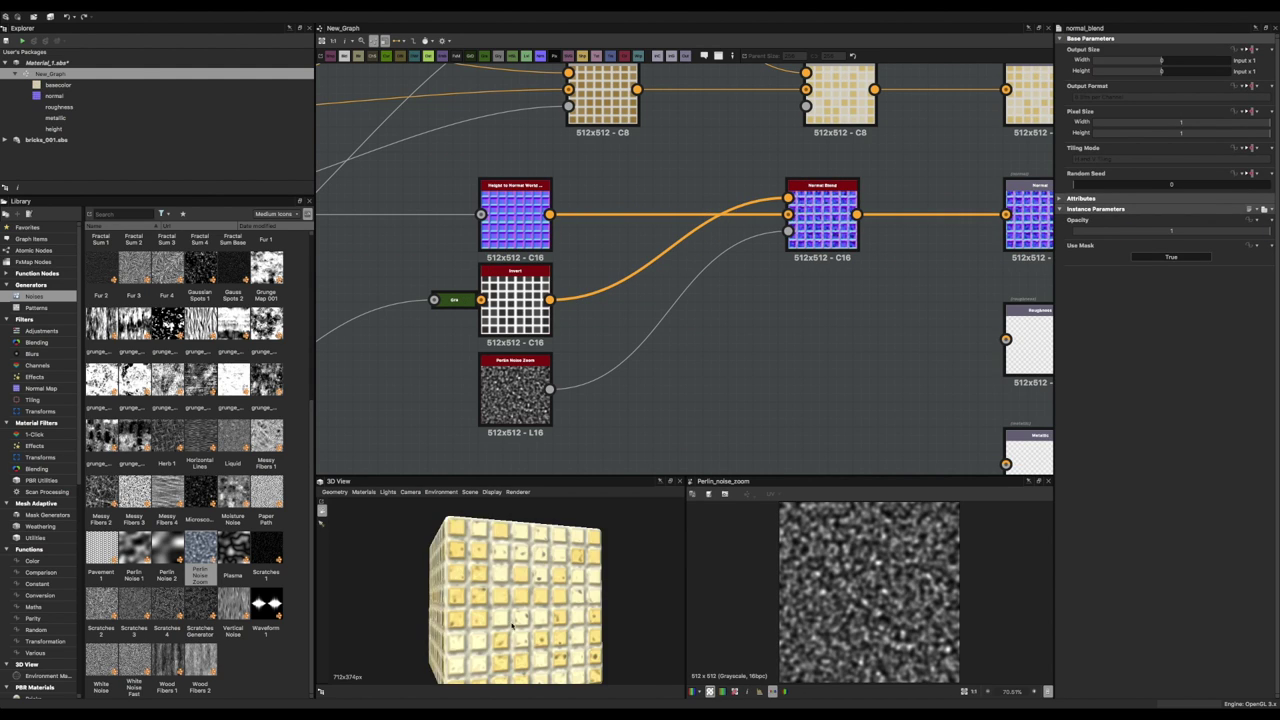
pyautogui.doubleClick(818, 225)
pyautogui.click(585, 288)
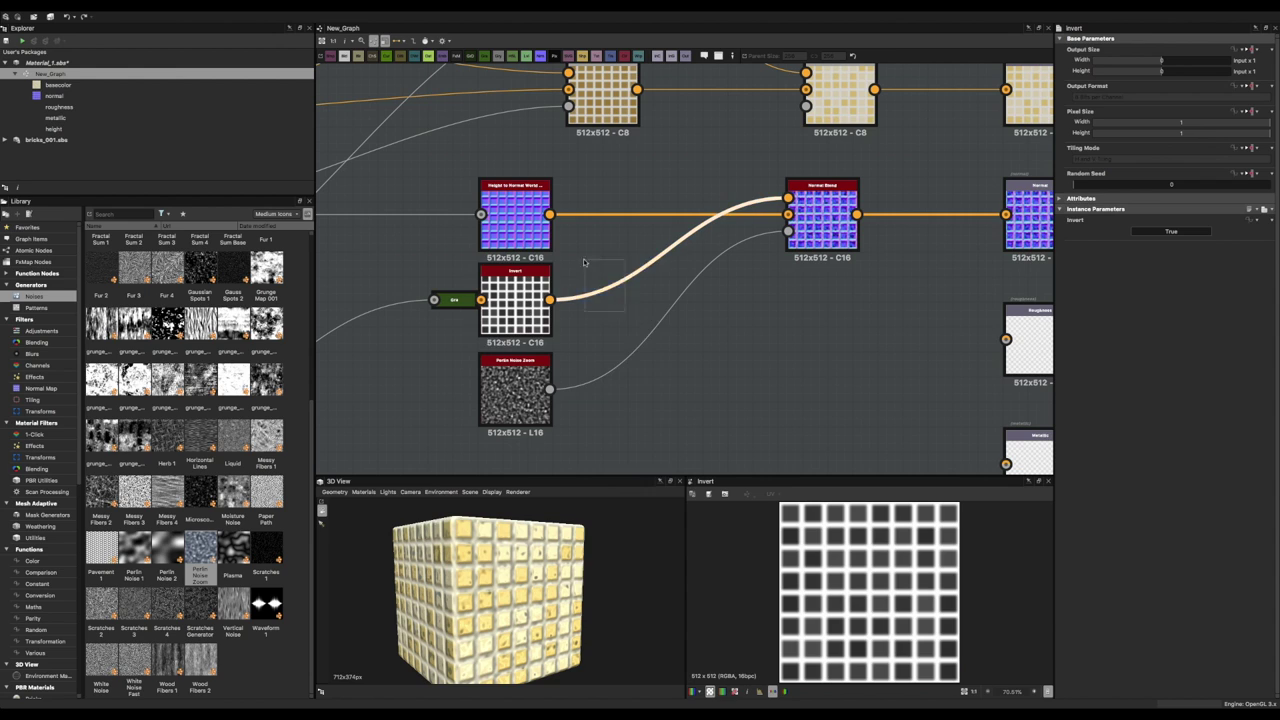
pyautogui.press('space')
# Insert a Levels node on the mask link and crush it into thin white tile outlines.
pyautogui.write('levels')
pyautogui.press('Return')
pyautogui.moveTo(1249, 241)
pyautogui.mouseDown()
pyautogui.moveTo(1263, 249)
pyautogui.moveTo(1258, 240)
pyautogui.mouseUp()
pyautogui.moveTo(480, 600); pyautogui.dragTo(511, 577)
pyautogui.scroll(3, 511, 577)
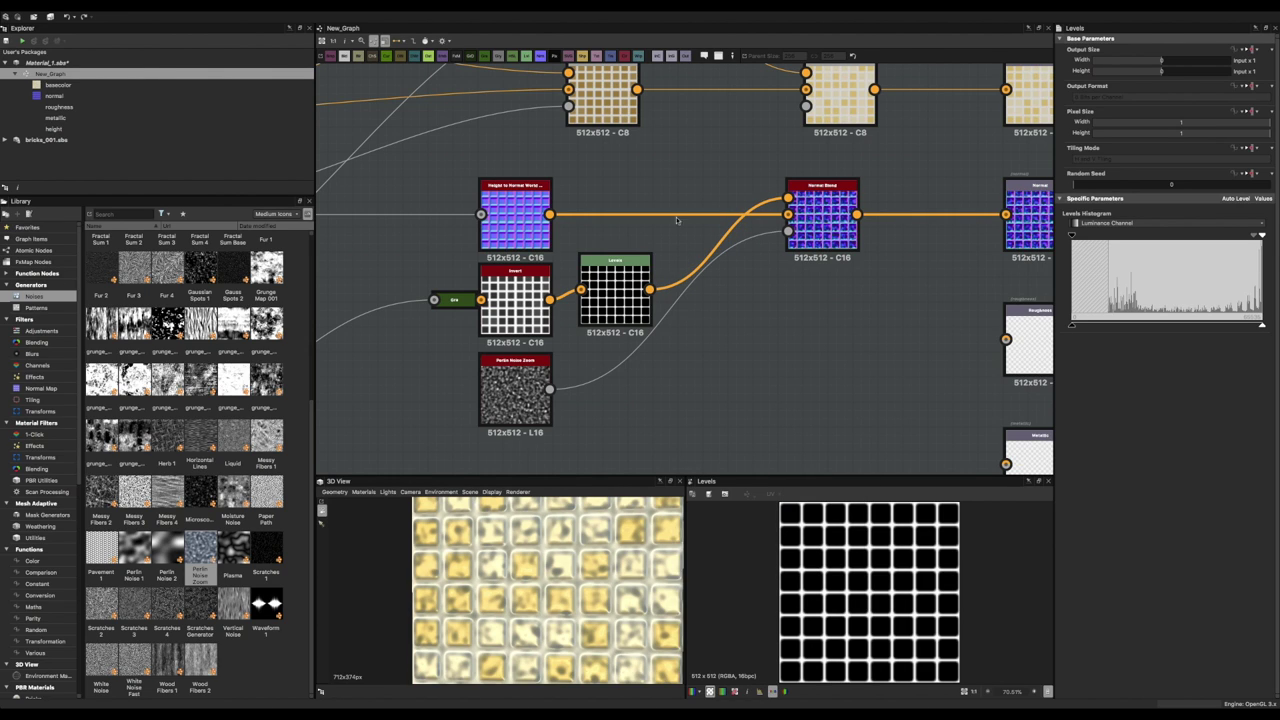
# Insert an Invert Grayscale node on the link above it and delete the extra Invert node.
pyautogui.press('space')
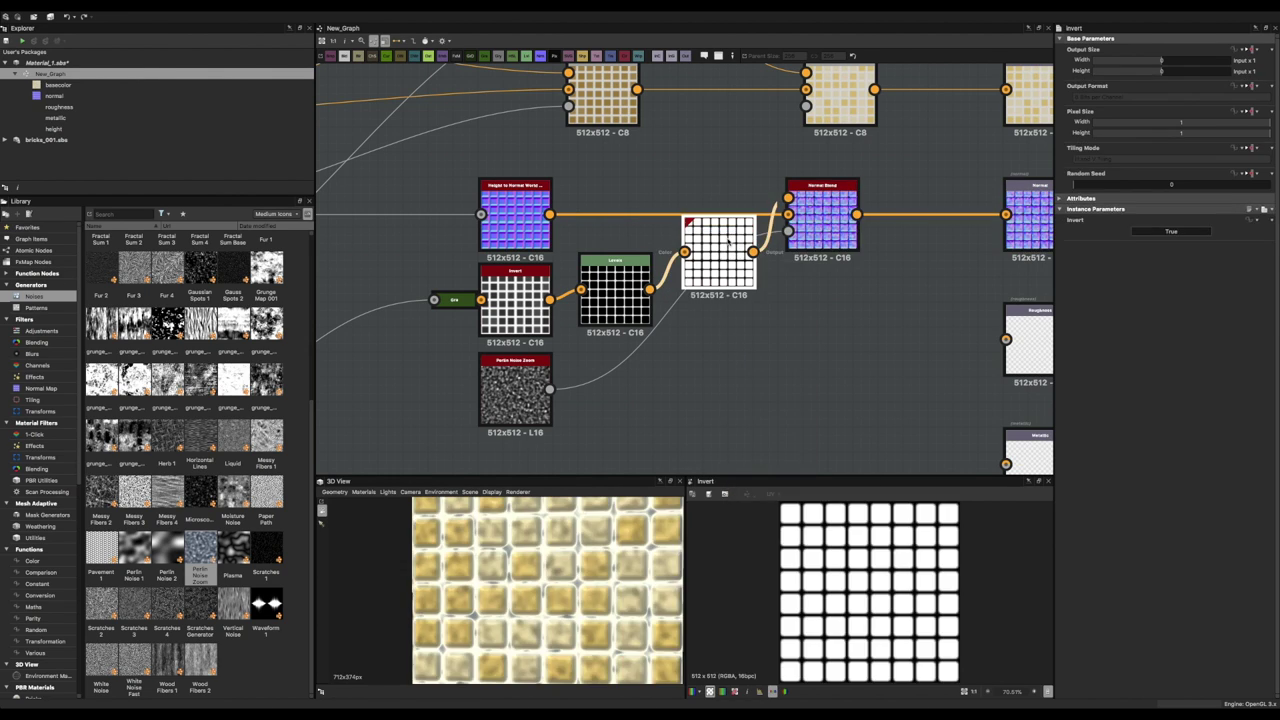
pyautogui.press('space')
pyautogui.write('invert')
pyautogui.press('Return')
pyautogui.moveTo(714, 240); pyautogui.dragTo(665, 190)
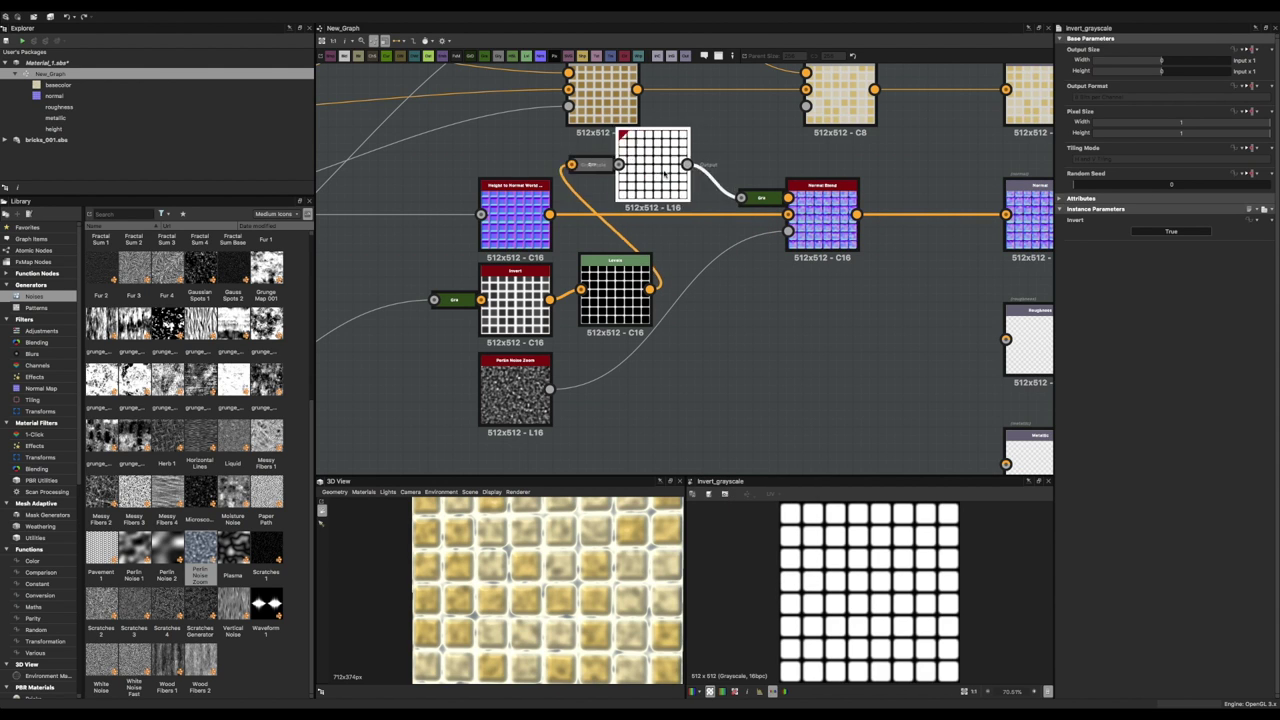
pyautogui.scroll(-3, 463, 607)
pyautogui.click(800, 240)
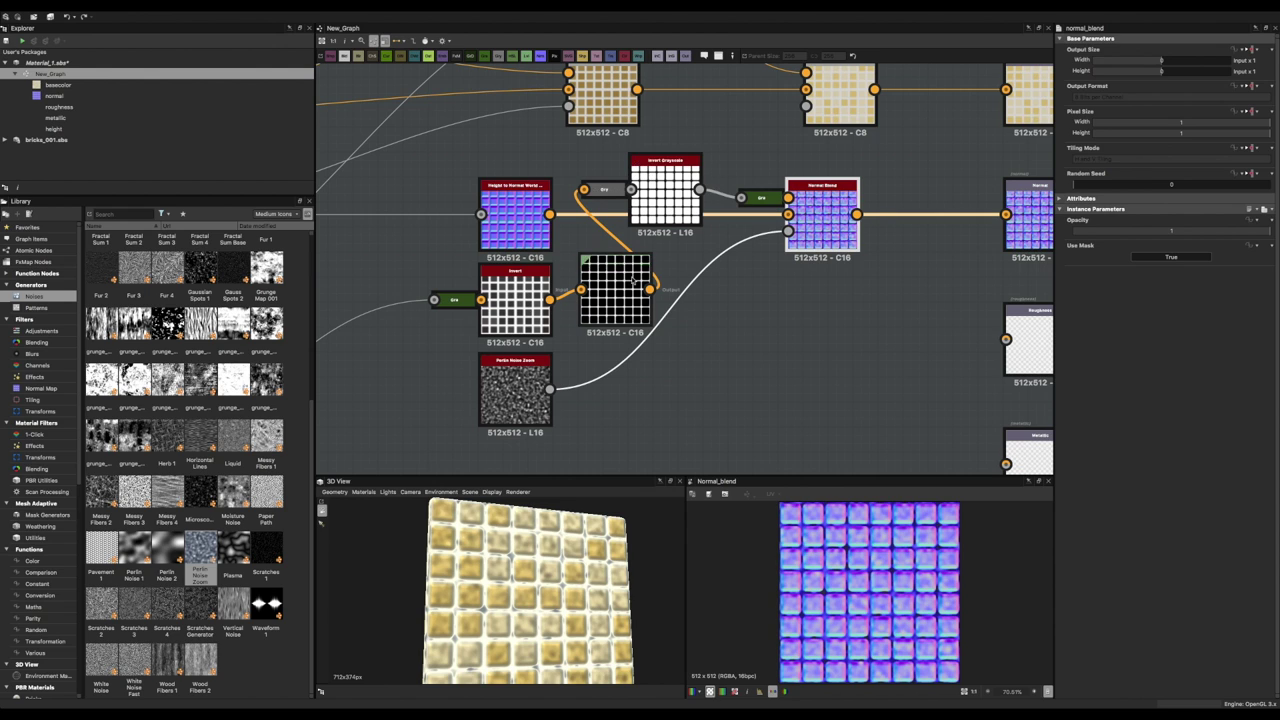
pyautogui.press('Delete')
# Connect the Levels node into the Normal Blend and preview the blend result.
pyautogui.scroll(-2, 512, 312)
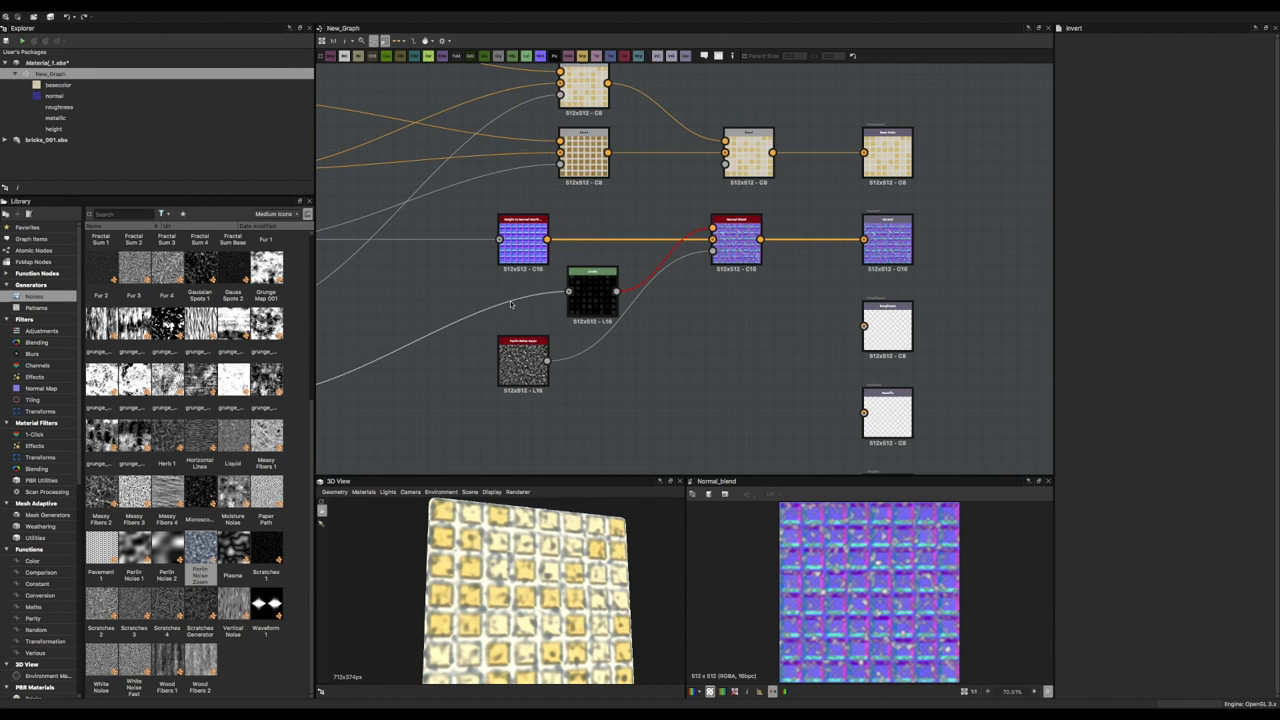
pyautogui.rightClick(513, 305)
pyautogui.click(540, 332)
pyautogui.scroll(2, 522, 330)
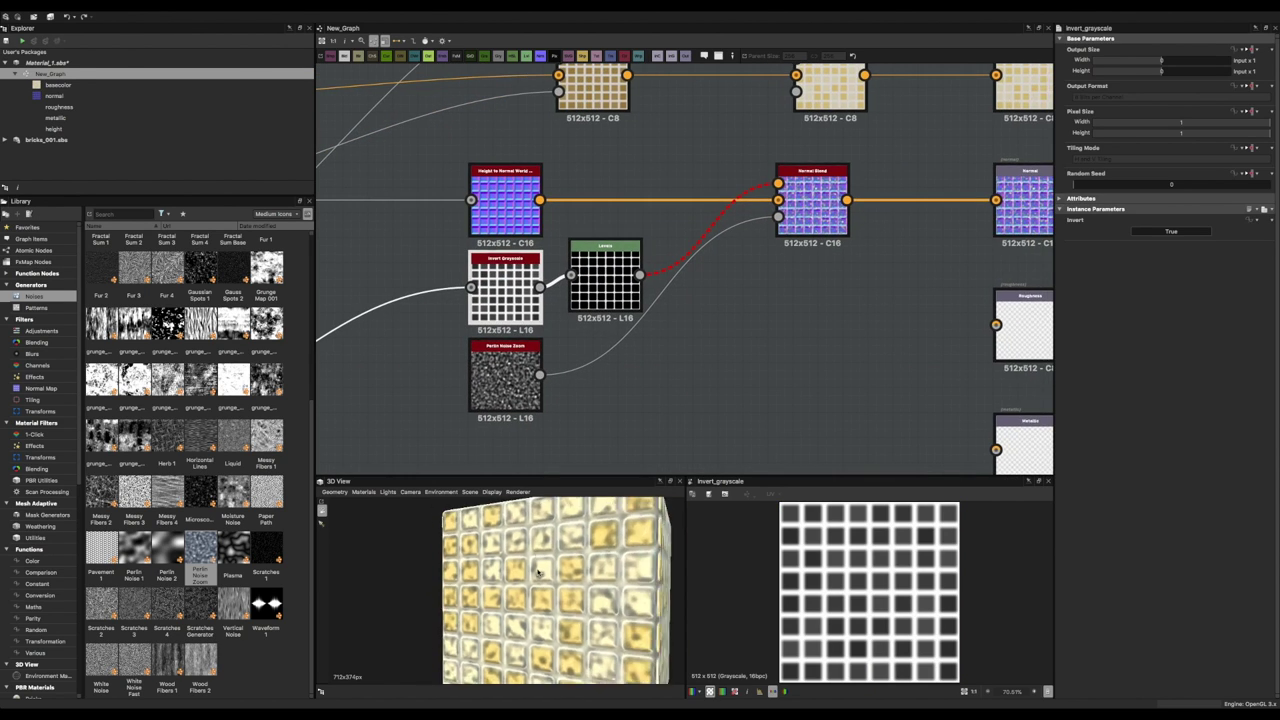
pyautogui.click(590, 283)
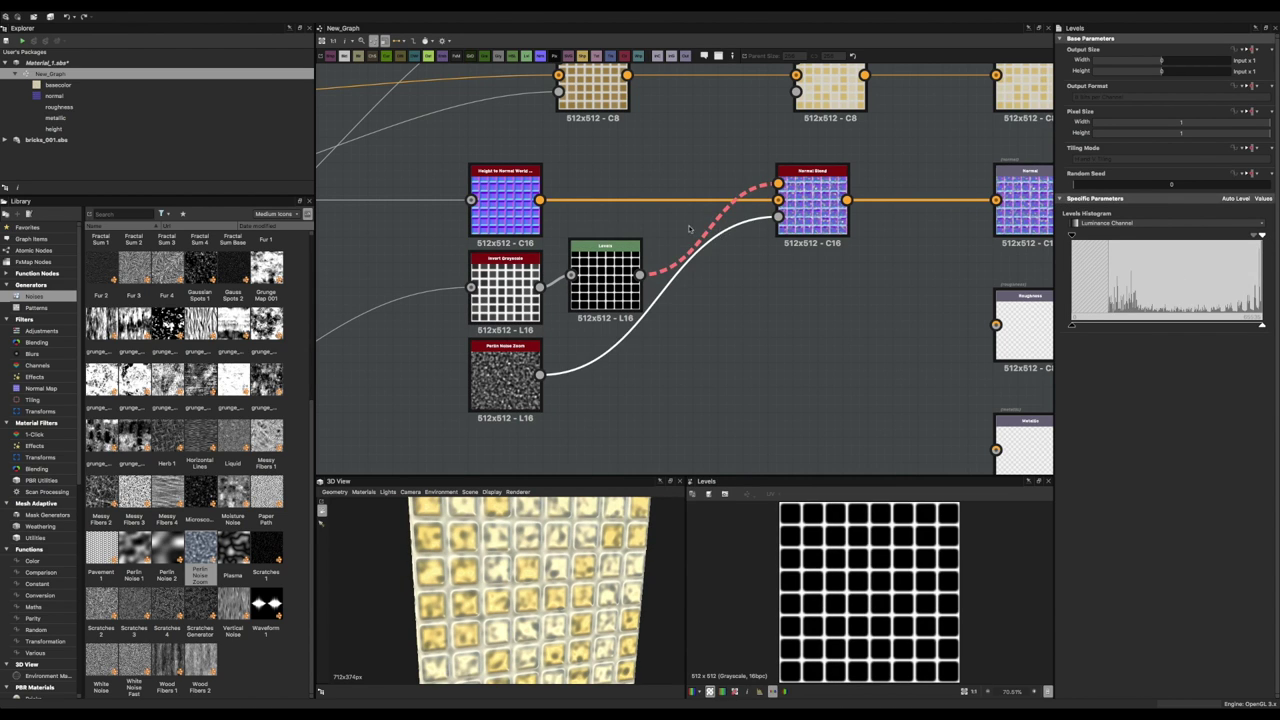
pyautogui.moveTo(688, 229); pyautogui.dragTo(778, 184)
pyautogui.doubleClick(790, 206)
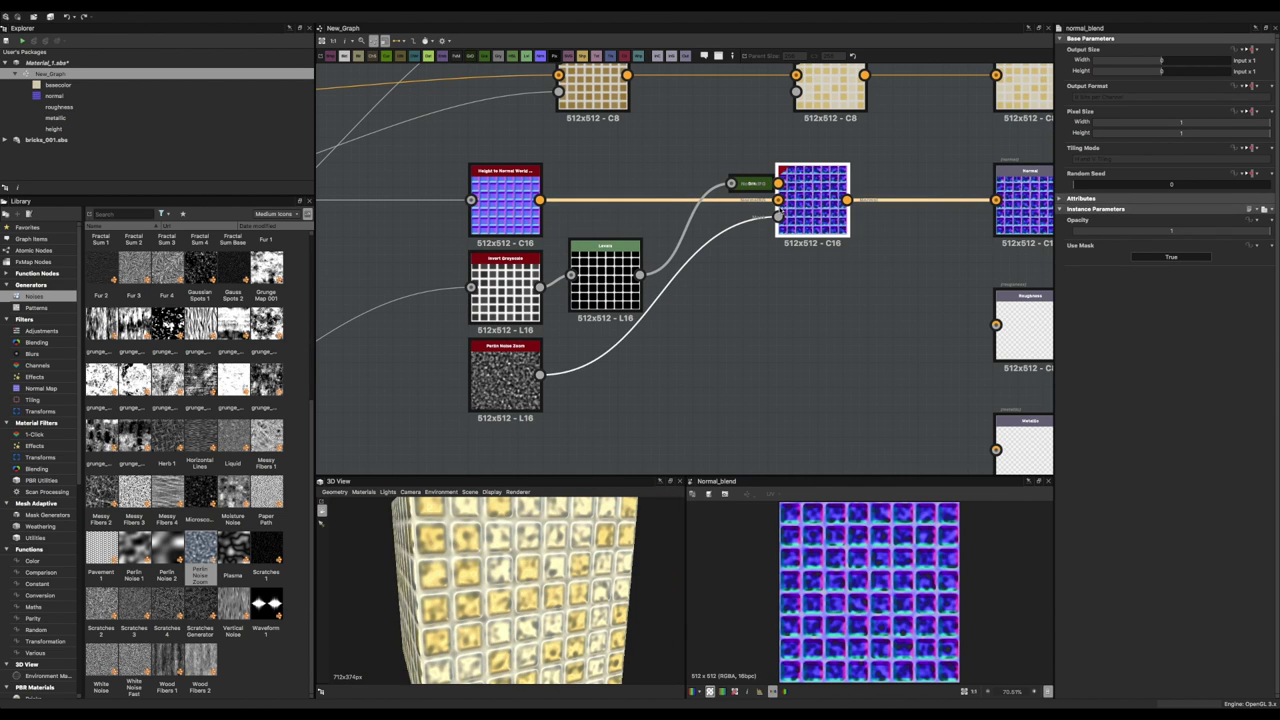
# Link the Levels output into the blend mask and brighten its output to soften the outlines.
pyautogui.hotkey('ctrl', 'z')
pyautogui.moveTo(639, 275); pyautogui.dragTo(778, 216)
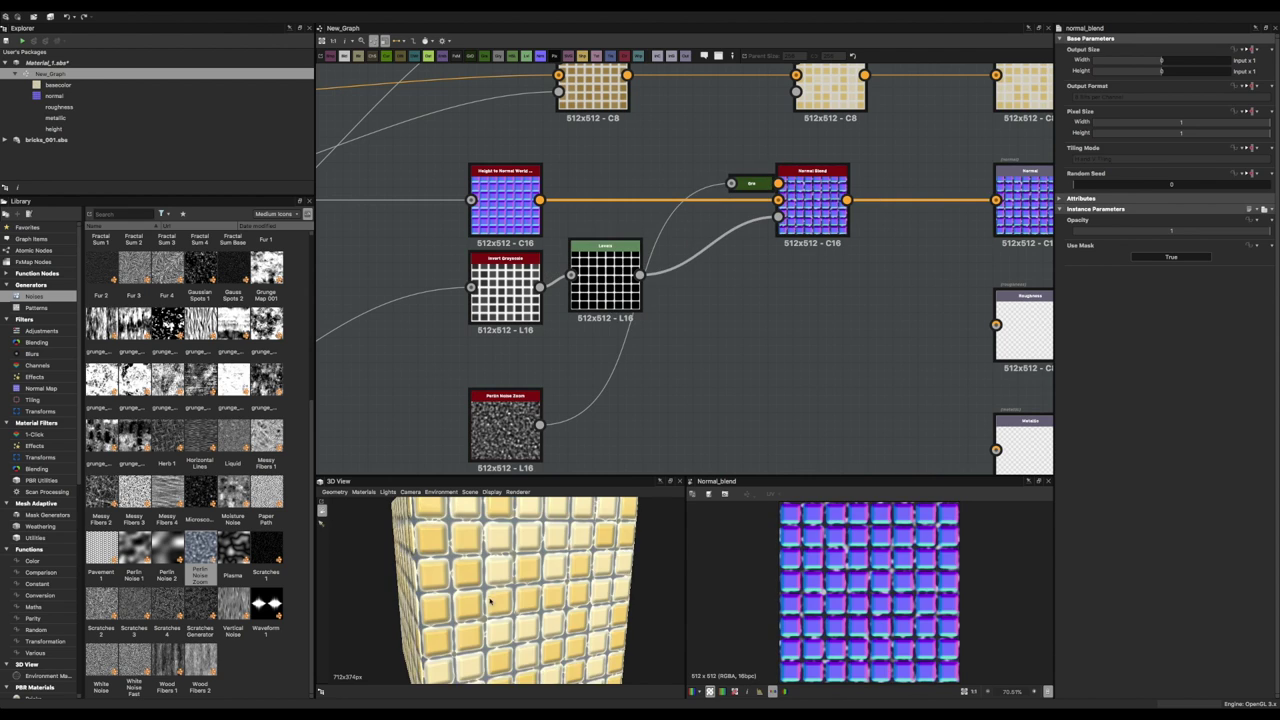
pyautogui.click(605, 280)
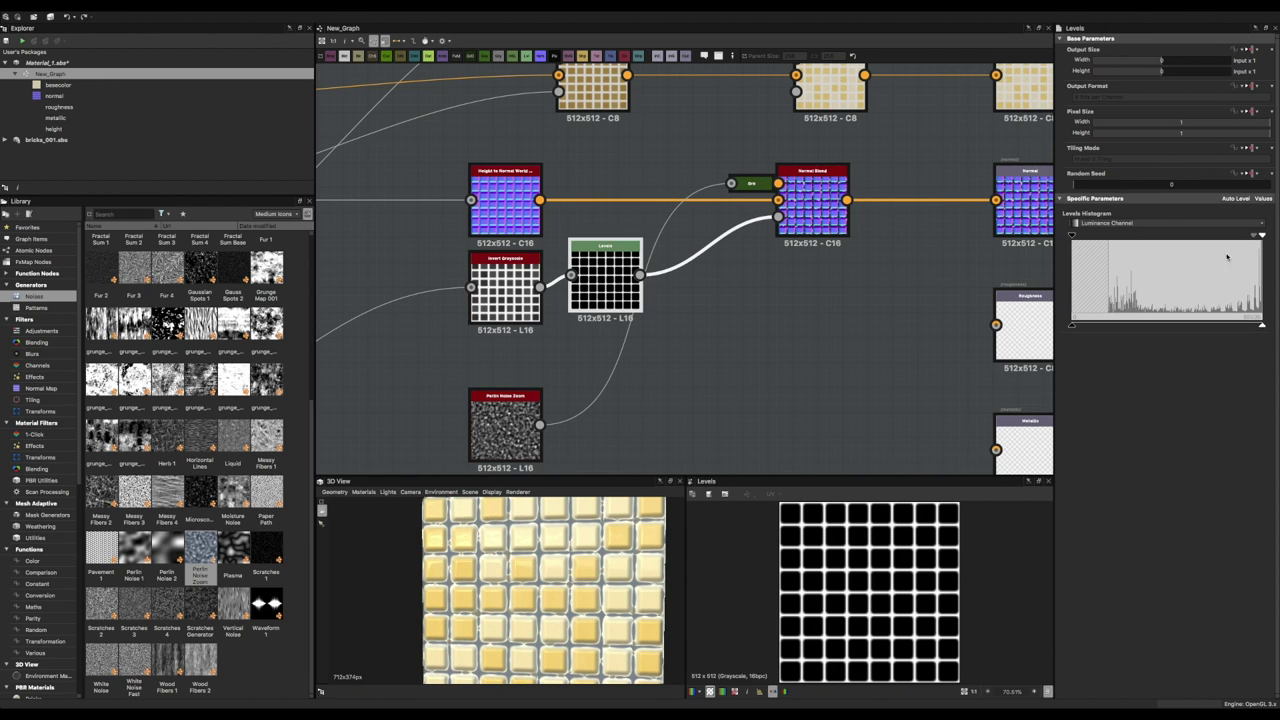
pyautogui.moveTo(1072, 236); pyautogui.dragTo(1228, 236)
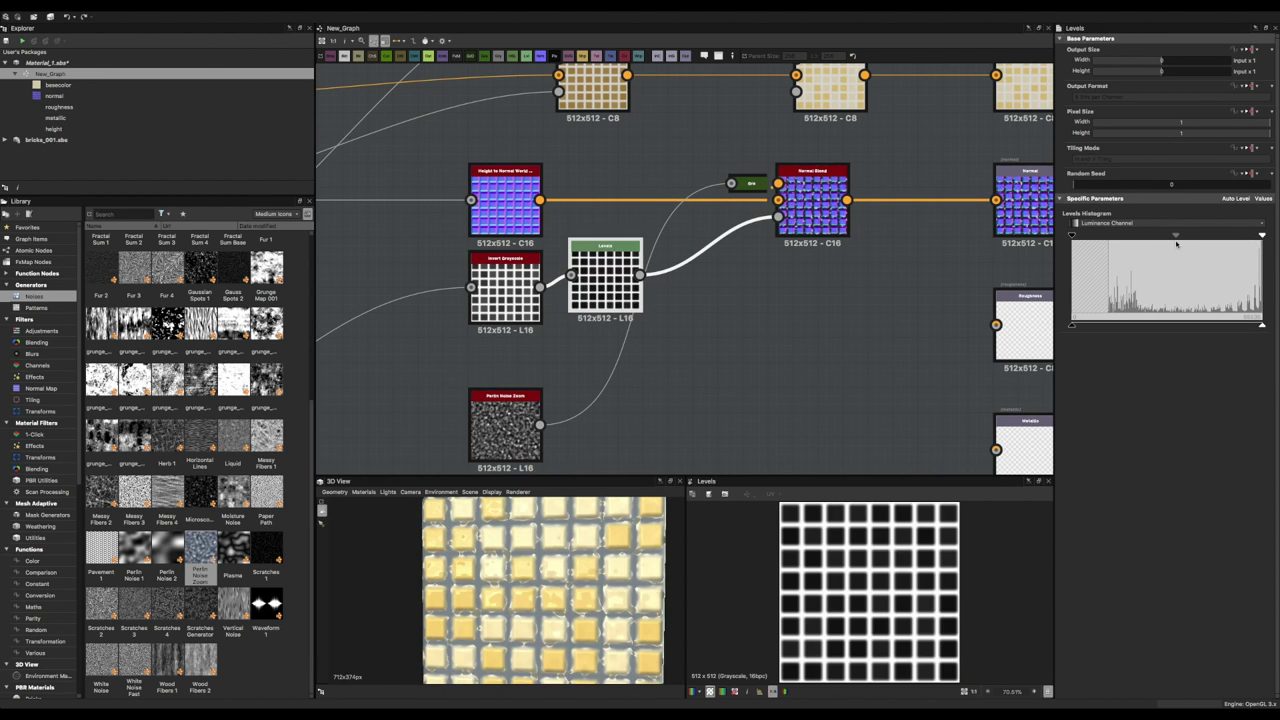
pyautogui.moveTo(1072, 325)
pyautogui.mouseDown()
pyautogui.moveTo(1236, 330)
pyautogui.moveTo(1072, 326)
pyautogui.mouseUp()
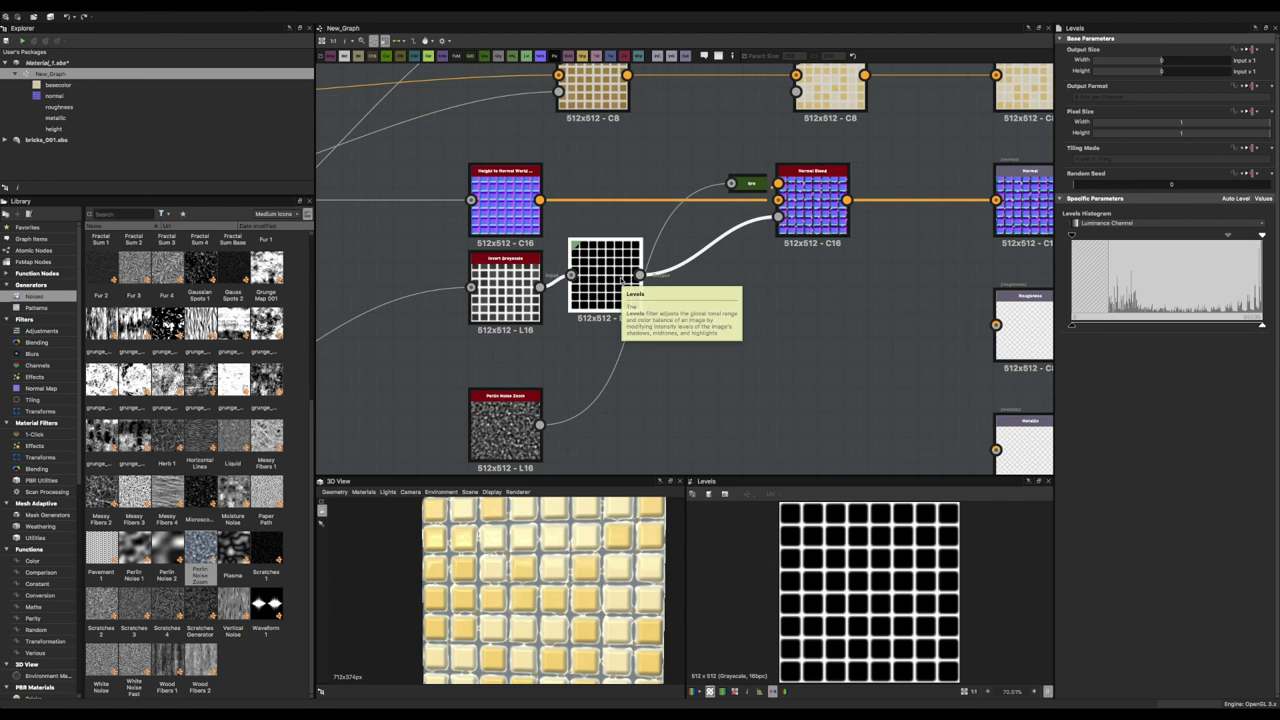
# Turn off the Normal Blend mask and move the height normal into the top input.
pyautogui.click(817, 185)
pyautogui.click(1160, 258)
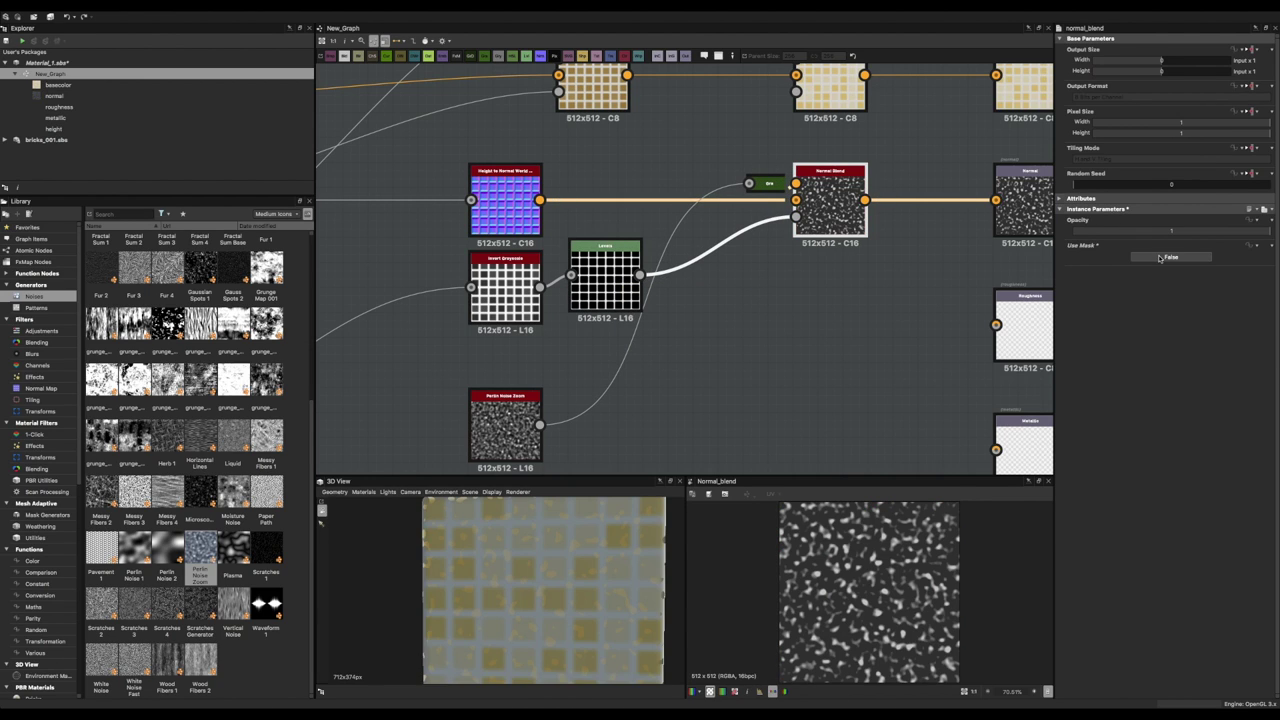
pyautogui.moveTo(570, 610); pyautogui.dragTo(629, 614)
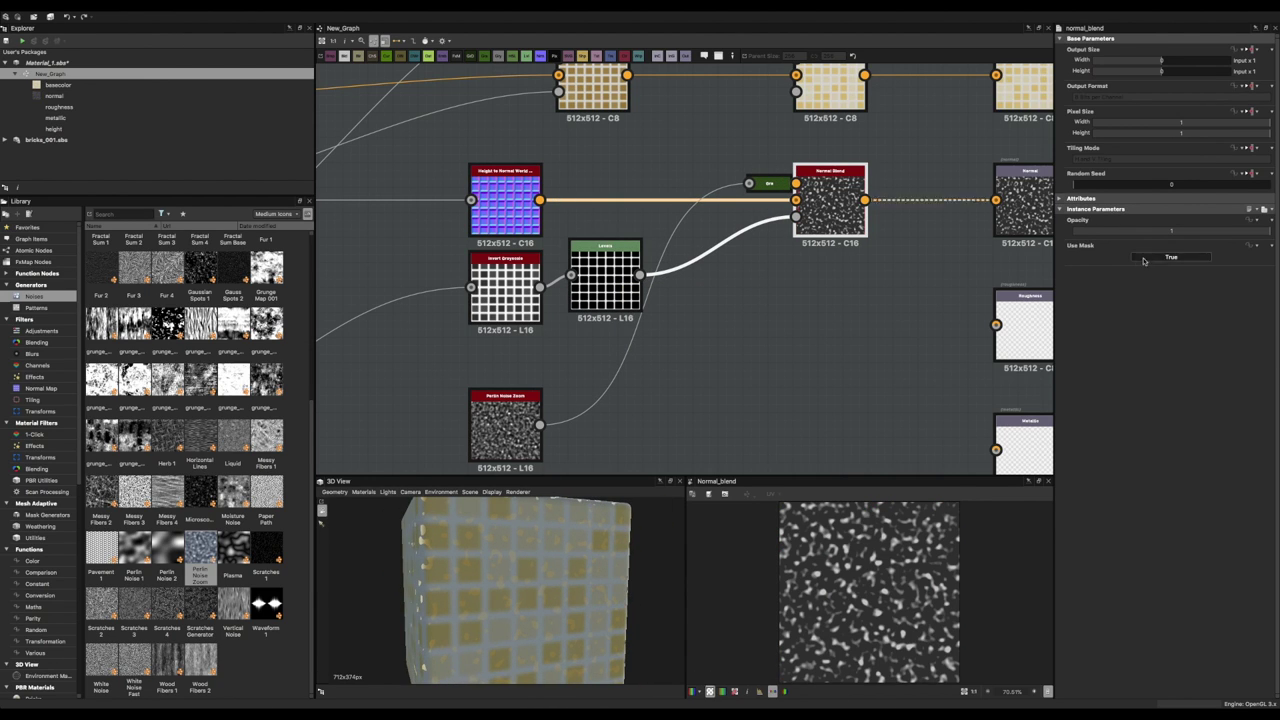
pyautogui.moveTo(795, 200); pyautogui.dragTo(720, 240)
pyautogui.moveTo(540, 200); pyautogui.dragTo(795, 184)
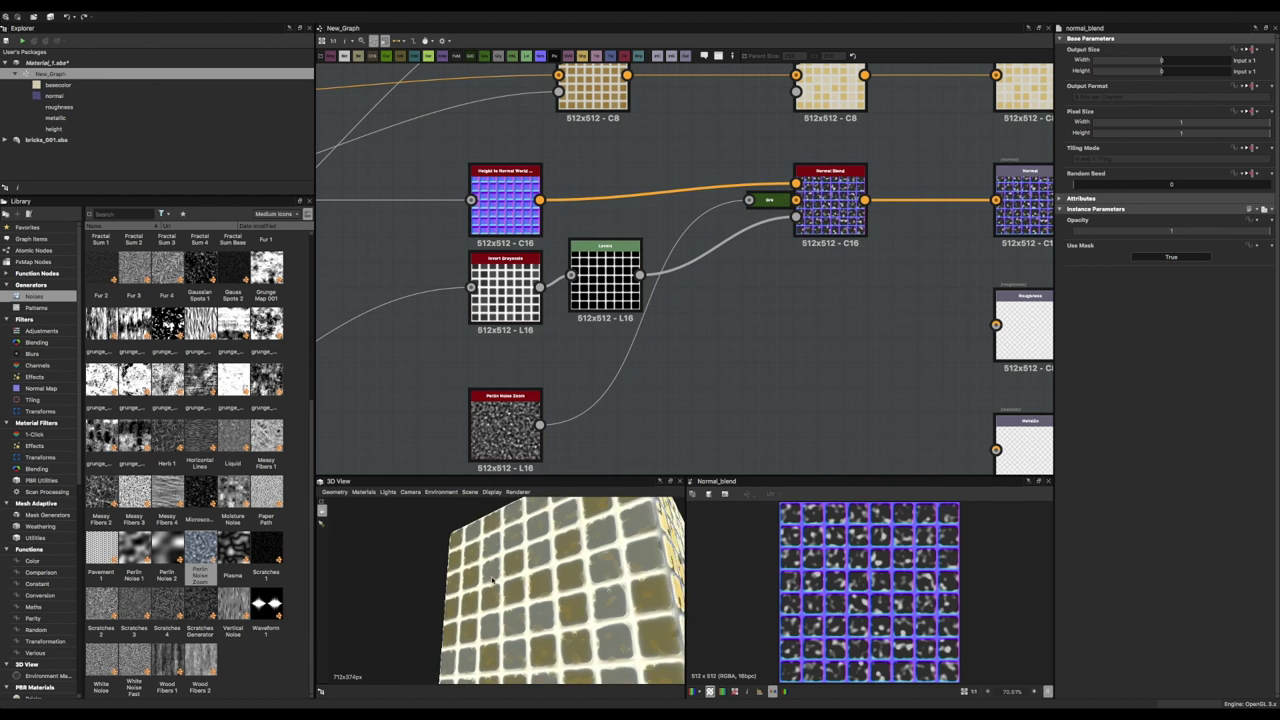
pyautogui.moveTo(492, 580); pyautogui.dragTo(445, 582)
# Plug the Levels outlines into the mask input, swapping them with the Perlin noise input.
pyautogui.moveTo(640, 275); pyautogui.dragTo(749, 200)
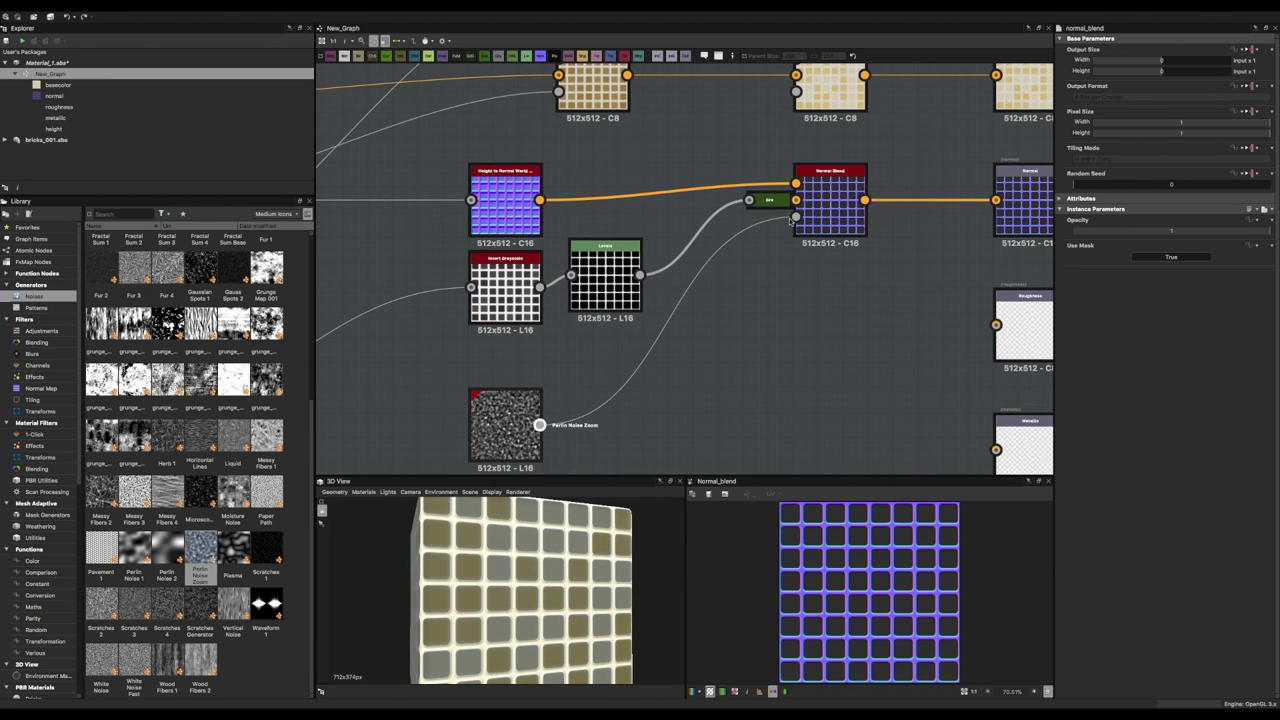
pyautogui.moveTo(640, 275); pyautogui.dragTo(795, 216)
pyautogui.moveTo(540, 425); pyautogui.dragTo(749, 200)
pyautogui.moveTo(520, 600)
pyautogui.mouseDown()
pyautogui.moveTo(618, 652)
pyautogui.moveTo(590, 645)
pyautogui.mouseUp()
pyautogui.click(830, 172)
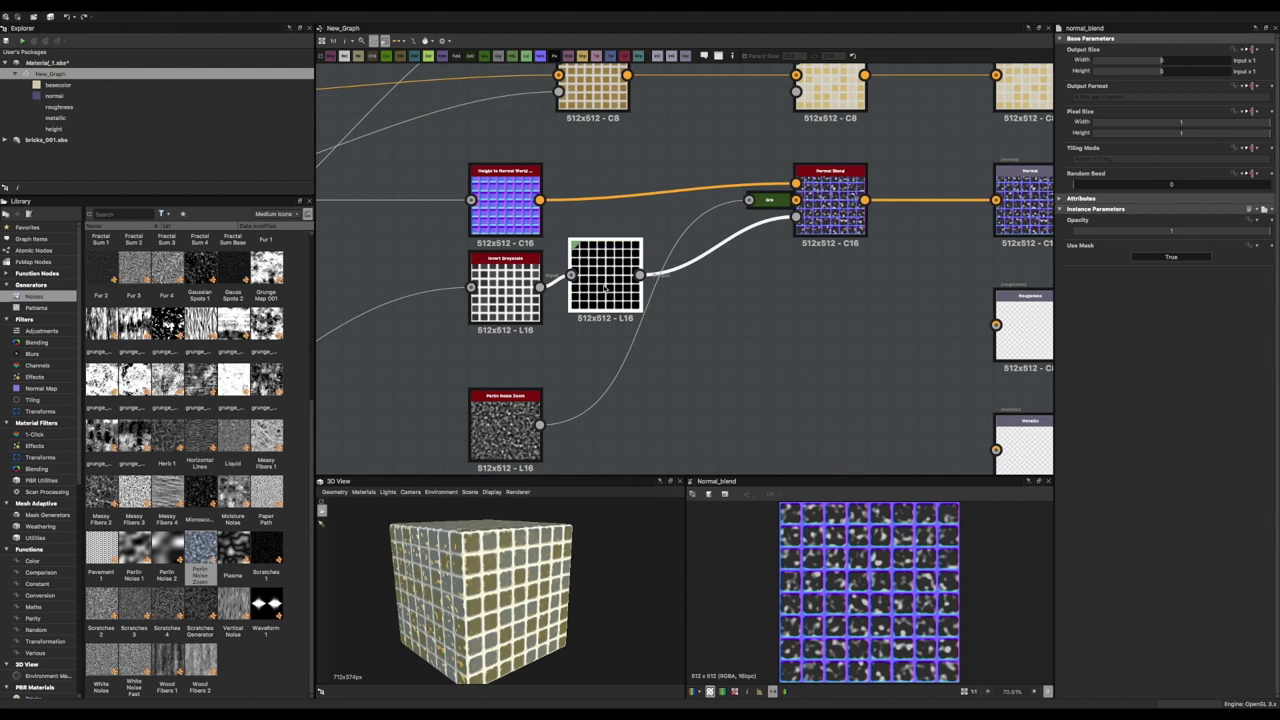
pyautogui.click(604, 287)
pyautogui.moveTo(796, 200); pyautogui.dragTo(750, 258)
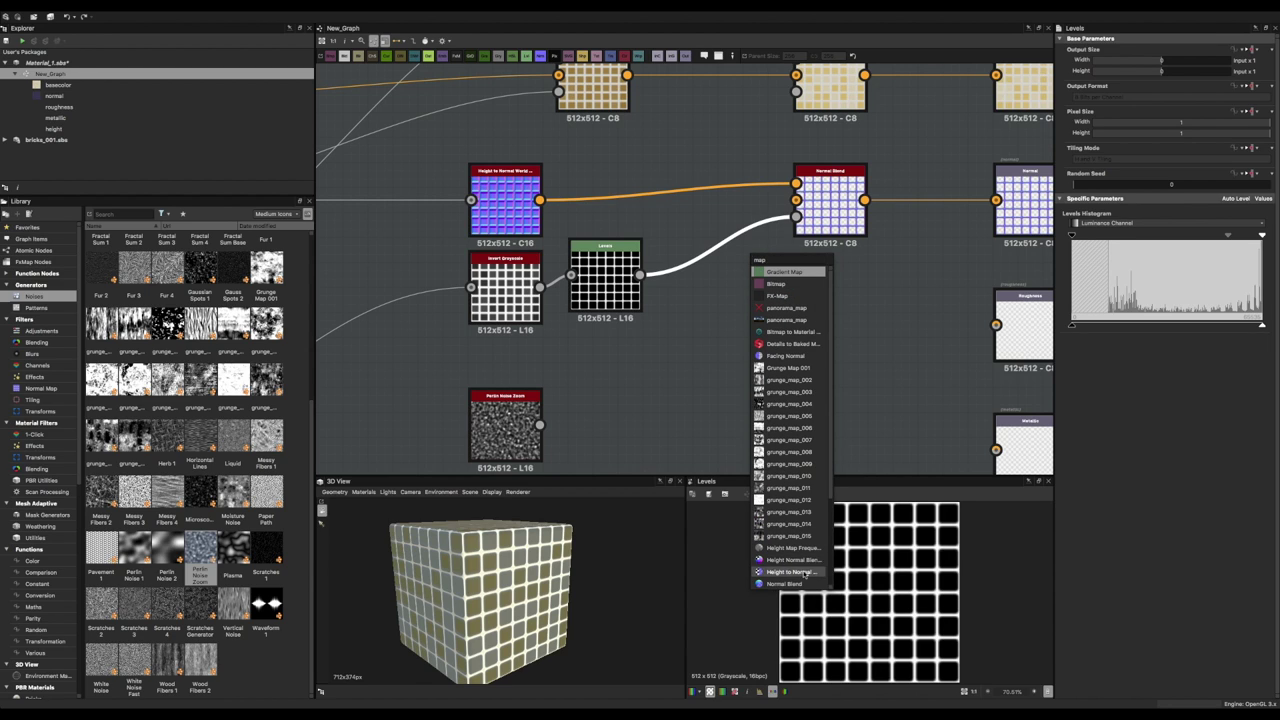
# Add Height to Normal World Units nodes after the Levels node and after the Perlin noise.
pyautogui.click(790, 572)
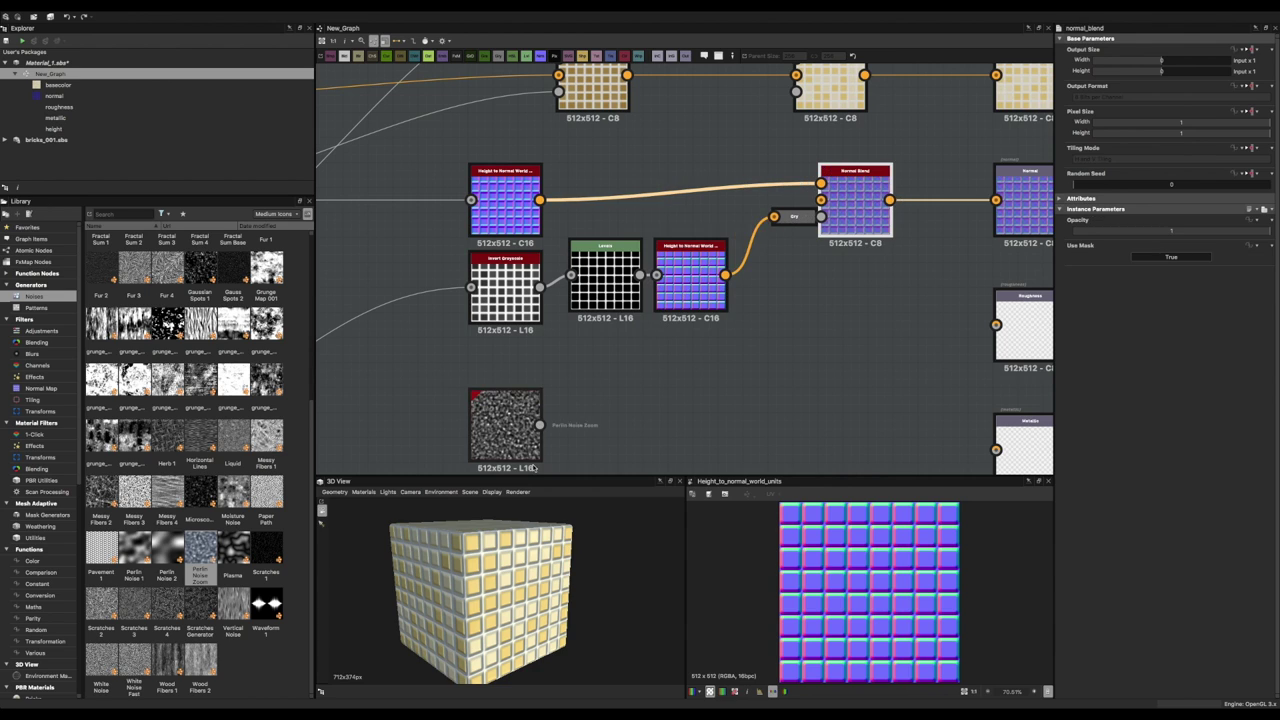
pyautogui.moveTo(800, 220); pyautogui.dragTo(607, 430)
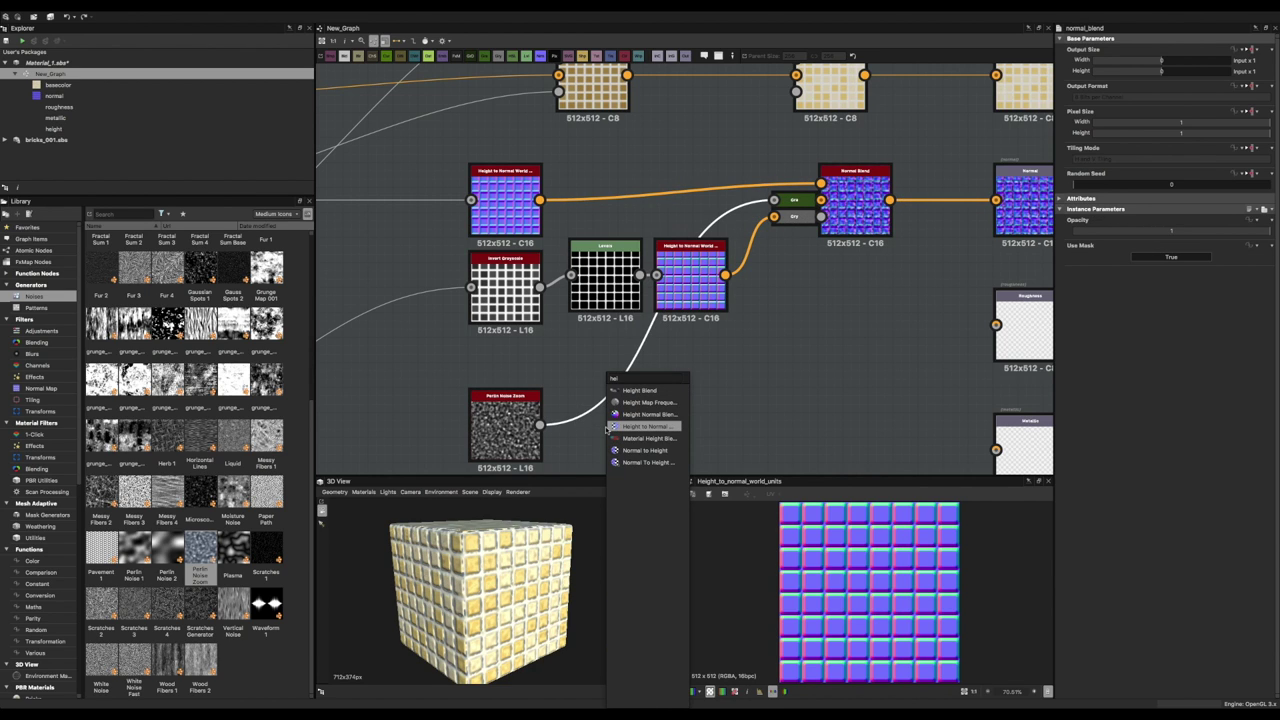
pyautogui.click(647, 426)
pyautogui.scroll(3, 480, 600)
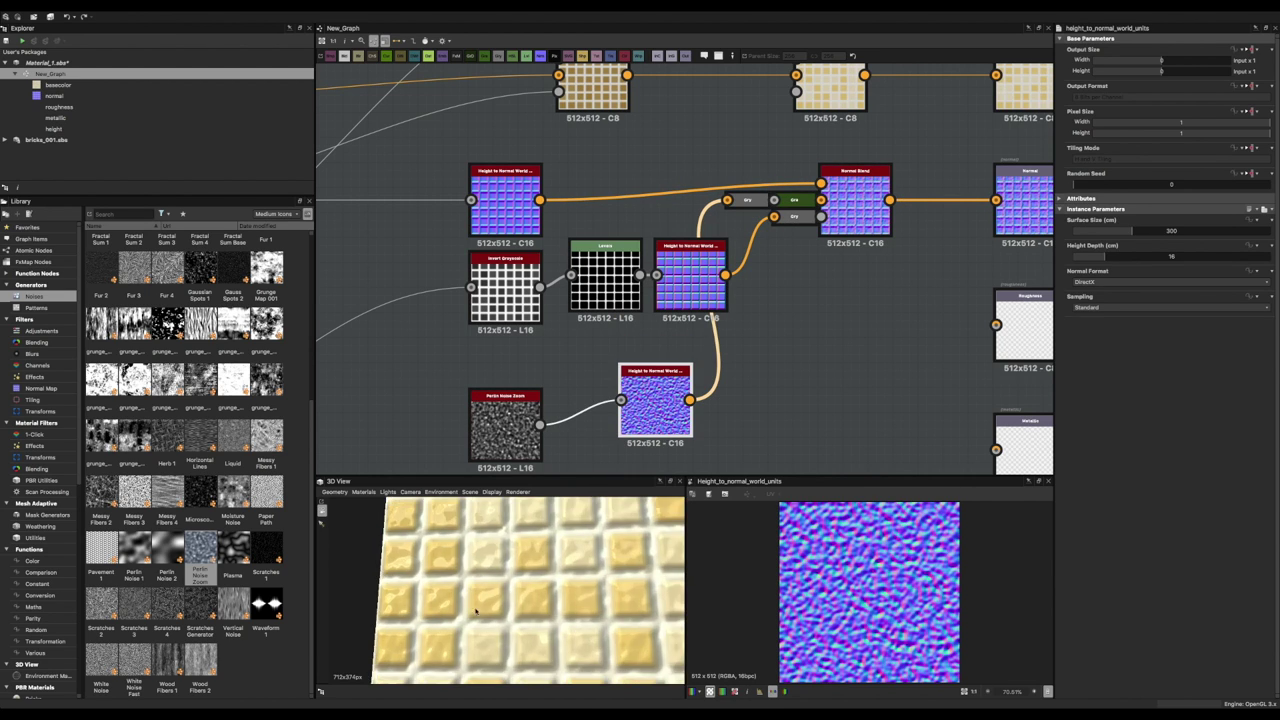
pyautogui.moveTo(480, 600)
pyautogui.mouseDown()
pyautogui.moveTo(545, 617)
pyautogui.moveTo(600, 560)
pyautogui.mouseUp()
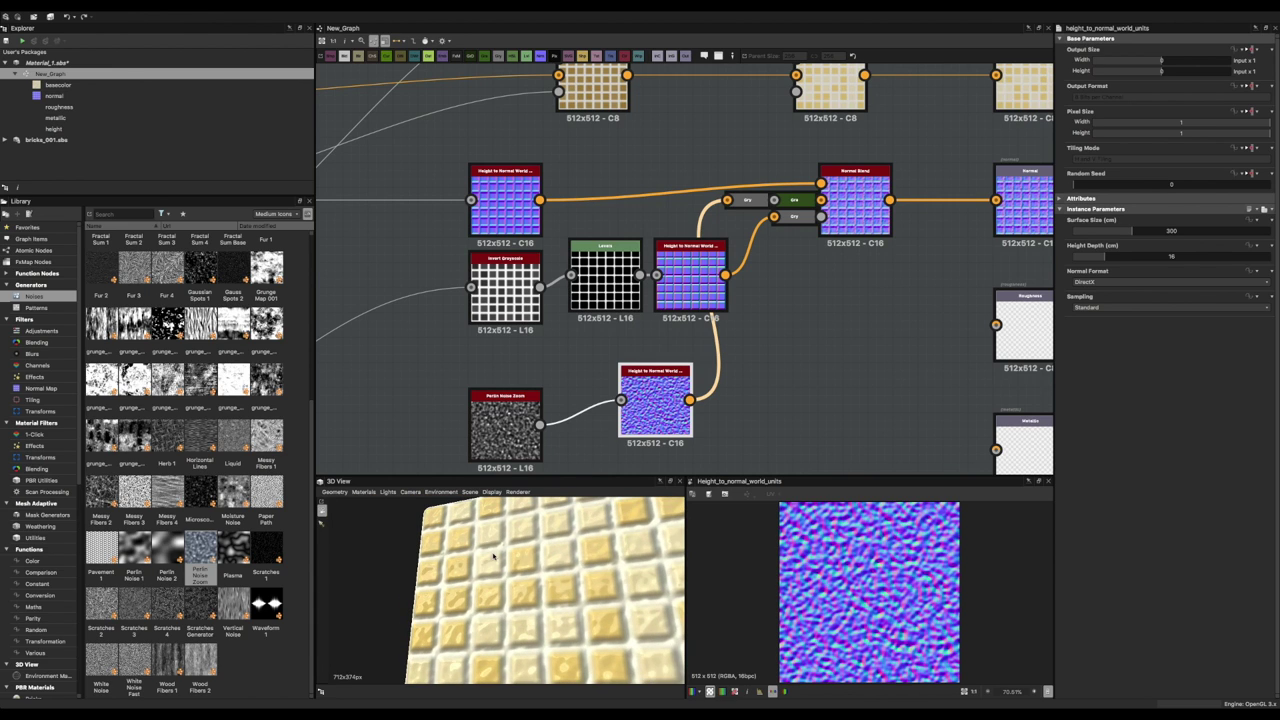
# Line up the Invert, Levels and normal nodes, with the noise normal beside the Perlin noise.
pyautogui.moveTo(855, 185); pyautogui.dragTo(830, 185)
pyautogui.moveTo(597, 262)
pyautogui.mouseDown()
pyautogui.moveTo(597, 287)
pyautogui.moveTo(550, 292)
pyautogui.mouseUp()
pyautogui.moveTo(690, 280); pyautogui.dragTo(657, 280)
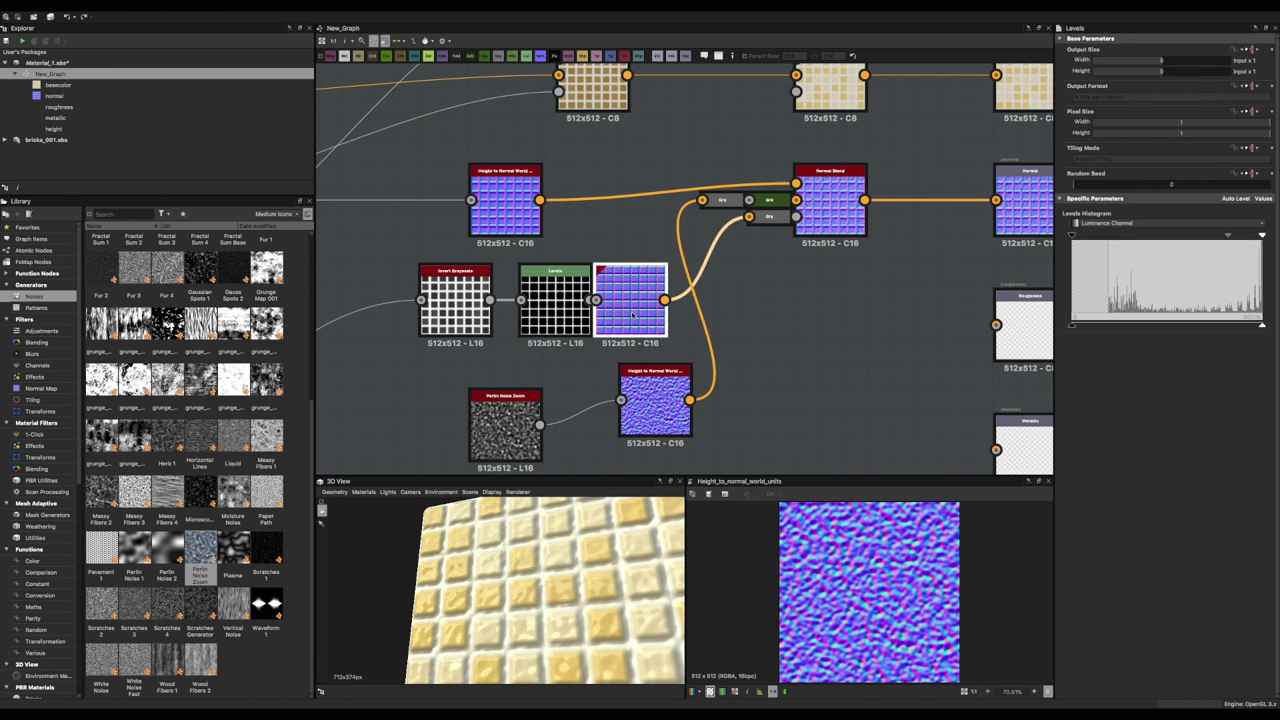
pyautogui.click(657, 400)
pyautogui.scroll(-2, 707, 338)
pyautogui.scroll(2, 707, 338)
pyautogui.moveTo(645, 370); pyautogui.dragTo(638, 386)
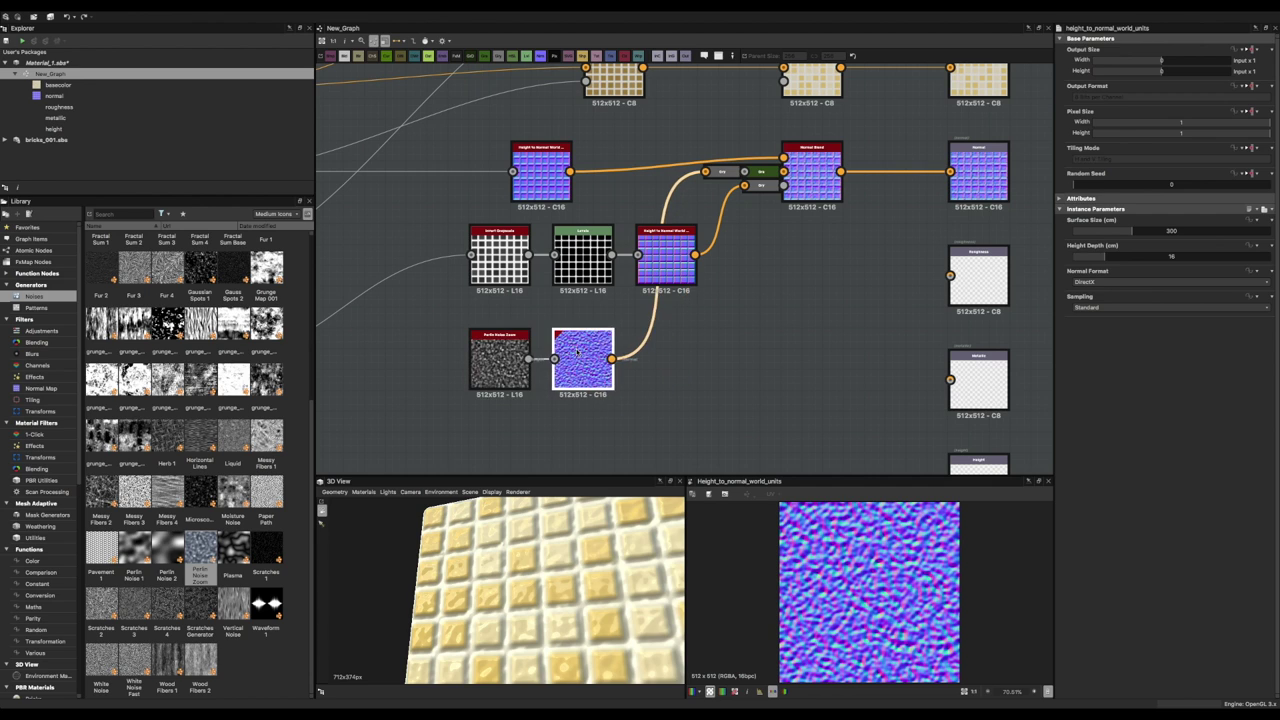
# Set Perlin Noise Zoom Distance to 20 and Disorder to 2.29 for smoother blobs.
pyautogui.click(500, 356)
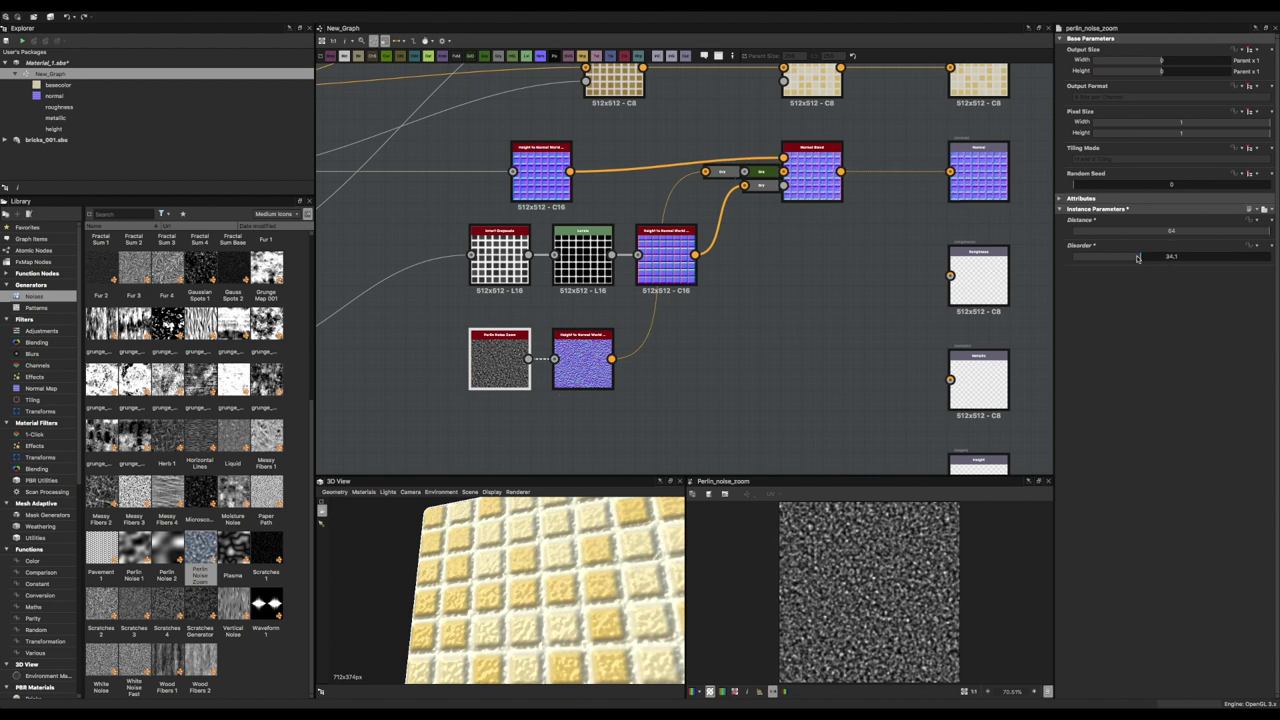
pyautogui.moveTo(1137, 258); pyautogui.dragTo(1076, 257)
pyautogui.click(1134, 231)
pyautogui.scroll(-3, 534, 612)
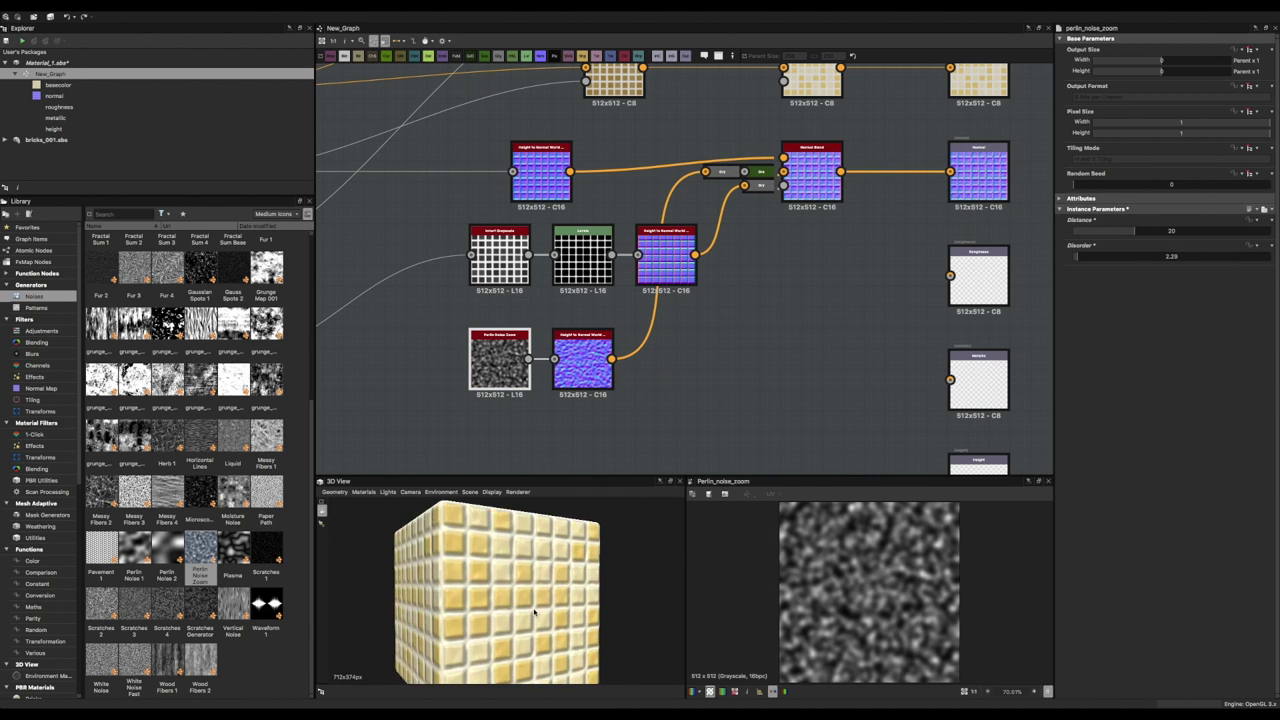
pyautogui.moveTo(534, 612); pyautogui.dragTo(580, 600)
# Add a Normal To Height HQ node after the Normal Blend, keeping Height Intensity at 1.
pyautogui.press('f')
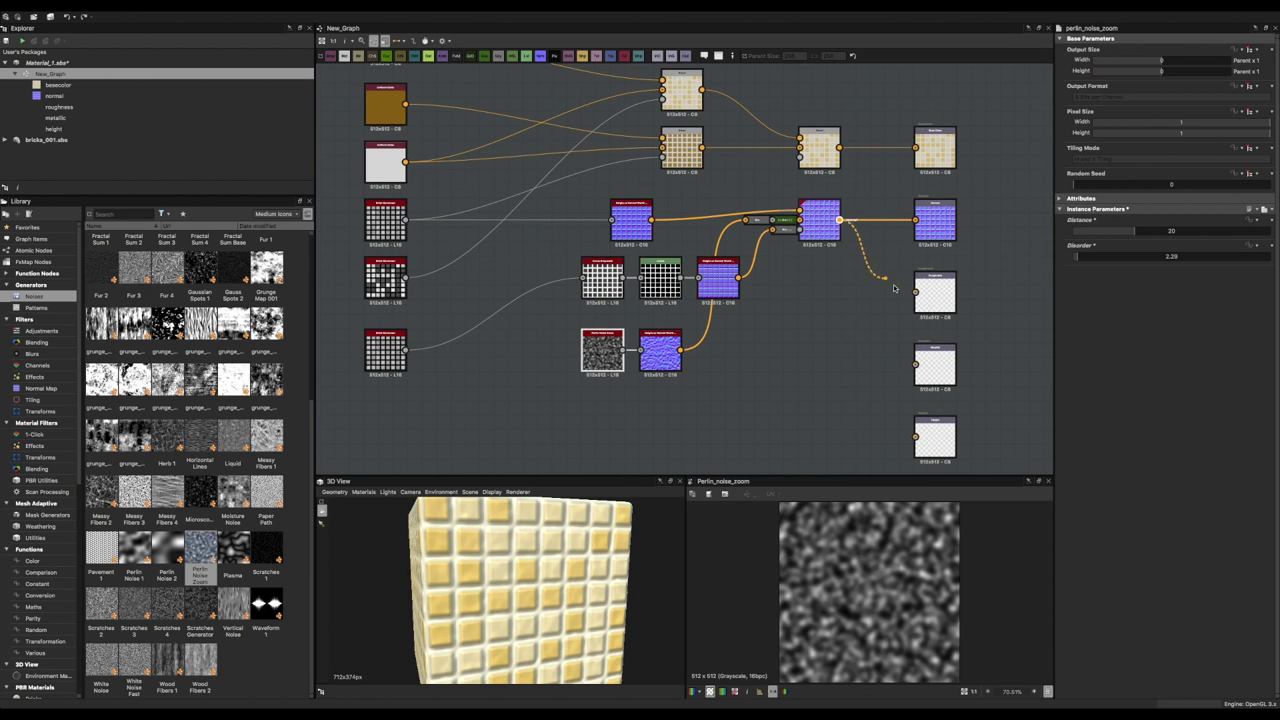
pyautogui.press('space')
pyautogui.write('norm')
pyautogui.click(908, 374)
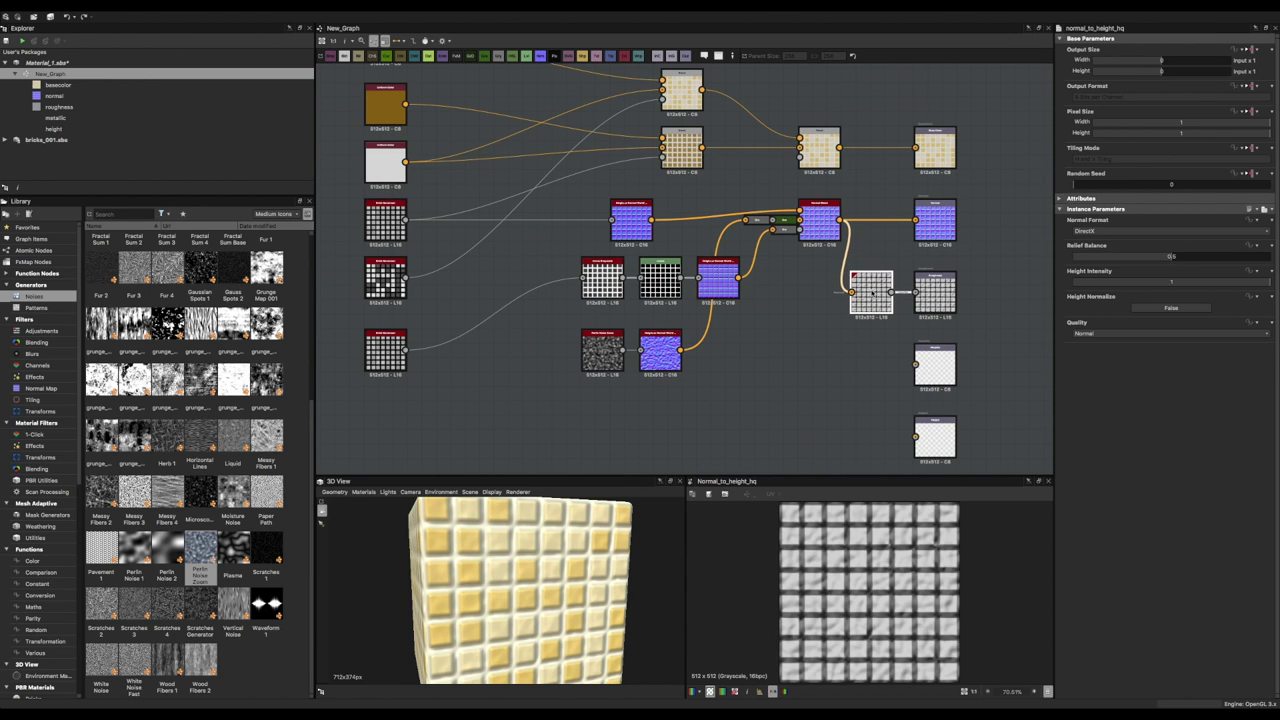
pyautogui.moveTo(1231, 284); pyautogui.dragTo(1115, 285)
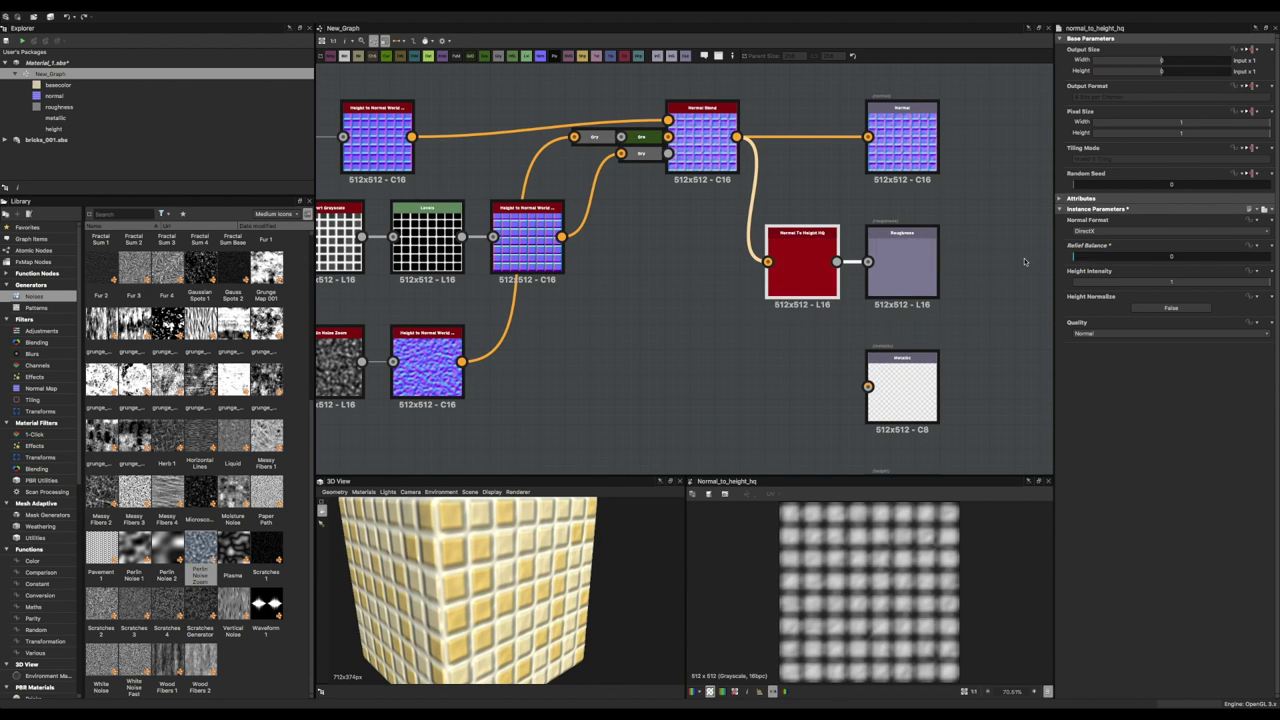
pyautogui.moveTo(1115, 288); pyautogui.dragTo(1106, 290)
pyautogui.hotkey('ctrl', 'z')
pyautogui.hotkey('ctrl', 'z')
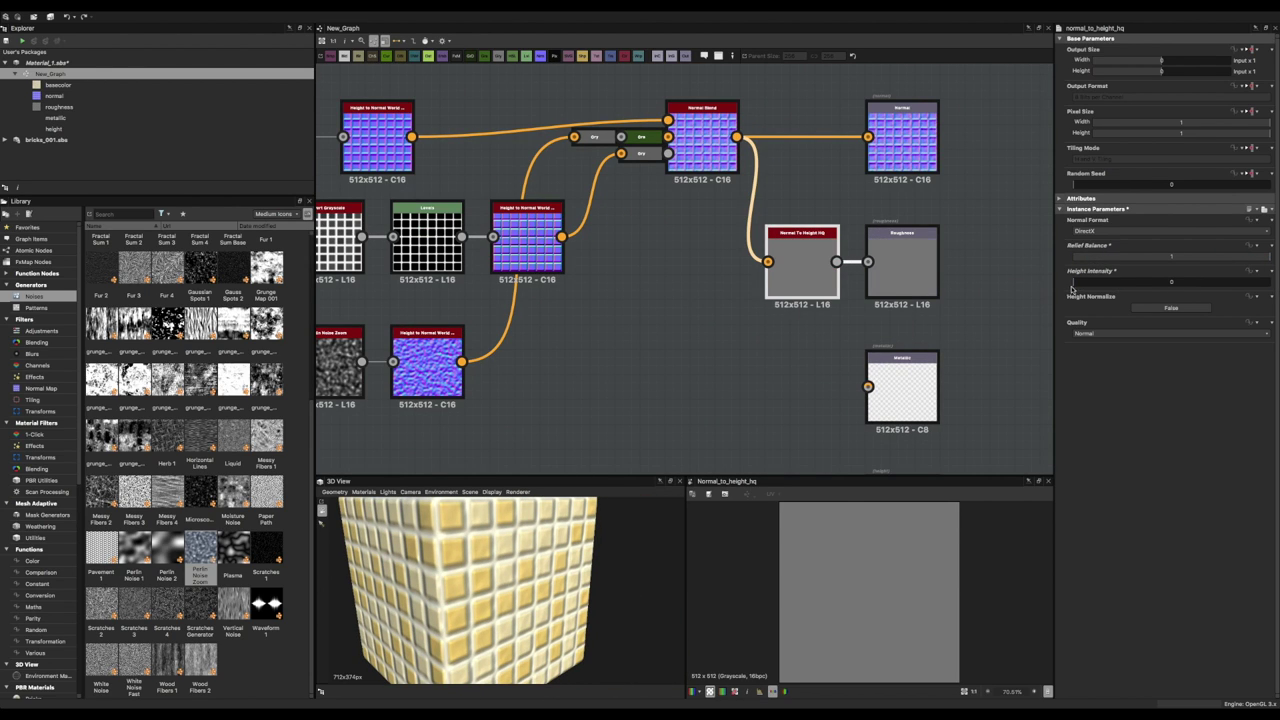
# Add a Levels node after it and push the tile mask toward bright white.
pyautogui.moveTo(800, 244); pyautogui.dragTo(838, 255)
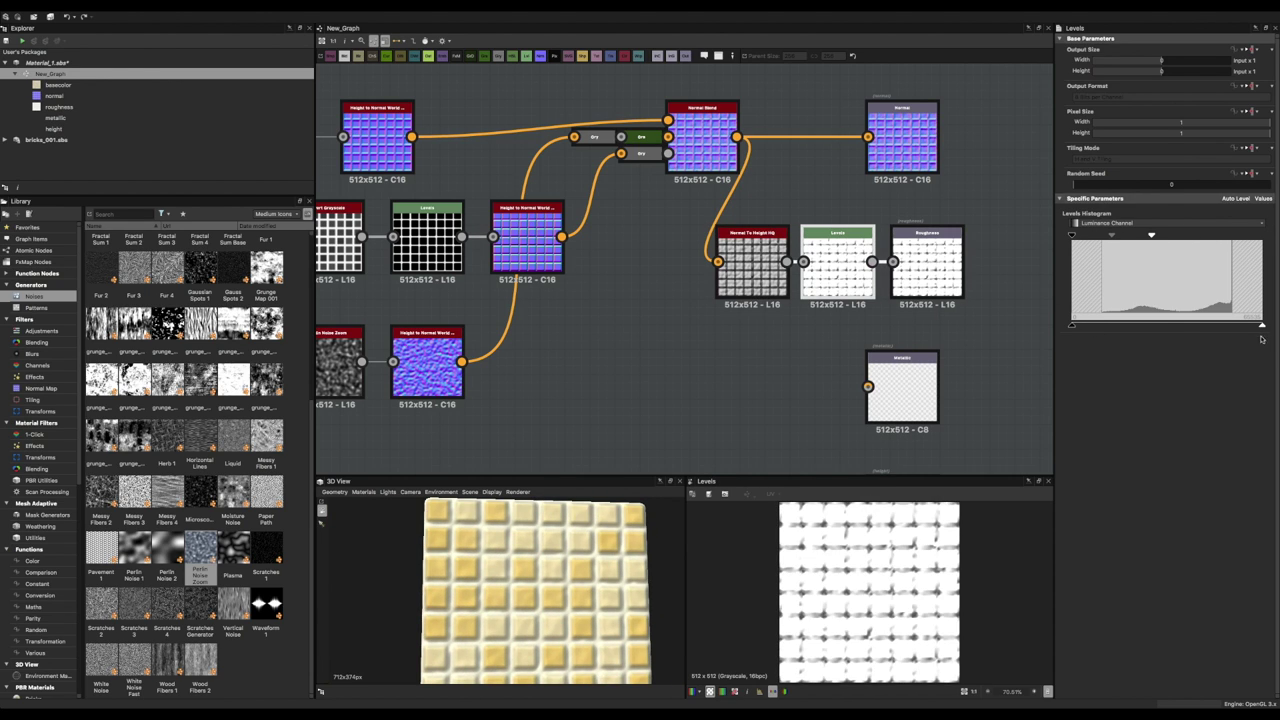
pyautogui.moveTo(1262, 327); pyautogui.dragTo(1140, 326)
pyautogui.moveTo(490, 590); pyautogui.dragTo(527, 600)
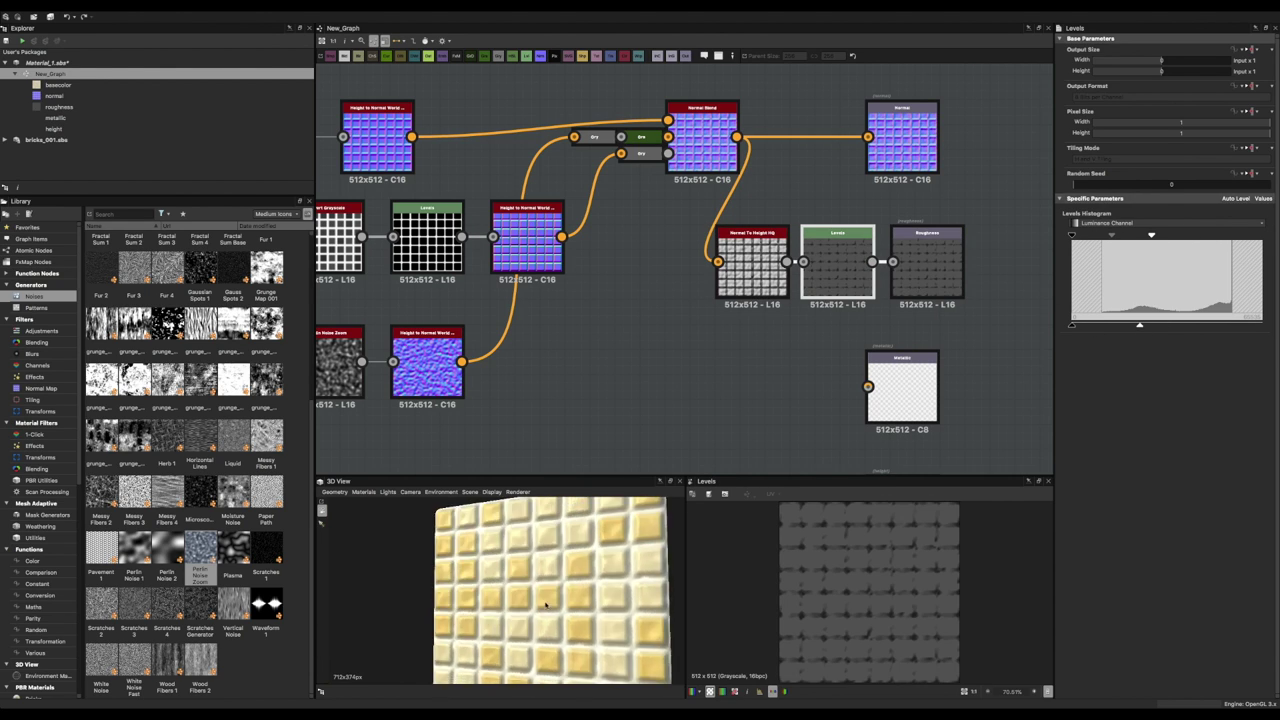
pyautogui.moveTo(1140, 325); pyautogui.dragTo(1262, 325)
pyautogui.moveTo(1155, 236)
pyautogui.mouseDown()
pyautogui.moveTo(1132, 238)
pyautogui.moveTo(1186, 239)
pyautogui.mouseUp()
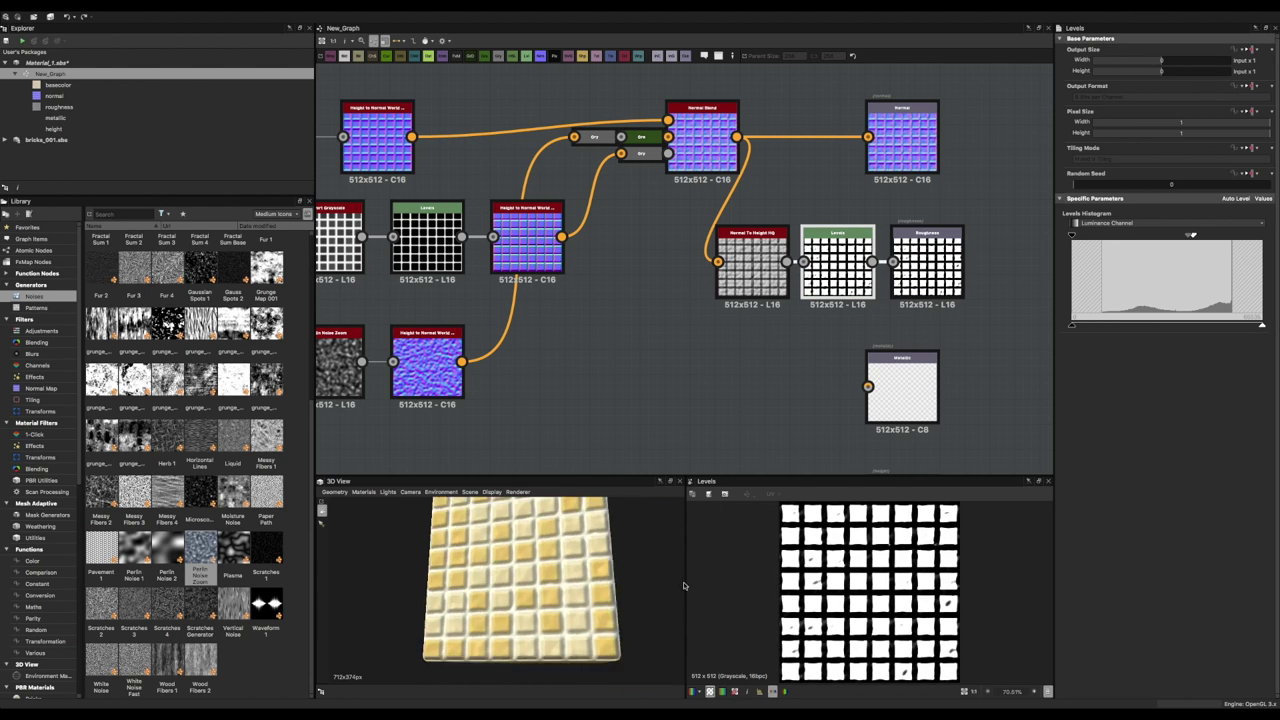
pyautogui.moveTo(1262, 325); pyautogui.dragTo(1140, 325)
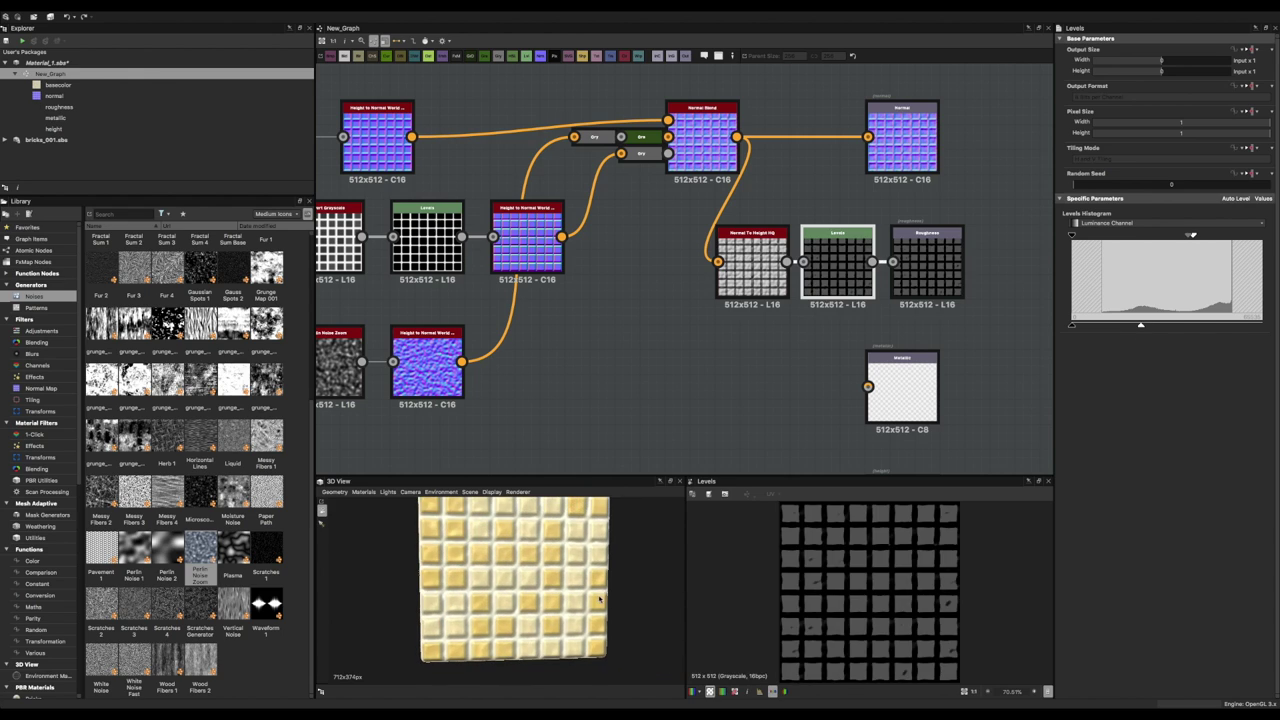
pyautogui.hotkey('ctrl', 'z')
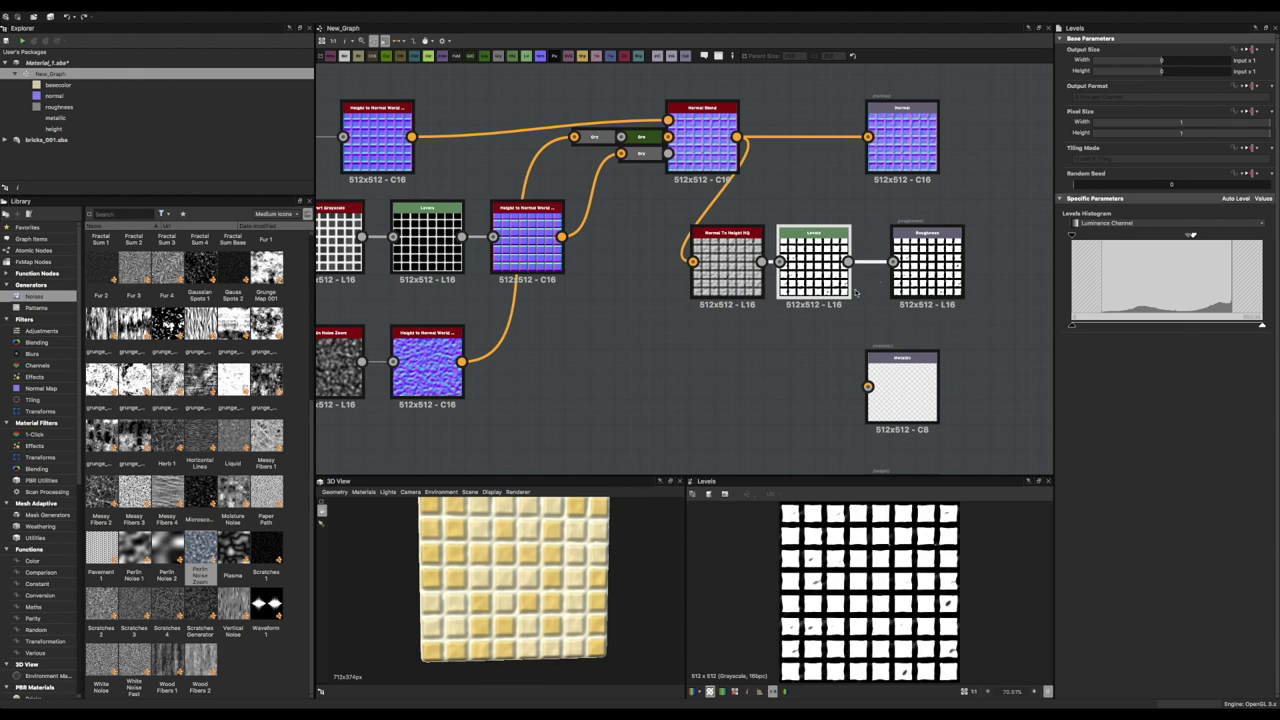
# Insert a second Normal Blend before the normal output, masked by the Levels result.
pyautogui.moveTo(891, 148); pyautogui.dragTo(965, 148)
pyautogui.moveTo(727, 265); pyautogui.dragTo(652, 265)
pyautogui.moveTo(814, 265); pyautogui.dragTo(728, 265)
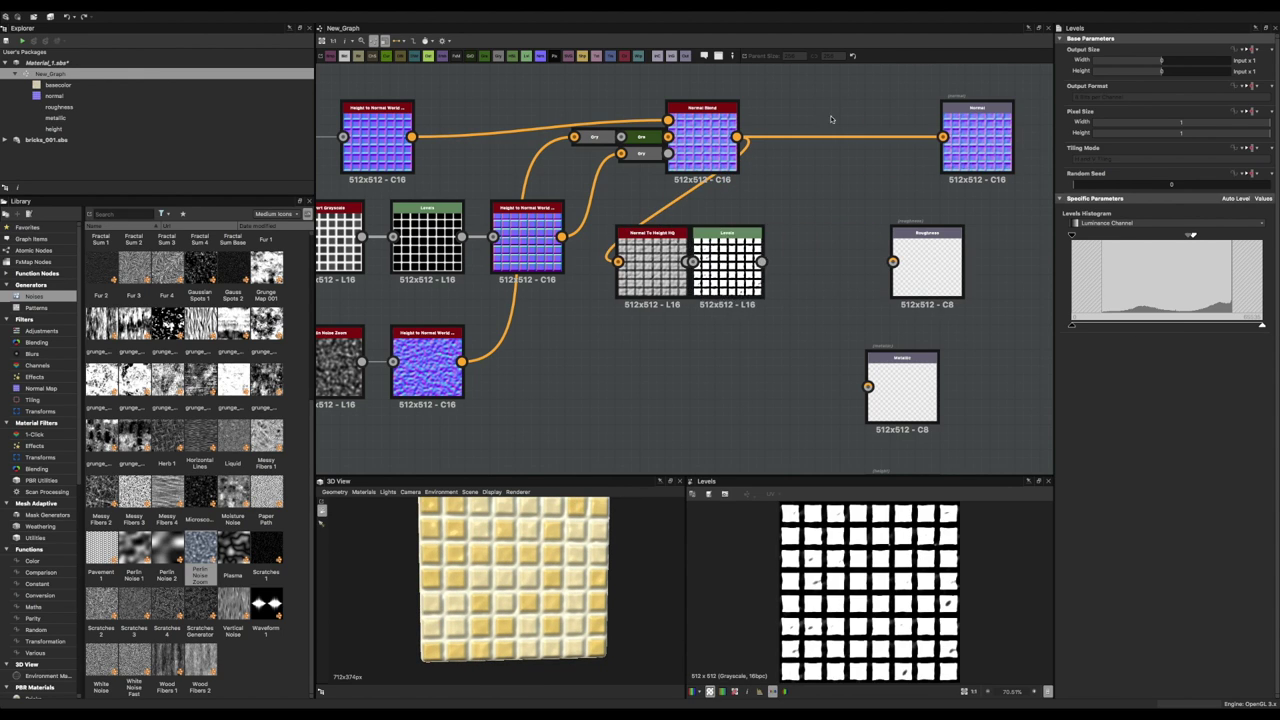
pyautogui.press('space')
pyautogui.write('not')
pyautogui.press('Return')
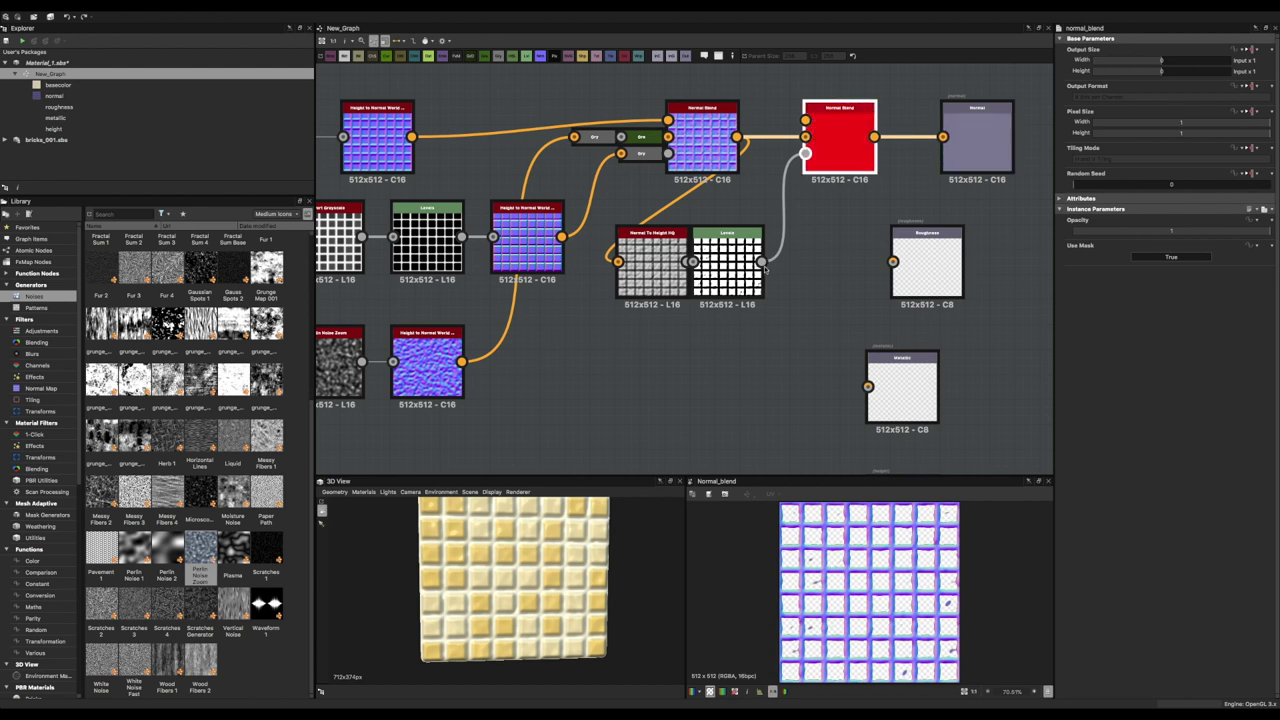
pyautogui.moveTo(805, 153); pyautogui.dragTo(762, 262)
pyautogui.moveTo(797, 121); pyautogui.dragTo(737, 137)
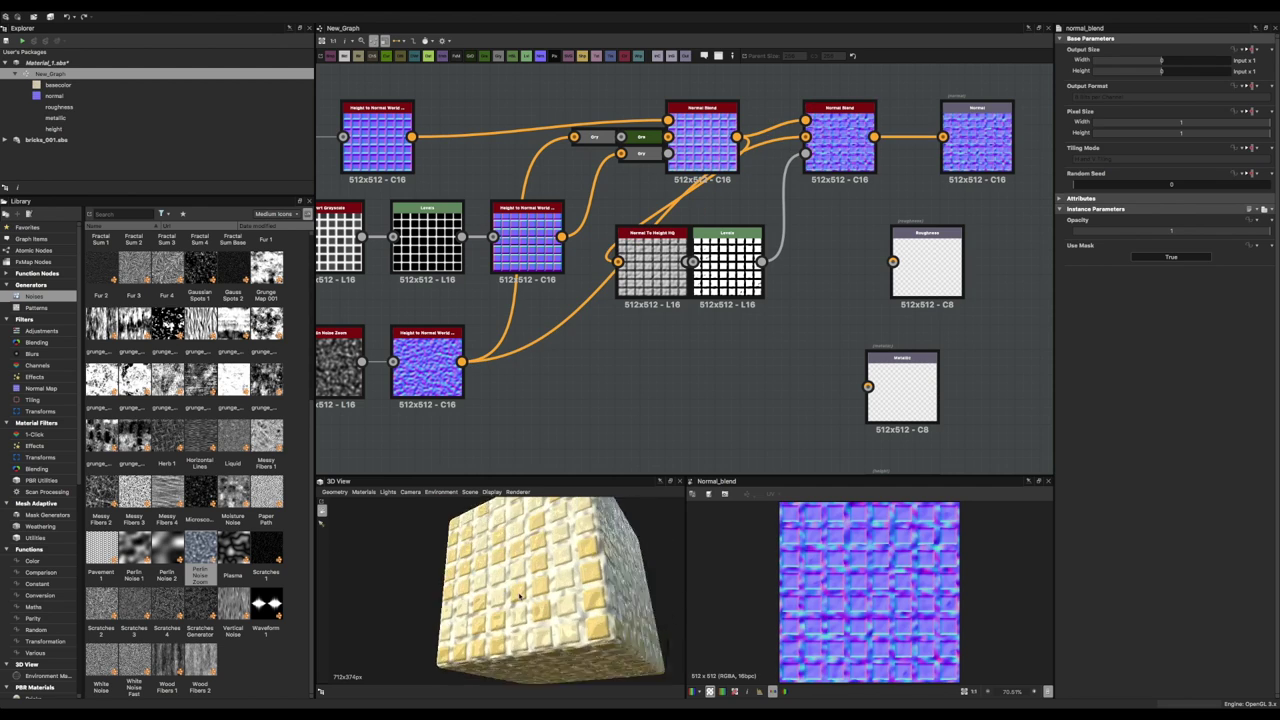
pyautogui.scroll(-2, 447, 379)
pyautogui.click(448, 378)
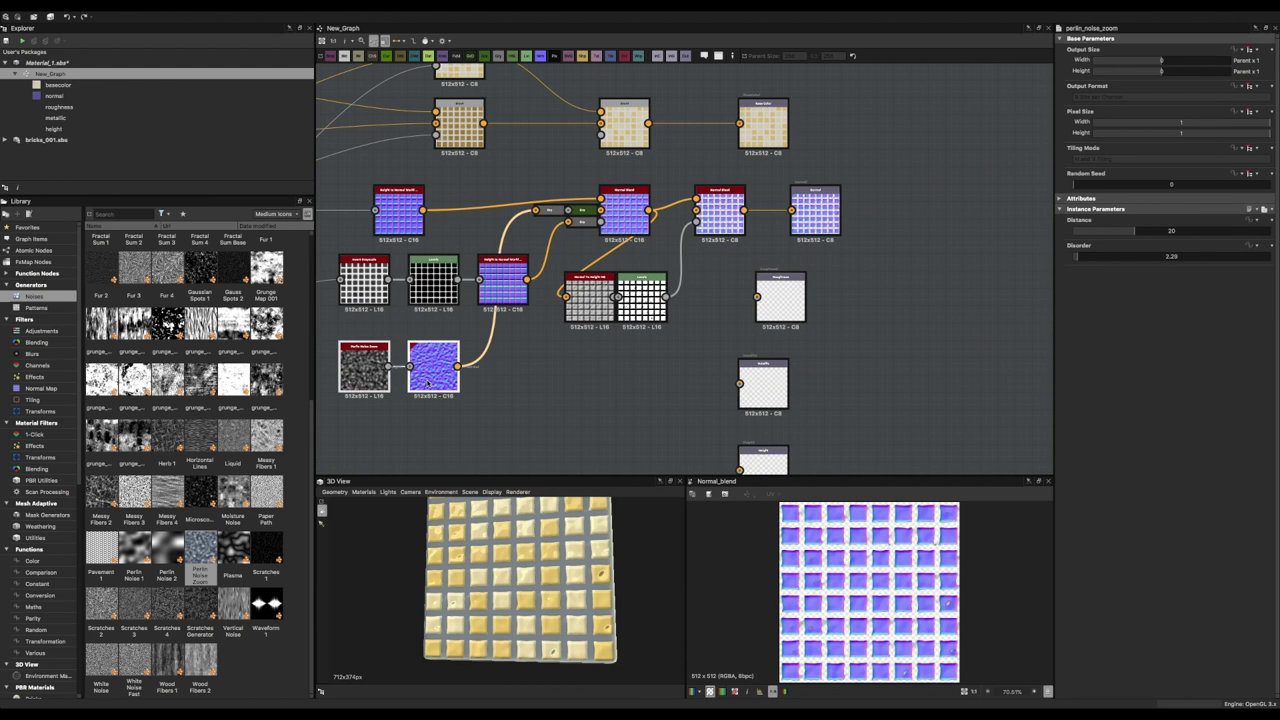
# Connect the duplicated Perlin noise normal into the final Normal Blend and lower the tile mask Levels highs.
pyautogui.moveTo(457, 435); pyautogui.dragTo(697, 210)
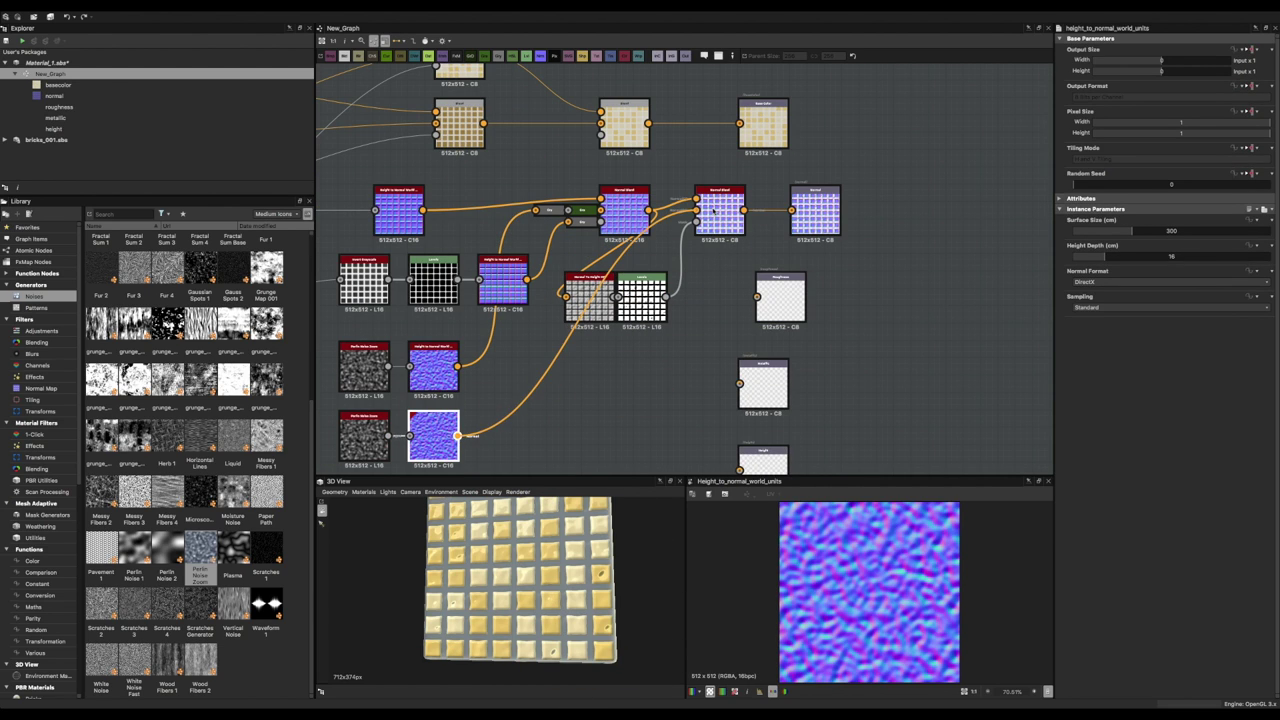
pyautogui.click(363, 435)
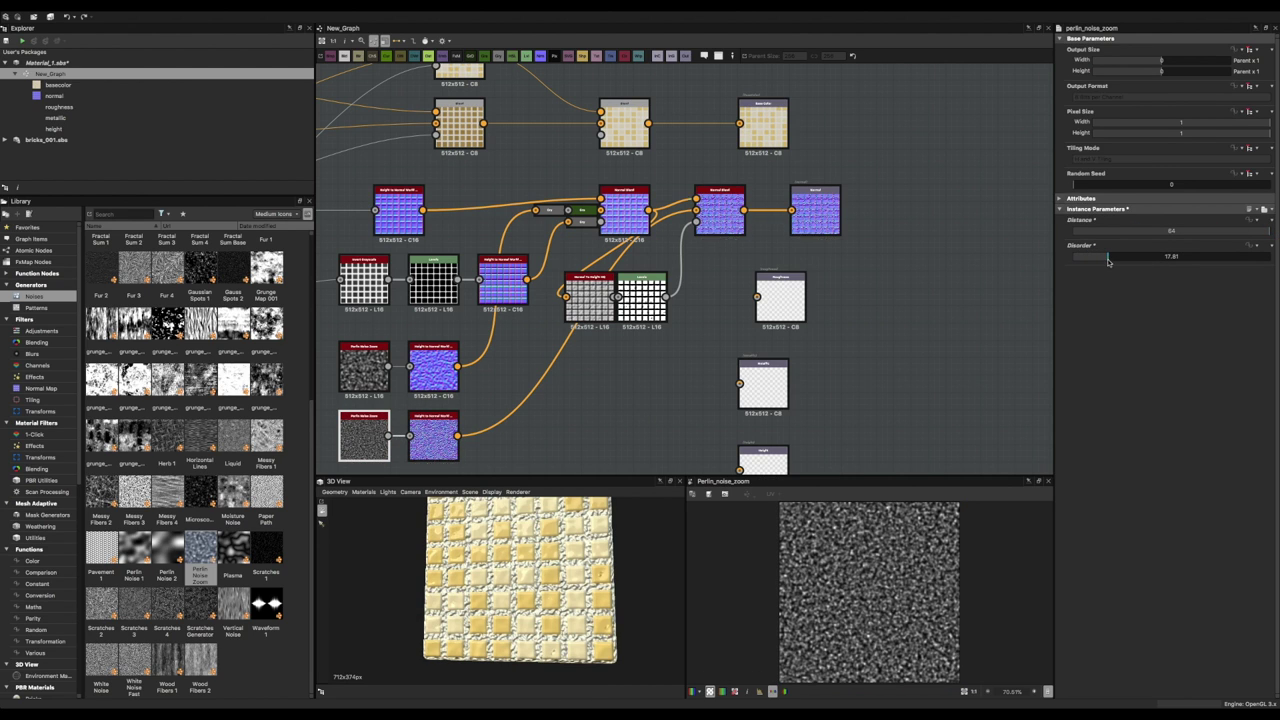
pyautogui.scroll(1, 640, 290)
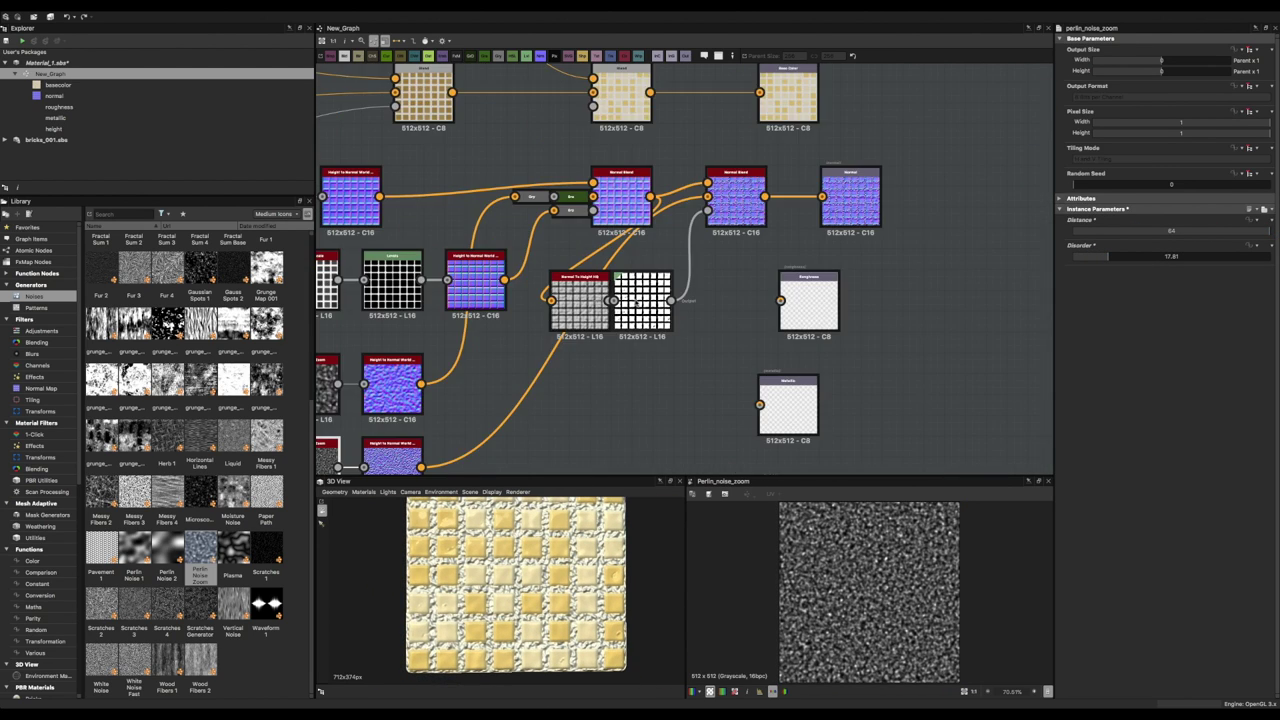
pyautogui.click(622, 196)
pyautogui.scroll(-3, 640, 300)
pyautogui.scroll(2, 640, 300)
pyautogui.scroll(2, 553, 545)
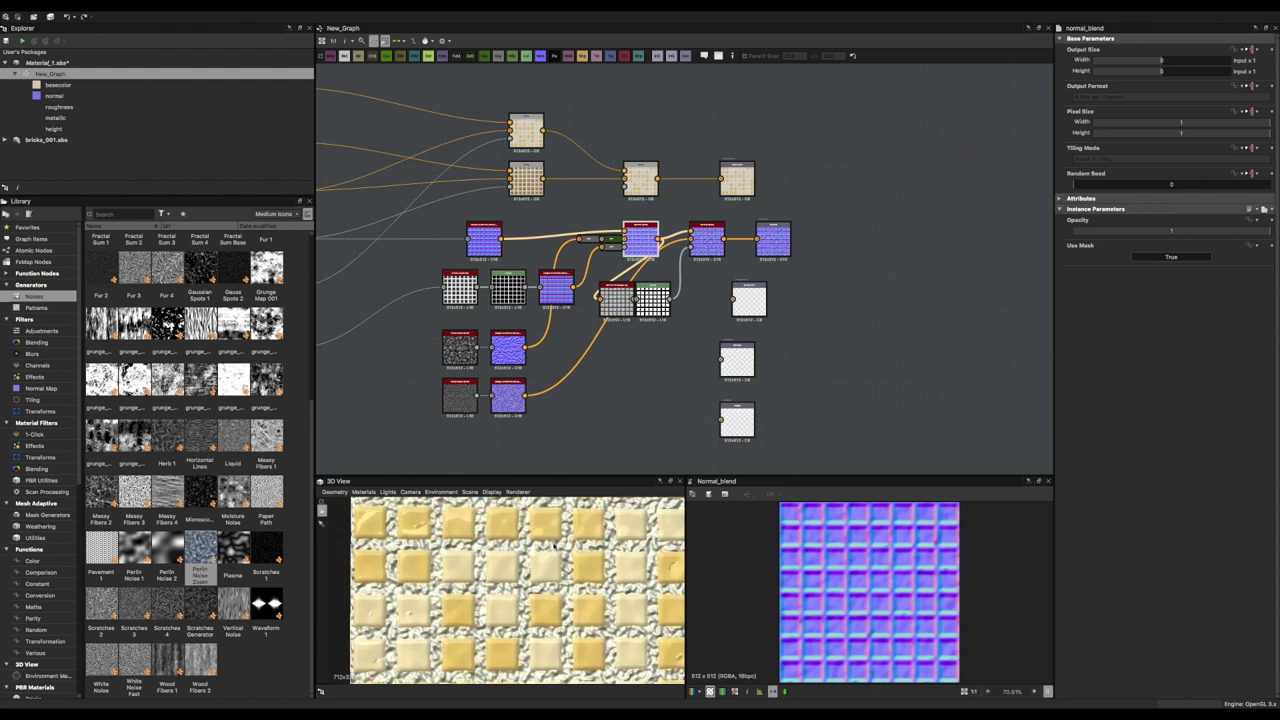
pyautogui.scroll(3, 684, 257)
pyautogui.click(630, 325)
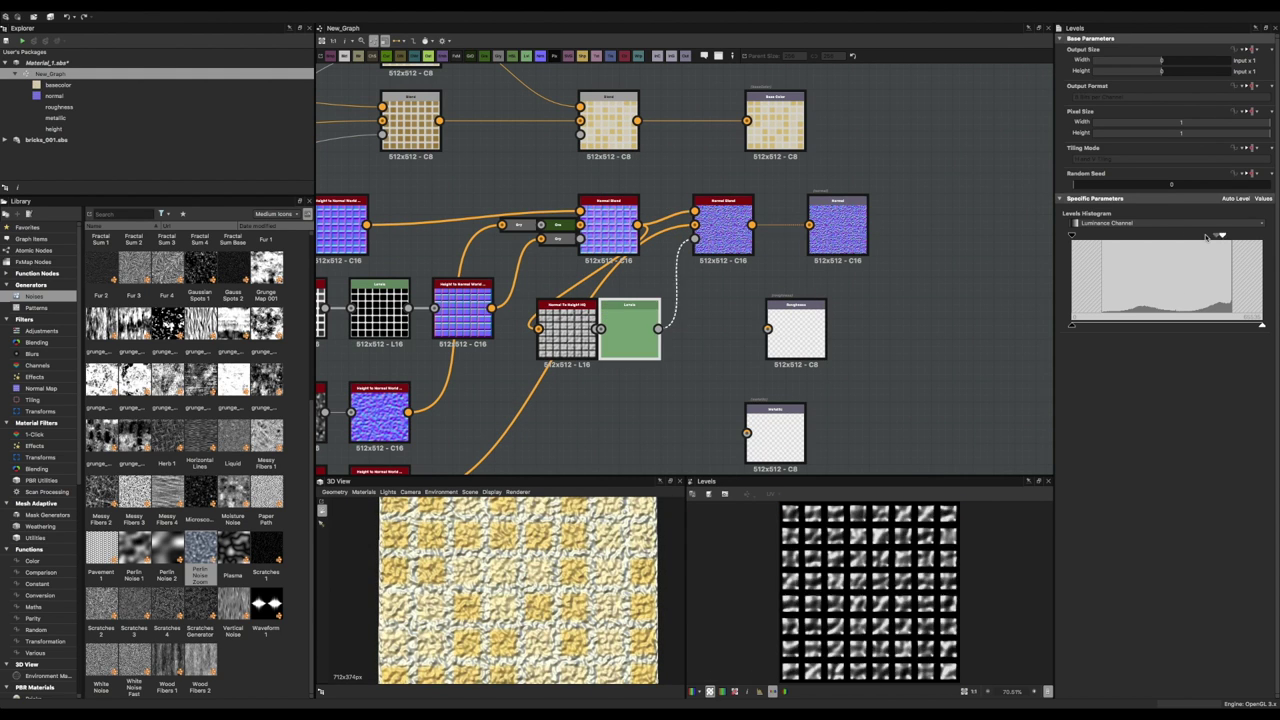
pyautogui.moveTo(1220, 236)
pyautogui.mouseDown()
pyautogui.moveTo(1115, 237)
pyautogui.moveTo(1181, 237)
pyautogui.moveTo(1141, 237)
pyautogui.mouseUp()
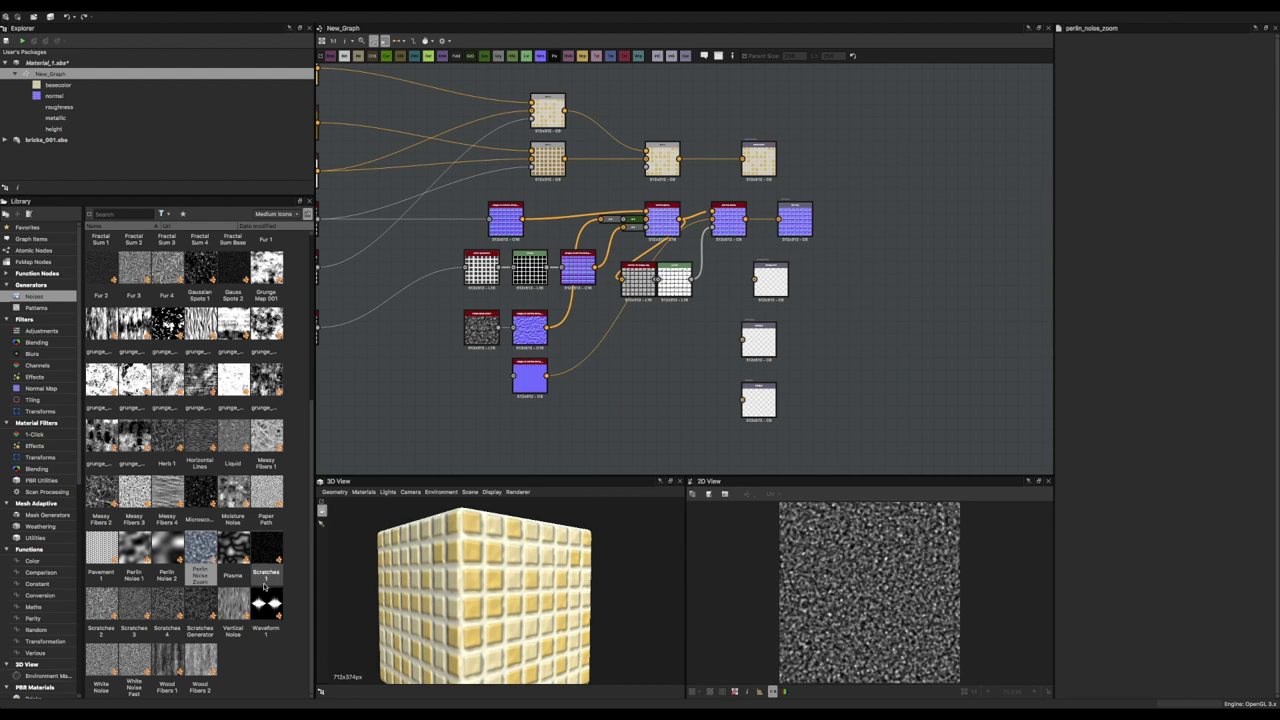
# Try a scratches noise in the graph, then delete it.
pyautogui.moveTo(276, 562); pyautogui.dragTo(461, 382)
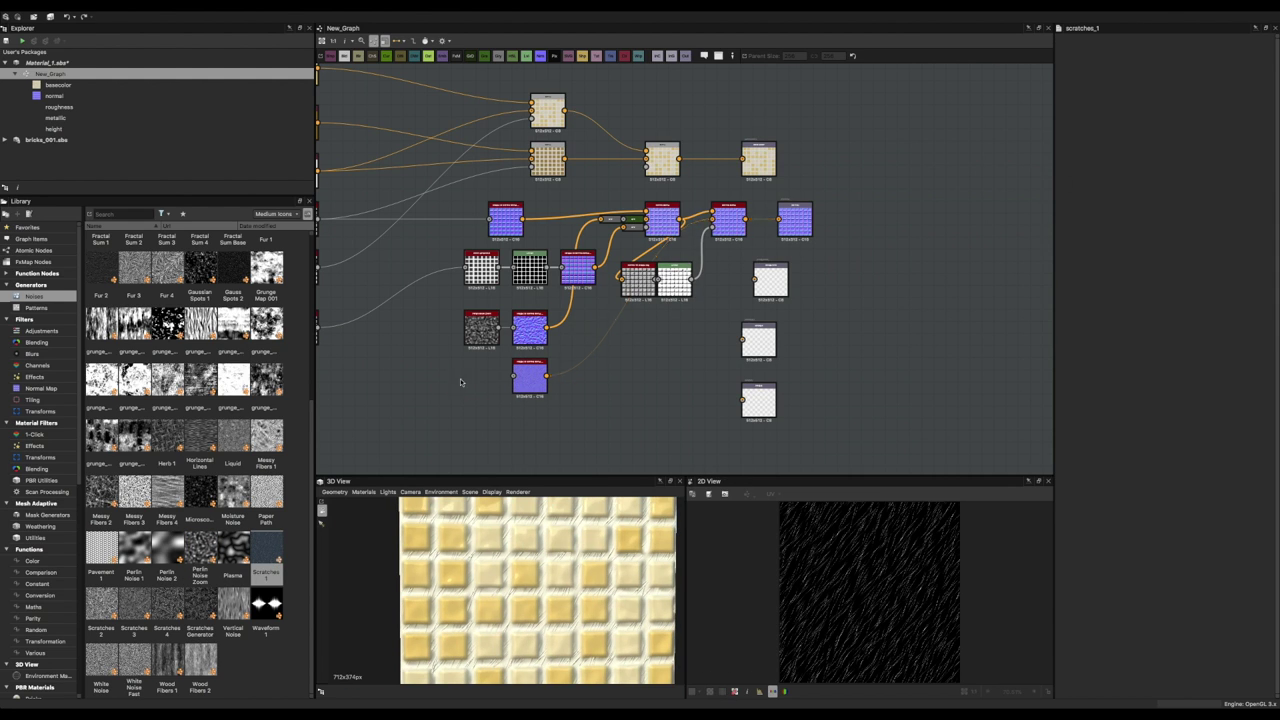
pyautogui.moveTo(147, 652); pyautogui.dragTo(480, 371)
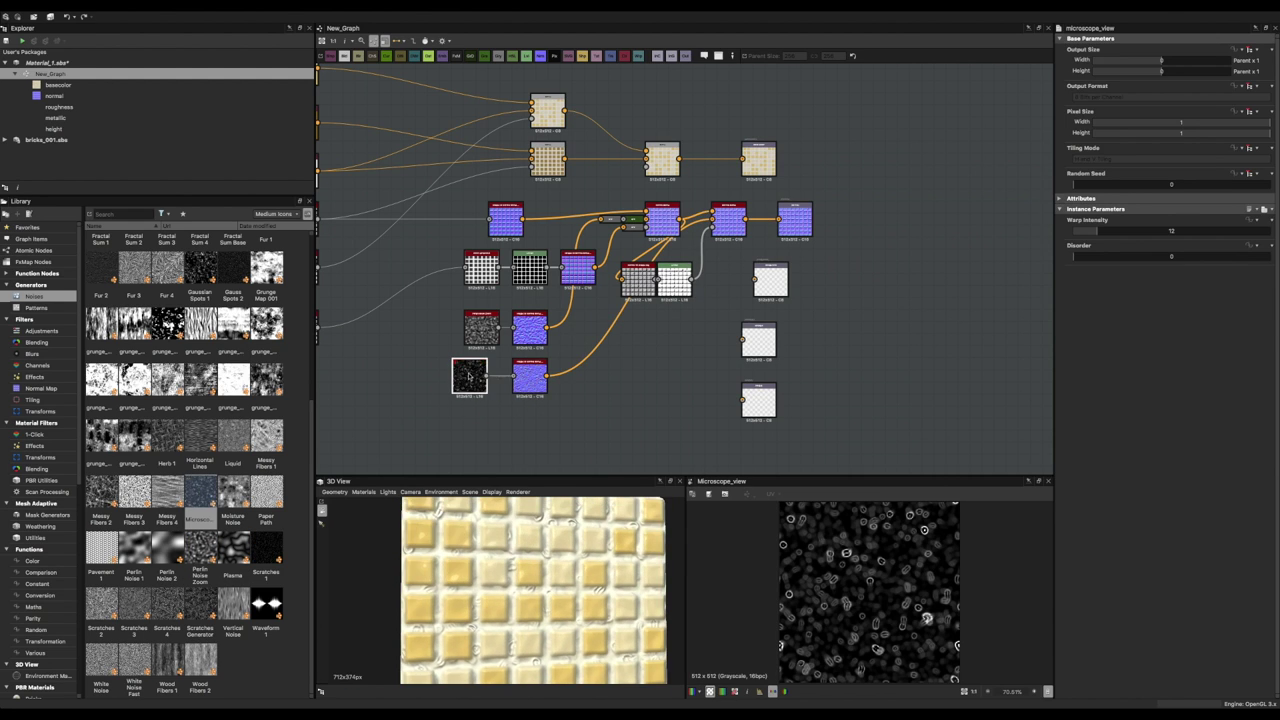
pyautogui.press('Delete')
pyautogui.scroll(5, 248, 391)
# Feed a Dirt 2 noise into the bottom normal node through a new Levels node.
pyautogui.moveTo(266, 365); pyautogui.dragTo(420, 375)
pyautogui.moveTo(513, 376); pyautogui.dragTo(438, 376)
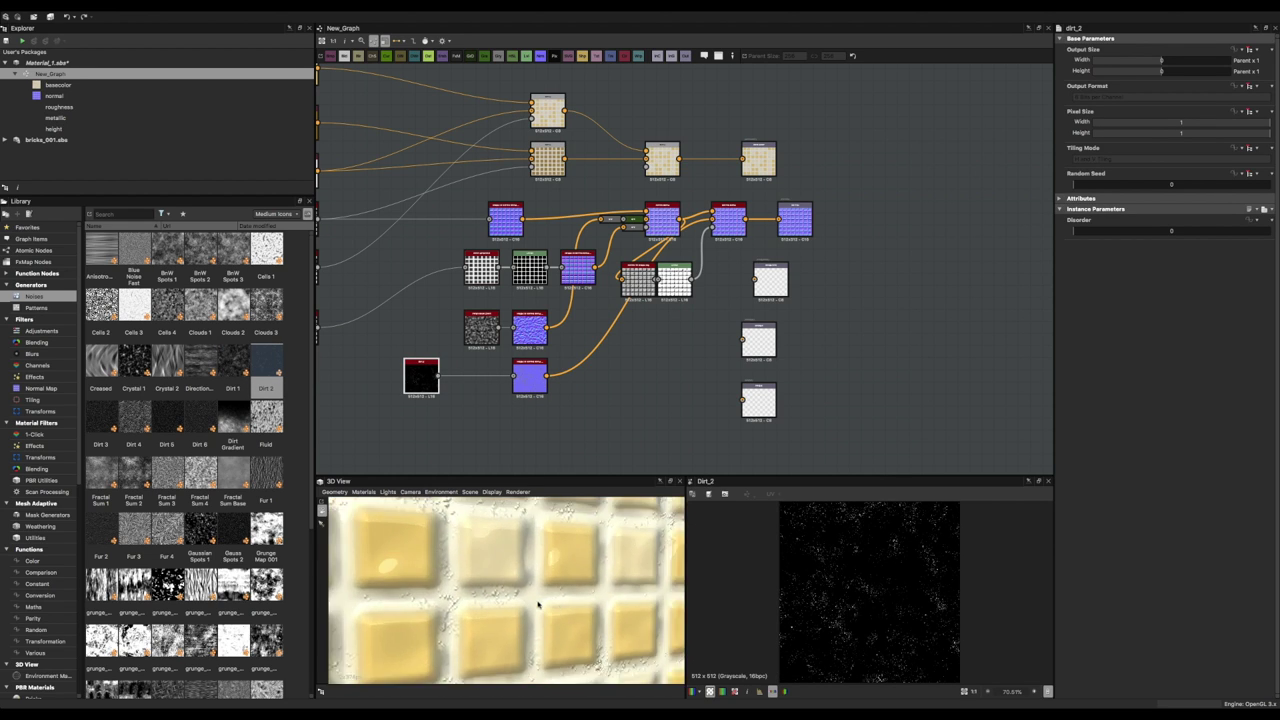
pyautogui.rightClick(500, 377)
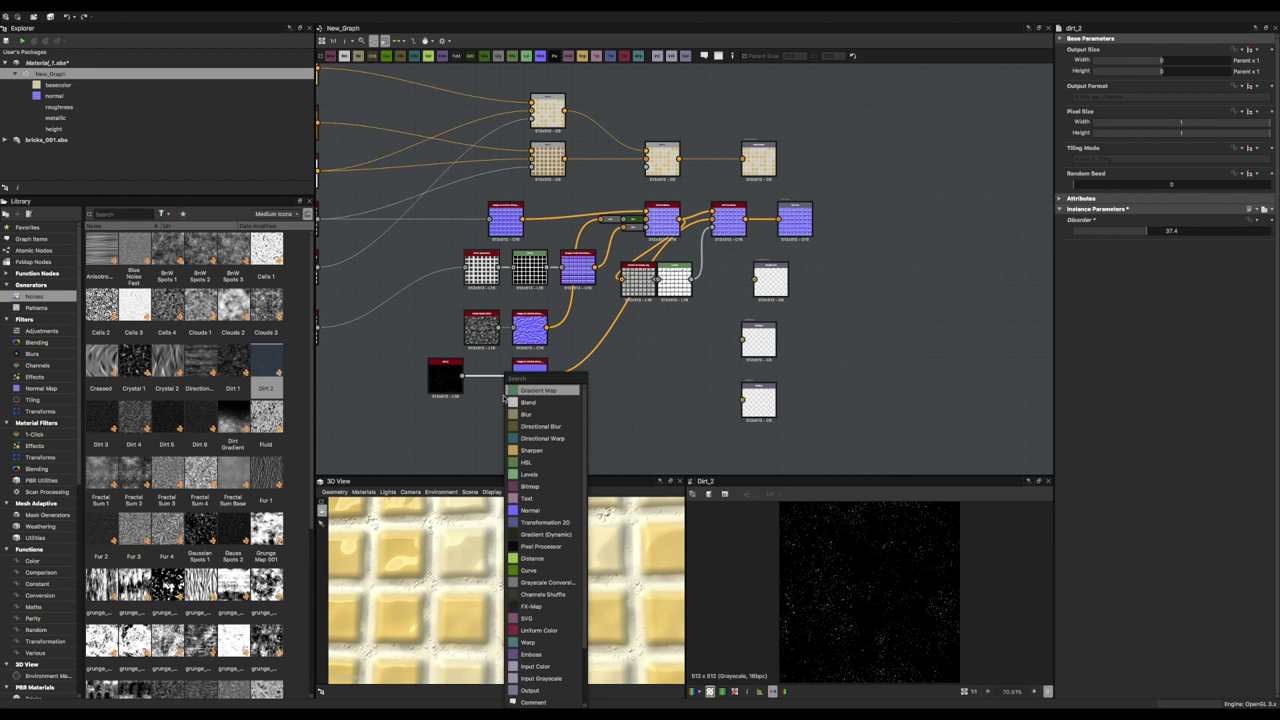
pyautogui.click(540, 420)
pyautogui.moveTo(1113, 237); pyautogui.dragTo(1125, 236)
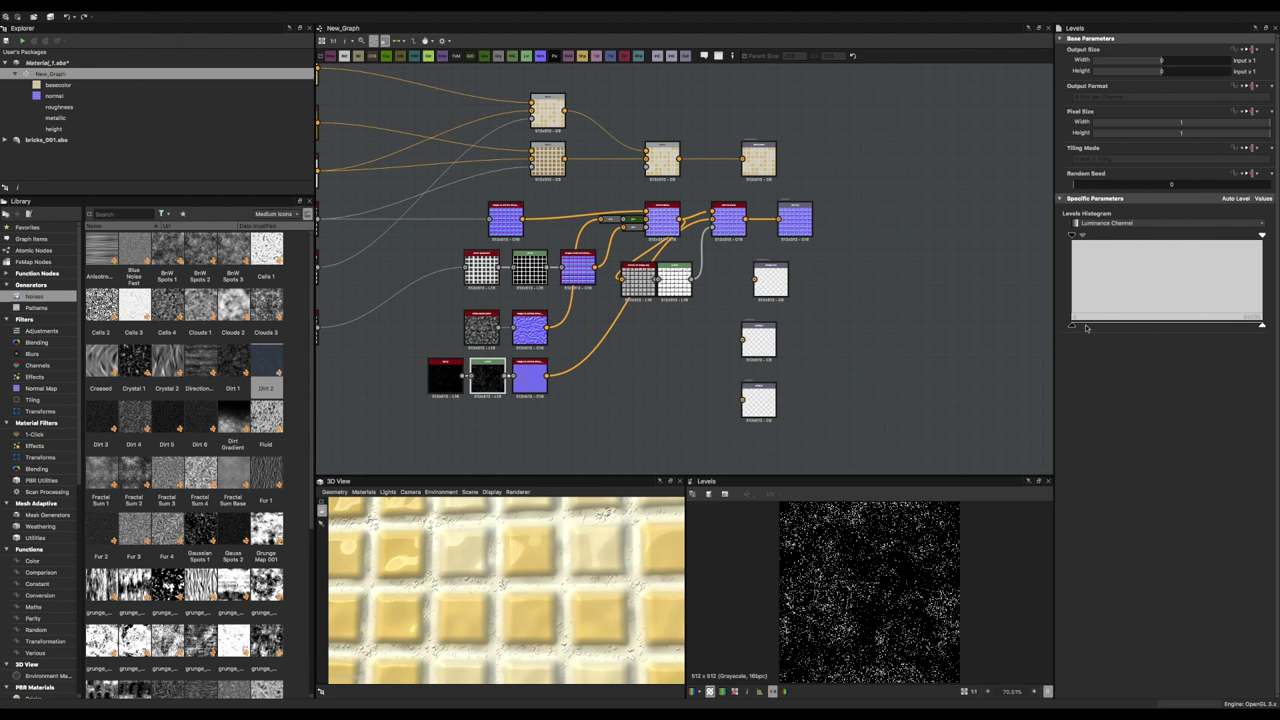
pyautogui.moveTo(1086, 327)
pyautogui.mouseDown()
pyautogui.moveTo(1187, 328)
pyautogui.moveTo(1072, 327)
pyautogui.mouseUp()
# Remove the Dirt 2 noise and its Levels node.
pyautogui.scroll(-3, 541, 574)
pyautogui.scroll(-2, 541, 574)
pyautogui.scroll(-2, 541, 574)
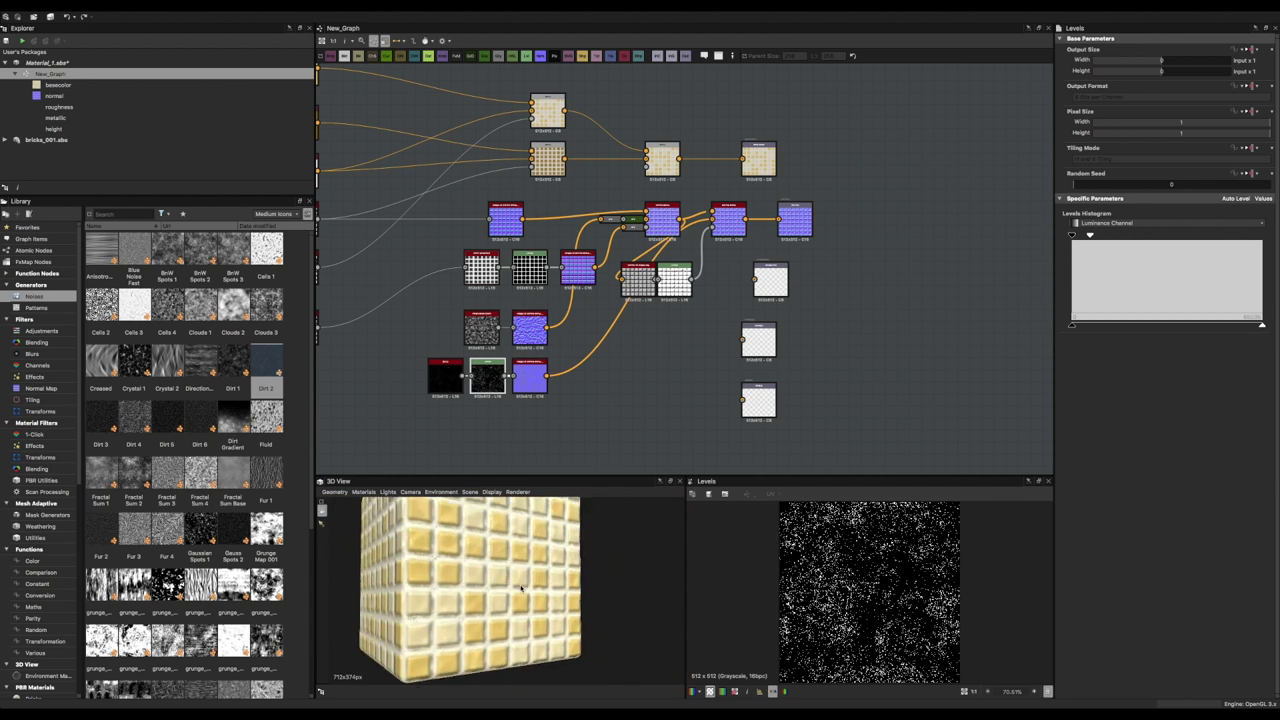
pyautogui.scroll(-2, 541, 574)
pyautogui.click(445, 376)
pyautogui.press('Delete')
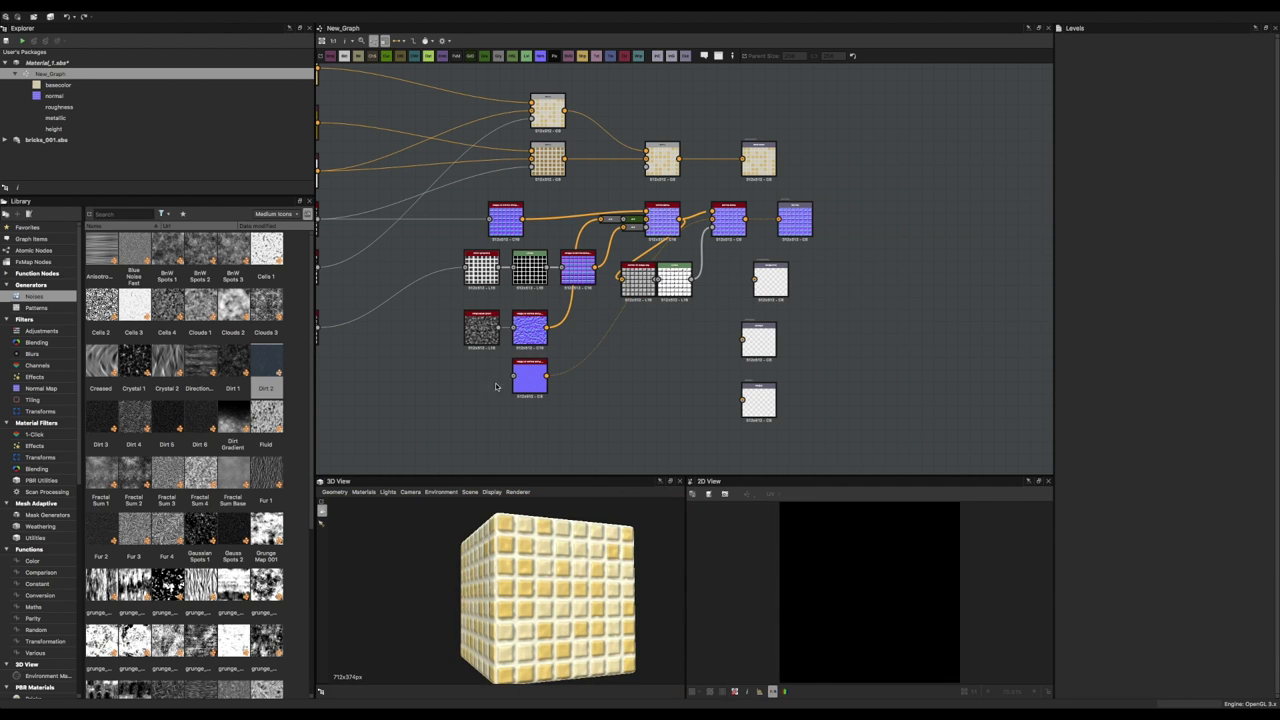
# Add a Dirt 3 noise and insert a Levels node after it.
pyautogui.moveTo(477, 372); pyautogui.dragTo(462, 376)
pyautogui.scroll(5, 552, 576)
pyautogui.rightClick(500, 374)
pyautogui.click(540, 395)
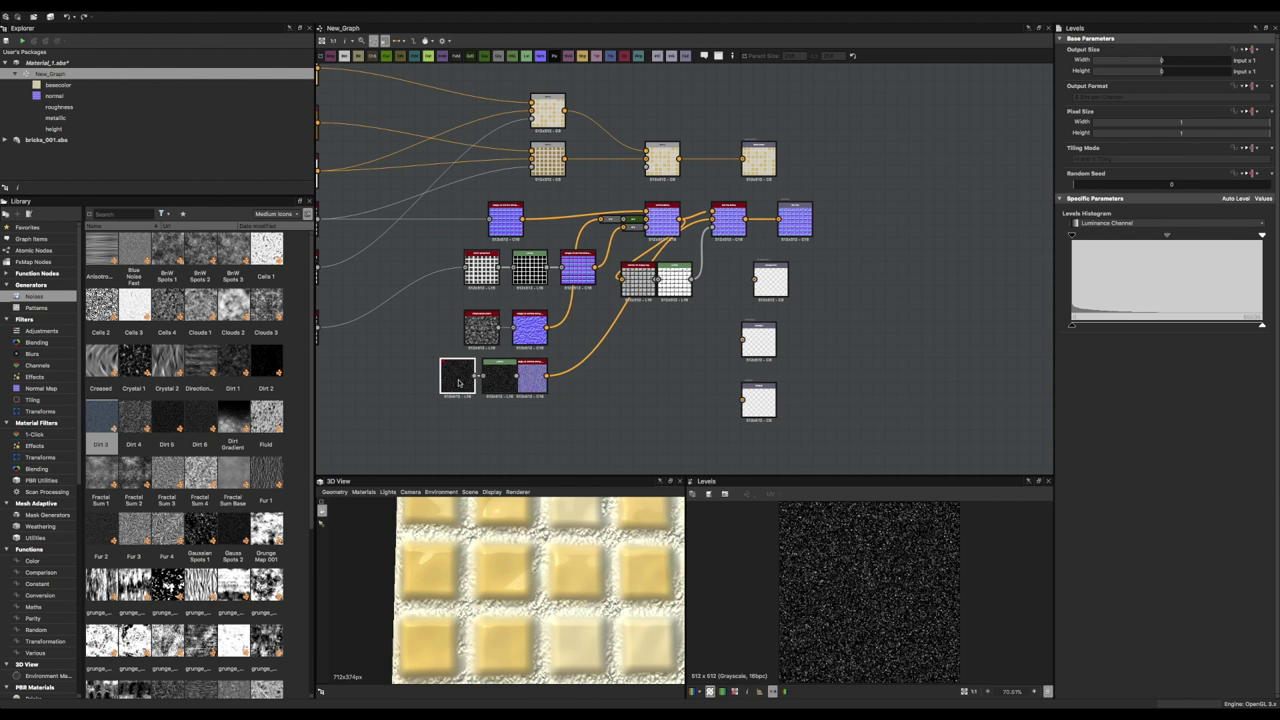
pyautogui.moveTo(1166, 236)
pyautogui.mouseDown()
pyautogui.moveTo(1223, 243)
pyautogui.moveTo(1149, 236)
pyautogui.moveTo(1211, 238)
pyautogui.mouseUp()
# Raise the Dirt 3 Levels output floor and push the output nearly to white.
pyautogui.scroll(-3, 598, 580)
pyautogui.scroll(-3, 598, 580)
pyautogui.moveTo(1073, 325); pyautogui.dragTo(1181, 328)
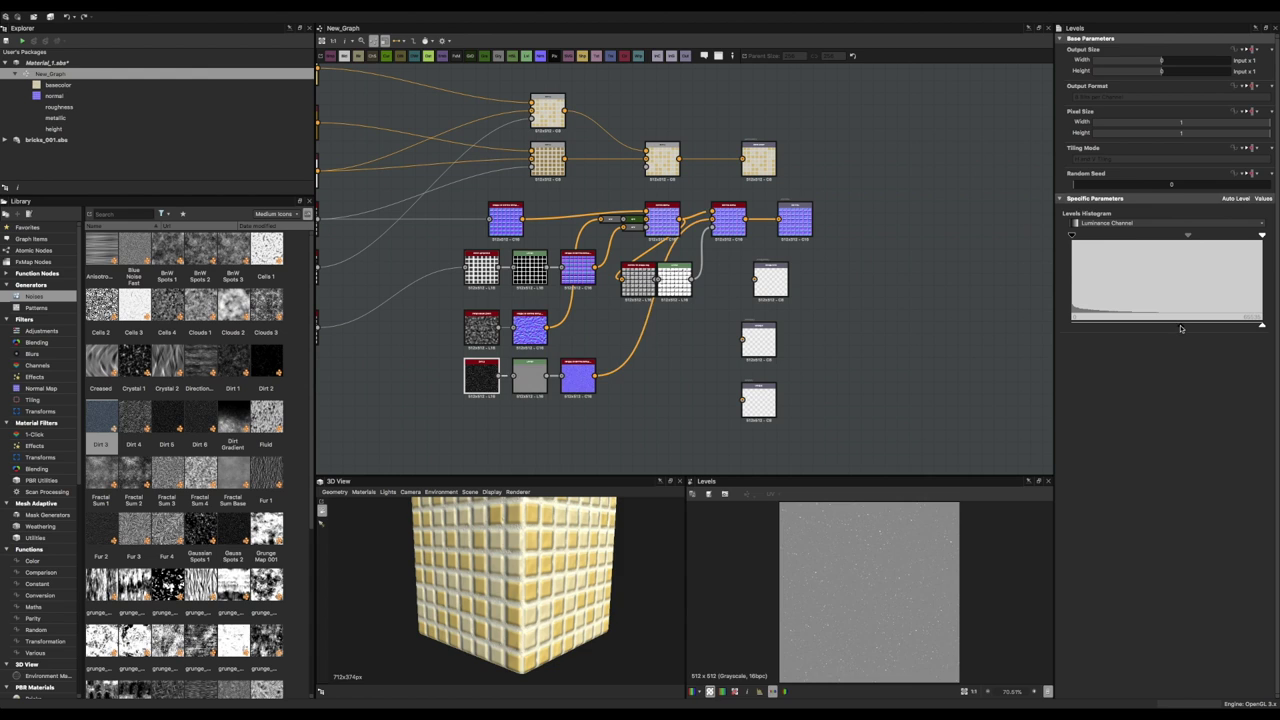
pyautogui.moveTo(1205, 237); pyautogui.dragTo(1126, 236)
pyautogui.moveTo(520, 590); pyautogui.dragTo(536, 565)
pyautogui.scroll(-3, 536, 565)
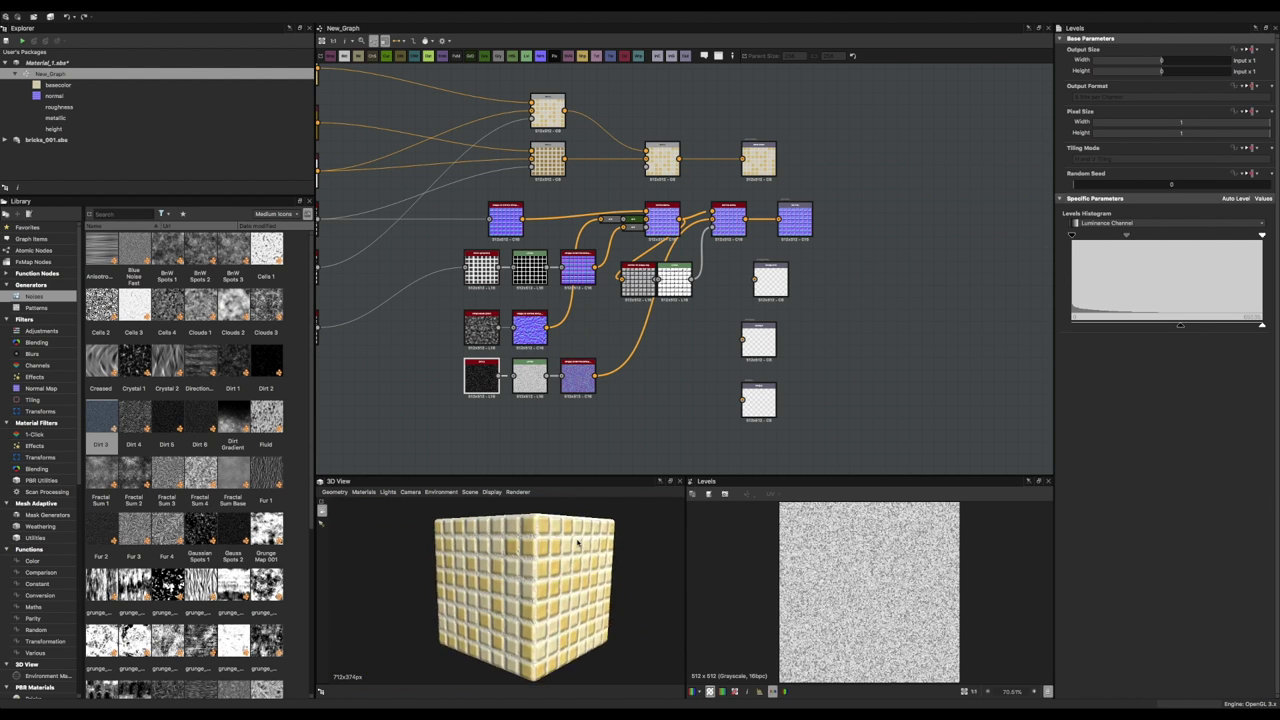
pyautogui.scroll(5, 536, 565)
pyautogui.moveTo(1181, 326); pyautogui.dragTo(1252, 327)
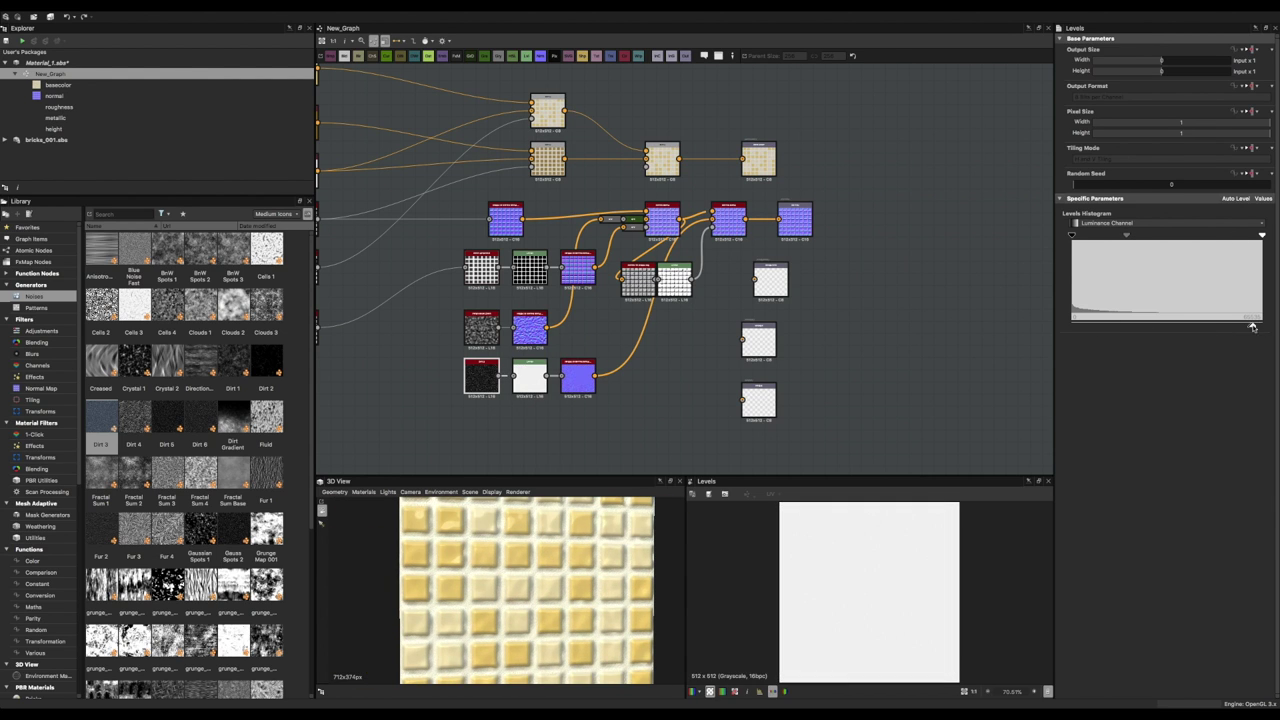
# Orbit the cube to a corner view to inspect the tiles closely.
pyautogui.scroll(-3, 330, 539)
pyautogui.moveTo(330, 539)
pyautogui.mouseDown()
pyautogui.moveTo(572, 552)
pyautogui.moveTo(537, 556)
pyautogui.mouseUp()
pyautogui.scroll(4, 537, 556)
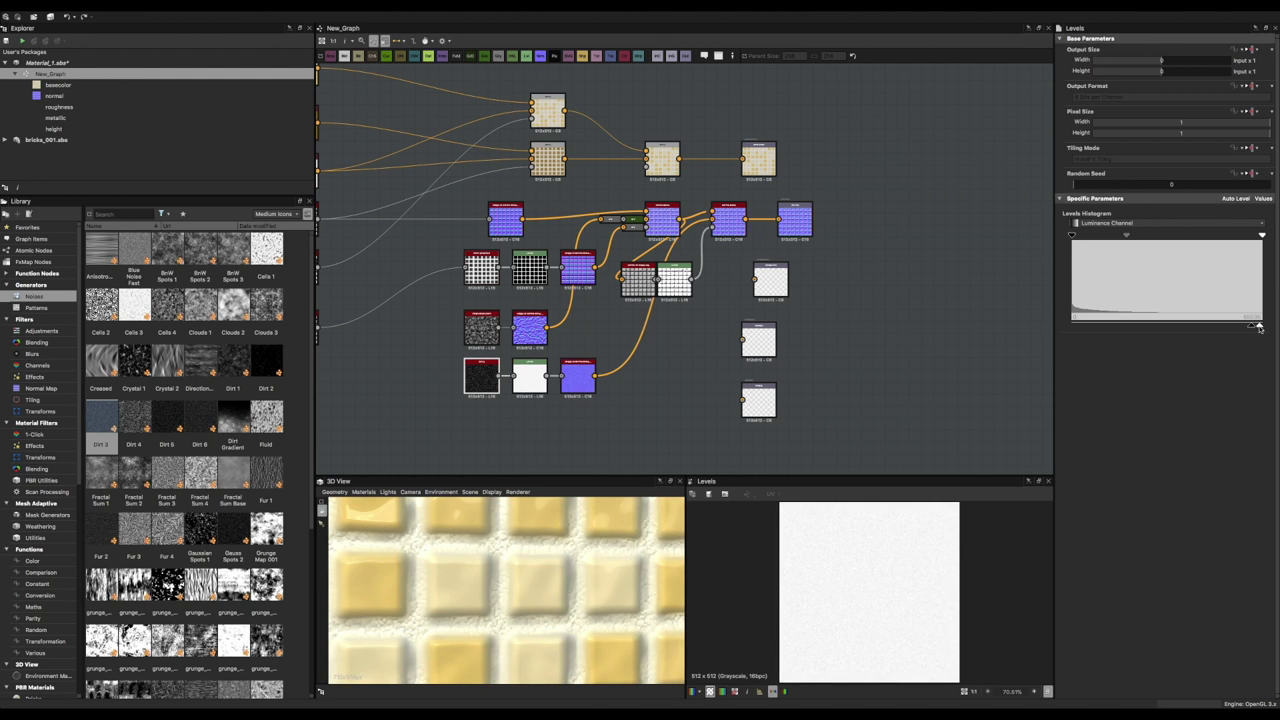
pyautogui.scroll(-3, 600, 590)
pyautogui.scroll(-3, 629, 603)
pyautogui.moveTo(629, 603); pyautogui.dragTo(577, 626)
pyautogui.scroll(5, 577, 626)
# Insert a Blend node and place it before the Levels, which now feeds Height to Normal.
pyautogui.scroll(3, 466, 366)
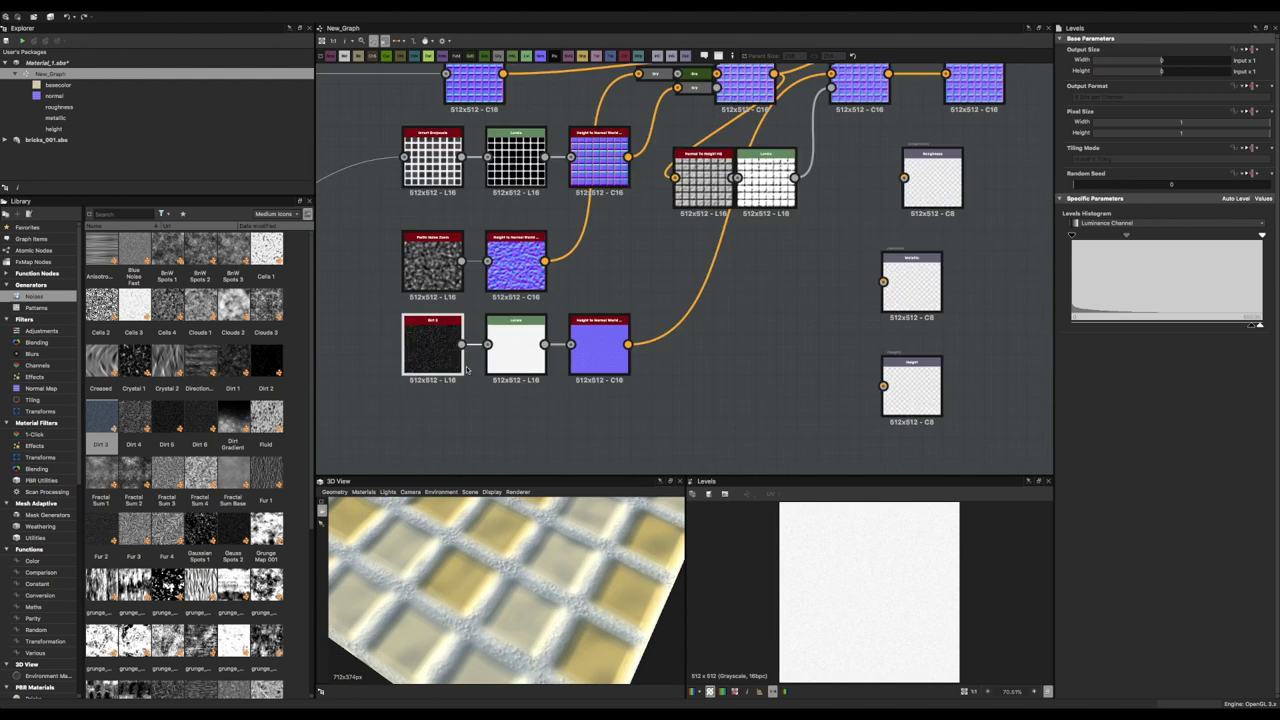
pyautogui.press('space')
pyautogui.click(555, 360)
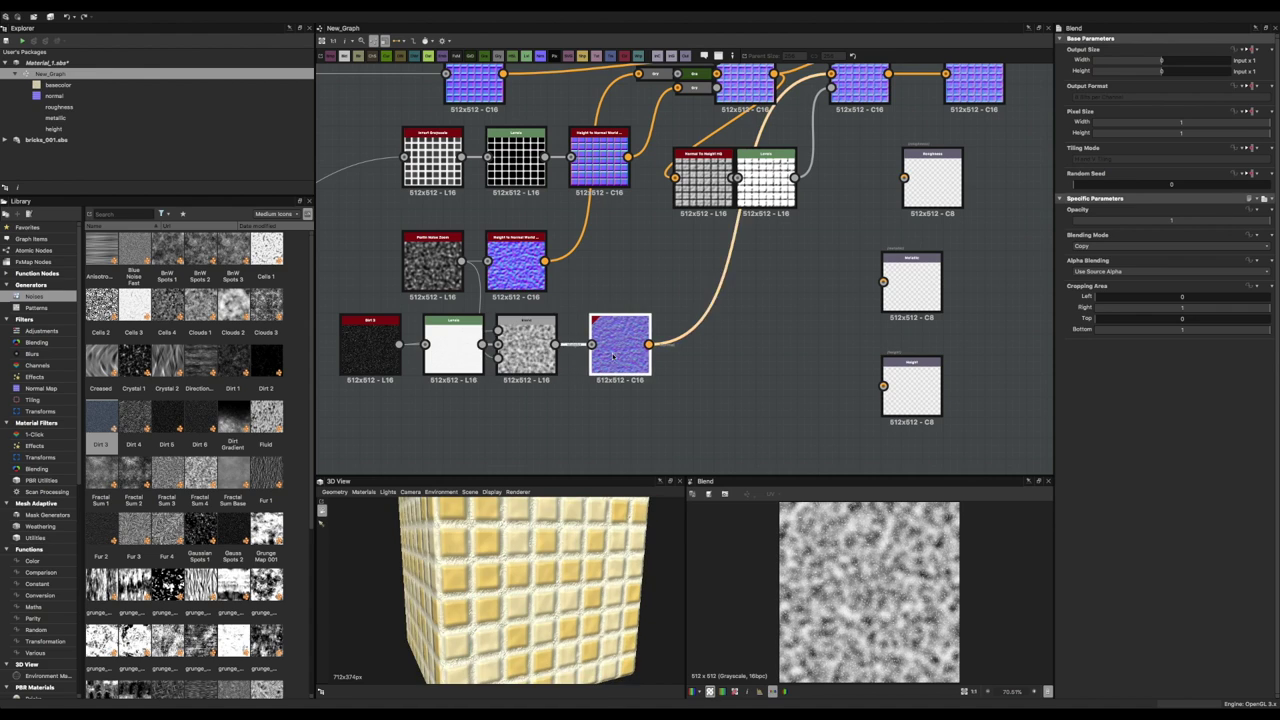
pyautogui.moveTo(613, 355); pyautogui.dragTo(592, 355)
pyautogui.moveTo(450, 347); pyautogui.dragTo(492, 430)
pyautogui.moveTo(527, 343); pyautogui.dragTo(455, 343)
pyautogui.moveTo(547, 449); pyautogui.dragTo(535, 344)
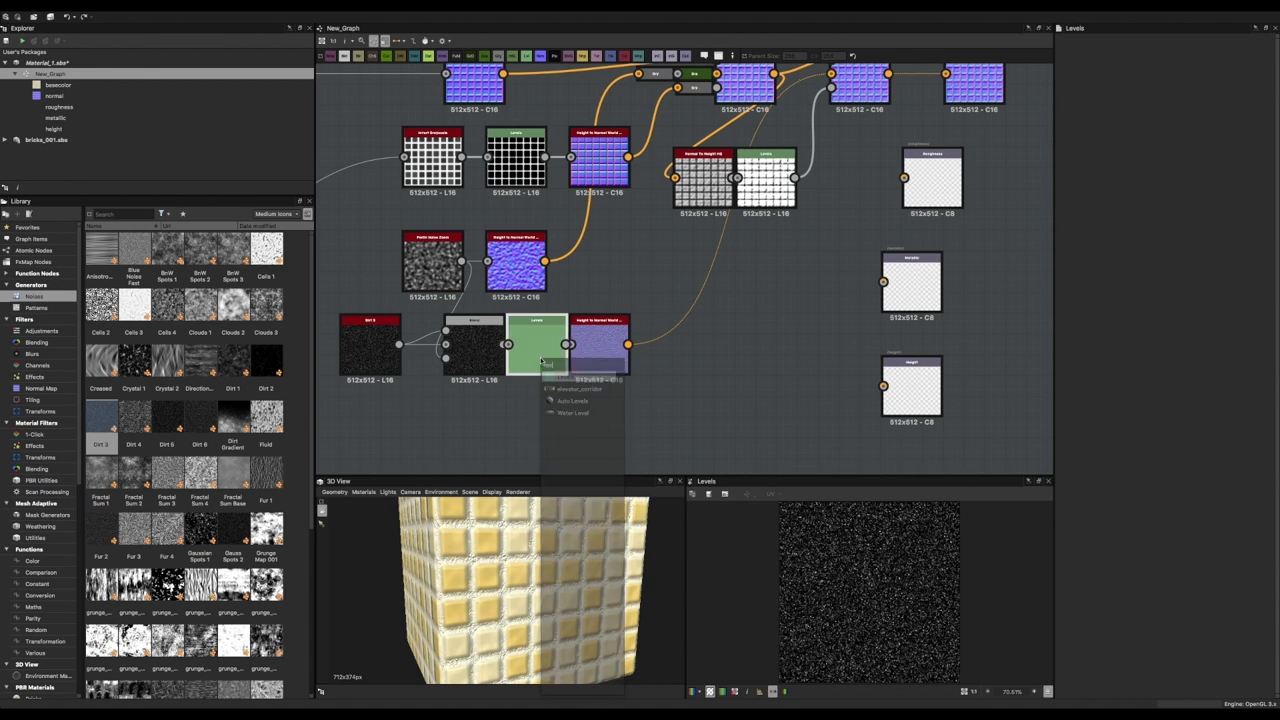
# Brighten the Levels output to white and adjust its midtones, checking the tiles head-on.
pyautogui.moveTo(1221, 324); pyautogui.dragTo(1247, 325)
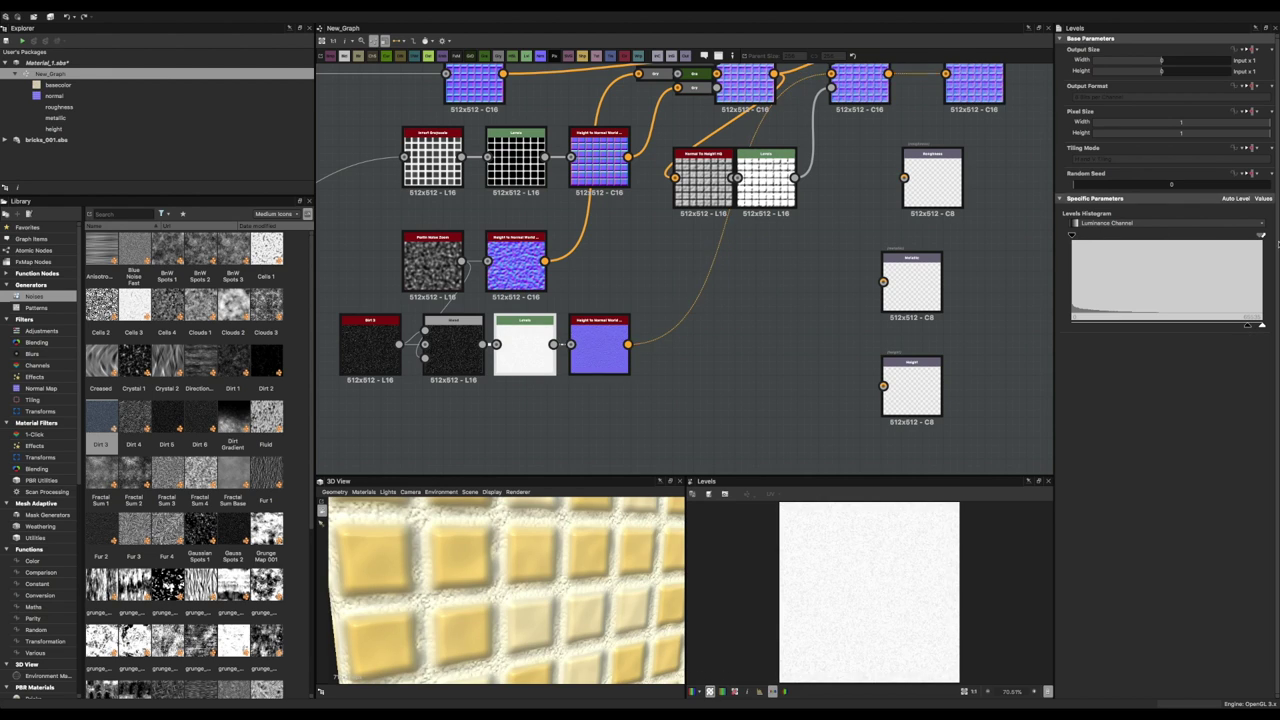
pyautogui.moveTo(1161, 235); pyautogui.dragTo(1110, 237)
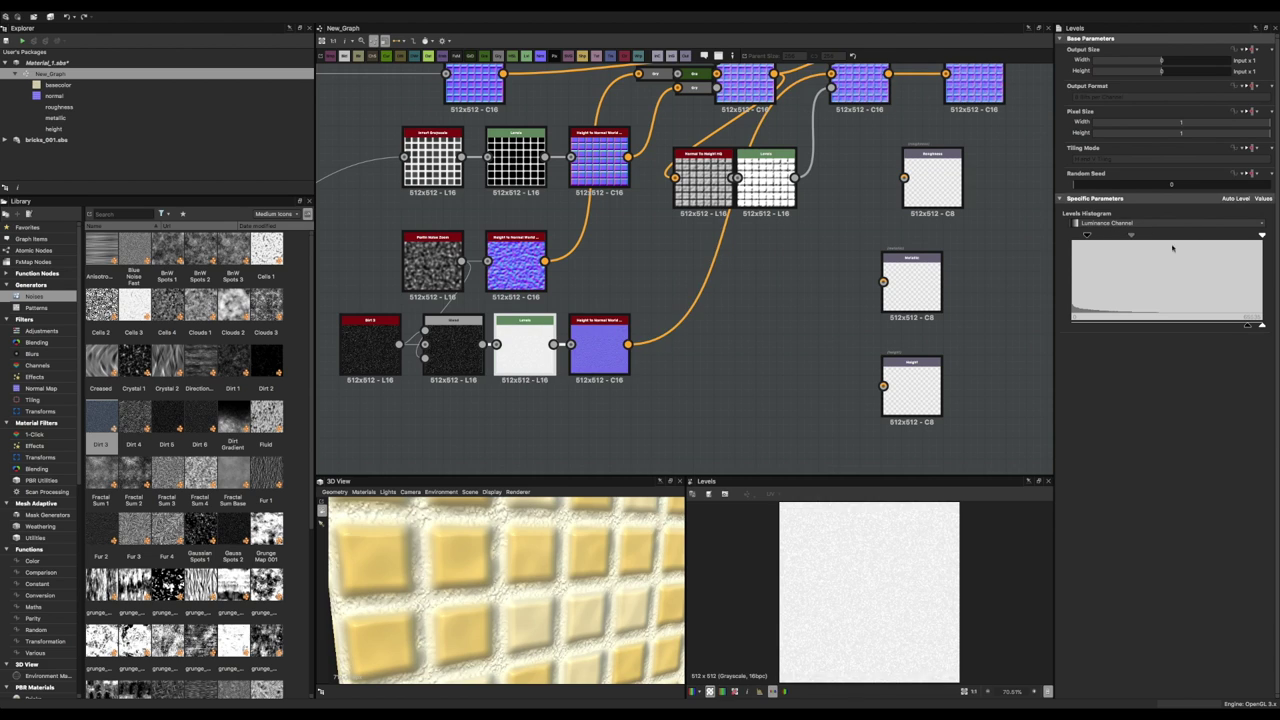
pyautogui.scroll(-5, 494, 566)
pyautogui.scroll(5, 494, 566)
pyautogui.keyDown('alt'); pyautogui.moveTo(494, 566); pyautogui.dragTo(576, 601); pyautogui.keyUp('alt')
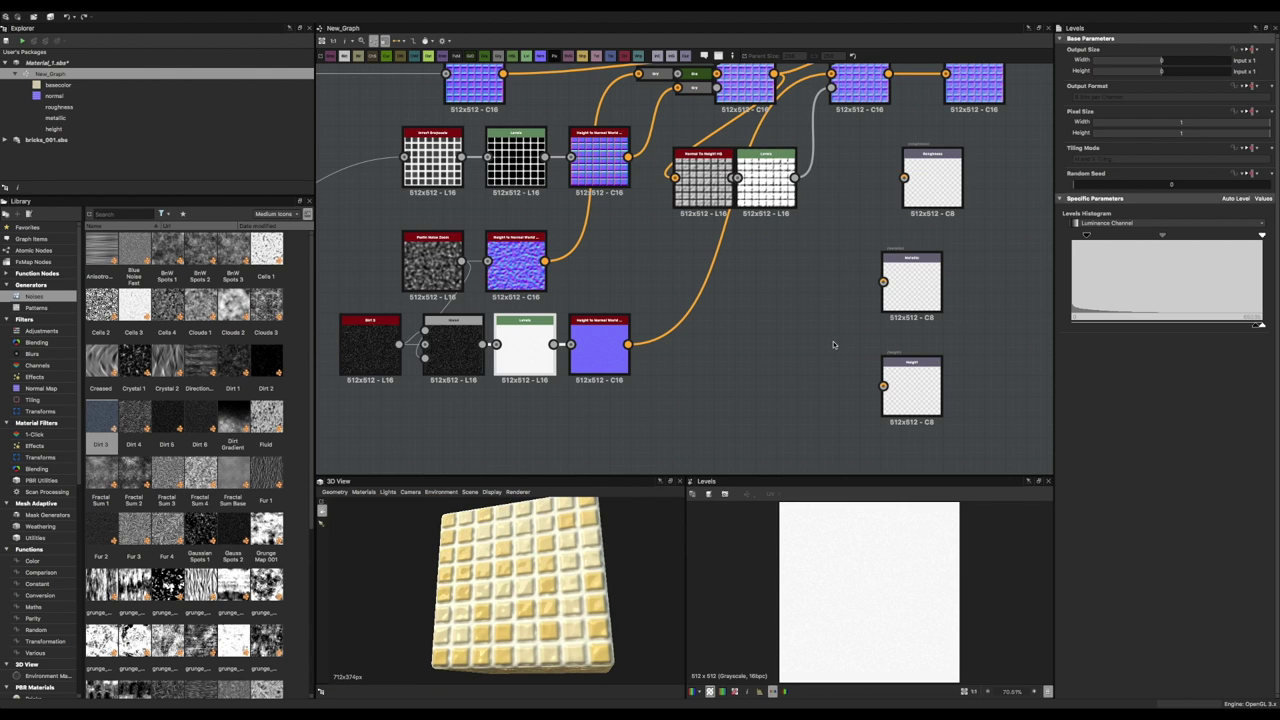
pyautogui.scroll(-3, 840, 300)
# Connect the tile height Levels to the Roughness output.
pyautogui.click(827, 281)
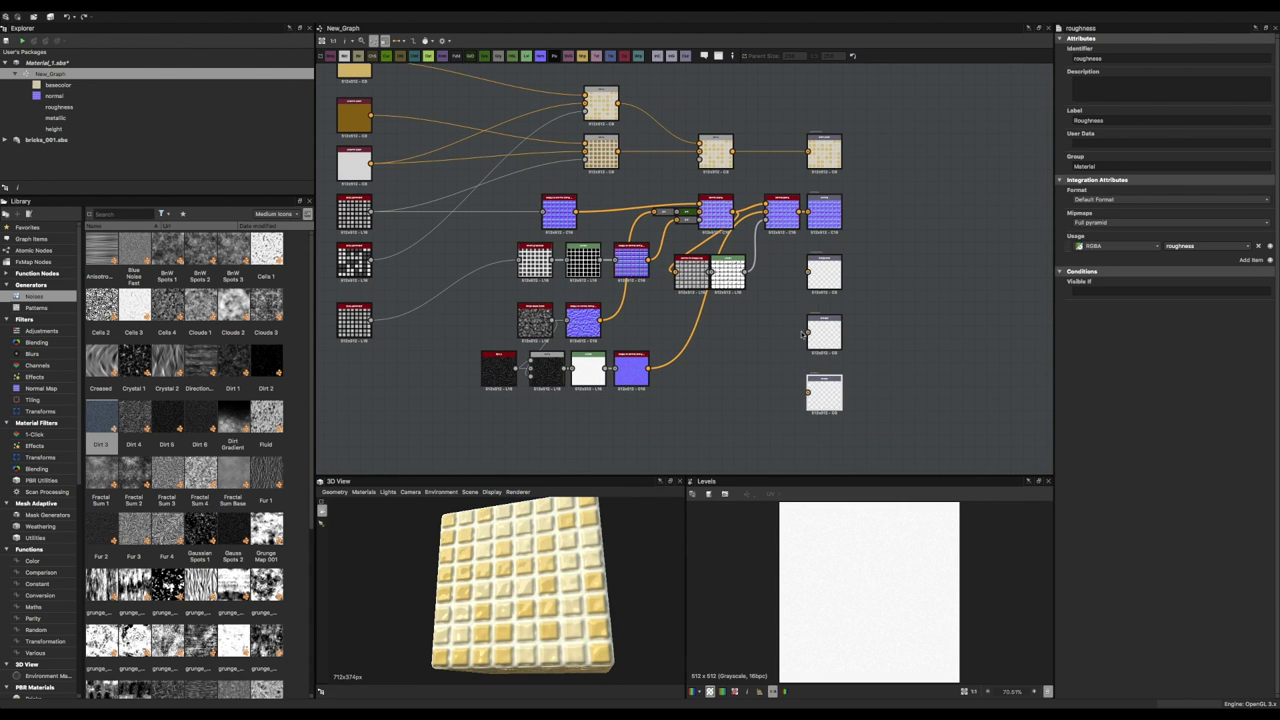
pyautogui.scroll(3, 745, 285)
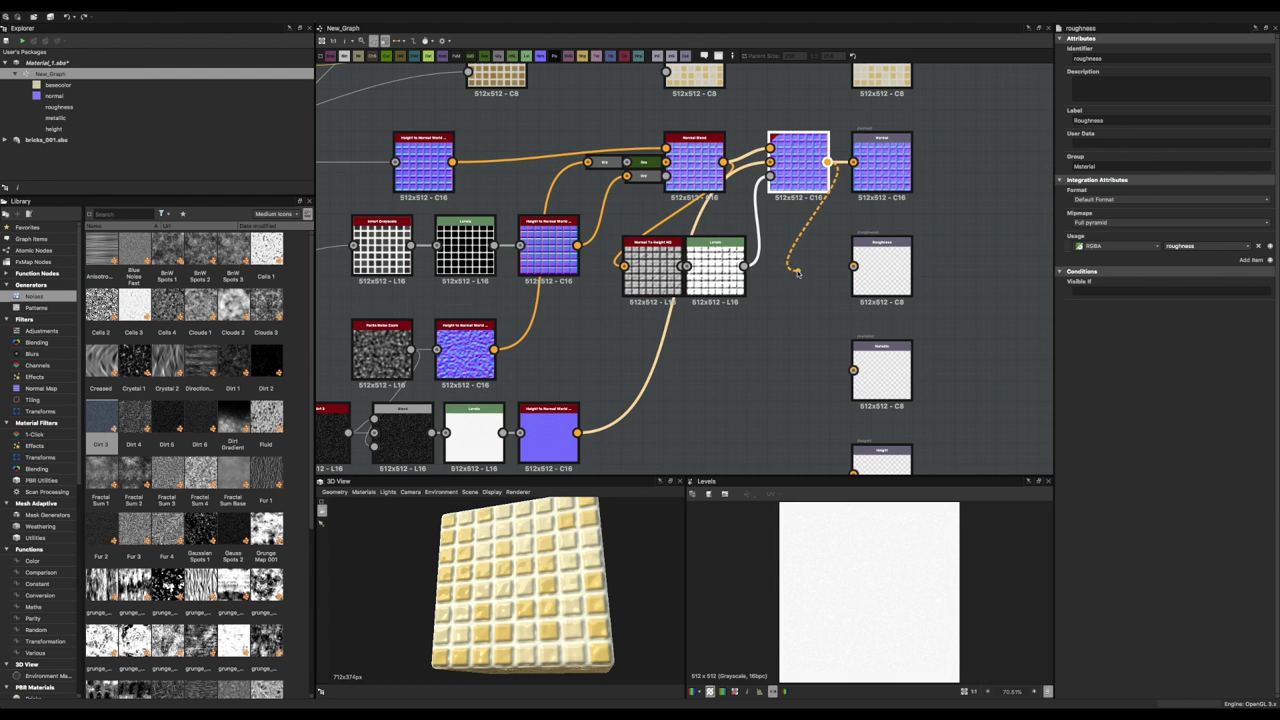
pyautogui.moveTo(797, 272); pyautogui.dragTo(808, 200)
pyautogui.moveTo(853, 266); pyautogui.dragTo(853, 266)
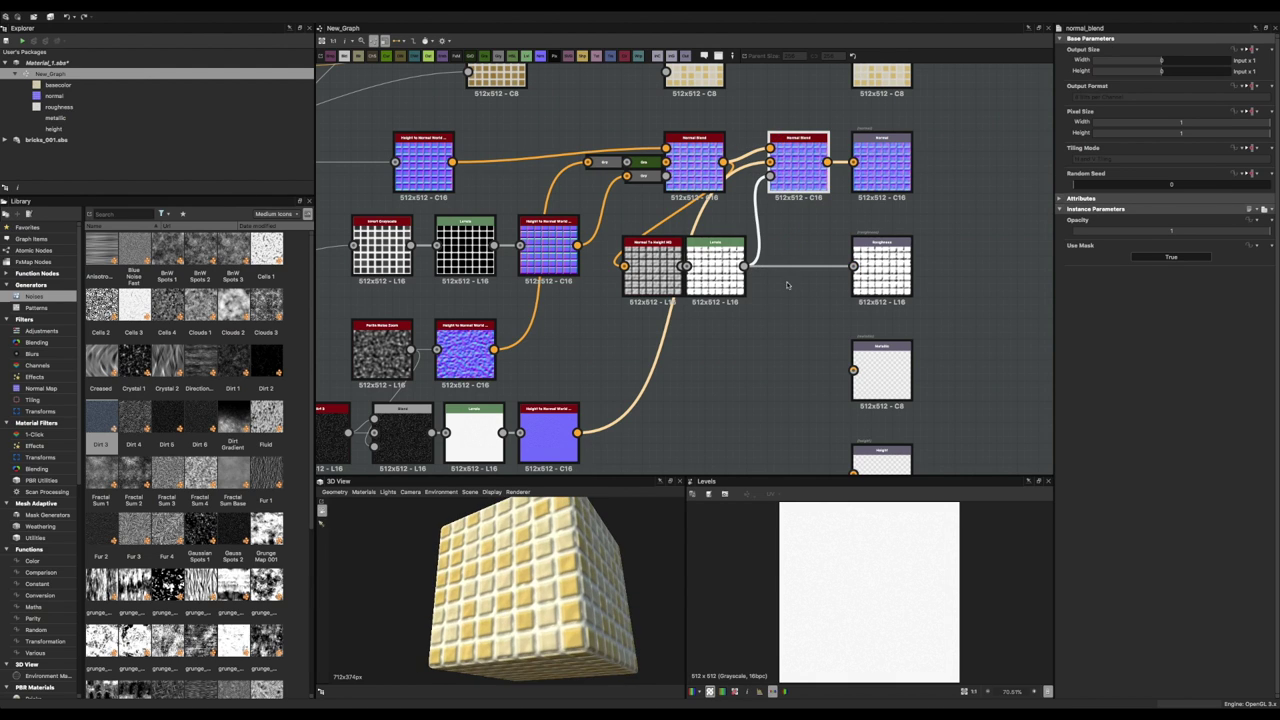
# Insert a Levels node before Roughness and tune it so only the grout lines stand out.
pyautogui.rightClick(787, 285)
pyautogui.click(820, 350)
pyautogui.moveTo(1254, 322); pyautogui.dragTo(1092, 327)
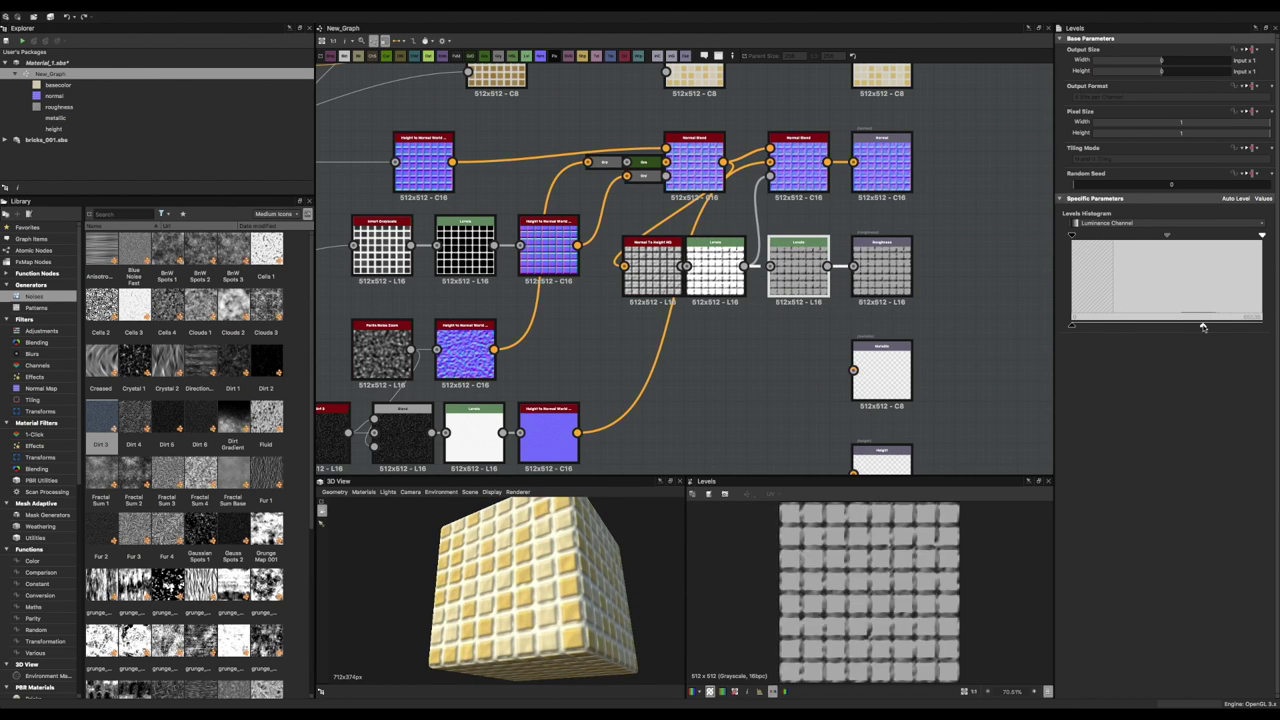
pyautogui.scroll(3, 481, 621)
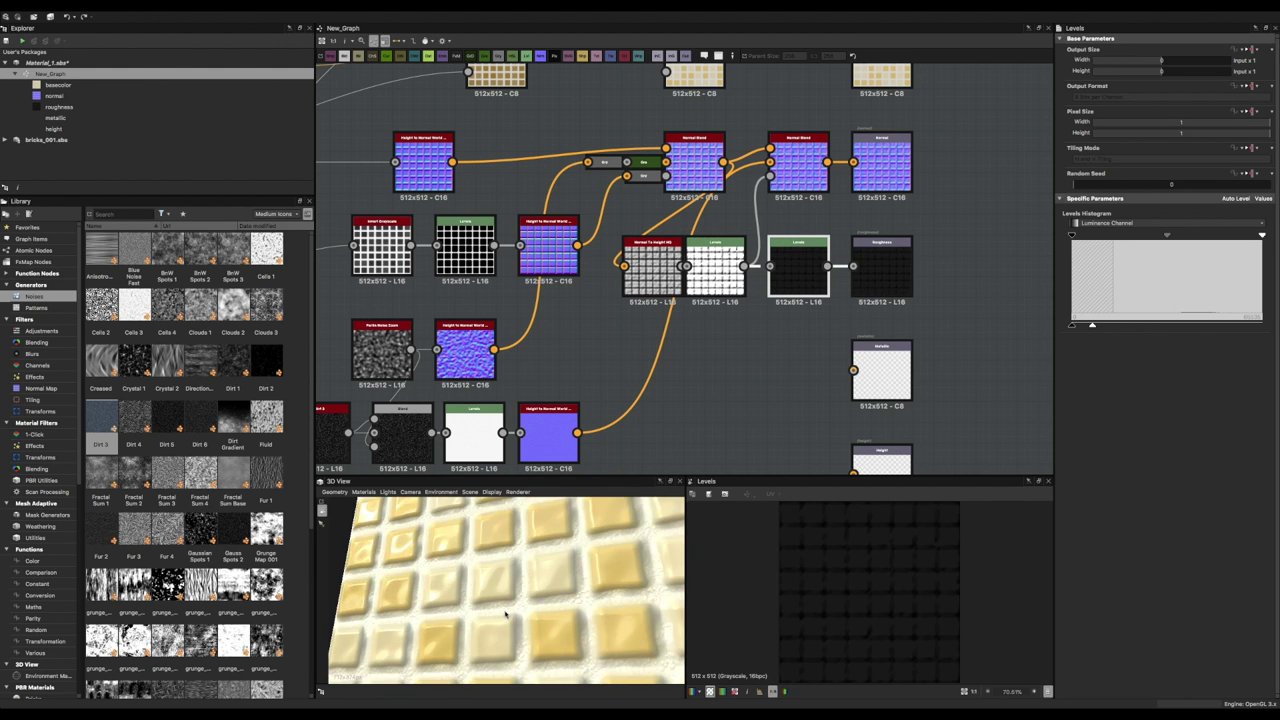
pyautogui.moveTo(508, 614); pyautogui.dragTo(491, 594)
pyautogui.scroll(2, 771, 262)
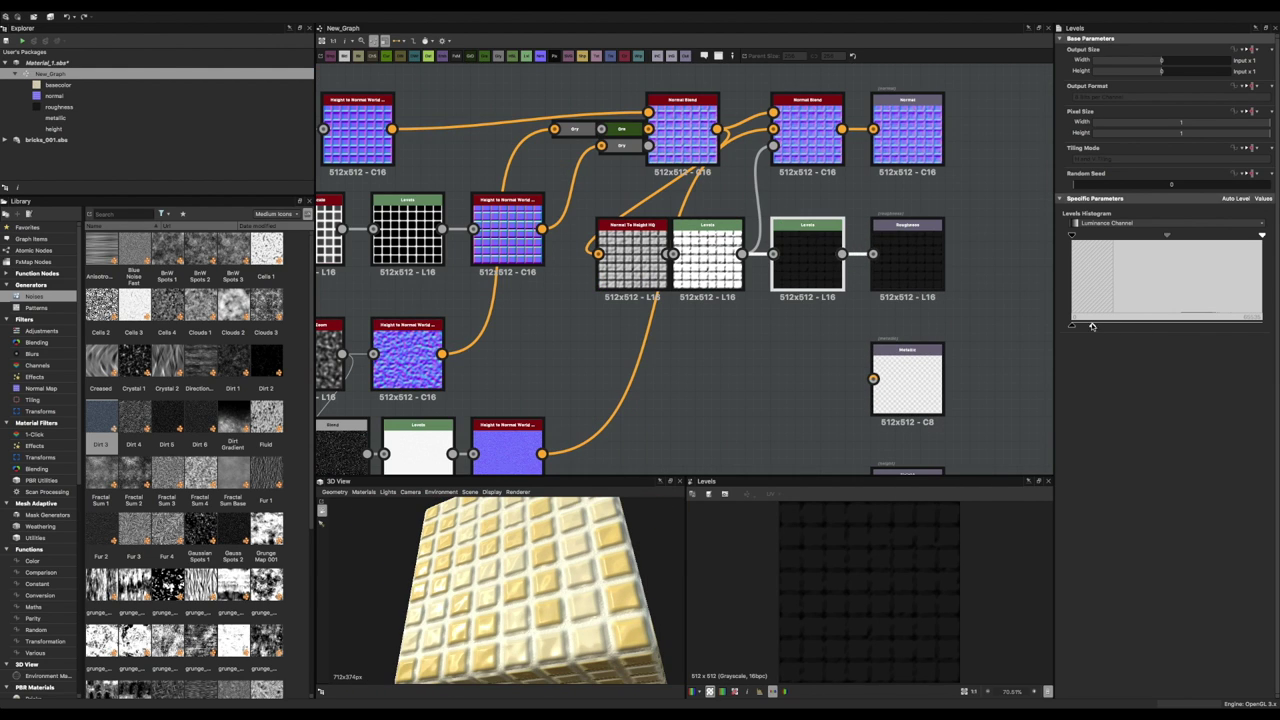
pyautogui.moveTo(1092, 326); pyautogui.dragTo(1262, 326)
pyautogui.moveTo(1262, 234); pyautogui.dragTo(1238, 236)
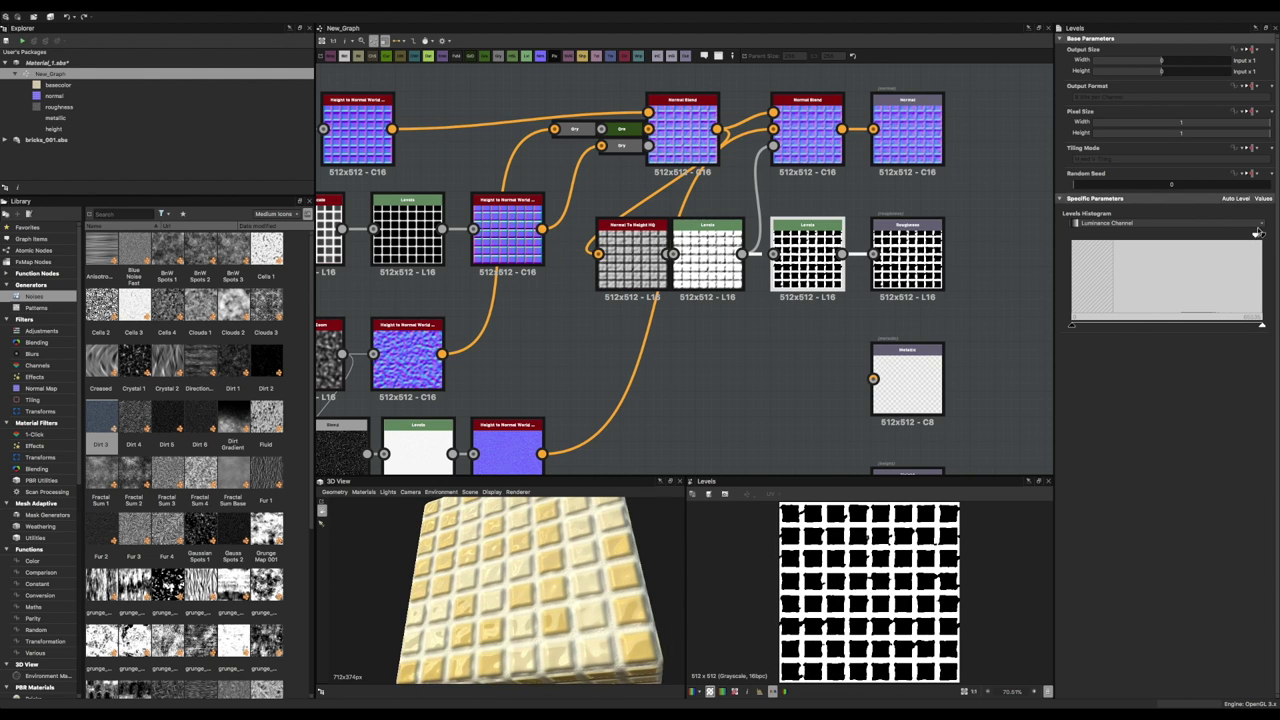
# Insert a Blend node on the wire before Roughness.
pyautogui.scroll(-3, 800, 262)
pyautogui.scroll(5, 800, 262)
pyautogui.rightClick(786, 258)
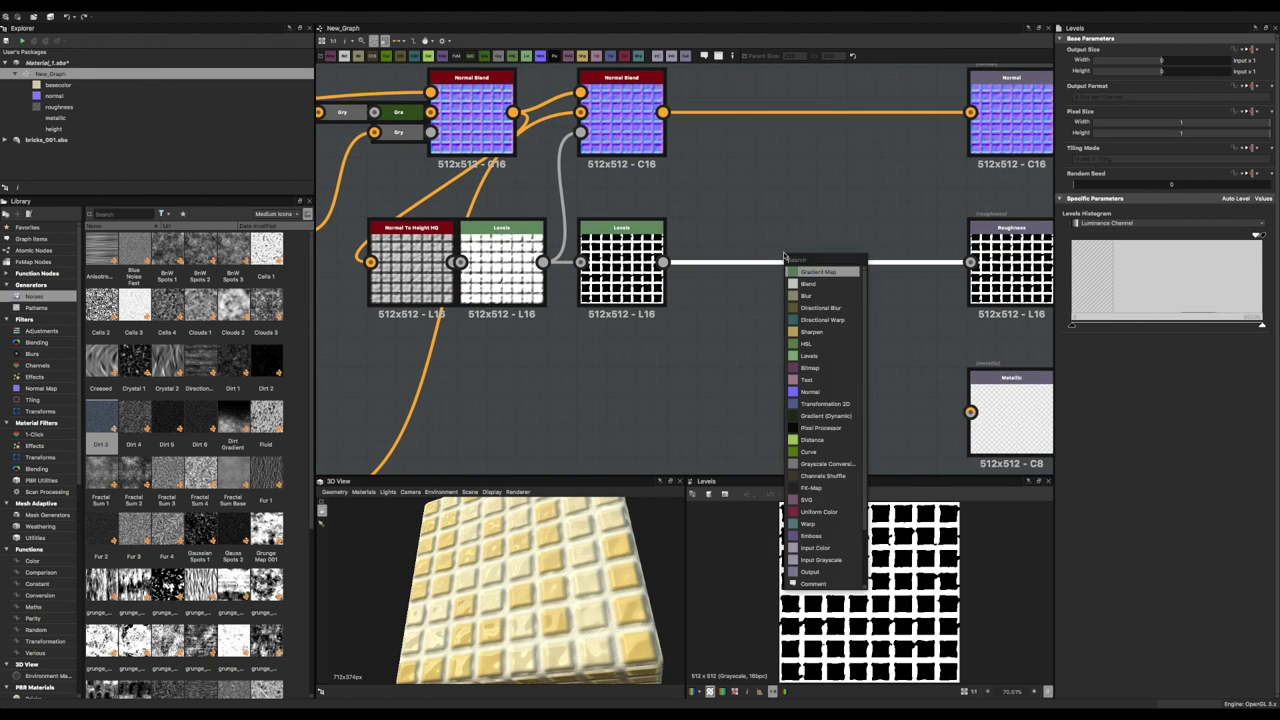
pyautogui.click(800, 266)
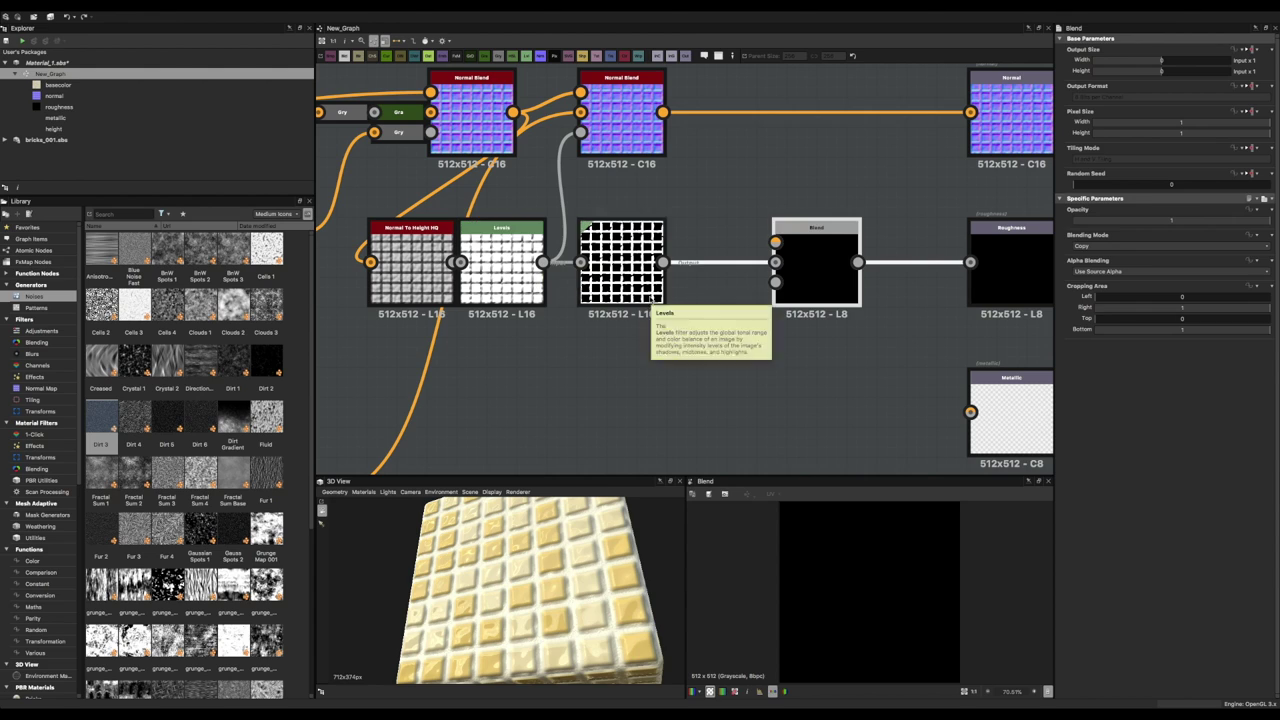
# Duplicate the grout-line Levels with Ctrl+D and connect the copy to the roughness Blend's Opacity.
pyautogui.click(652, 290)
pyautogui.hotkey('ctrl', 'd')
pyautogui.moveTo(690, 262)
pyautogui.mouseDown()
pyautogui.moveTo(622, 382)
pyautogui.moveTo(716, 324)
pyautogui.mouseUp()
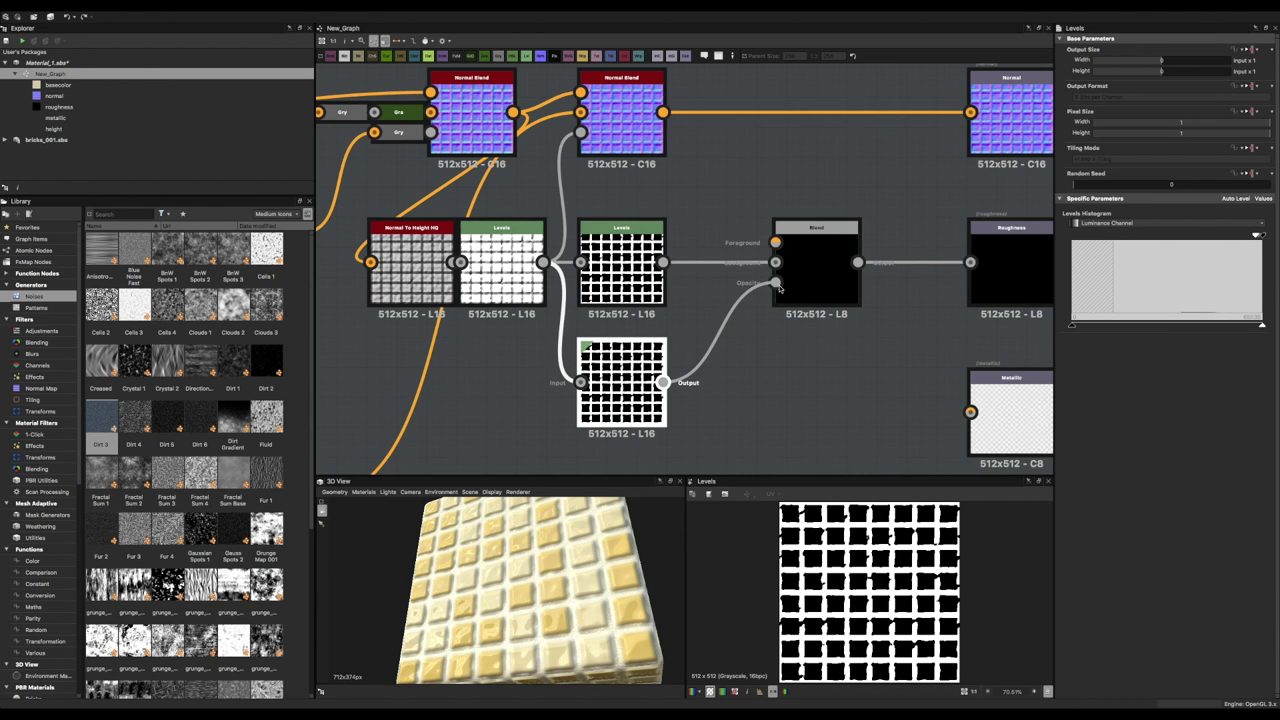
pyautogui.moveTo(780, 288); pyautogui.dragTo(778, 283)
pyautogui.click(594, 415)
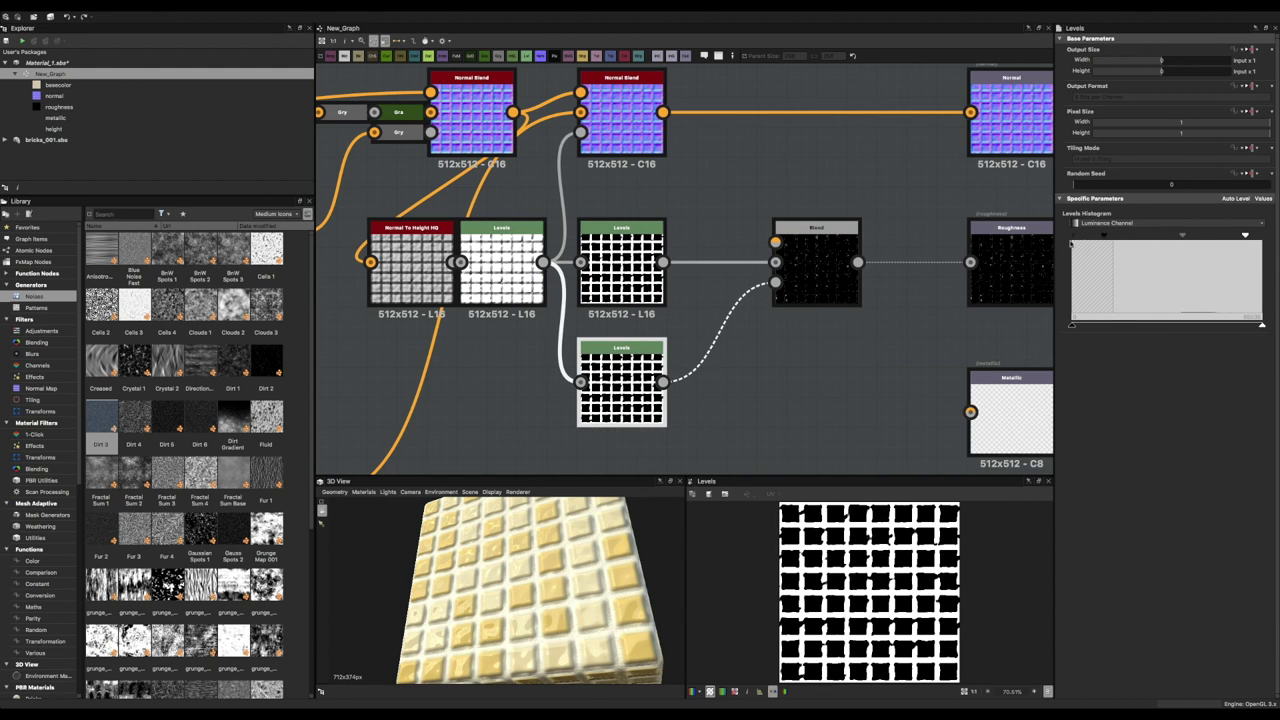
pyautogui.click(806, 290)
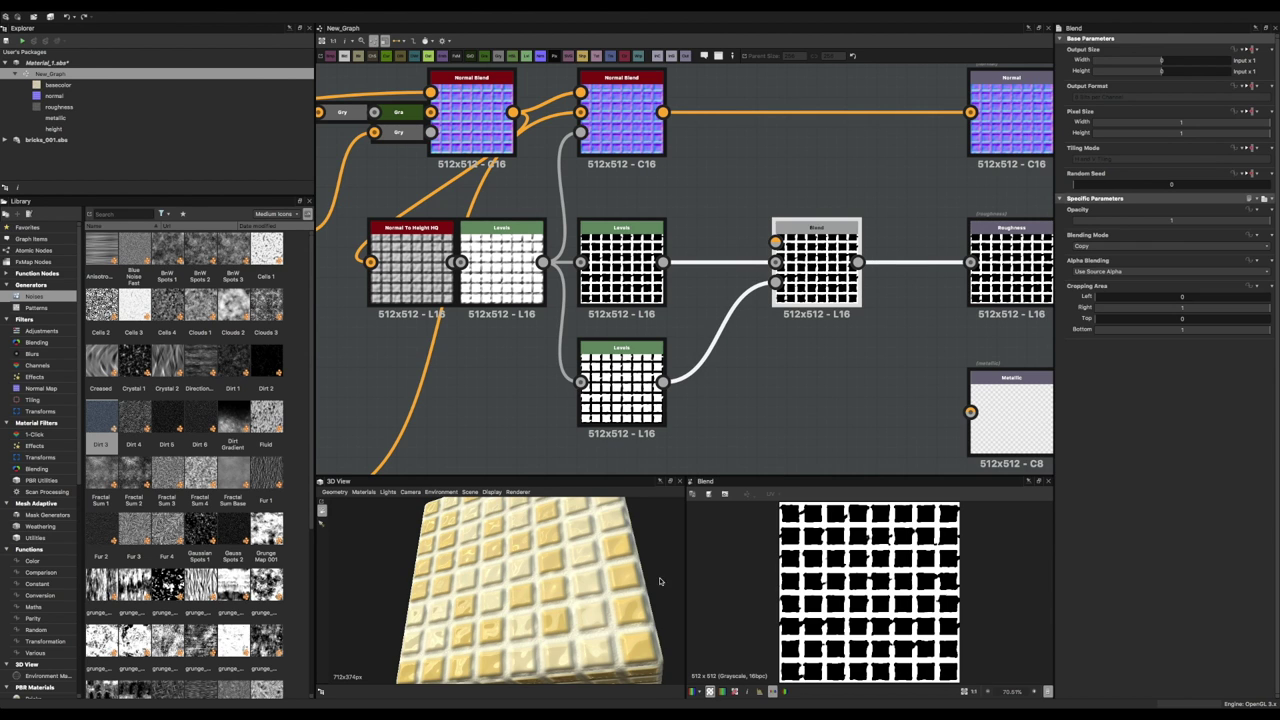
pyautogui.click(650, 395)
pyautogui.scroll(-1, 690, 375)
pyautogui.scroll(-1, 685, 360)
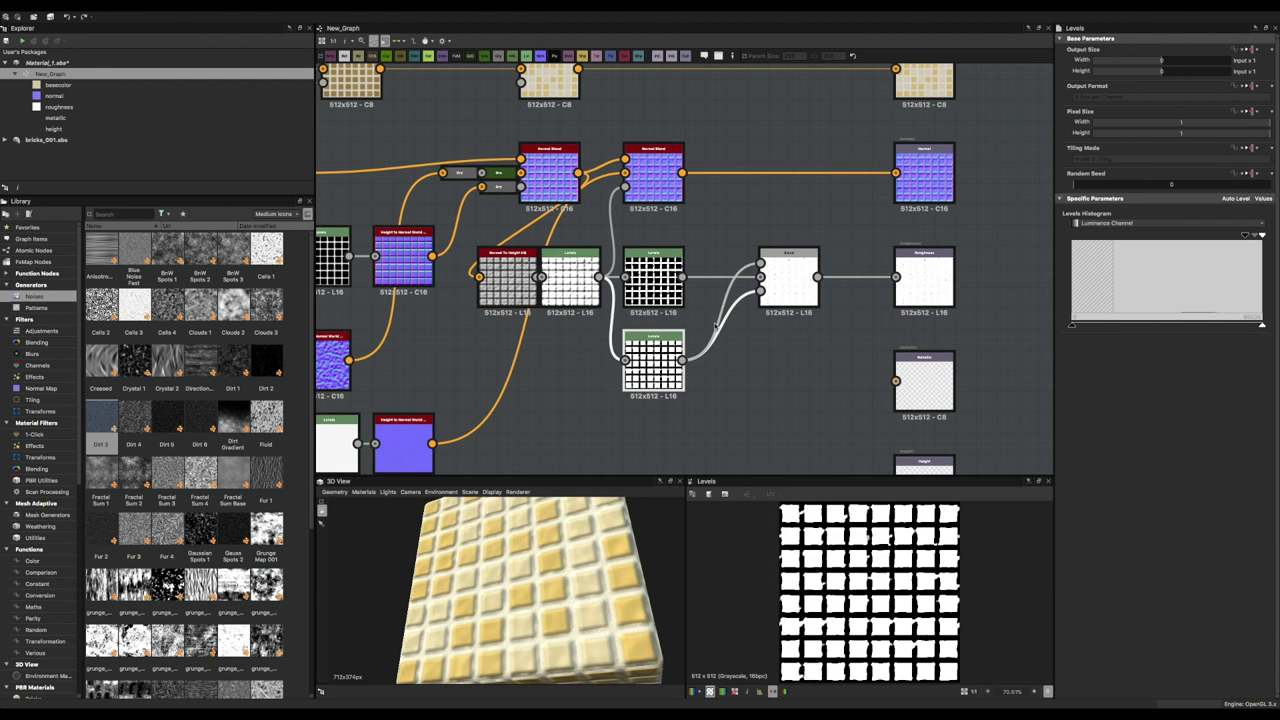
pyautogui.scroll(-2, 610, 315)
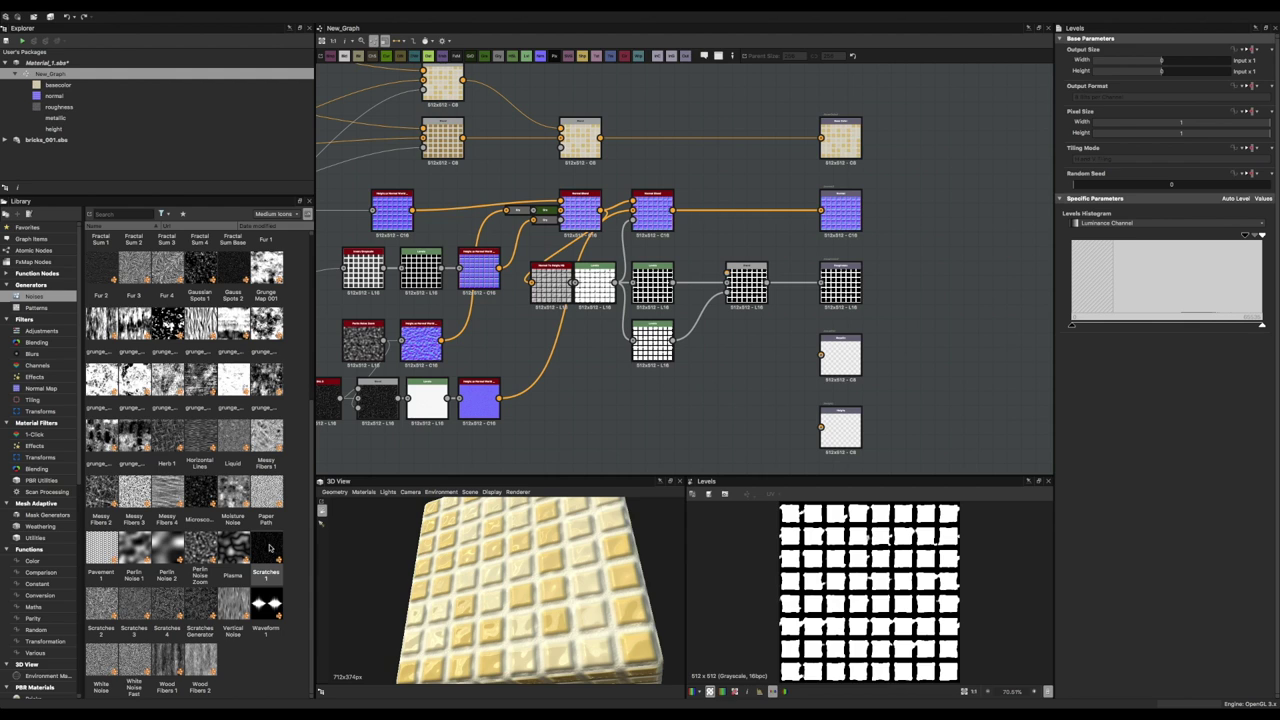
# Add trial Scratches 1 and Cells 3 noises, and make the Cells 2 pattern larger.
pyautogui.moveTo(266, 463); pyautogui.dragTo(588, 425)
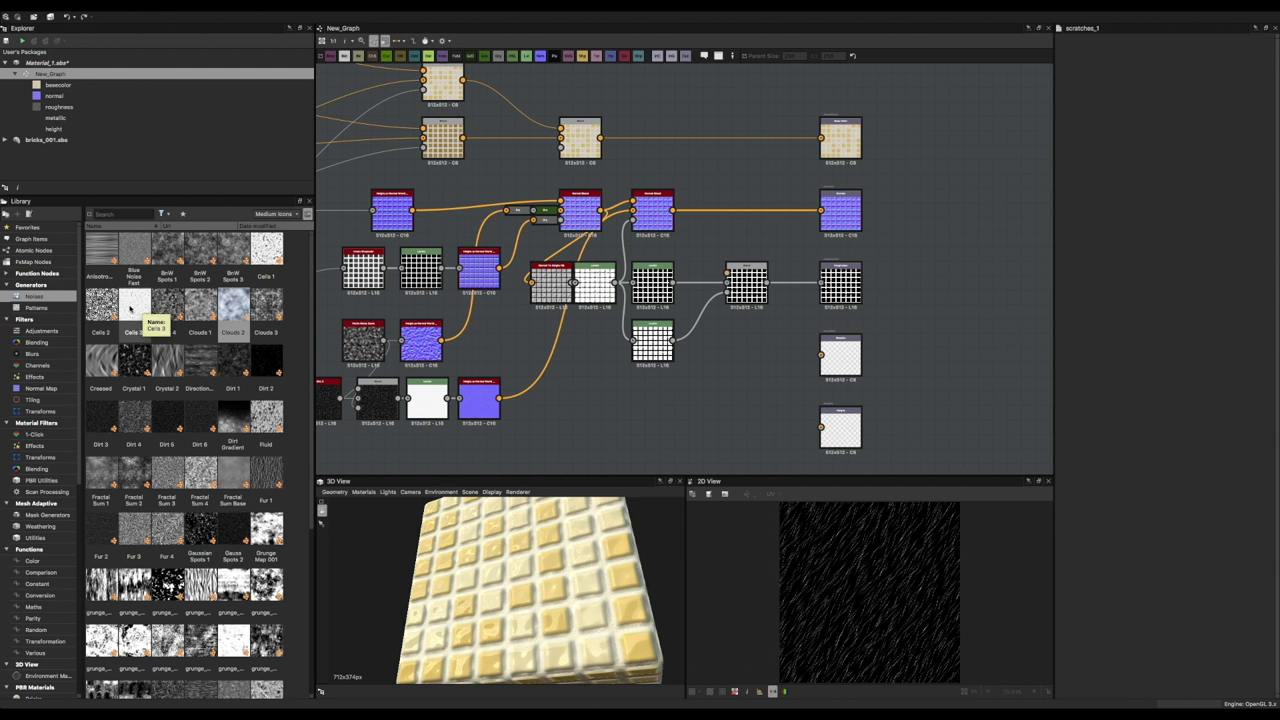
pyautogui.moveTo(131, 310)
pyautogui.mouseDown()
pyautogui.moveTo(645, 398)
pyautogui.moveTo(761, 197)
pyautogui.mouseUp()
pyautogui.scroll(4, 640, 400)
pyautogui.scroll(3, 519, 583)
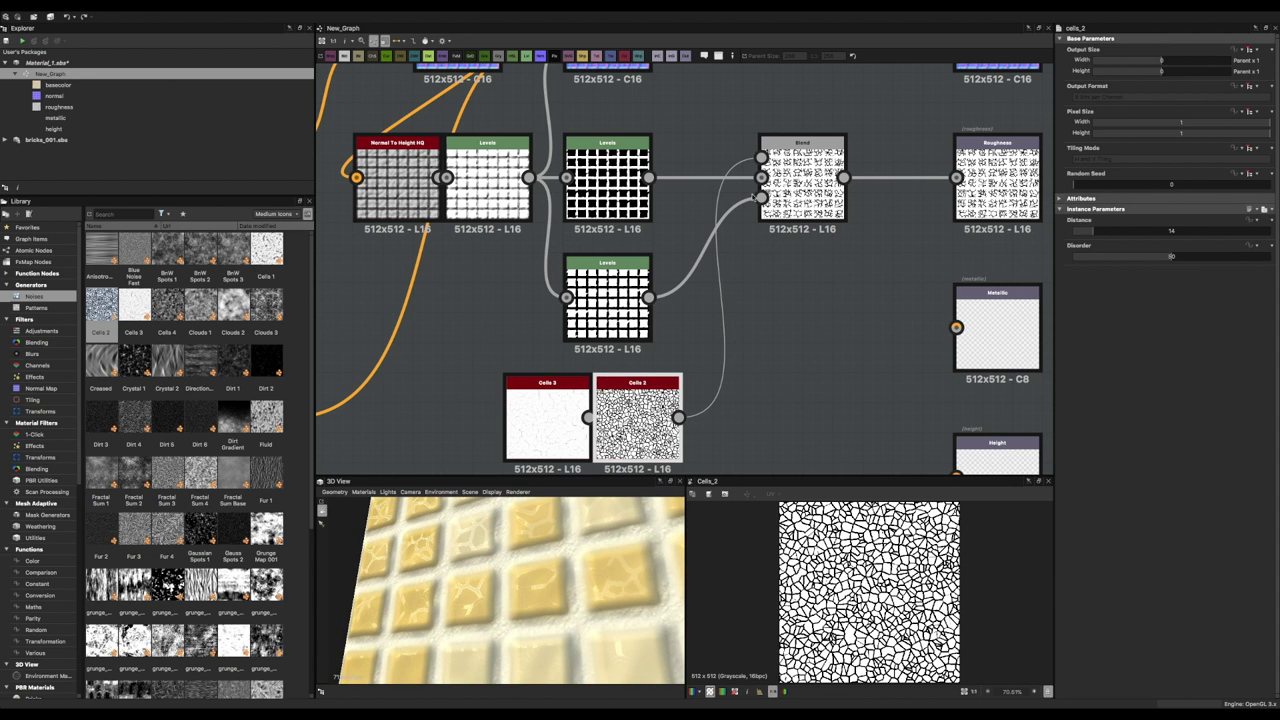
pyautogui.moveTo(1214, 257); pyautogui.dragTo(1110, 257)
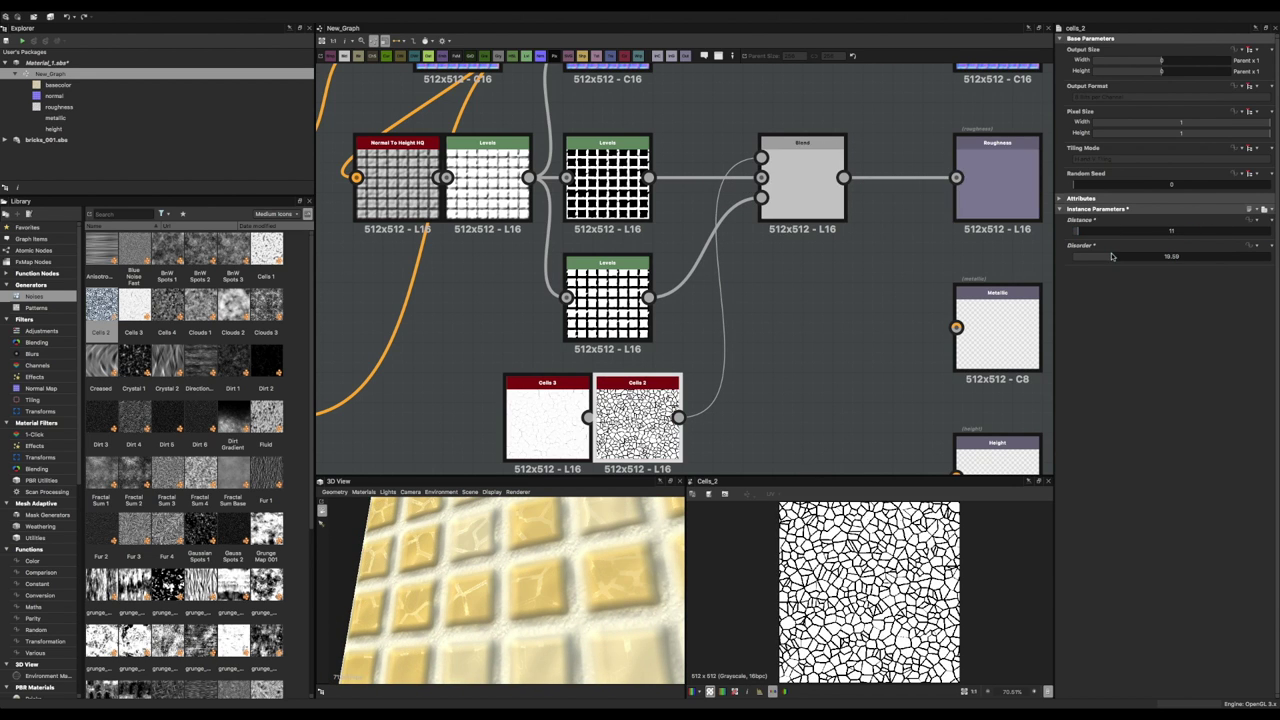
# Rewire the Levels output into the roughness Blend.
pyautogui.click(800, 180)
pyautogui.rightClick(871, 177)
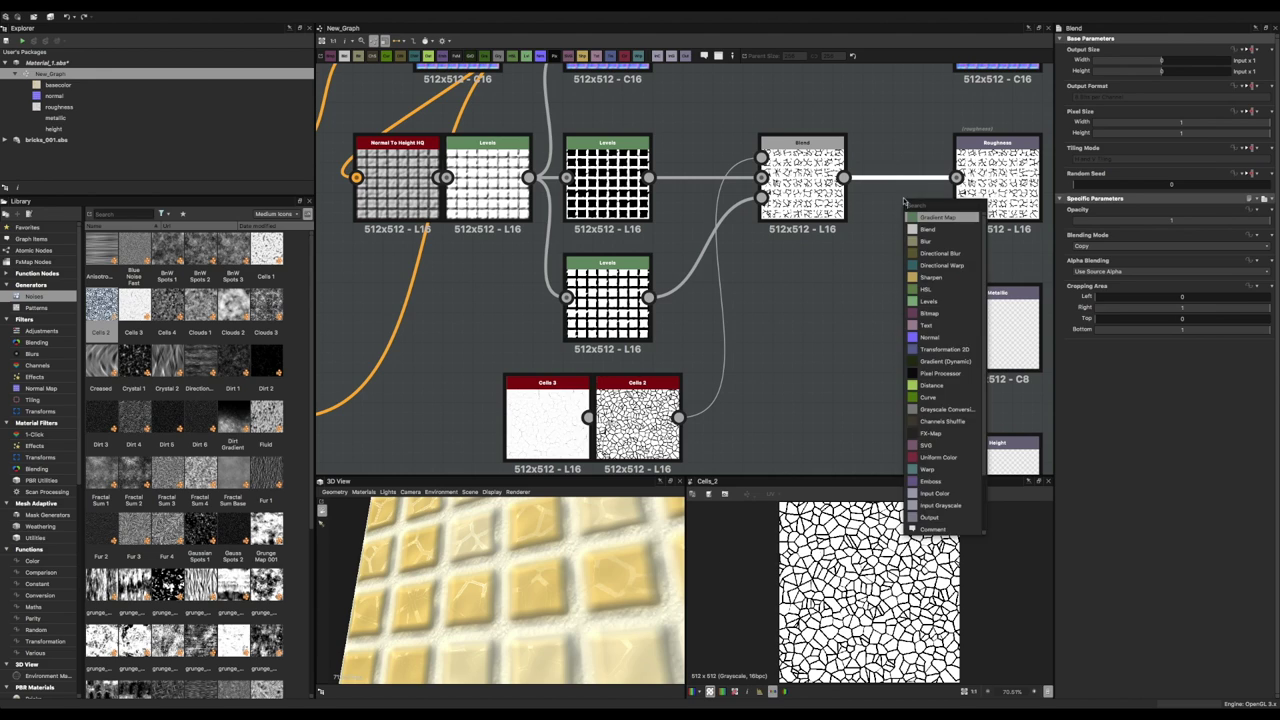
pyautogui.click(725, 340)
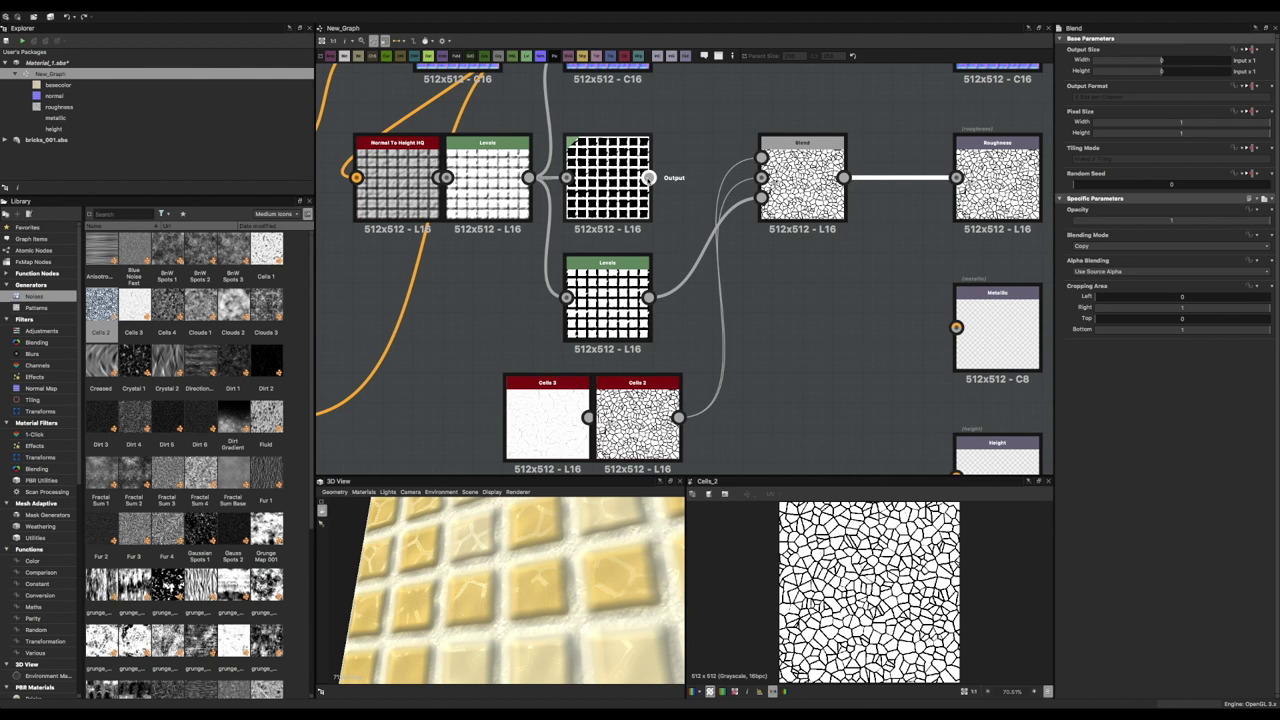
pyautogui.moveTo(649, 178); pyautogui.dragTo(762, 158)
pyautogui.moveTo(520, 580); pyautogui.dragTo(573, 549)
# Delete Cells 2 and wire Cells 3 into the Blend input.
pyautogui.click(712, 368)
pyautogui.press('Delete')
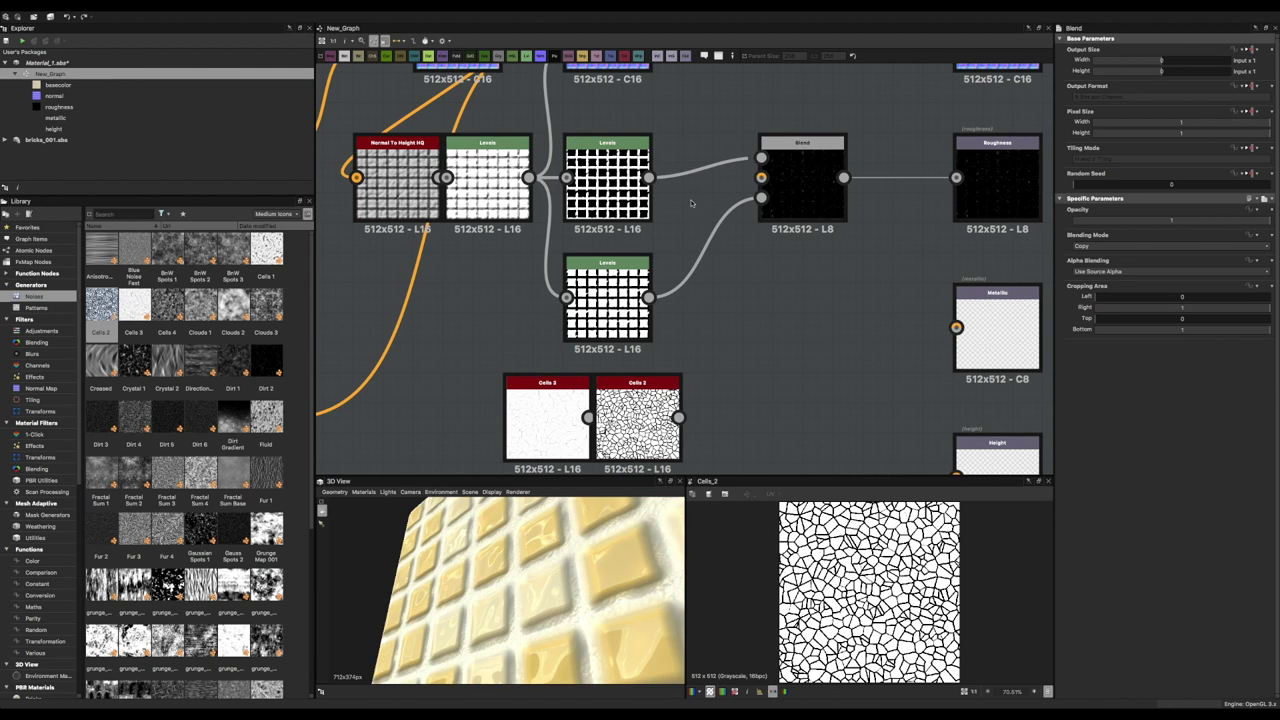
pyautogui.moveTo(588, 417); pyautogui.dragTo(761, 197)
pyautogui.click(637, 420)
pyautogui.press('Delete')
# Insert an Invert Grayscale after Cells 3 and wire it into the Blend.
pyautogui.moveTo(547, 417); pyautogui.dragTo(607, 417)
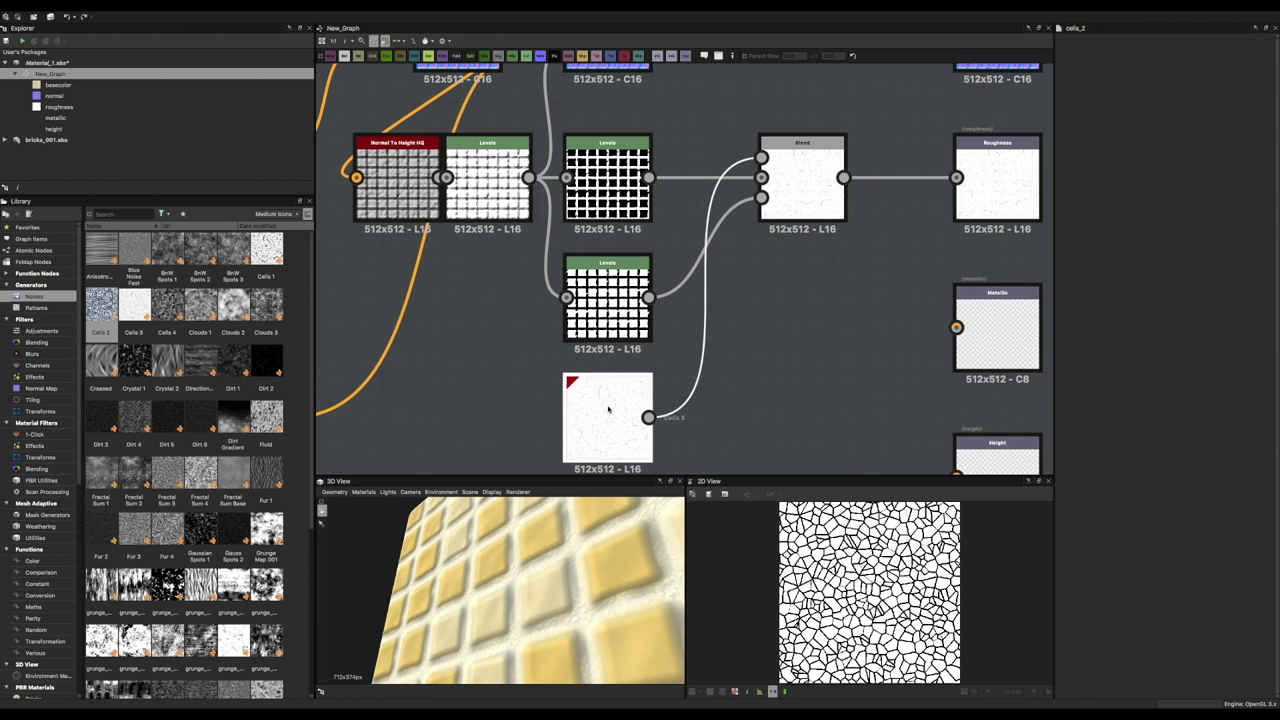
pyautogui.doubleClick(607, 420)
pyautogui.press('space')
pyautogui.click(745, 426)
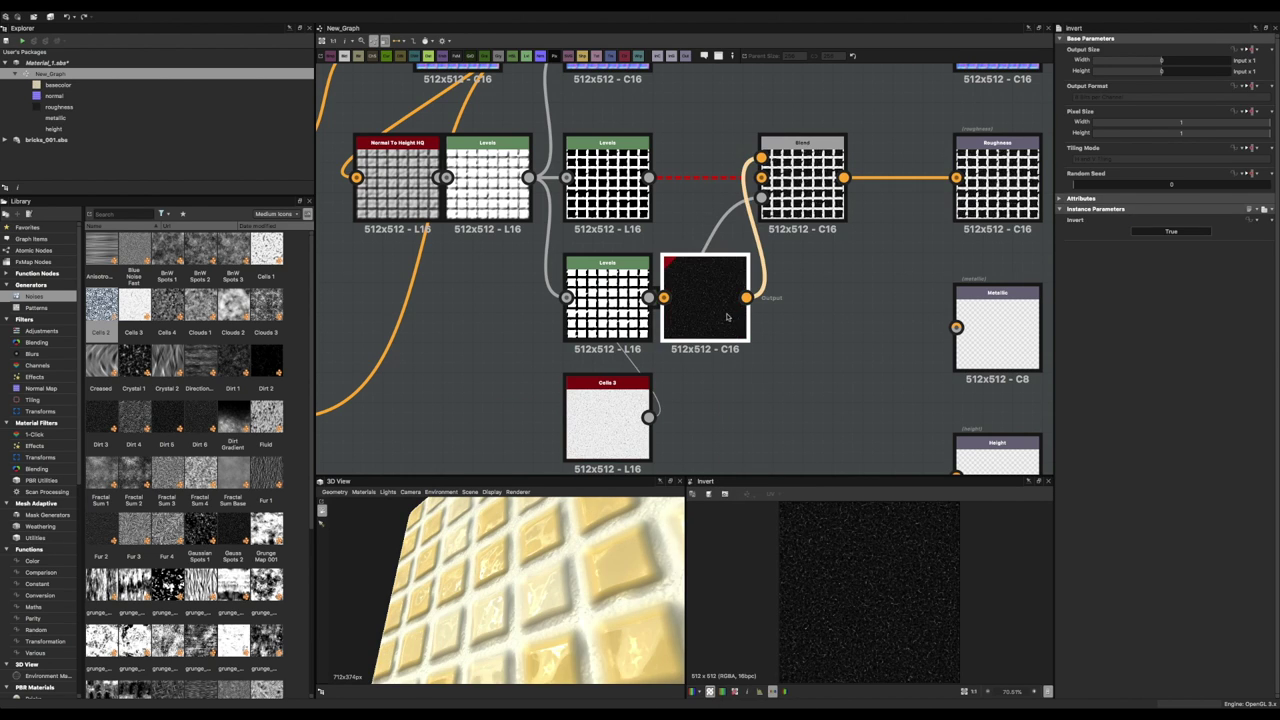
pyautogui.hotkey('ctrl', 'z')
pyautogui.press('space')
pyautogui.click(850, 432)
pyautogui.moveTo(705, 297); pyautogui.dragTo(728, 418)
# Delete Cells 3 and connect a BnW Spots 2 noise into Invert Grayscale.
pyautogui.doubleClick(607, 420)
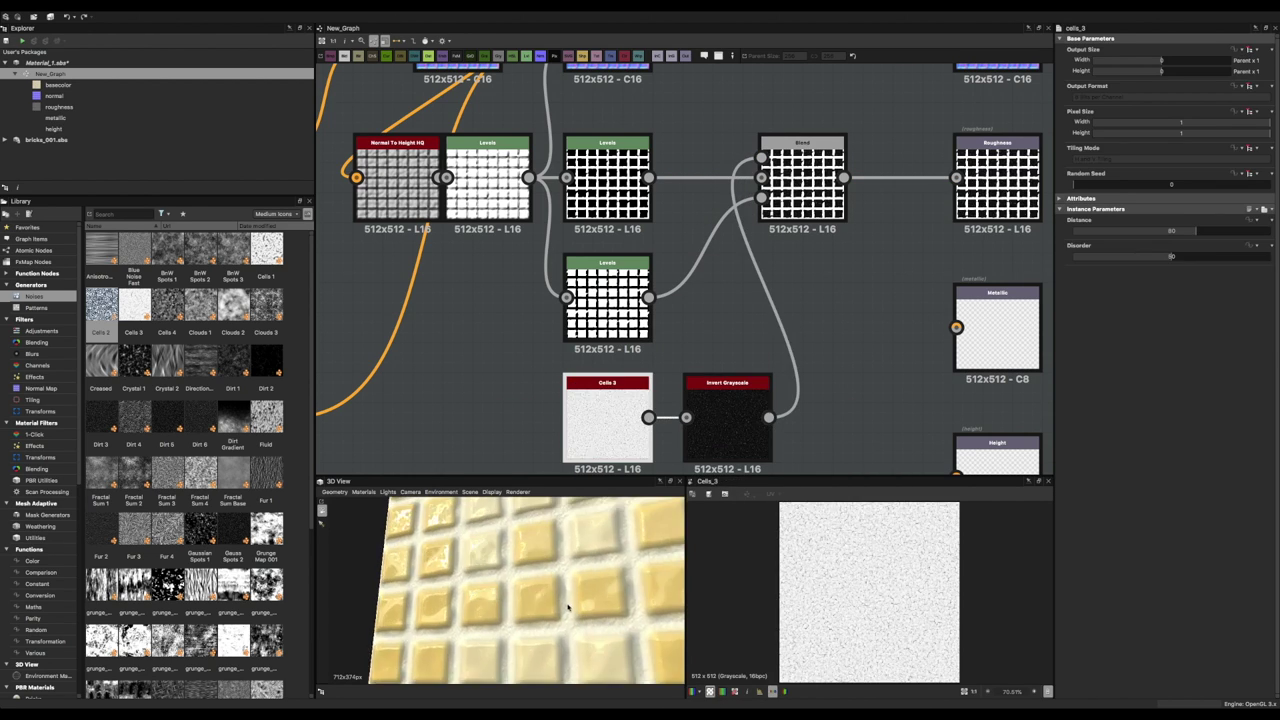
pyautogui.moveTo(569, 609)
pyautogui.mouseDown()
pyautogui.moveTo(546, 563)
pyautogui.moveTo(554, 608)
pyautogui.moveTo(569, 580)
pyautogui.mouseUp()
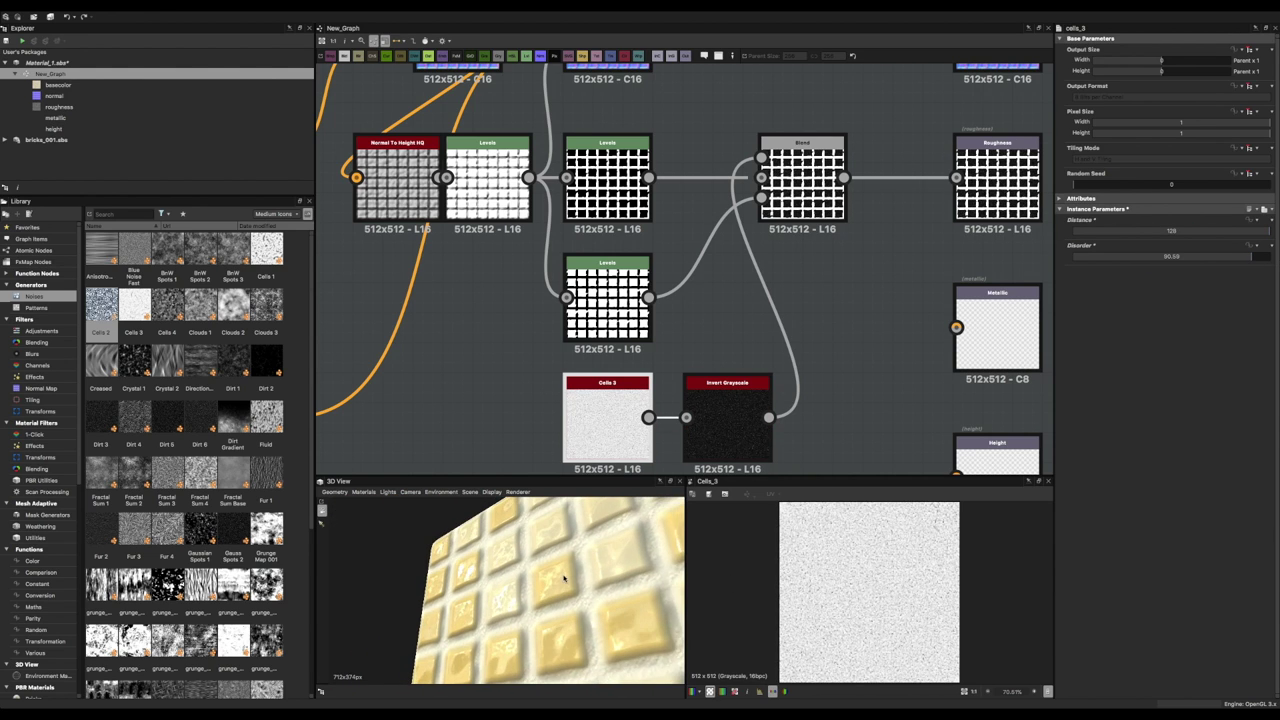
pyautogui.press('Delete')
pyautogui.moveTo(199, 252); pyautogui.dragTo(577, 418)
pyautogui.moveTo(560, 600)
pyautogui.mouseDown()
pyautogui.moveTo(580, 623)
pyautogui.moveTo(463, 565)
pyautogui.moveTo(440, 590)
pyautogui.mouseUp()
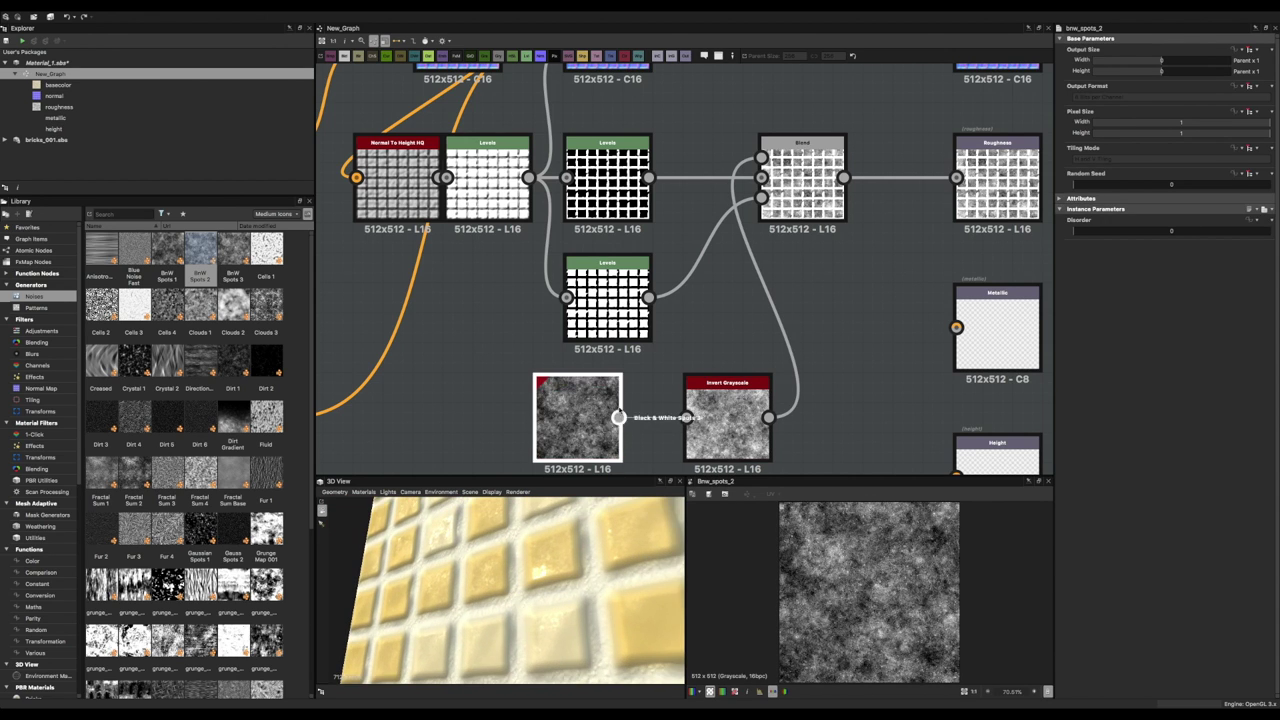
# Insert a Levels node between BnW Spots 2 and Invert Grayscale and adjust its input levels.
pyautogui.rightClick(637, 405)
pyautogui.click(680, 400)
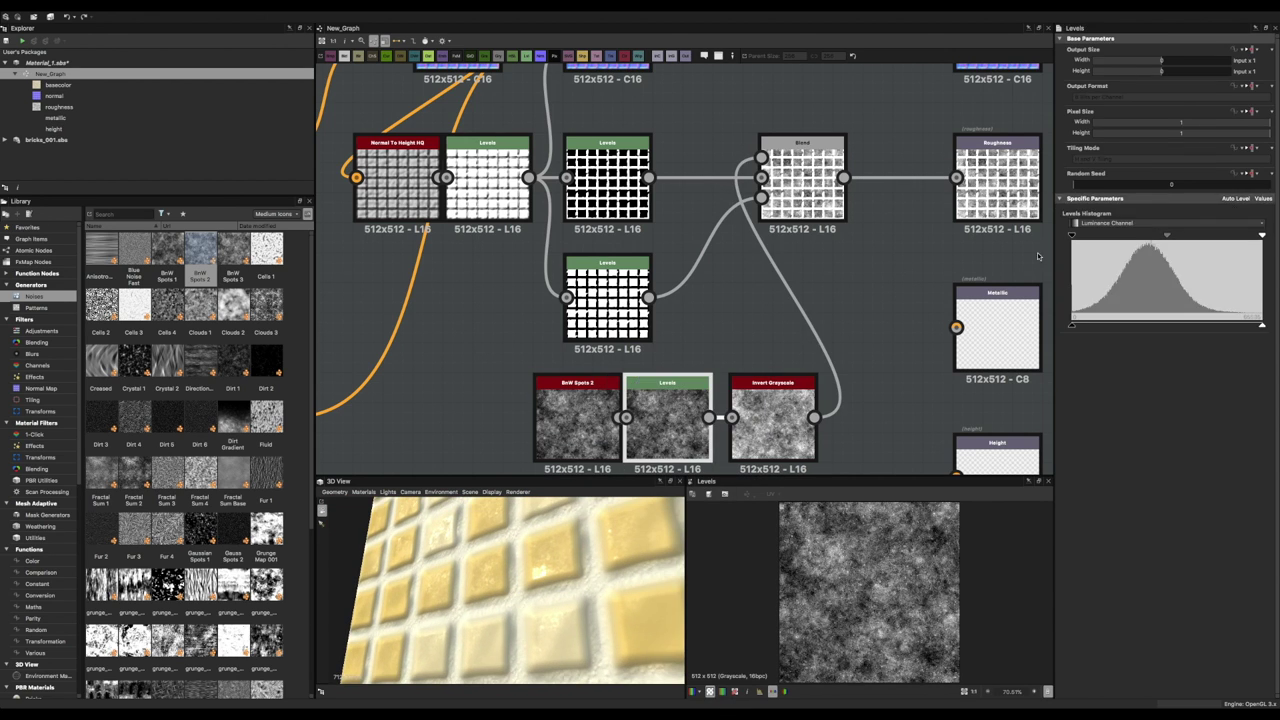
pyautogui.moveTo(1118, 236); pyautogui.dragTo(1262, 236)
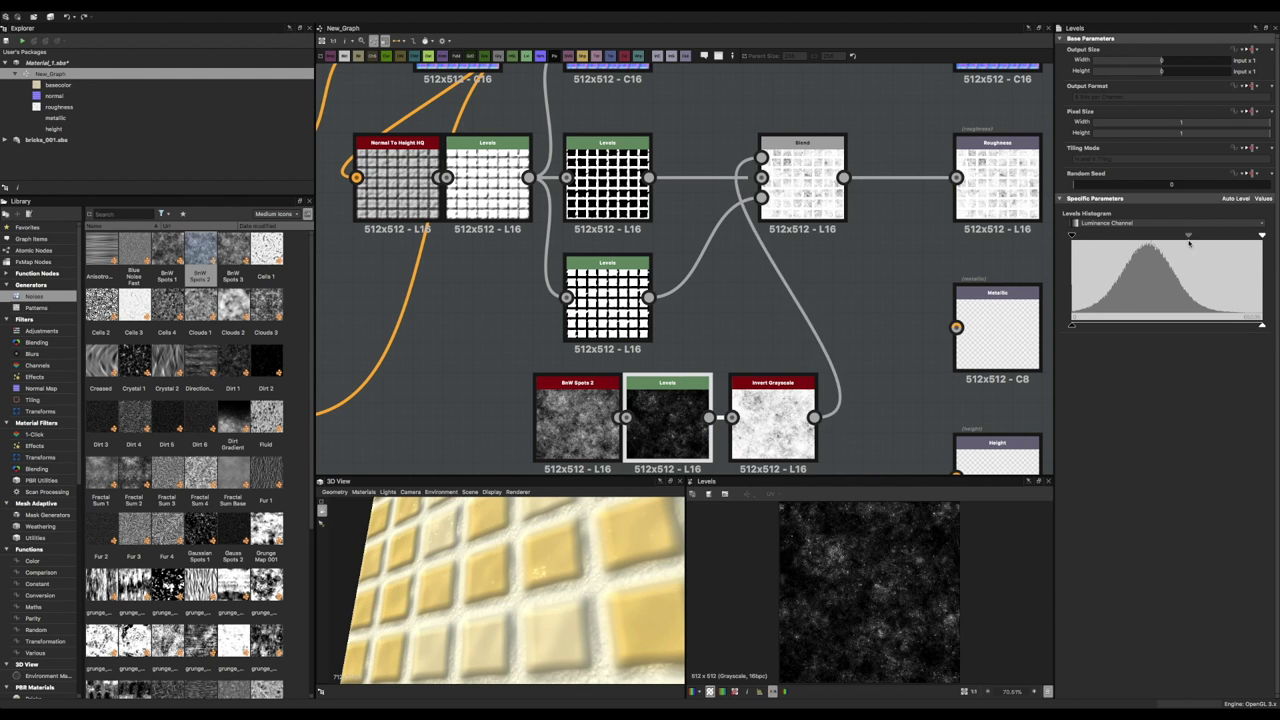
pyautogui.moveTo(1072, 236); pyautogui.dragTo(1087, 236)
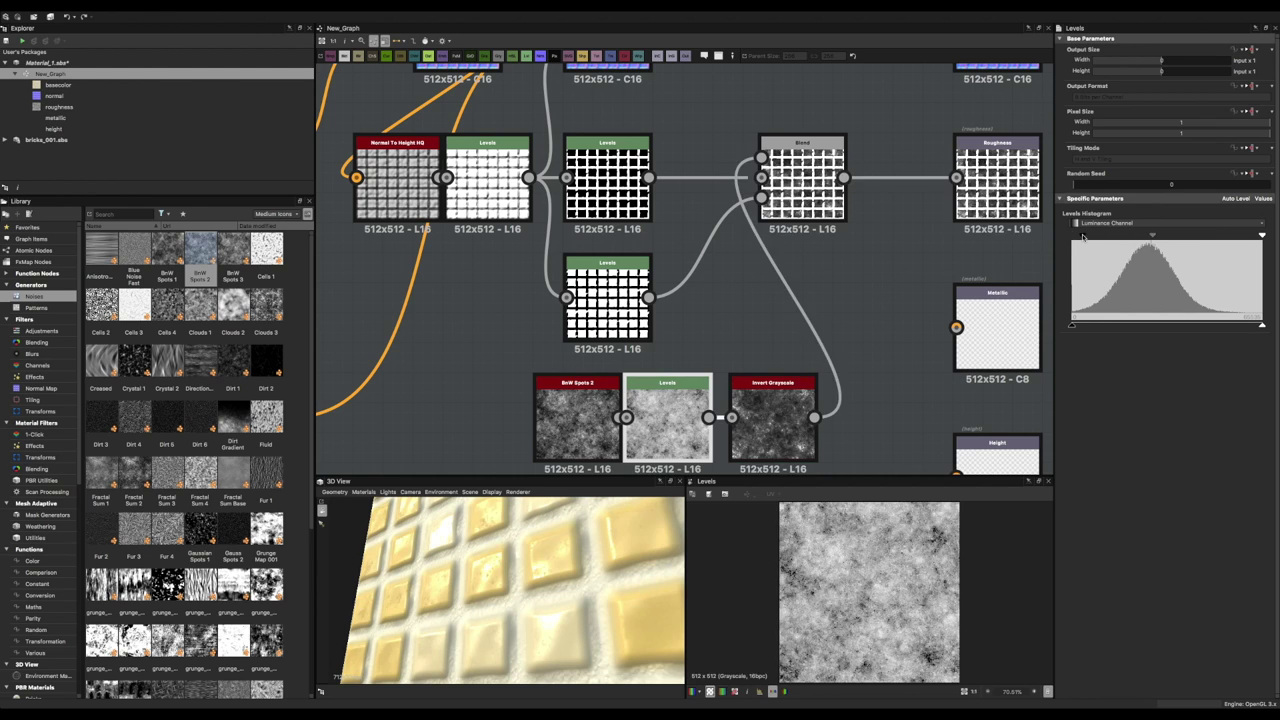
pyautogui.moveTo(1147, 237); pyautogui.dragTo(1157, 237)
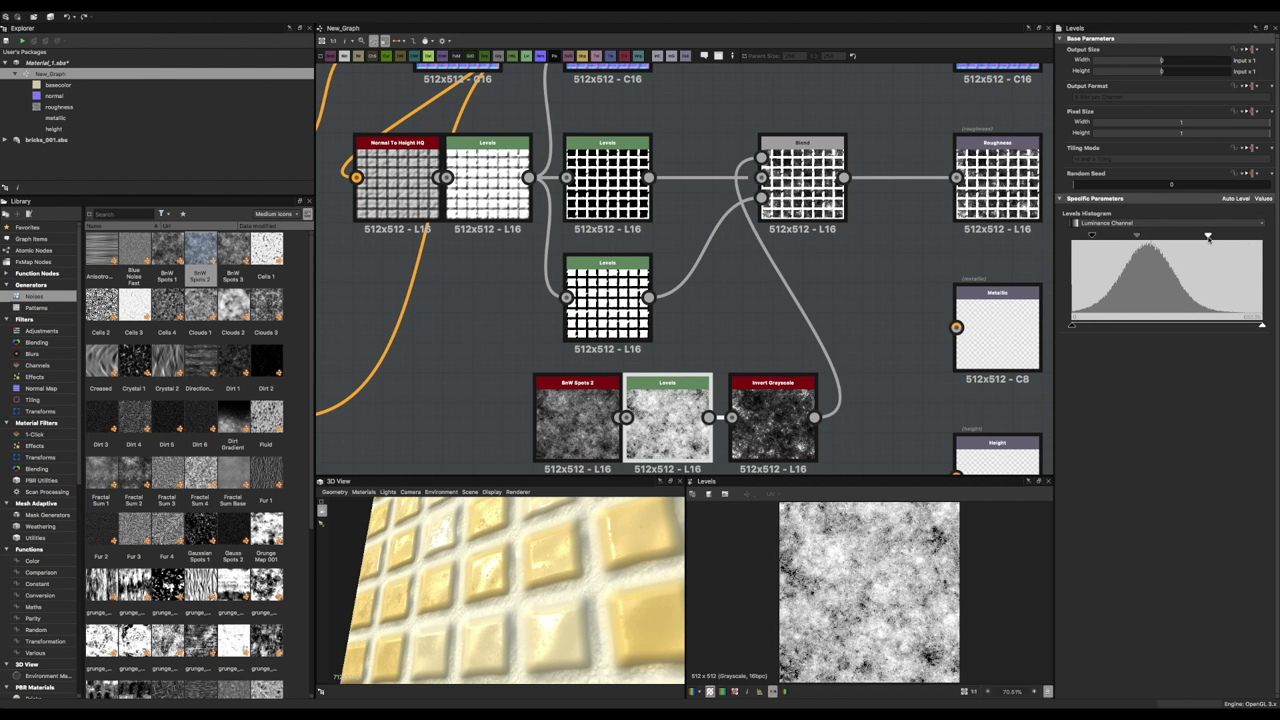
pyautogui.moveTo(560, 560)
pyautogui.mouseDown()
pyautogui.moveTo(600, 575)
pyautogui.moveTo(442, 595)
pyautogui.moveTo(580, 560)
pyautogui.mouseUp()
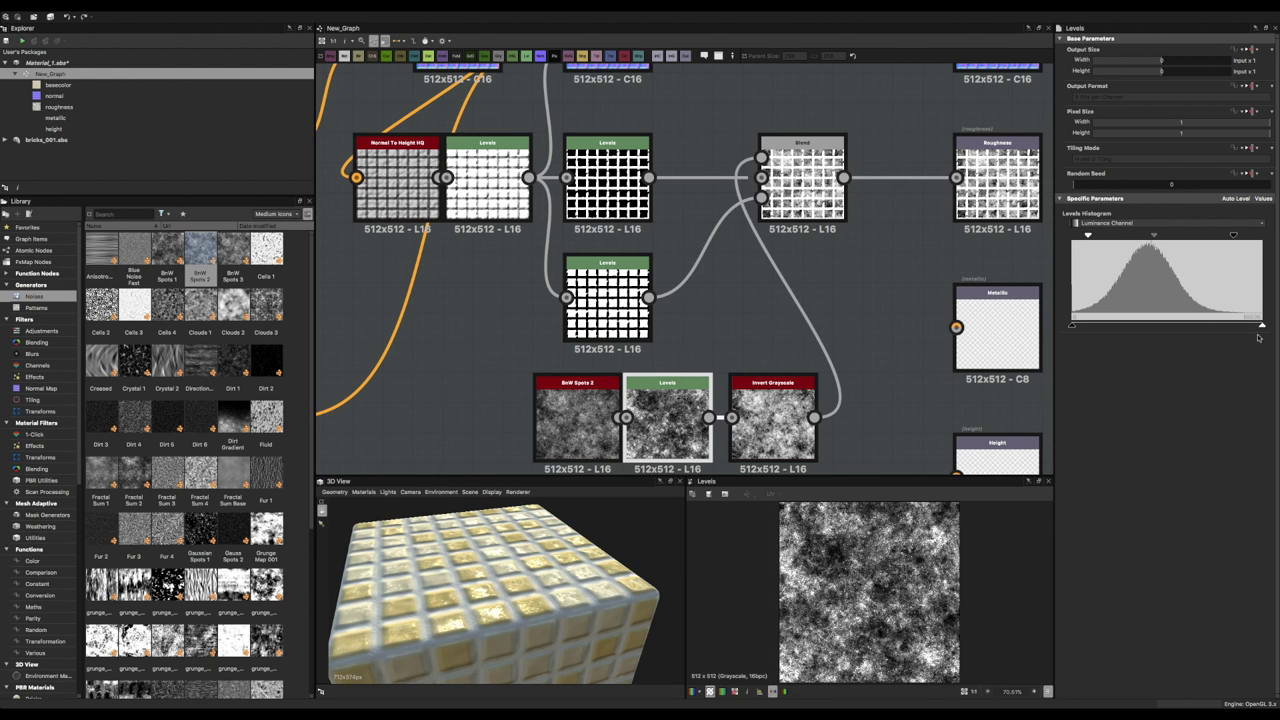
# Narrow the spot mask's Levels output range, raising the minimum and lowering the maximum.
pyautogui.moveTo(1278, 323); pyautogui.dragTo(1262, 325)
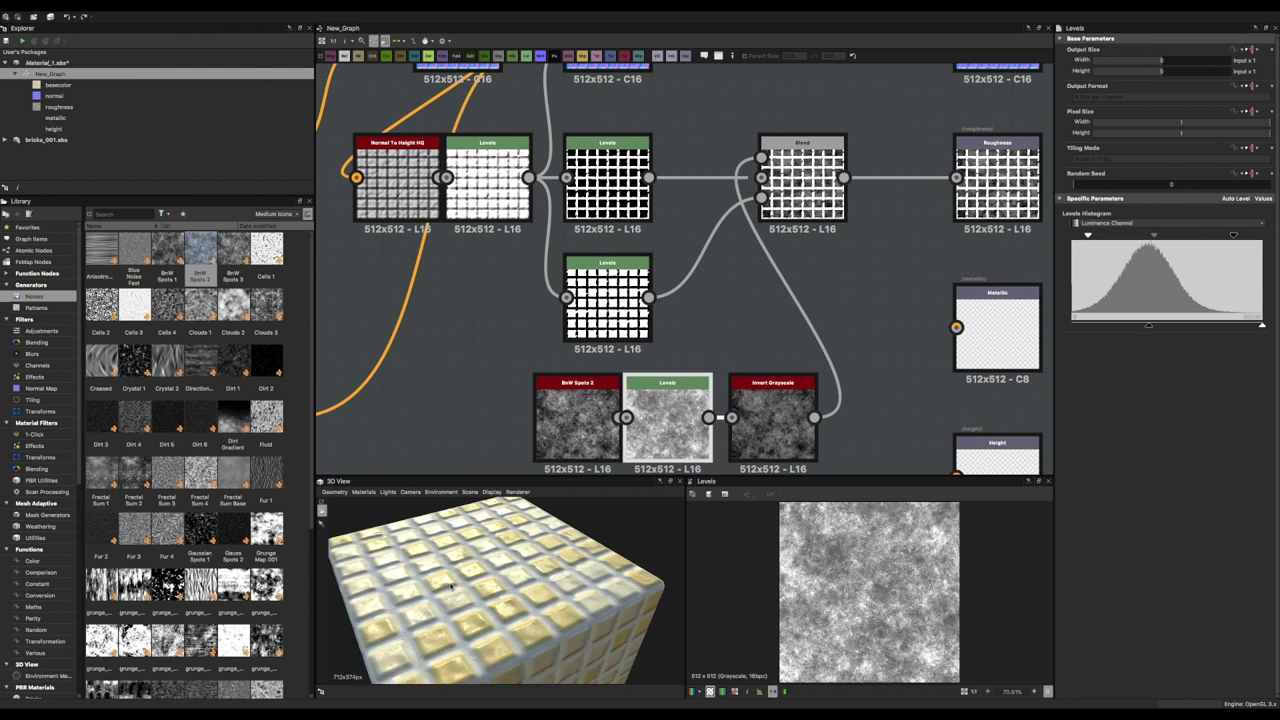
pyautogui.moveTo(480, 565); pyautogui.dragTo(445, 592)
pyautogui.scroll(5, 445, 592)
pyautogui.scroll(3, 480, 600)
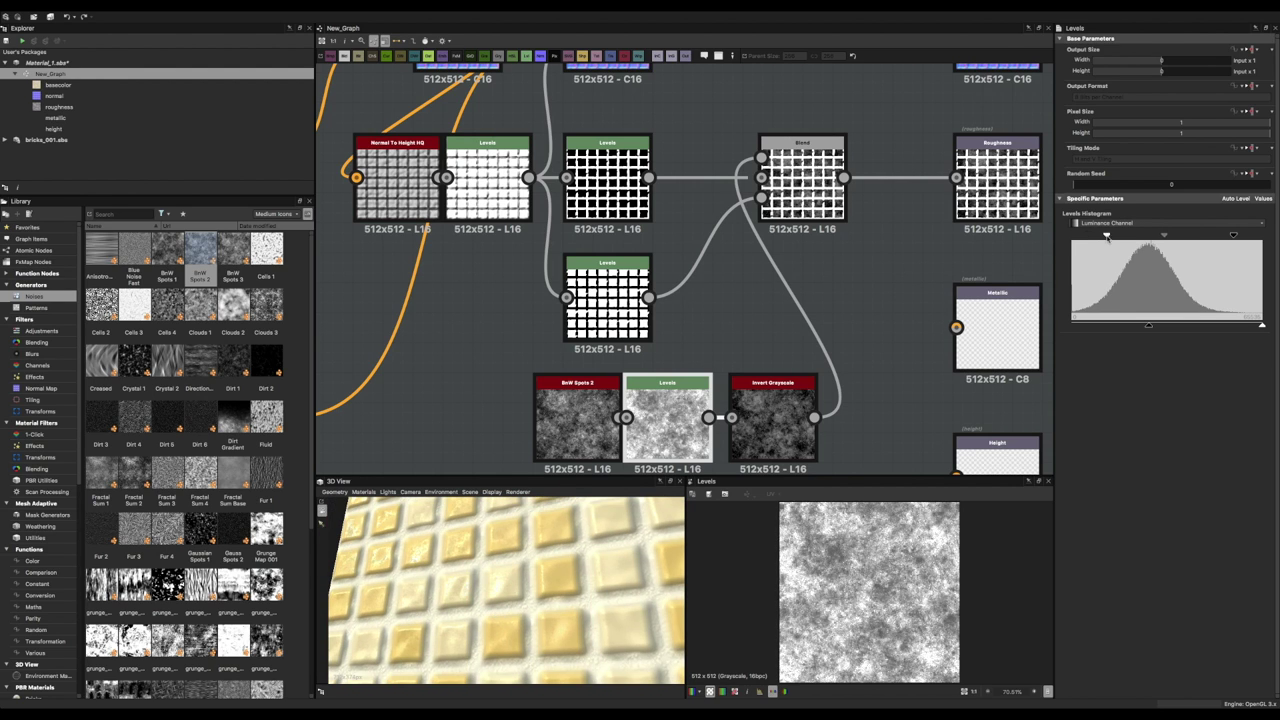
pyautogui.moveTo(1153, 236); pyautogui.dragTo(1157, 245)
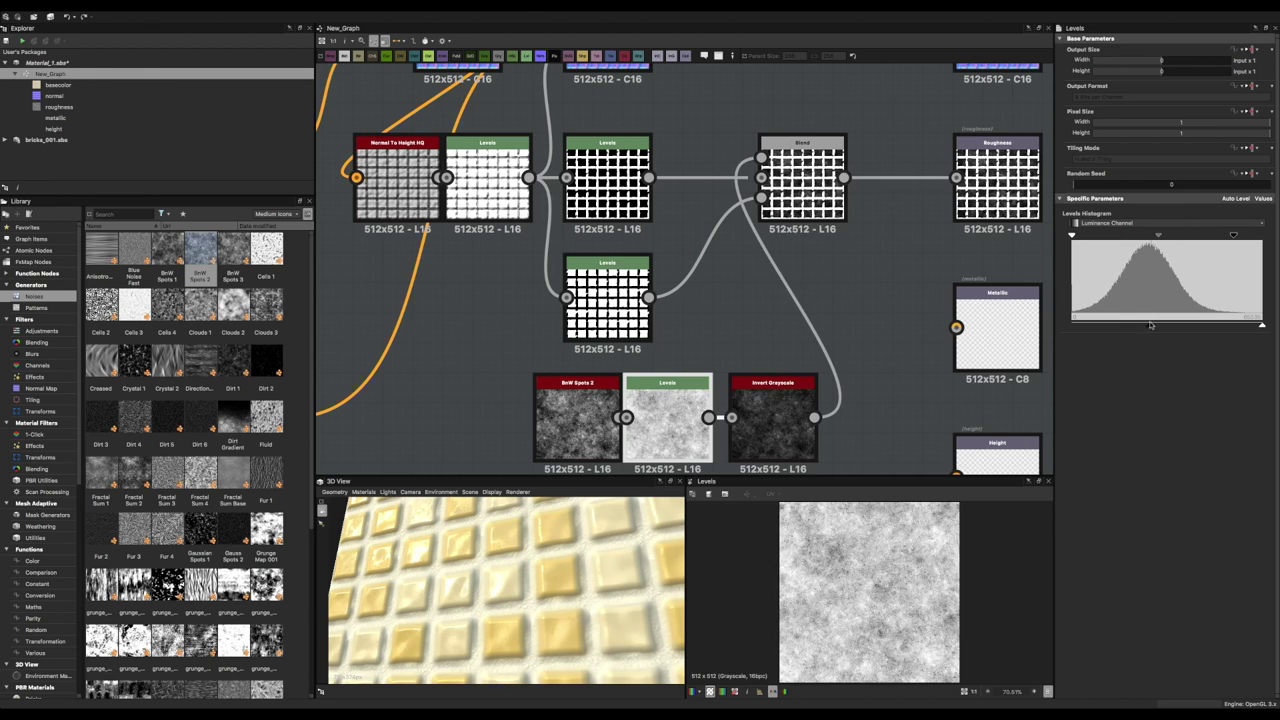
pyautogui.moveTo(1148, 325)
pyautogui.mouseDown()
pyautogui.moveTo(1162, 336)
pyautogui.moveTo(1193, 326)
pyautogui.mouseUp()
pyautogui.moveTo(560, 600)
pyautogui.mouseDown()
pyautogui.moveTo(531, 569)
pyautogui.moveTo(536, 606)
pyautogui.moveTo(500, 590)
pyautogui.mouseUp()
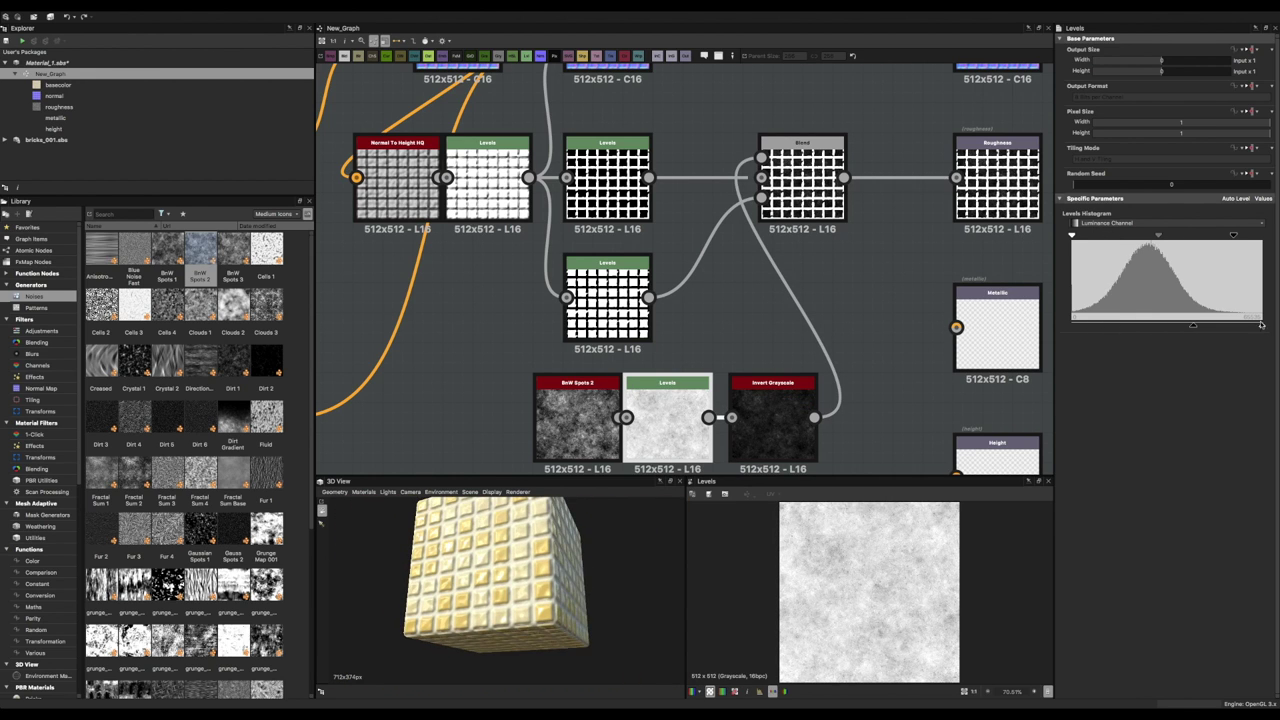
pyautogui.moveTo(1262, 326)
pyautogui.mouseDown()
pyautogui.moveTo(1219, 326)
pyautogui.moveTo(1278, 337)
pyautogui.mouseUp()
pyautogui.moveTo(1196, 329); pyautogui.dragTo(1103, 326)
pyautogui.moveTo(1260, 326); pyautogui.dragTo(1237, 326)
pyautogui.scroll(3, 479, 583)
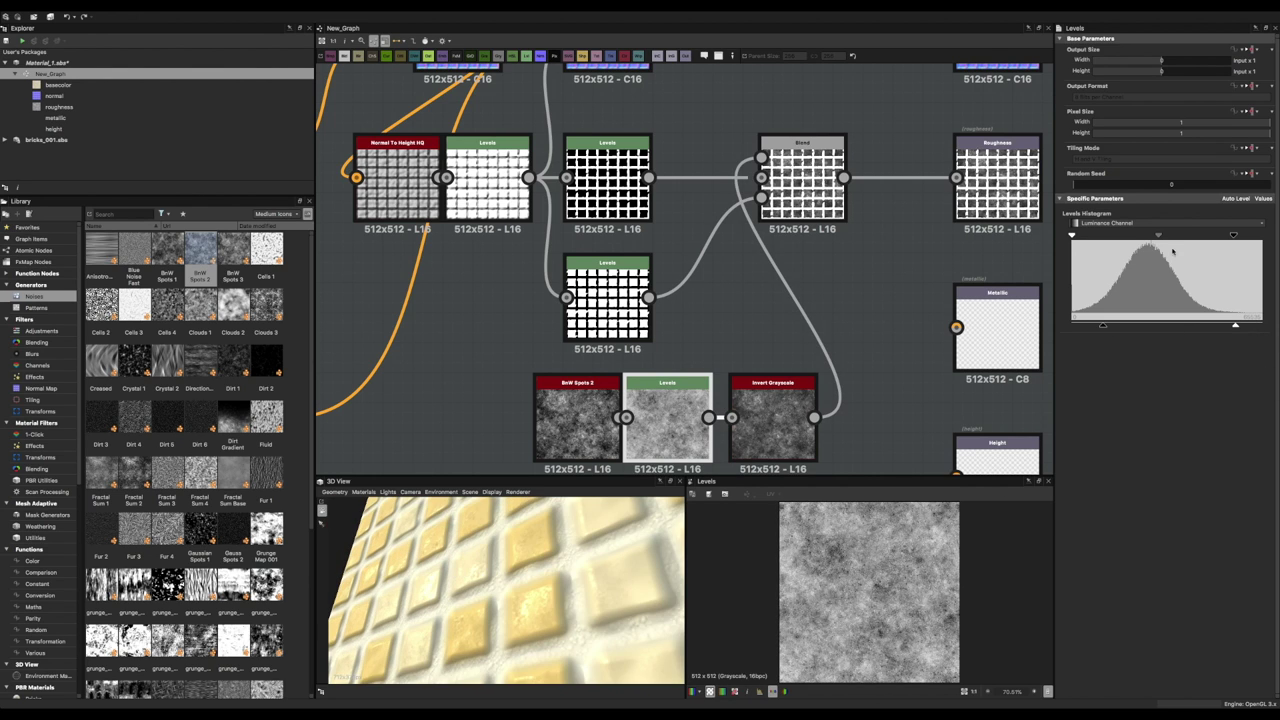
# Set BnW Spots 2 Disorder to 73.79 and move the node left.
pyautogui.rightClick(577, 421)
pyautogui.moveTo(1080, 231); pyautogui.dragTo(1218, 231)
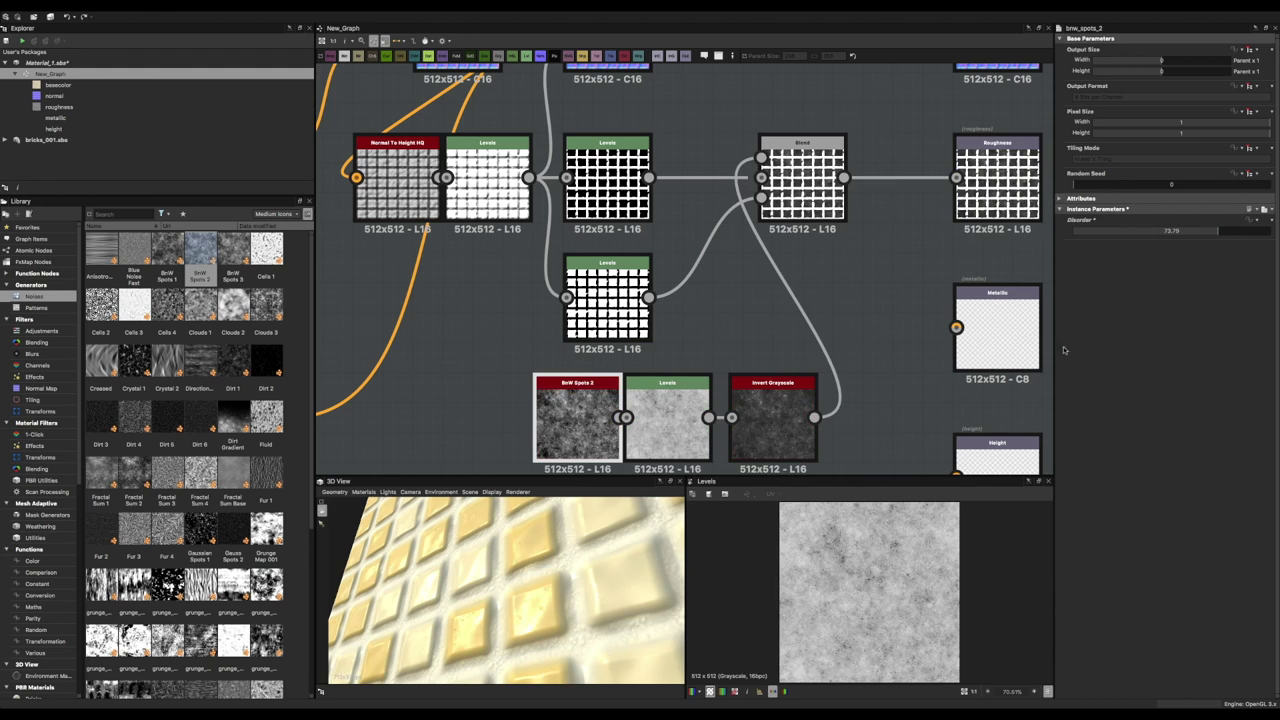
pyautogui.moveTo(577, 420); pyautogui.dragTo(459, 414)
pyautogui.scroll(-3, 462, 413)
# Add a Blend node after BnW Spots 2 and wire a Cells 3 pattern into it.
pyautogui.moveTo(466, 428); pyautogui.dragTo(583, 363, button='middle')
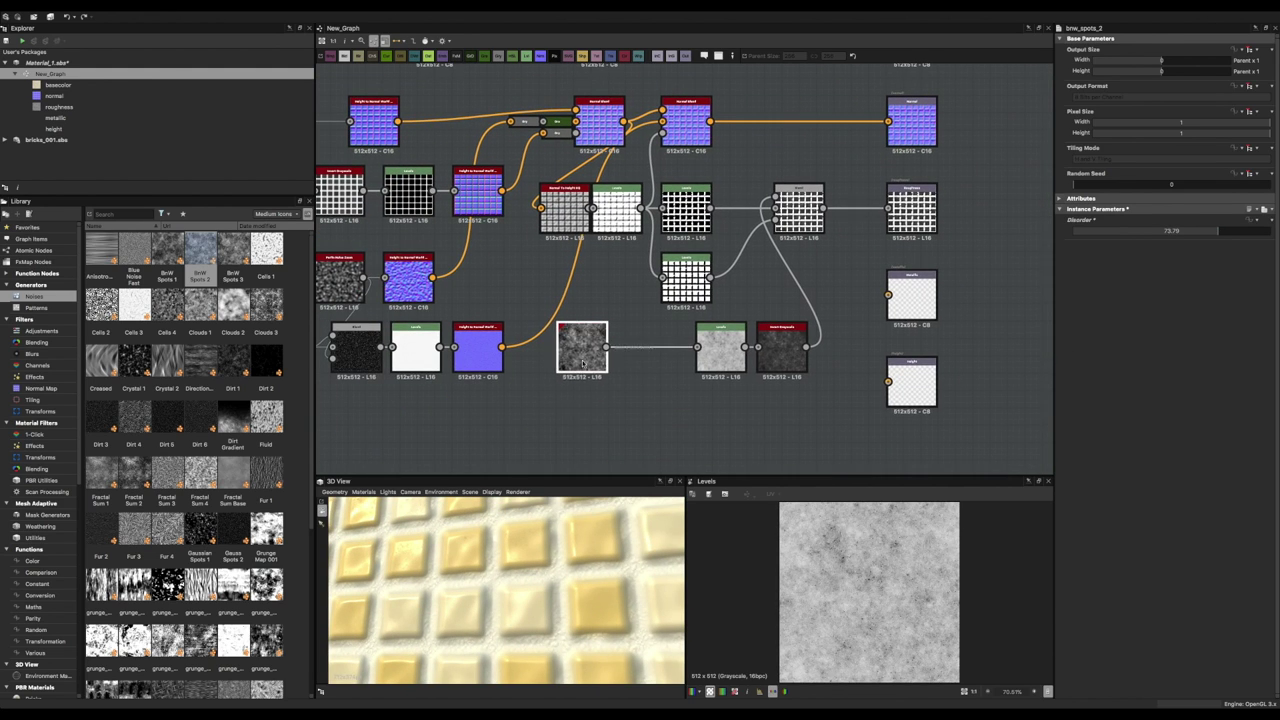
pyautogui.press('space')
pyautogui.write('blend')
pyautogui.press('Return')
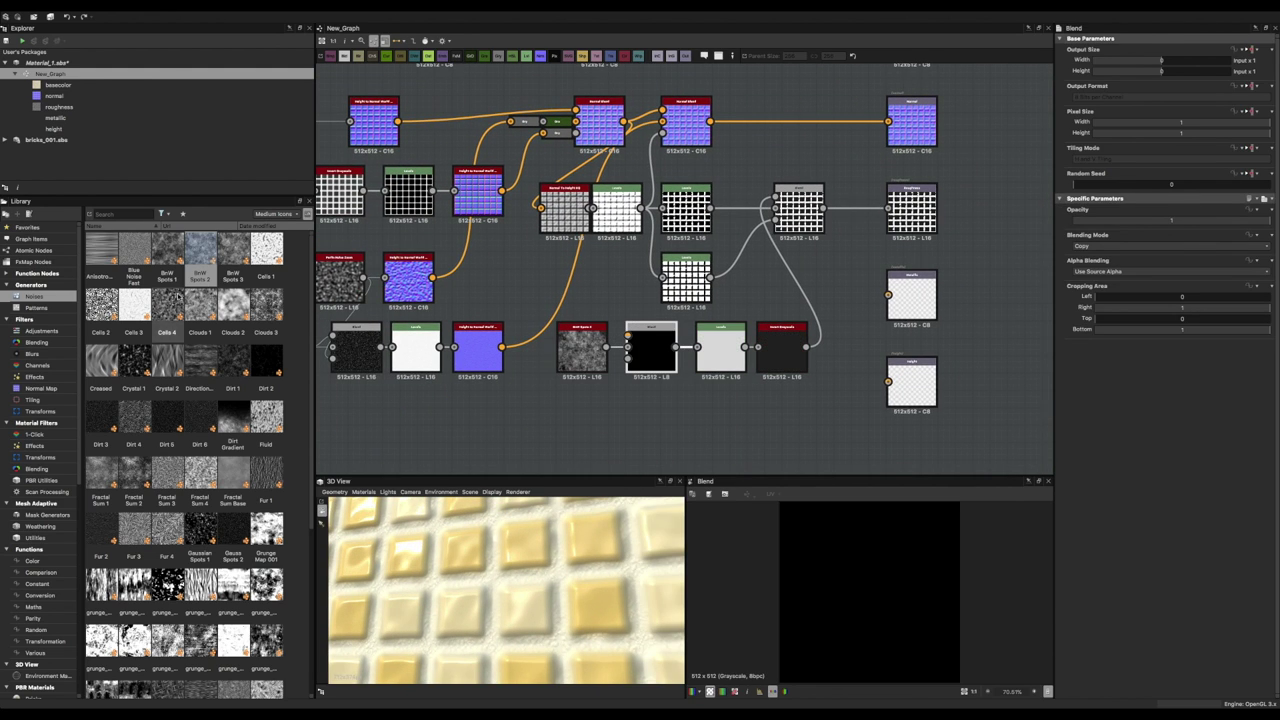
pyautogui.moveTo(509, 424)
pyautogui.mouseDown()
pyautogui.moveTo(565, 418)
pyautogui.moveTo(628, 357)
pyautogui.mouseUp()
pyautogui.click(720, 350)
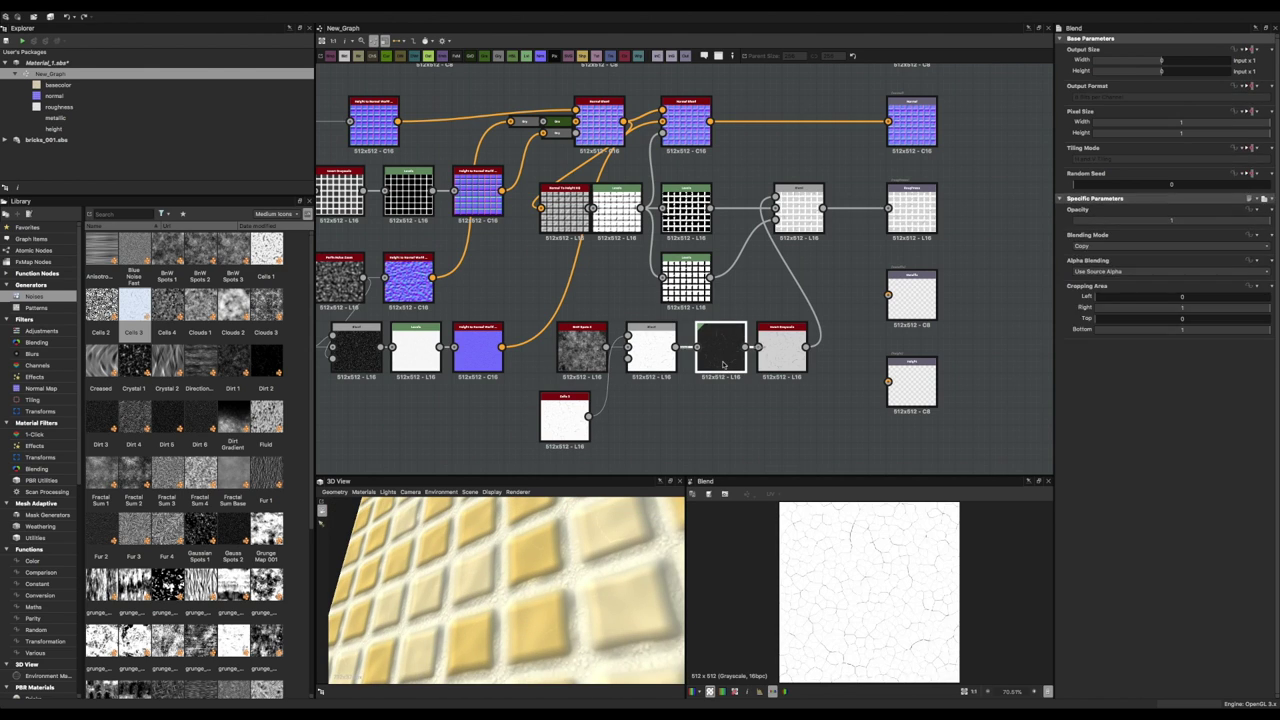
pyautogui.click(646, 365)
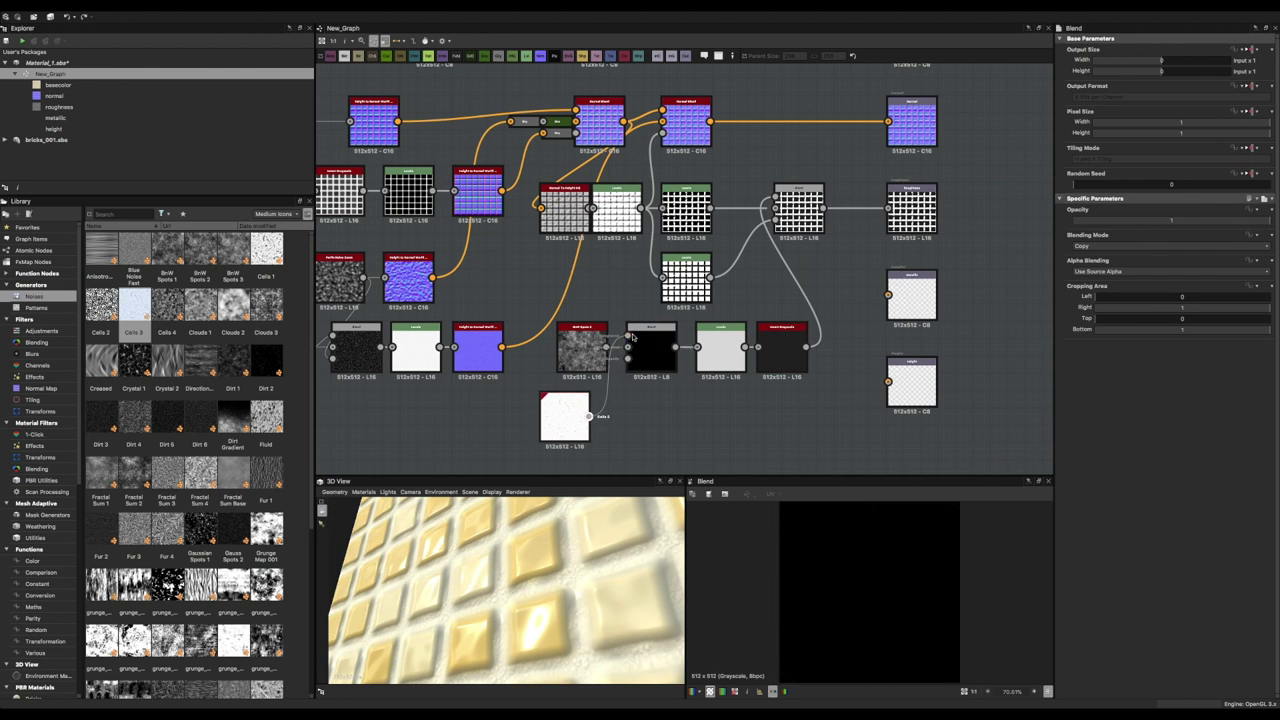
pyautogui.moveTo(632, 338); pyautogui.dragTo(597, 402)
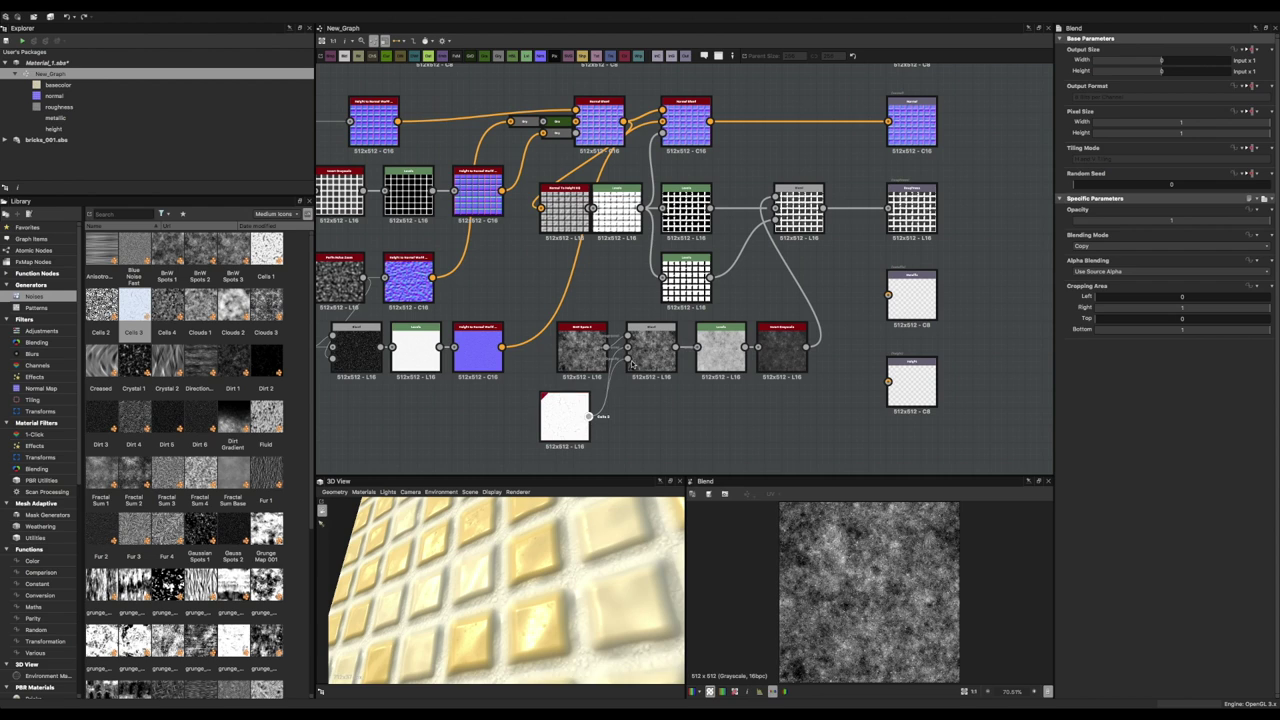
pyautogui.click(565, 420)
pyautogui.moveTo(628, 348)
pyautogui.mouseDown()
pyautogui.moveTo(588, 416)
pyautogui.moveTo(612, 430)
pyautogui.mouseUp()
# Route Cells 3 through a new Levels node and feed that into the Blend.
pyautogui.click(655, 437)
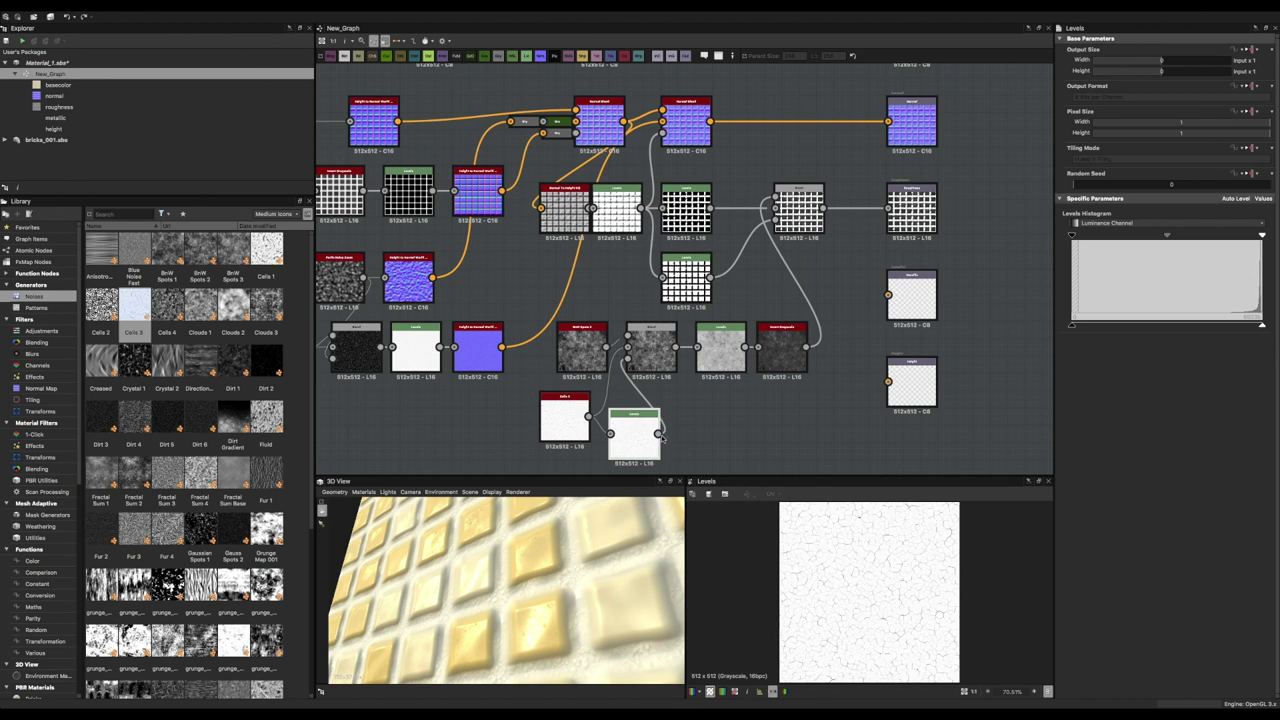
pyautogui.moveTo(1167, 236); pyautogui.dragTo(1150, 236)
pyautogui.click(658, 350)
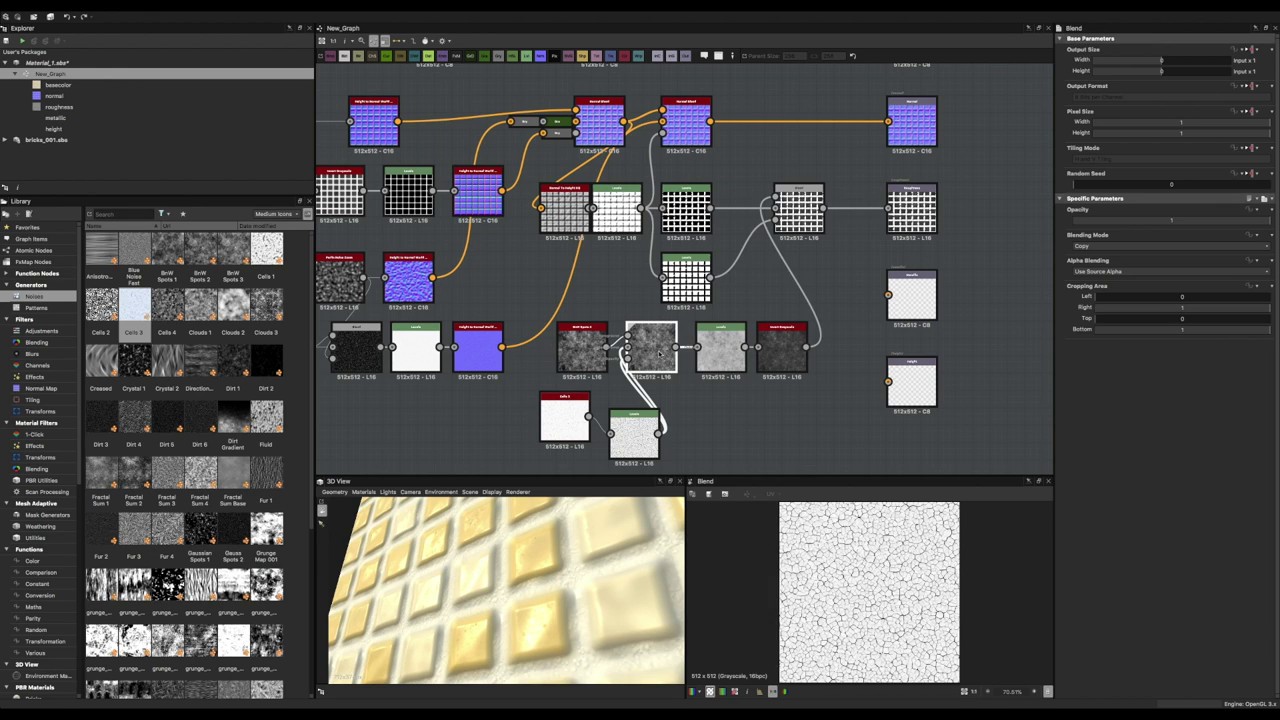
pyautogui.click(633, 388)
pyautogui.press('Delete')
pyautogui.click(565, 347)
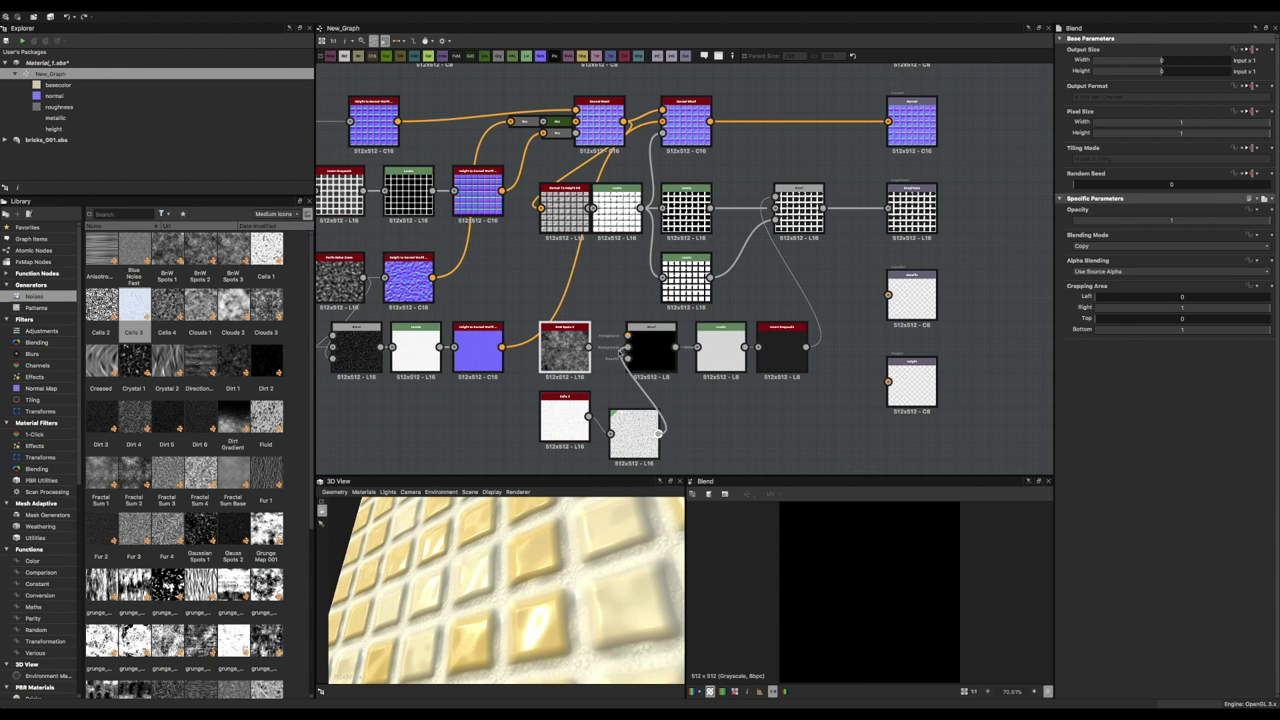
pyautogui.moveTo(621, 349); pyautogui.dragTo(660, 433)
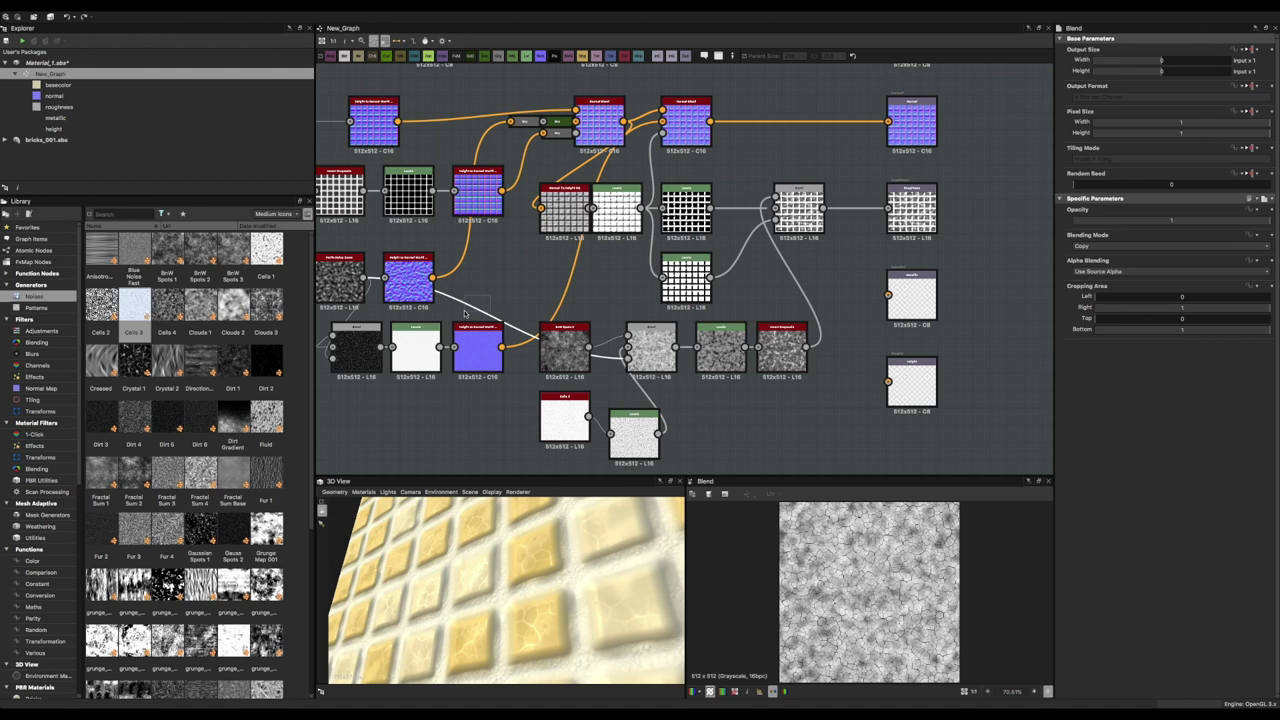
# Set Cells 3 Distance to 22 and raise the crack Levels midtones to fade the cracks.
pyautogui.click(634, 433)
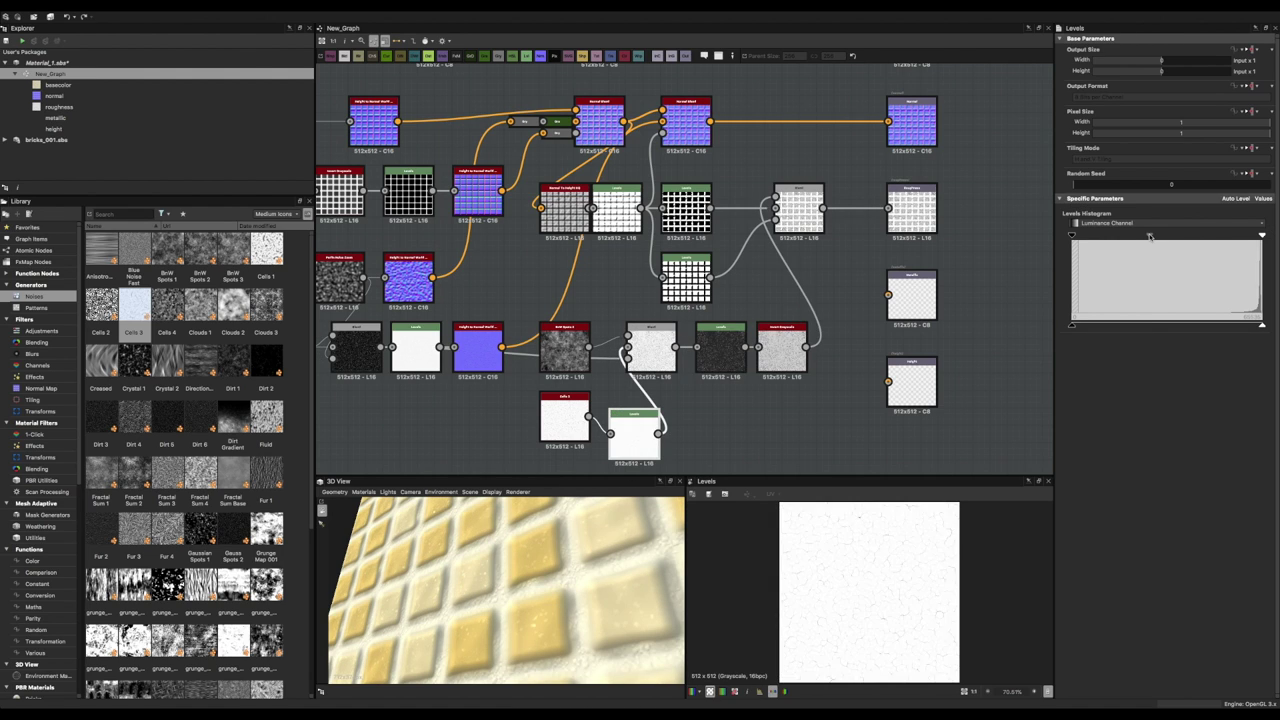
pyautogui.click(565, 415)
pyautogui.click(1113, 234)
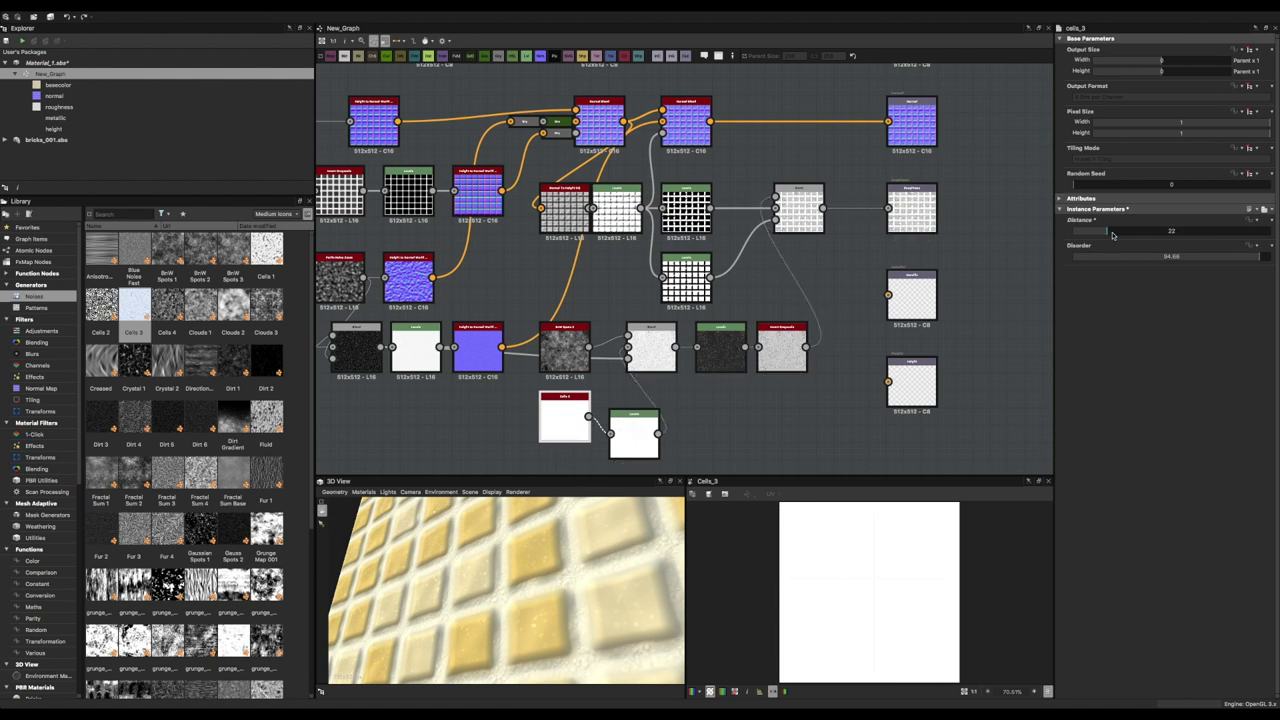
pyautogui.moveTo(611, 413); pyautogui.dragTo(611, 395)
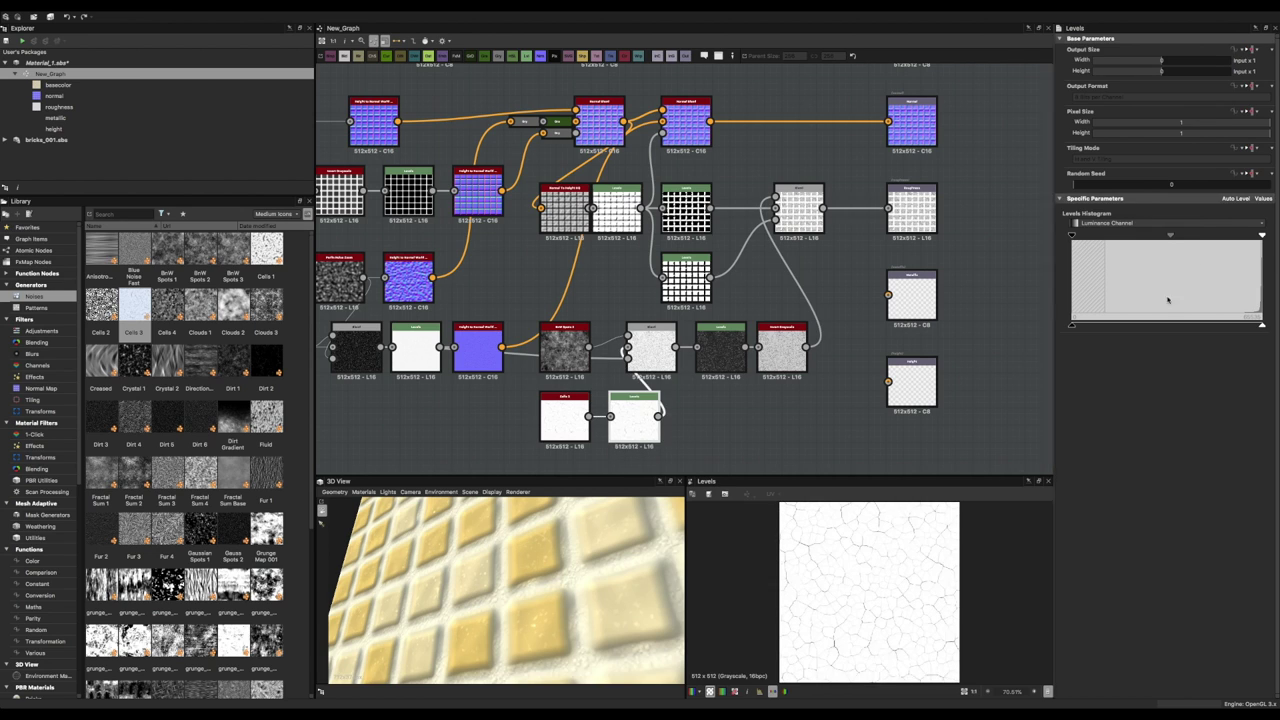
pyautogui.scroll(-5, 507, 565)
pyautogui.scroll(-3, 507, 565)
pyautogui.moveTo(507, 565); pyautogui.dragTo(666, 631)
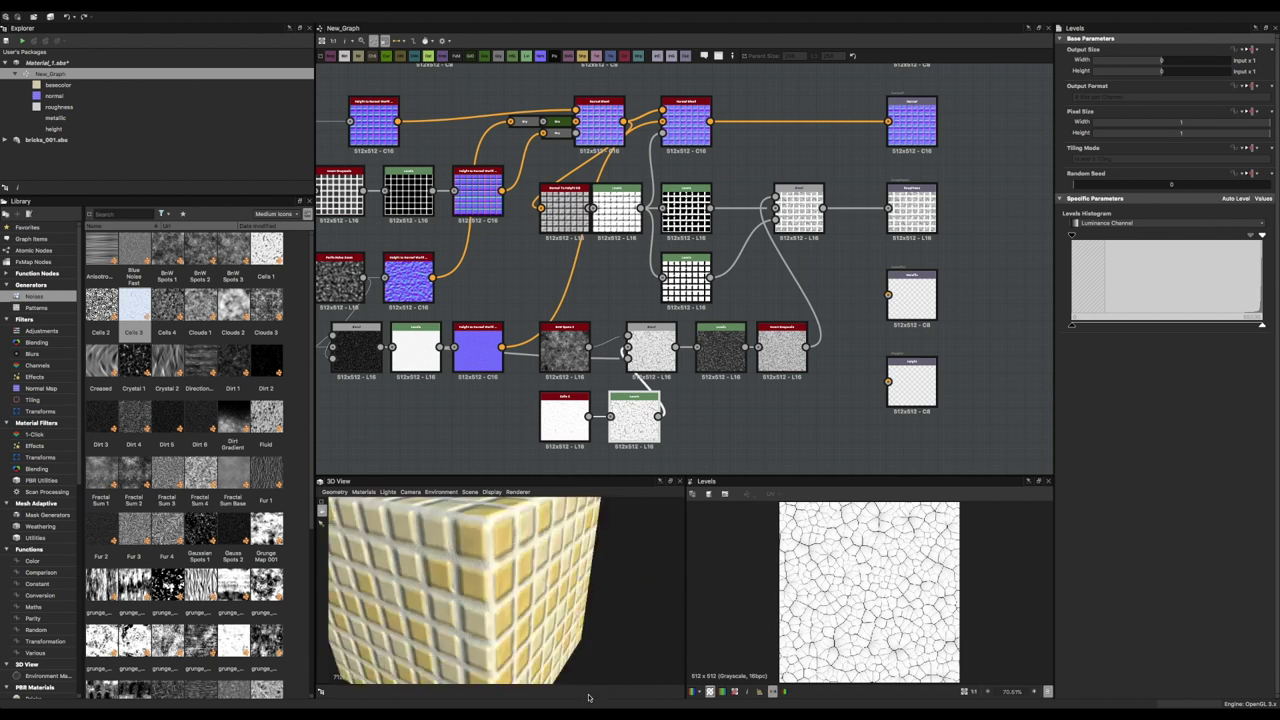
pyautogui.moveTo(1247, 232); pyautogui.dragTo(1170, 249)
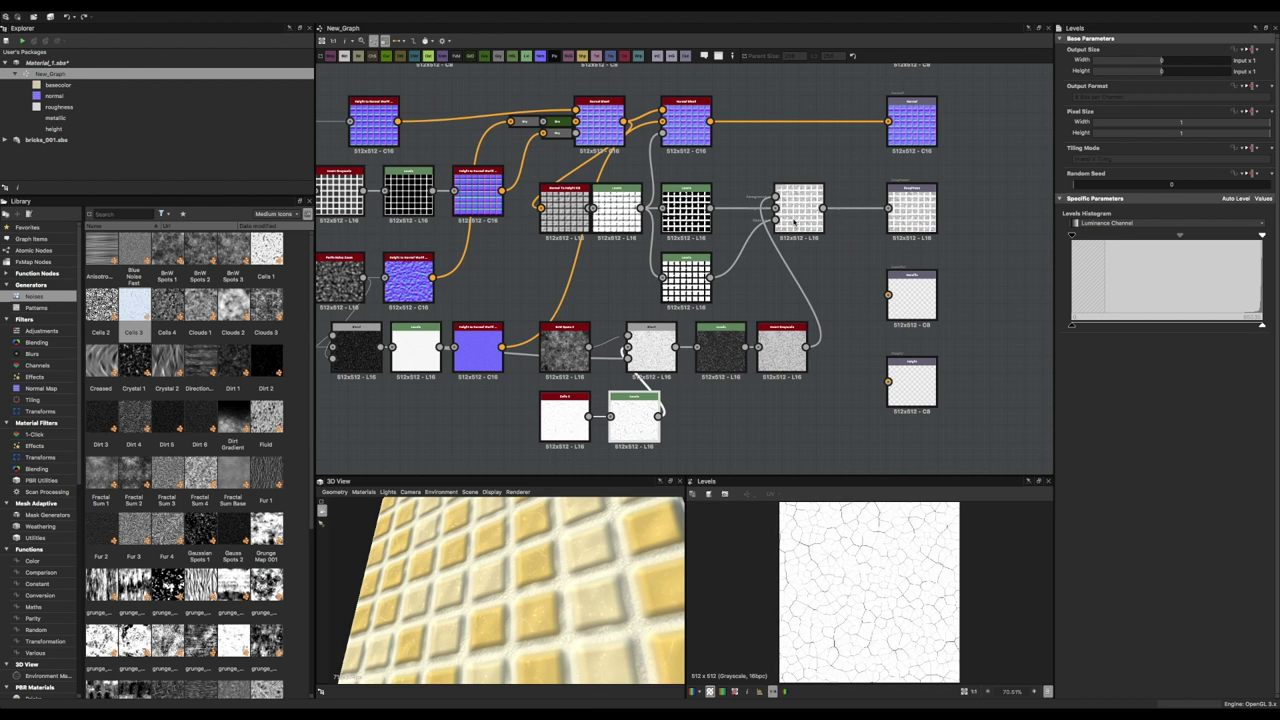
# Insert a Normal Blend on the normal chain and add a Height to Normal World Units node.
pyautogui.hotkey('ctrl', 'v')
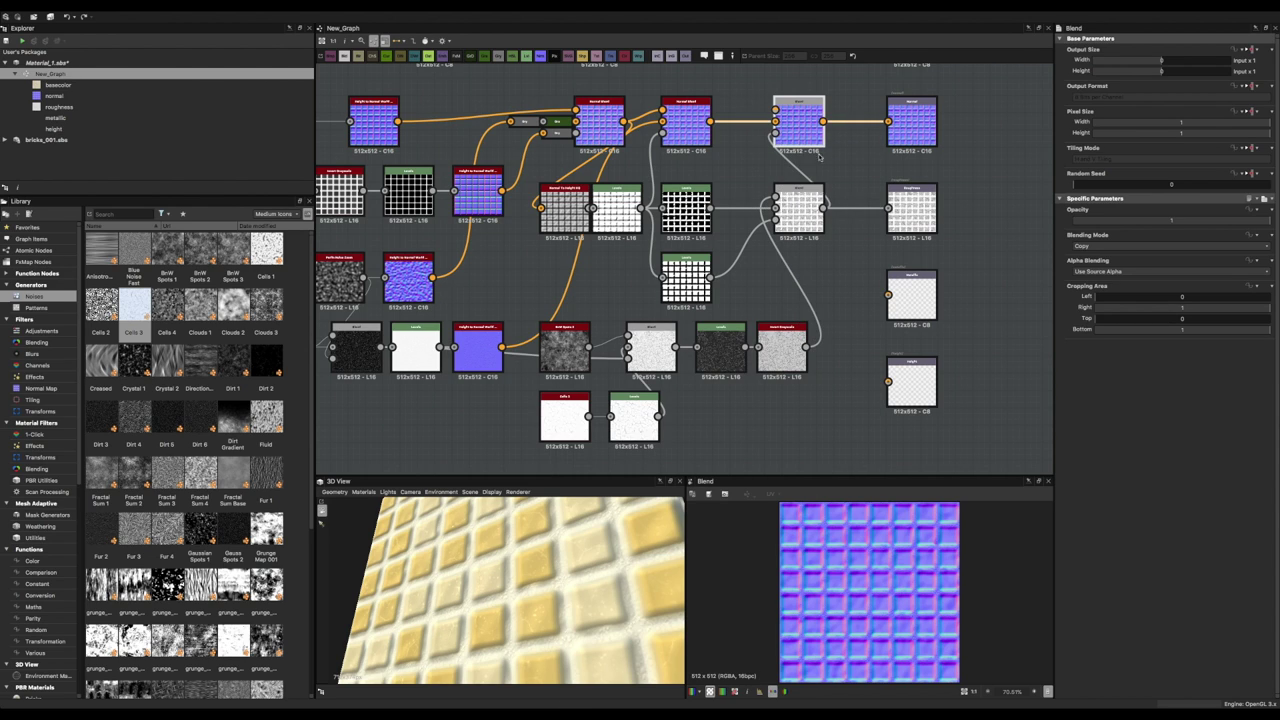
pyautogui.hotkey('ctrl', 'z')
pyautogui.press('space')
pyautogui.click(838, 417)
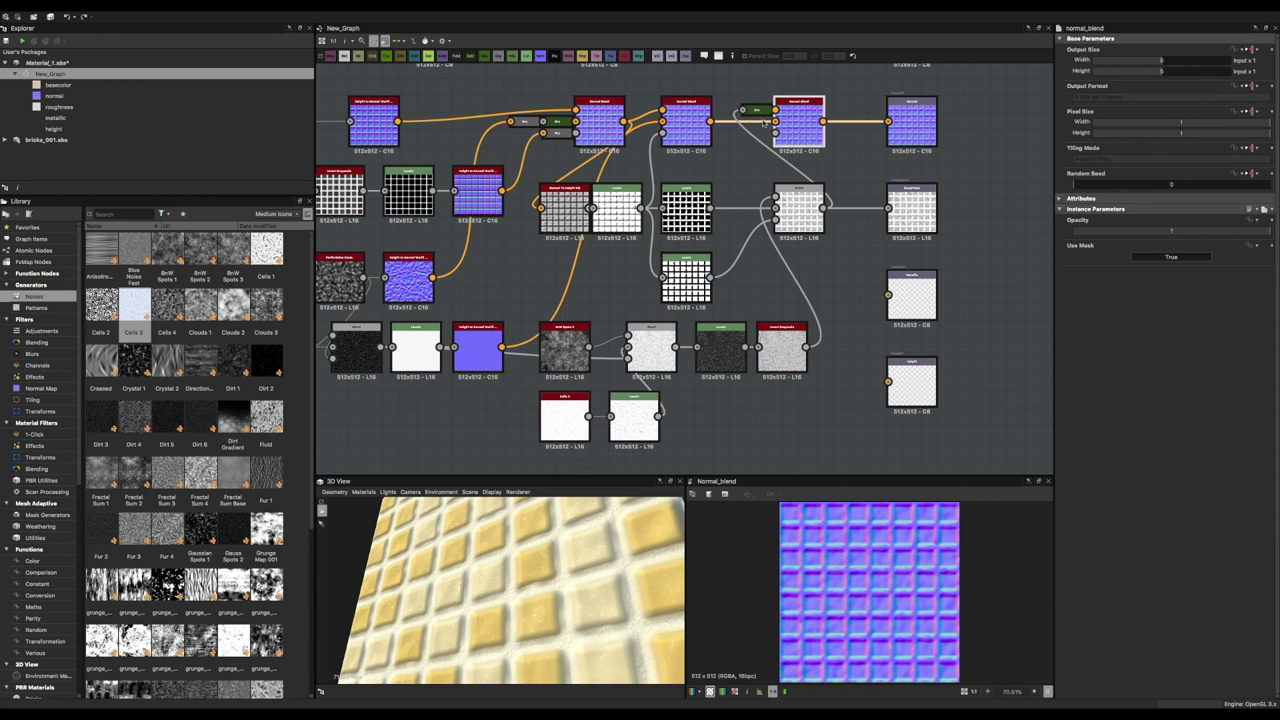
pyautogui.moveTo(819, 170); pyautogui.dragTo(808, 172)
pyautogui.click(845, 223)
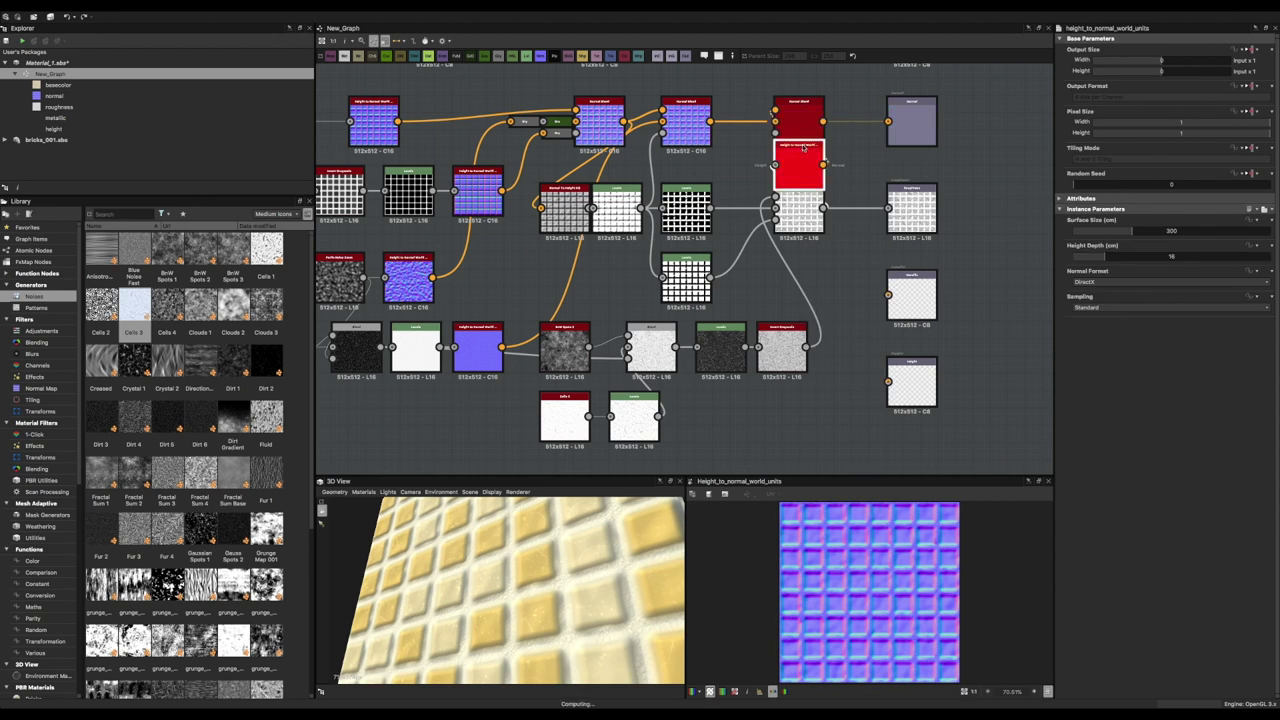
pyautogui.scroll(-2, 776, 237)
pyautogui.scroll(4, 776, 237)
pyautogui.moveTo(829, 300); pyautogui.dragTo(797, 320)
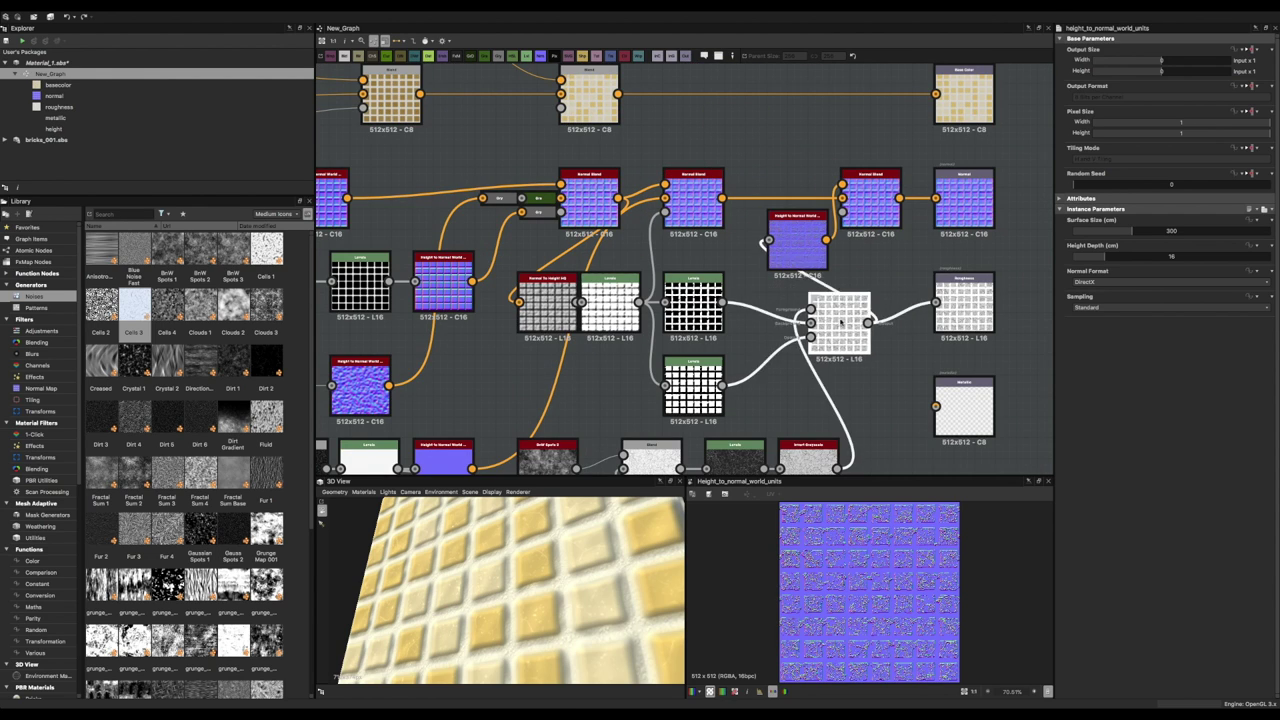
pyautogui.moveTo(797, 250); pyautogui.dragTo(881, 272)
pyautogui.scroll(-5, 962, 308)
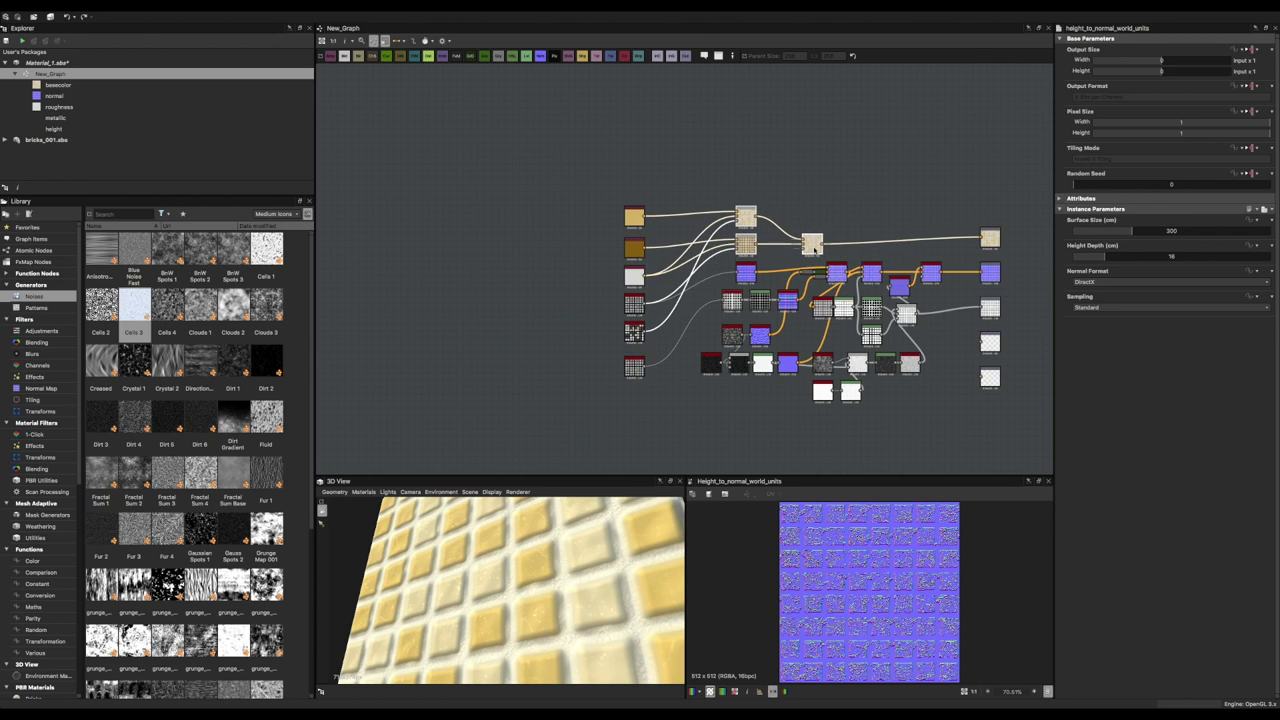
# Position the Height to Normal World Units node and raise its height depth to about 63.
pyautogui.click(629, 214)
pyautogui.press('f')
pyautogui.click(912, 210)
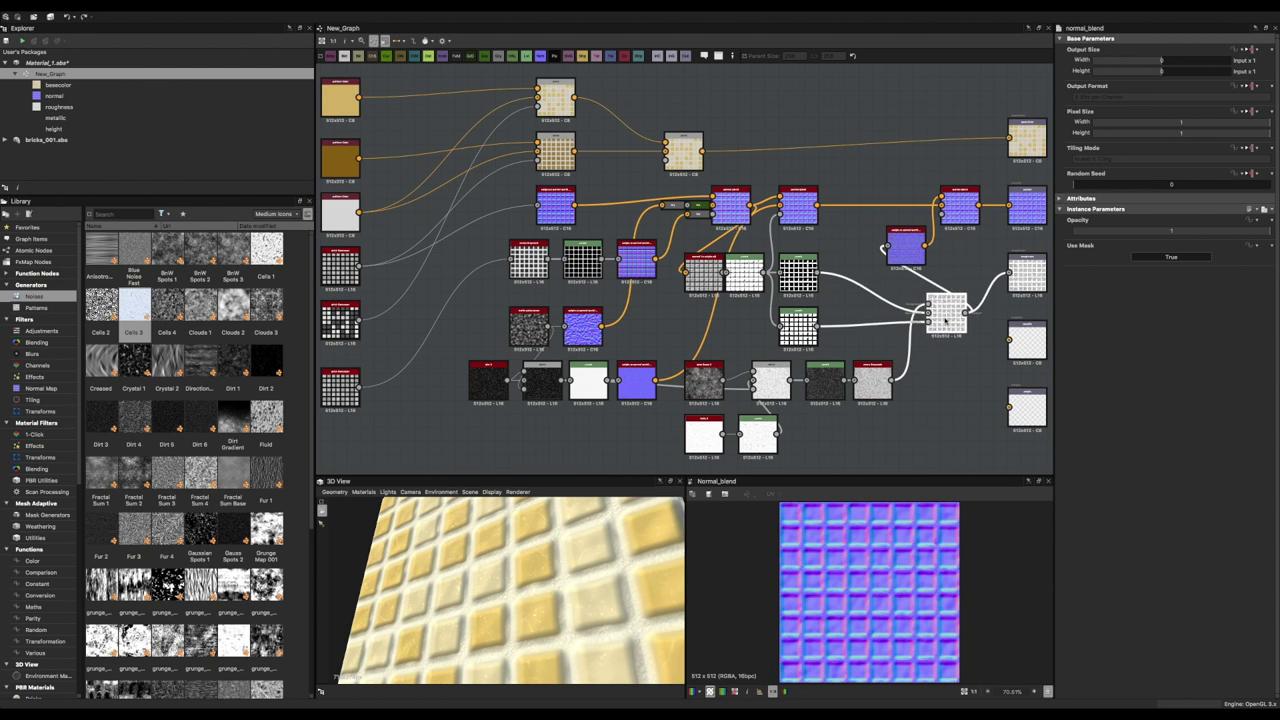
pyautogui.scroll(-3, 929, 280)
pyautogui.scroll(3, 790, 213)
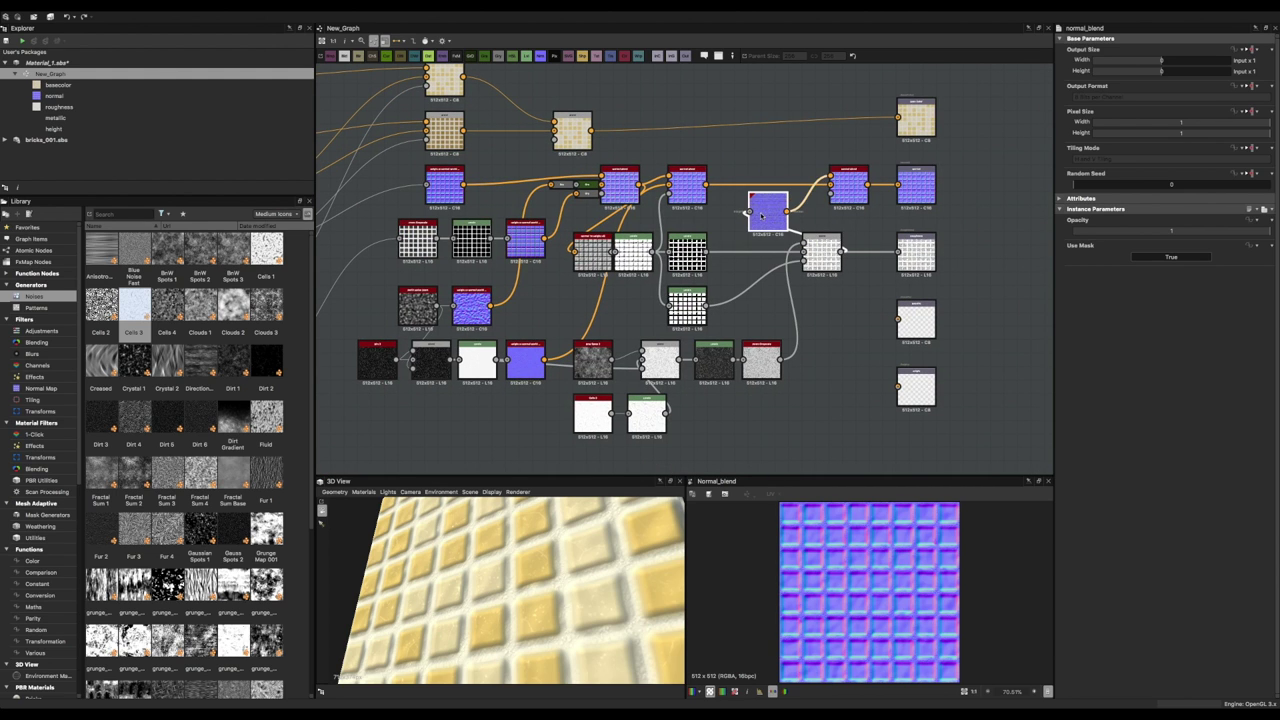
pyautogui.scroll(2, 762, 214)
pyautogui.moveTo(762, 214); pyautogui.dragTo(757, 229)
pyautogui.scroll(2, 740, 235)
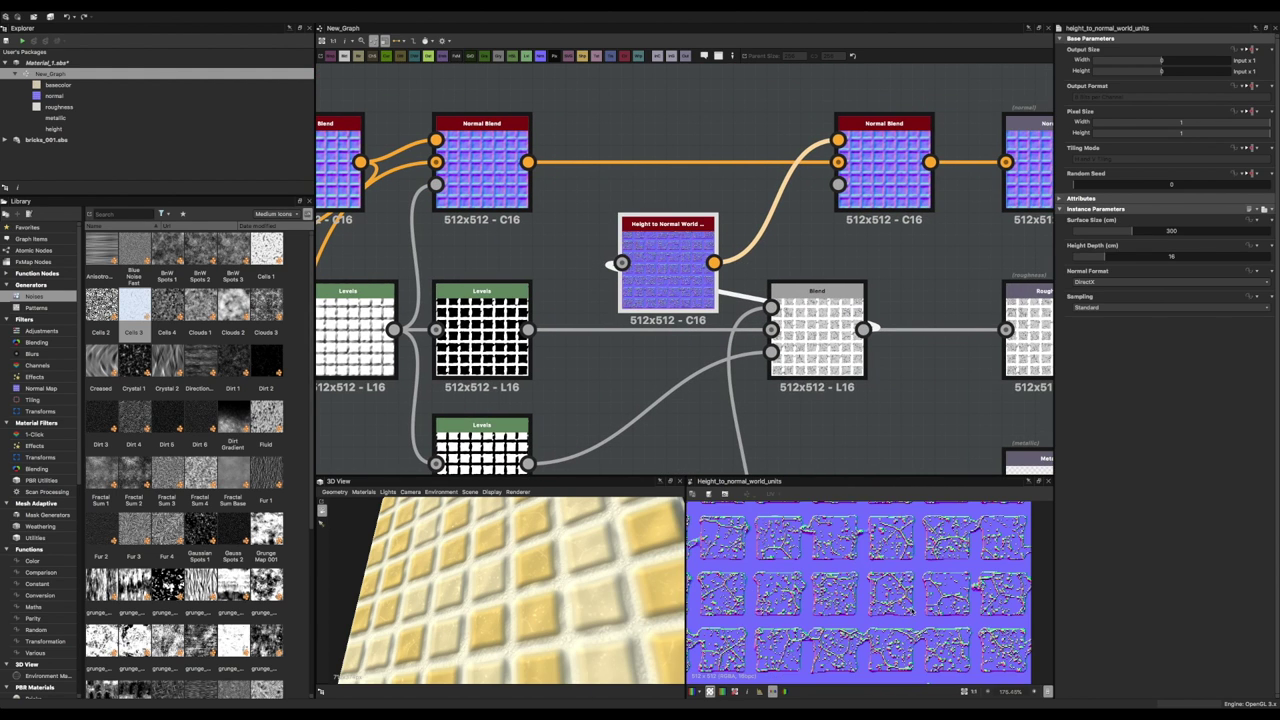
pyautogui.moveTo(1117, 257); pyautogui.dragTo(1197, 257)
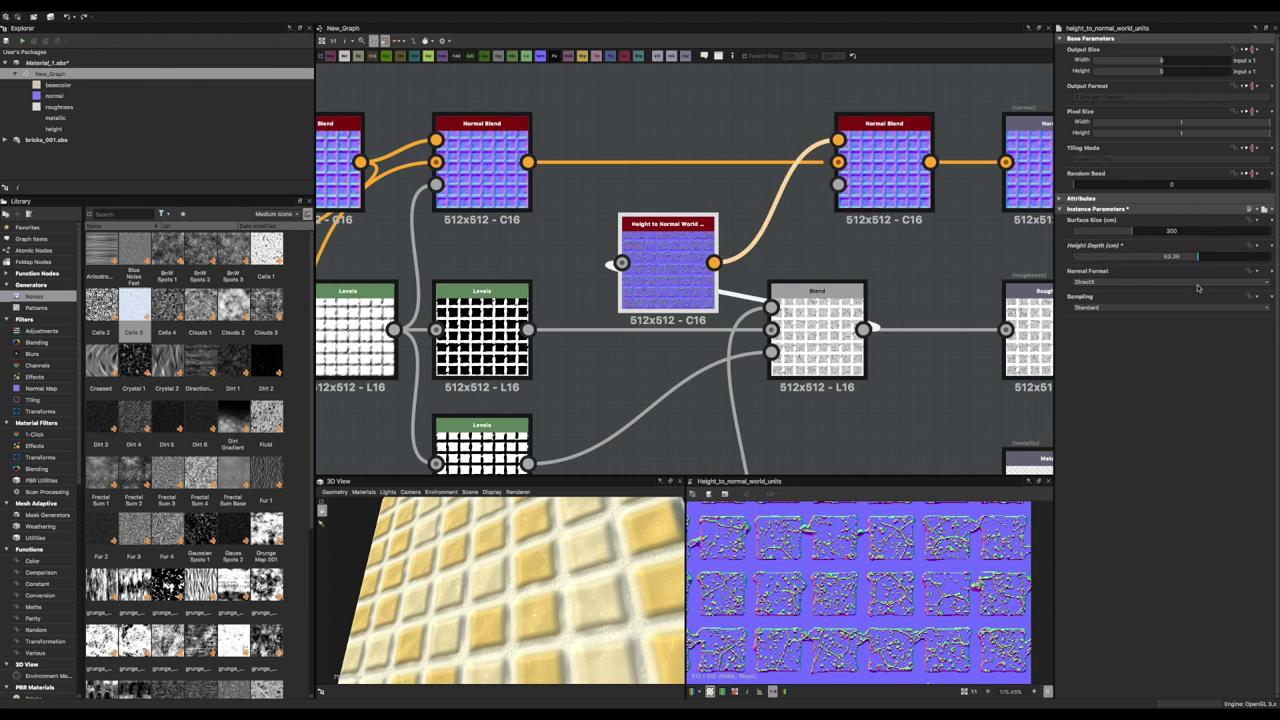
# Set Normal Blend opacity to 1, feed in the crack normal, and mask it with the tile Blend.
pyautogui.click(890, 181)
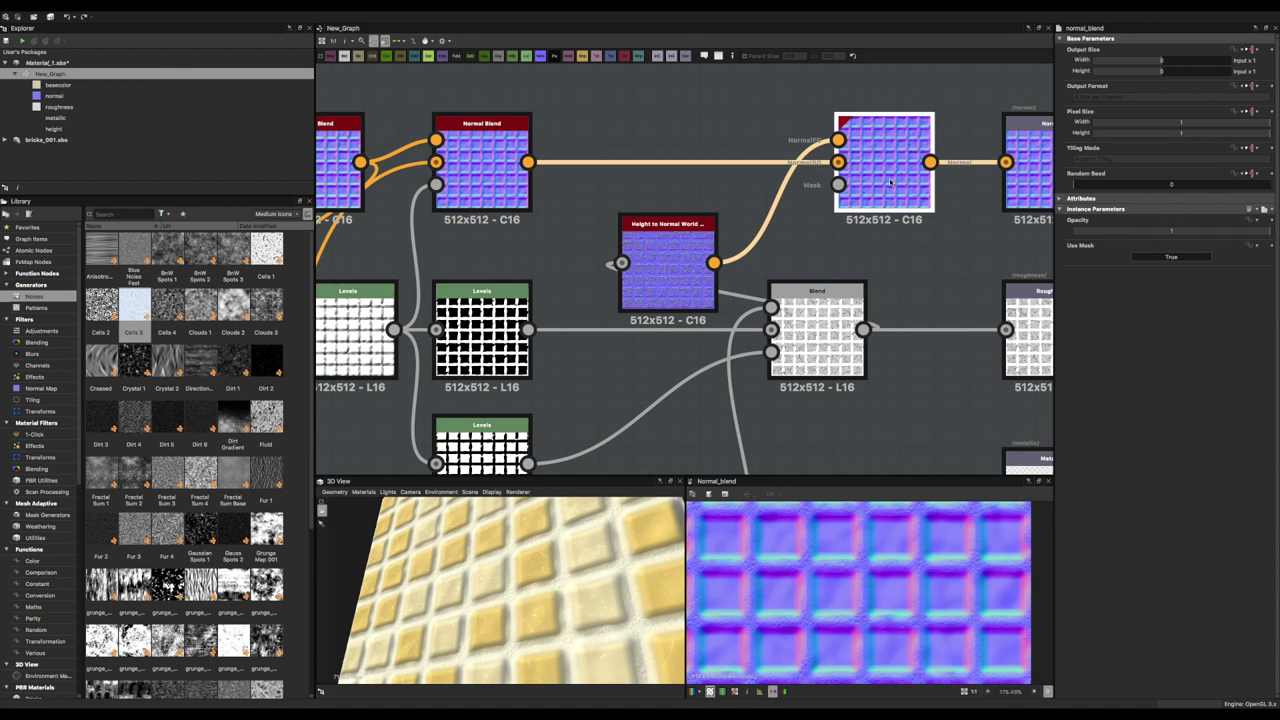
pyautogui.moveTo(1148, 230); pyautogui.dragTo(1178, 240)
pyautogui.moveTo(838, 184); pyautogui.dragTo(713, 262)
pyautogui.moveTo(827, 237); pyautogui.dragTo(722, 297)
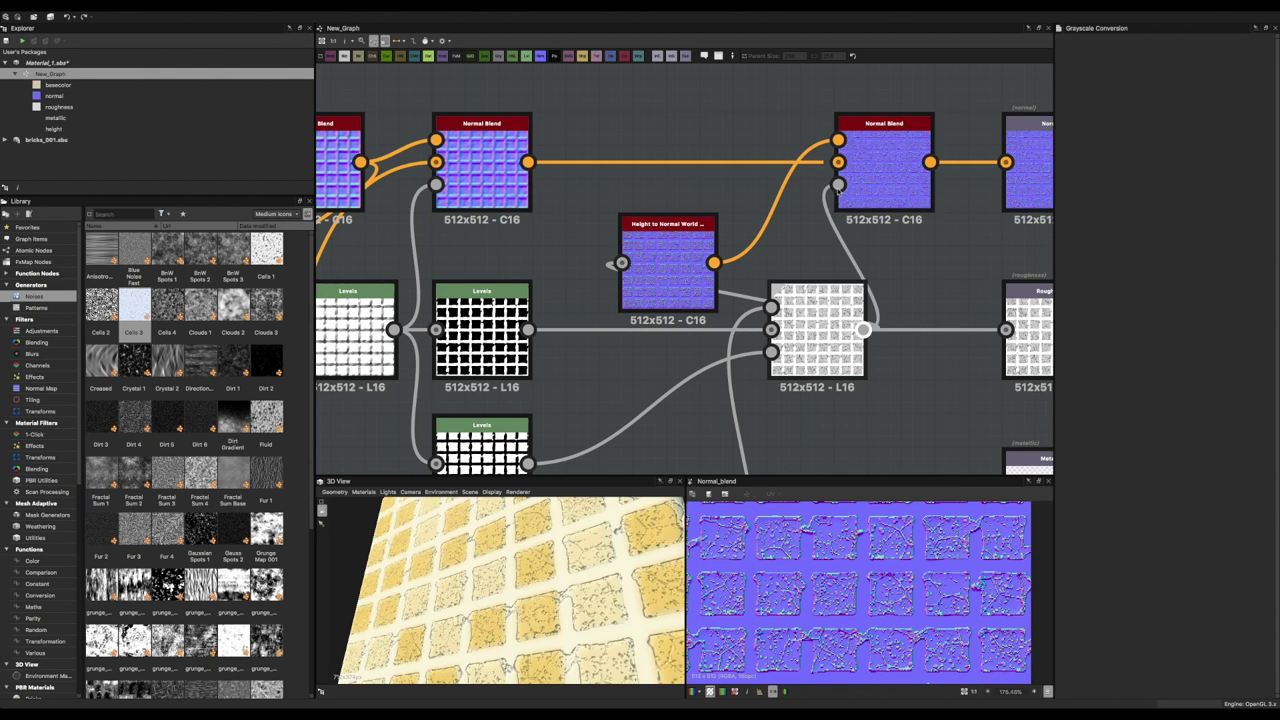
pyautogui.moveTo(500, 590); pyautogui.dragTo(440, 560)
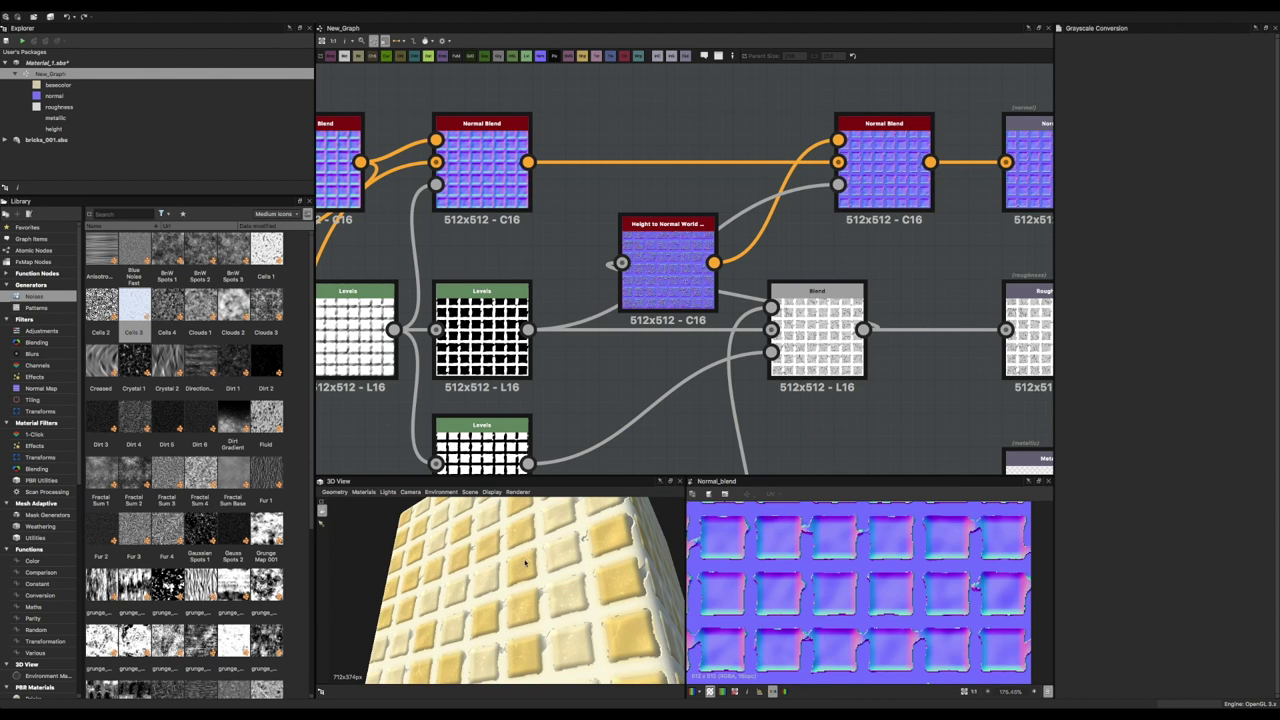
pyautogui.scroll(-4, 600, 340)
pyautogui.scroll(-3, 455, 305)
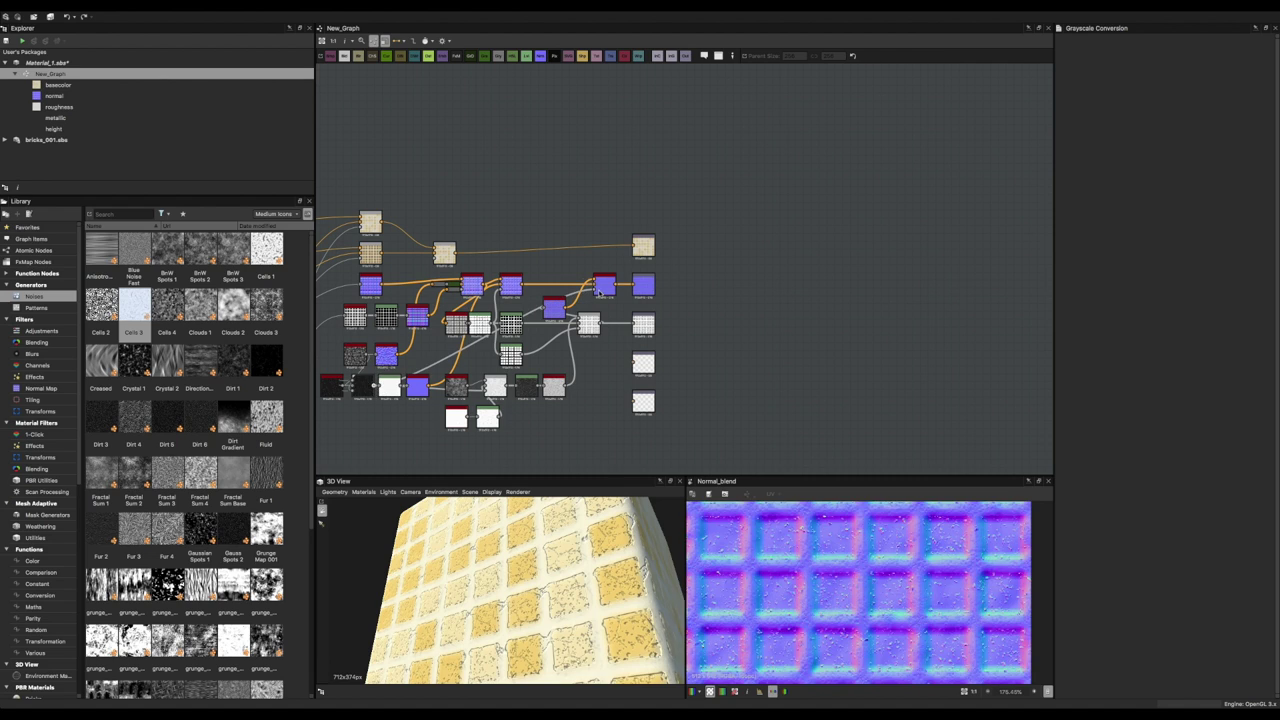
pyautogui.moveTo(500, 590); pyautogui.dragTo(540, 585)
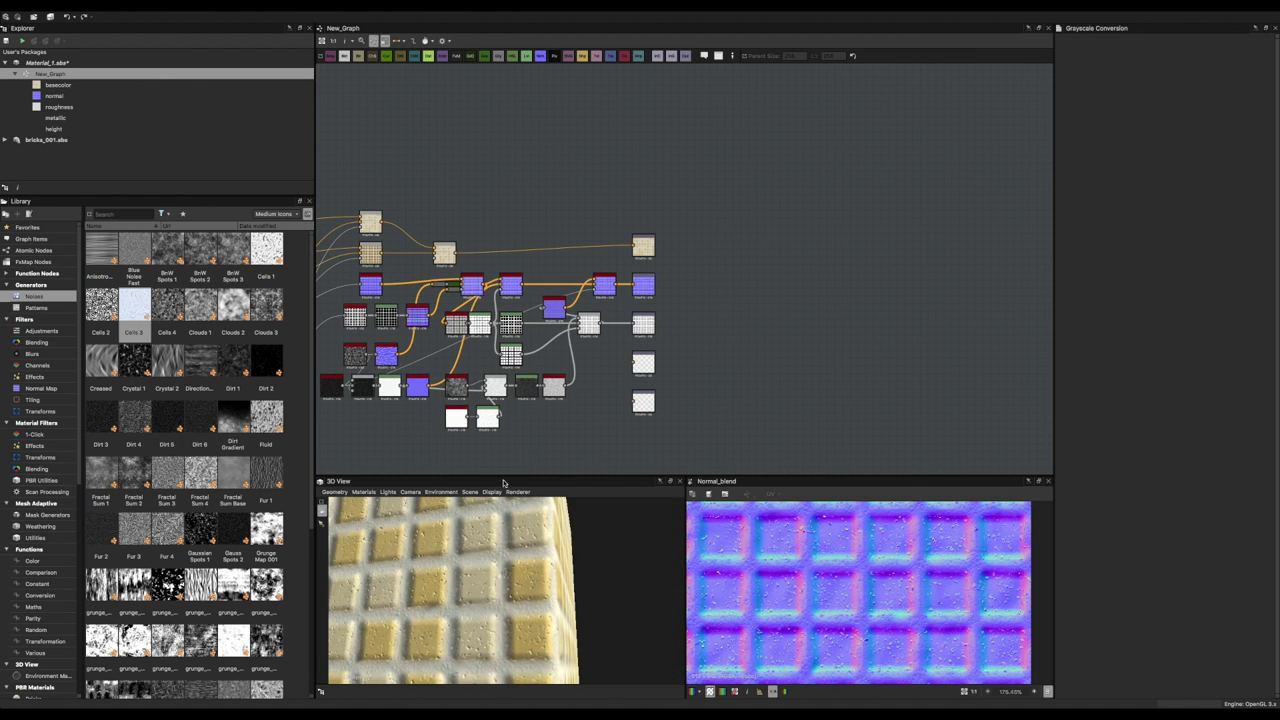
pyautogui.moveTo(500, 320); pyautogui.dragTo(622, 298, button='middle')
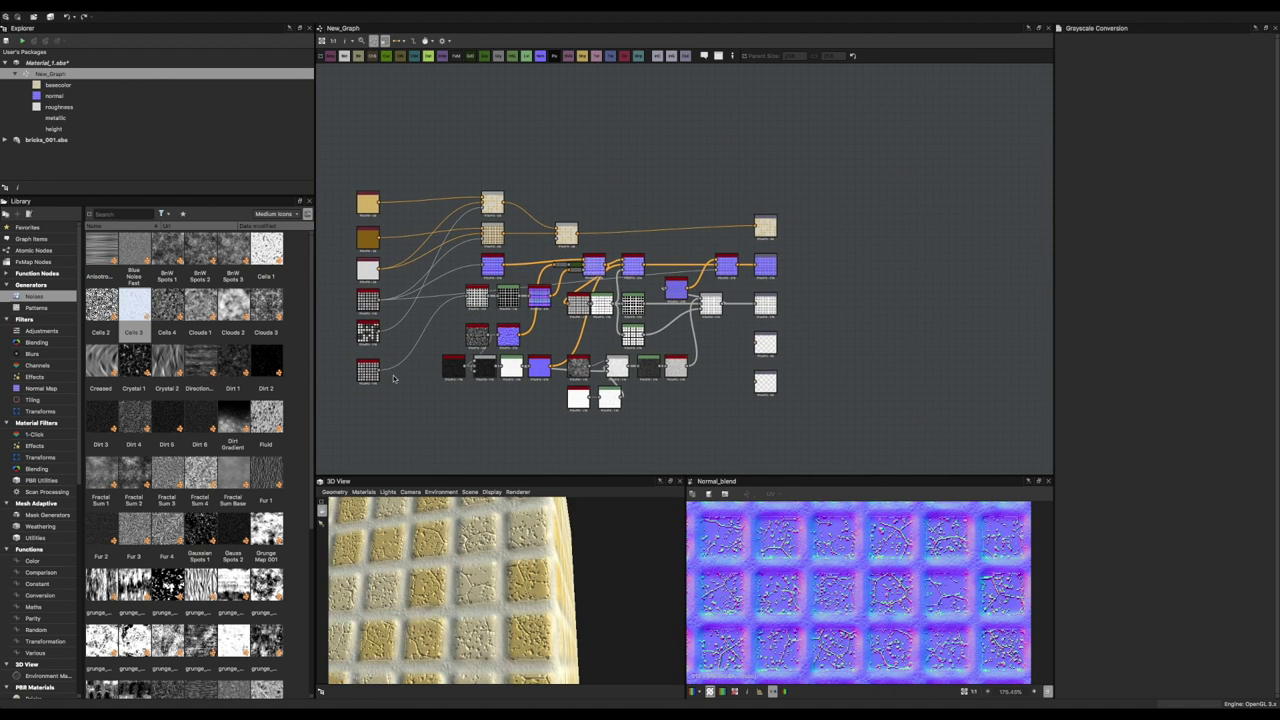
pyautogui.scroll(5, 711, 291)
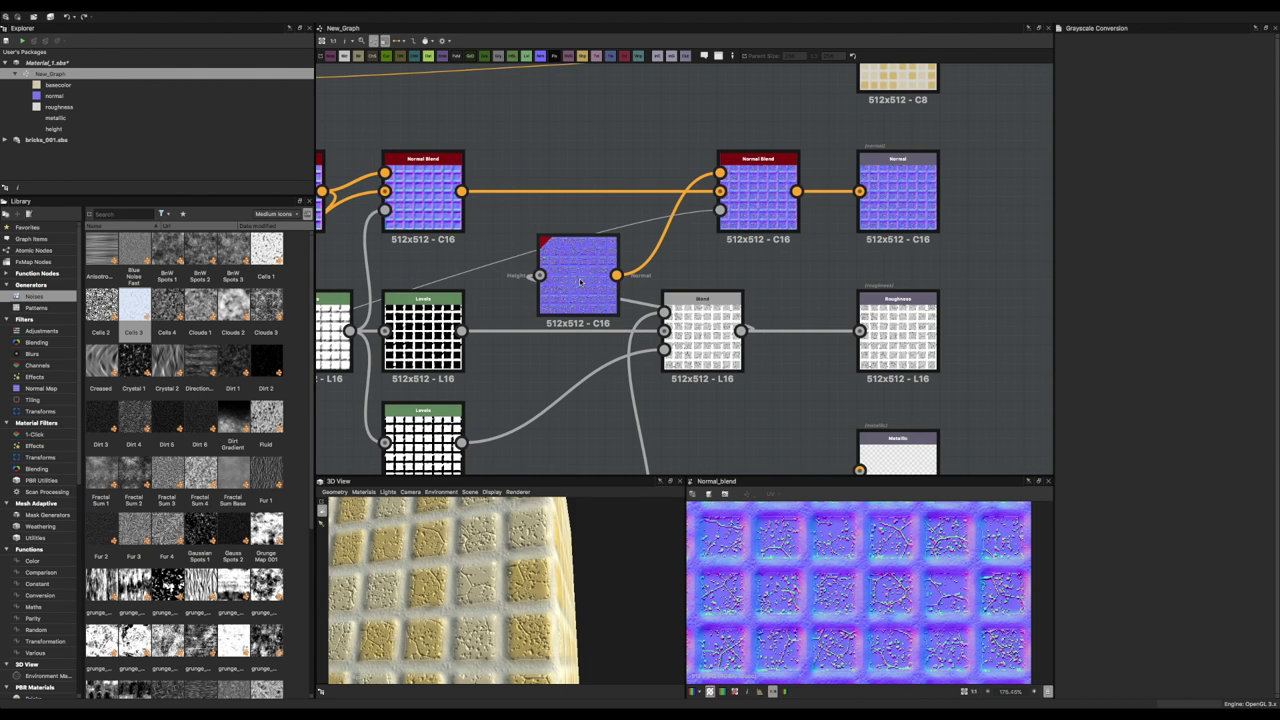
# Set the Height to Normal surface size to 768 and height depth to about 2.3.
pyautogui.doubleClick(578, 277)
pyautogui.click(1083, 262)
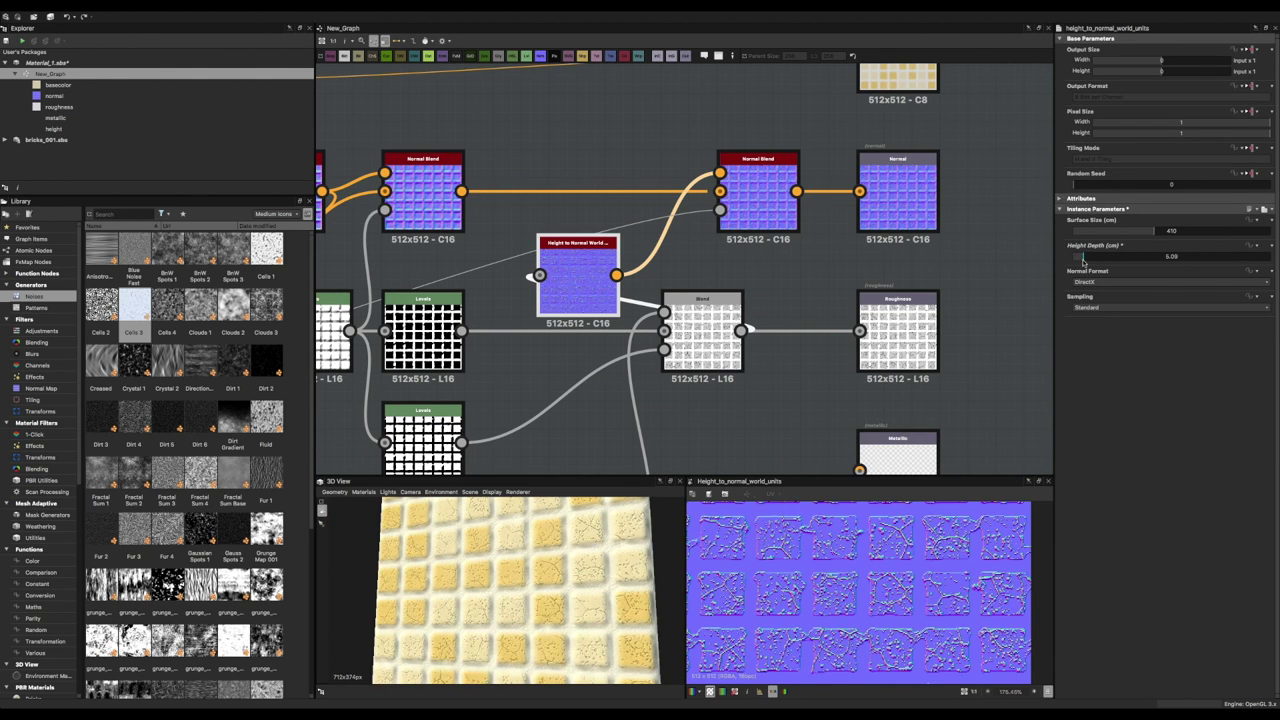
pyautogui.click(1224, 231)
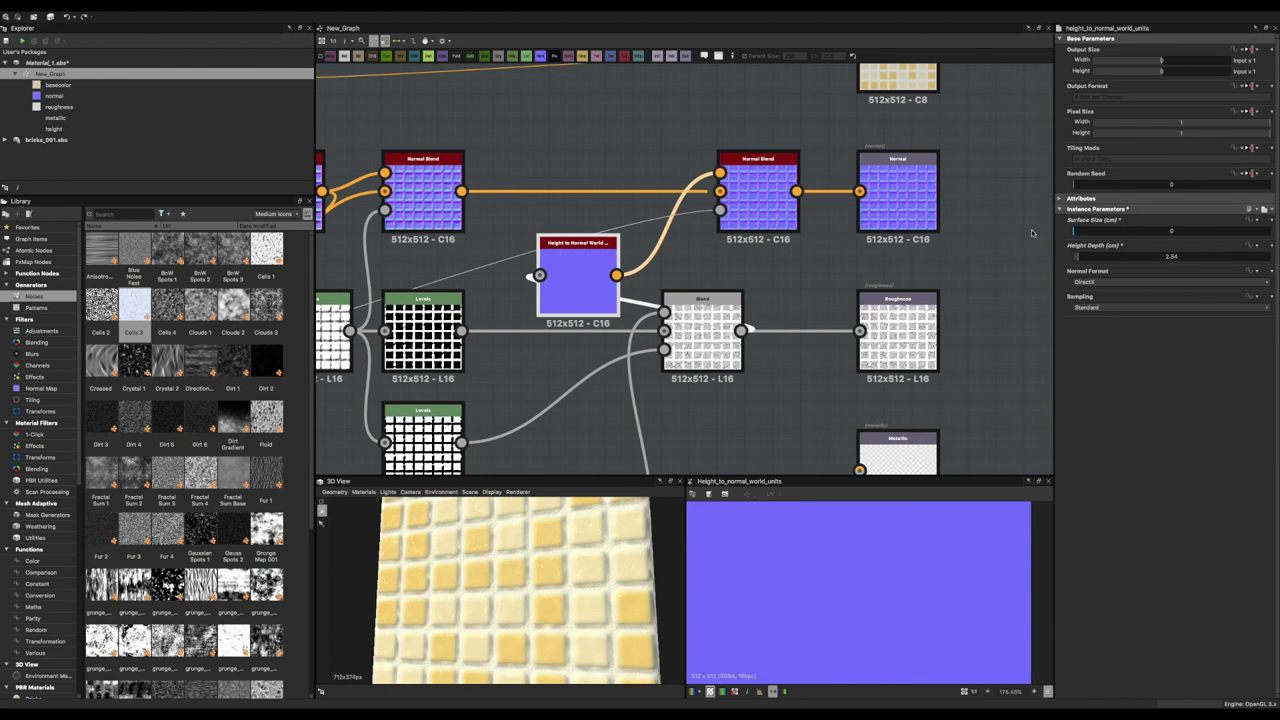
pyautogui.click(1076, 258)
pyautogui.scroll(3, 547, 258)
pyautogui.scroll(-3, 469, 262)
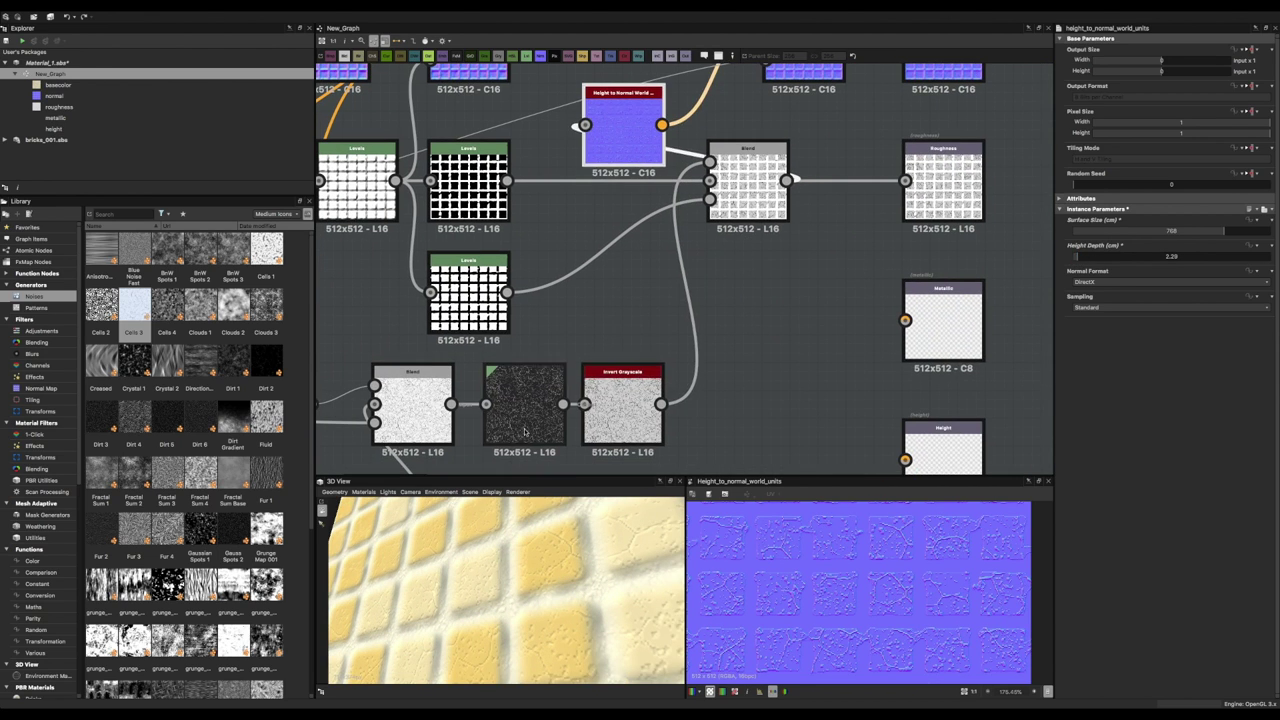
pyautogui.doubleClick(620, 400)
pyautogui.scroll(-1, 620, 400)
# Insert an Invert Grayscale node before the Roughness output.
pyautogui.moveTo(471, 623)
pyautogui.mouseDown()
pyautogui.moveTo(480, 600)
pyautogui.moveTo(571, 580)
pyautogui.mouseUp()
pyautogui.doubleClick(561, 368)
pyautogui.doubleClick(506, 371)
pyautogui.moveTo(800, 167); pyautogui.dragTo(757, 205, button='middle')
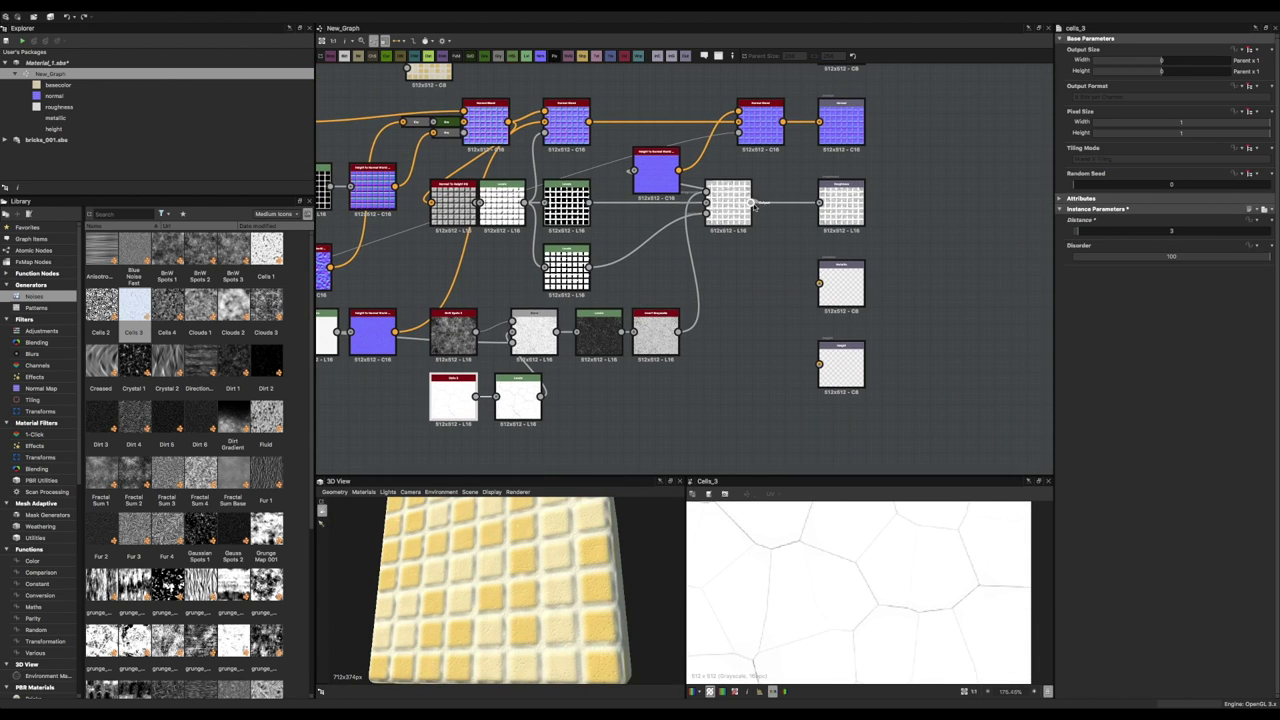
pyautogui.moveTo(551, 571); pyautogui.dragTo(525, 590)
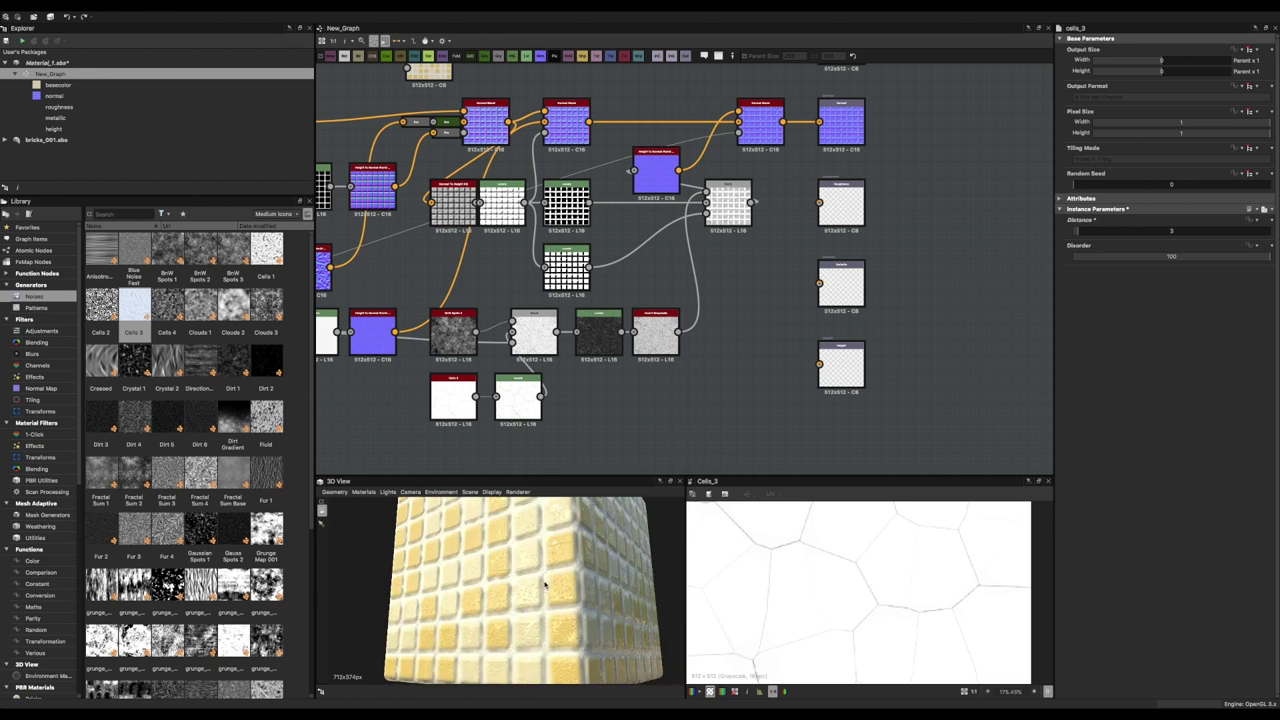
pyautogui.press('space')
pyautogui.click(824, 278)
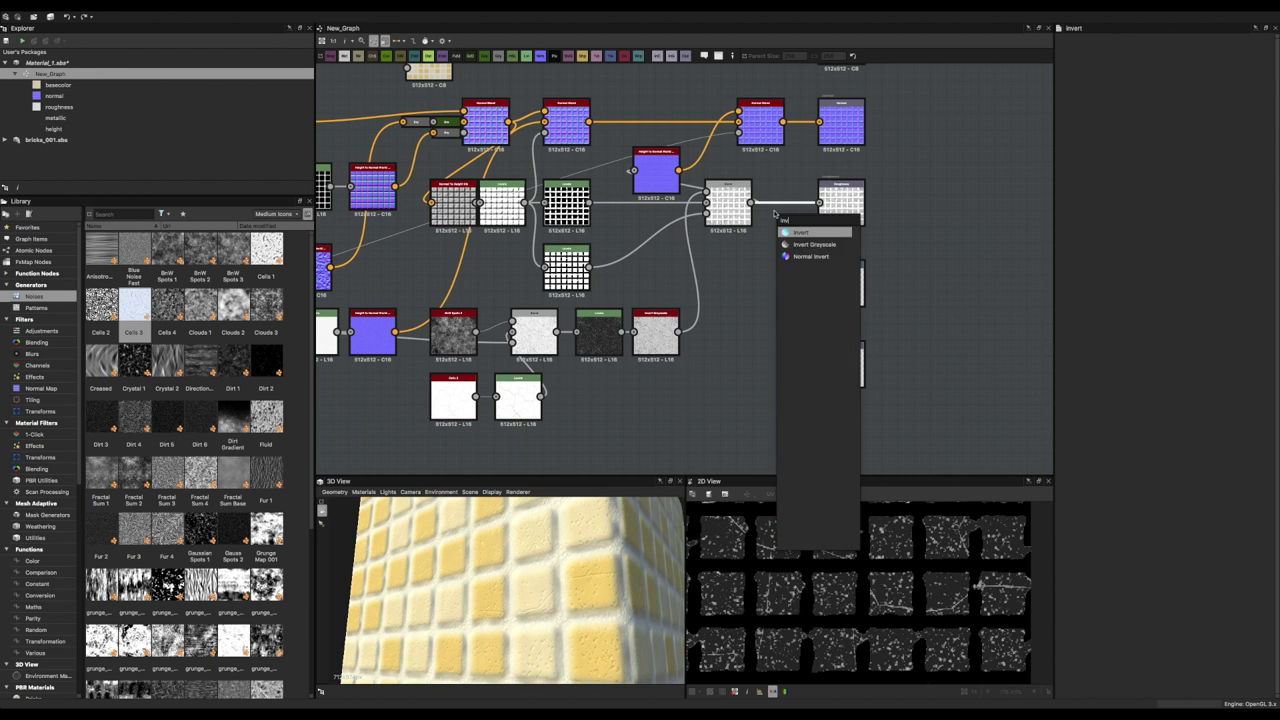
pyautogui.moveTo(590, 575); pyautogui.dragTo(529, 623)
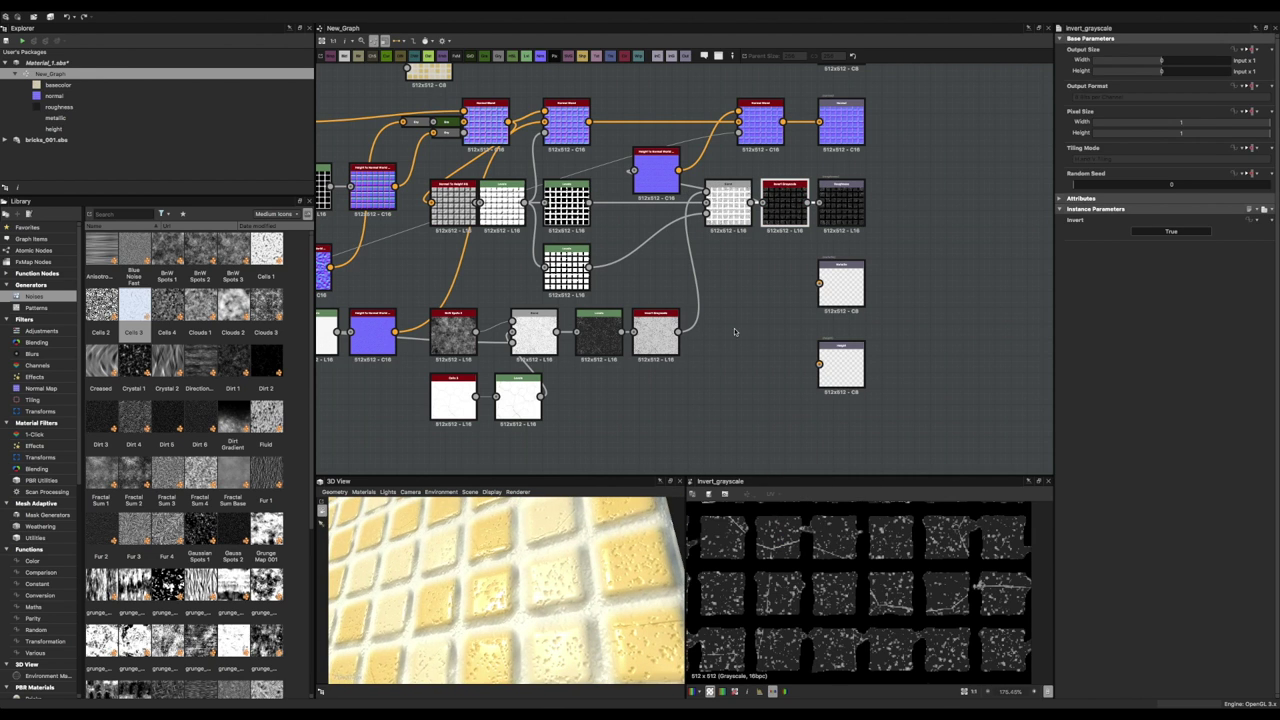
pyautogui.scroll(-5, 885, 209)
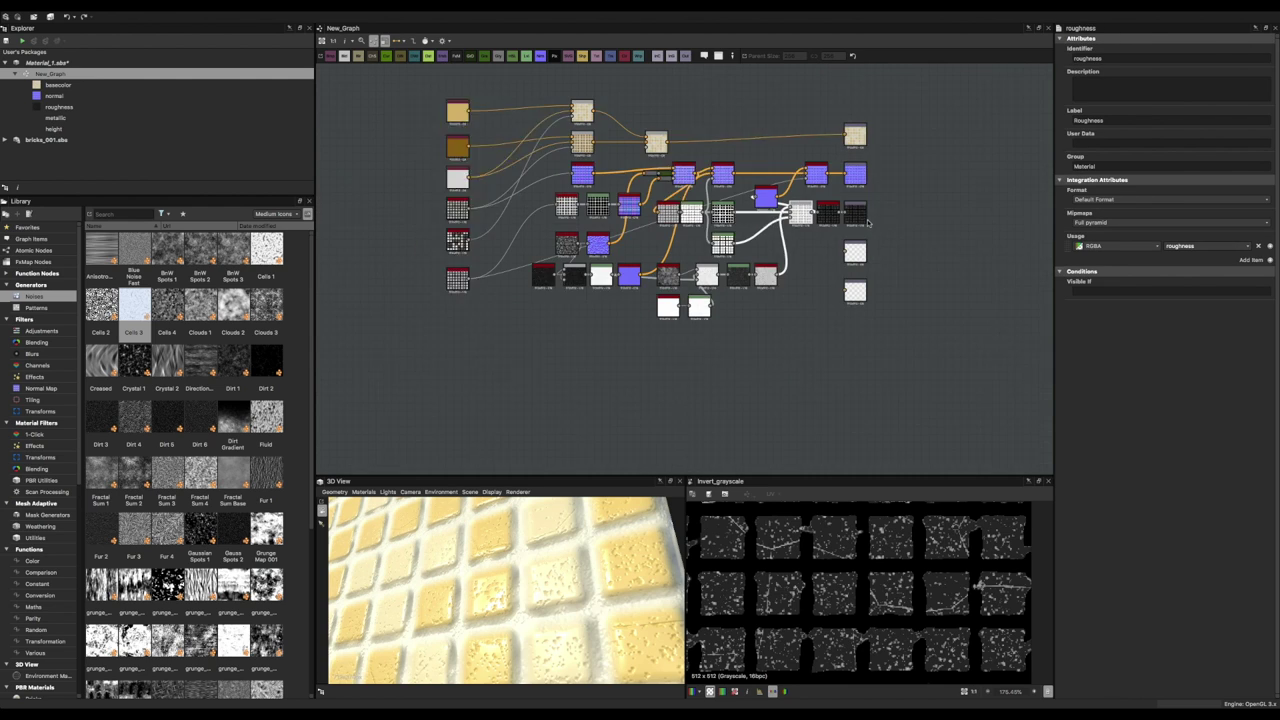
# Add a Levels node and set highlight and output black levels so tiles read dark, grout white.
pyautogui.press('space')
pyautogui.write('levels')
pyautogui.press('Return')
pyautogui.scroll(5, 885, 209)
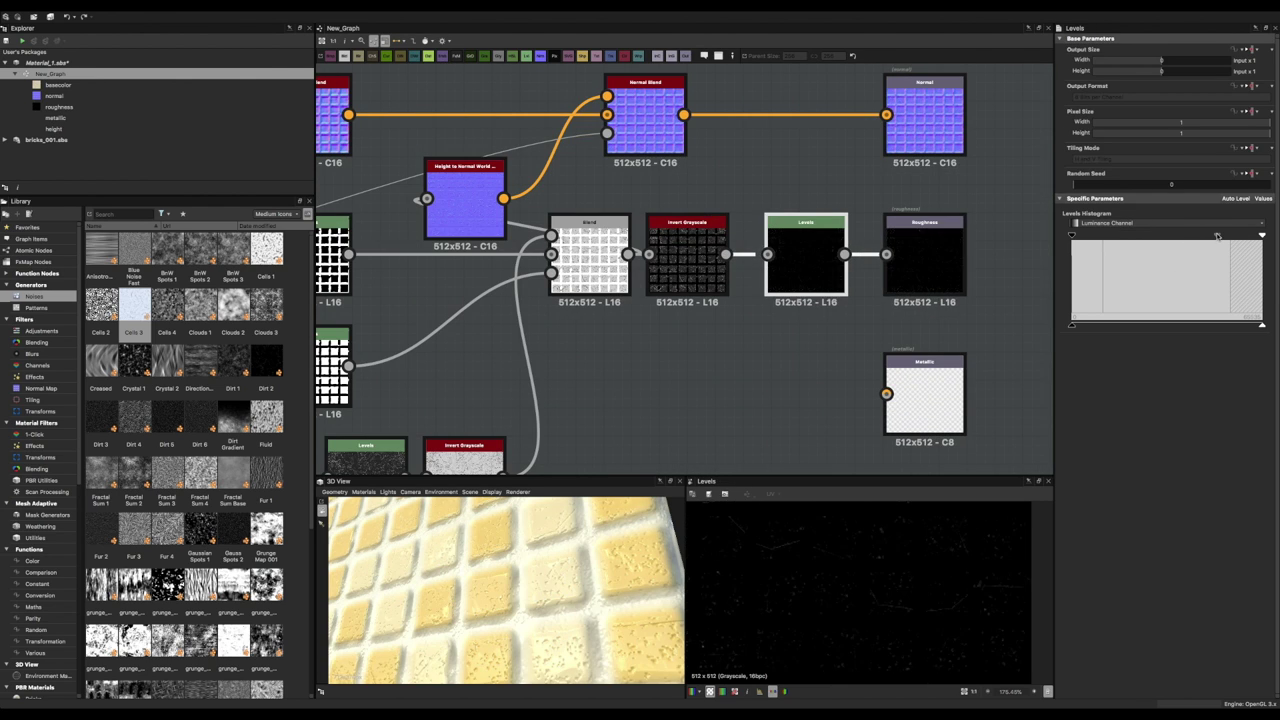
pyautogui.moveTo(1262, 234); pyautogui.dragTo(1231, 238)
pyautogui.moveTo(1113, 237); pyautogui.dragTo(1072, 236)
pyautogui.moveTo(1231, 236); pyautogui.dragTo(1142, 236)
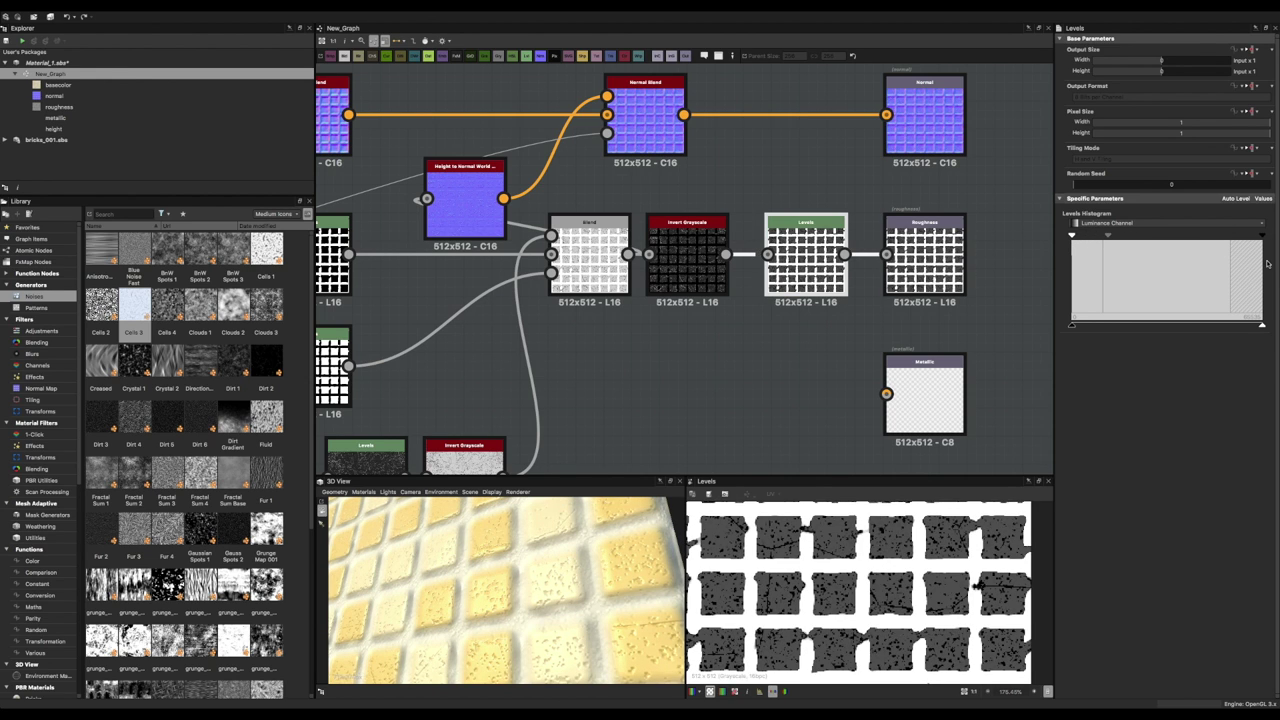
pyautogui.moveTo(1262, 327); pyautogui.dragTo(1262, 327)
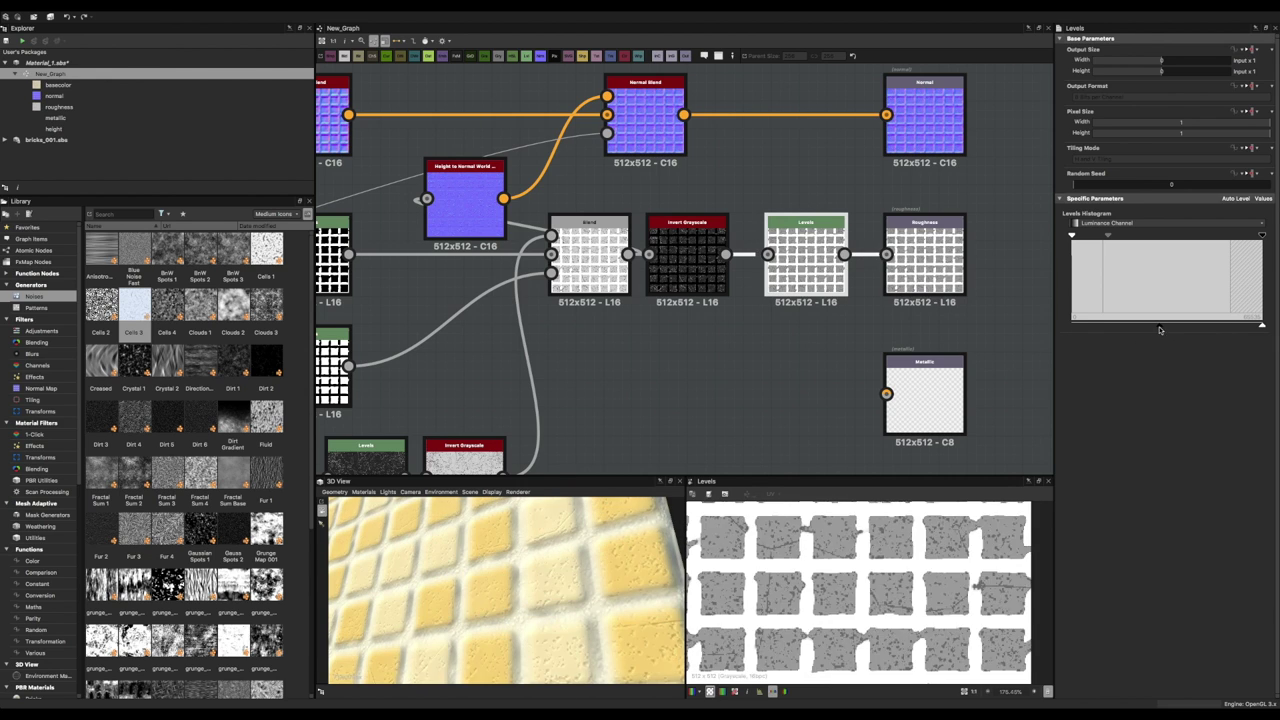
pyautogui.moveTo(1072, 325); pyautogui.dragTo(1081, 325)
pyautogui.moveTo(1110, 232)
pyautogui.mouseDown()
pyautogui.moveTo(1135, 250)
pyautogui.moveTo(1092, 252)
pyautogui.mouseUp()
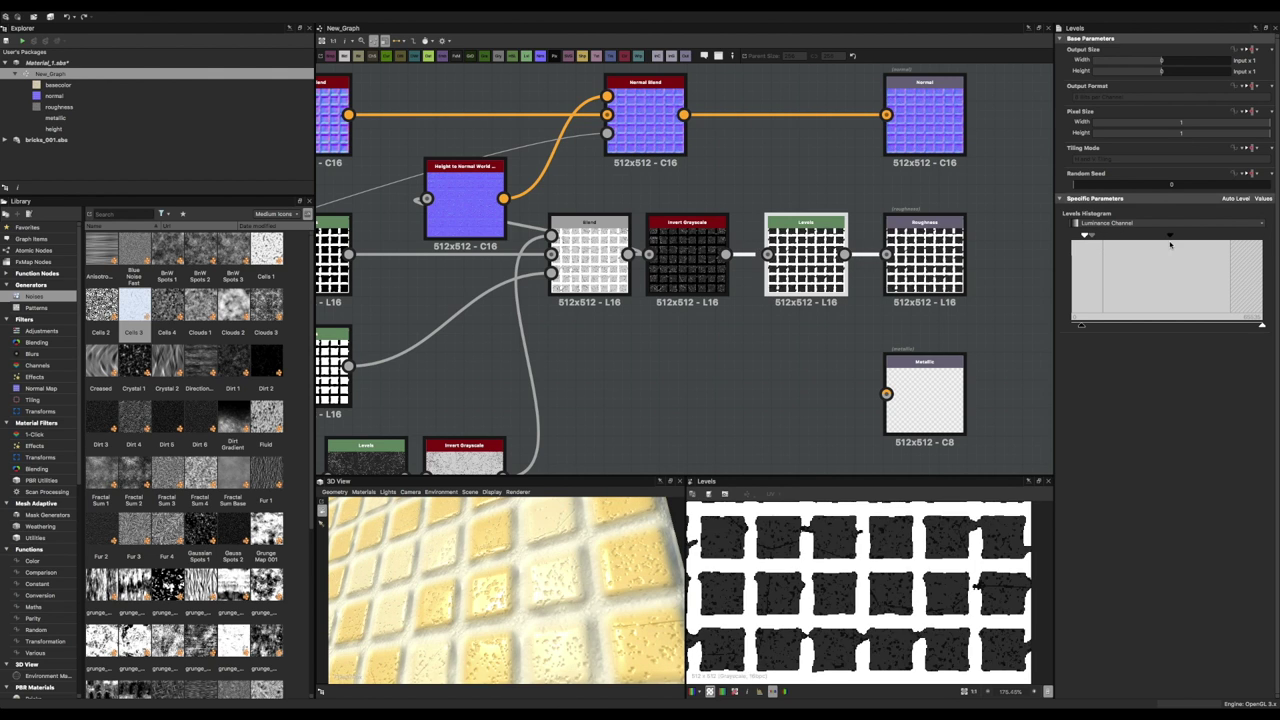
pyautogui.moveTo(560, 590); pyautogui.dragTo(476, 580)
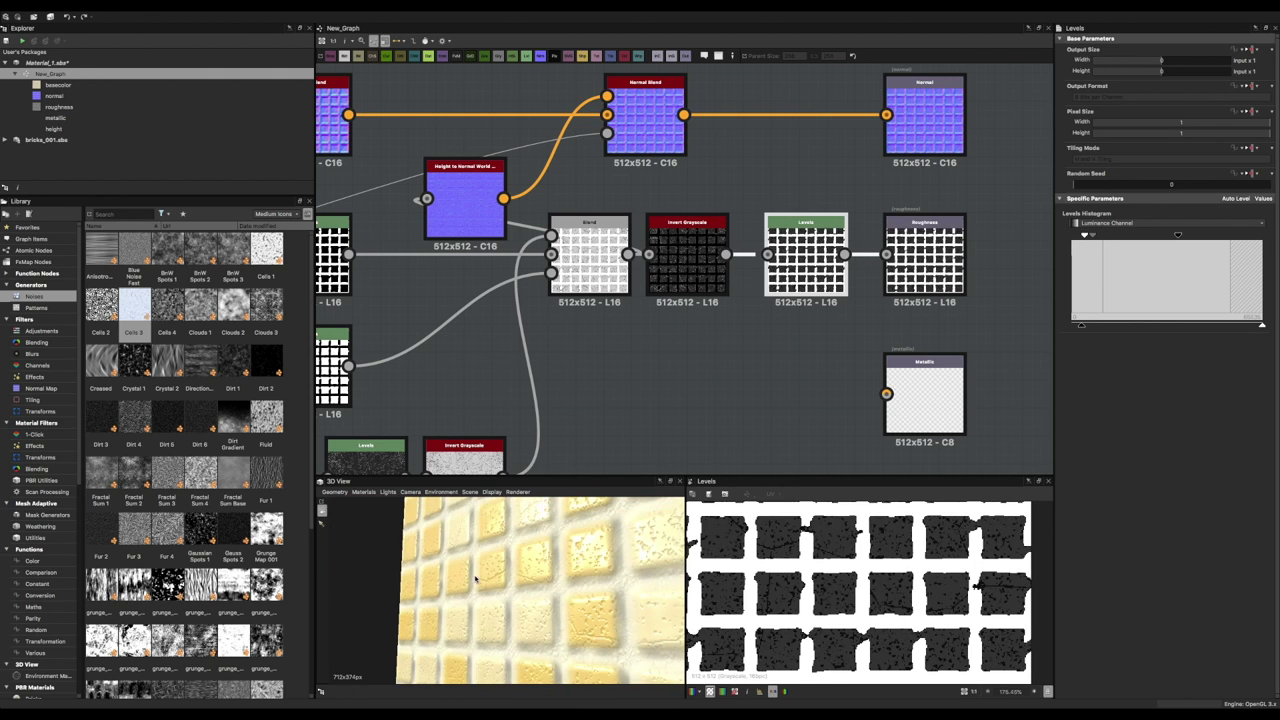
pyautogui.scroll(-2, 802, 283)
# Insert a Levels node between the lower Invert Grayscale and Blend and increase the mask contrast.
pyautogui.moveTo(586, 408); pyautogui.dragTo(652, 330)
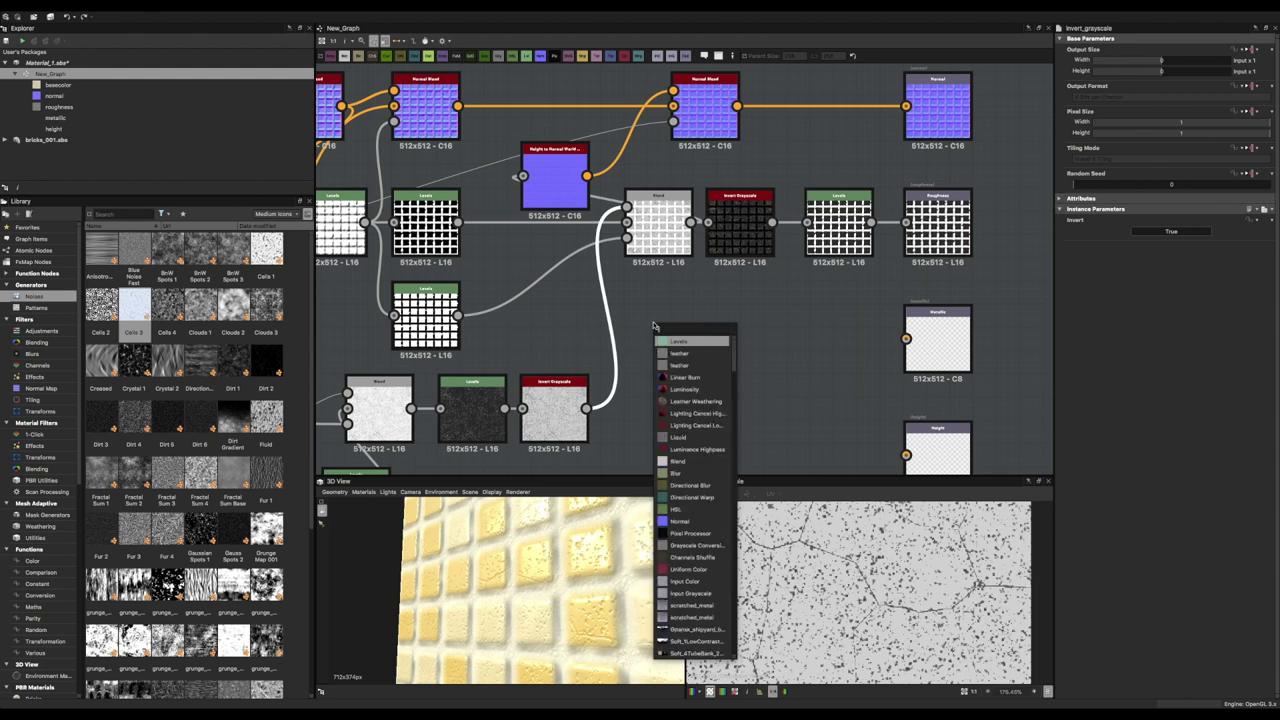
pyautogui.click(690, 410)
pyautogui.moveTo(1214, 243)
pyautogui.mouseDown()
pyautogui.moveTo(1165, 237)
pyautogui.moveTo(1171, 247)
pyautogui.mouseUp()
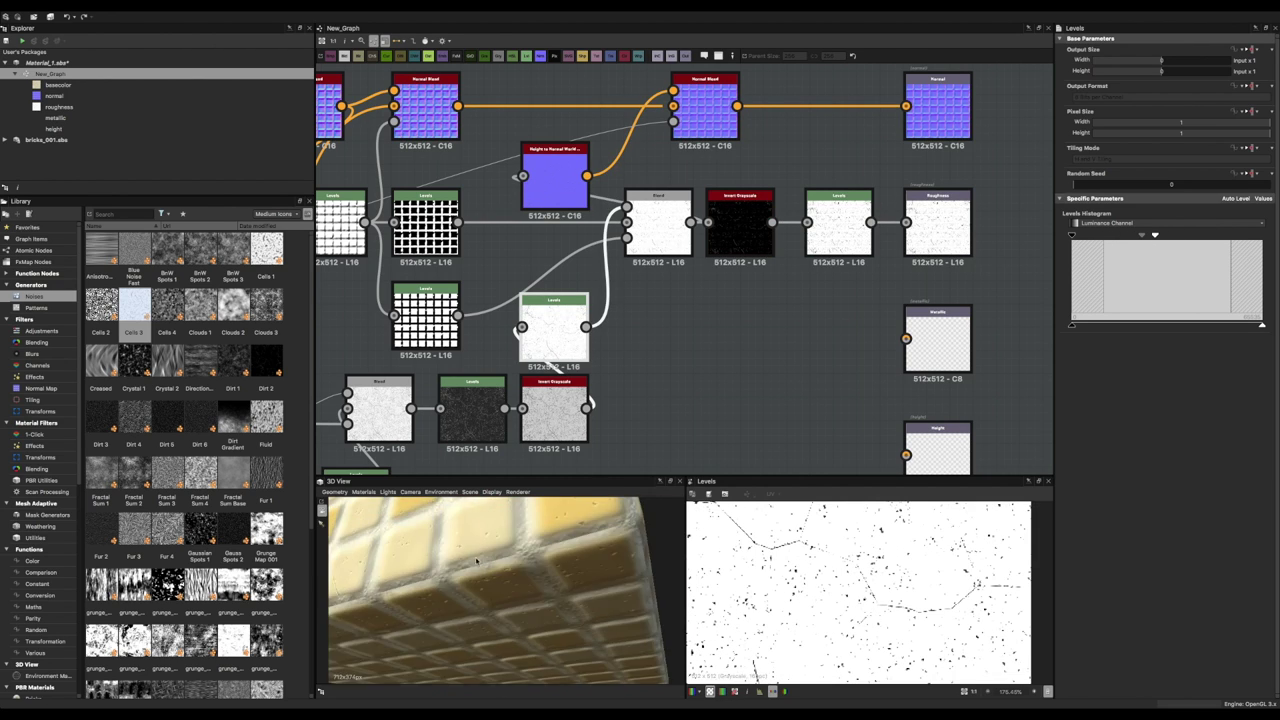
# Swap the roughness Levels output handles and lift its black level to dark grey.
pyautogui.click(843, 225)
pyautogui.moveTo(1221, 234); pyautogui.dragTo(1107, 237)
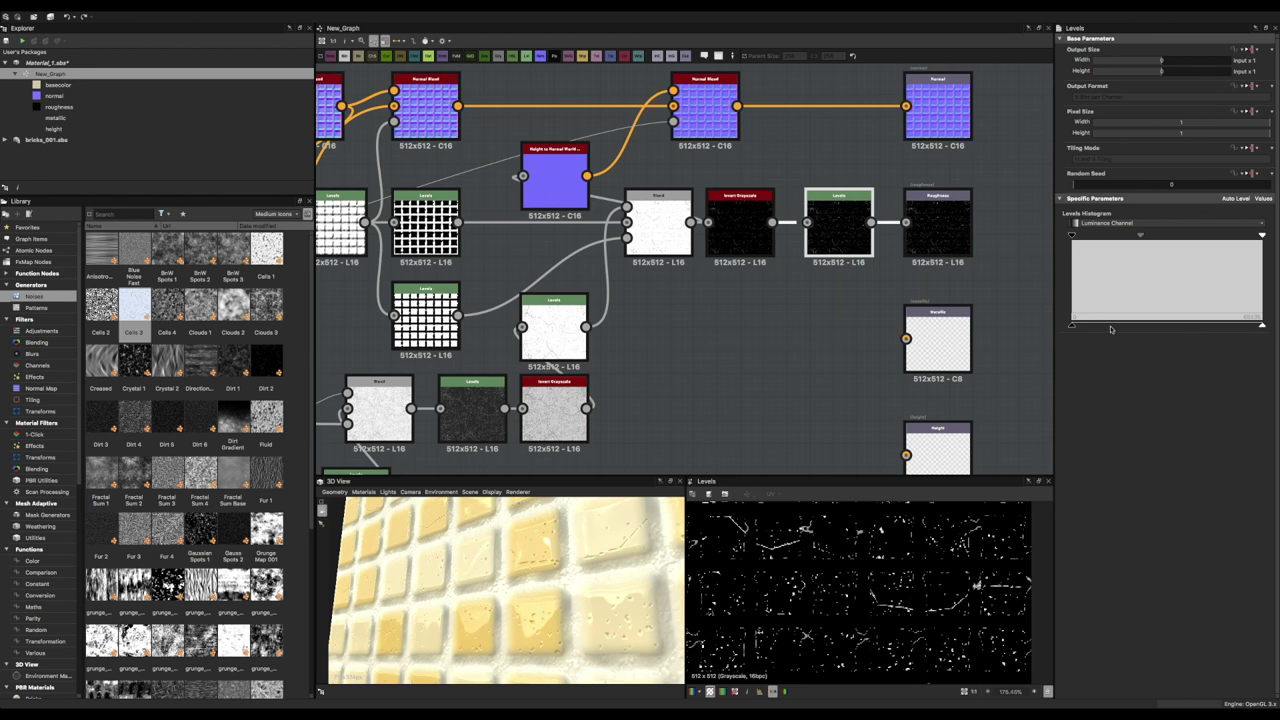
pyautogui.moveTo(1126, 332); pyautogui.dragTo(1123, 333)
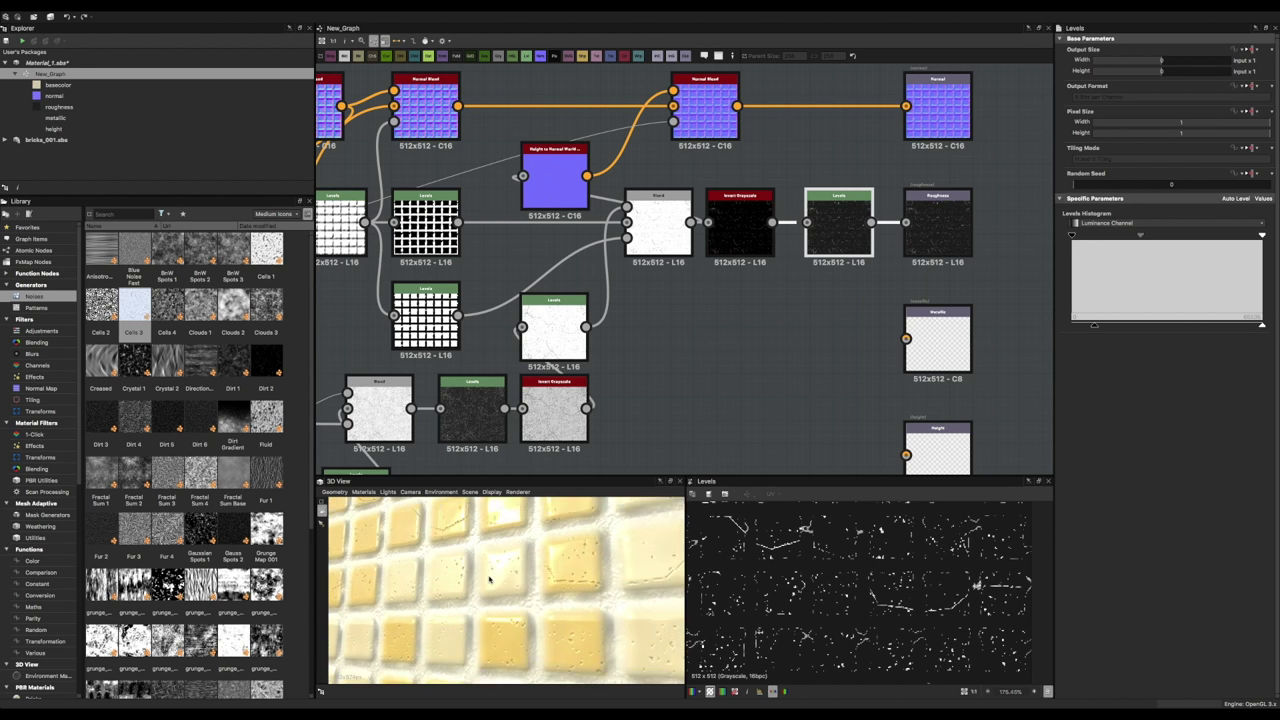
pyautogui.scroll(-5, 860, 306)
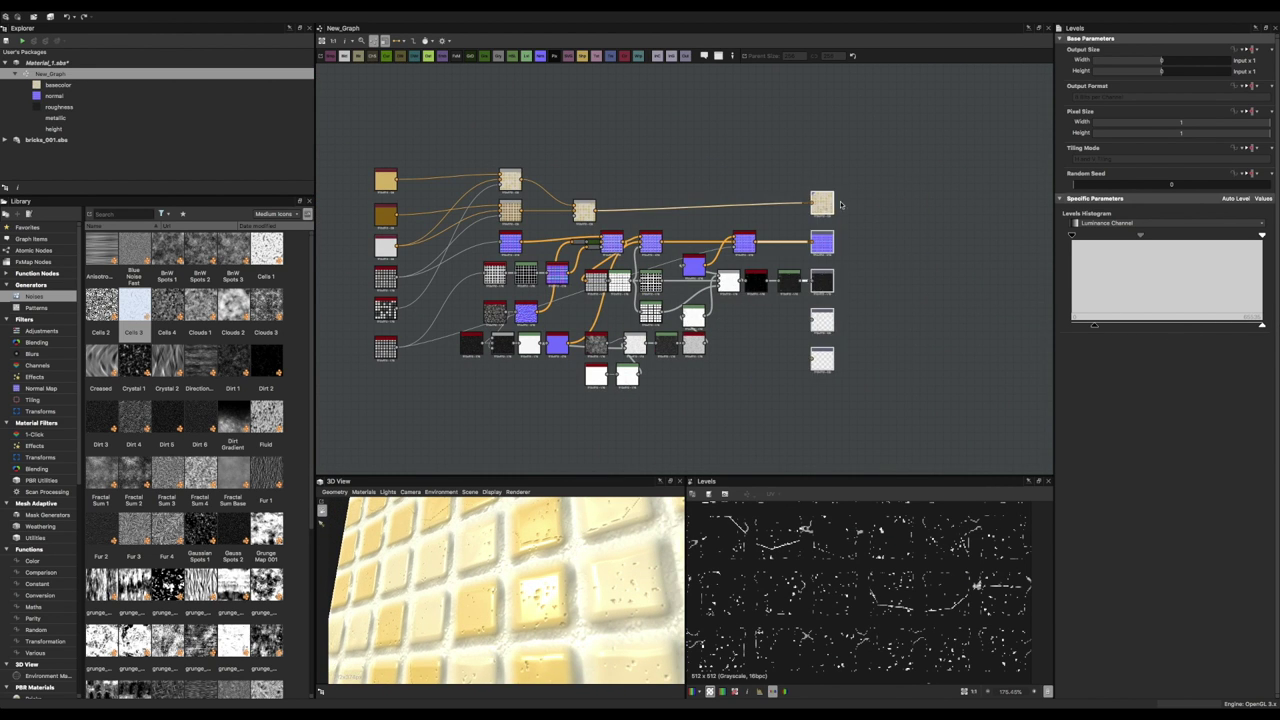
pyautogui.scroll(5, 860, 260)
pyautogui.press('space')
# Insert a Blend masked by a Clouds 2 noise routed through a new Levels node.
pyautogui.press('Return')
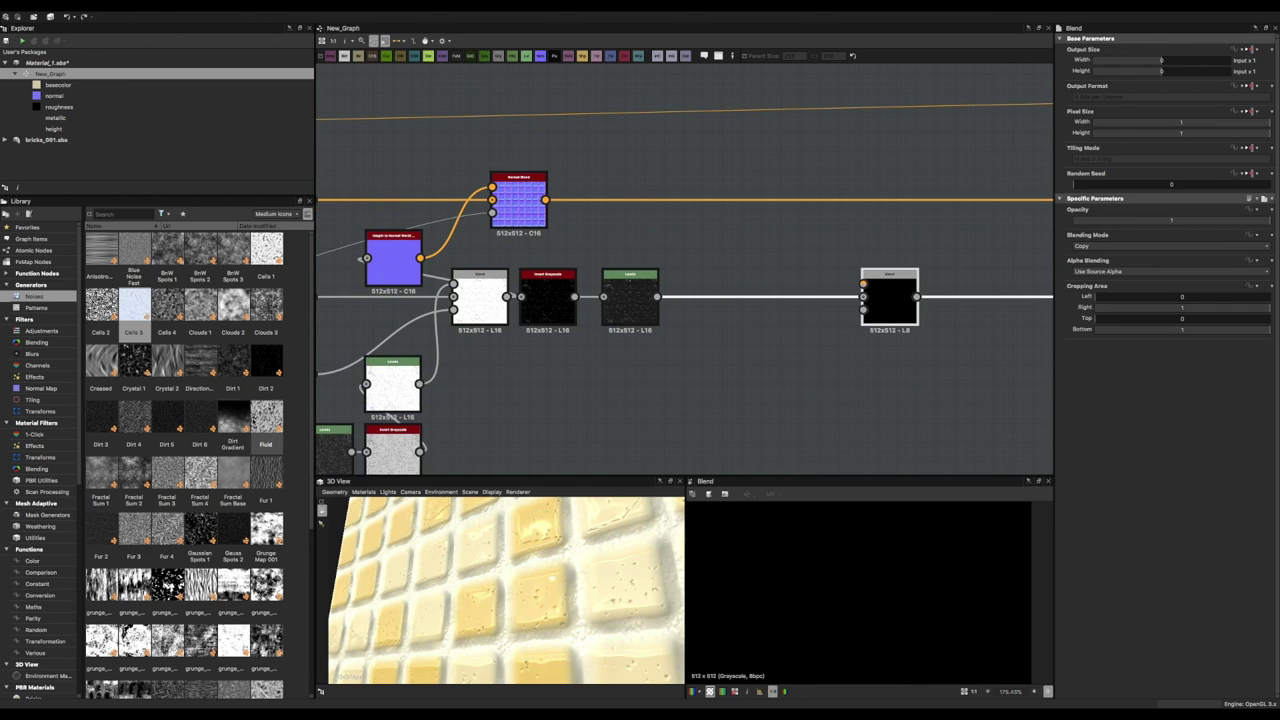
pyautogui.moveTo(233, 305); pyautogui.dragTo(732, 395)
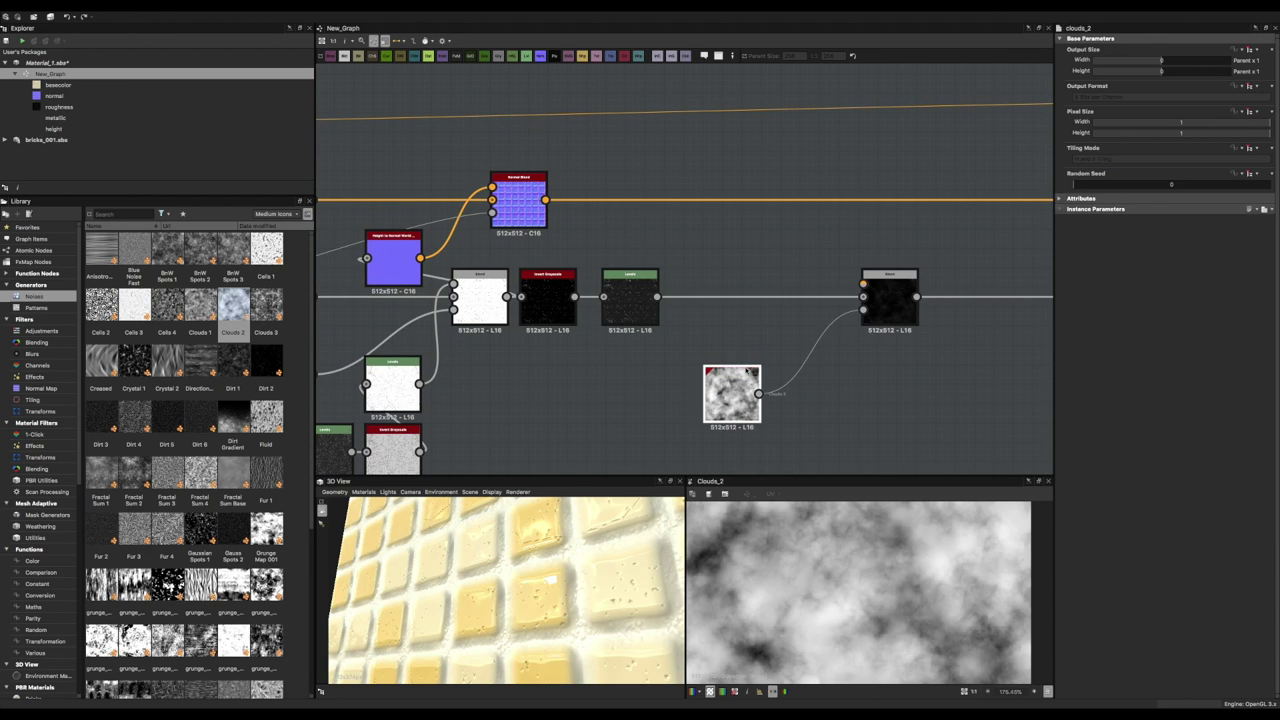
pyautogui.moveTo(820, 307); pyautogui.dragTo(863, 309)
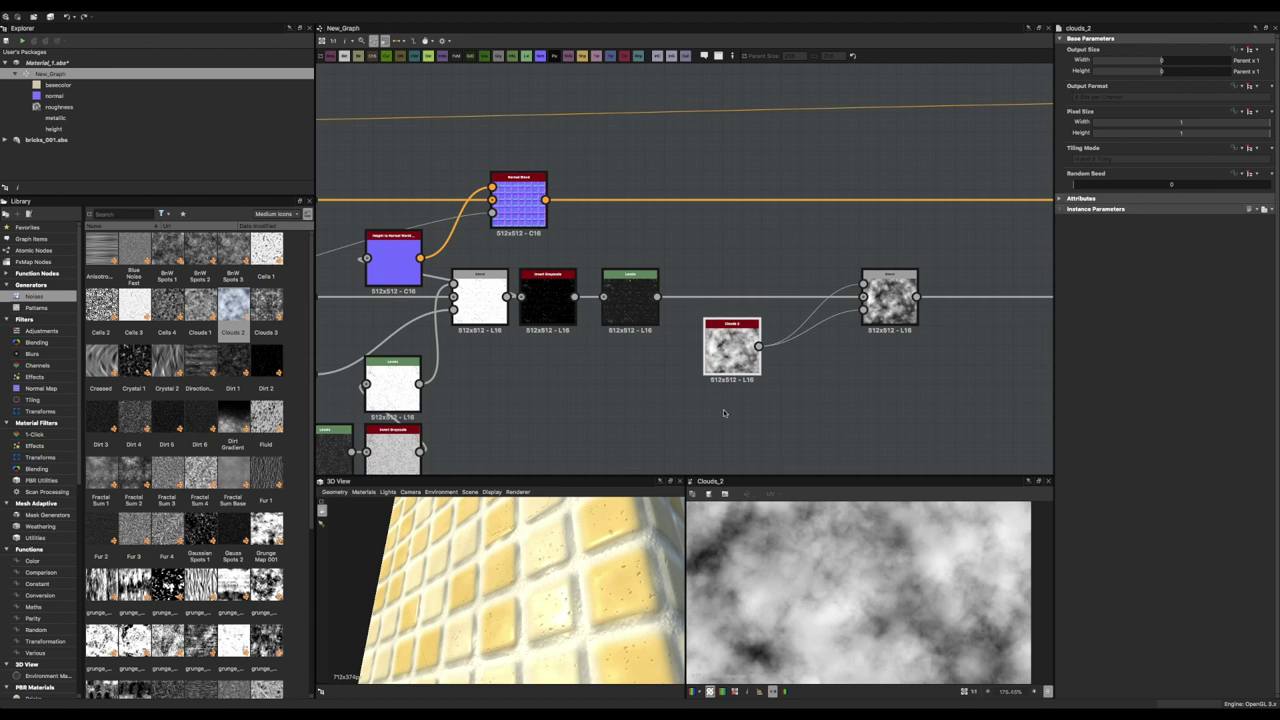
pyautogui.rightClick(806, 337)
pyautogui.click(840, 450)
pyautogui.moveTo(732, 338); pyautogui.dragTo(693, 220)
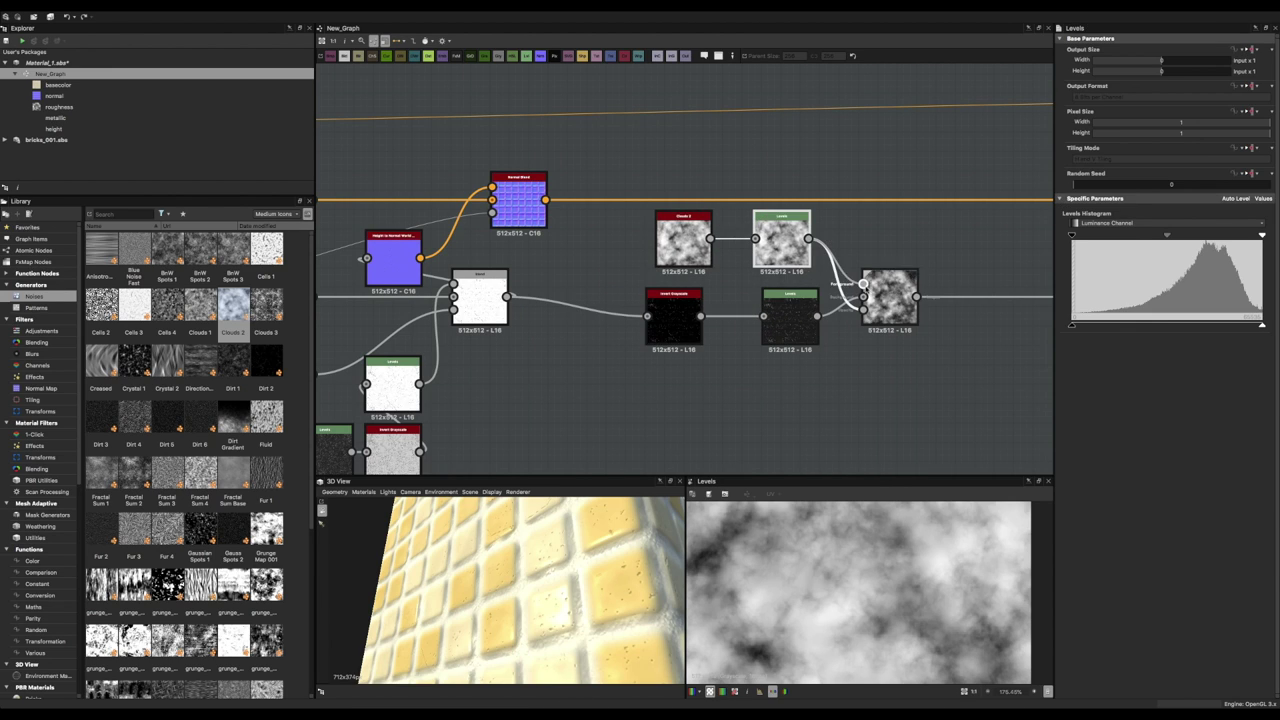
# Adjust the Clouds 2 Levels white point, contrast and output for dark, high-contrast patches.
pyautogui.scroll(-5, 505, 595)
pyautogui.moveTo(498, 601)
pyautogui.mouseDown()
pyautogui.moveTo(512, 587)
pyautogui.moveTo(543, 606)
pyautogui.moveTo(575, 600)
pyautogui.mouseUp()
pyautogui.moveTo(1262, 235); pyautogui.dragTo(1197, 236)
pyautogui.moveTo(1072, 234); pyautogui.dragTo(1163, 234)
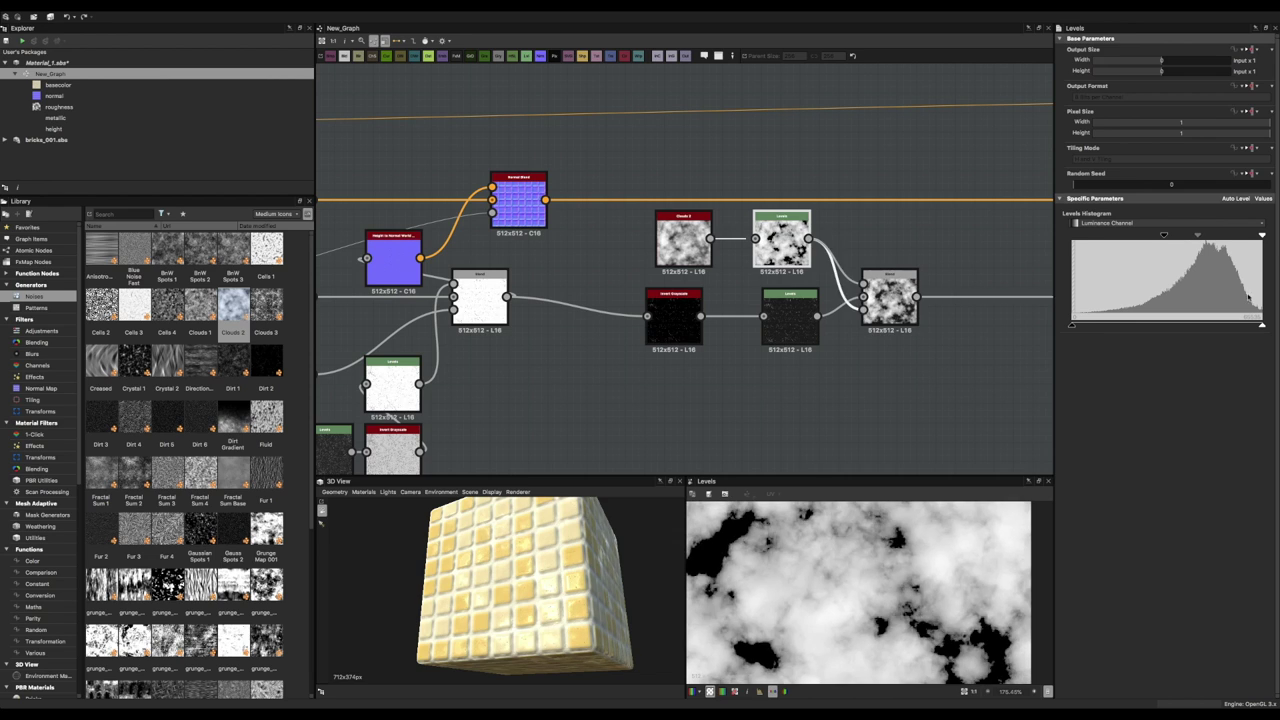
pyautogui.moveTo(1262, 325); pyautogui.dragTo(1097, 324)
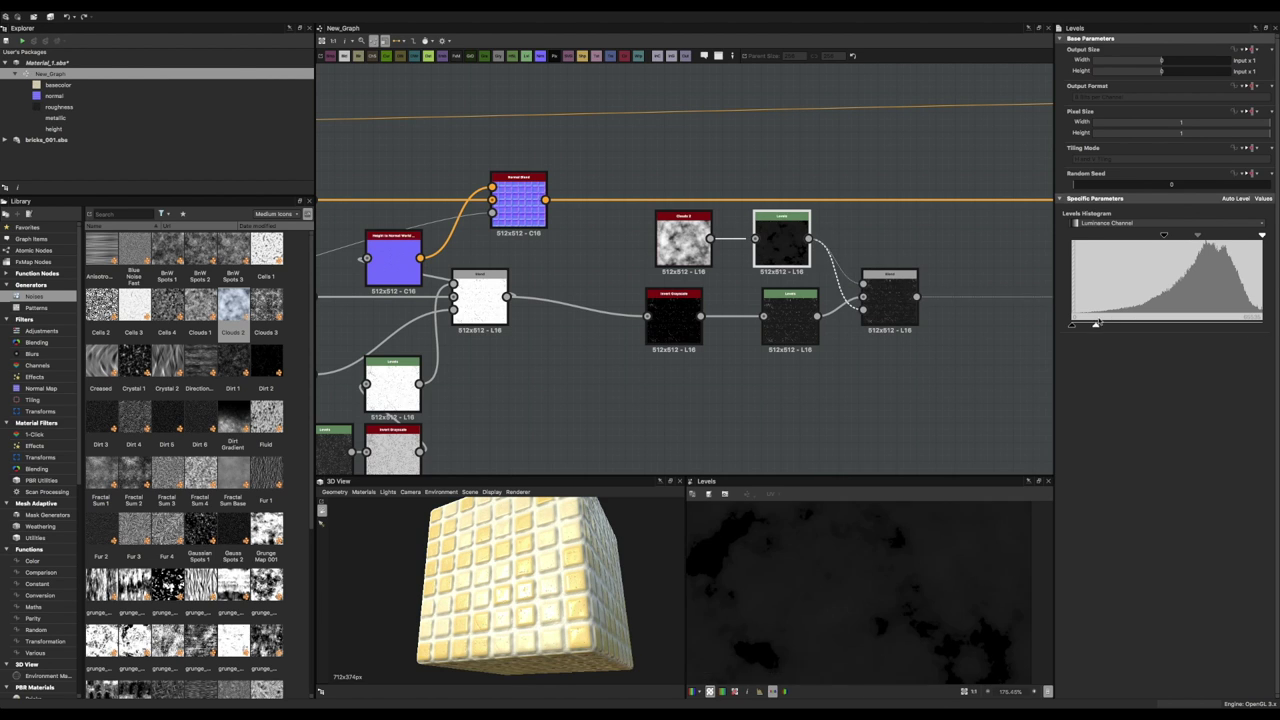
# Connect the crack detail into the Blend and add a Levels node after it.
pyautogui.scroll(-2, 789, 352)
pyautogui.click(779, 310)
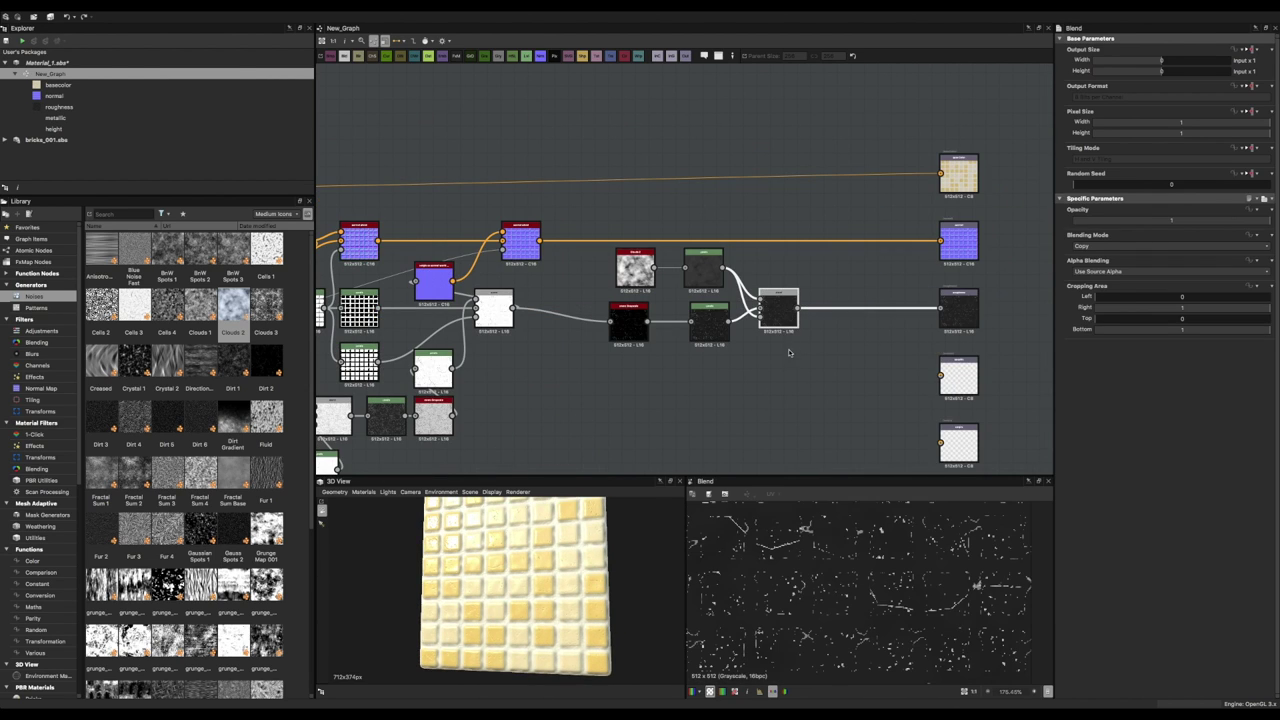
pyautogui.scroll(2, 712, 278)
pyautogui.scroll(-3, 757, 294)
pyautogui.scroll(2, 398, 280)
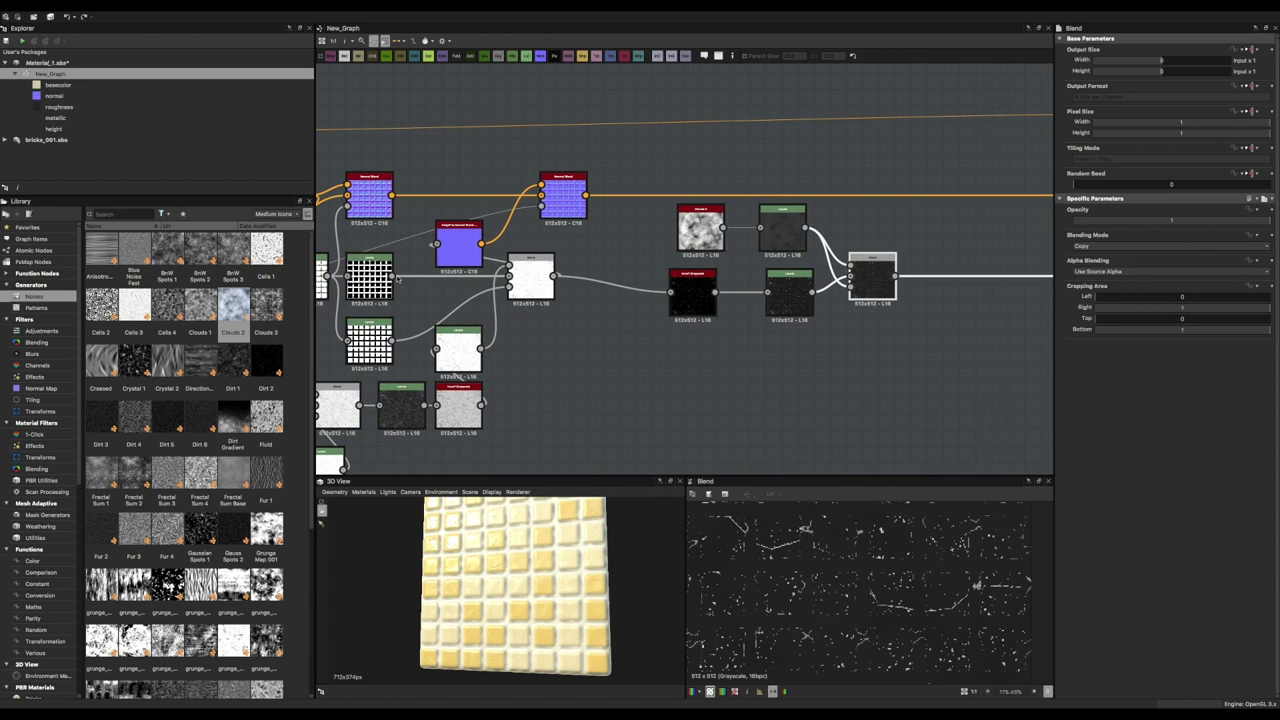
pyautogui.moveTo(855, 262); pyautogui.dragTo(913, 284)
pyautogui.scroll(-1, 872, 293)
pyautogui.click(950, 310)
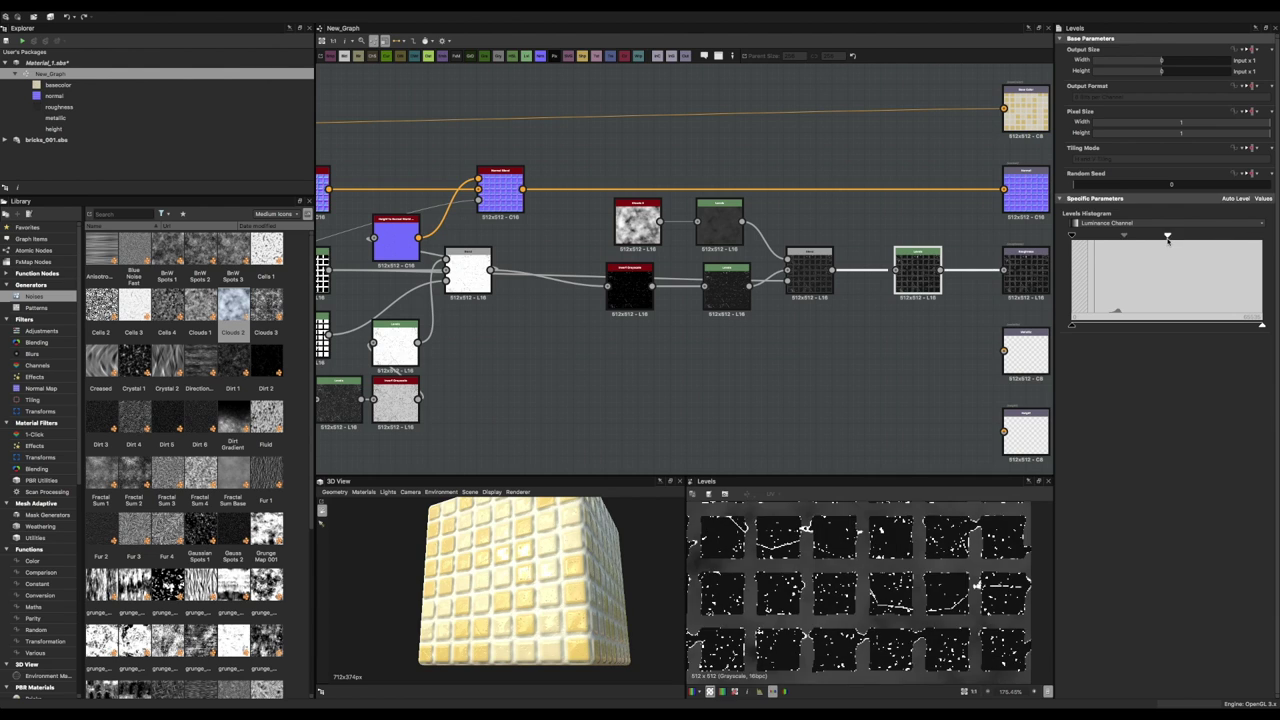
# Raise the crack-mask Levels so the output is nearly white with thin dark cracks.
pyautogui.moveTo(1083, 240); pyautogui.dragTo(1098, 238)
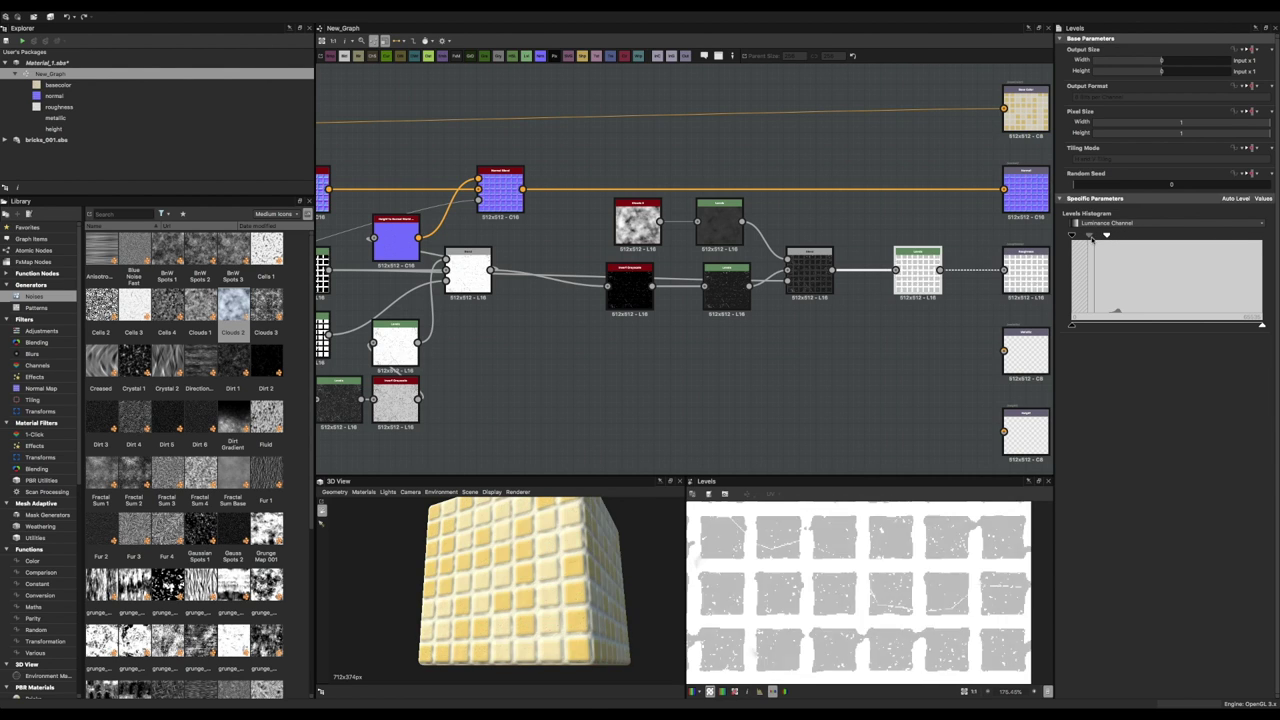
pyautogui.moveTo(520, 600)
pyautogui.mouseDown()
pyautogui.moveTo(529, 565)
pyautogui.moveTo(563, 590)
pyautogui.moveTo(520, 575)
pyautogui.moveTo(547, 586)
pyautogui.moveTo(540, 560)
pyautogui.mouseUp()
pyautogui.scroll(3, 529, 565)
pyautogui.scroll(-5, 563, 590)
pyautogui.scroll(5, 520, 575)
pyautogui.scroll(-5, 547, 586)
pyautogui.moveTo(560, 330); pyautogui.dragTo(700, 340, button='middle')
pyautogui.scroll(2, 665, 310)
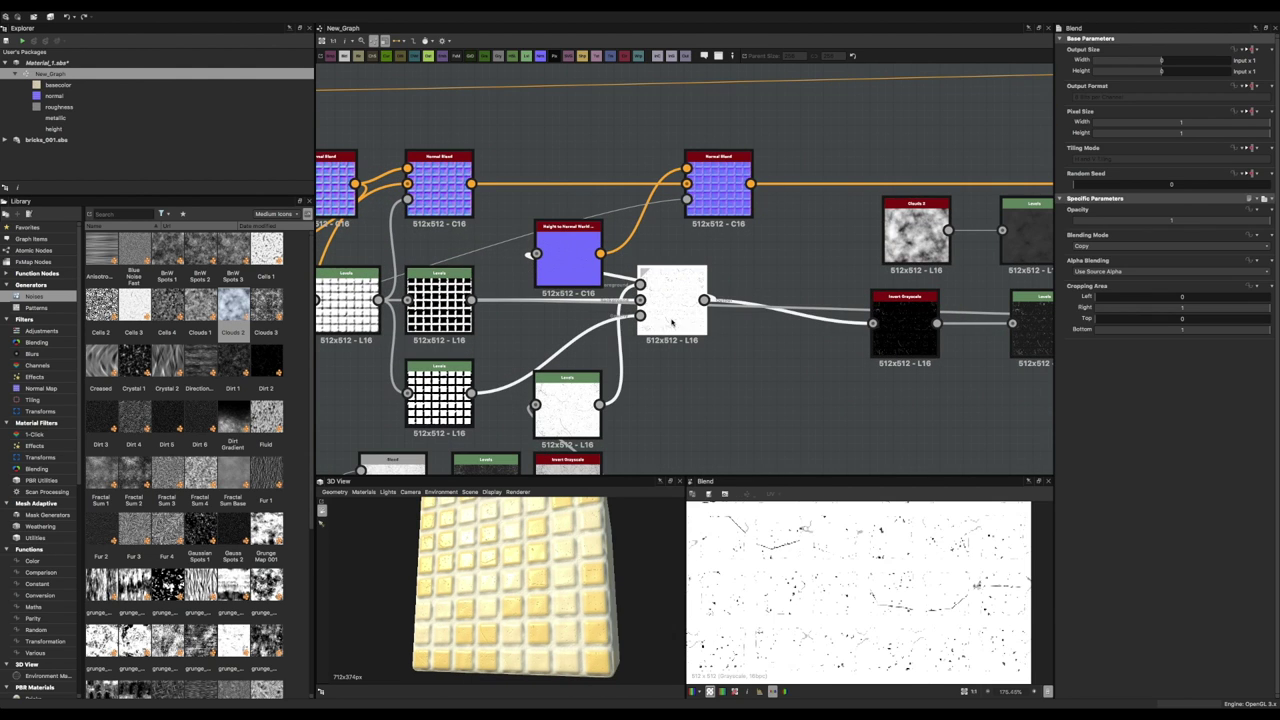
# Nudge the Blend node down and check the Levels and Normal Blend outputs on the cube.
pyautogui.moveTo(669, 307); pyautogui.dragTo(669, 333)
pyautogui.click(567, 405)
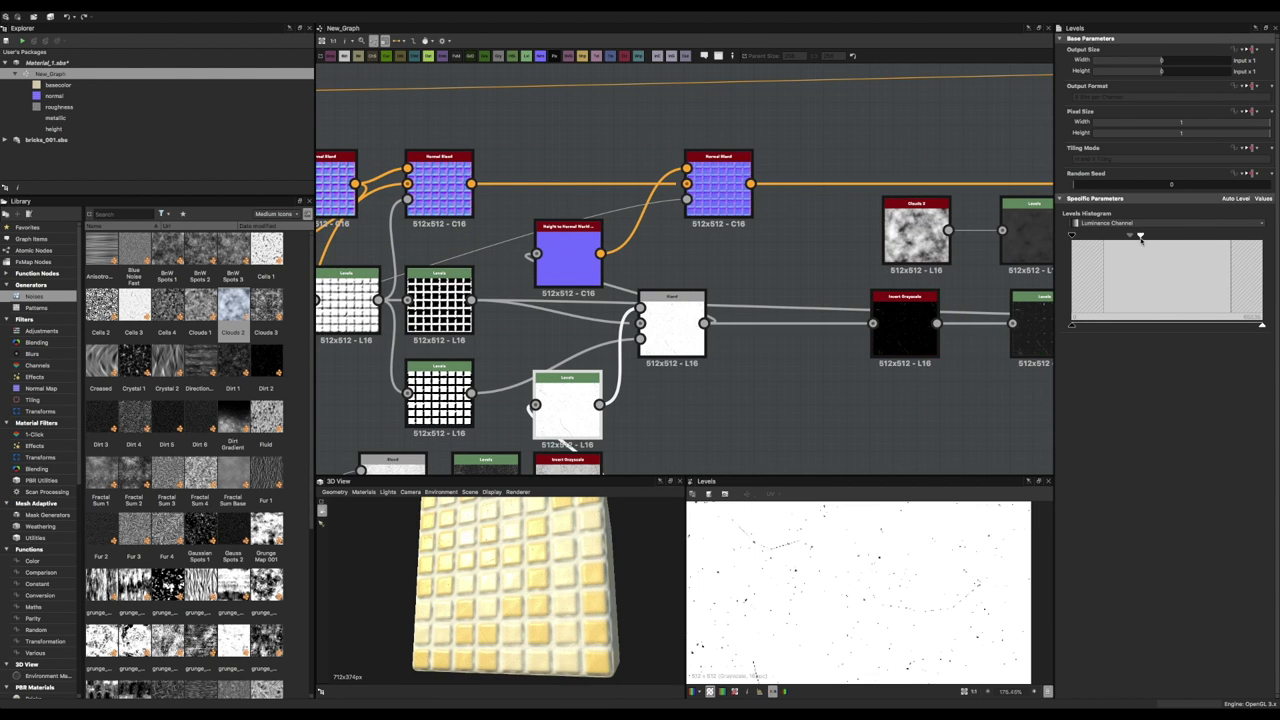
pyautogui.scroll(2, 512, 586)
pyautogui.moveTo(512, 586)
pyautogui.mouseDown()
pyautogui.moveTo(491, 572)
pyautogui.moveTo(520, 590)
pyautogui.mouseUp()
pyautogui.scroll(3, 491, 572)
pyautogui.scroll(-1, 491, 572)
pyautogui.scroll(-3, 491, 572)
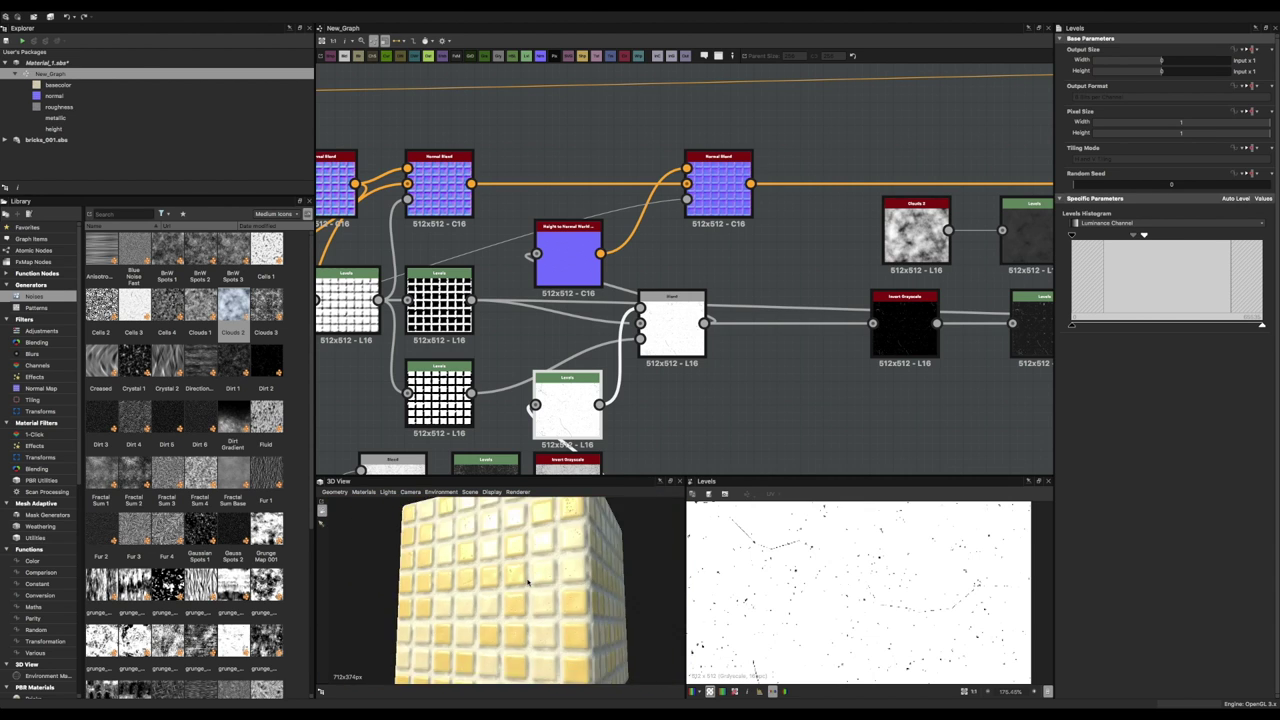
pyautogui.press('f')
pyautogui.scroll(5, 533, 410)
pyautogui.click(663, 212)
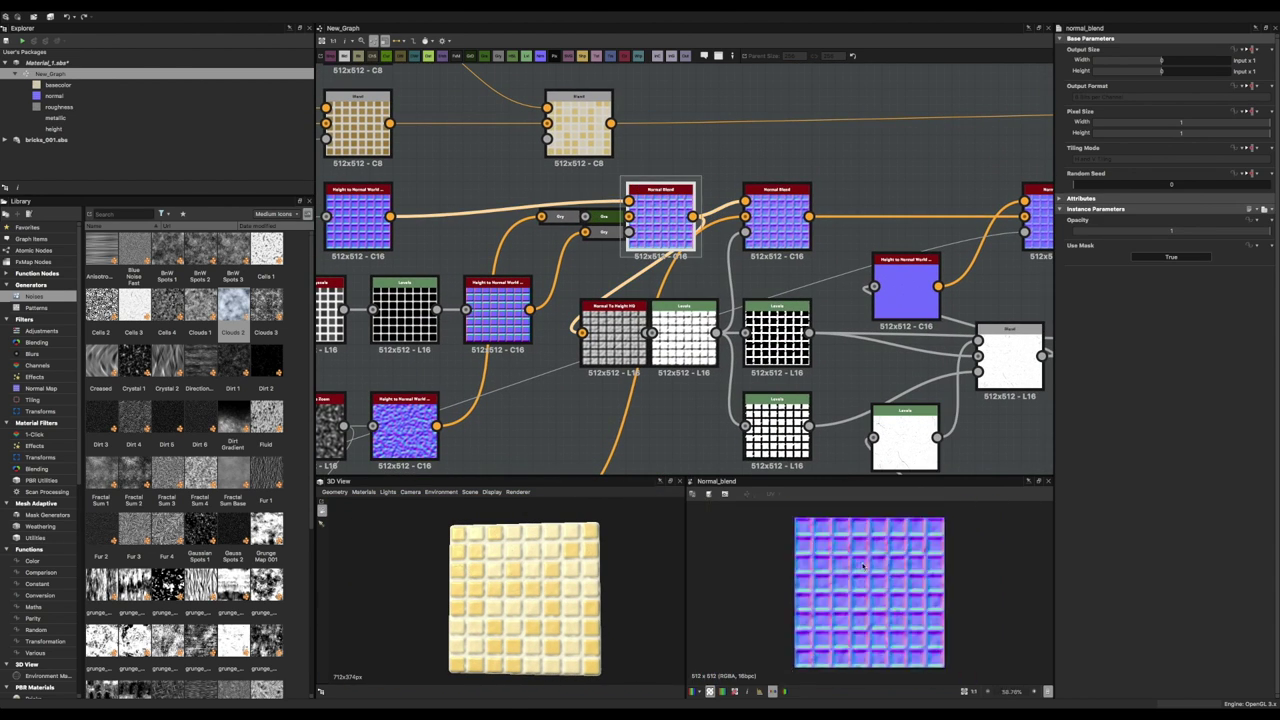
# Pan to the tile-grid chain and inspect its black Levels node.
pyautogui.moveTo(414, 326); pyautogui.dragTo(530, 297, button='middle')
pyautogui.click(530, 297)
pyautogui.scroll(-2, 530, 297)
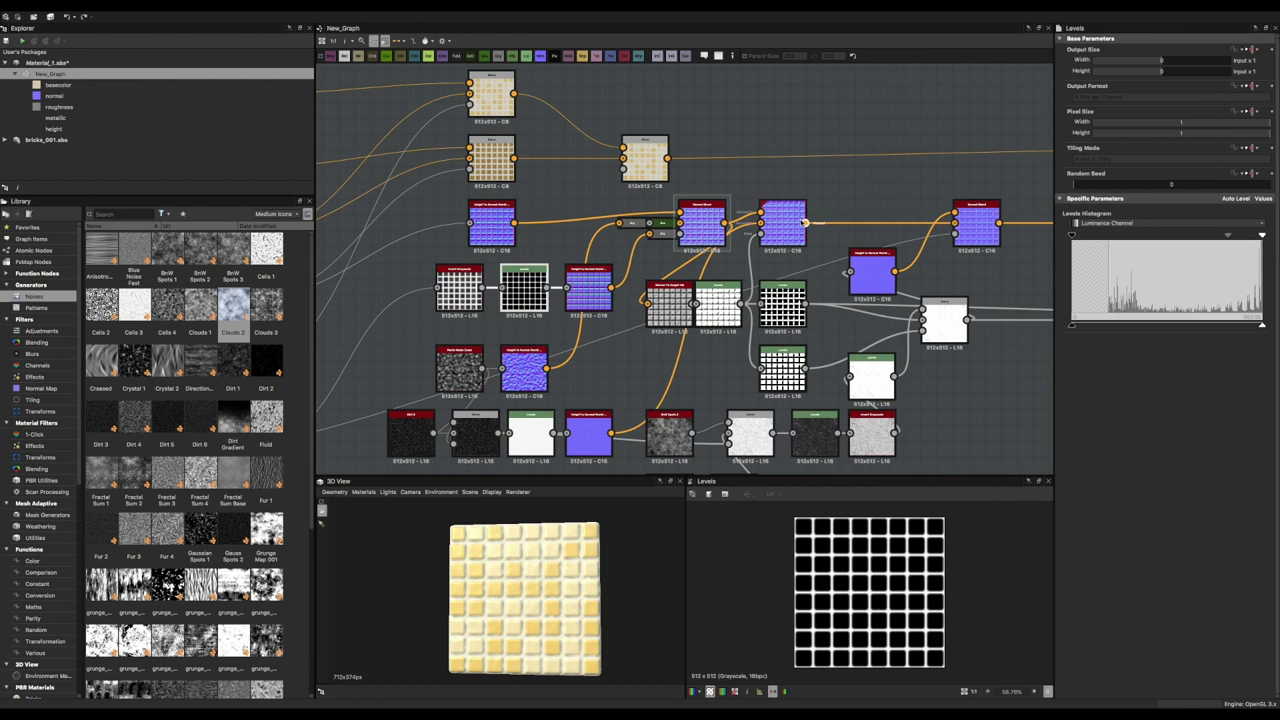
pyautogui.scroll(3, 571, 594)
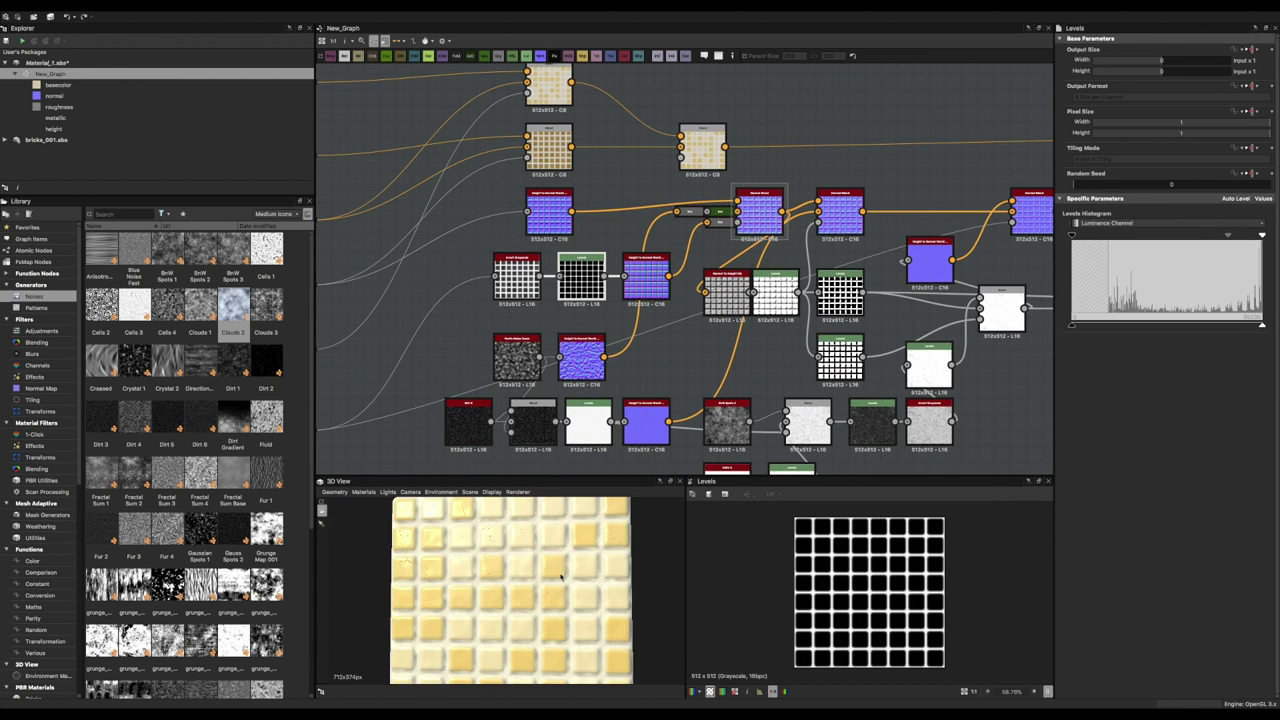
pyautogui.moveTo(561, 256); pyautogui.dragTo(650, 243, button='middle')
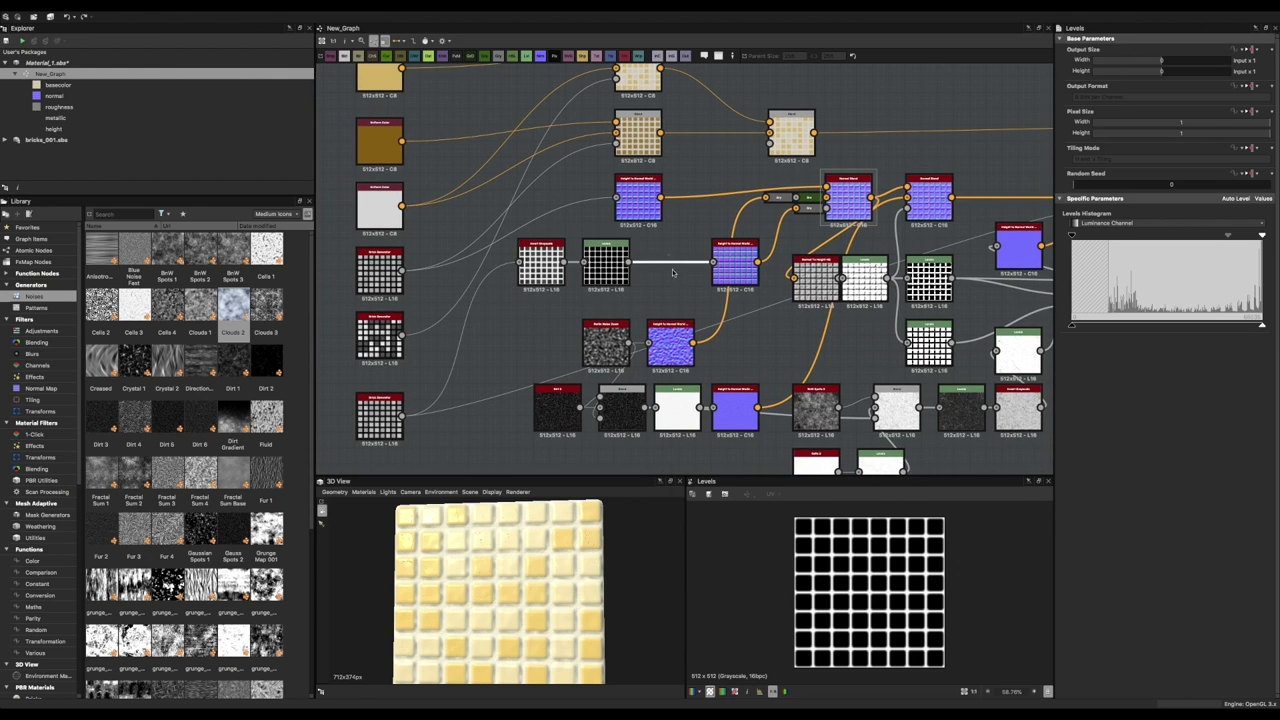
# Insert a Blend on the tile-grid link and connect a Crystal 1 noise into it.
pyautogui.press('b')
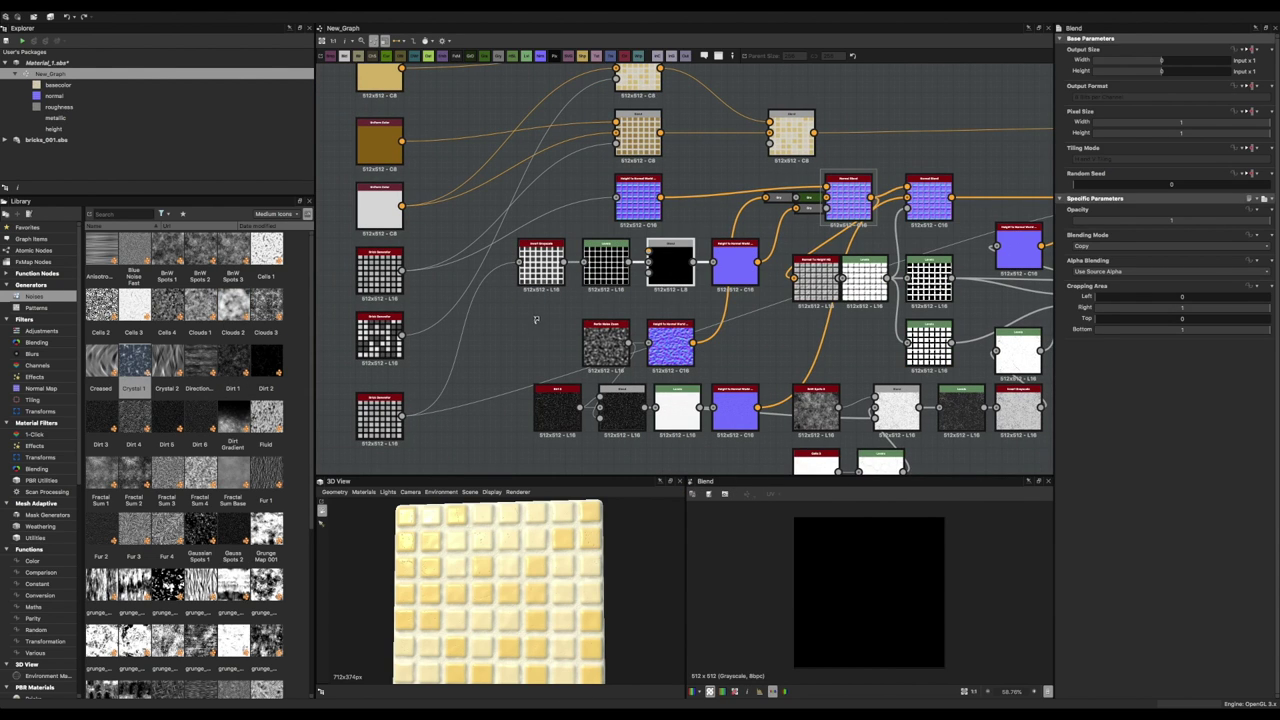
pyautogui.moveTo(535, 319); pyautogui.dragTo(537, 322)
pyautogui.scroll(3, 549, 610)
pyautogui.moveTo(549, 614)
pyautogui.mouseDown()
pyautogui.moveTo(535, 613)
pyautogui.moveTo(897, 306)
pyautogui.mouseUp()
pyautogui.click(541, 327)
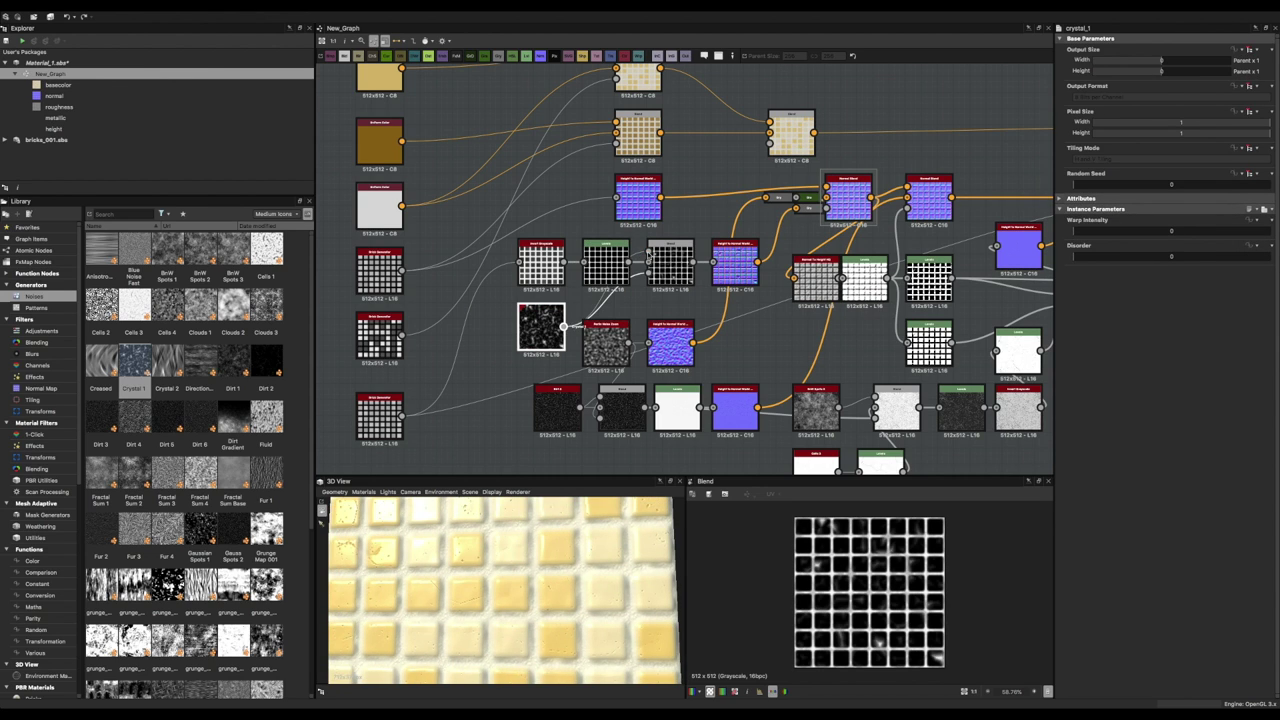
pyautogui.moveTo(517, 560)
pyautogui.mouseDown()
pyautogui.moveTo(491, 597)
pyautogui.moveTo(524, 583)
pyautogui.moveTo(530, 560)
pyautogui.mouseUp()
pyautogui.doubleClick(553, 333)
# Add a Levels after Crystal 1, lowering the white point, raising the black point, and brightening the output.
pyautogui.moveTo(517, 327); pyautogui.dragTo(558, 357)
pyautogui.click(585, 378)
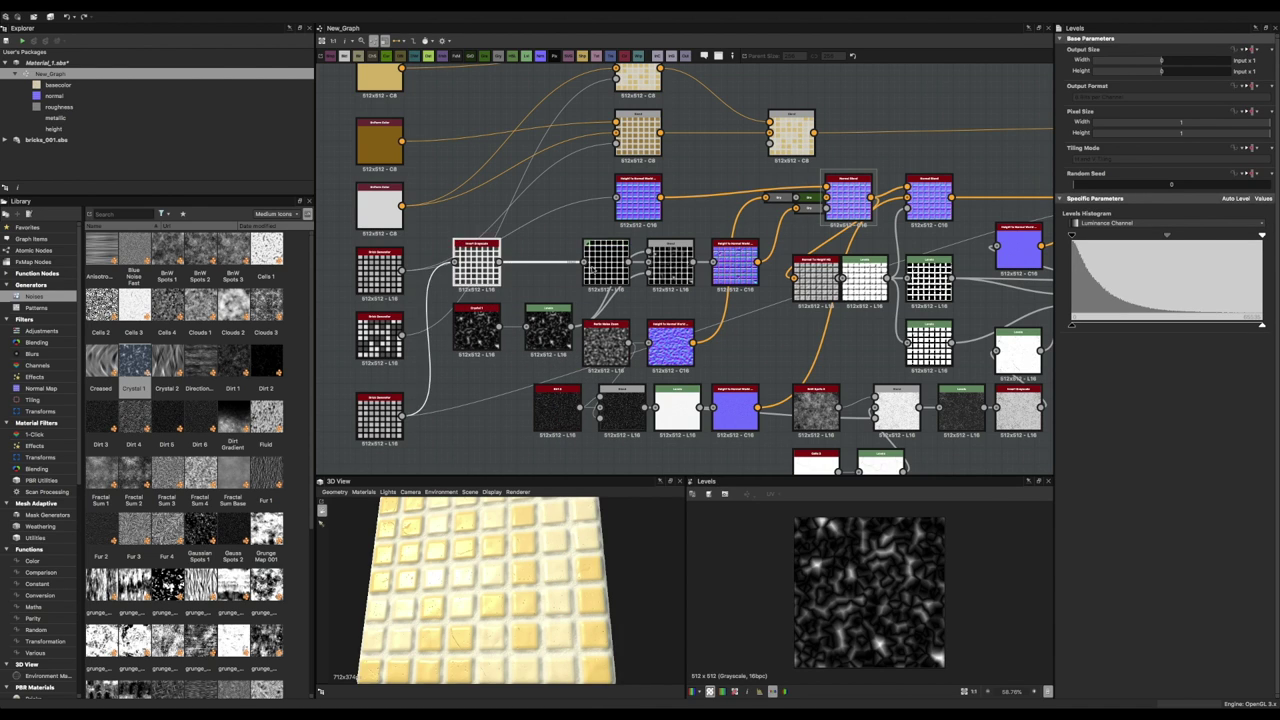
pyautogui.moveTo(1167, 236)
pyautogui.mouseDown()
pyautogui.moveTo(1191, 236)
pyautogui.moveTo(1158, 245)
pyautogui.mouseUp()
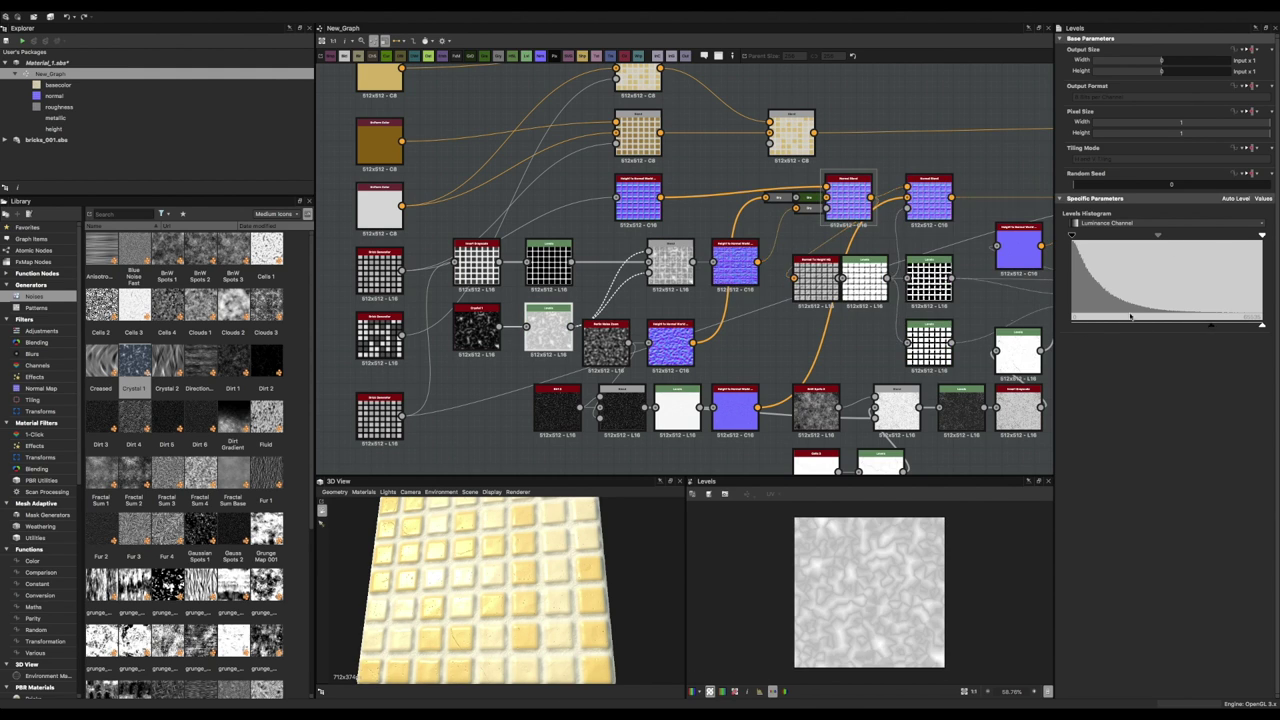
pyautogui.moveTo(1072, 235)
pyautogui.mouseDown()
pyautogui.moveTo(1133, 240)
pyautogui.moveTo(1109, 238)
pyautogui.mouseUp()
pyautogui.scroll(5, 463, 590)
pyautogui.scroll(3, 499, 571)
pyautogui.scroll(-5, 499, 571)
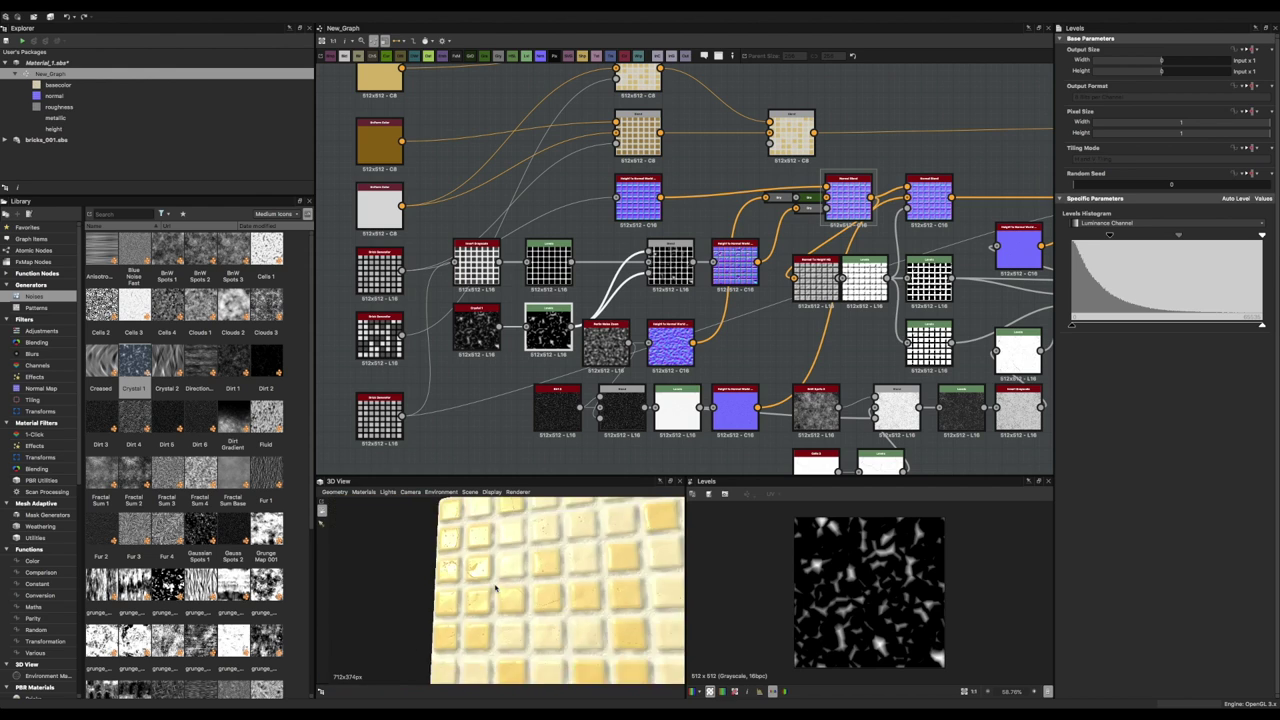
pyautogui.scroll(5, 490, 590)
pyautogui.scroll(-3, 488, 602)
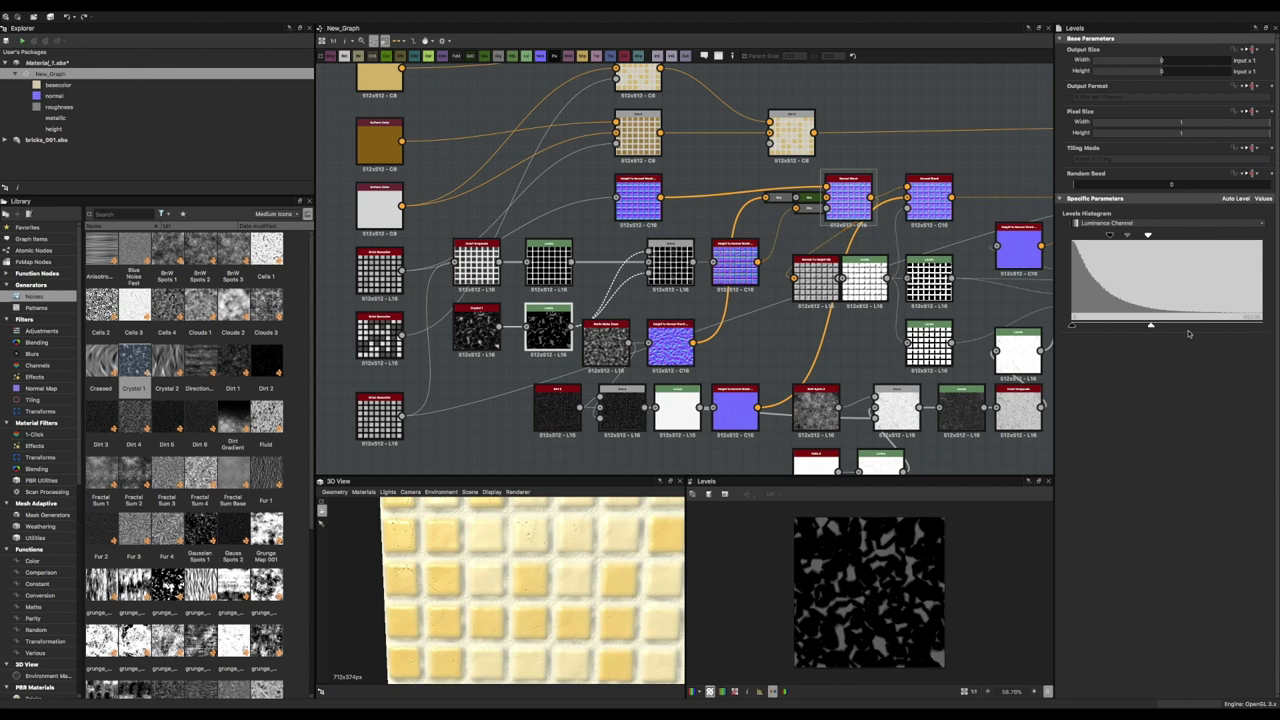
pyautogui.moveTo(1150, 326); pyautogui.dragTo(1262, 326)
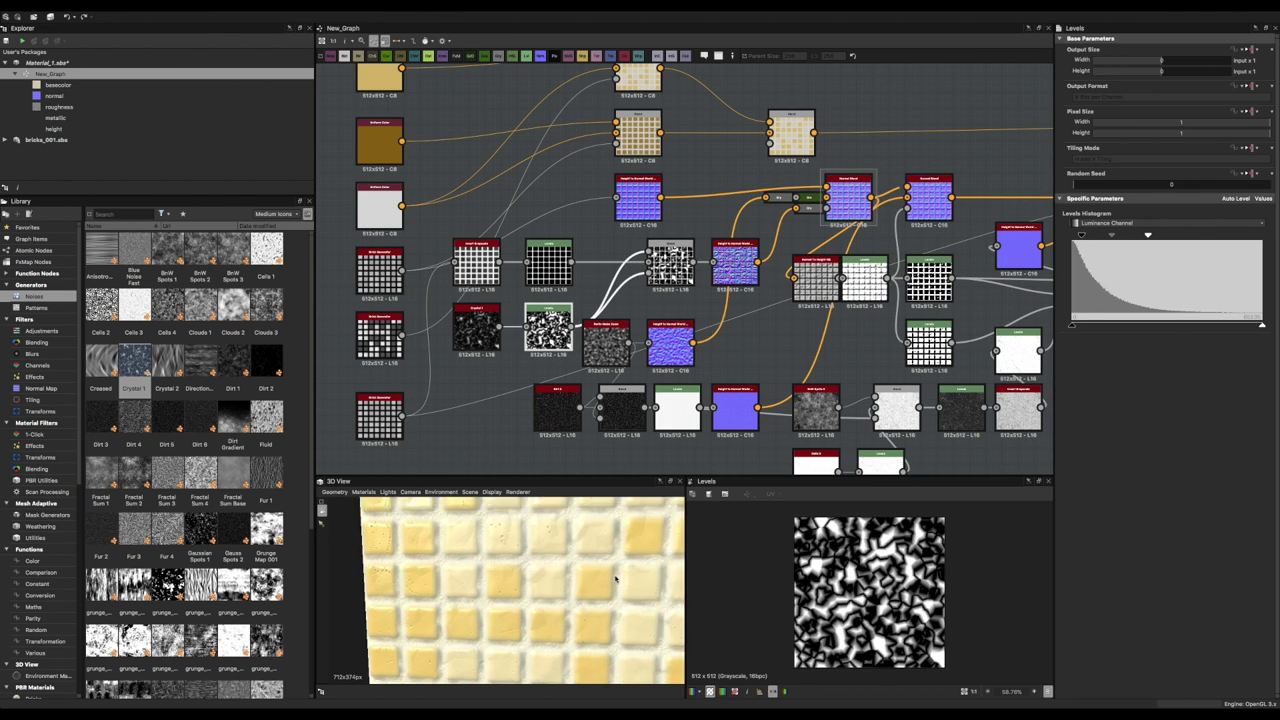
pyautogui.moveTo(615, 578); pyautogui.dragTo(586, 609)
pyautogui.click(477, 325)
# Delete Crystal 1, then try Dirt 1, Cells 1 and a grunge map as the Levels source.
pyautogui.press('Delete')
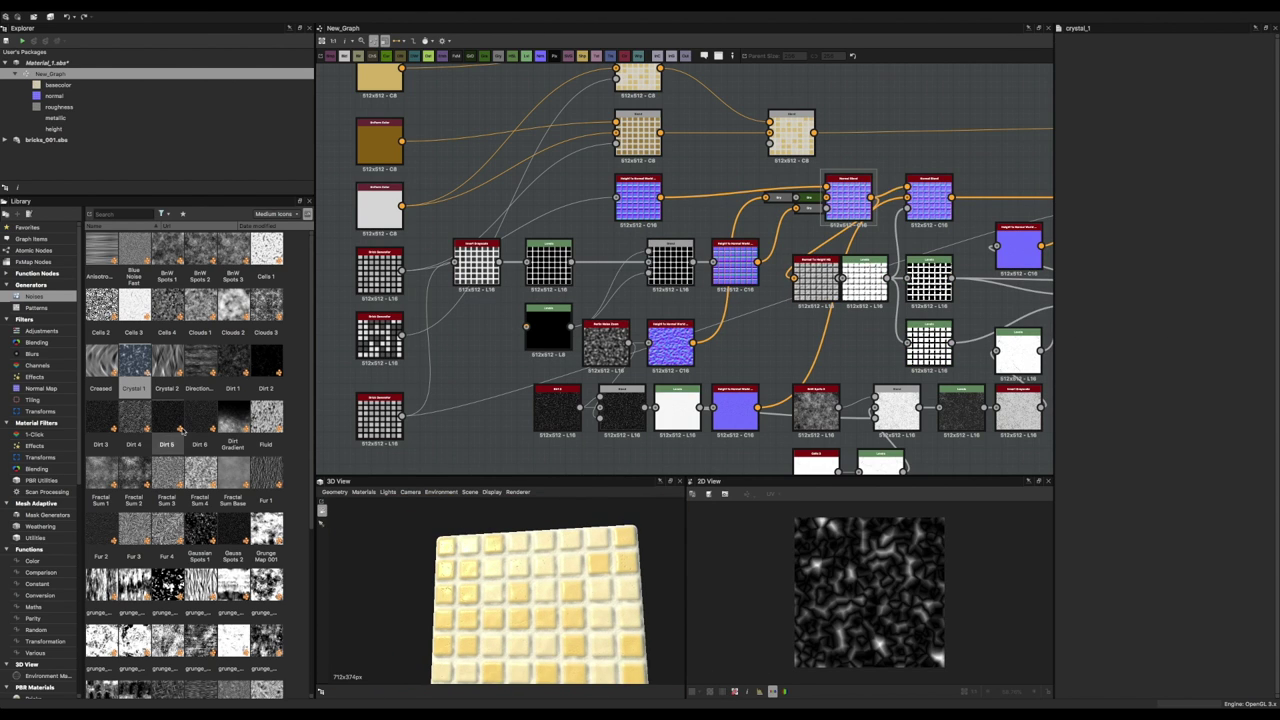
pyautogui.moveTo(563, 609); pyautogui.dragTo(523, 591)
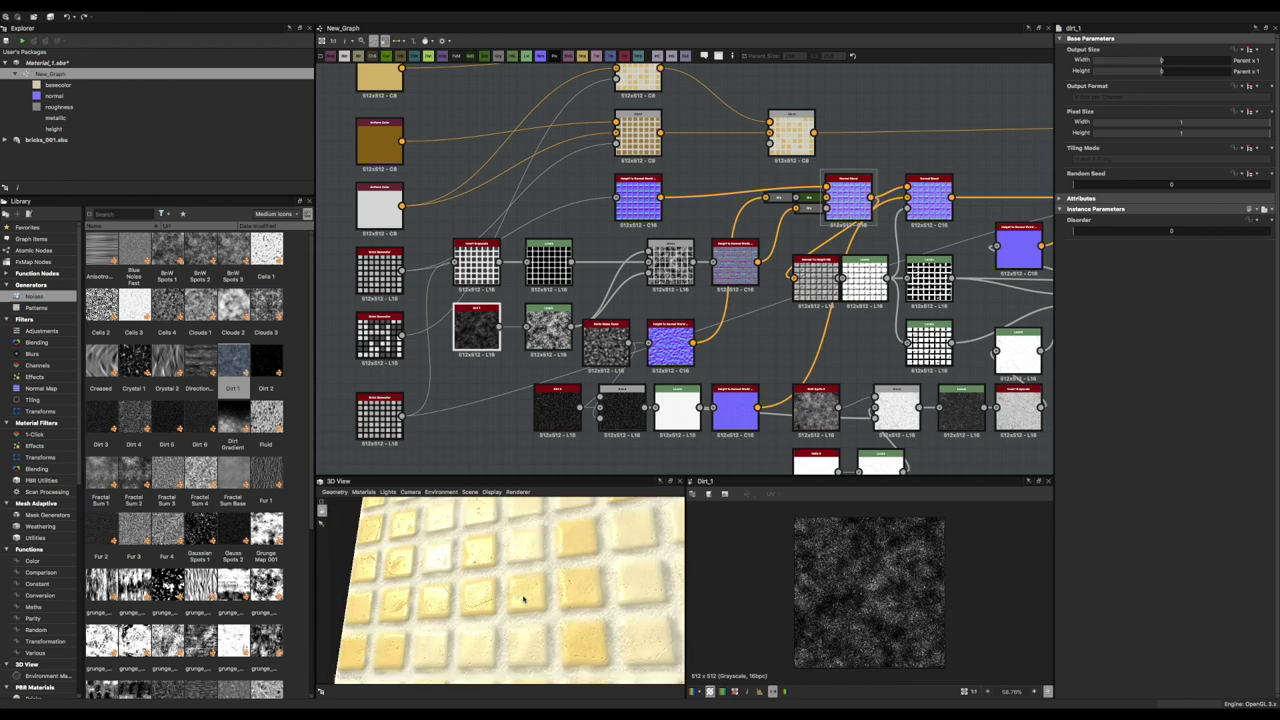
pyautogui.press('Delete')
pyautogui.click(258, 244)
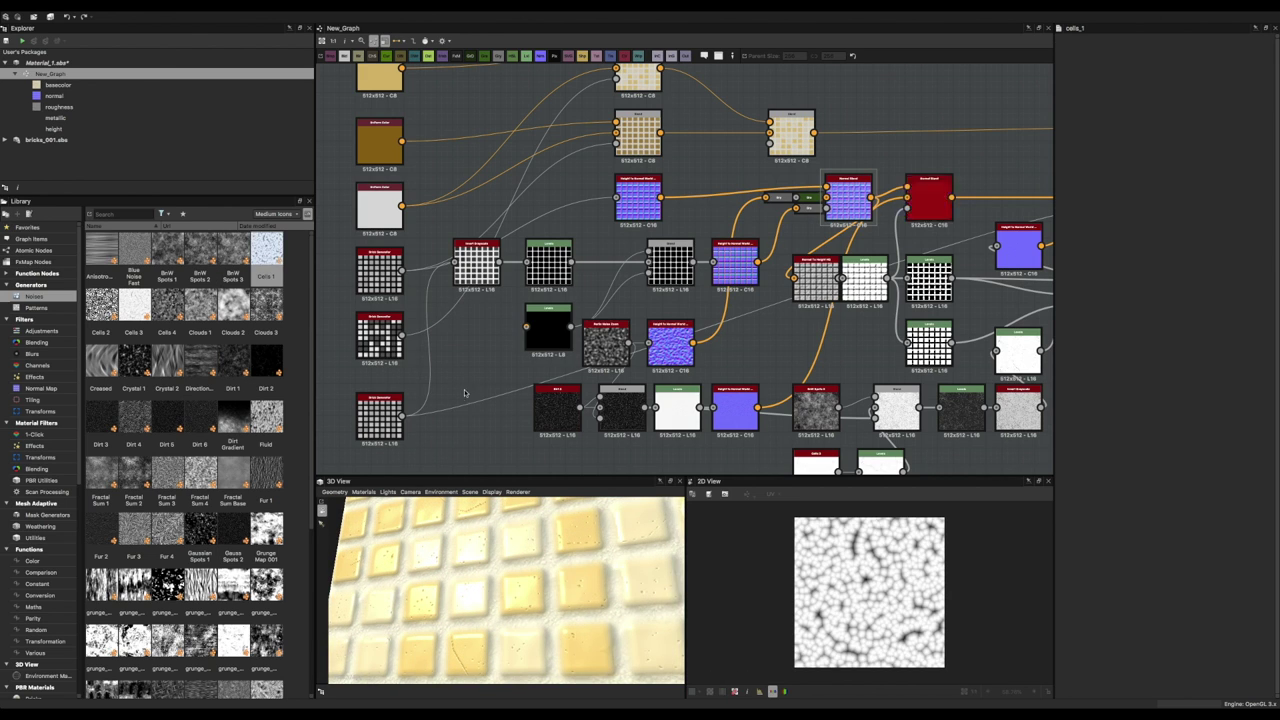
pyautogui.scroll(-5, 205, 449)
pyautogui.moveTo(489, 325); pyautogui.dragTo(468, 327)
pyautogui.moveTo(484, 327); pyautogui.dragTo(526, 327)
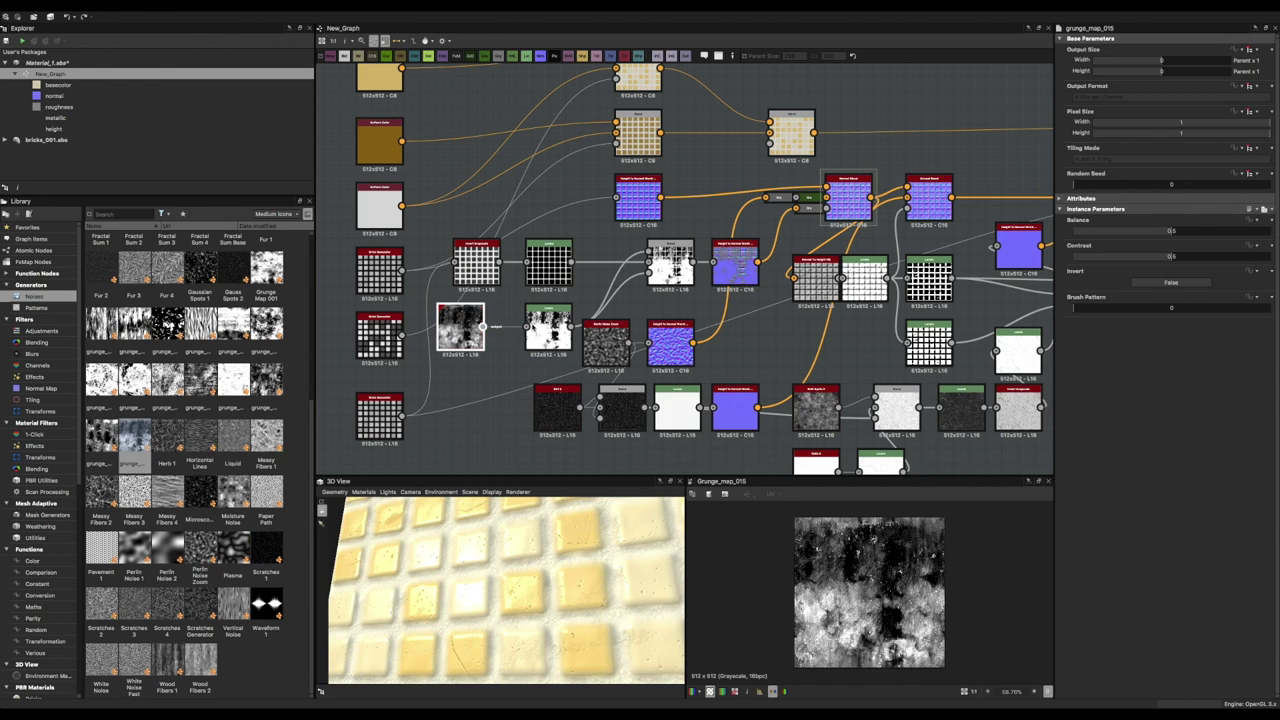
pyautogui.moveTo(545, 575)
pyautogui.mouseDown()
pyautogui.moveTo(523, 611)
pyautogui.moveTo(500, 589)
pyautogui.mouseUp()
pyautogui.click(549, 330)
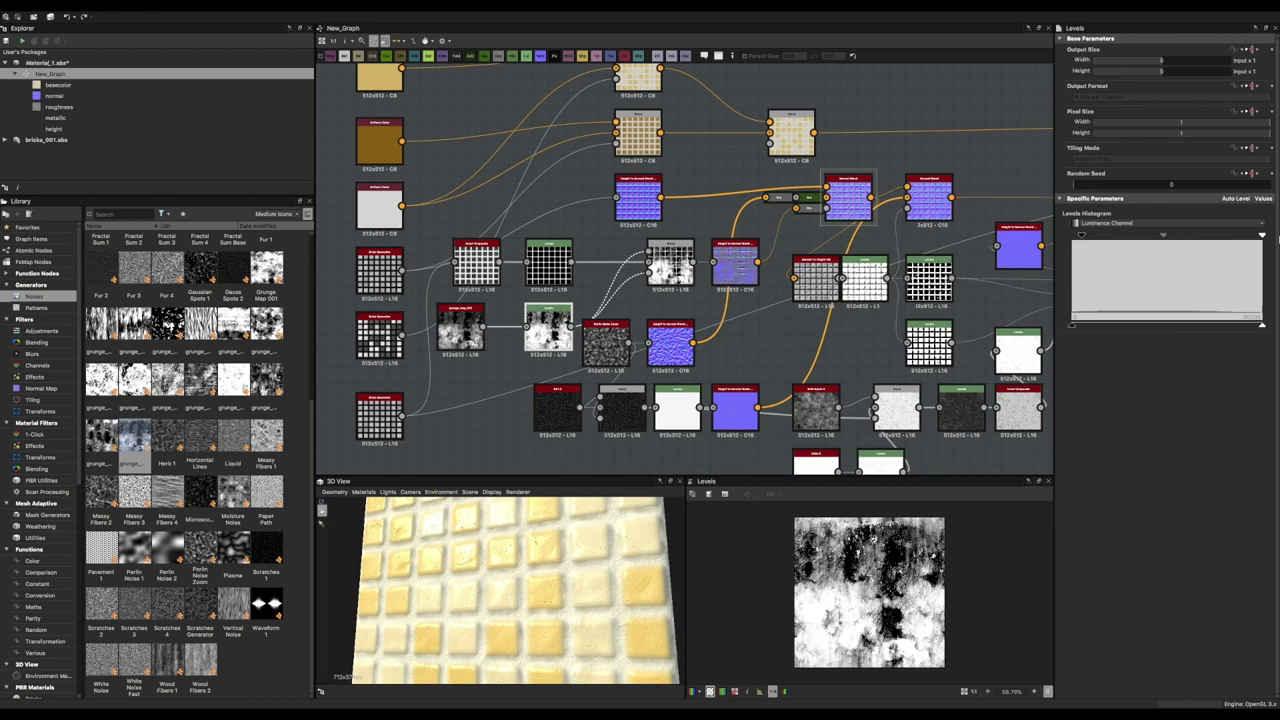
pyautogui.click(460, 330)
pyautogui.press('Delete')
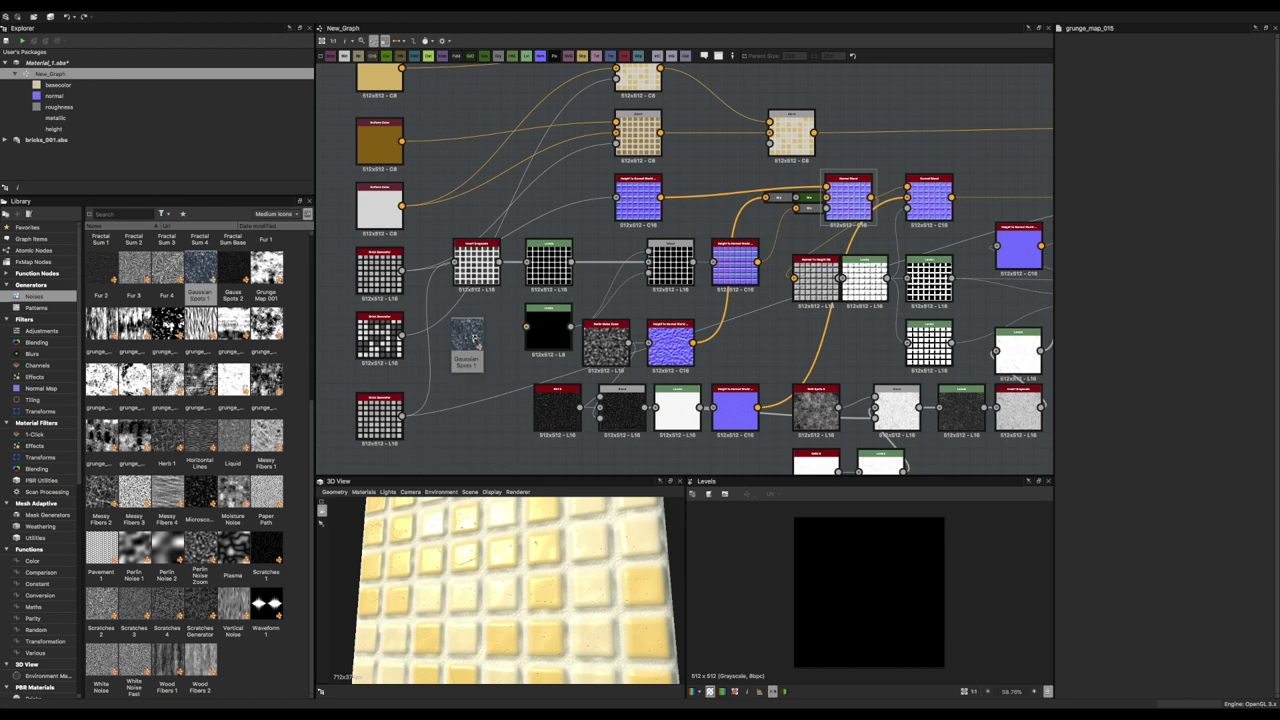
# Connect Gaussian Spots 1 into the Levels node and preview the Blend's scattered white spots.
pyautogui.moveTo(474, 340); pyautogui.dragTo(476, 332)
pyautogui.moveTo(500, 328); pyautogui.dragTo(526, 328)
pyautogui.click(675, 268)
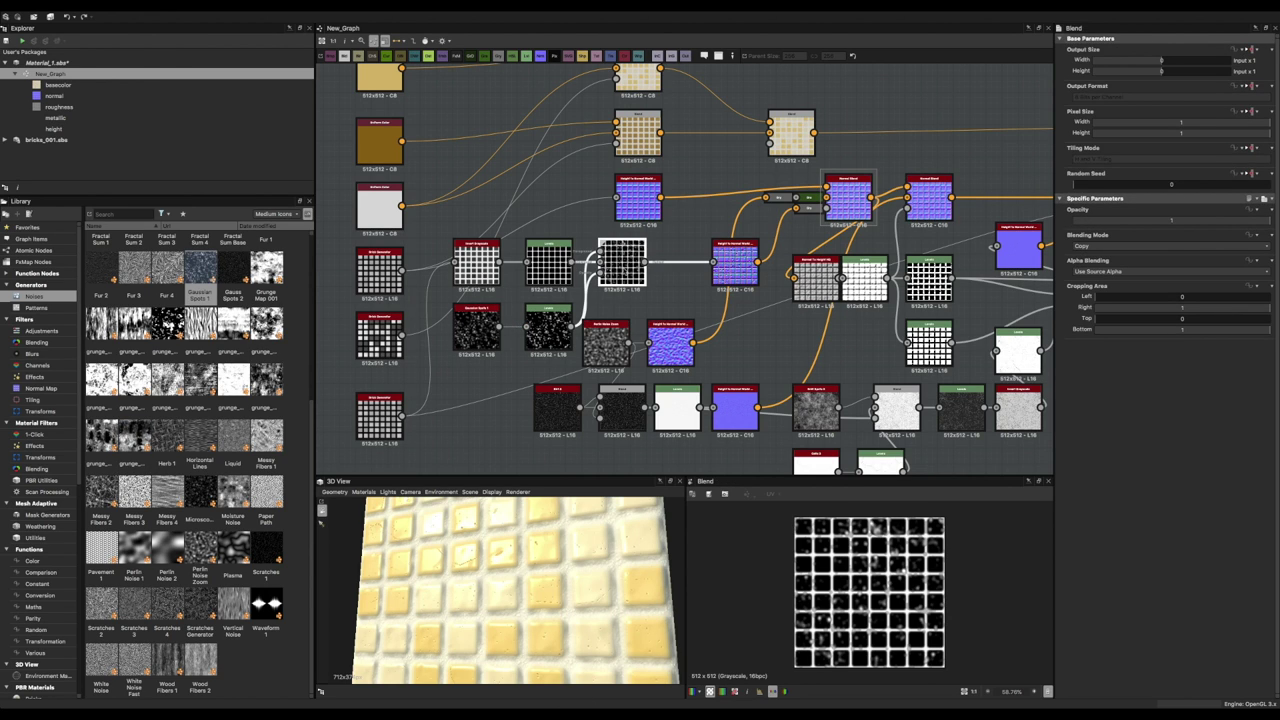
pyautogui.click(549, 326)
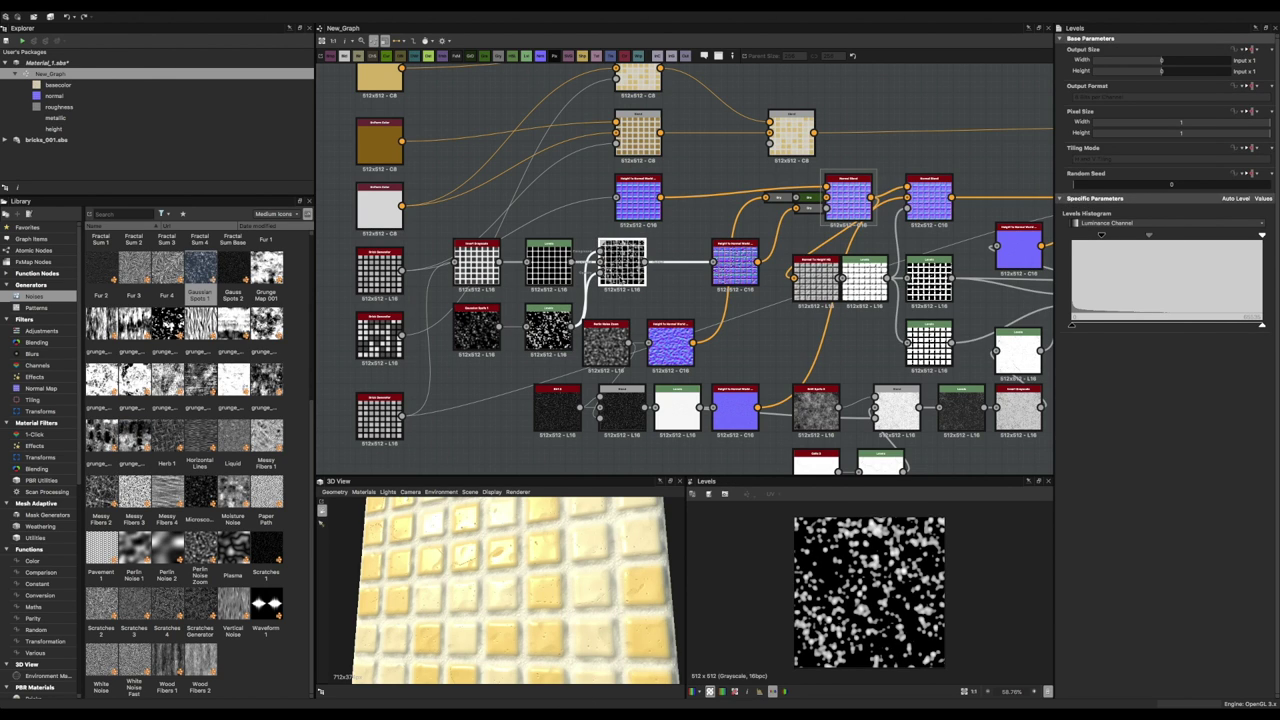
pyautogui.scroll(3, 582, 262)
pyautogui.click(667, 262)
pyautogui.moveTo(560, 600)
pyautogui.mouseDown()
pyautogui.moveTo(542, 617)
pyautogui.moveTo(563, 634)
pyautogui.moveTo(569, 620)
pyautogui.moveTo(548, 638)
pyautogui.mouseUp()
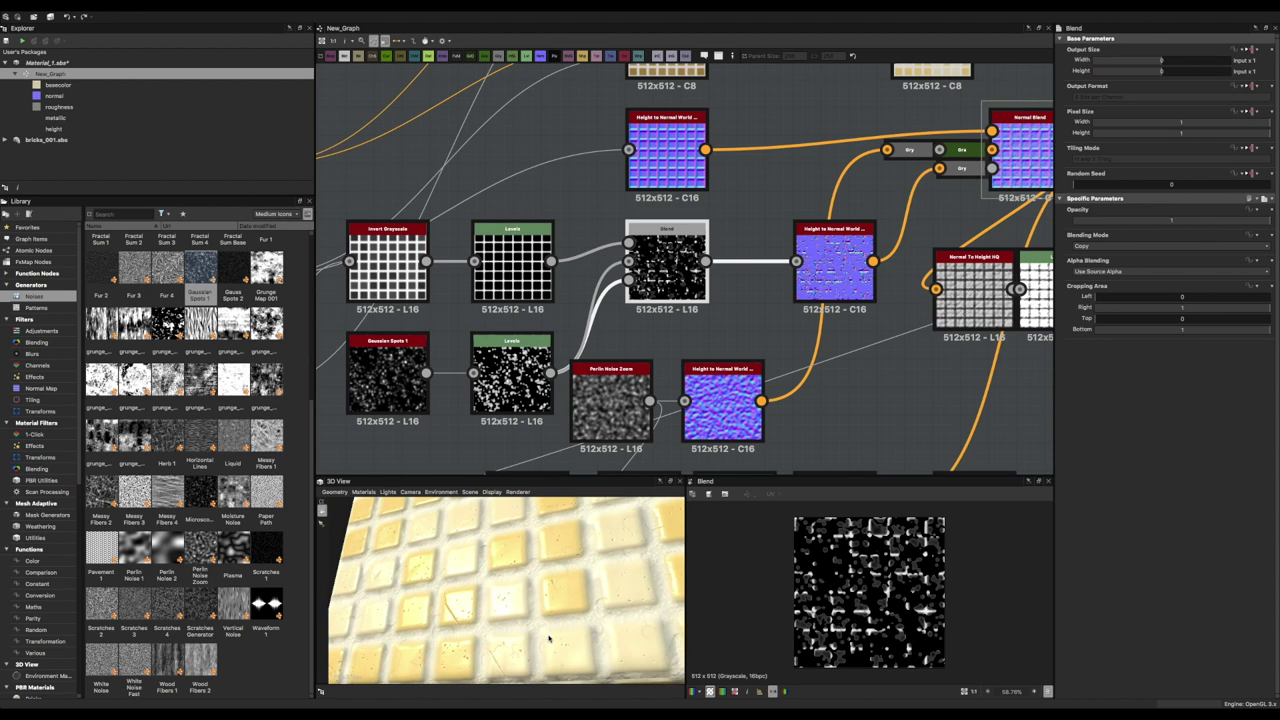
# Sharpen the spots Levels contrast, then try and discard grunge, Perlin Noise 2 and Clouds 3 sources.
pyautogui.click(511, 372)
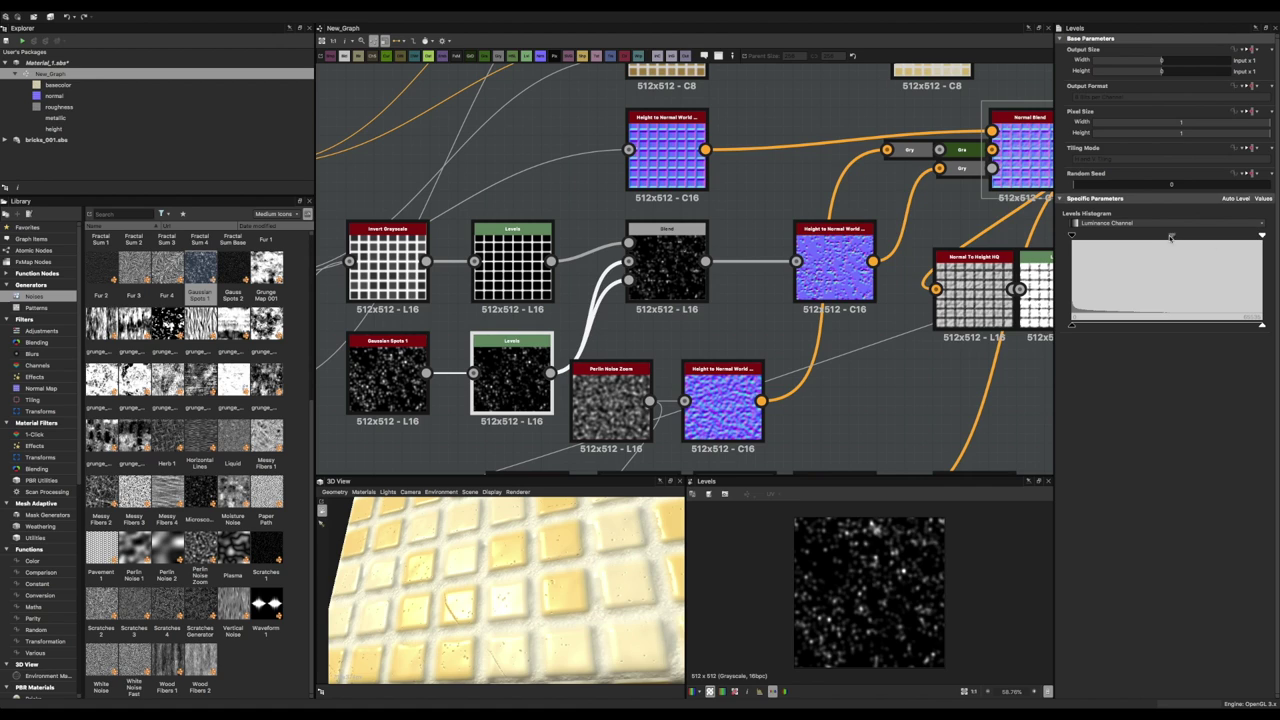
pyautogui.moveTo(1171, 237); pyautogui.dragTo(1120, 237)
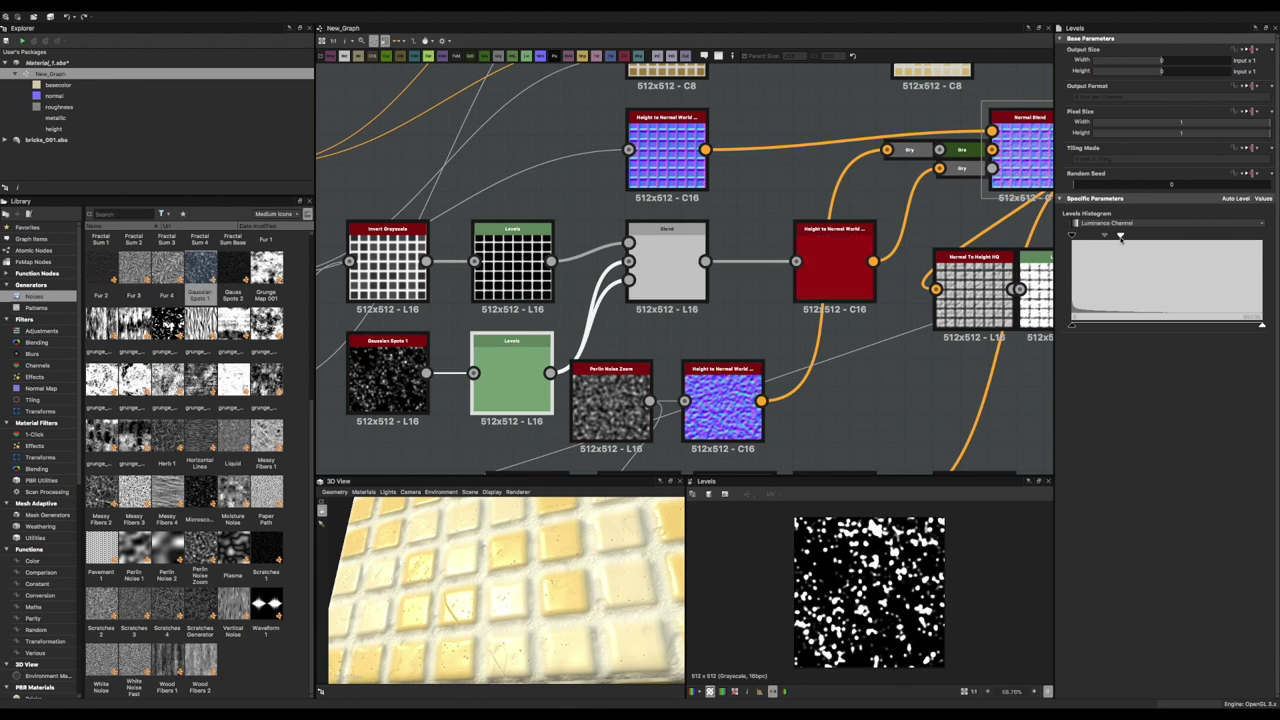
pyautogui.moveTo(266, 324); pyautogui.dragTo(388, 372)
pyautogui.moveTo(430, 600); pyautogui.dragTo(462, 621)
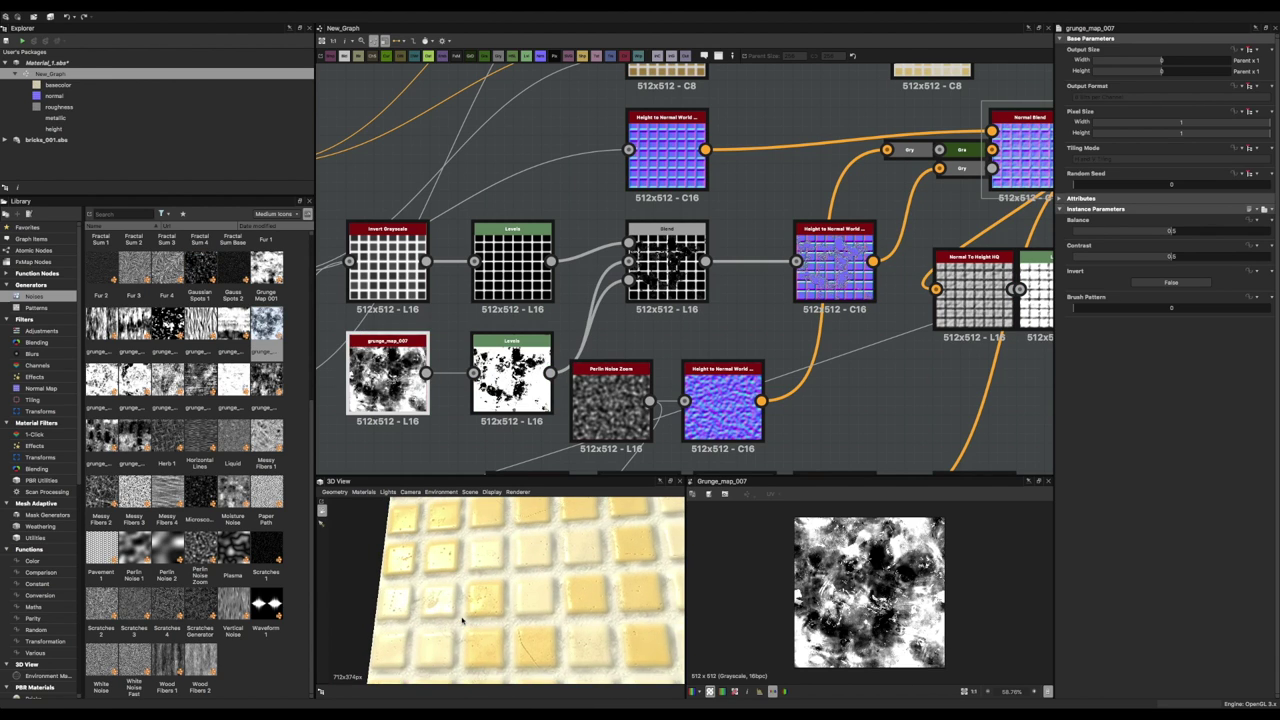
pyautogui.press('Delete')
pyautogui.scroll(5, 216, 318)
pyautogui.scroll(-4, 185, 400)
pyautogui.moveTo(167, 545); pyautogui.dragTo(388, 372)
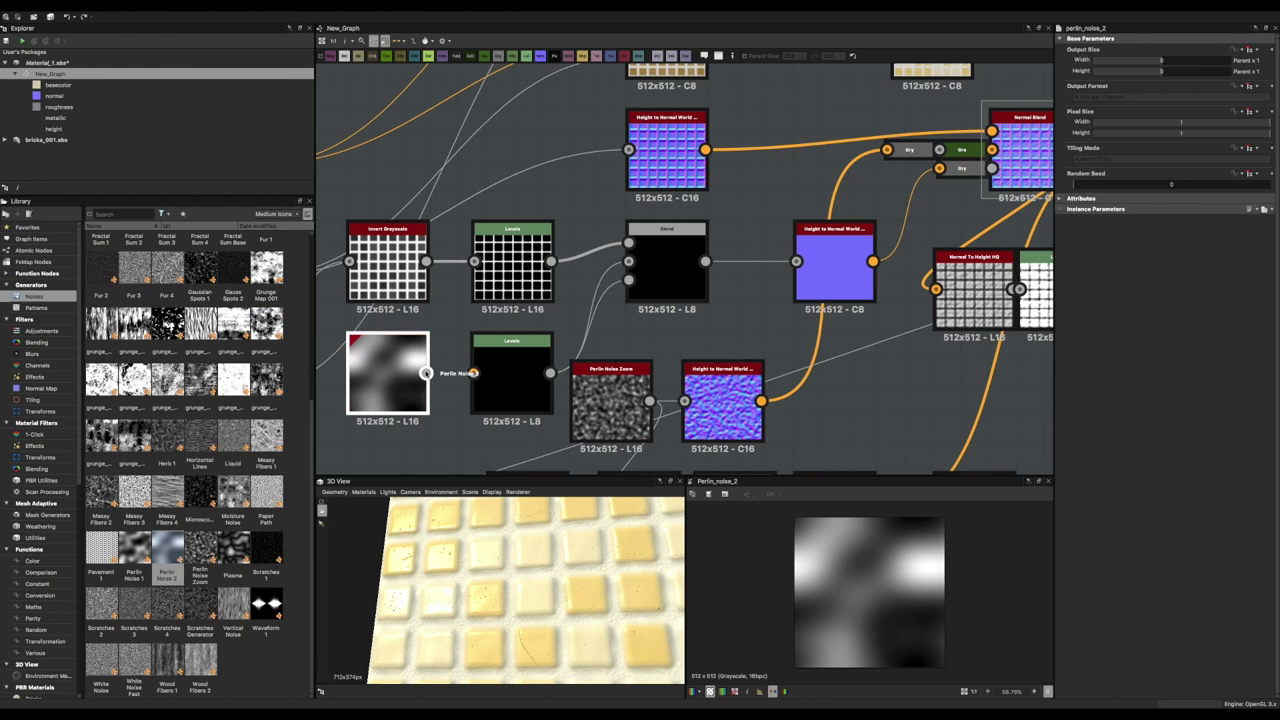
pyautogui.press('Delete')
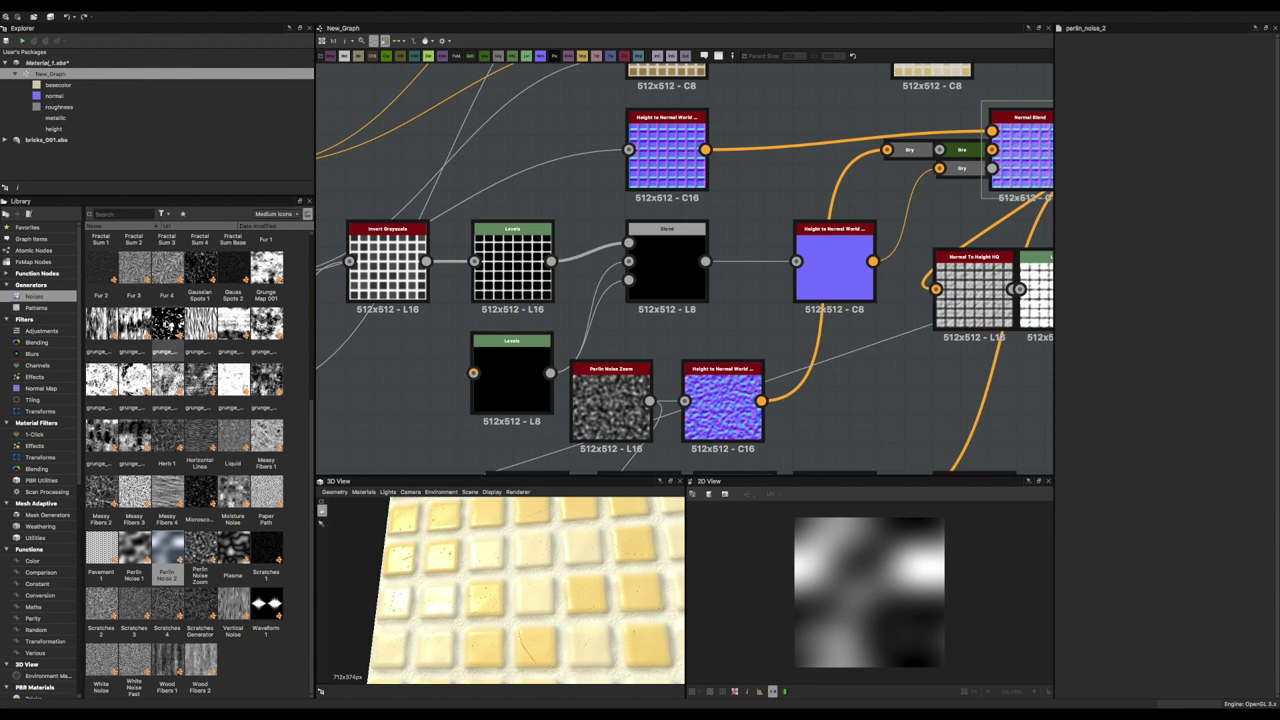
pyautogui.scroll(4, 185, 450)
pyautogui.moveTo(266, 304); pyautogui.dragTo(400, 385)
pyautogui.press('Delete')
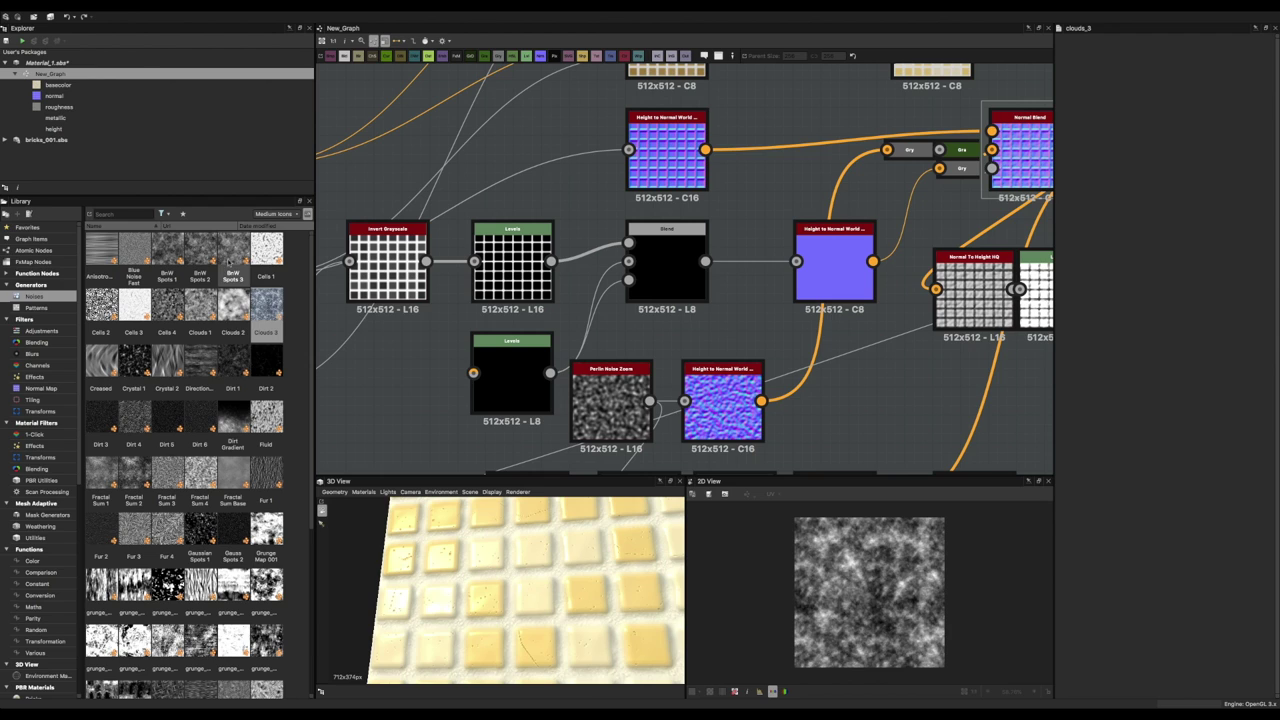
# Try Clouds 2, Cells 4, Dirt 1 and Dirt 6 as the Levels source, deleting each.
pyautogui.moveTo(233, 304); pyautogui.dragTo(399, 400)
pyautogui.press('Delete')
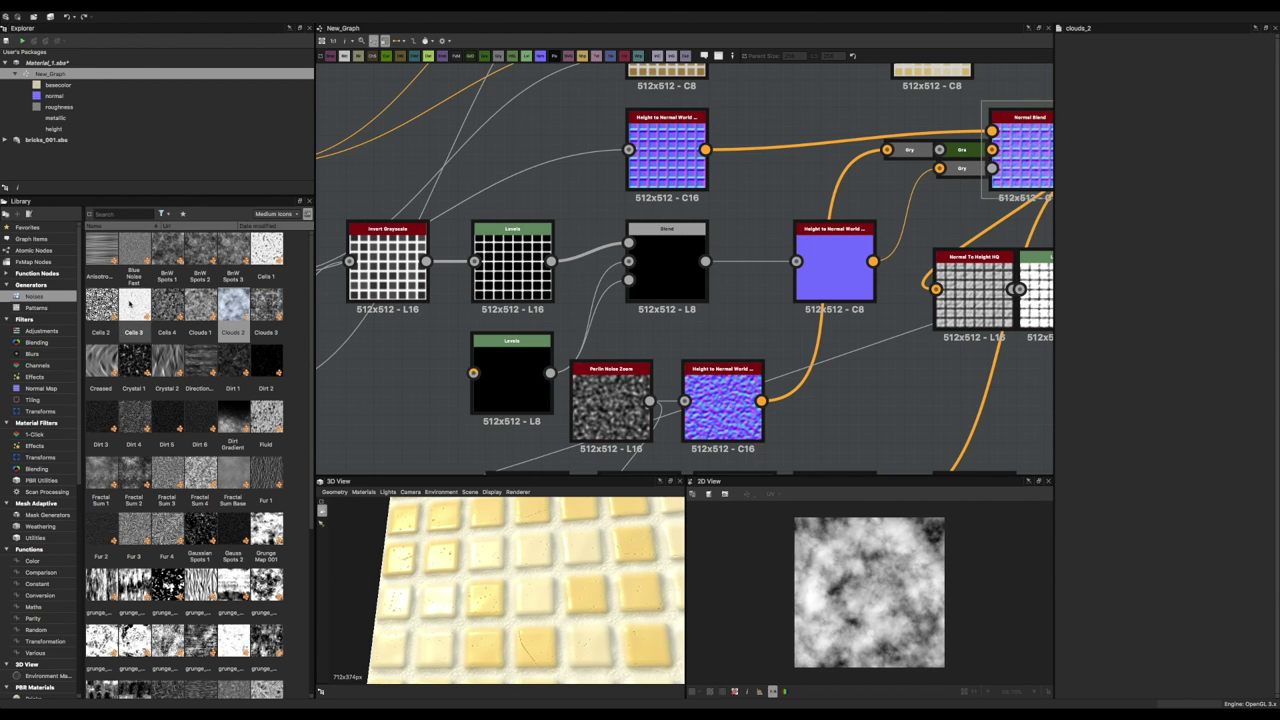
pyautogui.moveTo(395, 398); pyautogui.dragTo(398, 400)
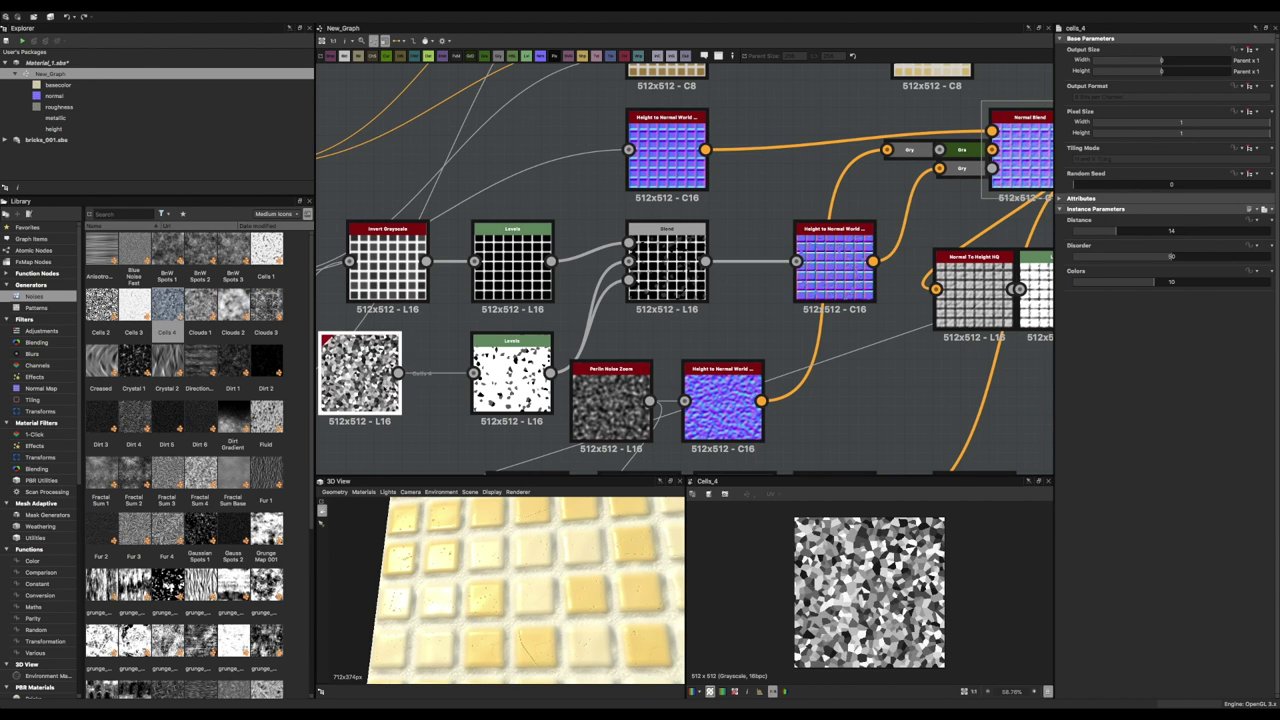
pyautogui.click(511, 375)
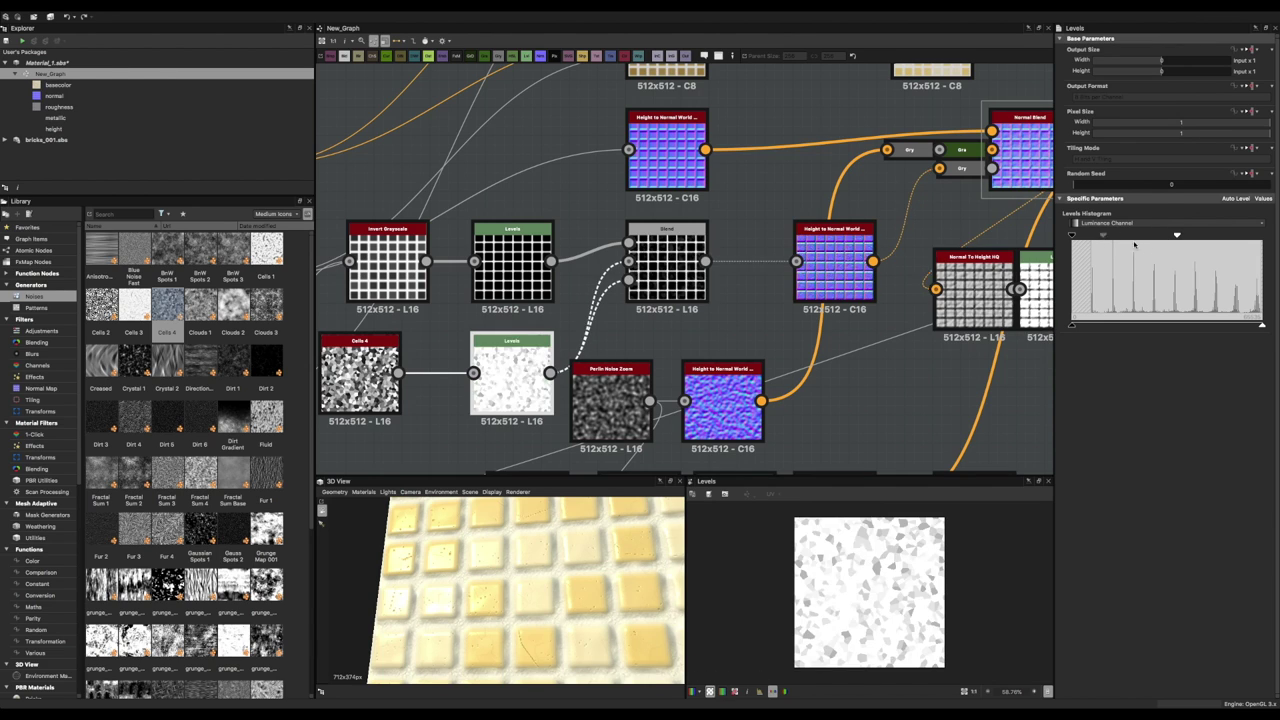
pyautogui.click(360, 375)
pyautogui.press('Delete')
pyautogui.moveTo(233, 373); pyautogui.dragTo(388, 375)
pyautogui.moveTo(427, 373); pyautogui.dragTo(473, 373)
pyautogui.press('Delete')
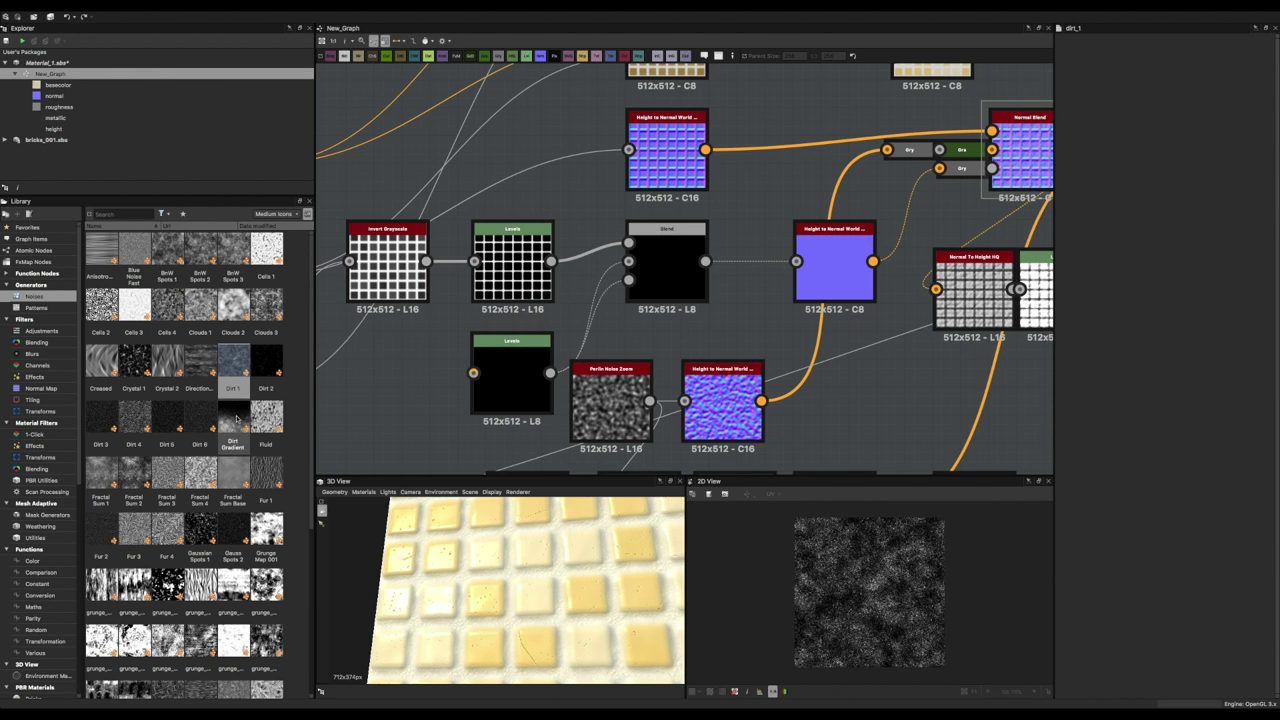
pyautogui.moveTo(200, 415)
pyautogui.mouseDown()
pyautogui.moveTo(388, 375)
pyautogui.moveTo(473, 373)
pyautogui.mouseUp()
pyautogui.click(511, 375)
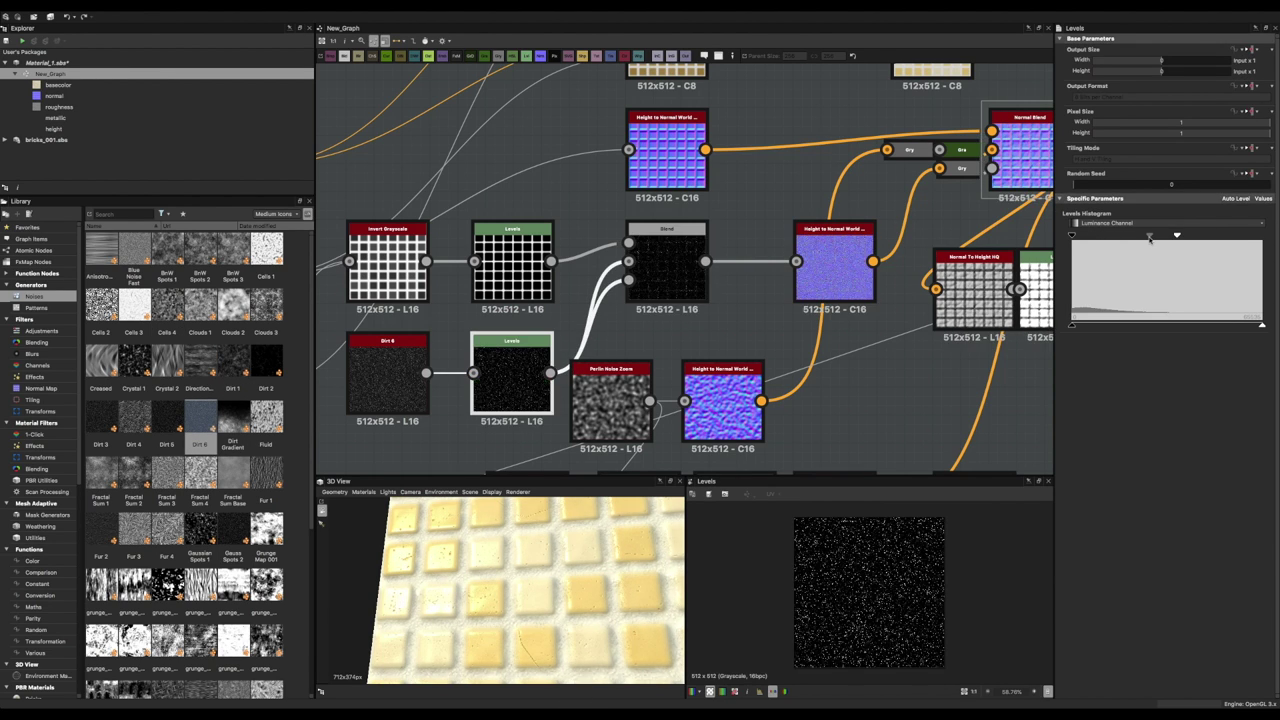
pyautogui.click(388, 378)
pyautogui.press('Delete')
# Feed a Checker 2 pattern from the library into the Levels node.
pyautogui.click(36, 307)
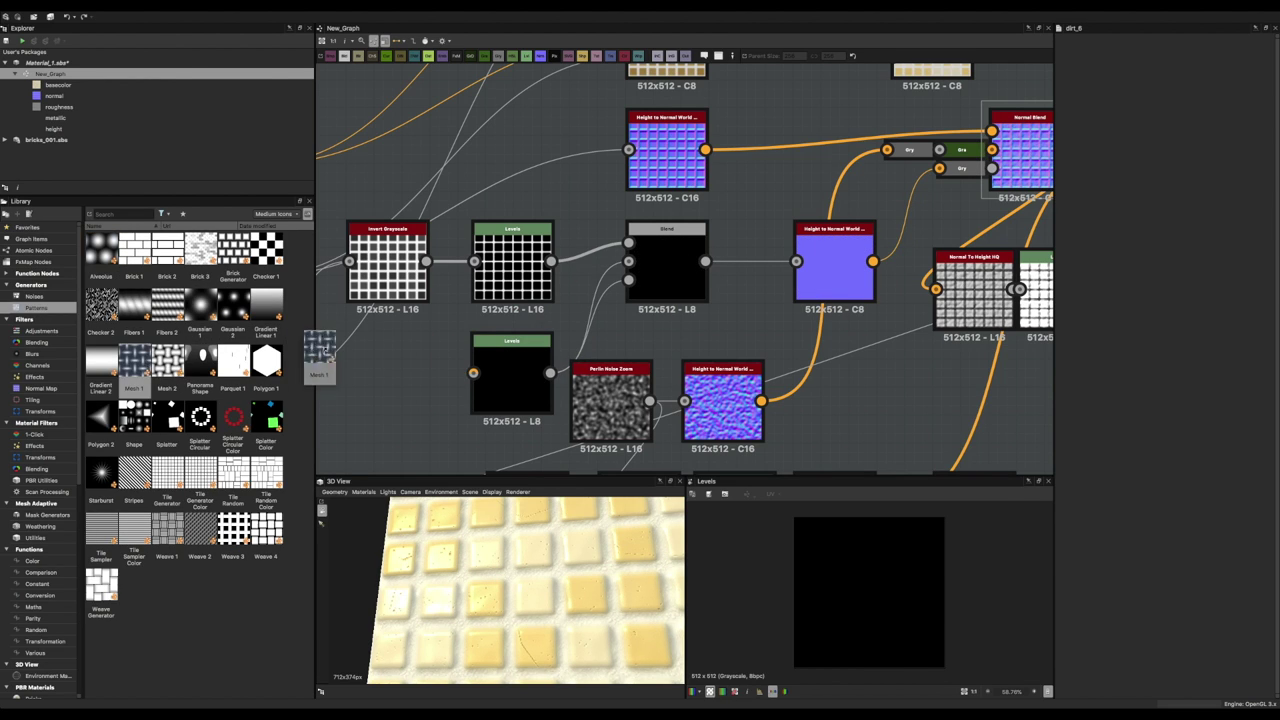
pyautogui.moveTo(101, 305); pyautogui.dragTo(388, 375)
pyautogui.click(511, 375)
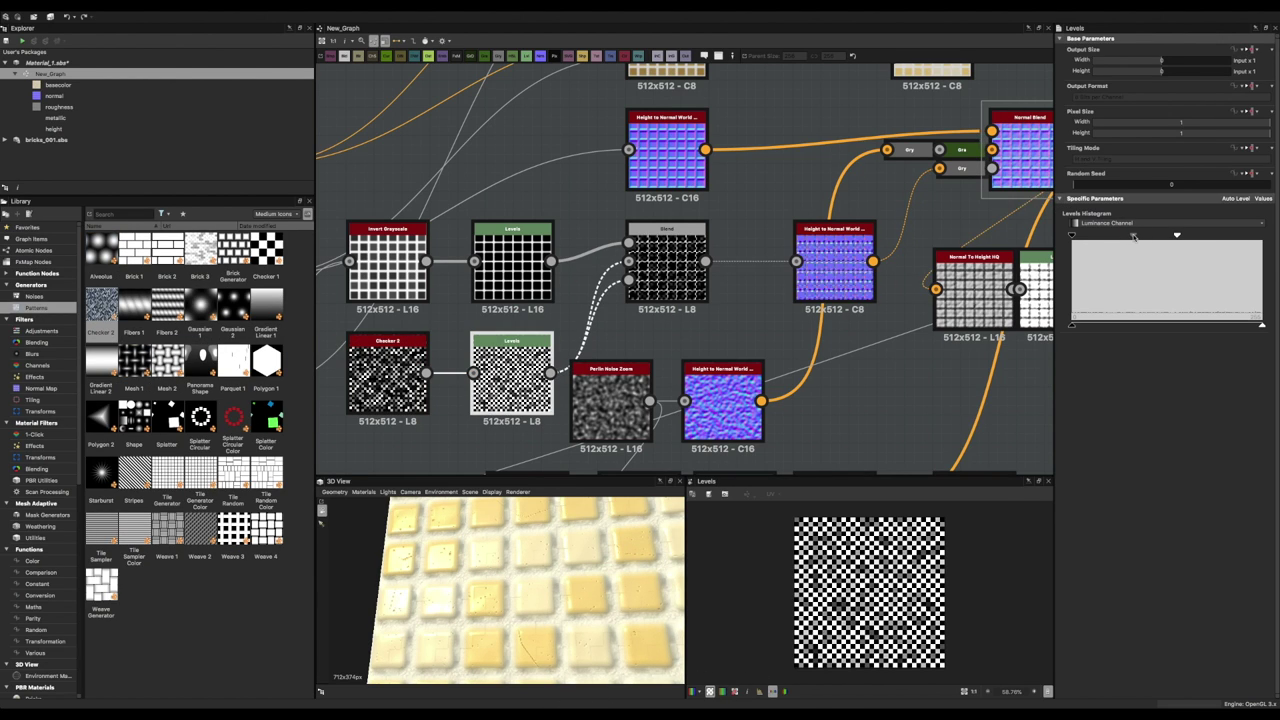
pyautogui.moveTo(550, 372); pyautogui.dragTo(510, 372)
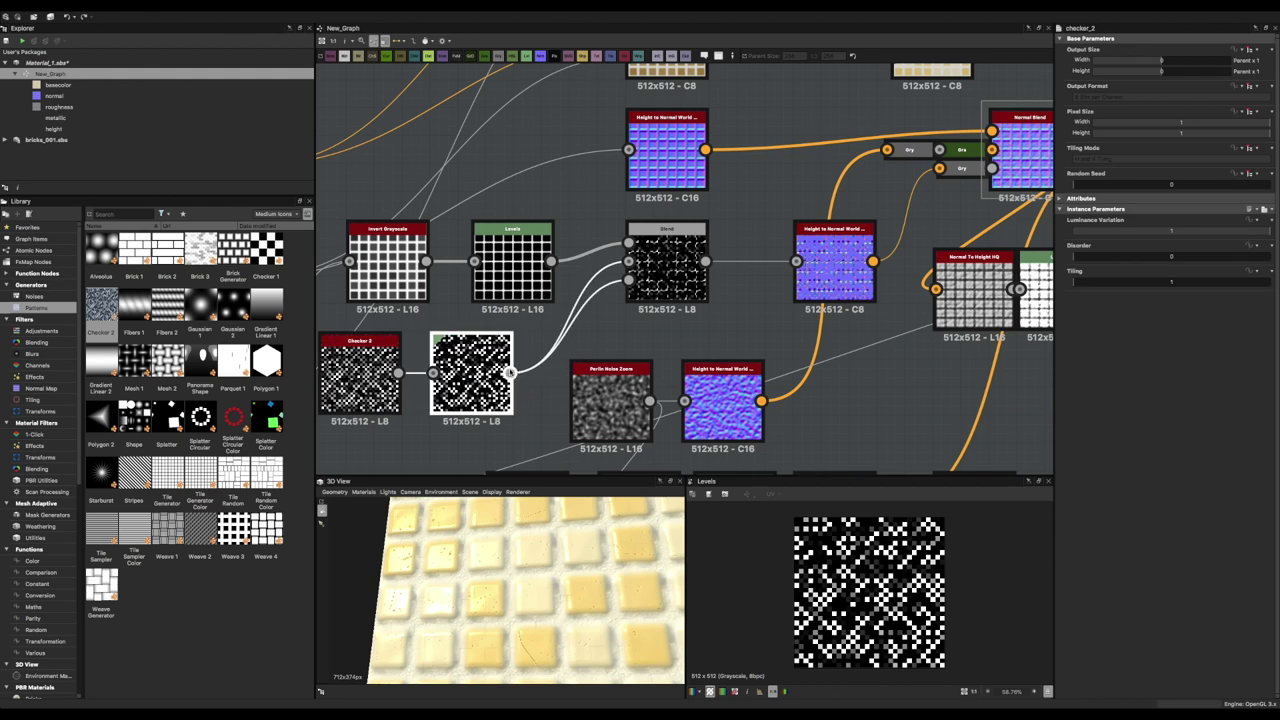
# Insert a Blur between Checker 2 and Levels, tightening the histogram into bold blobs.
pyautogui.press('space')
pyautogui.click(425, 386)
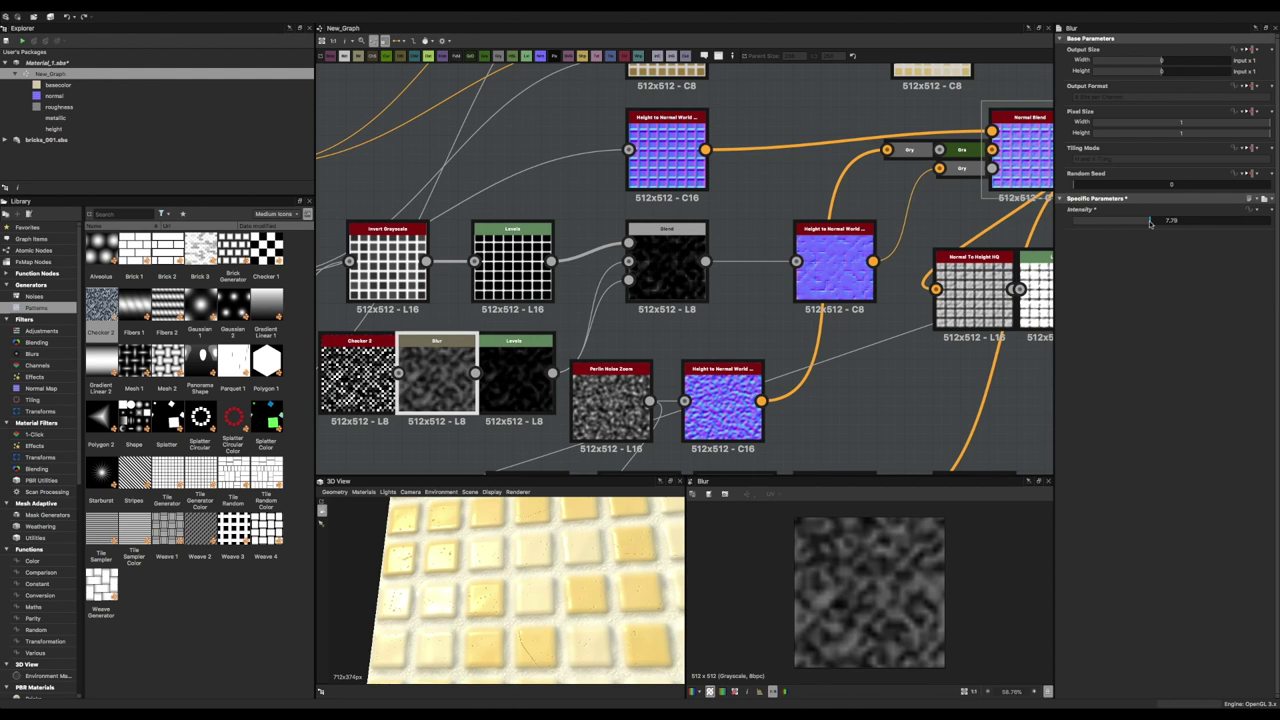
pyautogui.click(515, 375)
pyautogui.moveTo(1167, 235); pyautogui.dragTo(1123, 235)
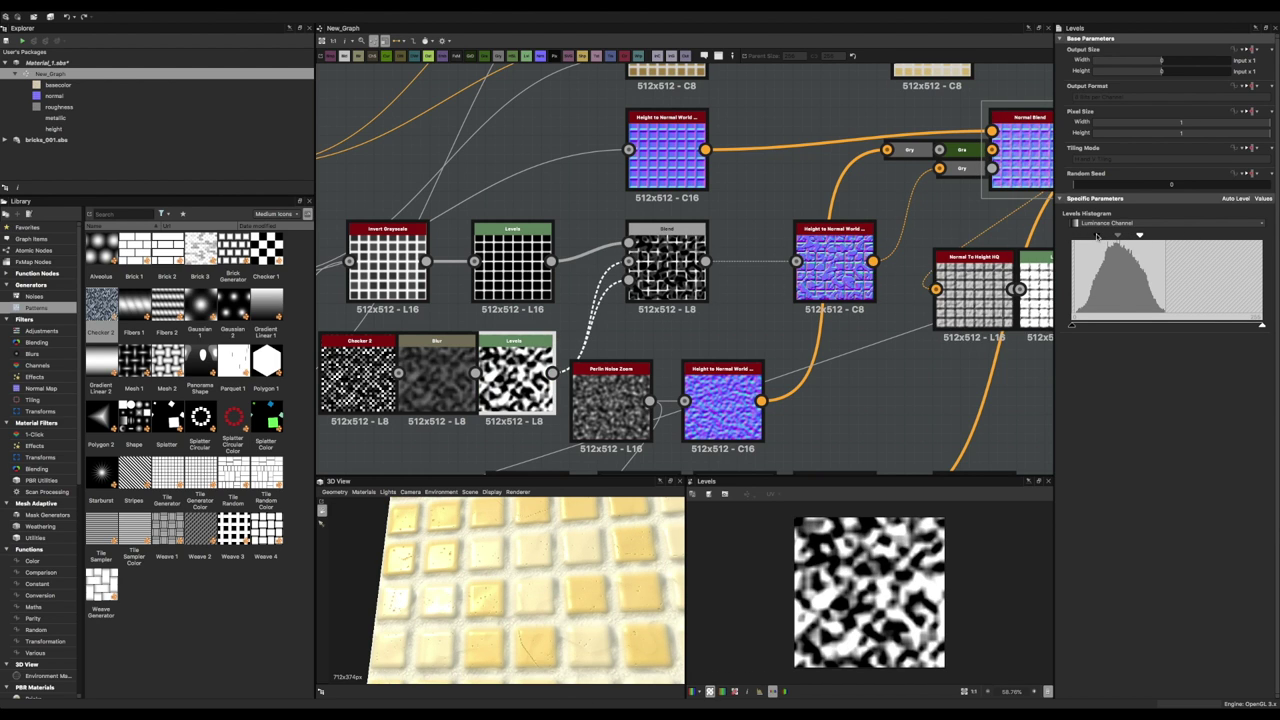
pyautogui.click(667, 262)
pyautogui.scroll(-2, 687, 274)
# Preview the Blend and the height-to-normal outputs across the zoomed-out graph.
pyautogui.click(675, 270)
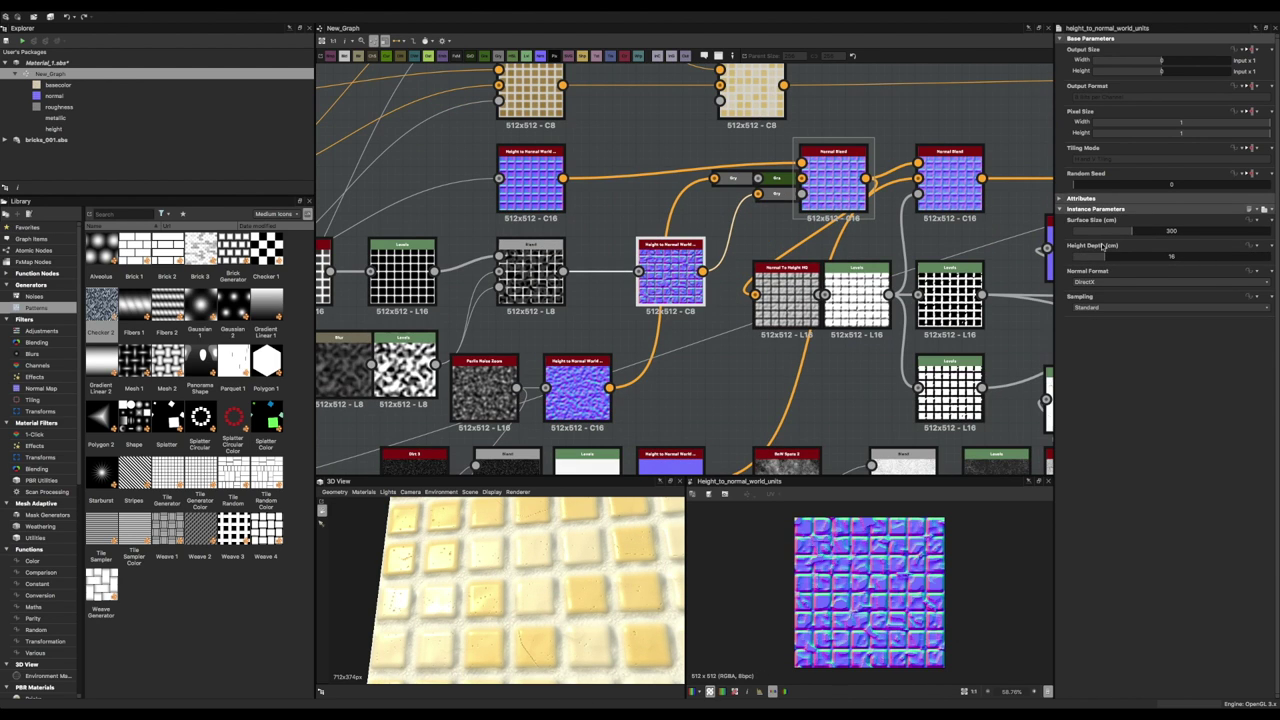
pyautogui.click(548, 259)
pyautogui.moveTo(548, 259); pyautogui.dragTo(455, 252, button='middle')
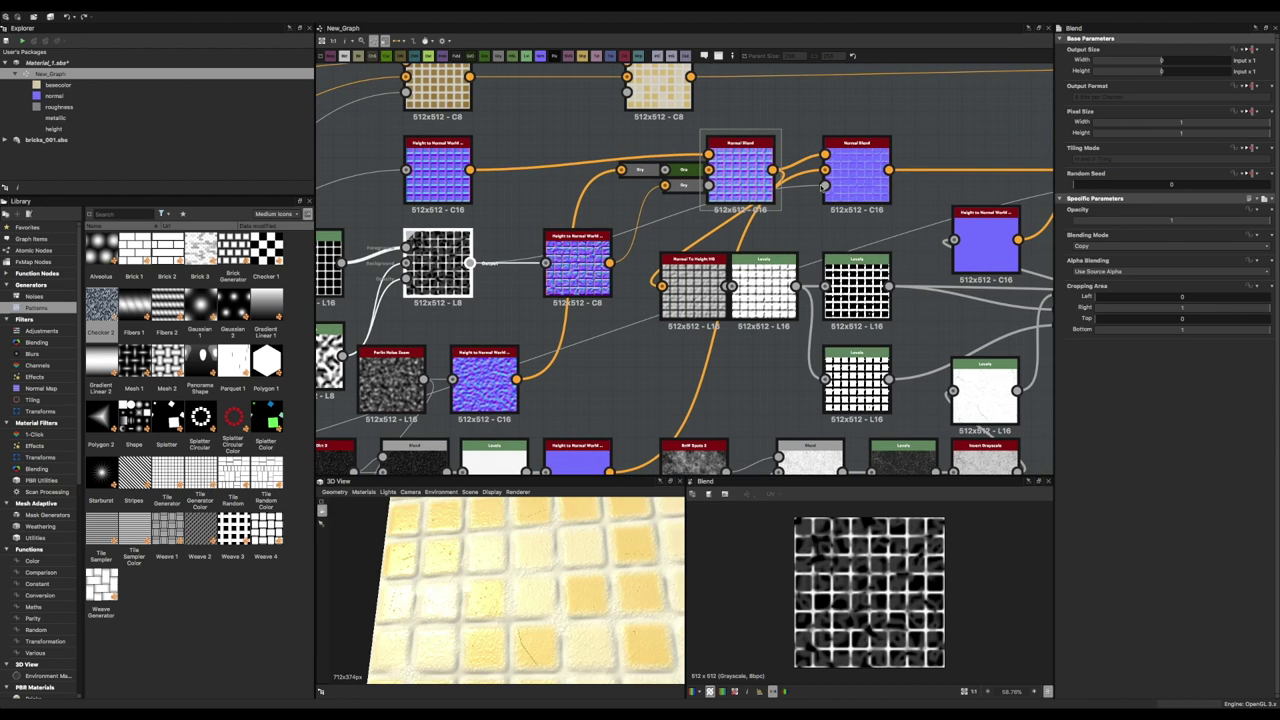
pyautogui.scroll(-2, 490, 226)
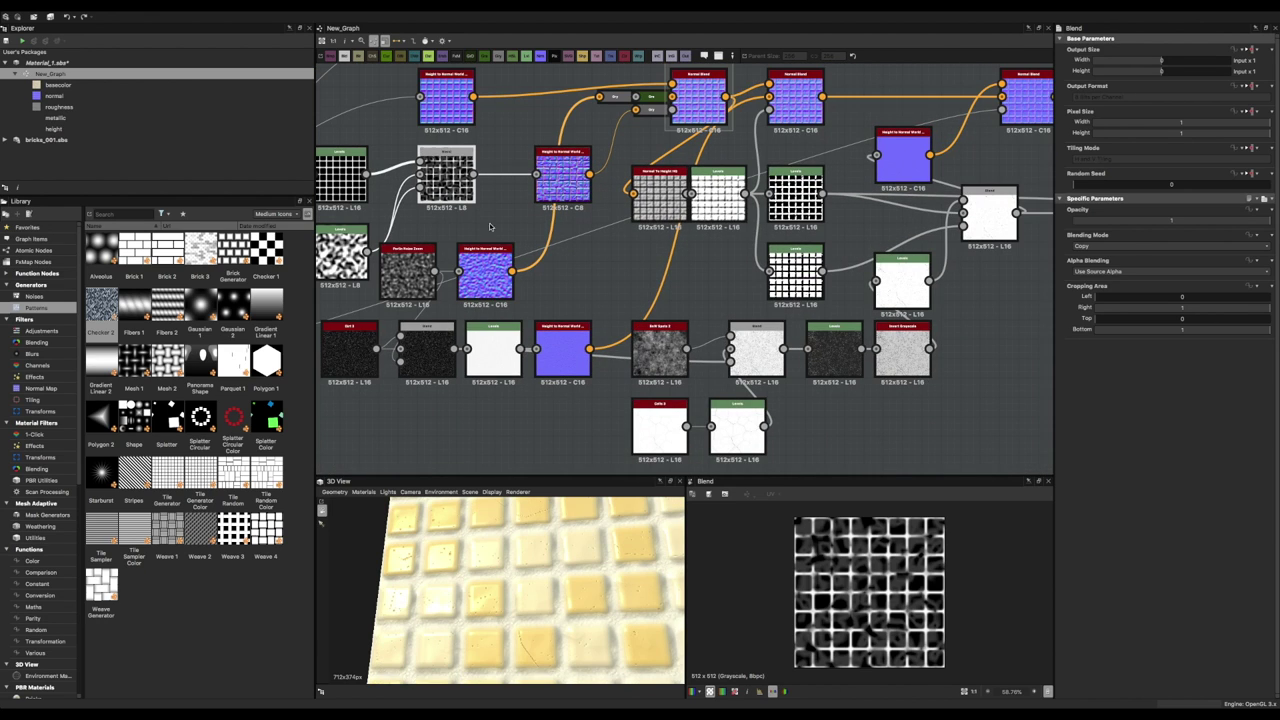
pyautogui.scroll(-2, 700, 325)
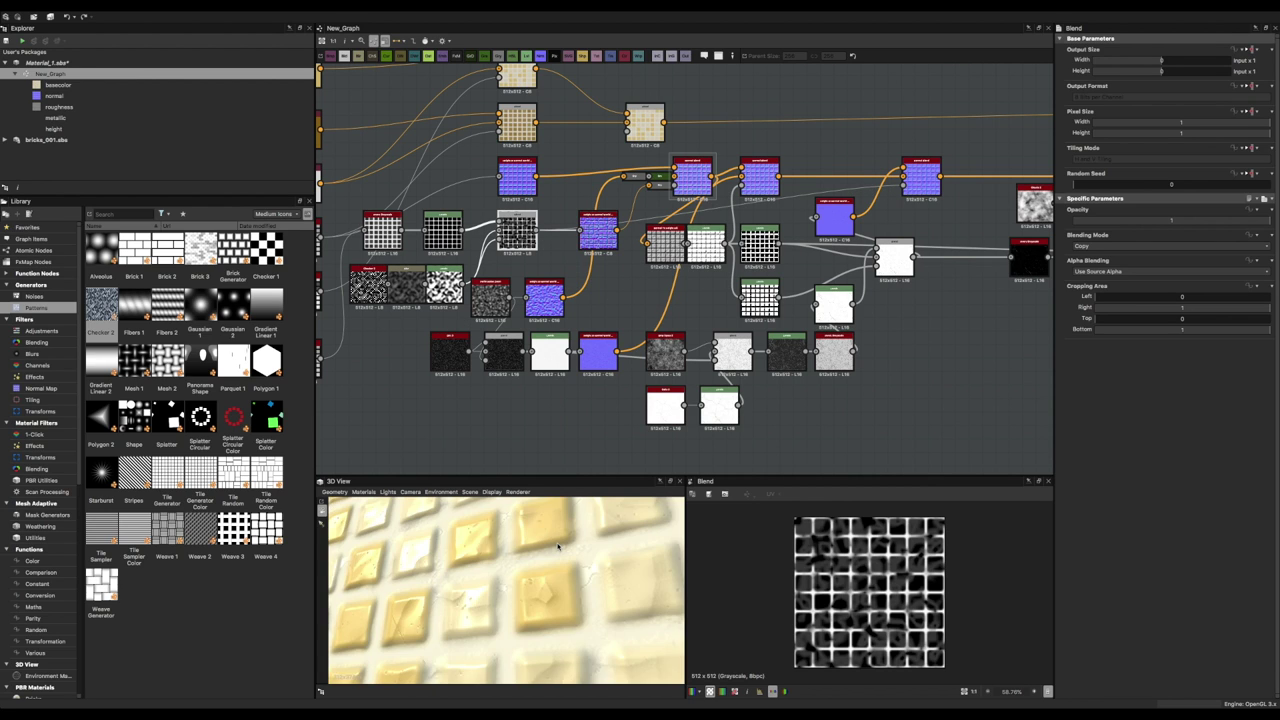
pyautogui.doubleClick(518, 184)
pyautogui.scroll(1, 596, 191)
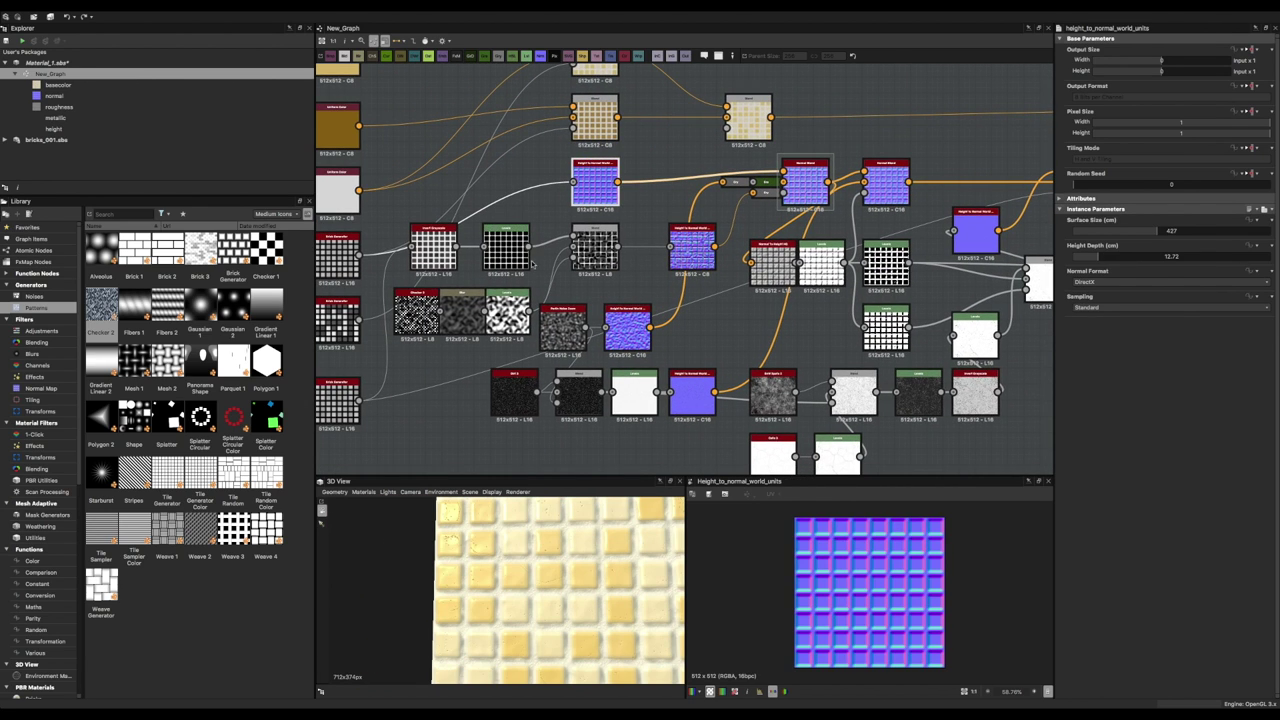
pyautogui.doubleClick(595, 250)
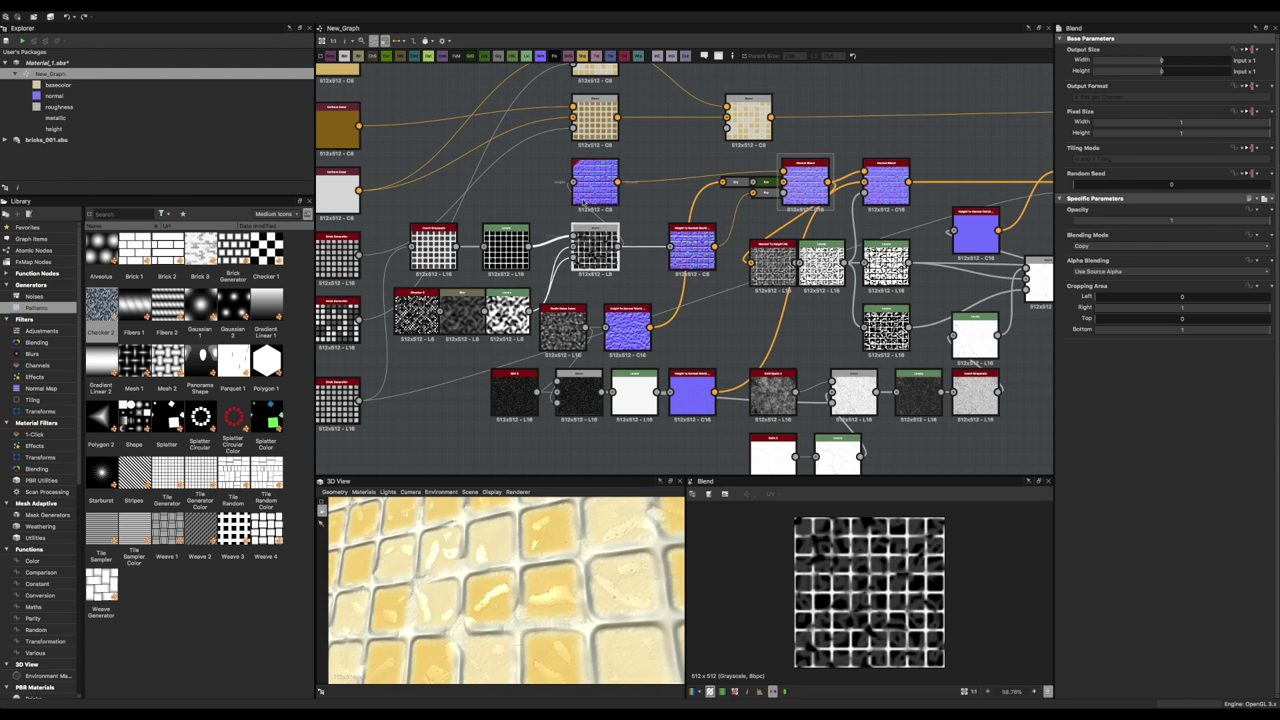
pyautogui.doubleClick(578, 182)
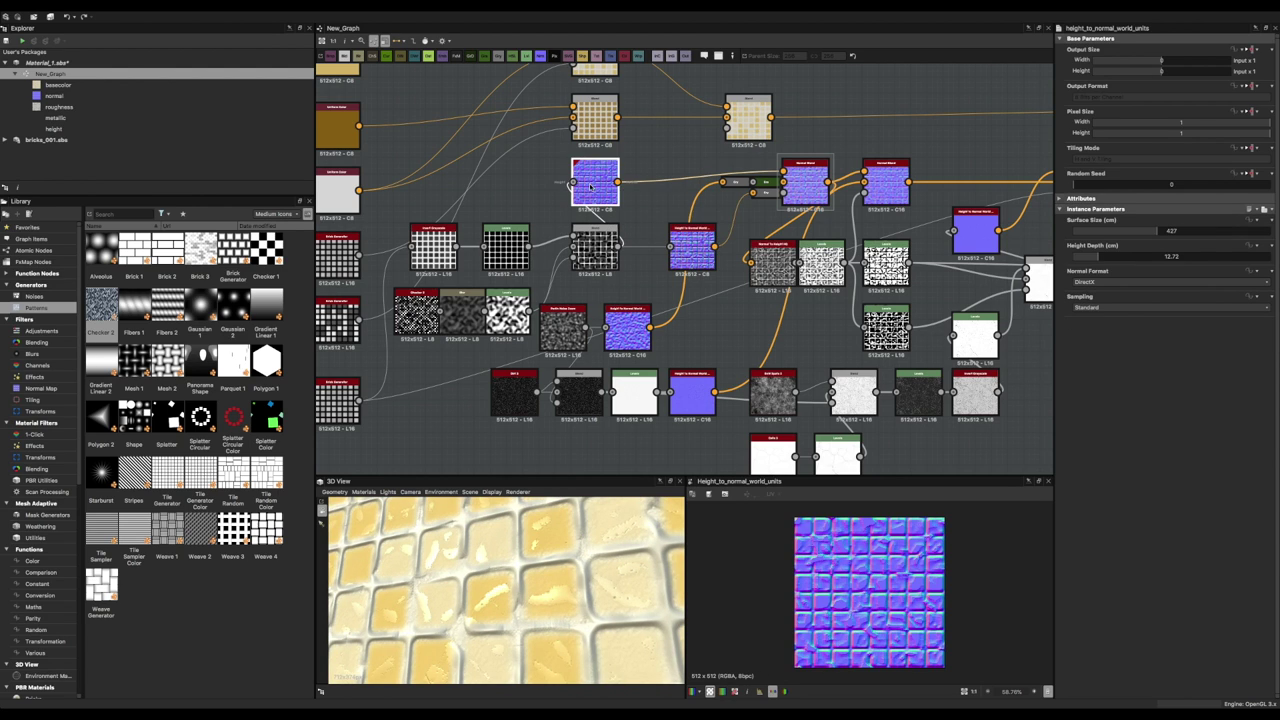
pyautogui.moveTo(590, 187); pyautogui.dragTo(614, 187, button='middle')
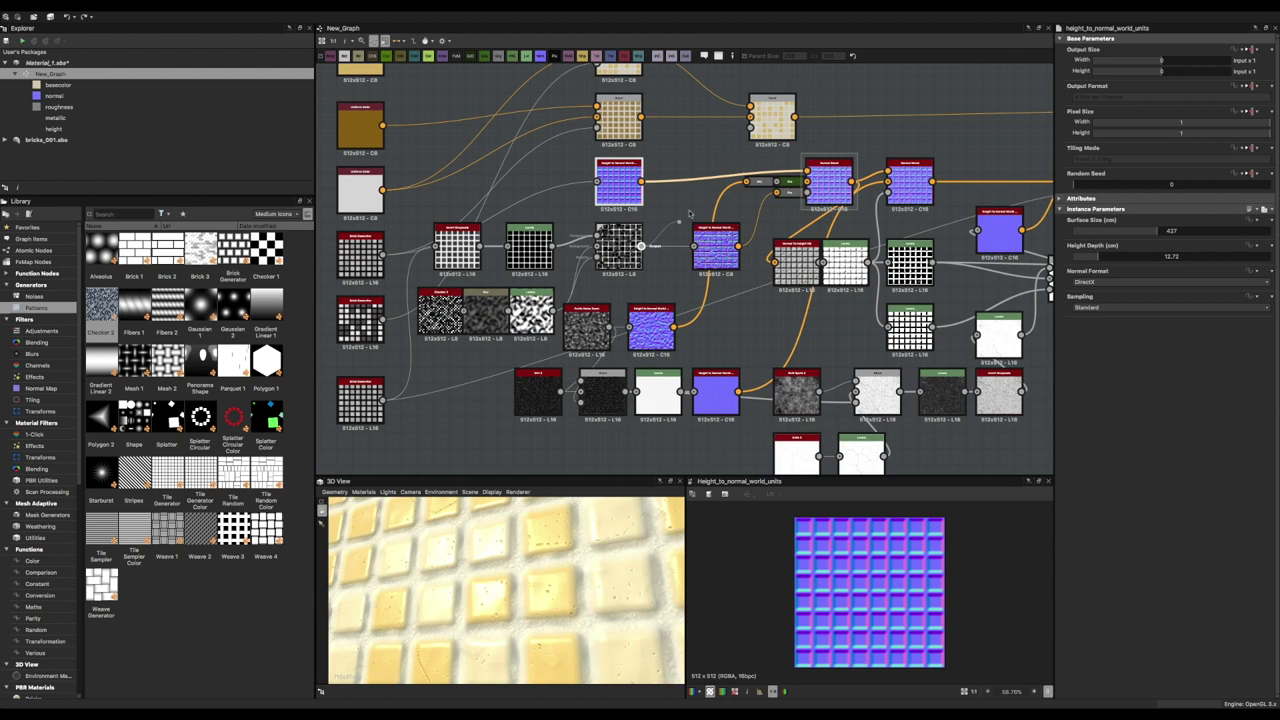
pyautogui.moveTo(817, 196); pyautogui.dragTo(769, 212, button='middle')
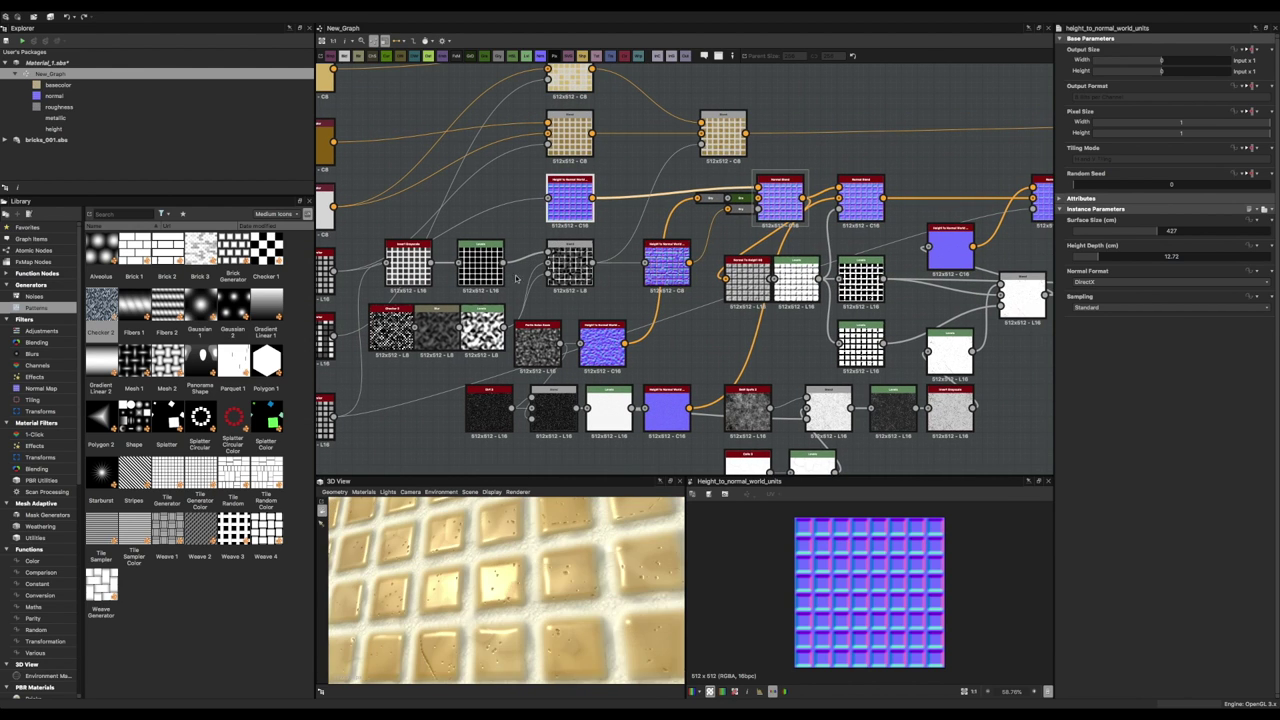
# Raise the Normal Blend opacity from 0.01 to 1.
pyautogui.click(666, 263)
pyautogui.moveTo(729, 263); pyautogui.dragTo(648, 268, button='middle')
pyautogui.click(697, 207)
pyautogui.moveTo(1213, 234); pyautogui.dragTo(1271, 230)
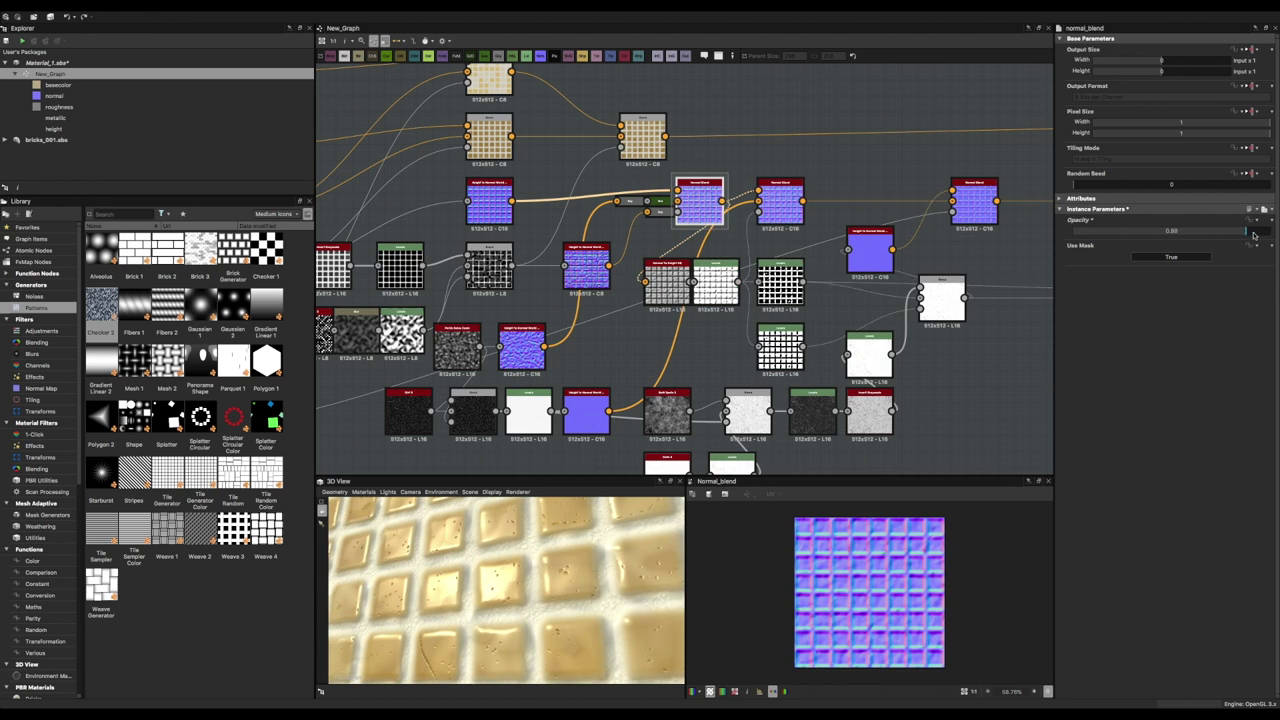
pyautogui.click(584, 270)
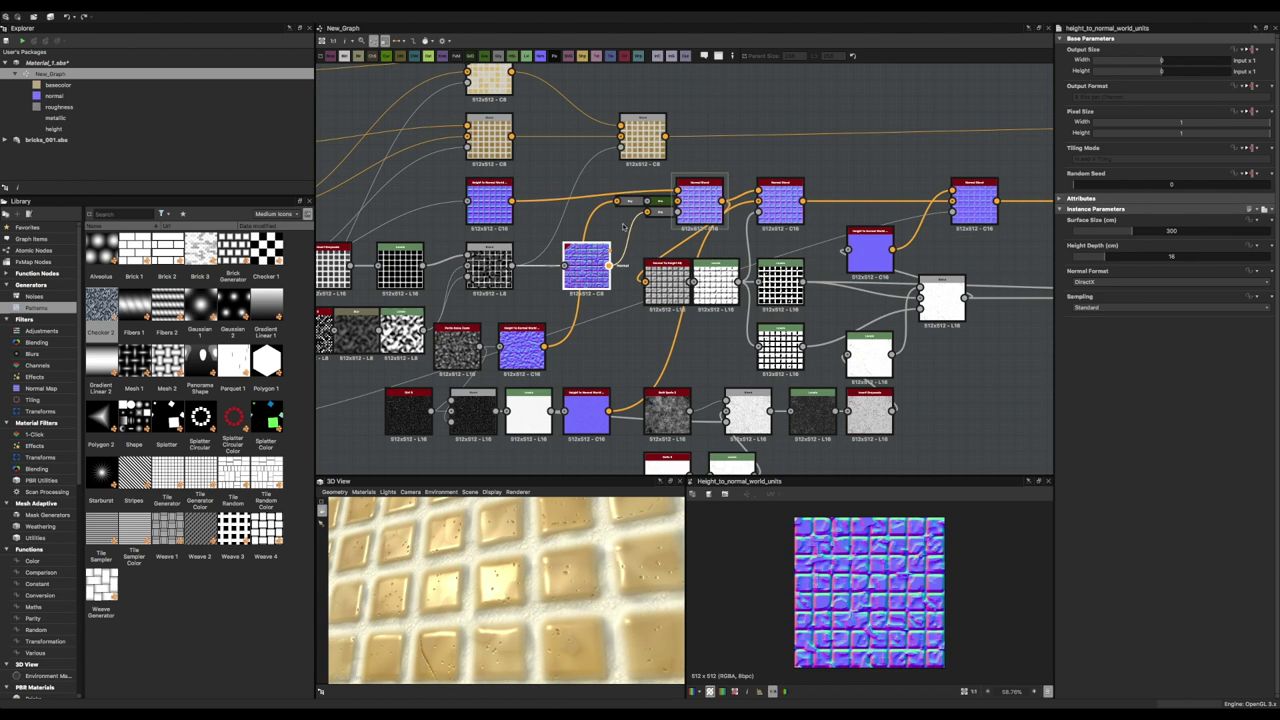
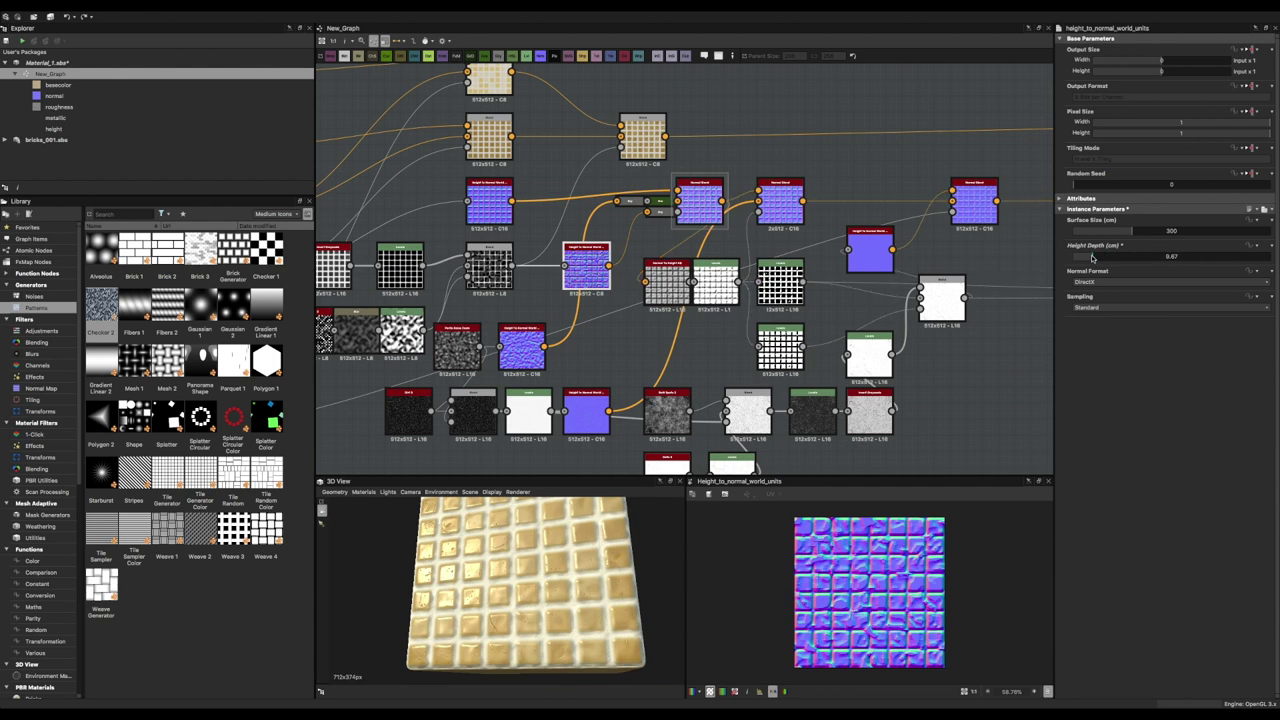
# Raise the height_to_normal_world_units Height Depth to 47.84 for stronger tile relief.
pyautogui.moveTo(1093, 257); pyautogui.dragTo(1244, 241)
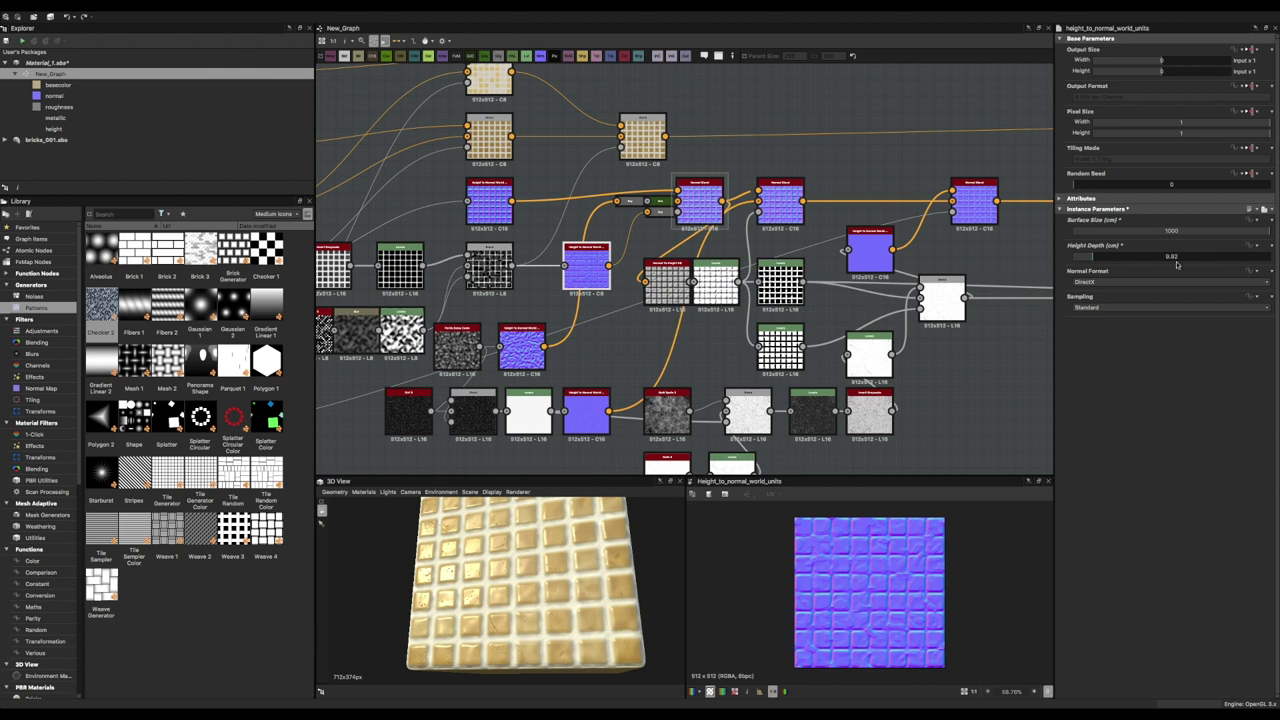
pyautogui.moveTo(540, 590)
pyautogui.mouseDown()
pyautogui.moveTo(500, 590)
pyautogui.moveTo(514, 571)
pyautogui.moveTo(497, 580)
pyautogui.mouseUp()
pyautogui.scroll(5, 491, 591)
pyautogui.scroll(2, 521, 603)
pyautogui.scroll(-3, 534, 586)
# Preview the colour Blend node's output on the cube.
pyautogui.moveTo(640, 266); pyautogui.dragTo(602, 301, button='middle')
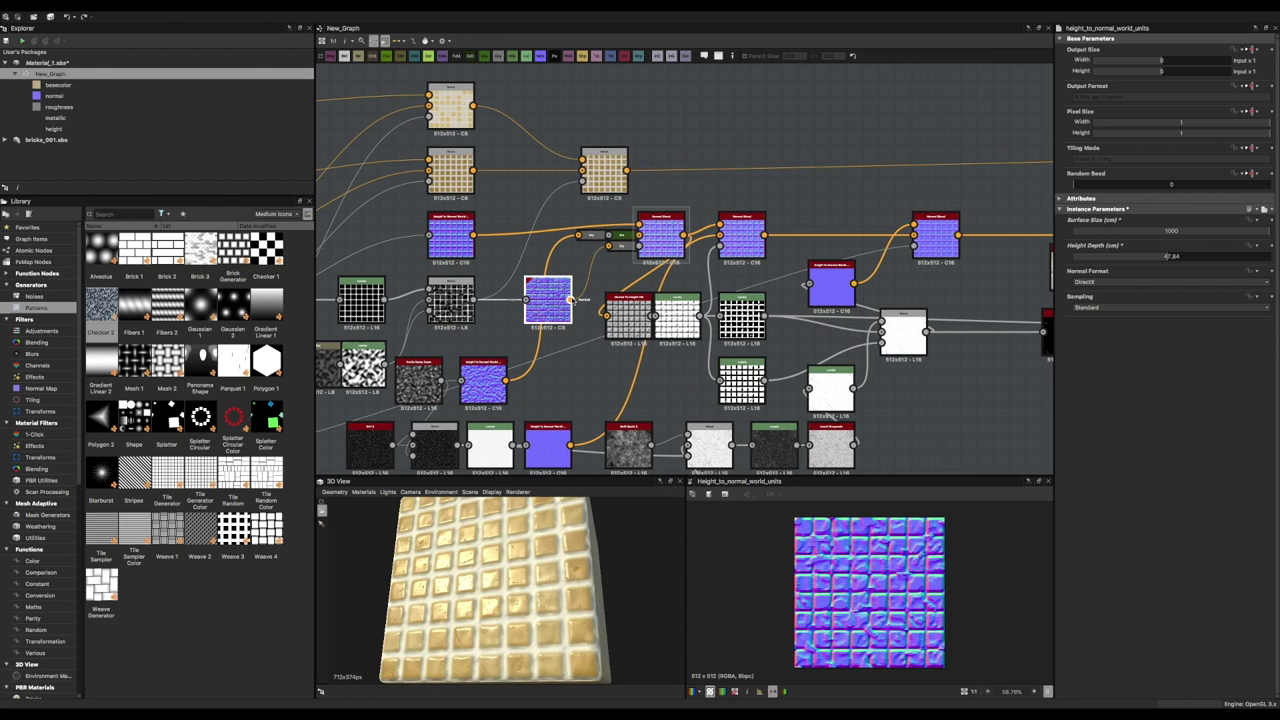
pyautogui.moveTo(530, 590); pyautogui.dragTo(500, 570)
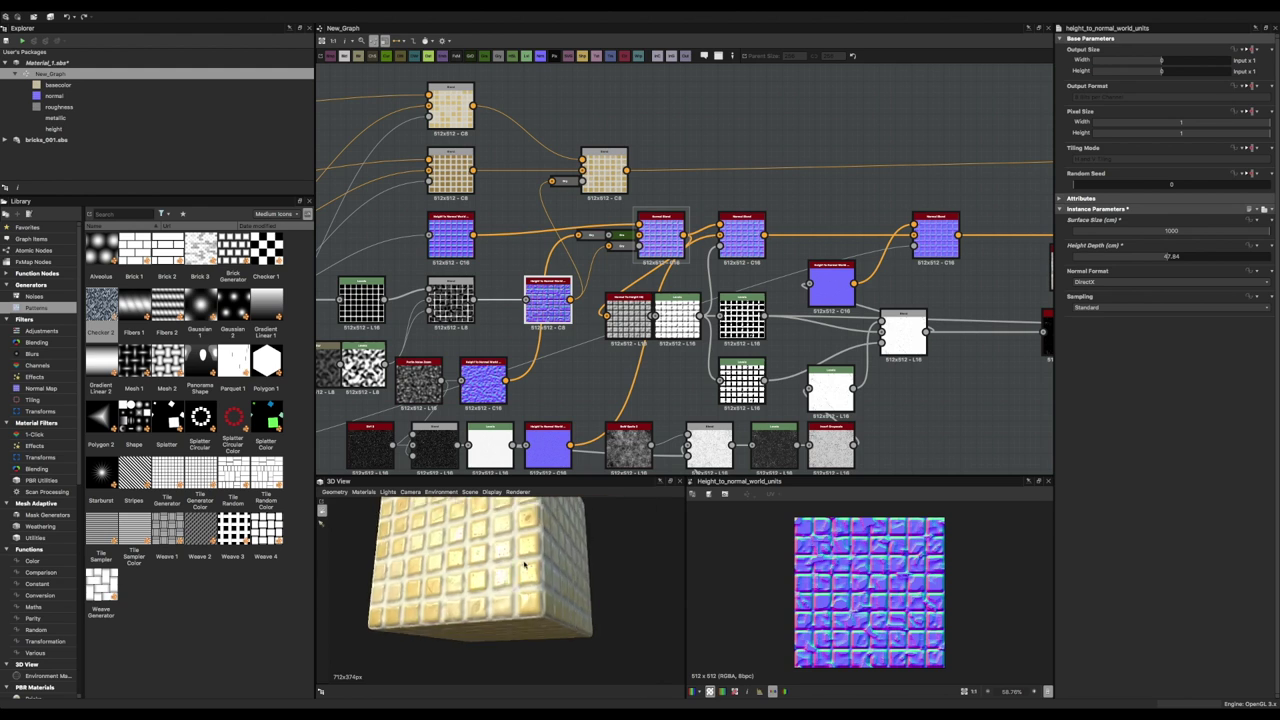
pyautogui.scroll(2, 498, 565)
pyautogui.scroll(3, 498, 565)
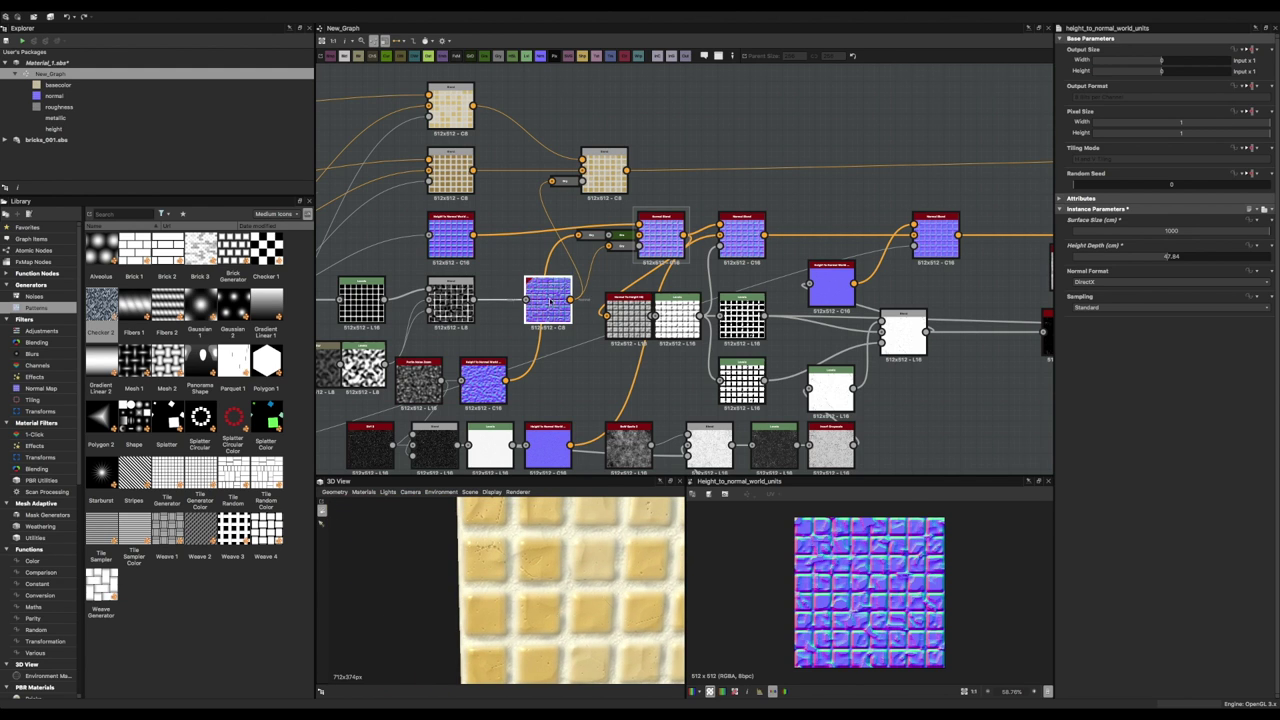
pyautogui.scroll(2, 559, 195)
pyautogui.doubleClick(559, 195)
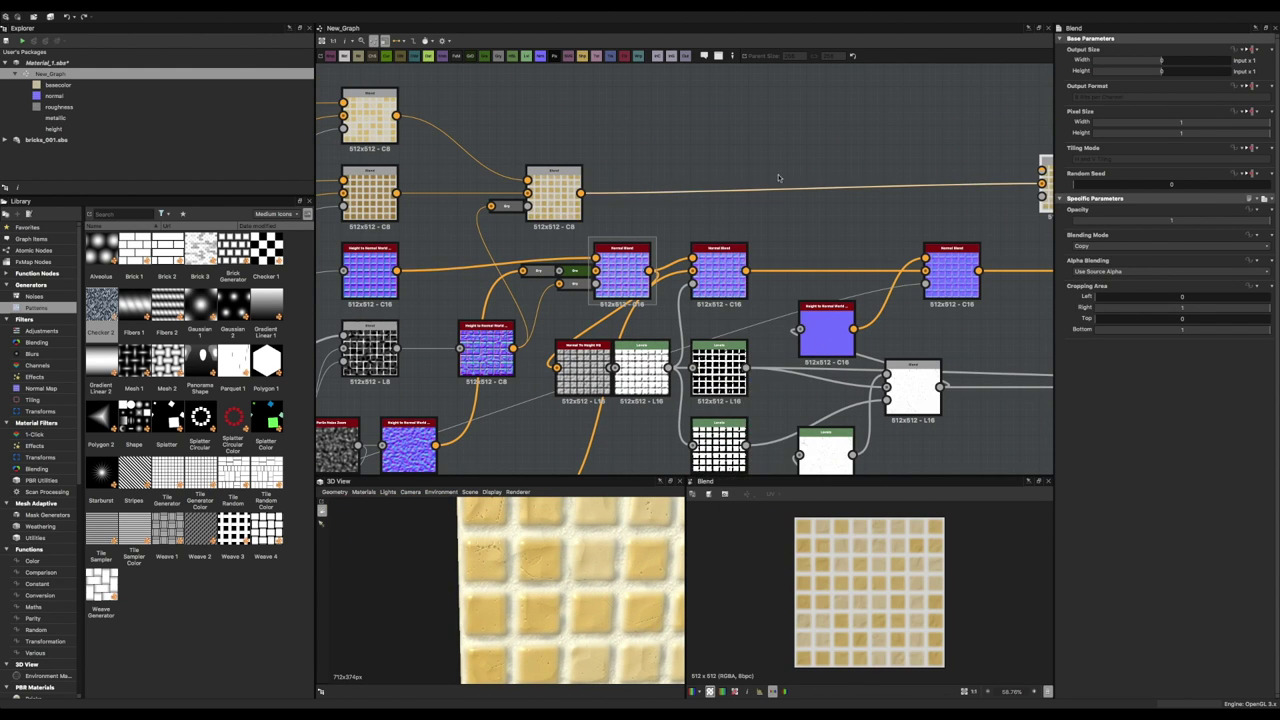
# Set the Uniform Color tile base colour to grey.
pyautogui.scroll(-3, 693, 167)
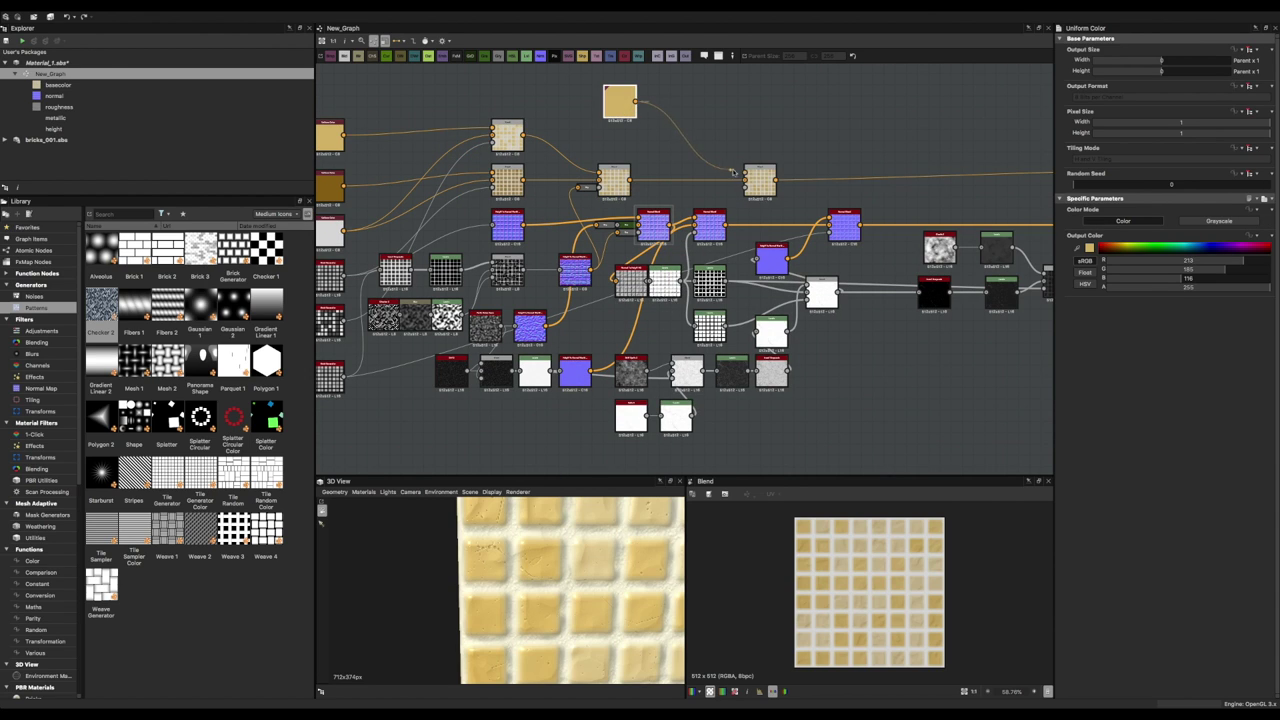
pyautogui.click(1089, 247)
pyautogui.moveTo(200, 150); pyautogui.dragTo(106, 150)
pyautogui.scroll(3, 711, 224)
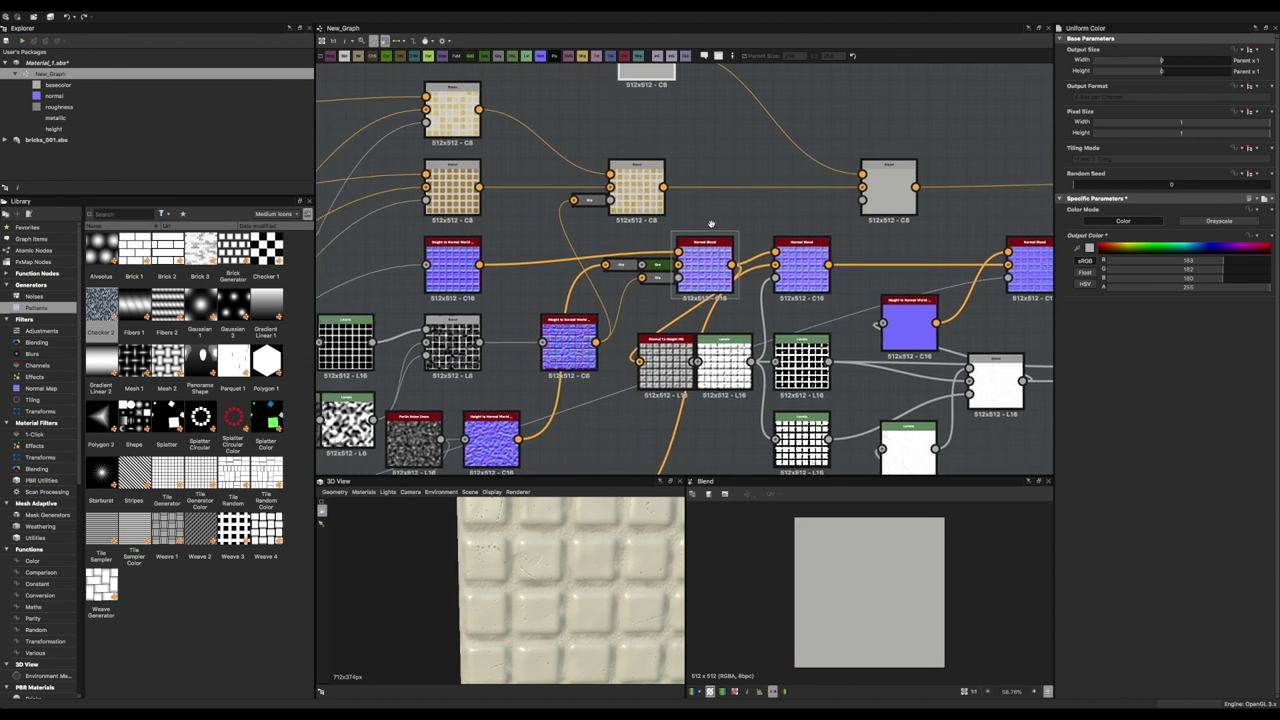
# Add a Normal to Height node by searching 'norm'.
pyautogui.moveTo(788, 253); pyautogui.dragTo(769, 236)
pyautogui.press('space')
pyautogui.write('norm')
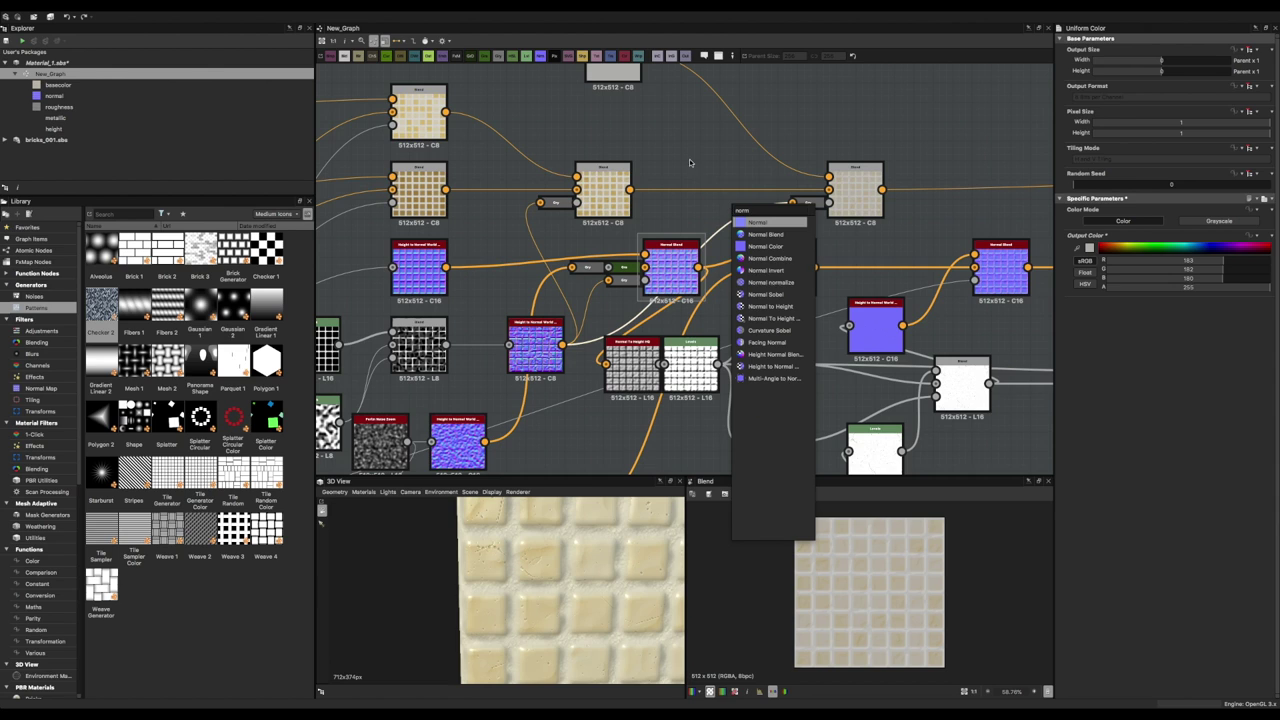
pyautogui.click(795, 305)
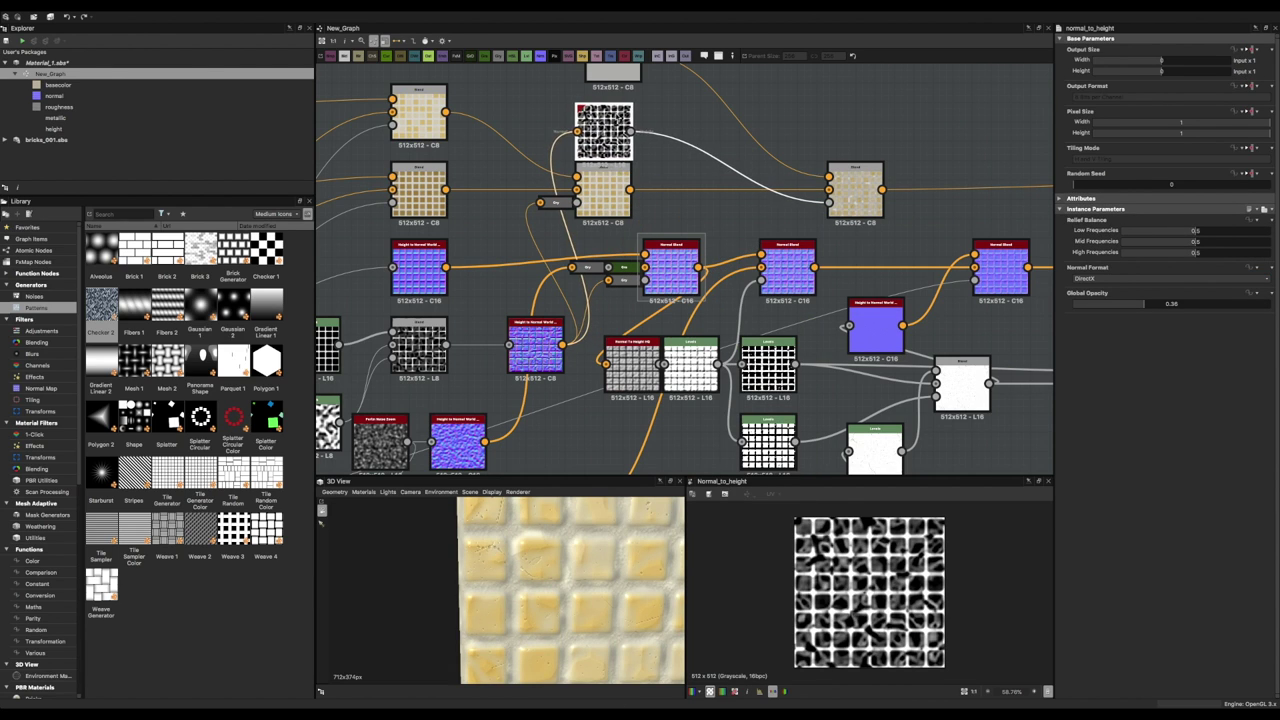
# Preview the Perlin noise and nearby nodes, then drag a wire from Normal to Height.
pyautogui.scroll(-2, 633, 193)
pyautogui.scroll(-2, 633, 193)
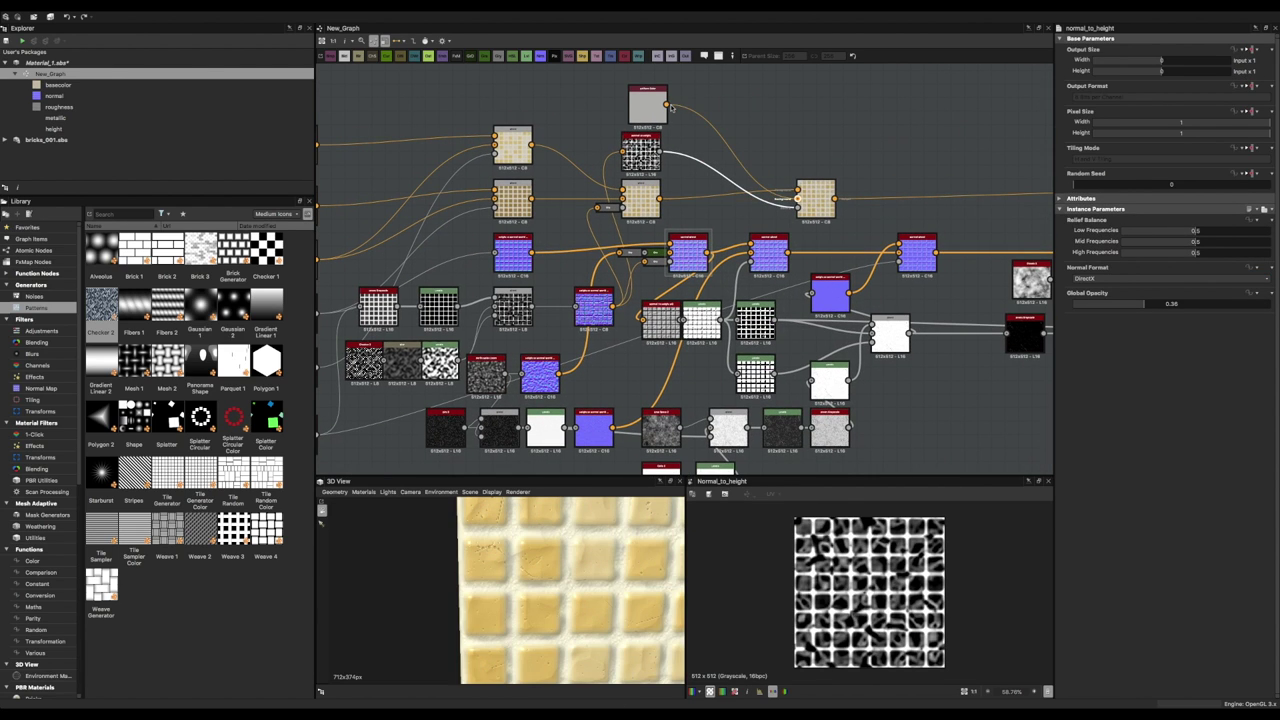
pyautogui.scroll(2, 745, 172)
pyautogui.doubleClick(435, 410)
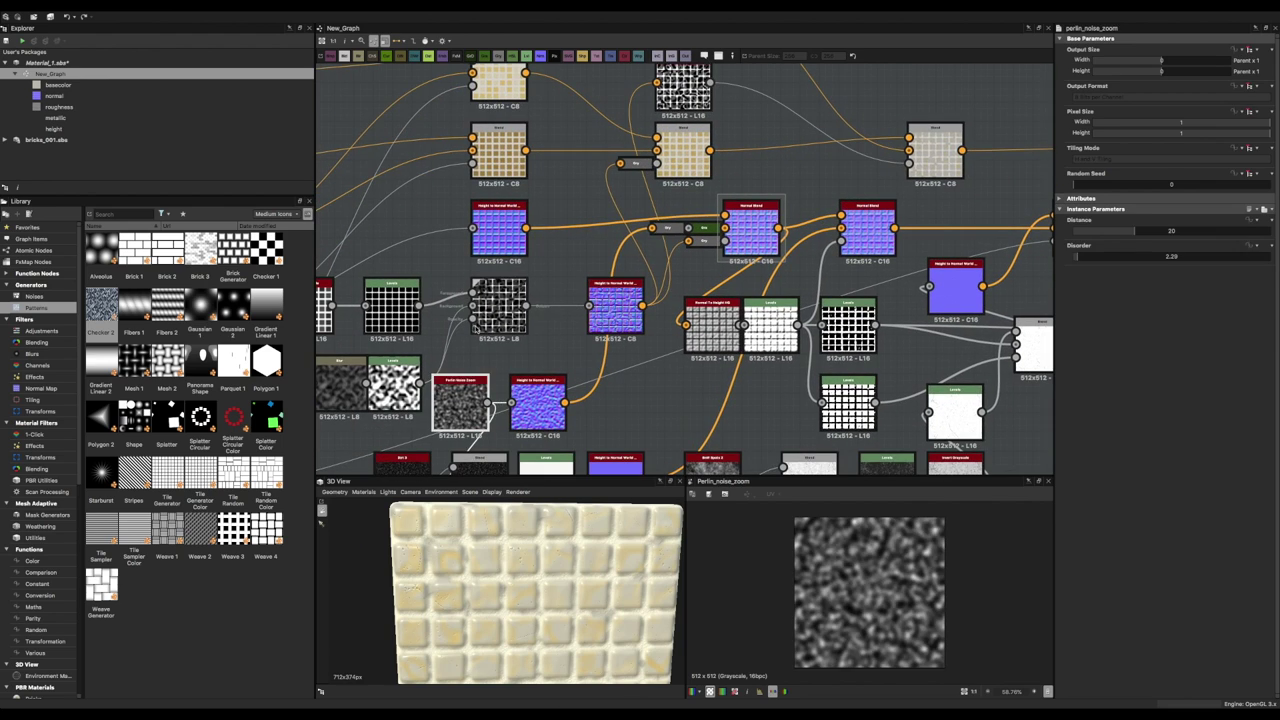
pyautogui.doubleClick(466, 333)
pyautogui.click(820, 218)
pyautogui.moveTo(643, 148); pyautogui.dragTo(680, 172)
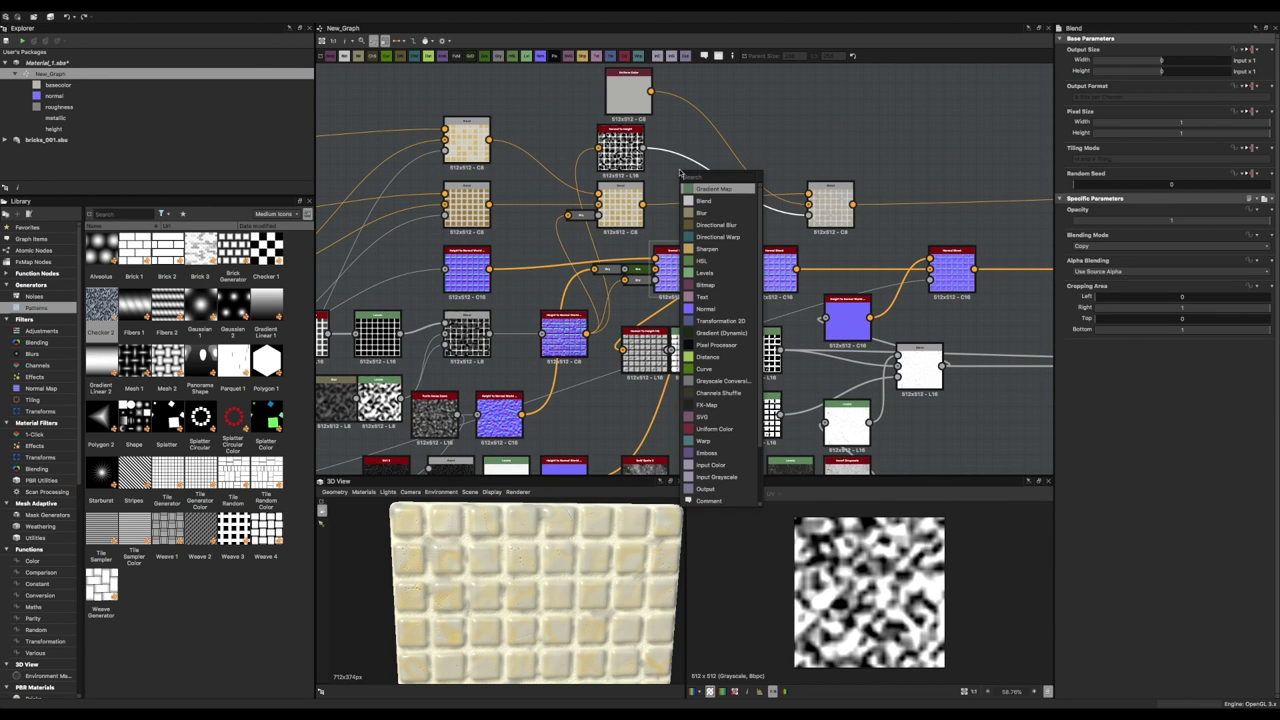
pyautogui.write('lev')
# Add a Levels node after Normal to Height, tuning midtones and white point into a crisp mask.
pyautogui.press('Return')
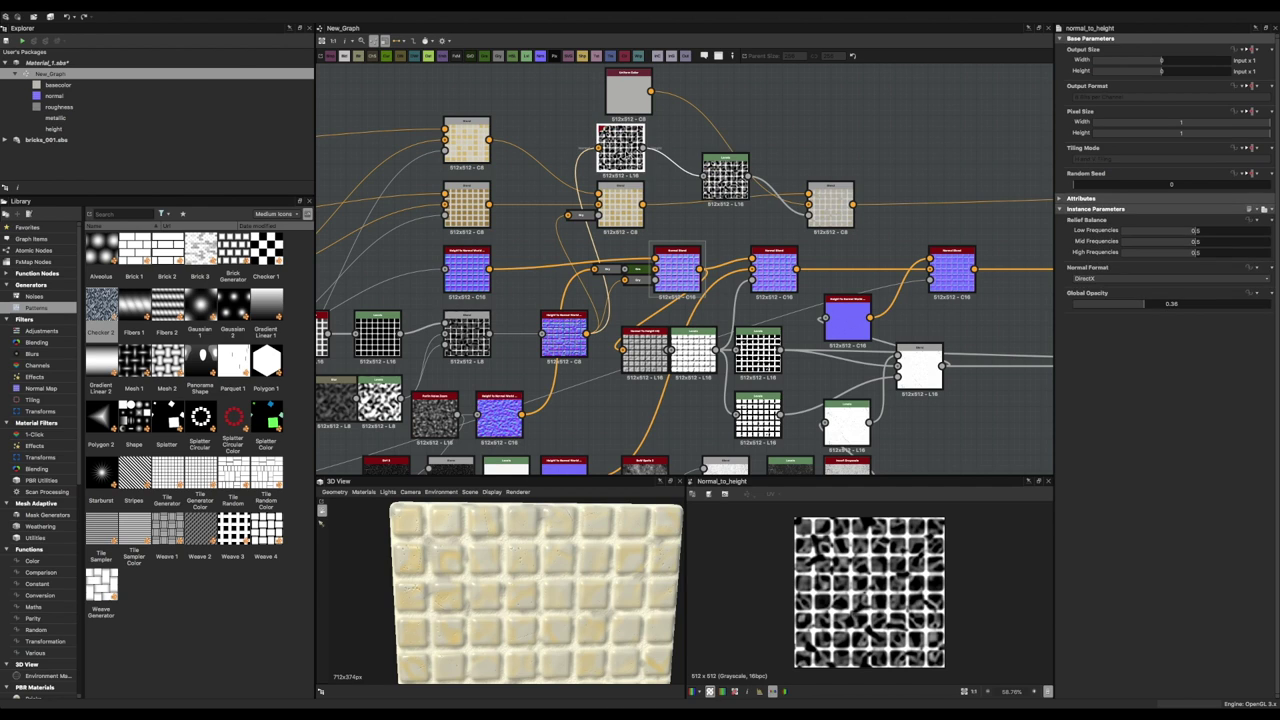
pyautogui.moveTo(1166, 235); pyautogui.dragTo(1262, 236)
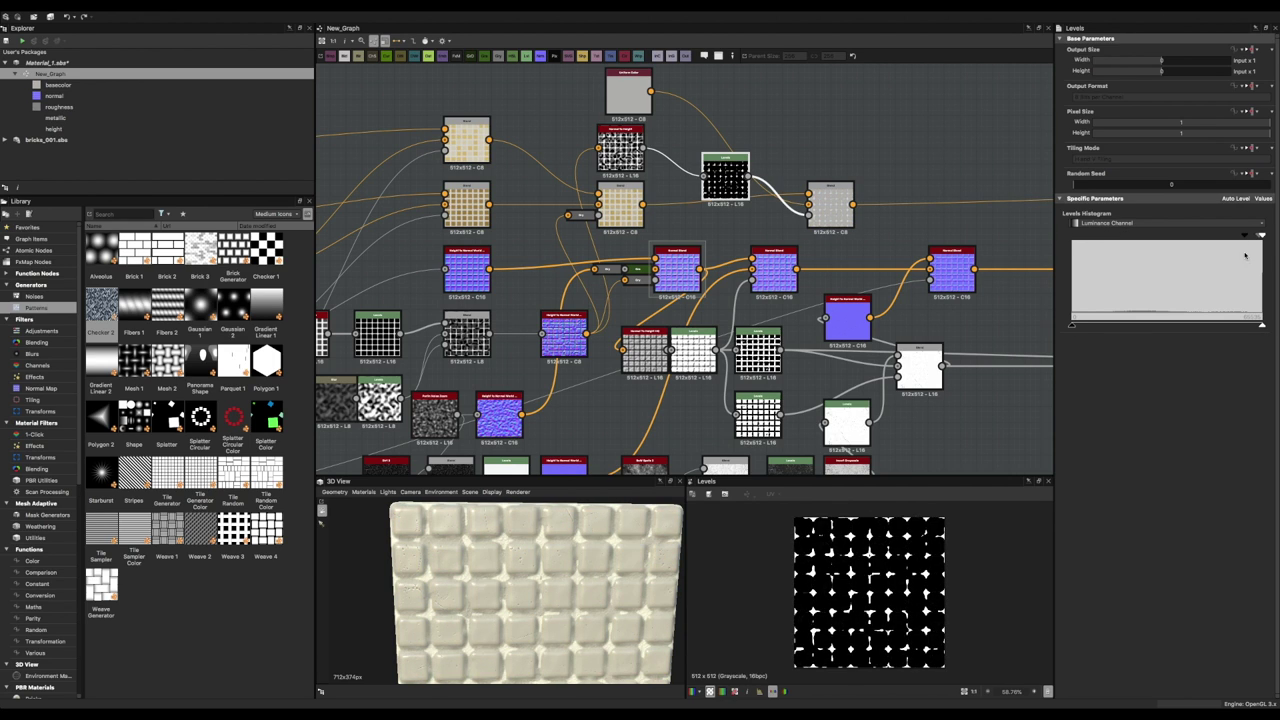
pyautogui.moveTo(1262, 236)
pyautogui.mouseDown()
pyautogui.moveTo(1147, 236)
pyautogui.moveTo(1186, 236)
pyautogui.mouseUp()
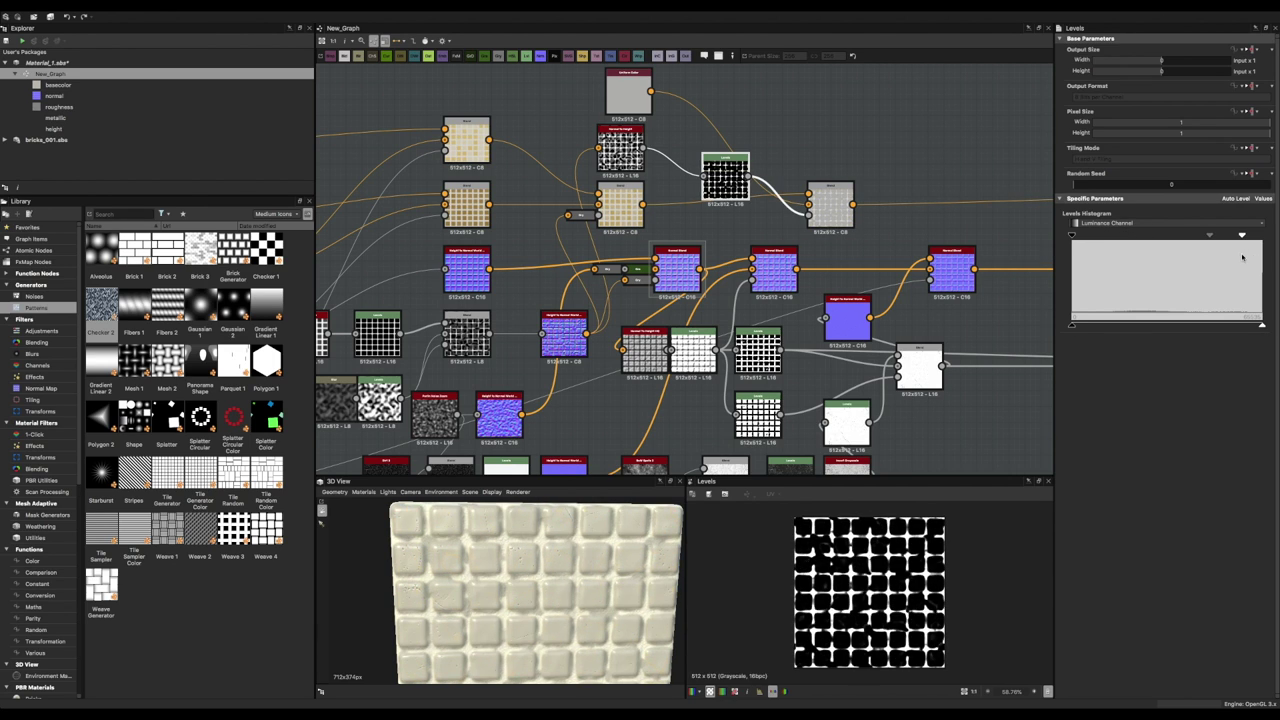
pyautogui.keyDown('alt'); pyautogui.moveTo(520, 600); pyautogui.dragTo(548, 553); pyautogui.keyUp('alt')
pyautogui.scroll(3, 548, 553)
pyautogui.press('f')
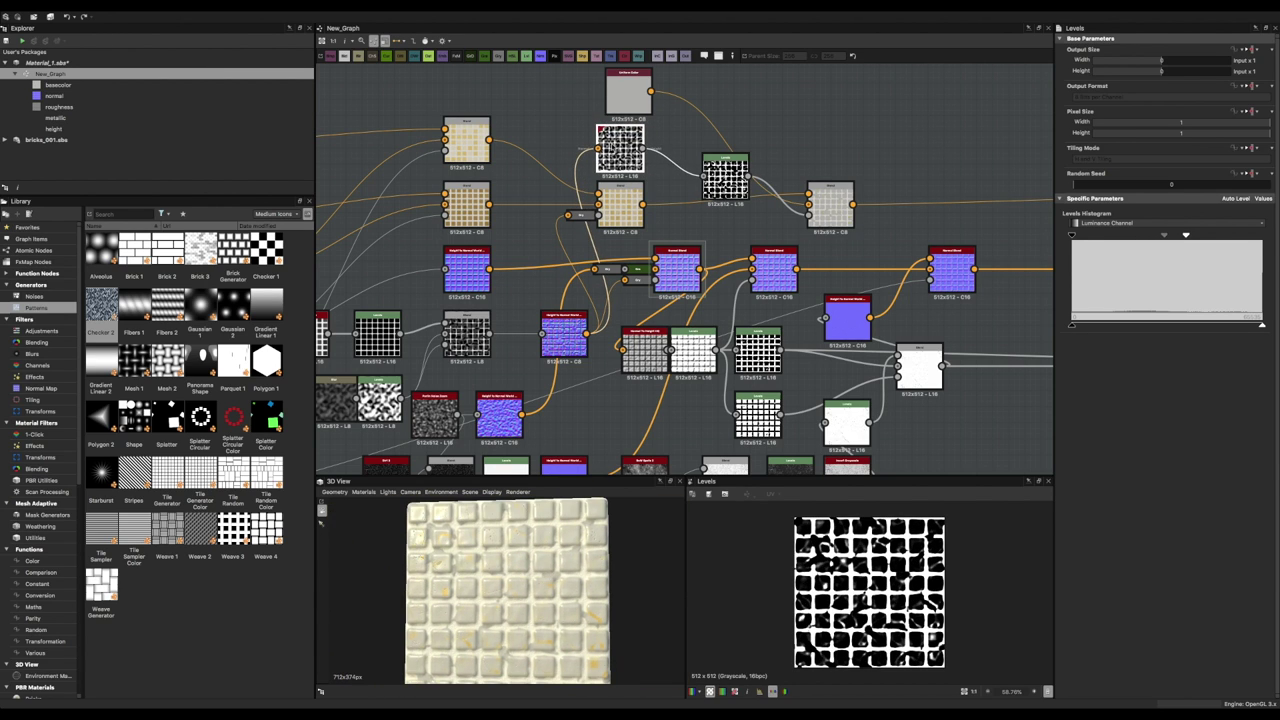
pyautogui.click(612, 146)
pyautogui.moveTo(623, 89); pyautogui.dragTo(623, 127, button='middle')
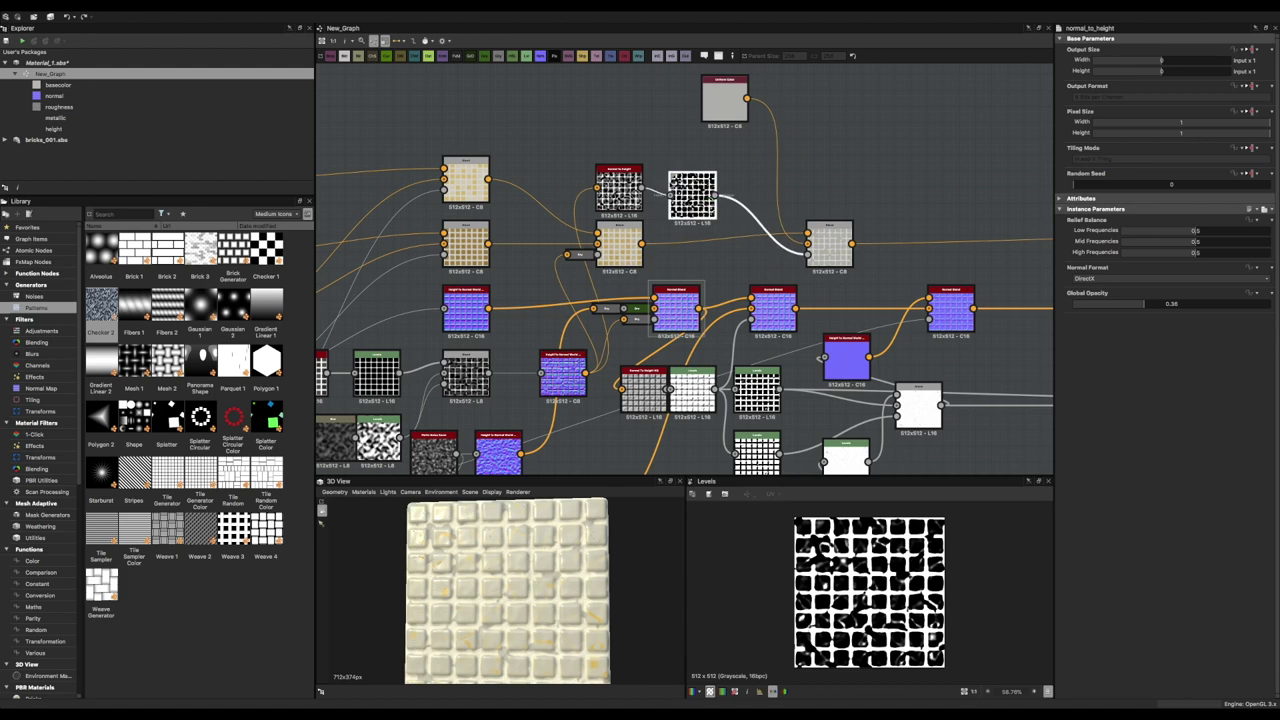
# Insert a Blend on the wire and add a Dirt 1 noise with a Levels node.
pyautogui.rightClick(730, 213)
pyautogui.click(745, 240)
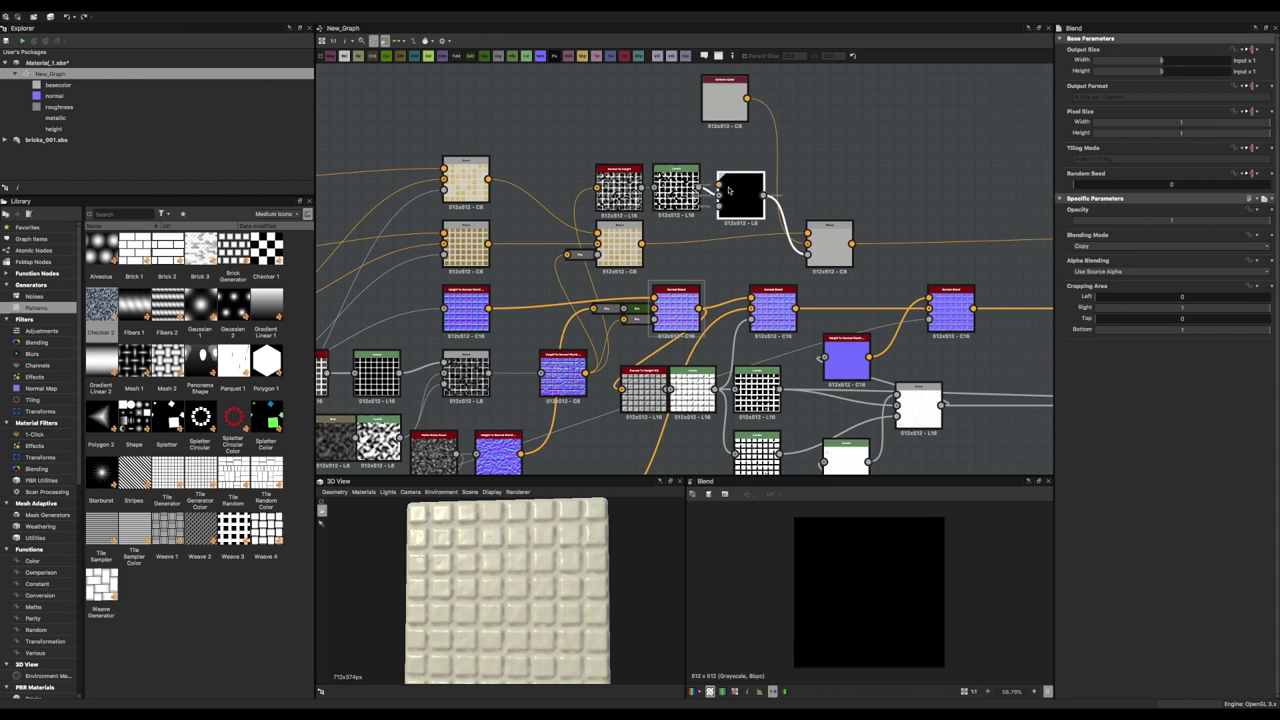
pyautogui.click(34, 296)
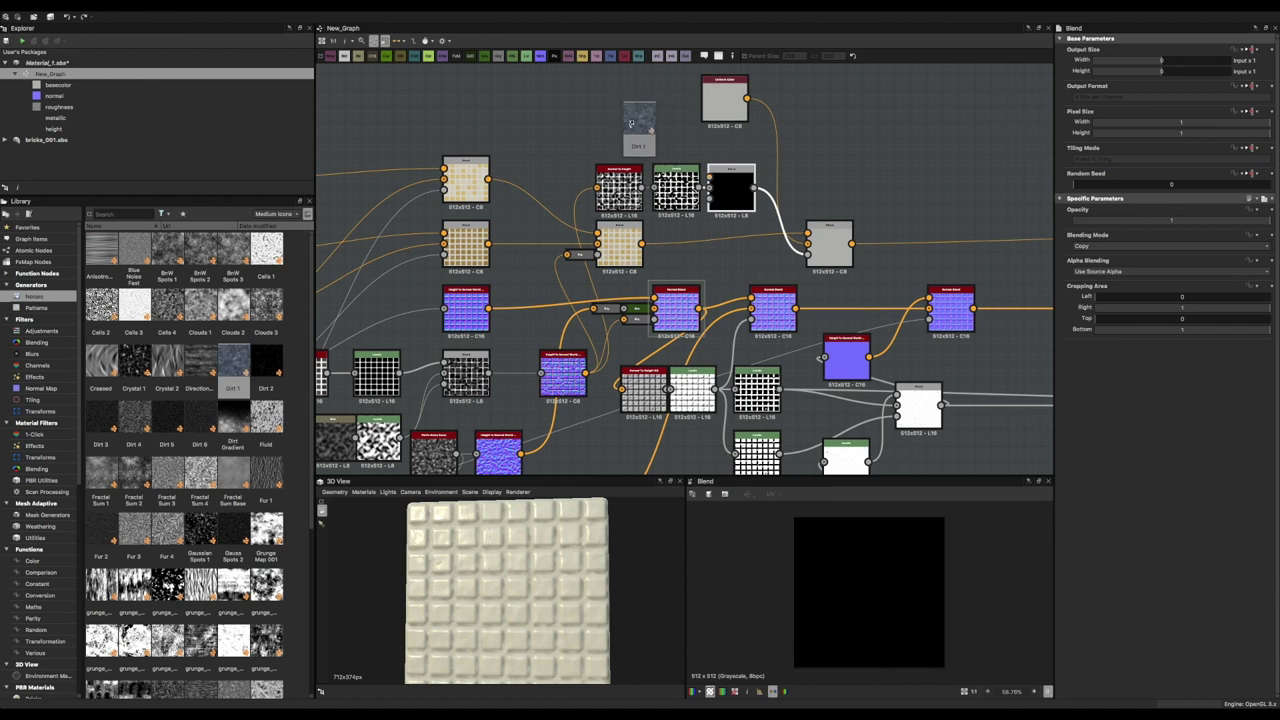
pyautogui.moveTo(631, 123); pyautogui.dragTo(655, 126)
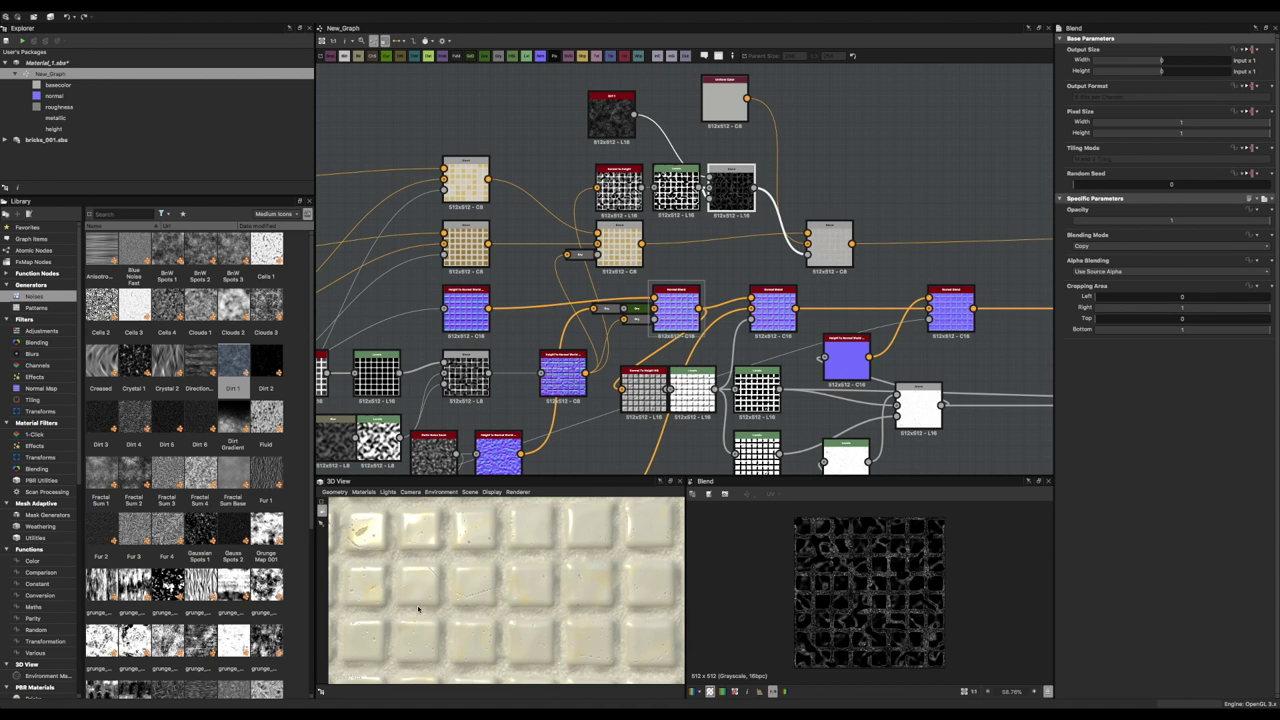
pyautogui.doubleClick(662, 172)
pyautogui.moveTo(1186, 234)
pyautogui.mouseDown()
pyautogui.moveTo(1120, 234)
pyautogui.moveTo(1133, 236)
pyautogui.mouseUp()
pyautogui.hotkey('ctrl', 'z')
pyautogui.hotkey('ctrl', 'z')
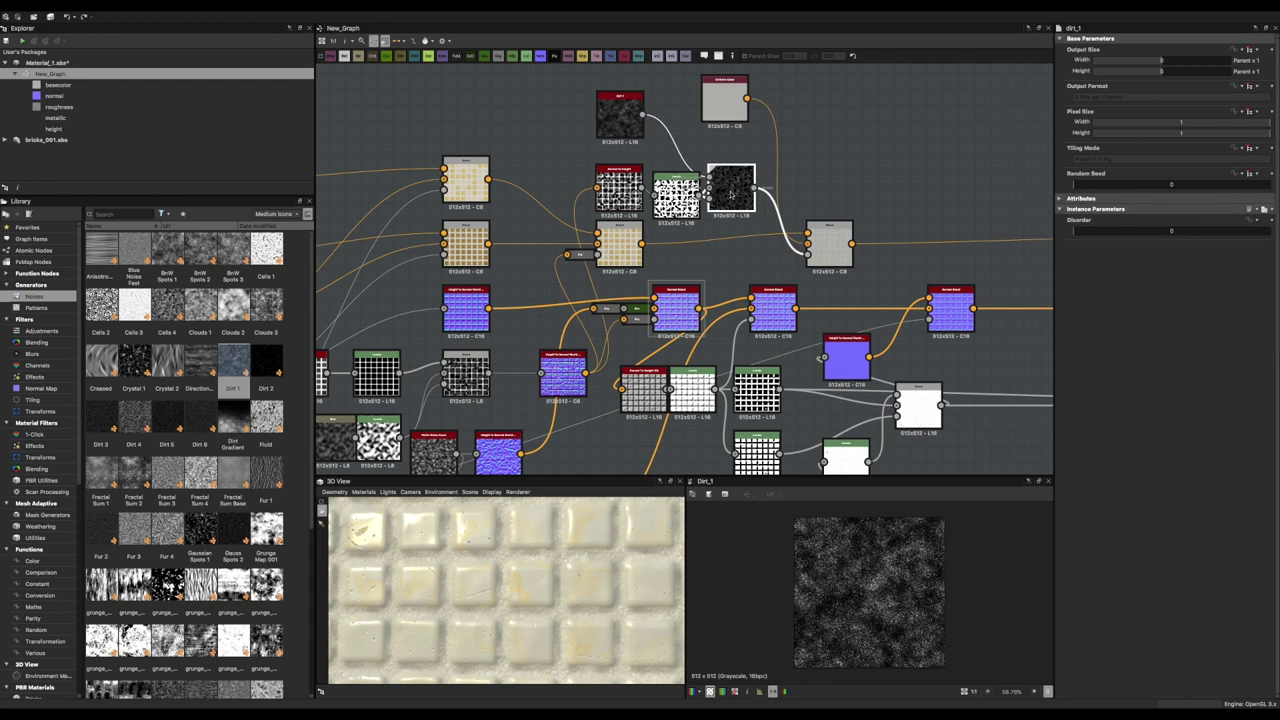
pyautogui.hotkey('ctrl', 'z')
pyautogui.hotkey('ctrl', 'z')
pyautogui.hotkey('ctrl', 'y')
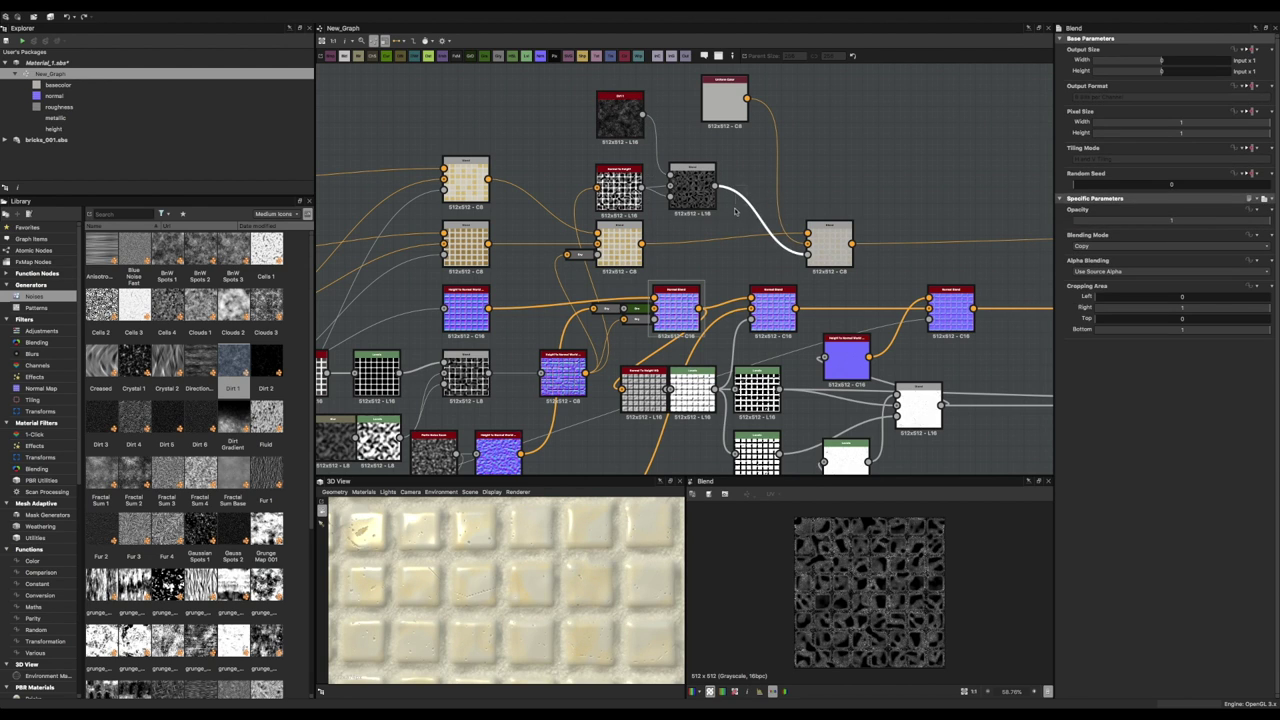
# Tune the grime Levels white input and output black into a mostly white, patchy mask.
pyautogui.moveTo(1263, 234); pyautogui.dragTo(1072, 235)
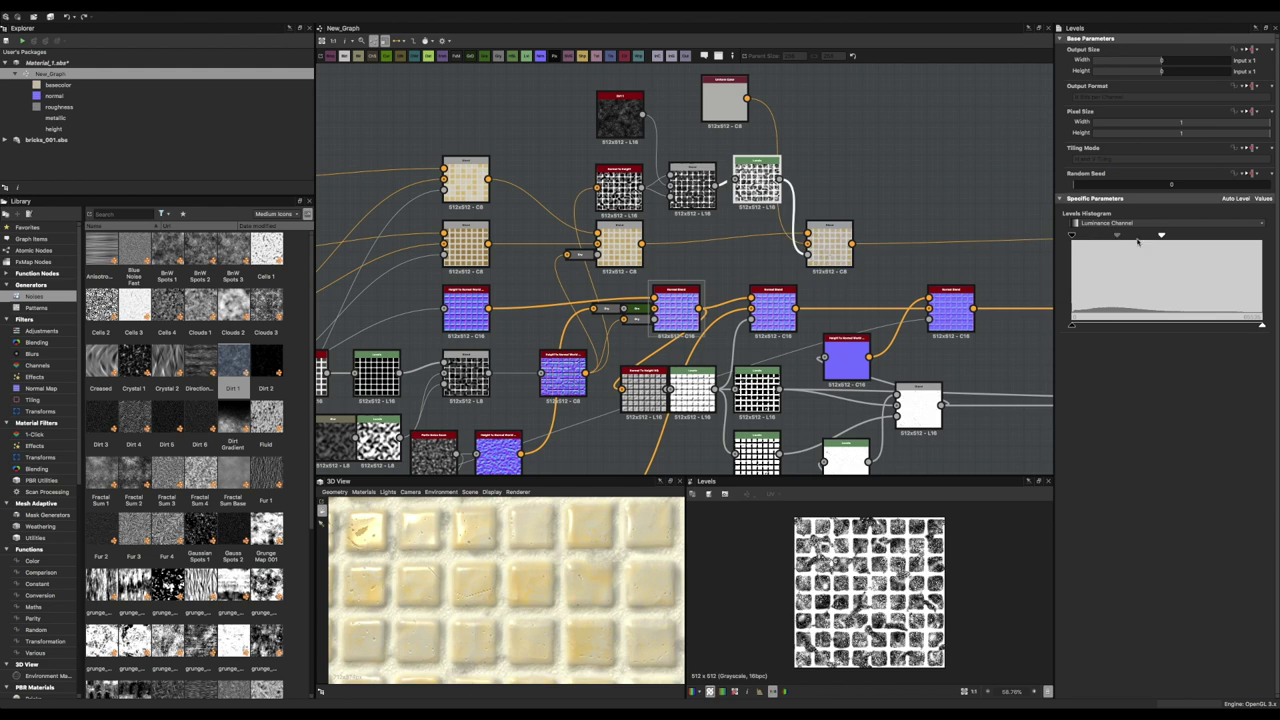
pyautogui.moveTo(1161, 235); pyautogui.dragTo(1090, 236)
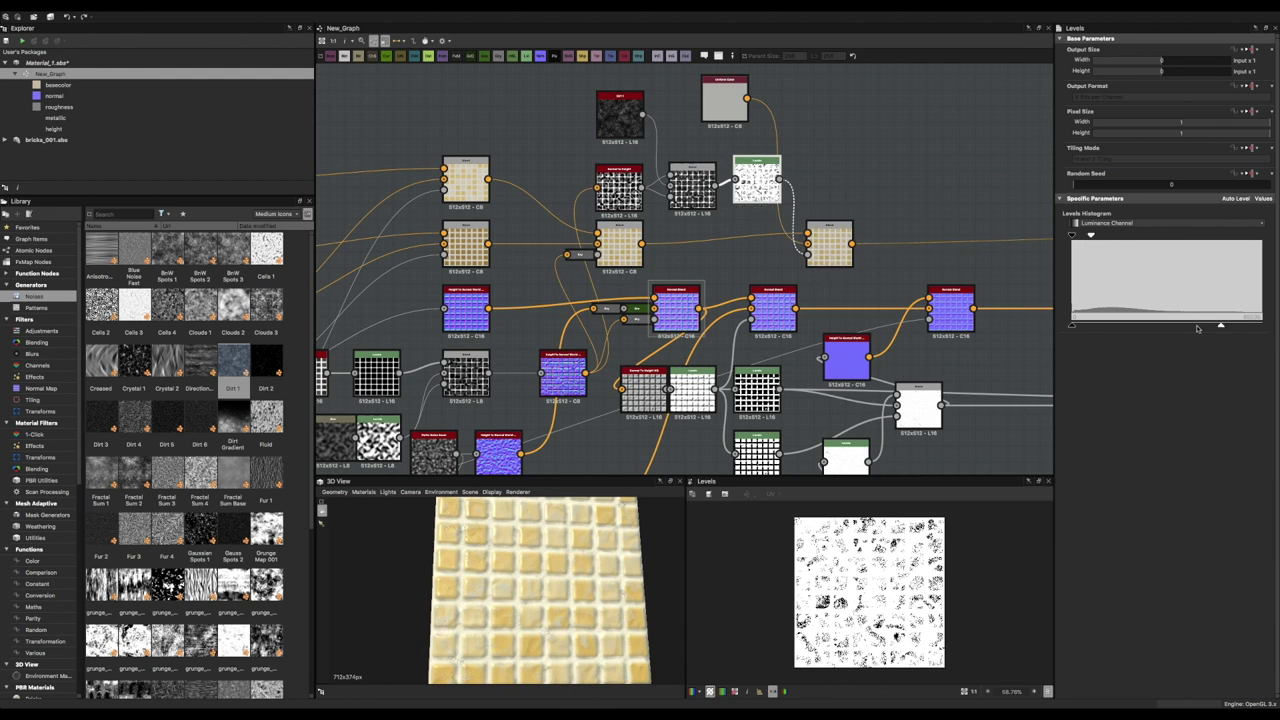
pyautogui.moveTo(1220, 325); pyautogui.dragTo(1262, 325)
pyautogui.moveTo(1072, 325); pyautogui.dragTo(1173, 325)
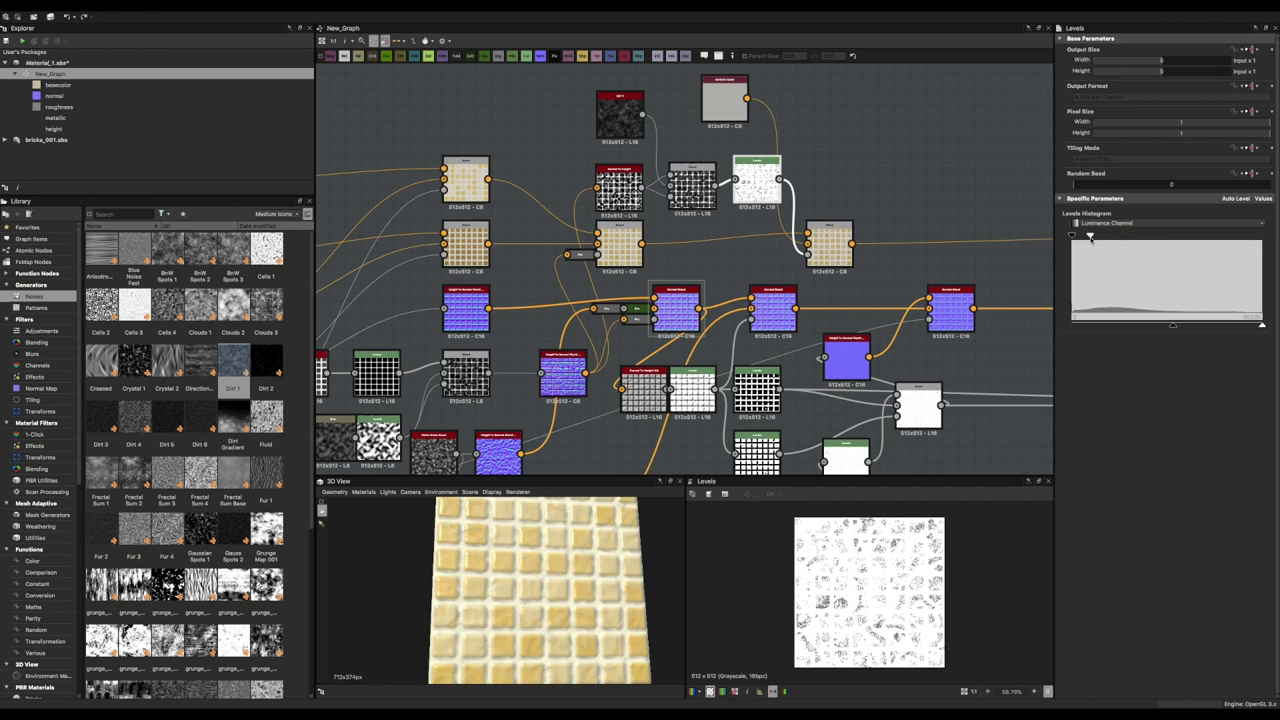
pyautogui.moveTo(1090, 236); pyautogui.dragTo(1107, 238)
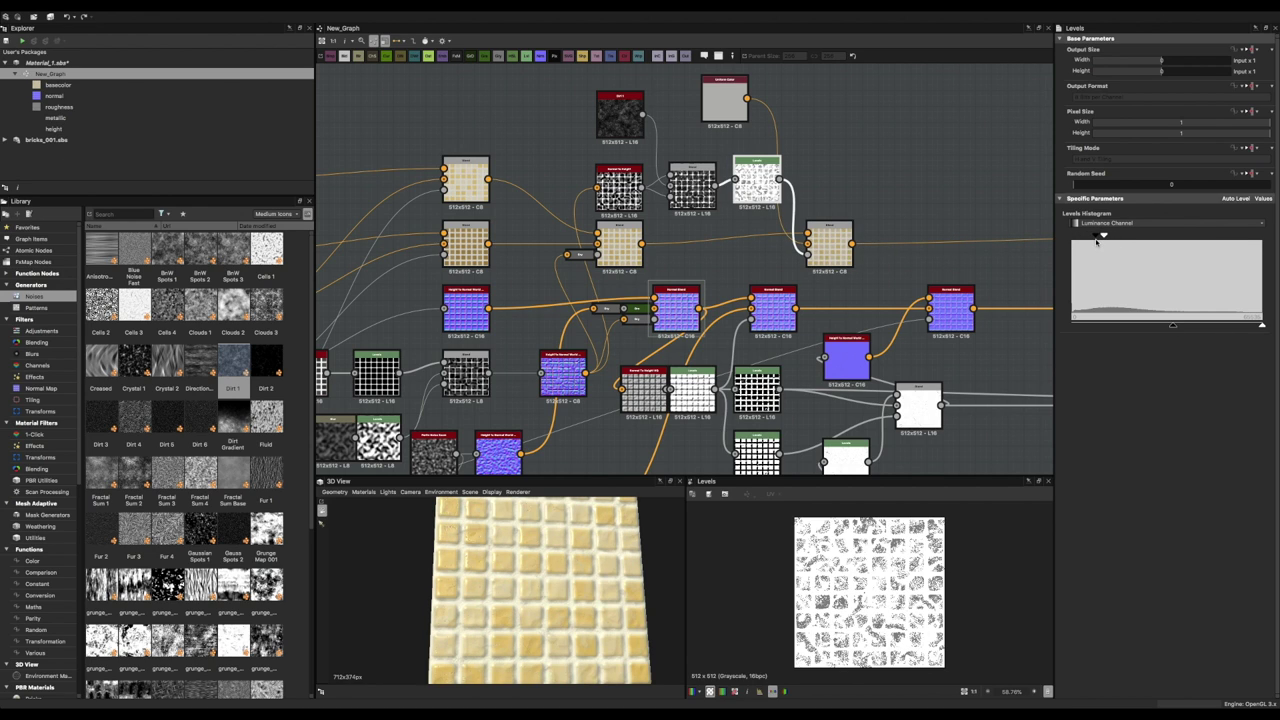
pyautogui.moveTo(1173, 325); pyautogui.dragTo(1066, 326)
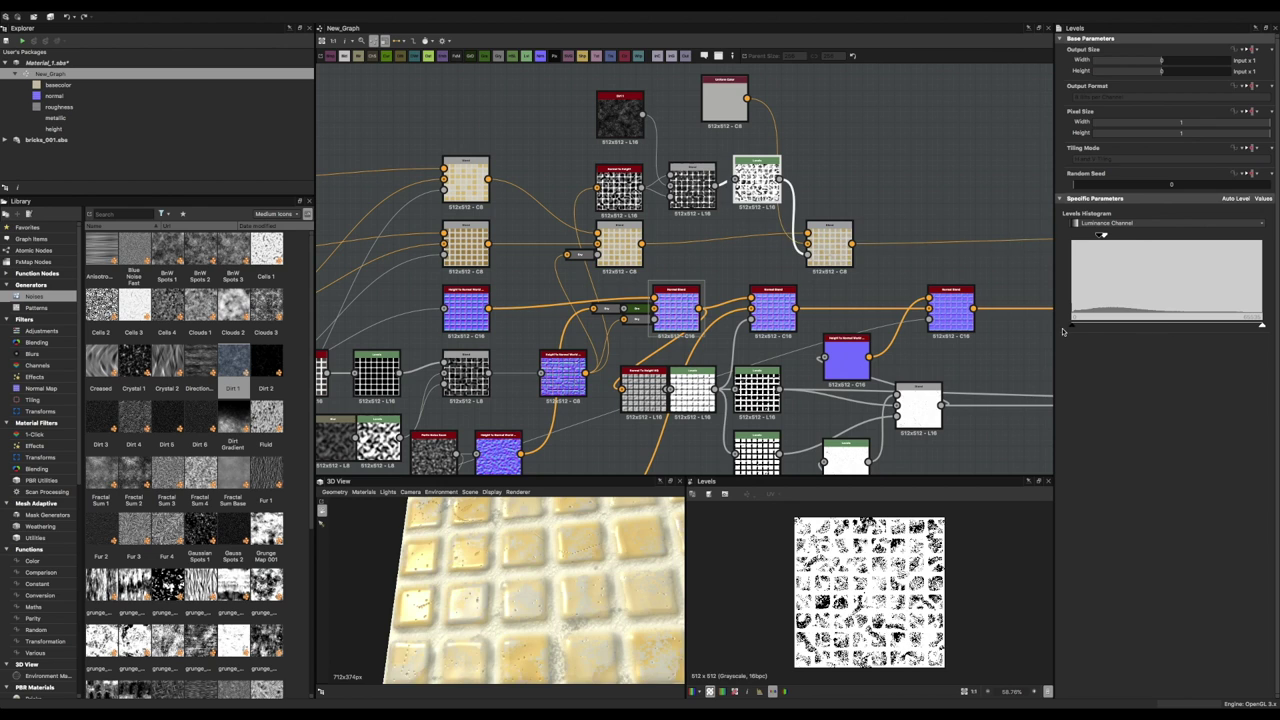
# Set the grime Uniform Color to bright blue (0, 184, 255) after briefly trying grey.
pyautogui.doubleClick(724, 100)
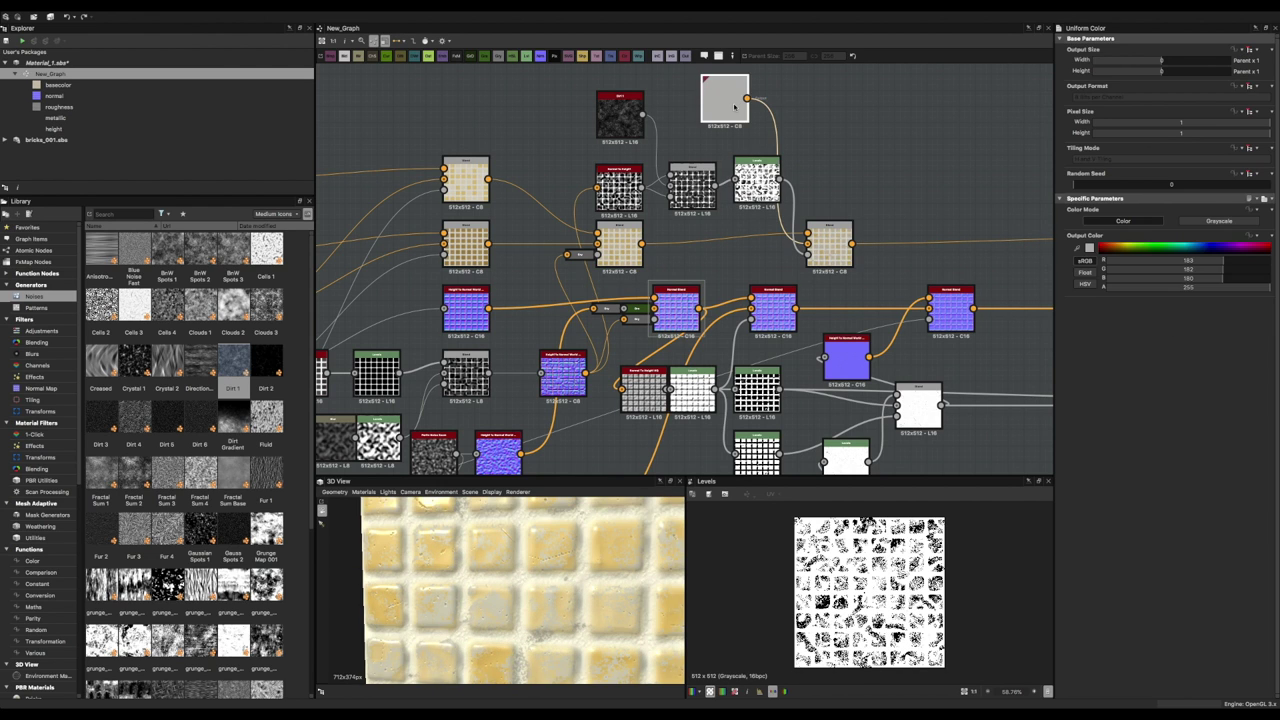
pyautogui.click(1103, 246)
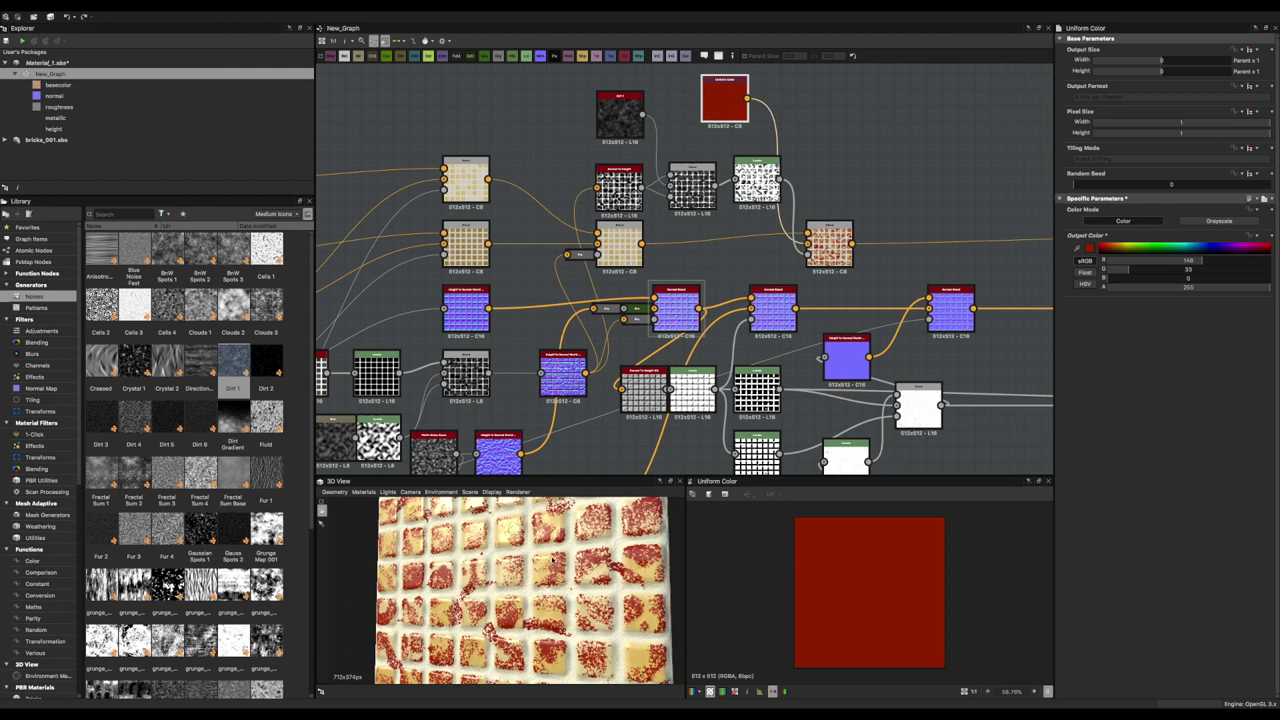
pyautogui.moveTo(1103, 246); pyautogui.dragTo(1180, 250)
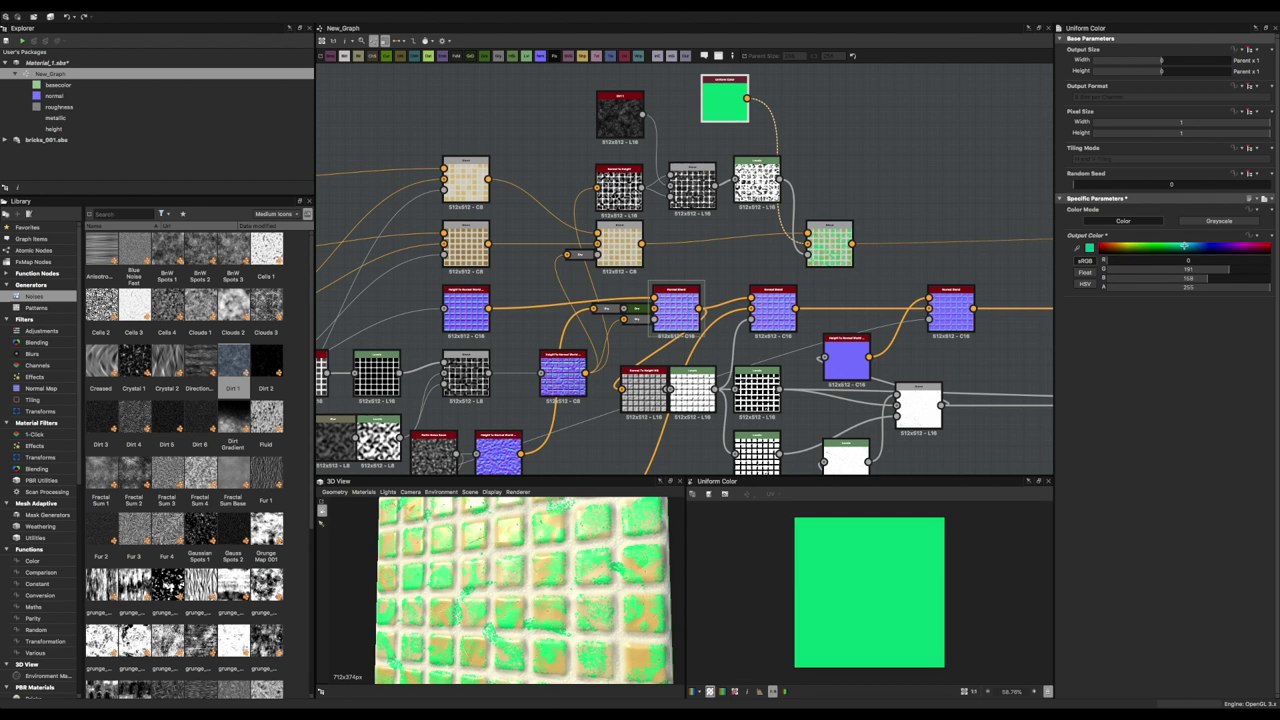
pyautogui.scroll(-5, 588, 604)
pyautogui.scroll(5, 588, 604)
pyautogui.click(1103, 250)
pyautogui.moveTo(101, 146)
pyautogui.mouseDown()
pyautogui.moveTo(95, 194)
pyautogui.moveTo(90, 163)
pyautogui.mouseUp()
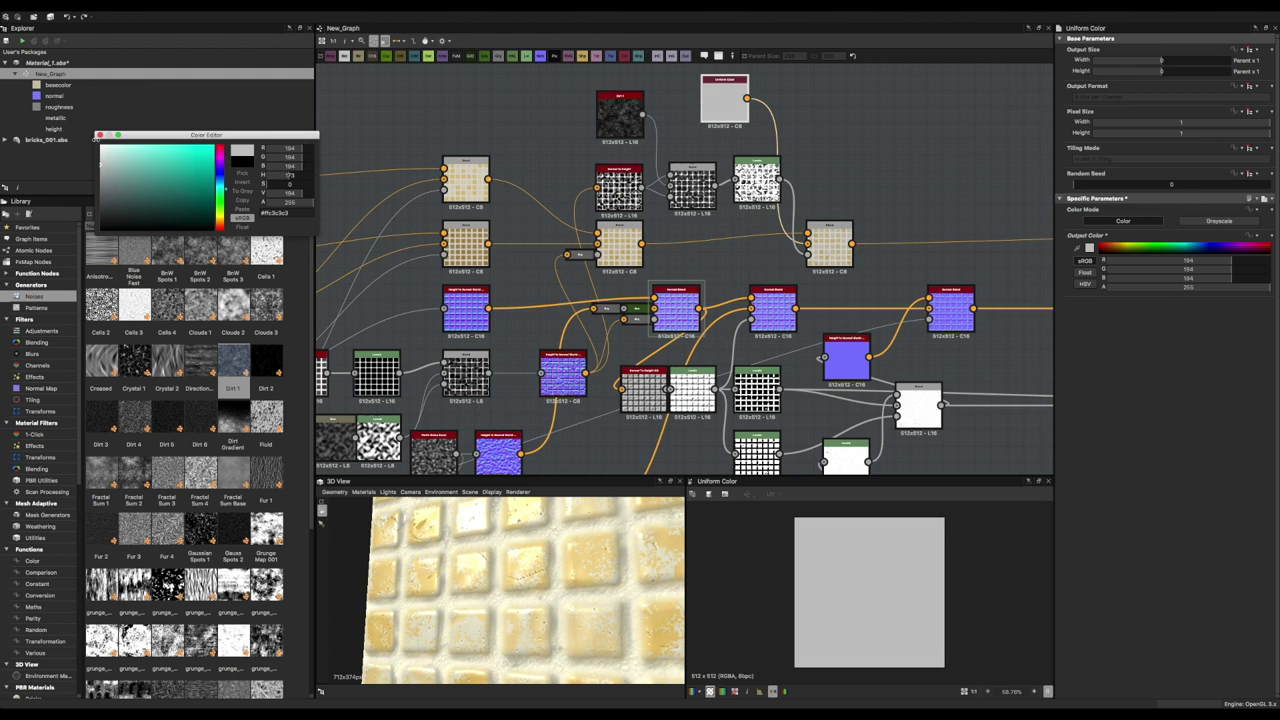
pyautogui.moveTo(540, 600); pyautogui.dragTo(596, 655)
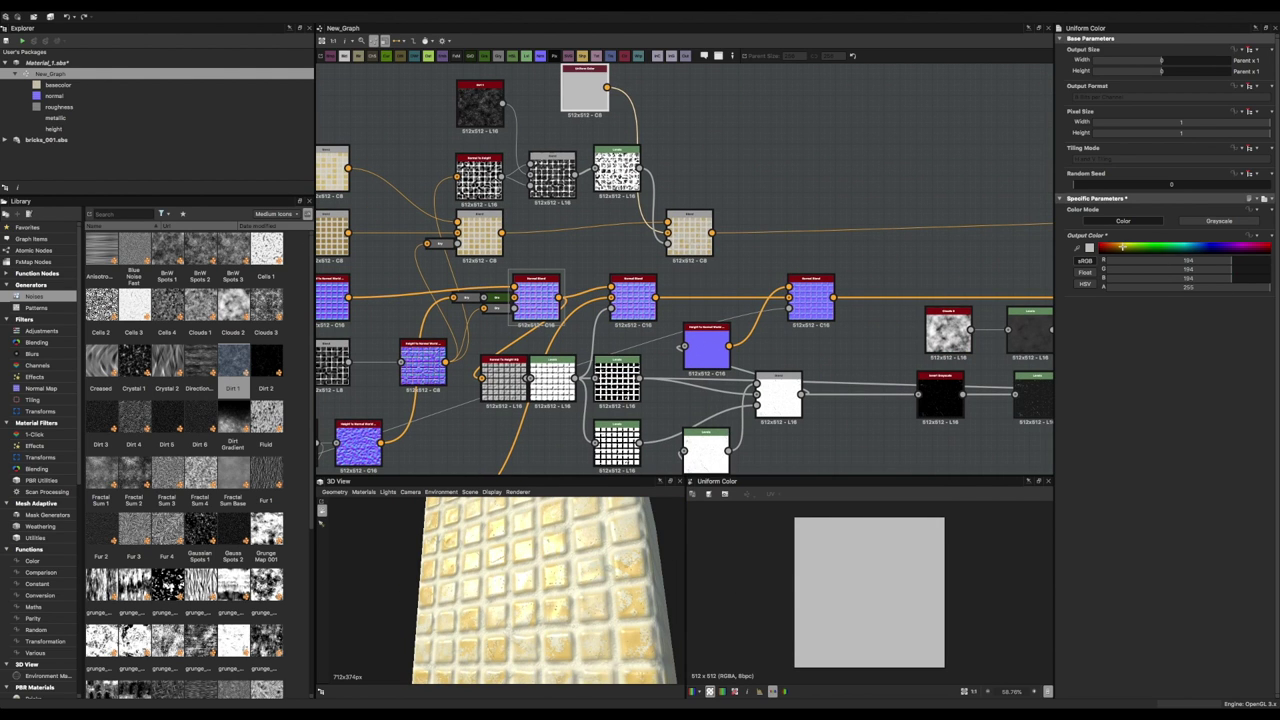
pyautogui.moveTo(1122, 246); pyautogui.dragTo(1138, 246)
pyautogui.scroll(5, 596, 562)
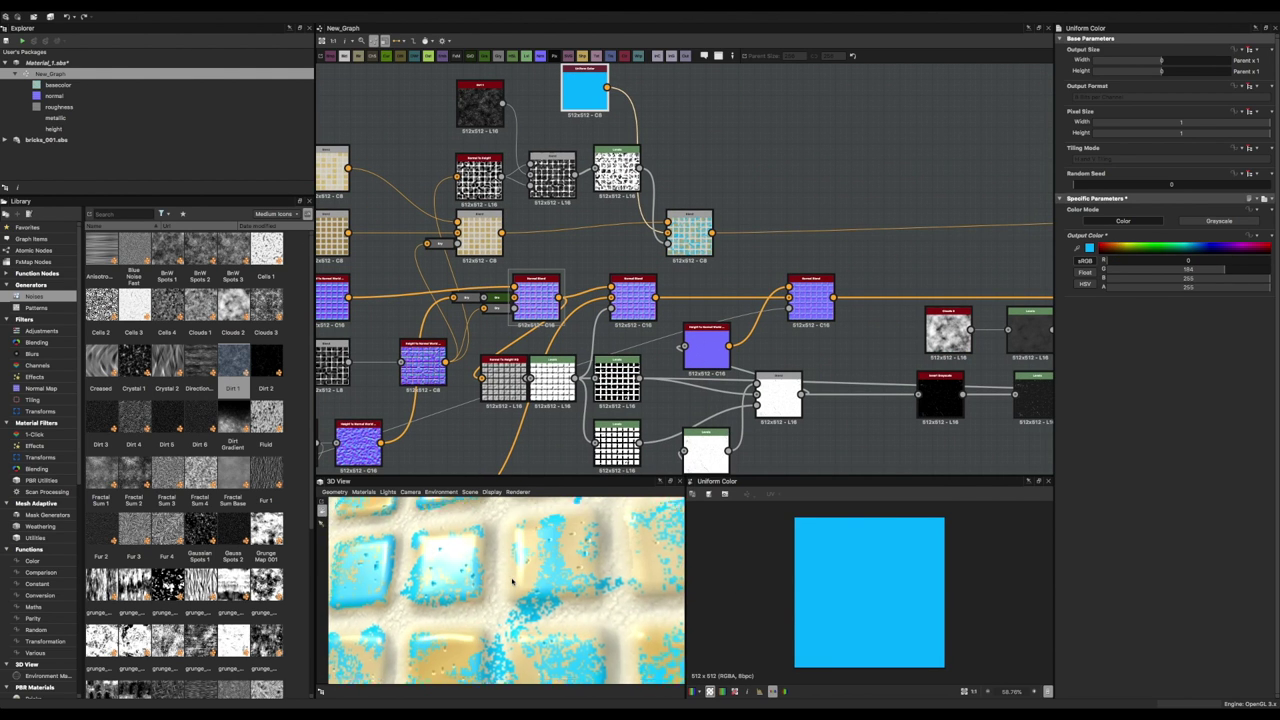
pyautogui.scroll(-2, 657, 323)
pyautogui.moveTo(651, 316); pyautogui.dragTo(912, 322)
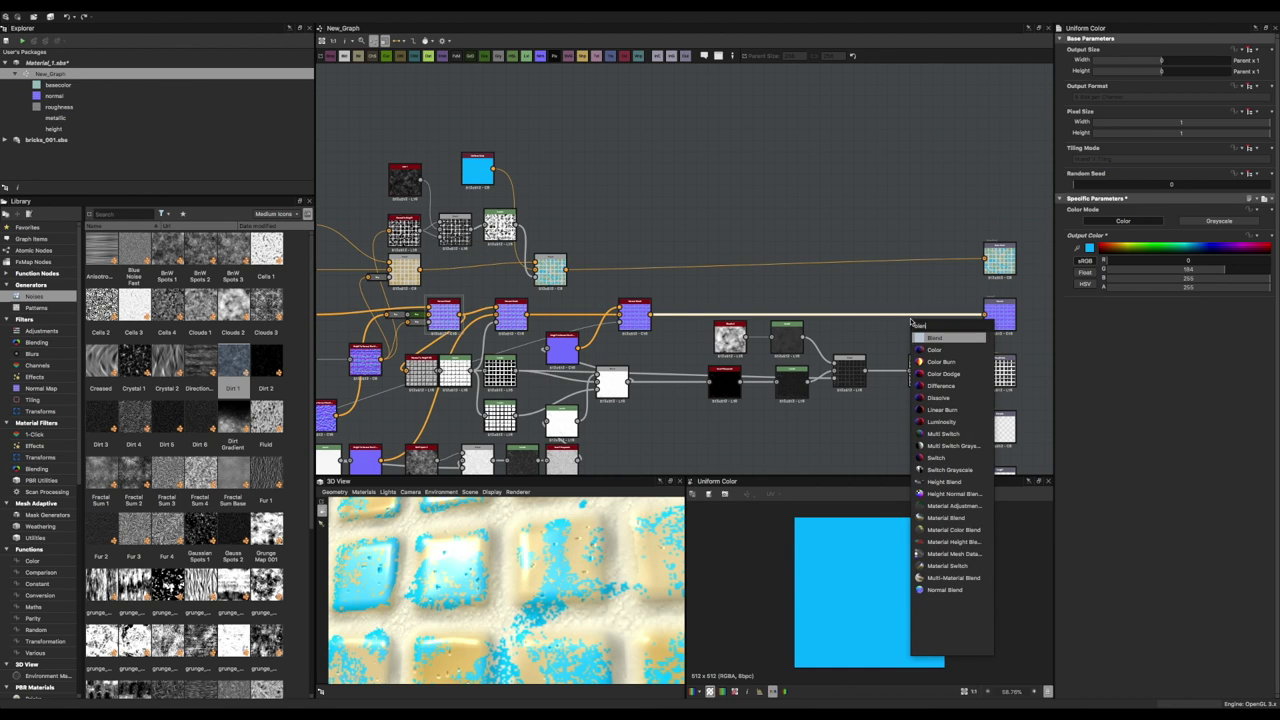
# Add a Normal Blend and a Height to Normal World Units node fed by the grime Blend.
pyautogui.click(944, 589)
pyautogui.moveTo(814, 308); pyautogui.dragTo(719, 287)
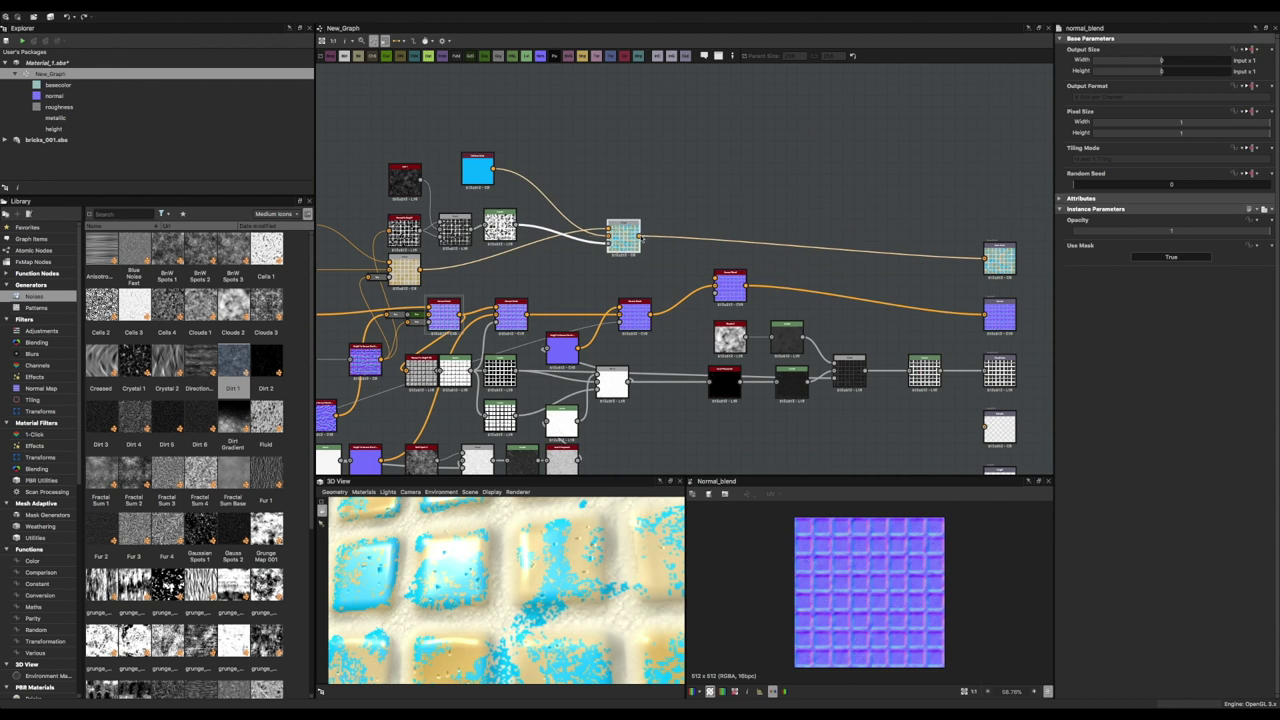
pyautogui.moveTo(638, 238)
pyautogui.mouseDown()
pyautogui.moveTo(703, 268)
pyautogui.moveTo(660, 287)
pyautogui.mouseUp()
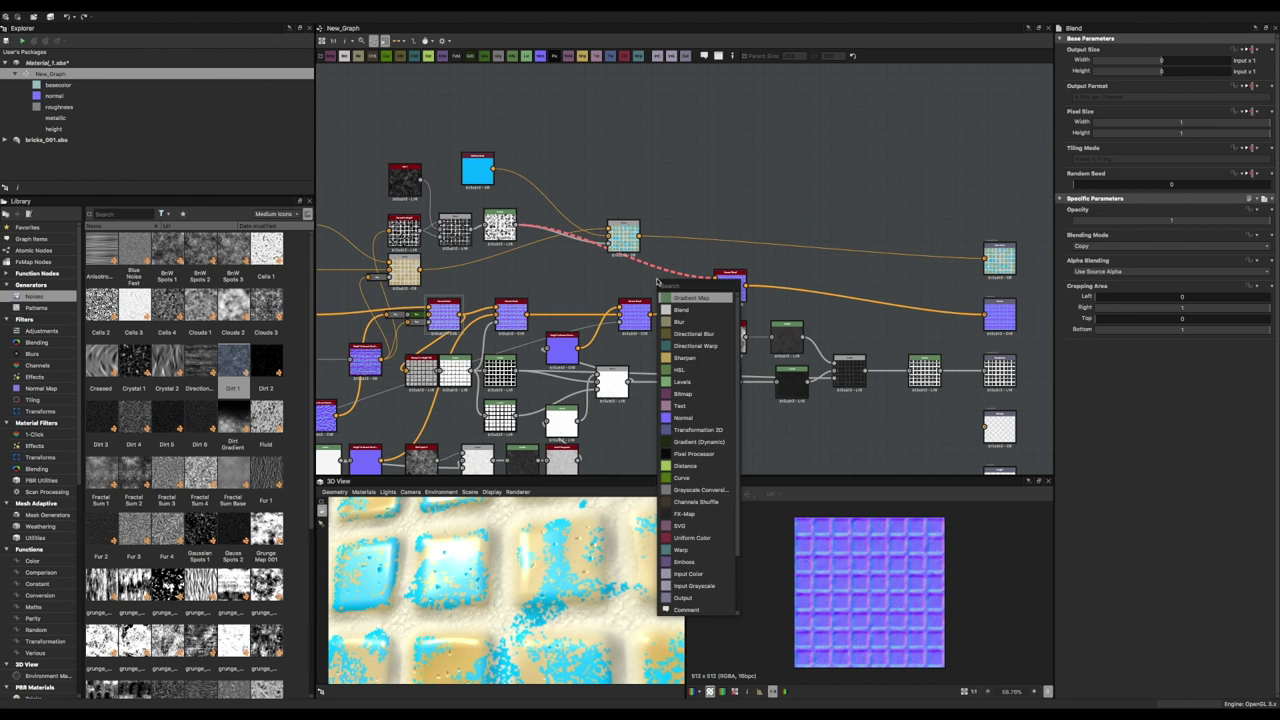
pyautogui.write('hei')
pyautogui.click(665, 300)
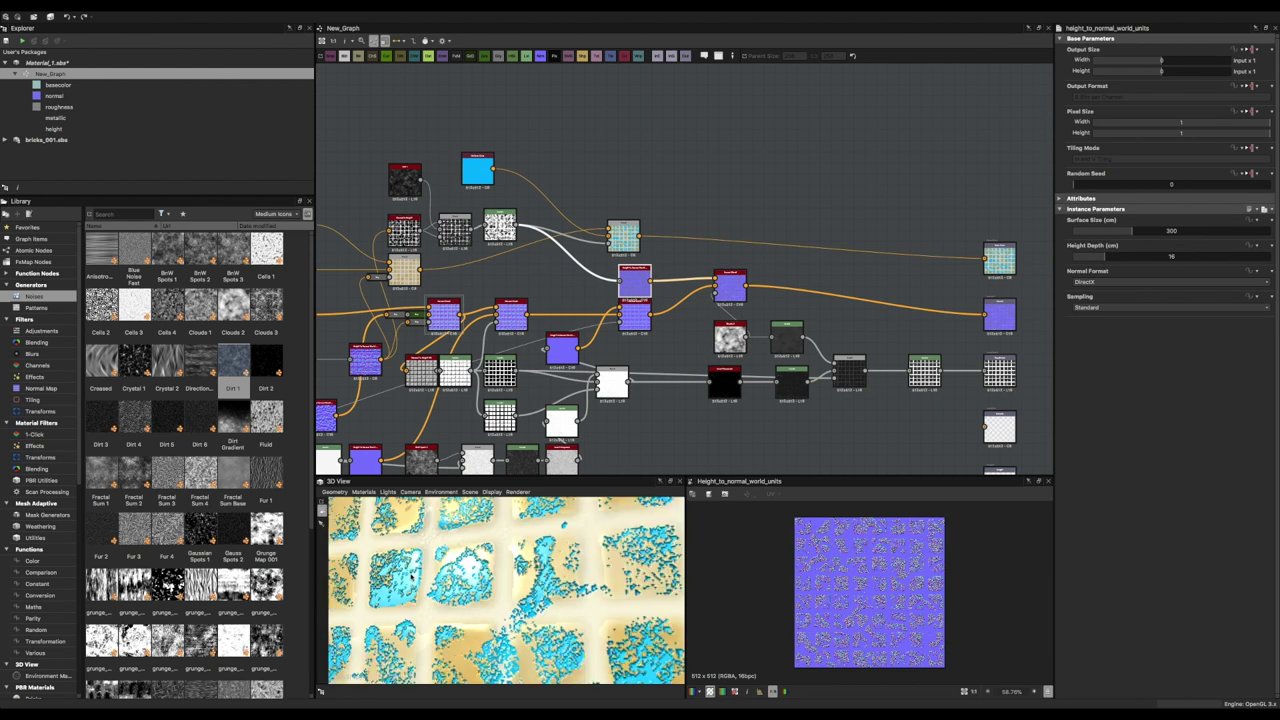
# Set the grime conversion to 781 cm surface size and 0.25 depth, then preview Normal Blend.
pyautogui.scroll(-3, 748, 340)
pyautogui.moveTo(700, 345); pyautogui.dragTo(632, 347, button='middle')
pyautogui.scroll(3, 900, 222)
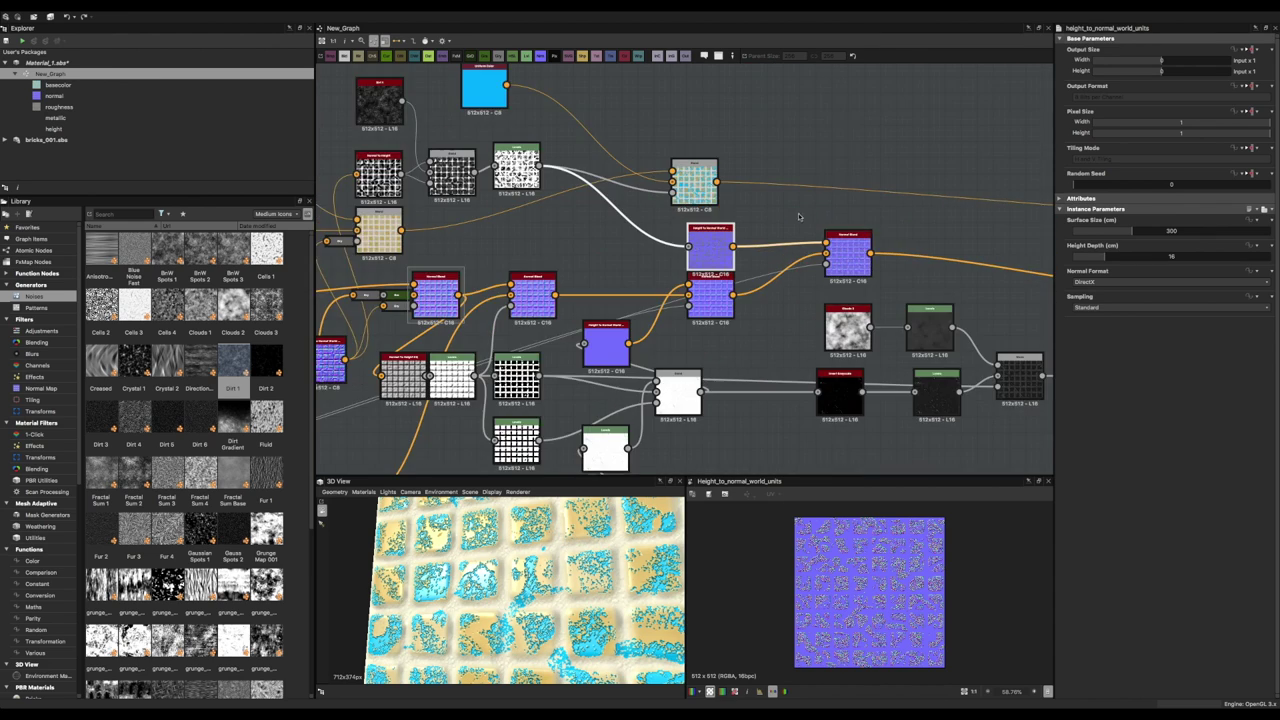
pyautogui.scroll(2, 798, 213)
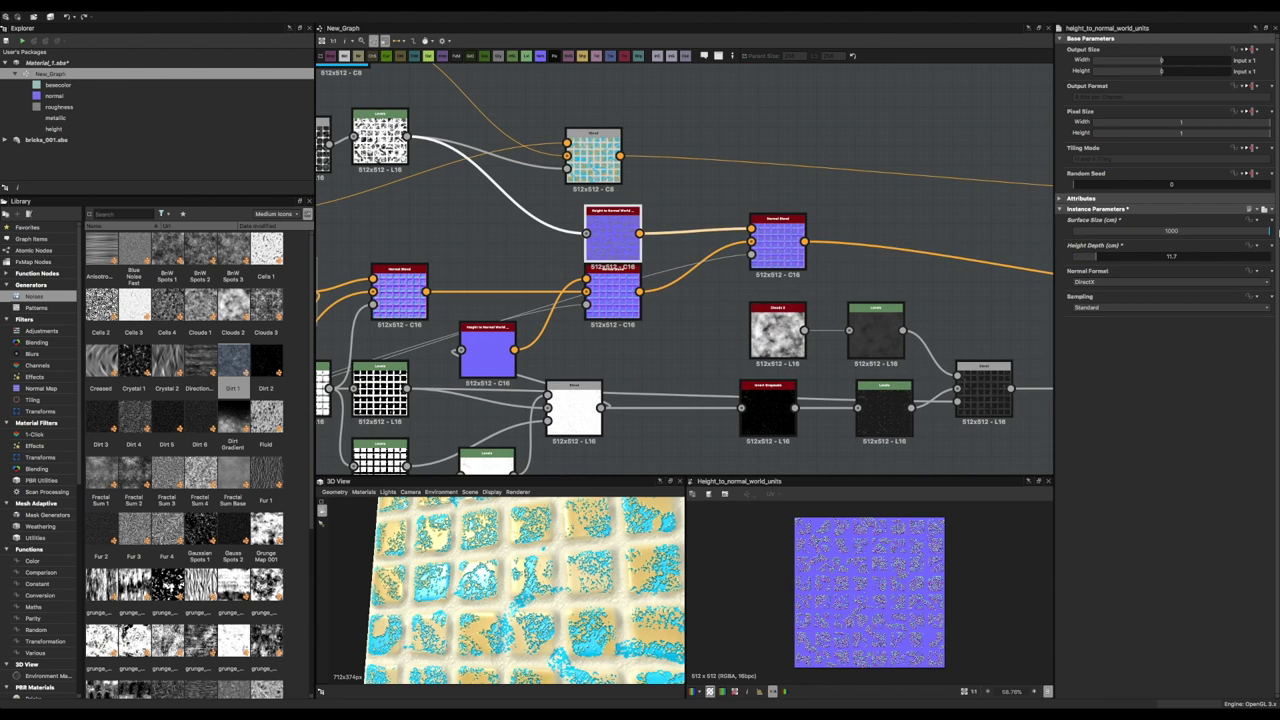
pyautogui.moveTo(1270, 231)
pyautogui.mouseDown()
pyautogui.moveTo(1075, 231)
pyautogui.moveTo(1075, 258)
pyautogui.moveTo(1102, 231)
pyautogui.moveTo(1228, 234)
pyautogui.mouseUp()
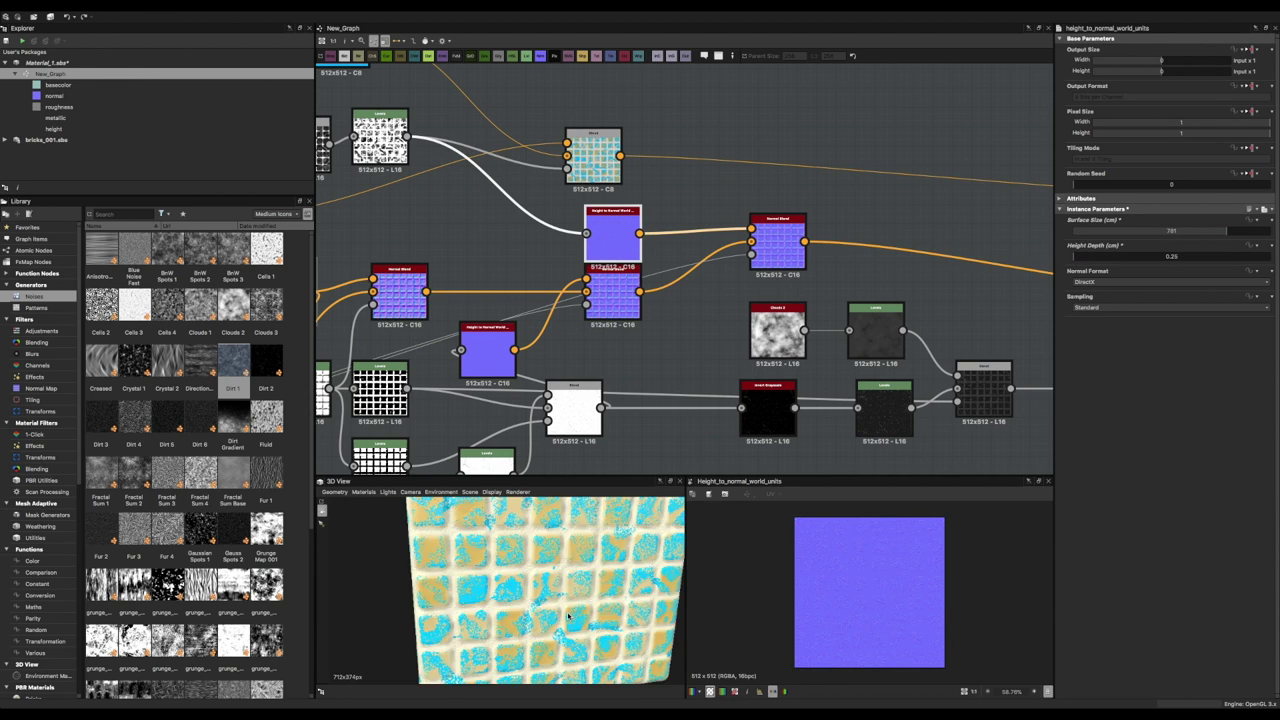
pyautogui.moveTo(913, 333); pyautogui.dragTo(769, 300, button='middle')
pyautogui.doubleClick(634, 210)
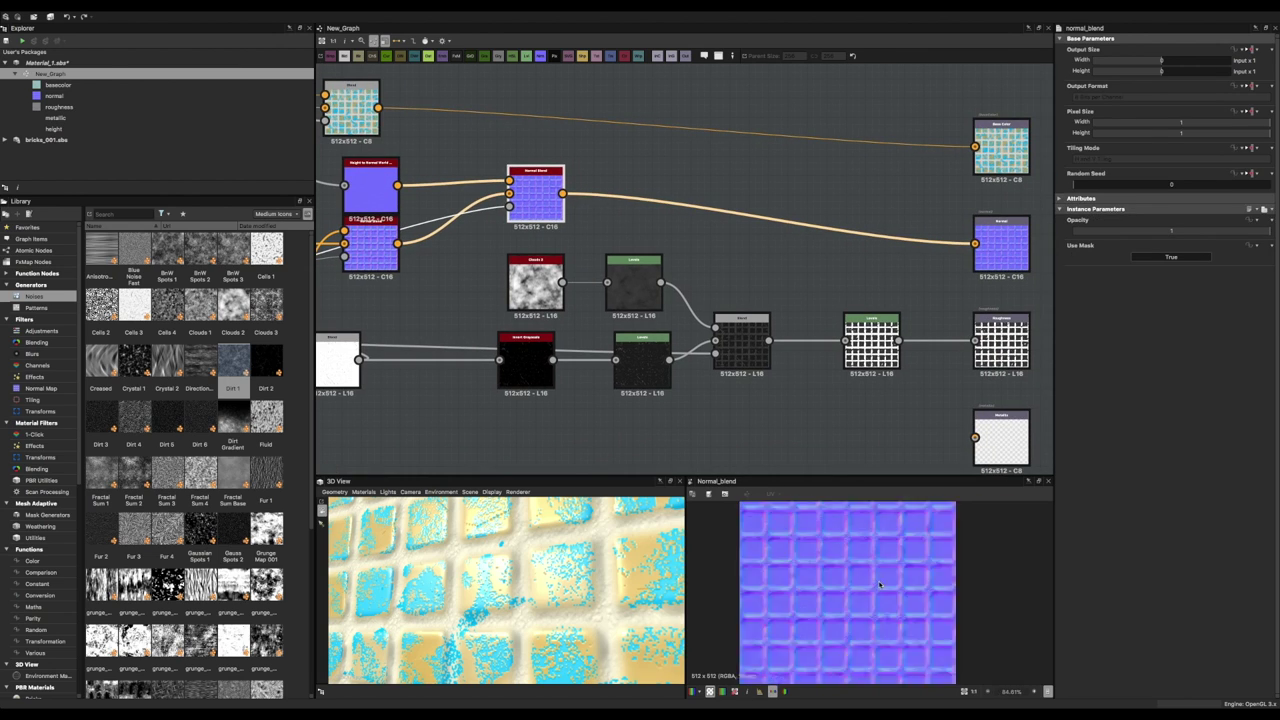
# Make room after the grid Levels node and insert a new node there.
pyautogui.scroll(-2, 754, 296)
pyautogui.doubleClick(955, 337)
pyautogui.moveTo(955, 337); pyautogui.dragTo(827, 332, button='middle')
pyautogui.moveTo(827, 332); pyautogui.dragTo(780, 332)
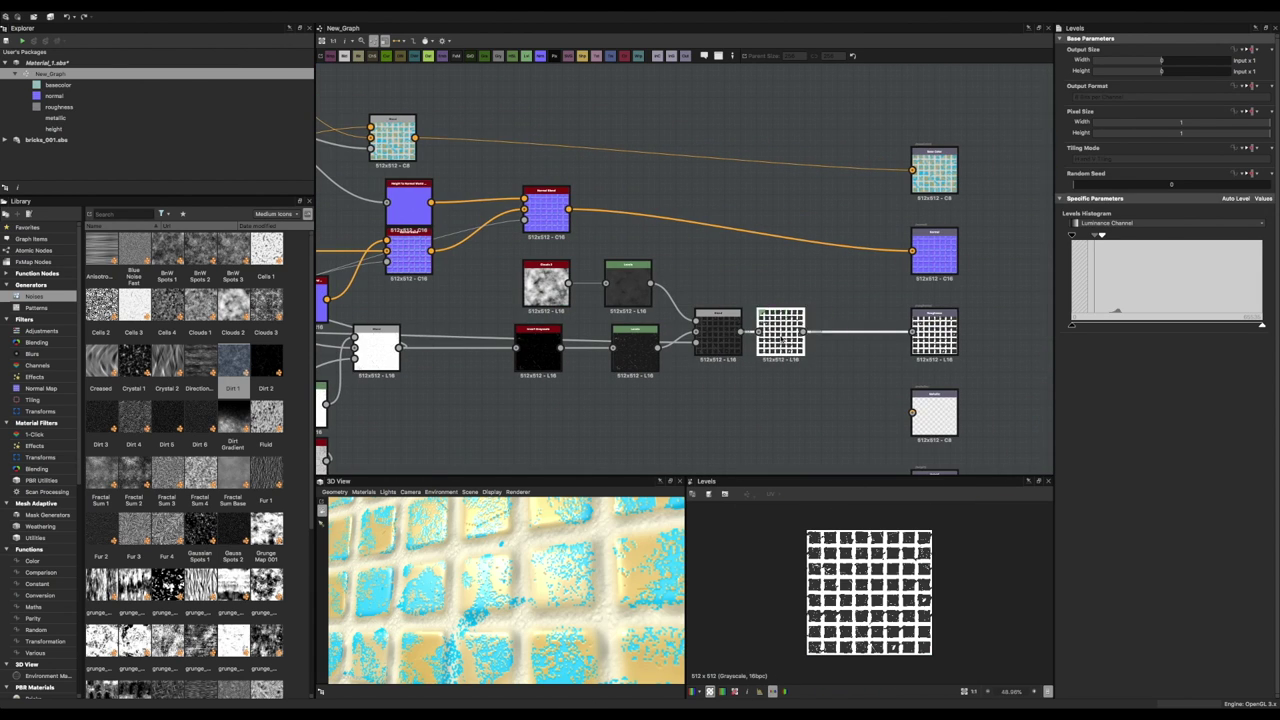
pyautogui.rightClick(862, 350)
pyautogui.click(880, 364)
pyautogui.scroll(-2, 810, 297)
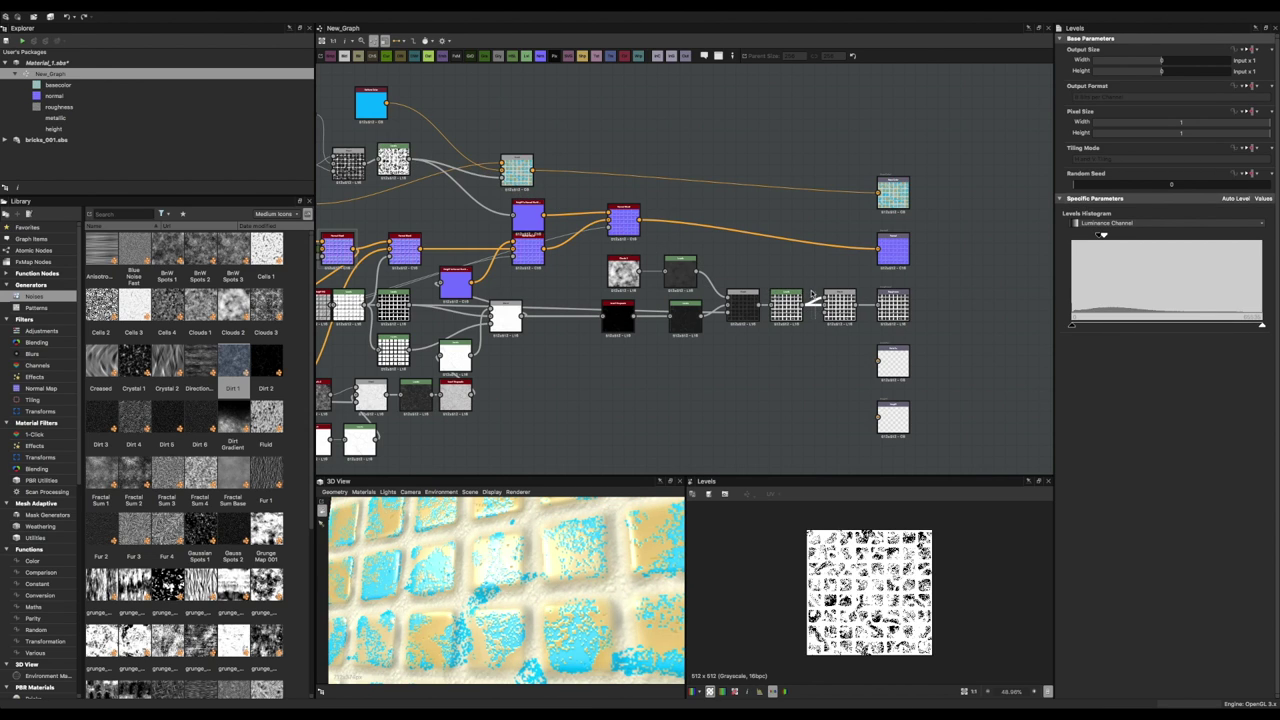
# Add an Invert Grayscale and a Levels node after the grime mask.
pyautogui.rightClick(640, 234)
pyautogui.click(690, 300)
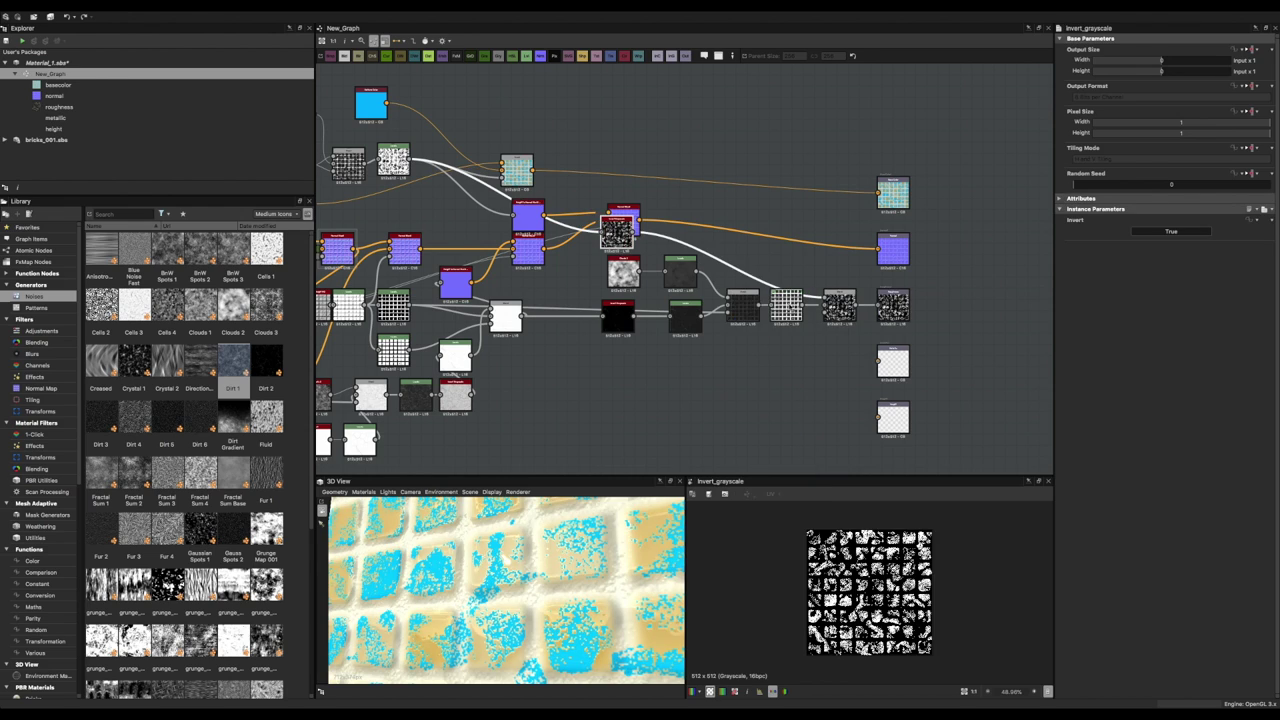
pyautogui.rightClick(790, 268)
pyautogui.click(820, 300)
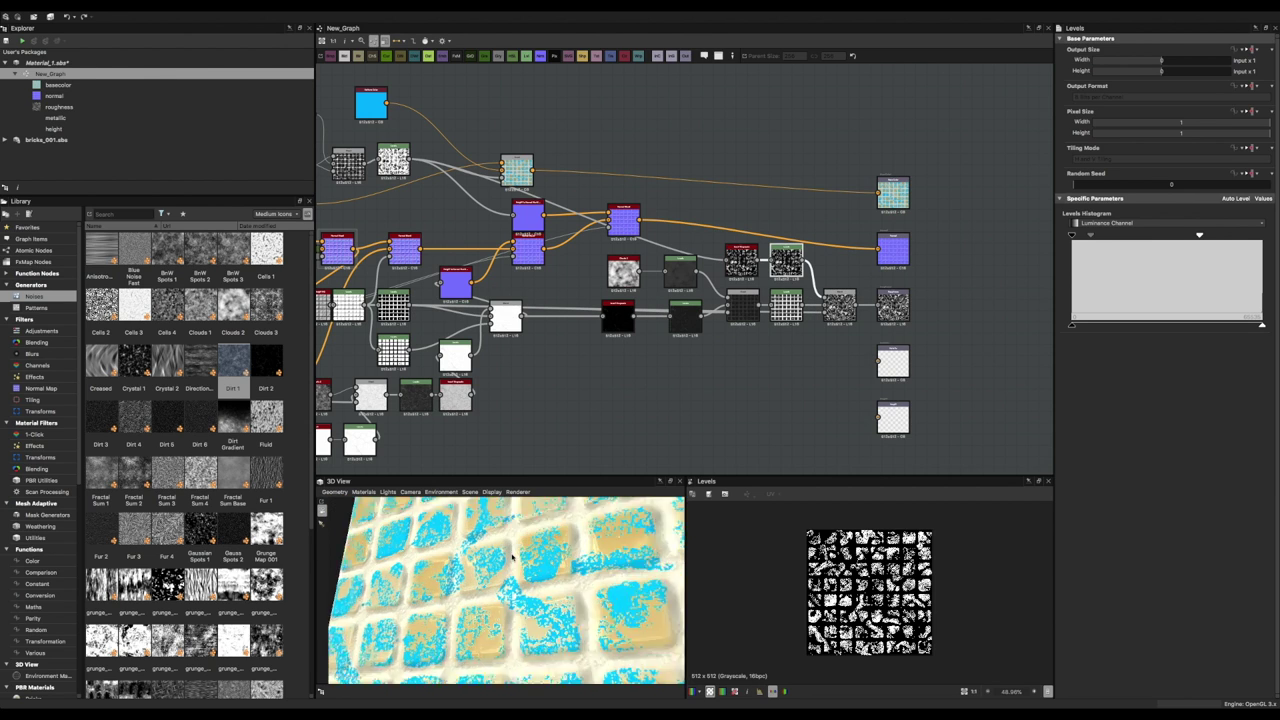
pyautogui.moveTo(500, 590)
pyautogui.mouseDown()
pyautogui.moveTo(538, 555)
pyautogui.moveTo(575, 450)
pyautogui.mouseUp()
# Rewire the roughness Blend with the grid Levels and grime Levels as its inputs.
pyautogui.moveTo(856, 307); pyautogui.dragTo(878, 307)
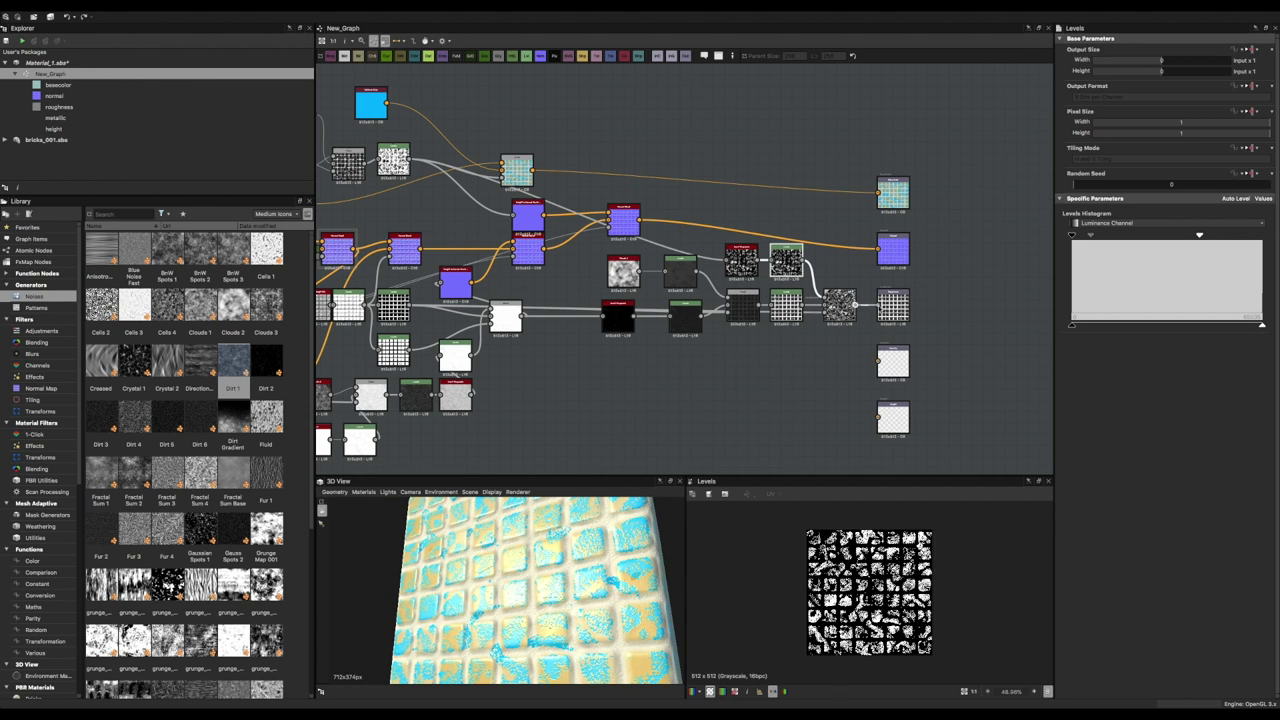
pyautogui.scroll(5, 813, 285)
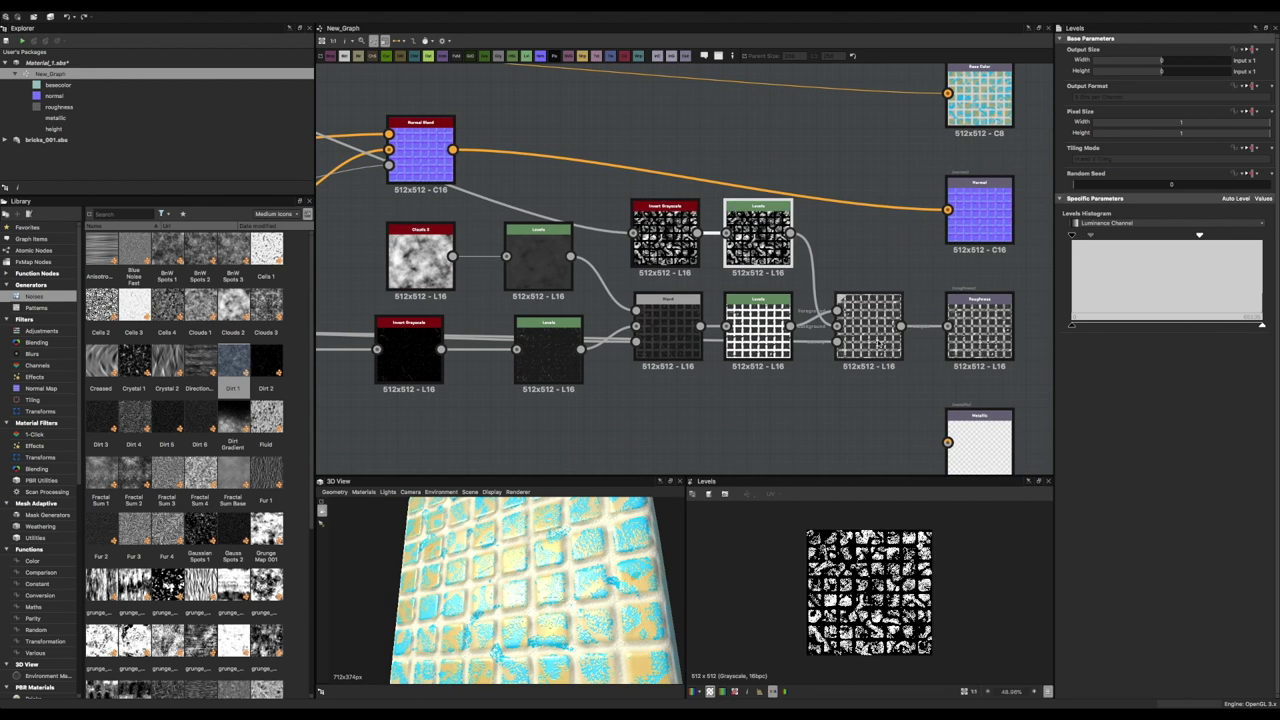
pyautogui.click(878, 343)
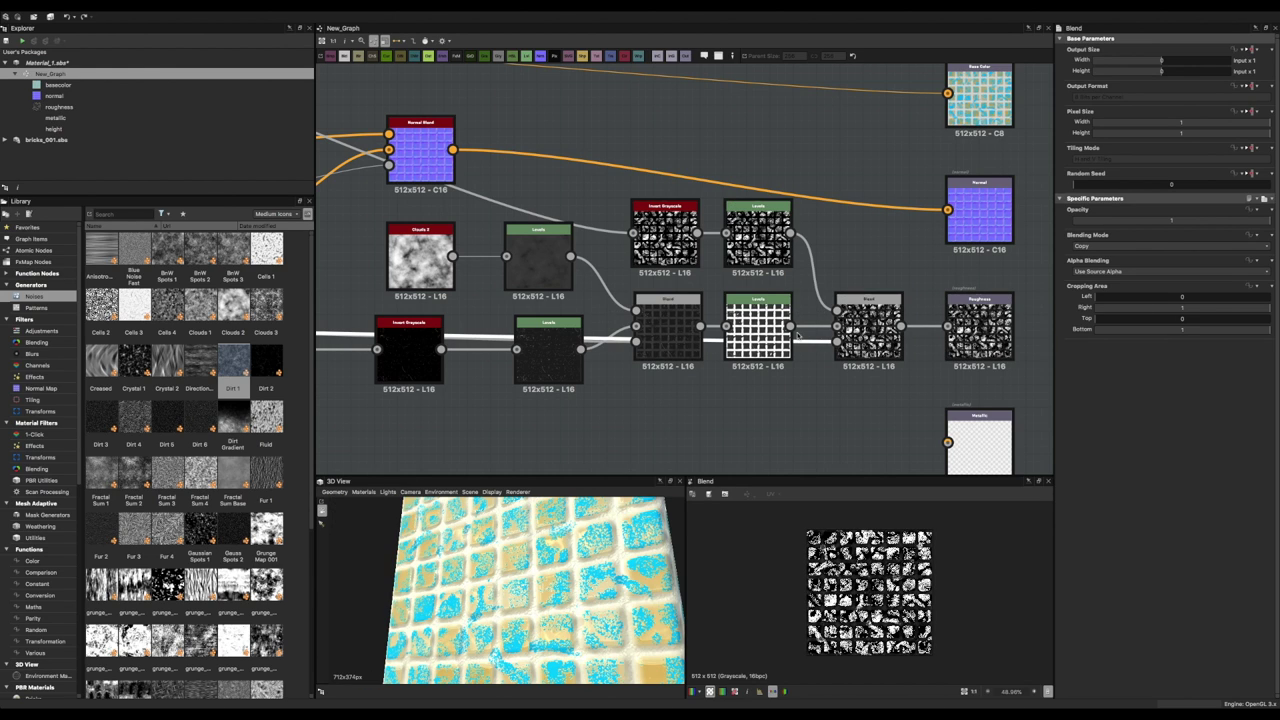
pyautogui.moveTo(816, 283)
pyautogui.mouseDown()
pyautogui.moveTo(799, 333)
pyautogui.moveTo(836, 326)
pyautogui.mouseUp()
pyautogui.moveTo(520, 570); pyautogui.dragTo(475, 600)
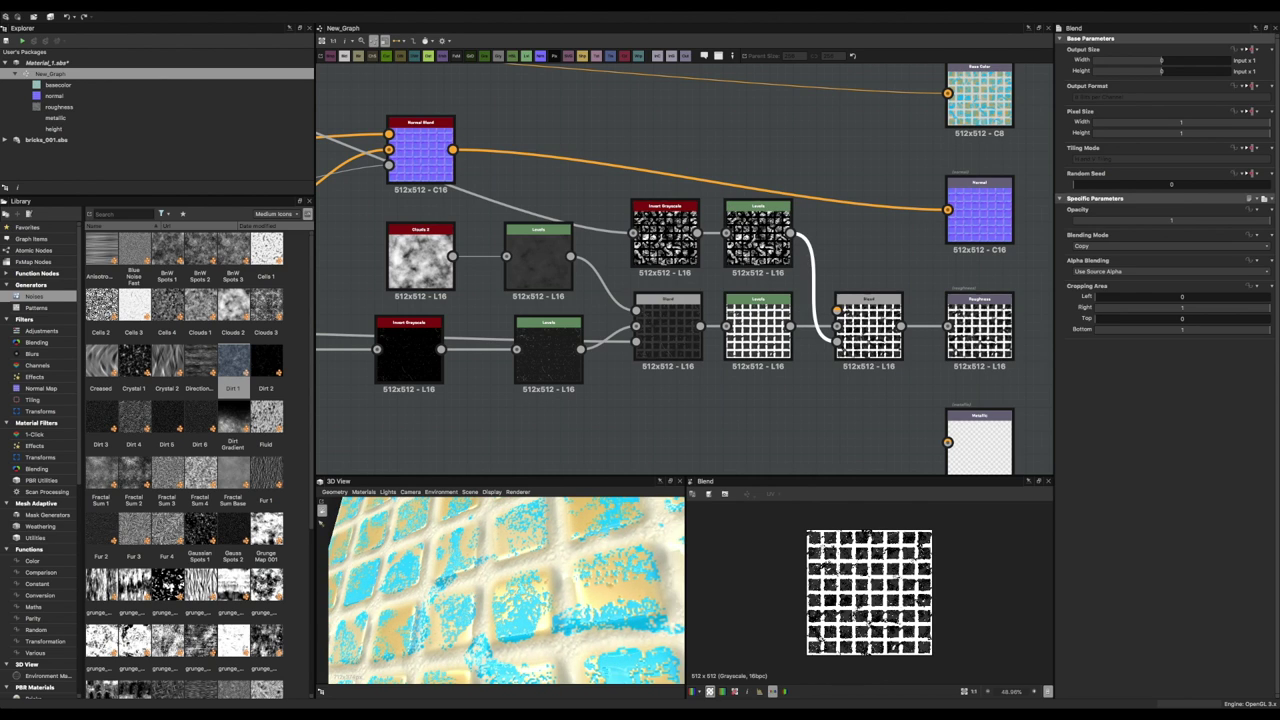
pyautogui.moveTo(790, 233); pyautogui.dragTo(836, 341)
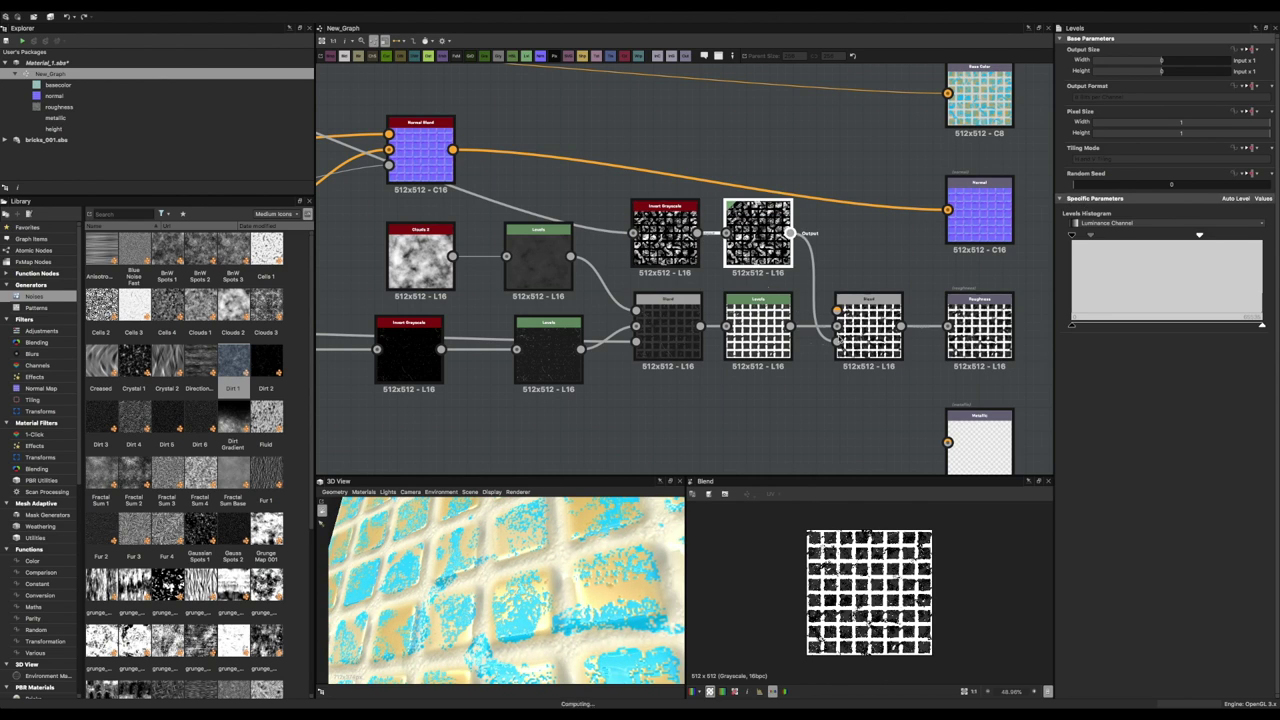
# Toggle the grime mask's Invert on and off and darken its Levels slightly.
pyautogui.doubleClick(665, 233)
pyautogui.moveTo(560, 610); pyautogui.dragTo(640, 590)
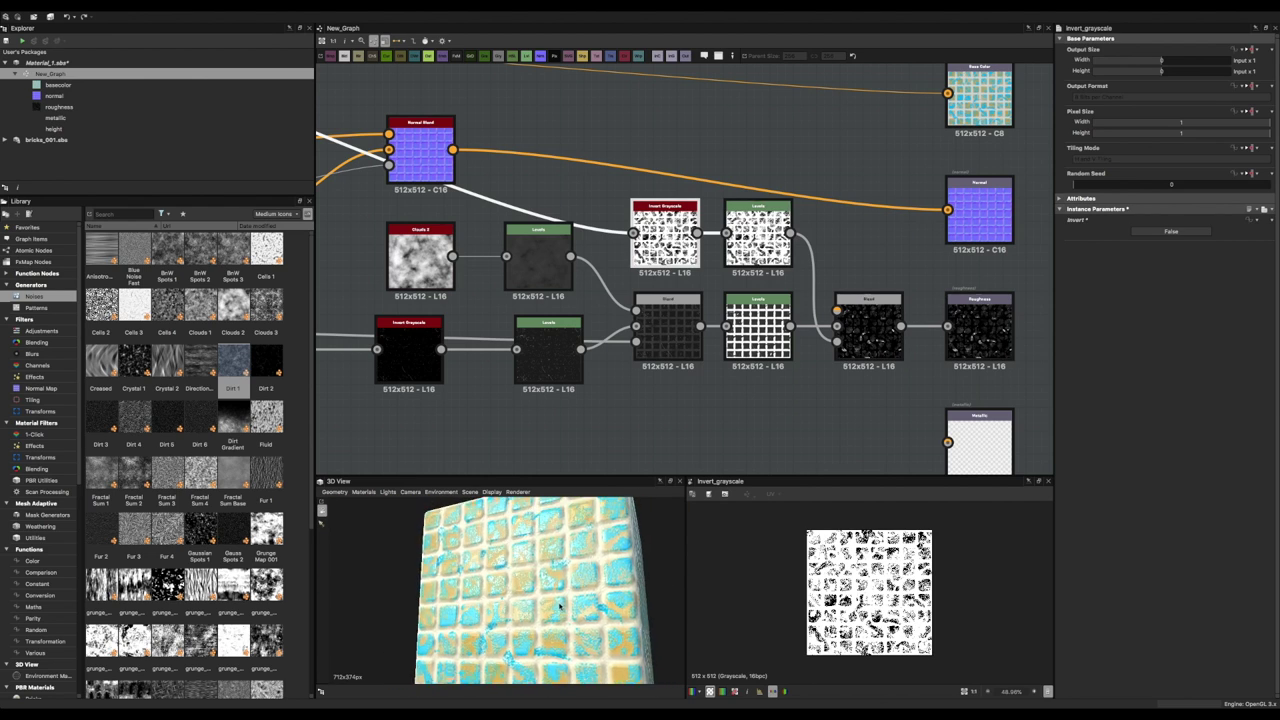
pyautogui.click(1171, 231)
pyautogui.click(1165, 232)
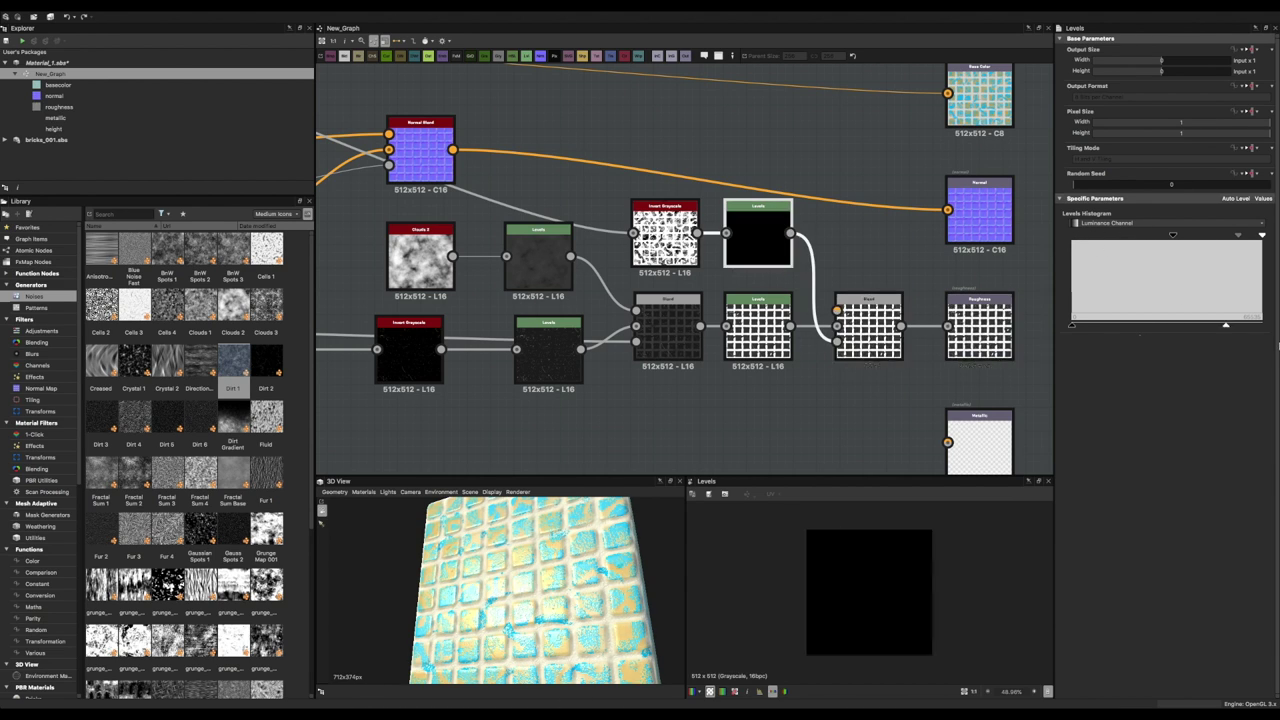
pyautogui.moveTo(1173, 235); pyautogui.dragTo(1175, 235)
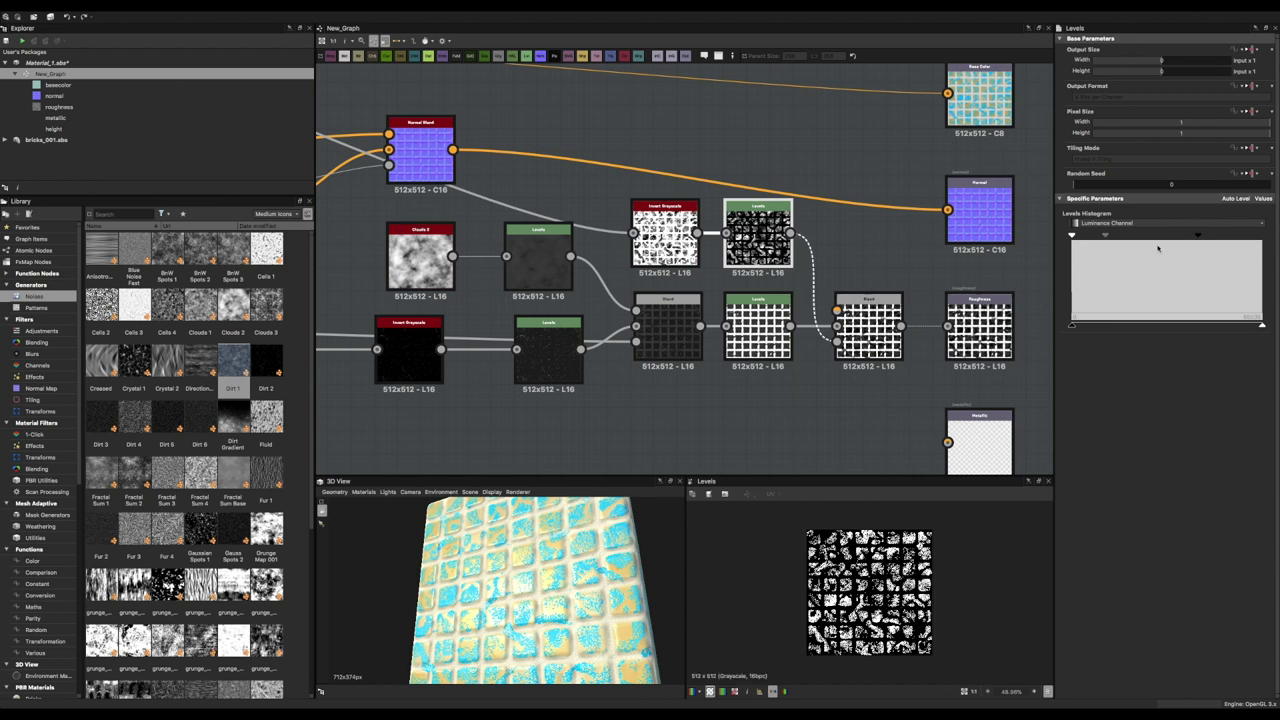
pyautogui.scroll(3, 529, 600)
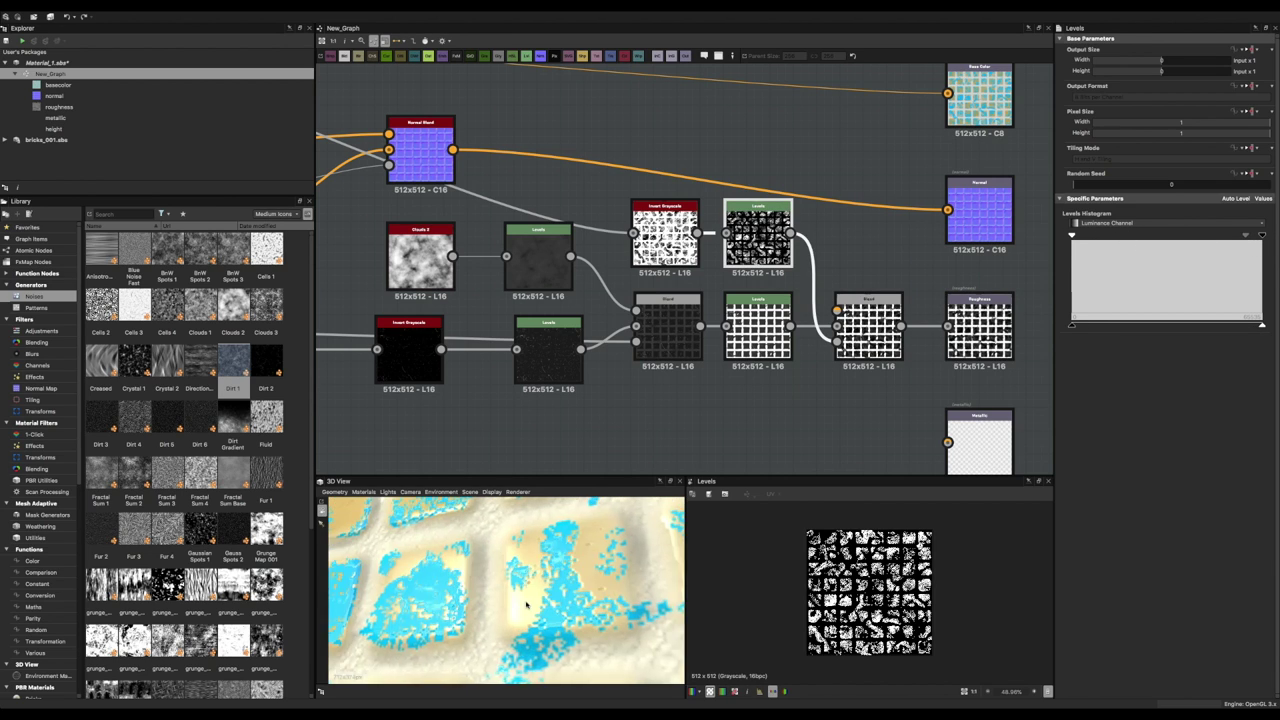
# Add a Levels node before the Roughness output and brighten the roughness values.
pyautogui.click(868, 325)
pyautogui.scroll(1, 868, 325)
pyautogui.moveTo(787, 330); pyautogui.dragTo(766, 330)
pyautogui.press('space')
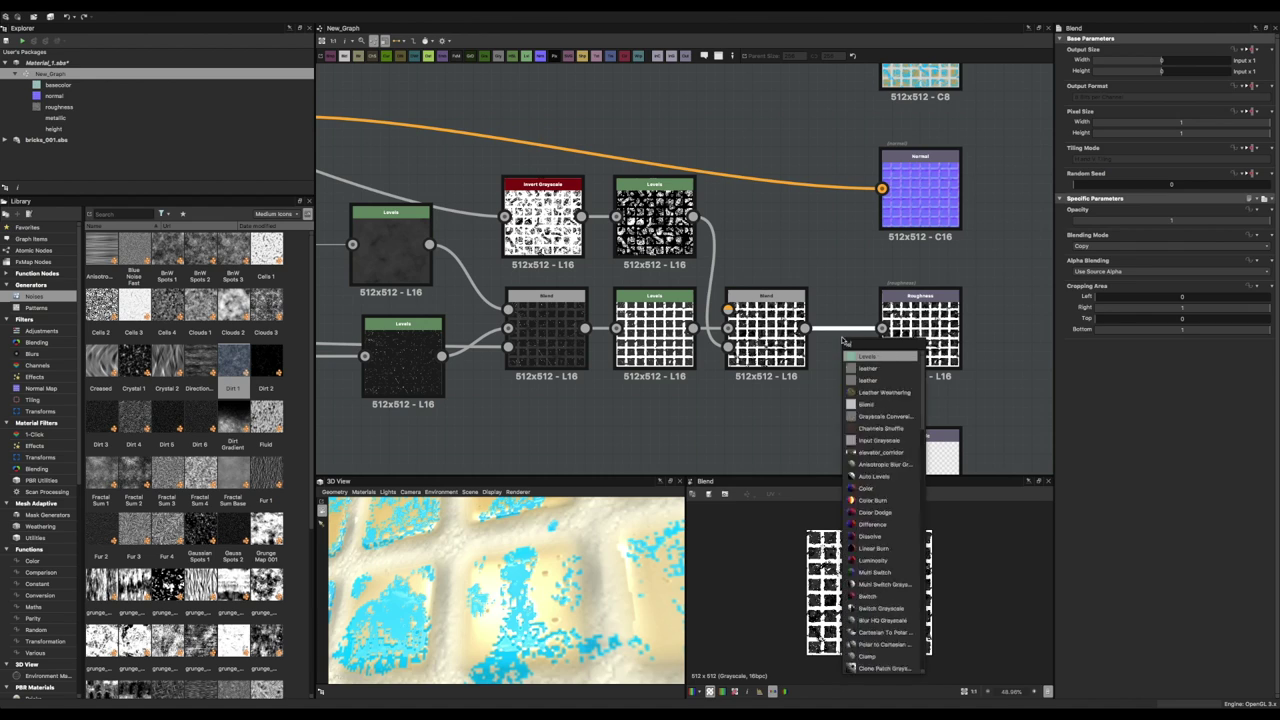
pyautogui.click(880, 365)
pyautogui.moveTo(791, 423); pyautogui.dragTo(766, 428)
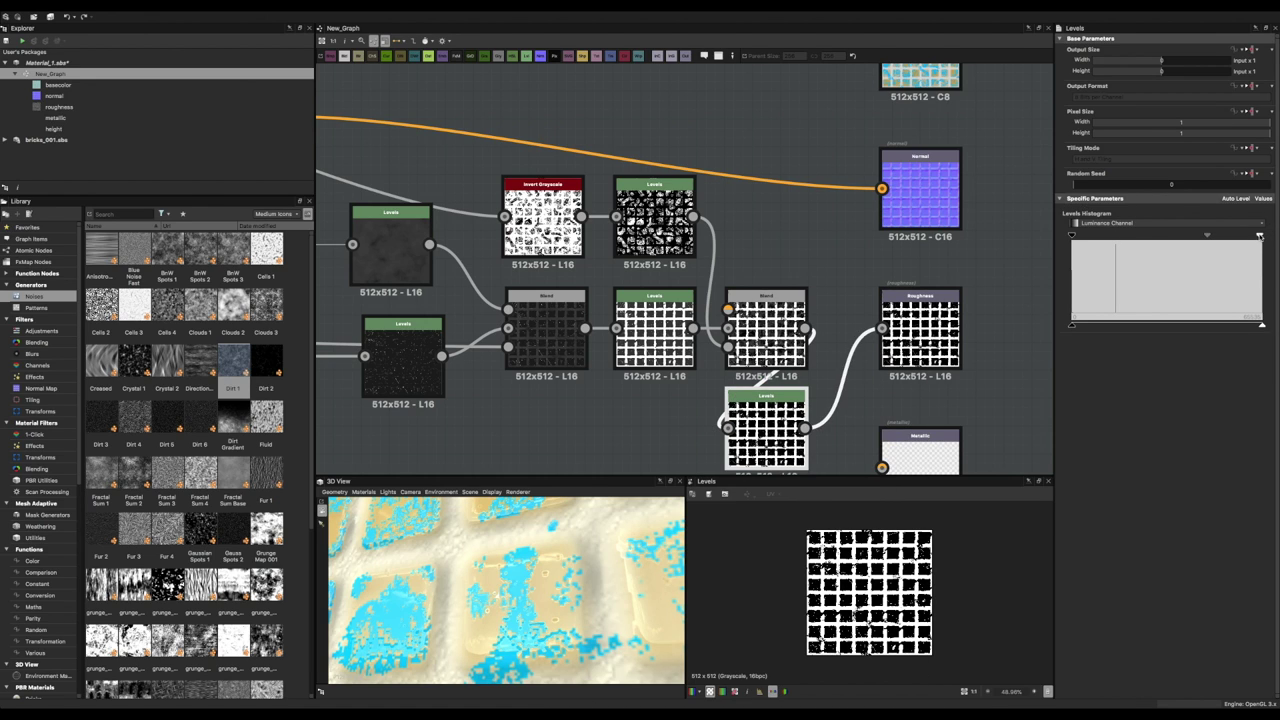
pyautogui.moveTo(1097, 236); pyautogui.dragTo(1214, 236)
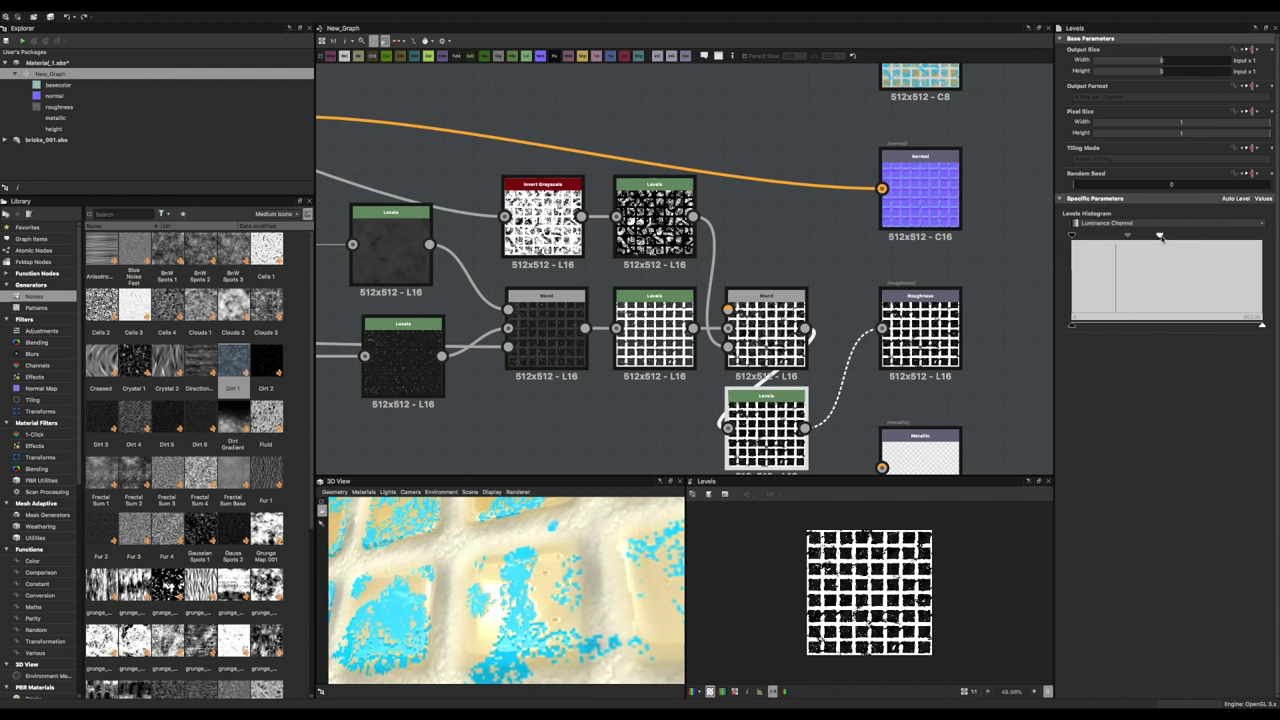
# Adjust the grime Levels node and inspect the roughness Blend and lower Levels results.
pyautogui.click(655, 217)
pyautogui.click(543, 217)
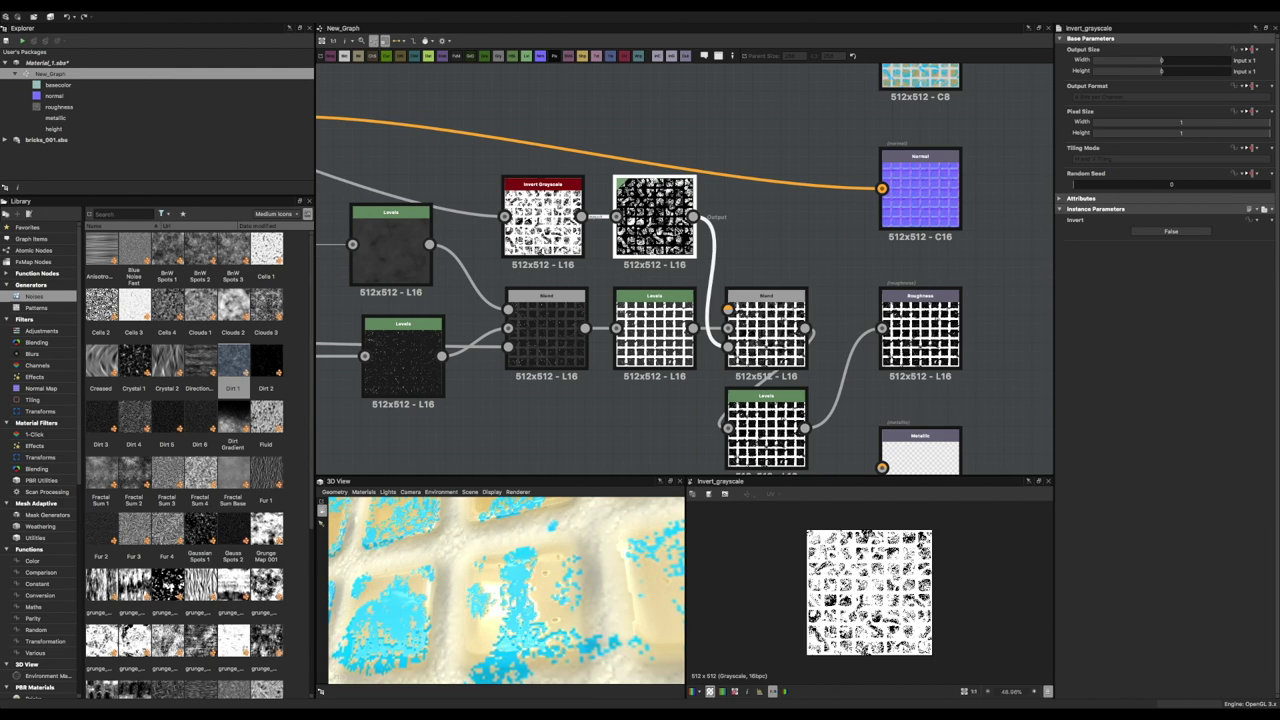
pyautogui.click(655, 217)
pyautogui.moveTo(1123, 236); pyautogui.dragTo(1186, 236)
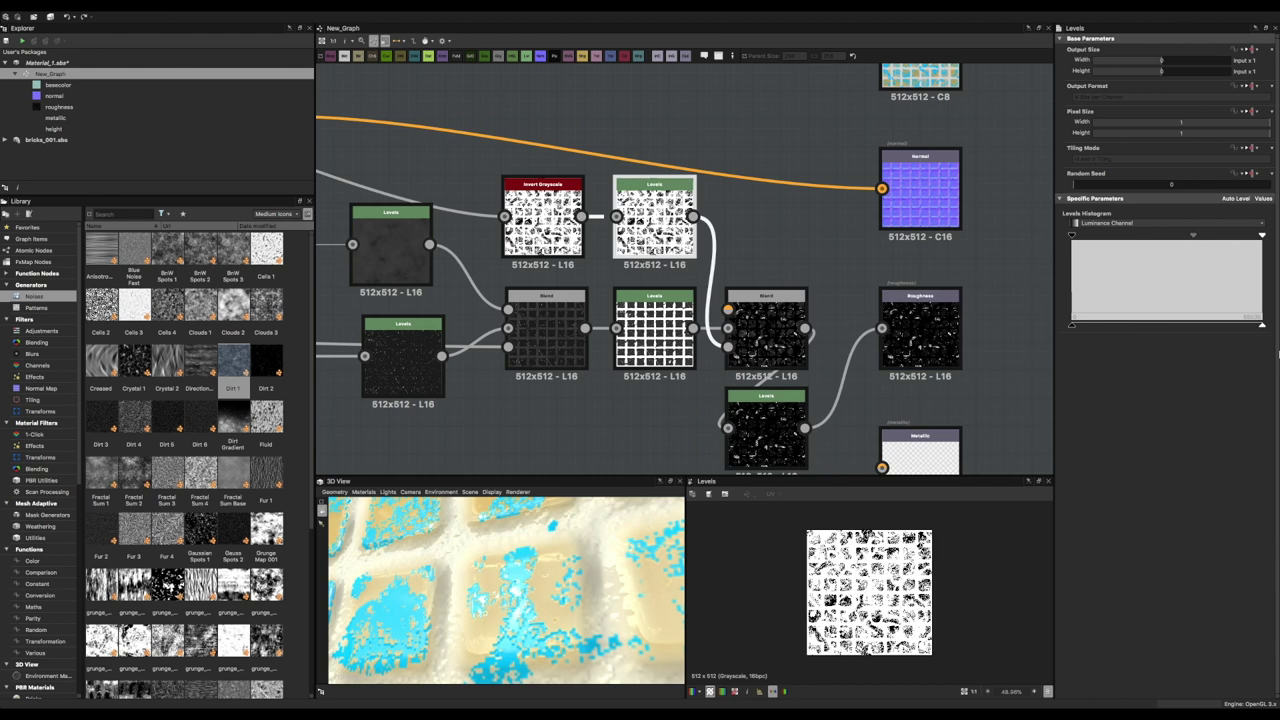
pyautogui.click(766, 300)
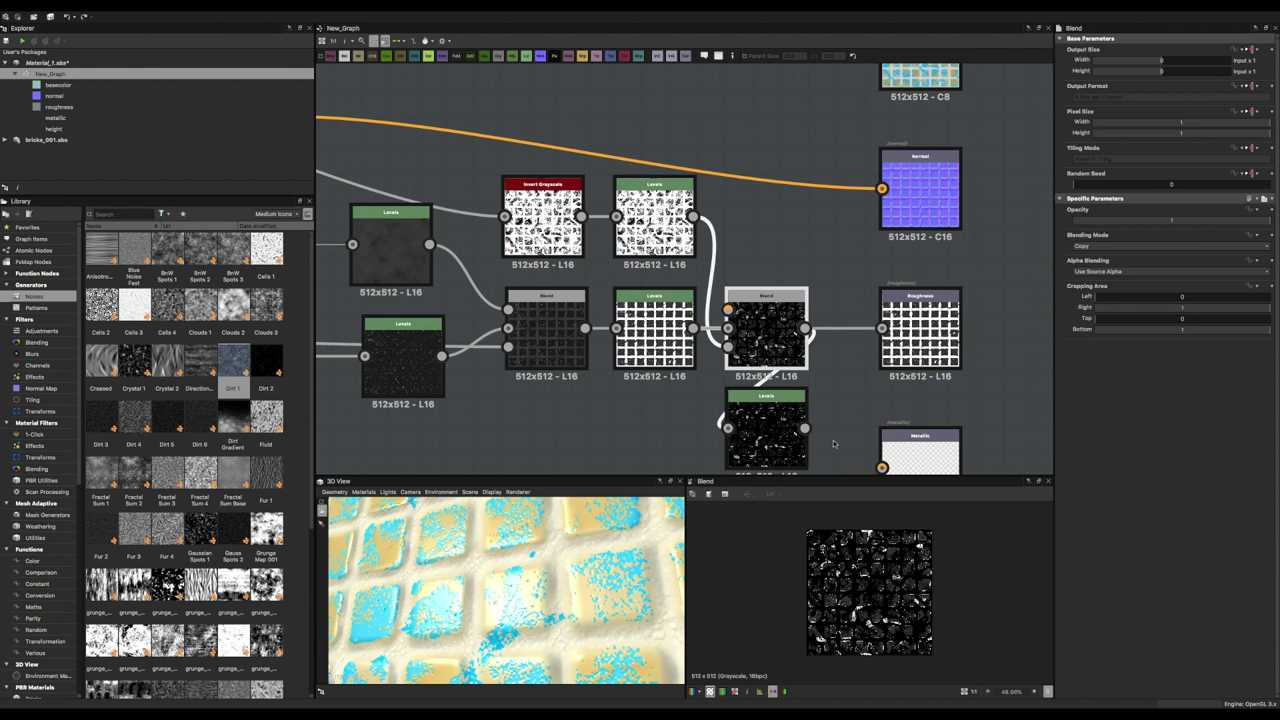
pyautogui.click(787, 404)
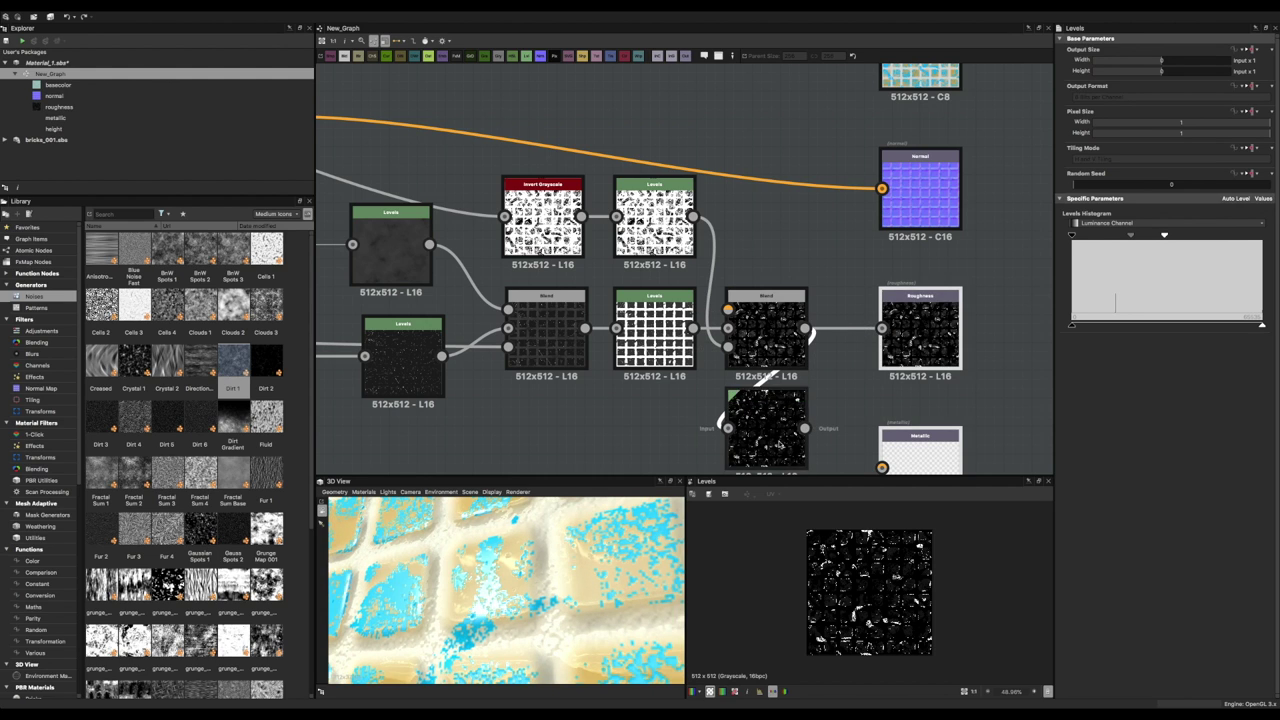
# Lower the upper grunge Levels output white and raise its input black for more contrast.
pyautogui.click(654, 222)
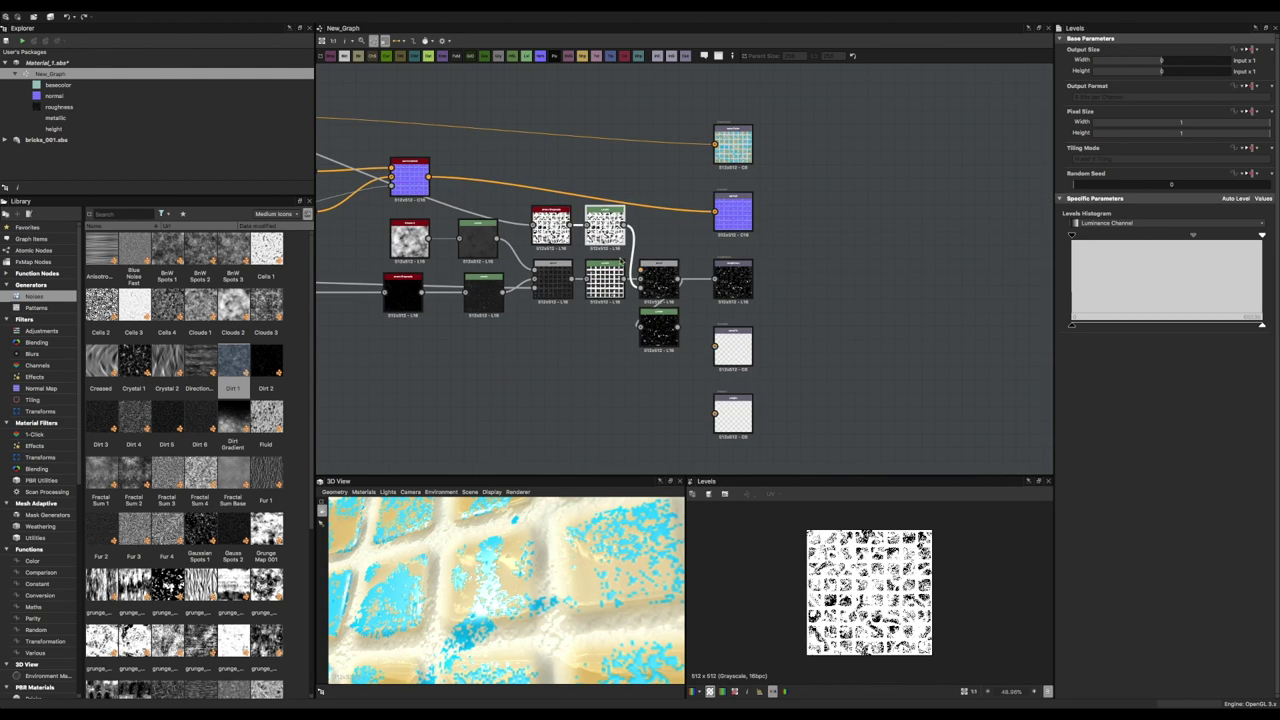
pyautogui.scroll(-3, 681, 280)
pyautogui.scroll(2, 703, 288)
pyautogui.scroll(2, 703, 288)
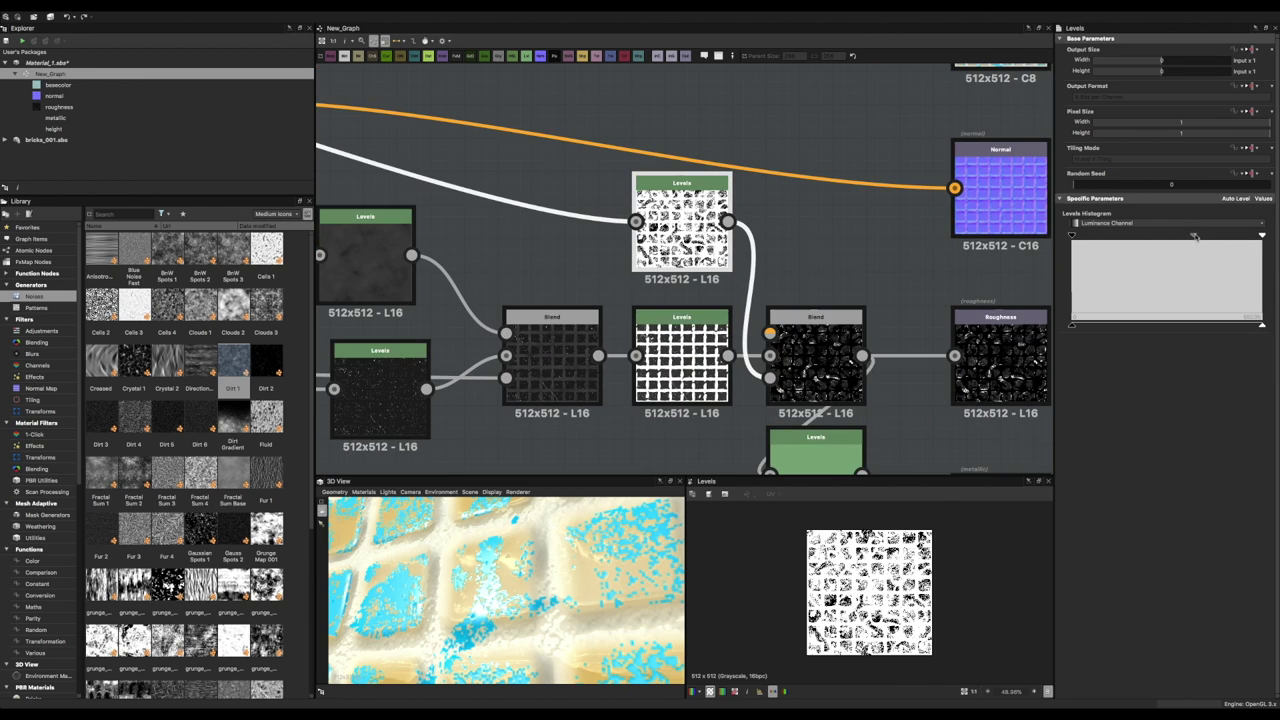
pyautogui.moveTo(1262, 325)
pyautogui.mouseDown()
pyautogui.moveTo(1163, 325)
pyautogui.moveTo(1262, 325)
pyautogui.mouseUp()
pyautogui.moveTo(1072, 234); pyautogui.dragTo(1224, 237)
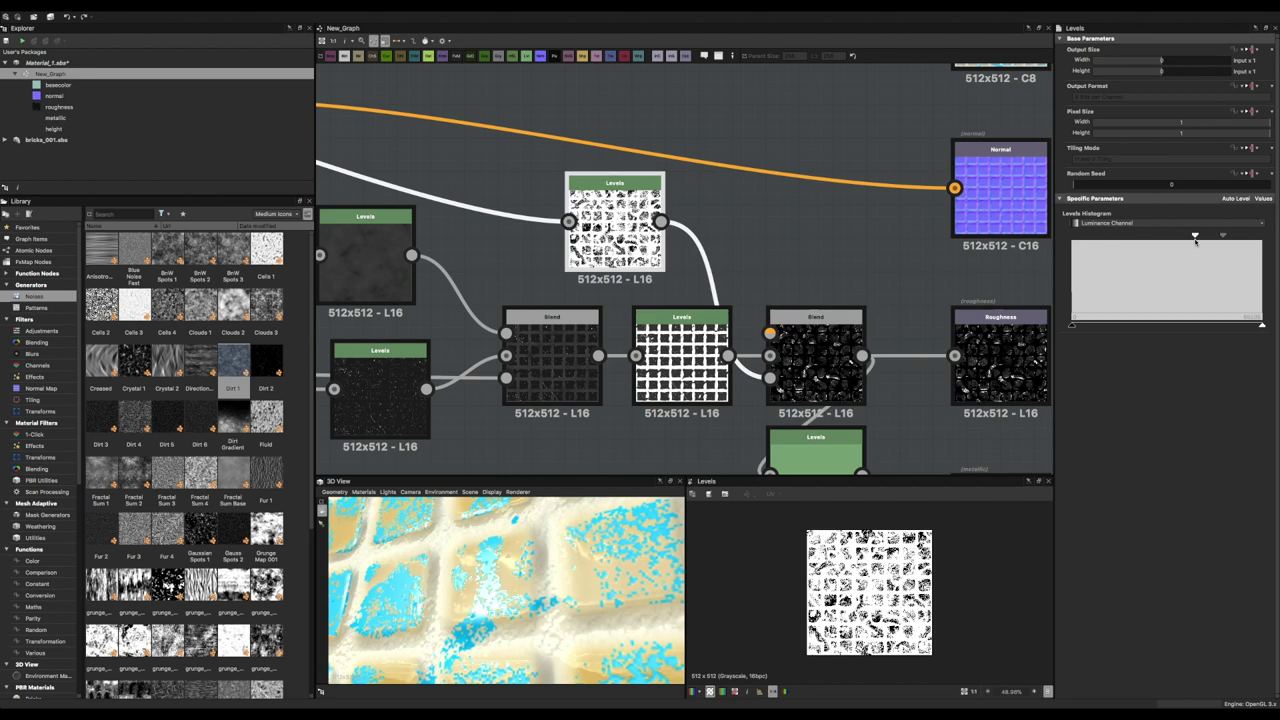
pyautogui.scroll(-5, 599, 615)
# Insert an Invert Grayscale after the Levels node via the 'inv' node search.
pyautogui.moveTo(599, 615); pyautogui.dragTo(640, 560)
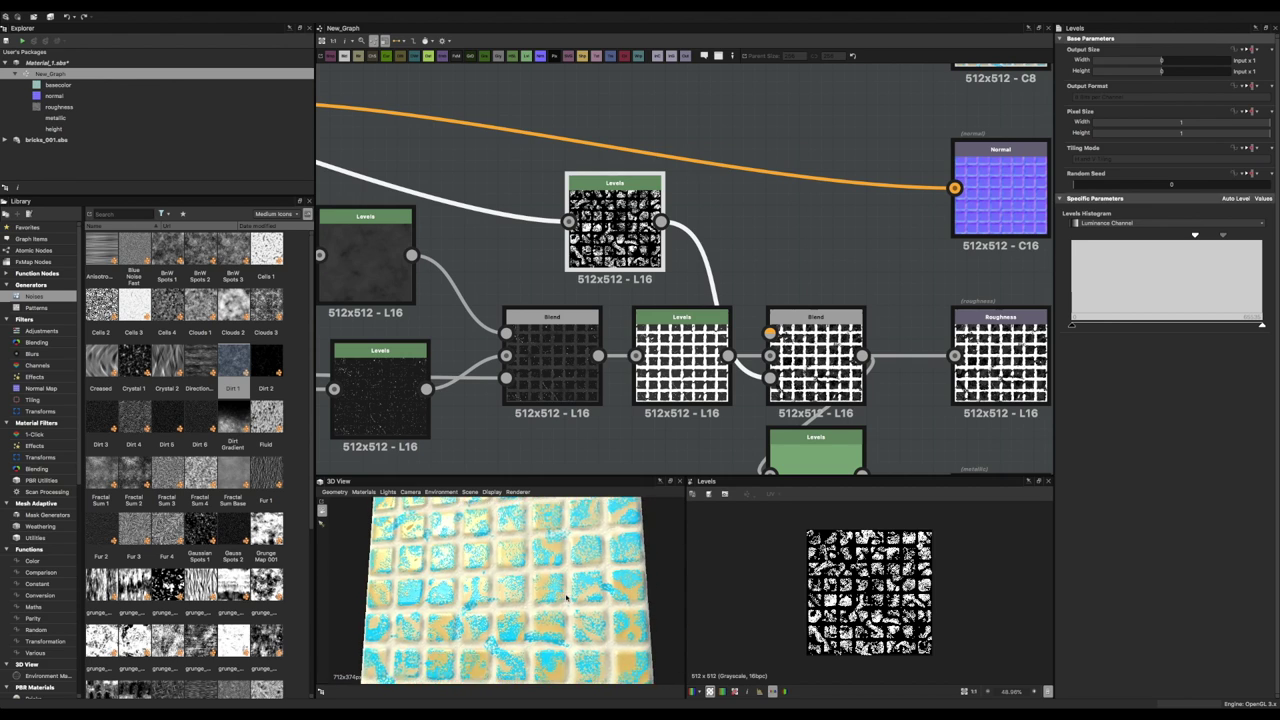
pyautogui.press('space')
pyautogui.write('inv')
pyautogui.click(720, 289)
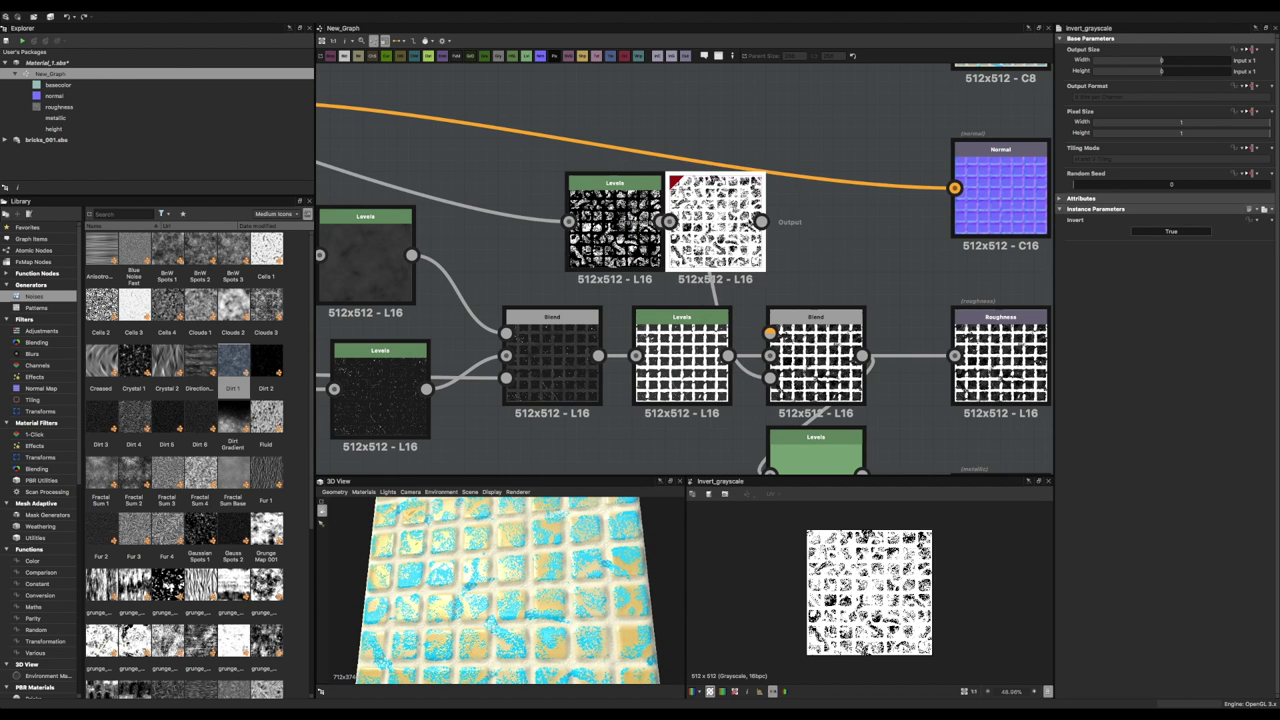
pyautogui.moveTo(500, 590); pyautogui.dragTo(440, 610)
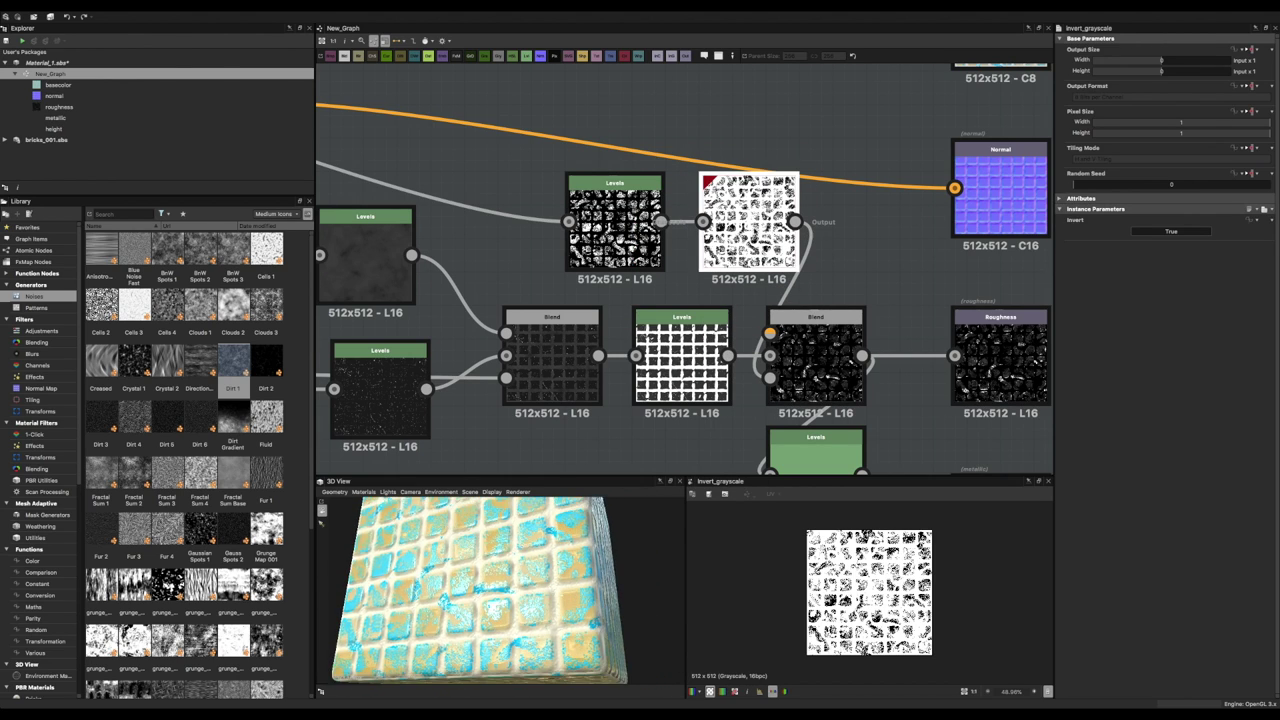
pyautogui.moveTo(614, 225); pyautogui.dragTo(547, 225)
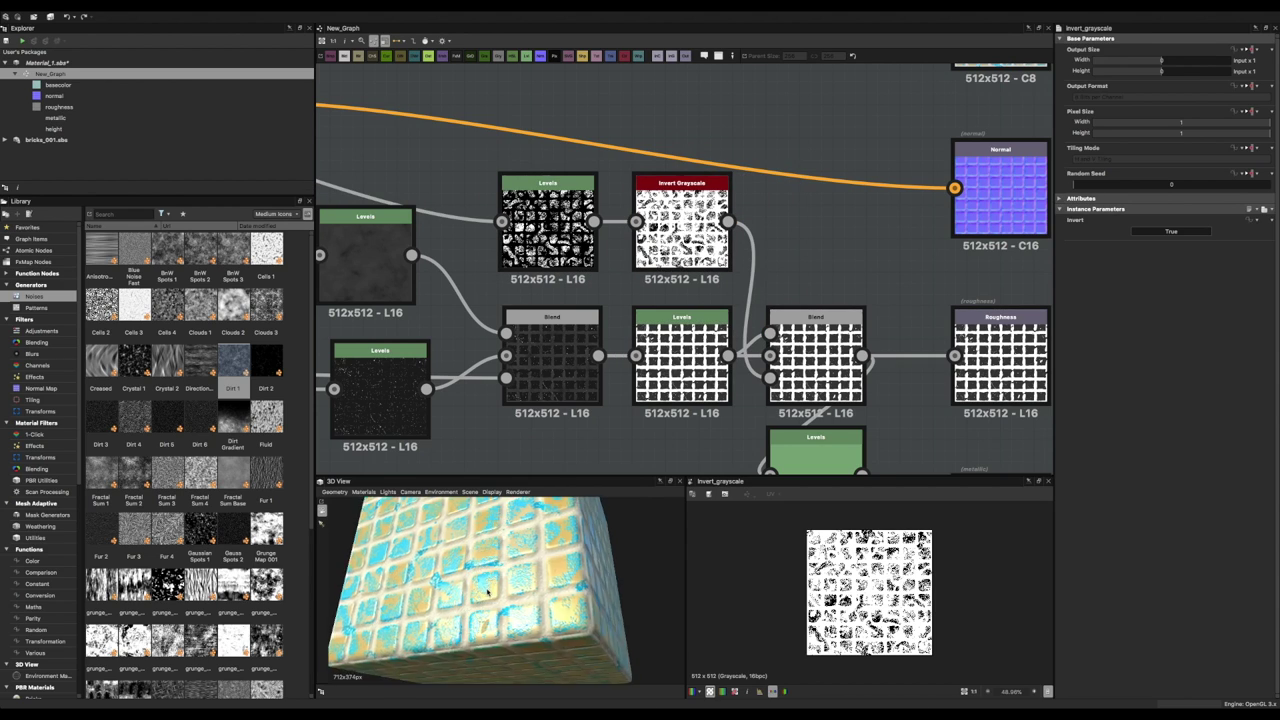
# Duplicate a Levels node after the invert and tune it into a higher-contrast grunge mask.
pyautogui.hotkey('ctrl', 'd')
pyautogui.moveTo(720, 252)
pyautogui.mouseDown()
pyautogui.moveTo(790, 188)
pyautogui.moveTo(802, 220)
pyautogui.mouseUp()
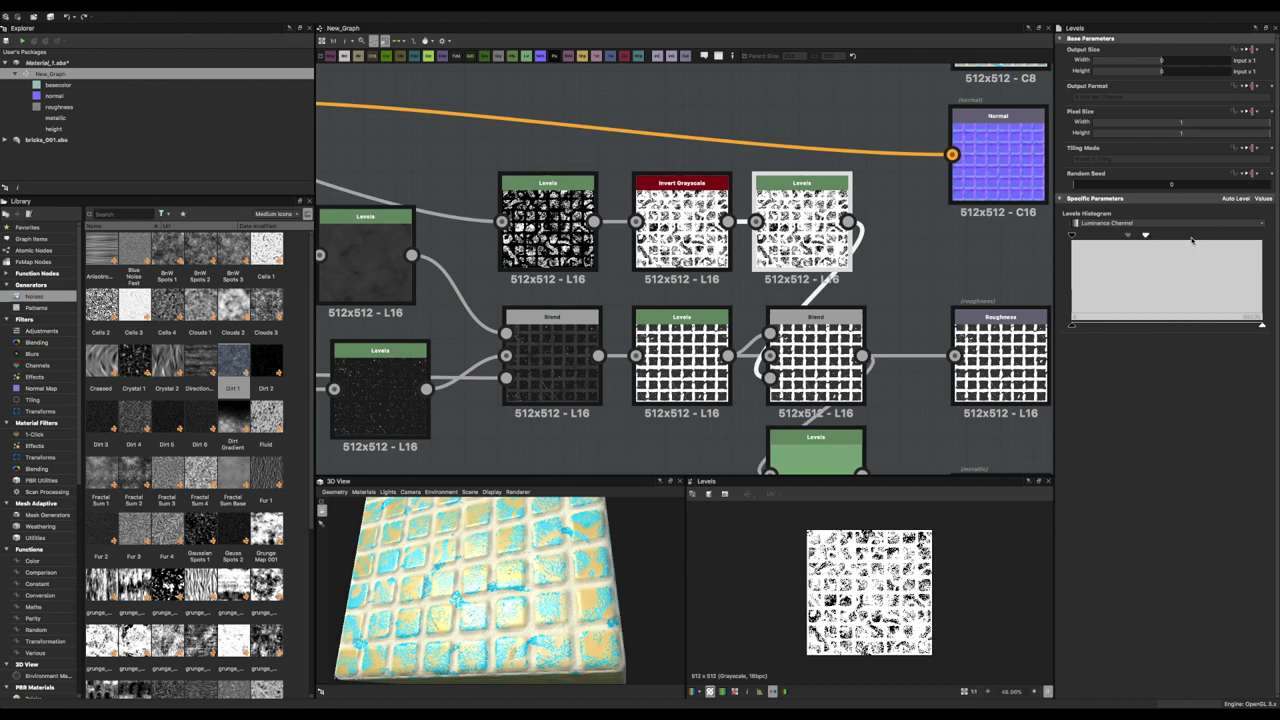
pyautogui.moveTo(1191, 240); pyautogui.dragTo(1276, 318)
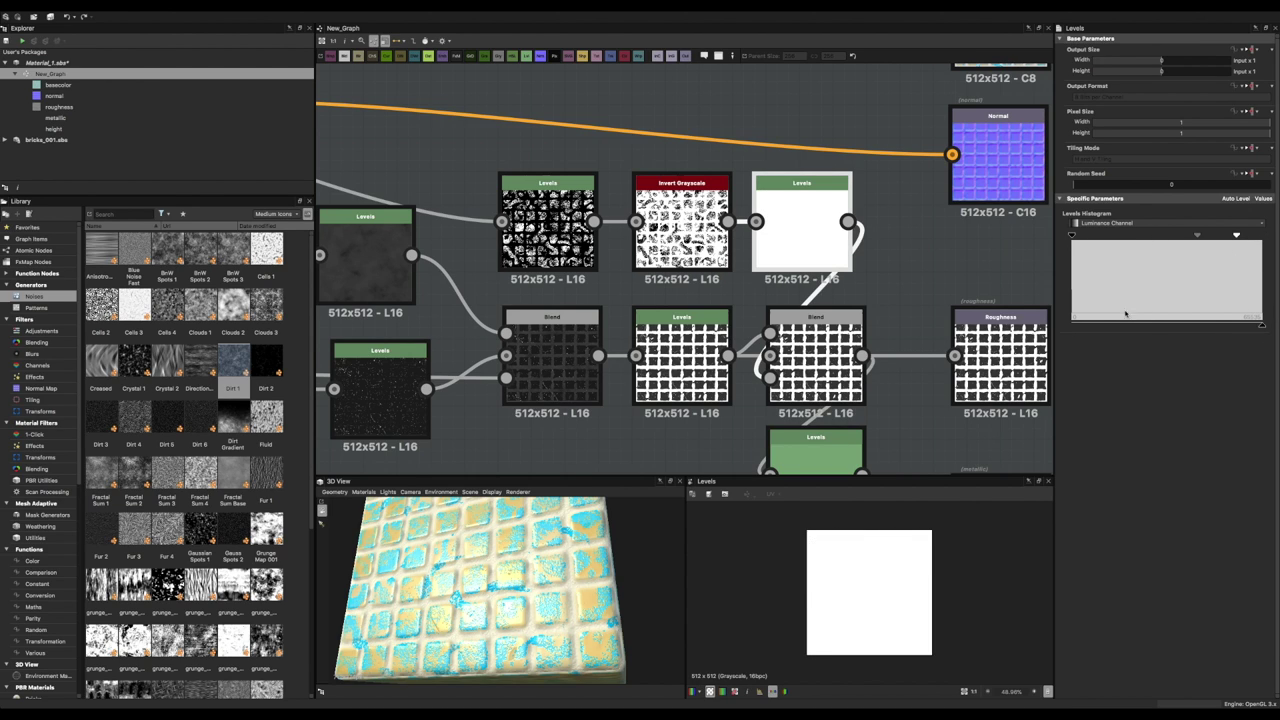
pyautogui.moveTo(1125, 316); pyautogui.dragTo(1192, 326)
pyautogui.moveTo(1197, 236); pyautogui.dragTo(1129, 237)
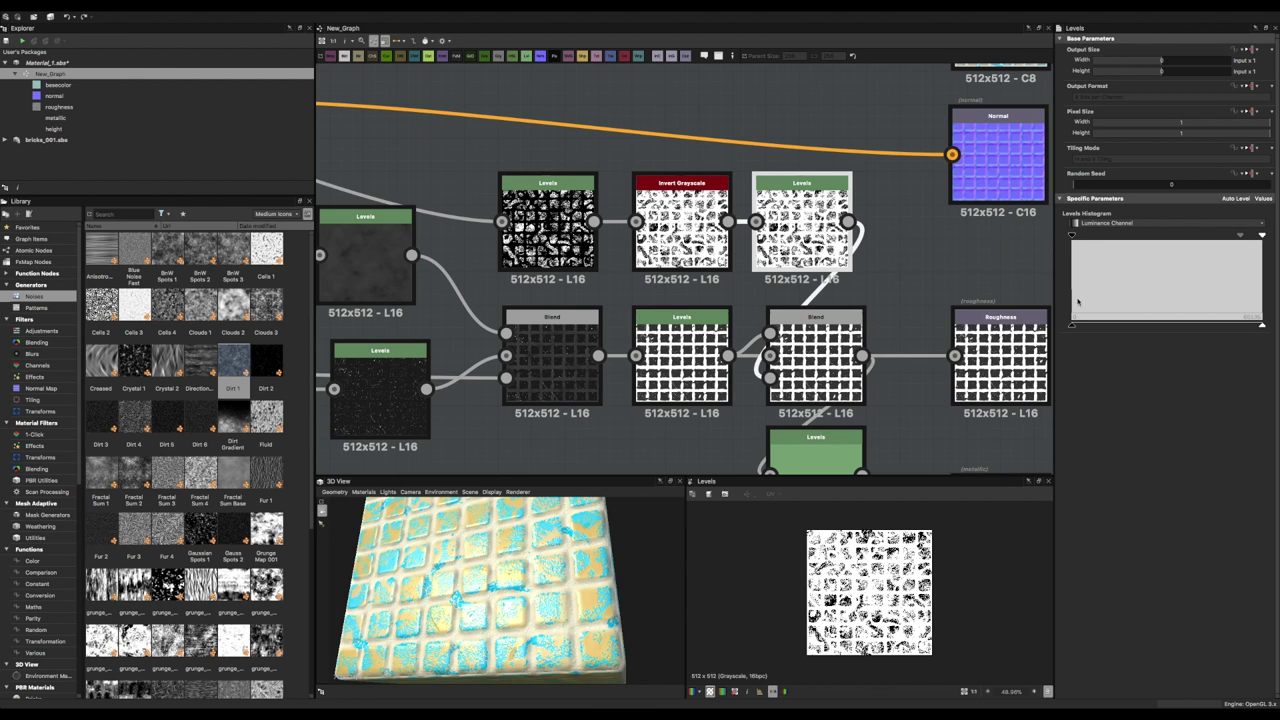
# Connect the left Blend output into the roughness Blend.
pyautogui.moveTo(816, 330); pyautogui.dragTo(849, 330)
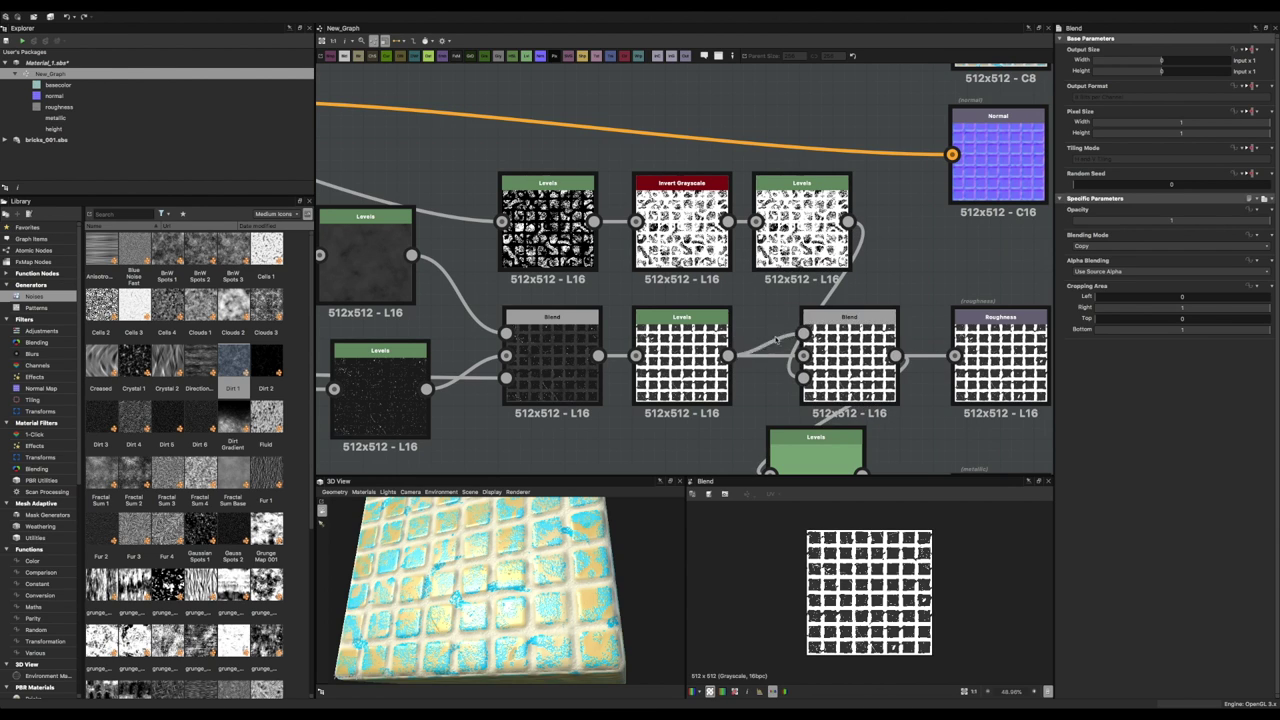
pyautogui.moveTo(598, 355)
pyautogui.mouseDown()
pyautogui.moveTo(820, 333)
pyautogui.moveTo(806, 342)
pyautogui.mouseUp()
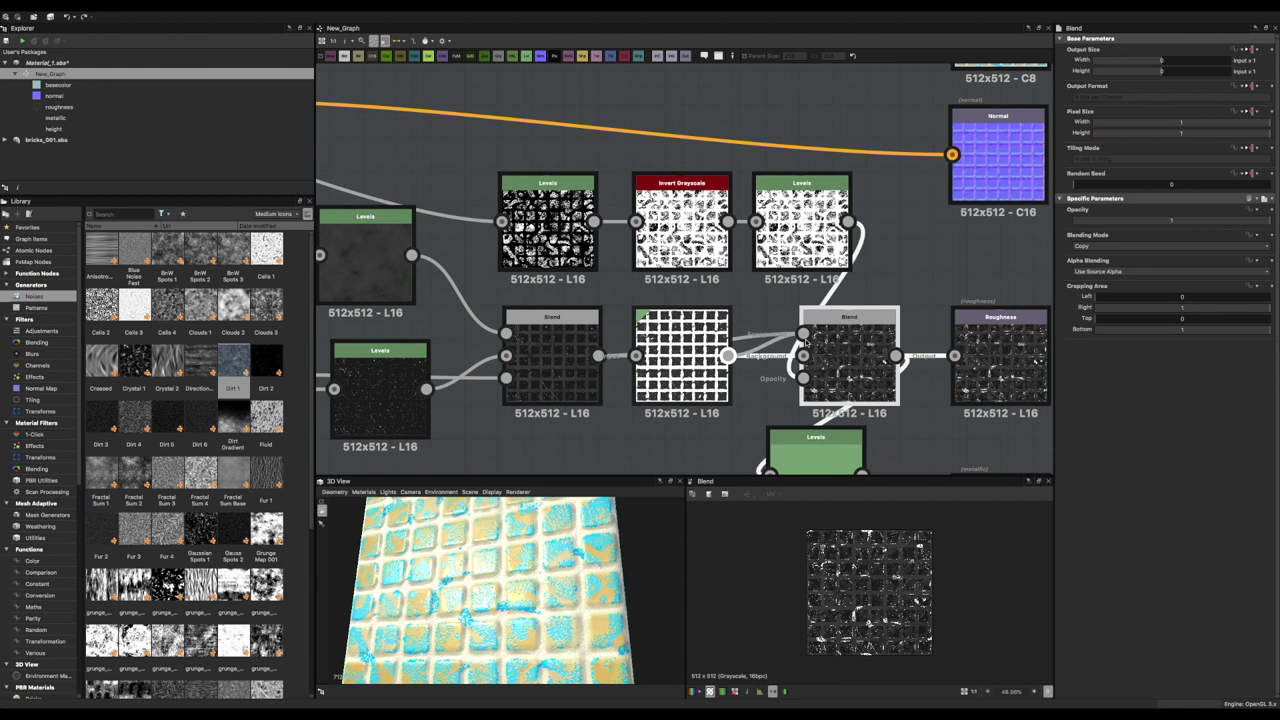
pyautogui.moveTo(500, 590); pyautogui.dragTo(447, 588)
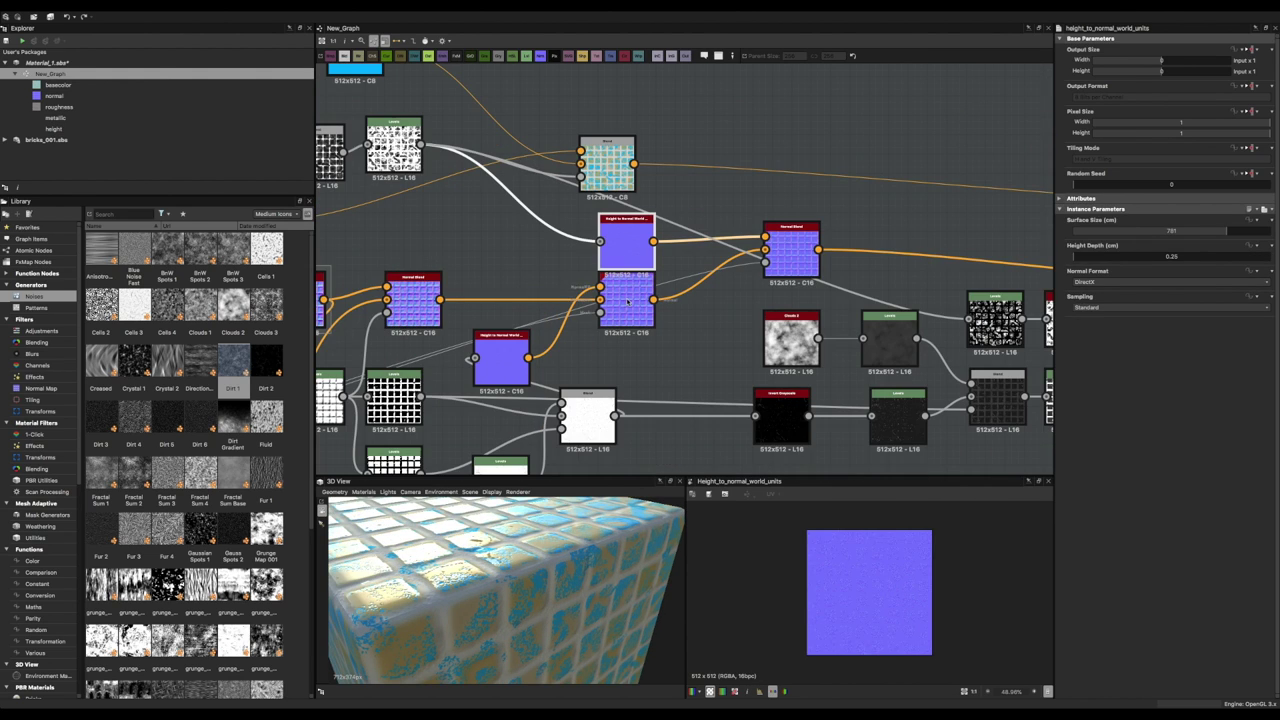
# Insert a Normal Invert between the grime Height to Normal and the Normal Blend.
pyautogui.moveTo(628, 302)
pyautogui.mouseDown(button='middle')
pyautogui.moveTo(498, 357)
pyautogui.moveTo(742, 342)
pyautogui.mouseUp(button='middle')
pyautogui.moveTo(727, 276); pyautogui.dragTo(633, 270)
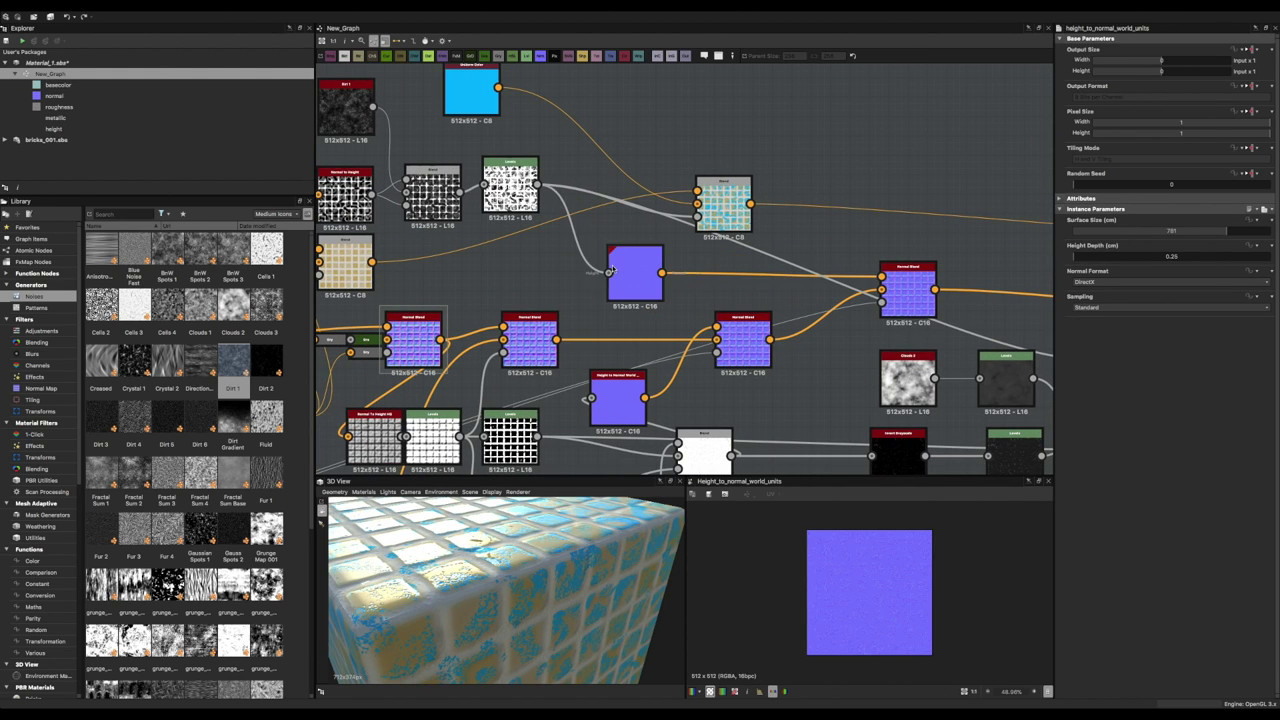
pyautogui.rightClick(770, 280)
pyautogui.click(810, 326)
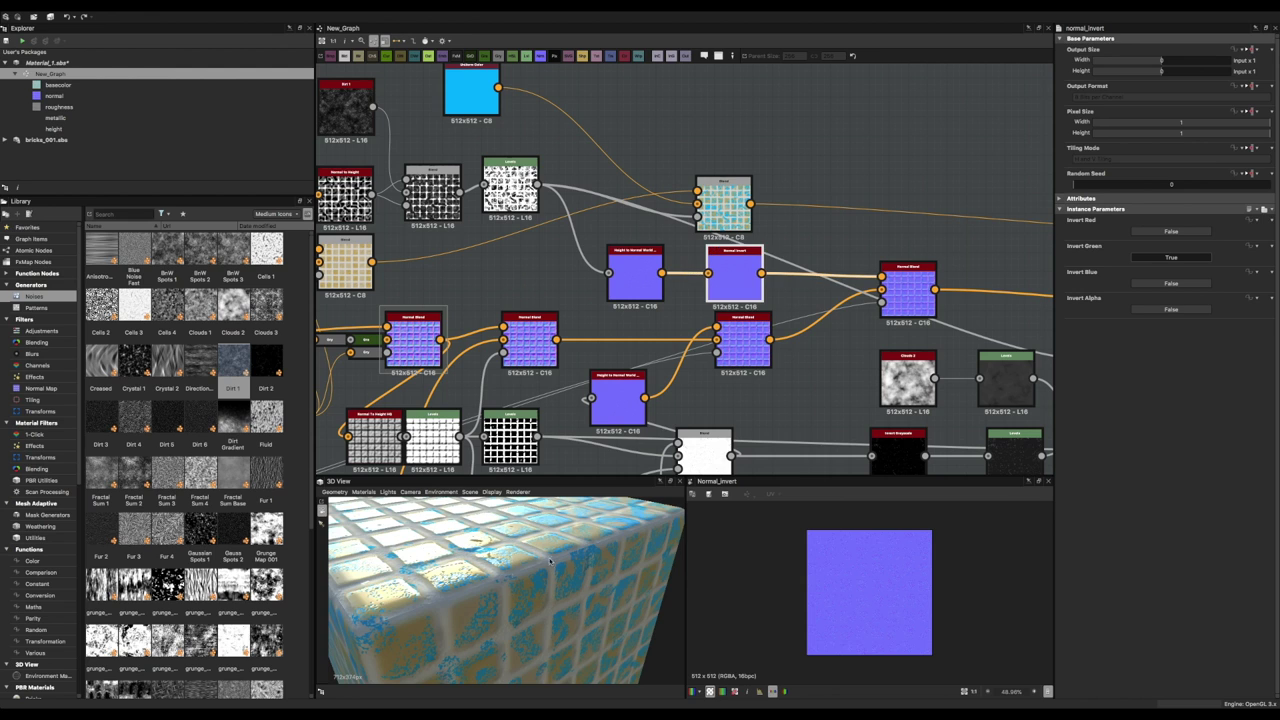
# Change the cyan Uniform Color to light grey (168, 172, 177).
pyautogui.moveTo(549, 562); pyautogui.dragTo(515, 578)
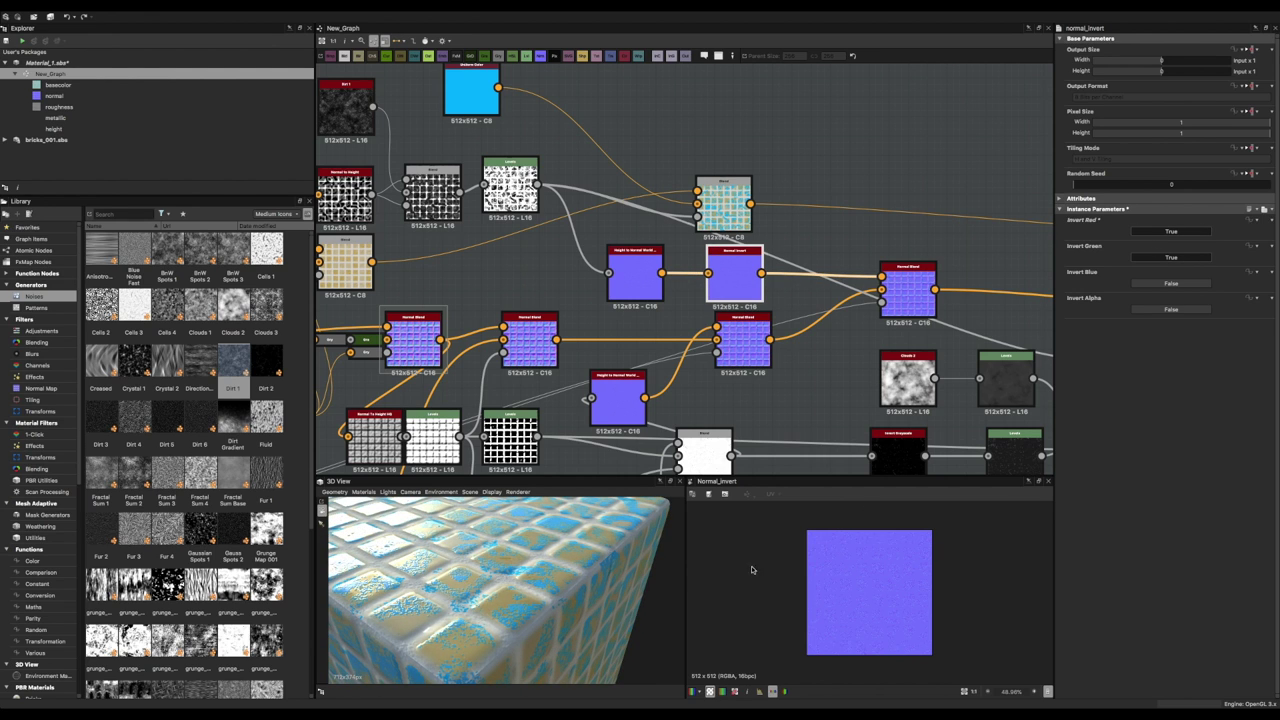
pyautogui.moveTo(620, 578)
pyautogui.mouseDown()
pyautogui.moveTo(546, 581)
pyautogui.moveTo(541, 536)
pyautogui.mouseUp()
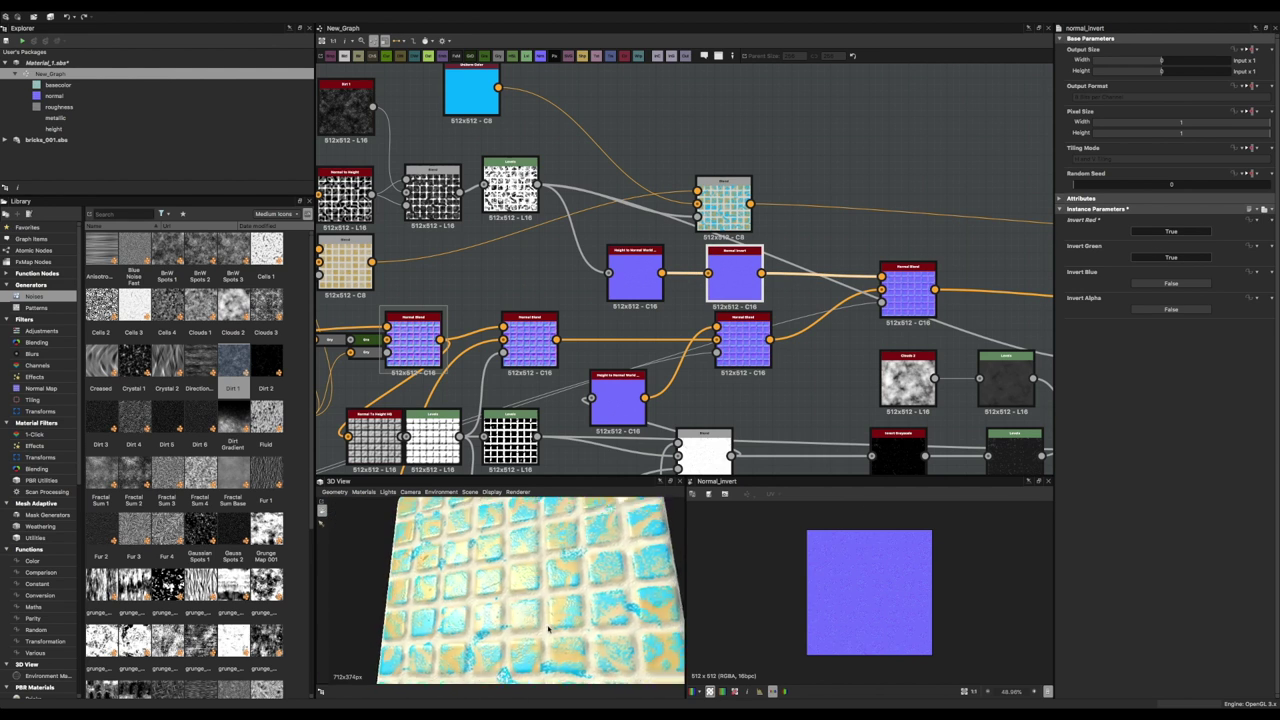
pyautogui.click(470, 92)
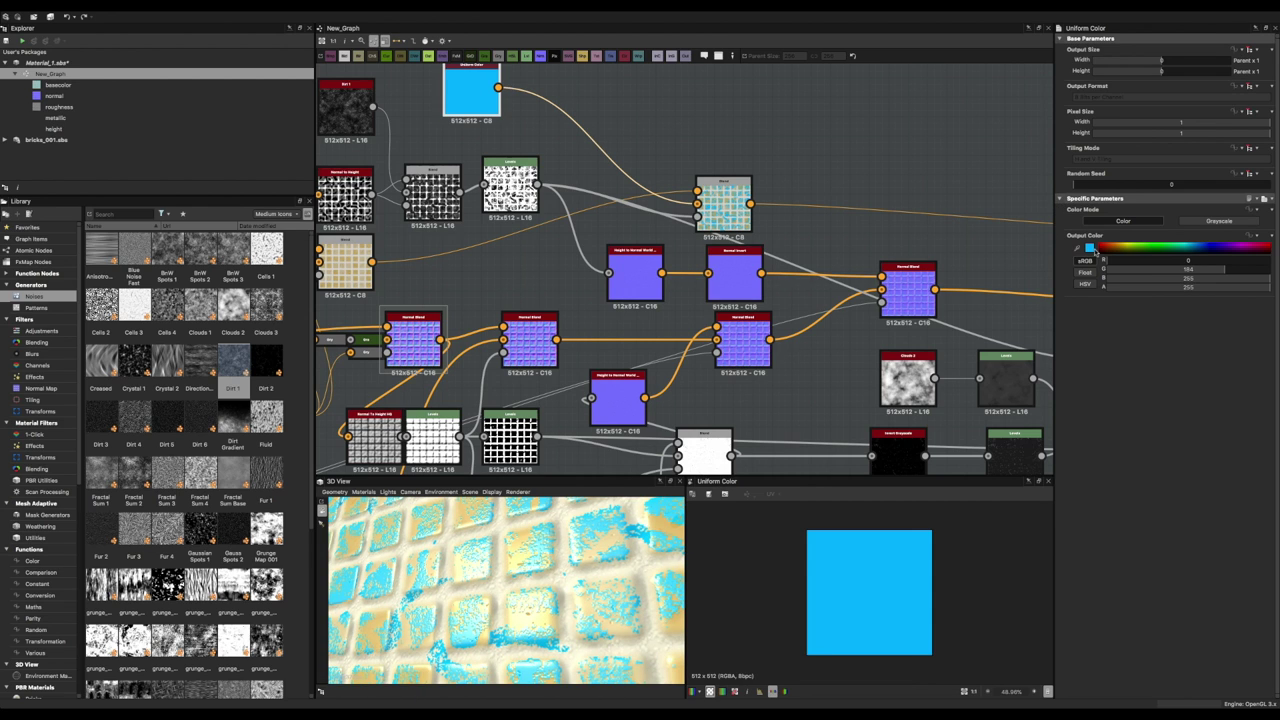
pyautogui.moveTo(520, 560)
pyautogui.mouseDown()
pyautogui.moveTo(559, 597)
pyautogui.moveTo(523, 563)
pyautogui.mouseUp()
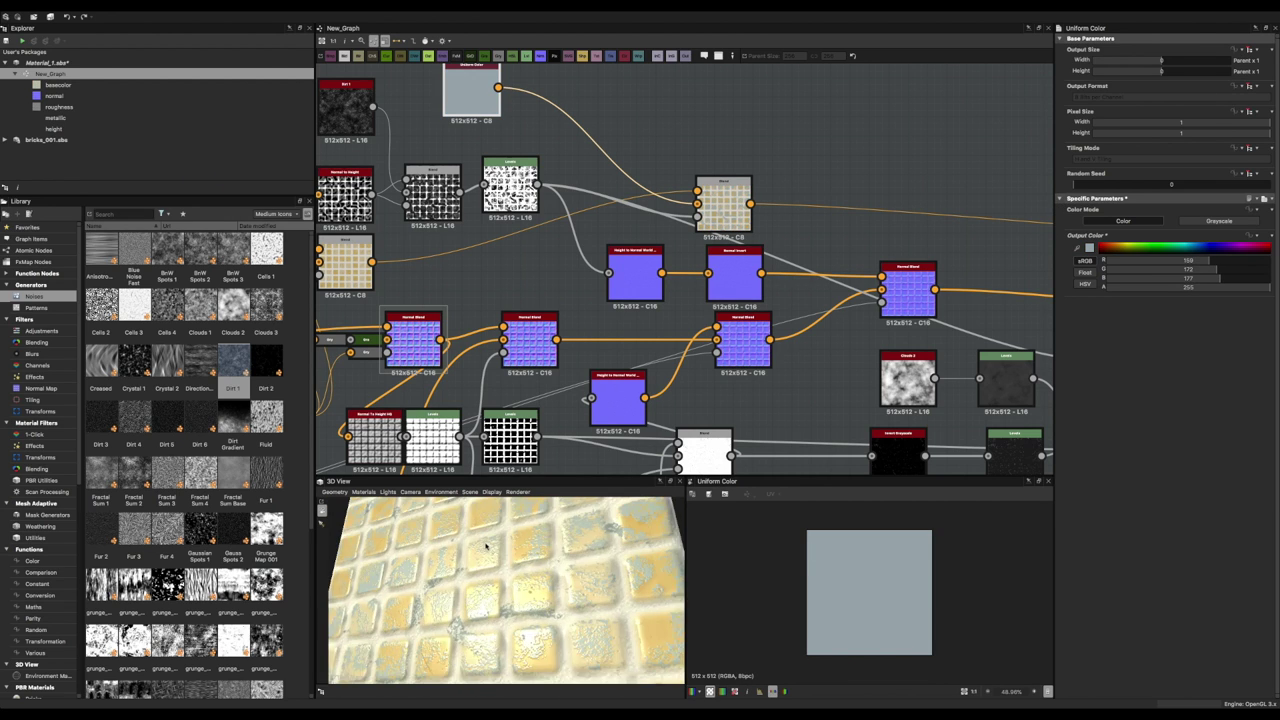
# Select the colour Blend node and pan the graph toward the height-to-normal node.
pyautogui.scroll(-3, 523, 300)
pyautogui.click(475, 173)
pyautogui.scroll(3, 475, 173)
pyautogui.click(475, 173)
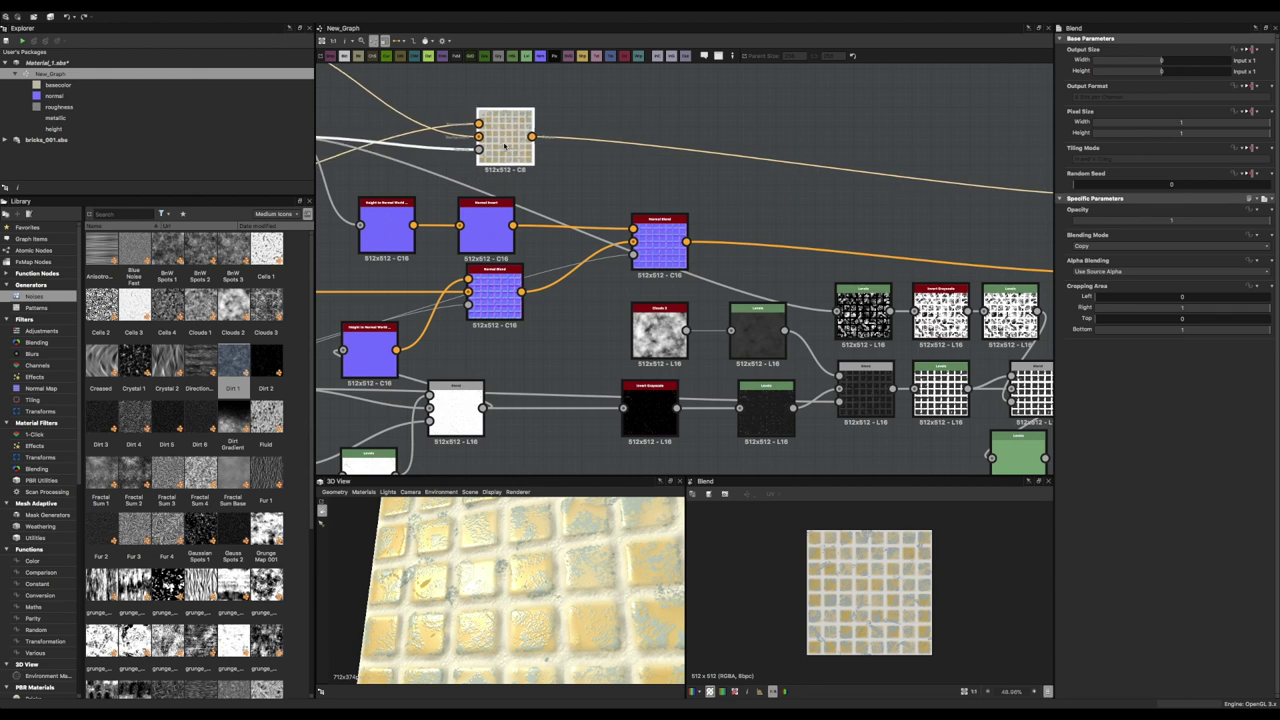
pyautogui.scroll(-2, 600, 200)
pyautogui.press('space')
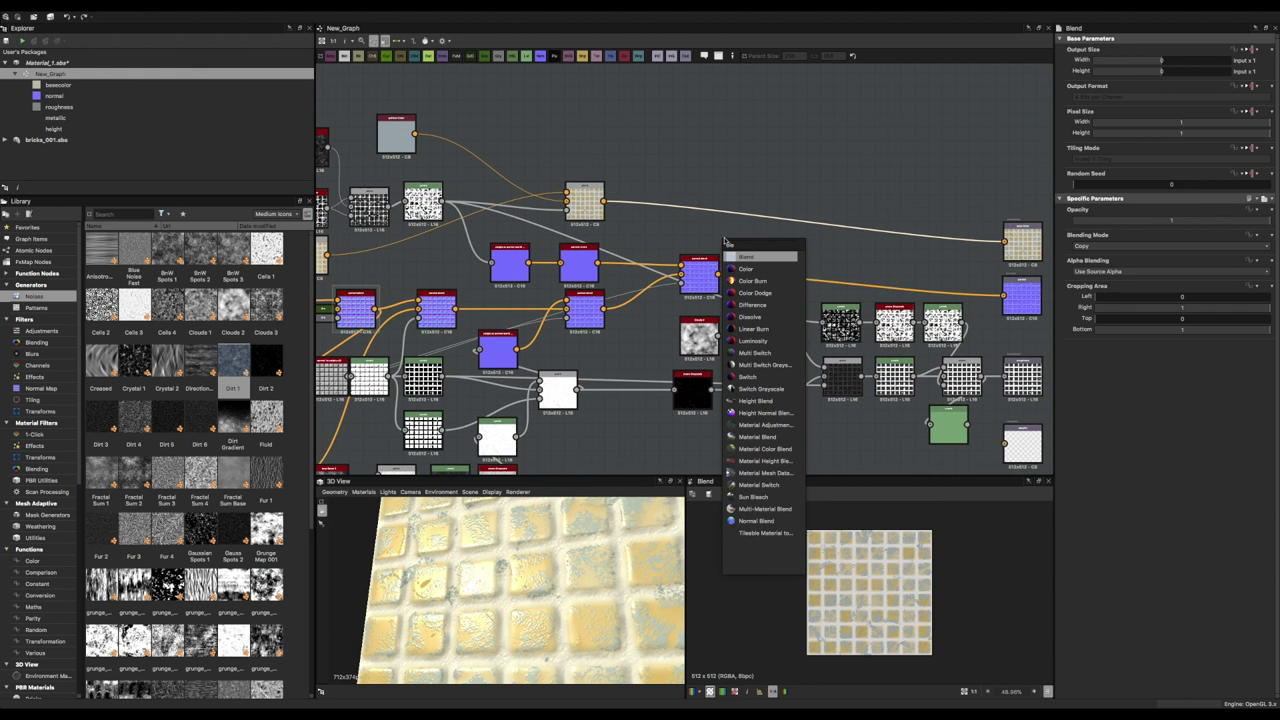
pyautogui.press('Escape')
pyautogui.moveTo(316, 251); pyautogui.dragTo(487, 268, button='middle')
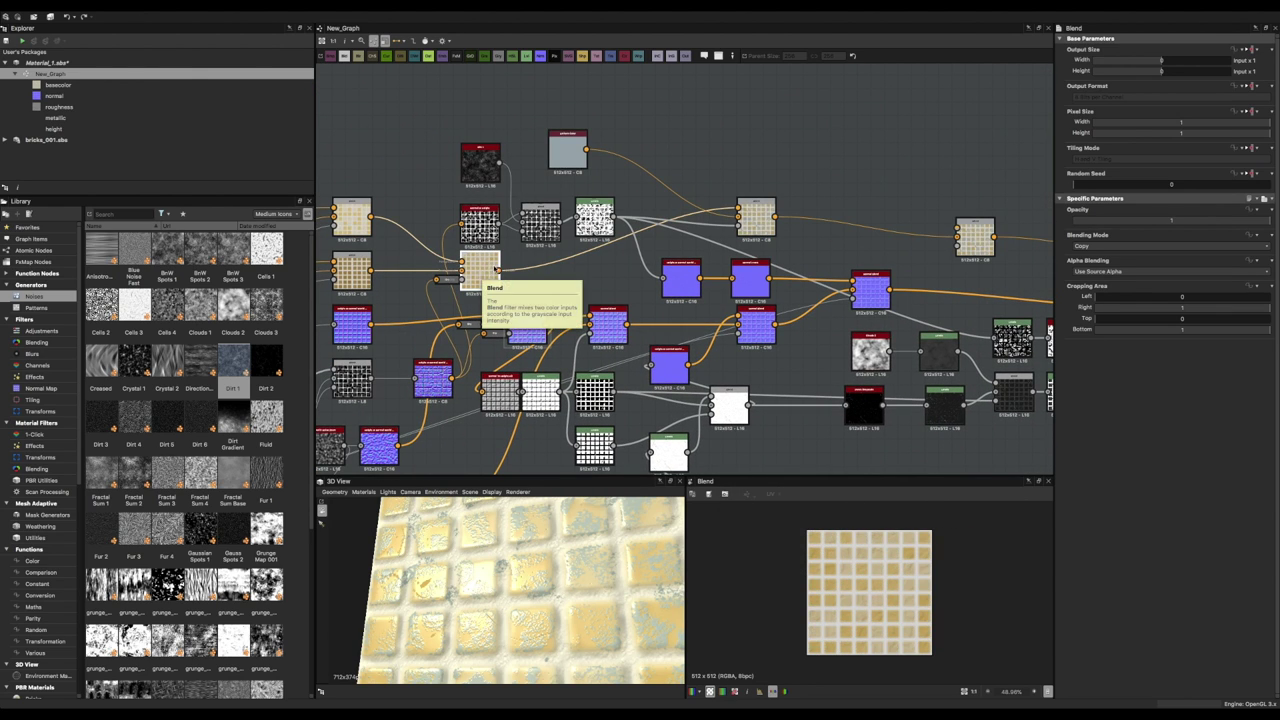
pyautogui.moveTo(590, 566)
pyautogui.mouseDown()
pyautogui.moveTo(528, 620)
pyautogui.moveTo(523, 534)
pyautogui.moveTo(596, 591)
pyautogui.moveTo(493, 615)
pyautogui.moveTo(576, 558)
pyautogui.mouseUp()
# Set height_to_normal Height Depth to 0.2 and shift the colour Blend node left.
pyautogui.doubleClick(681, 280)
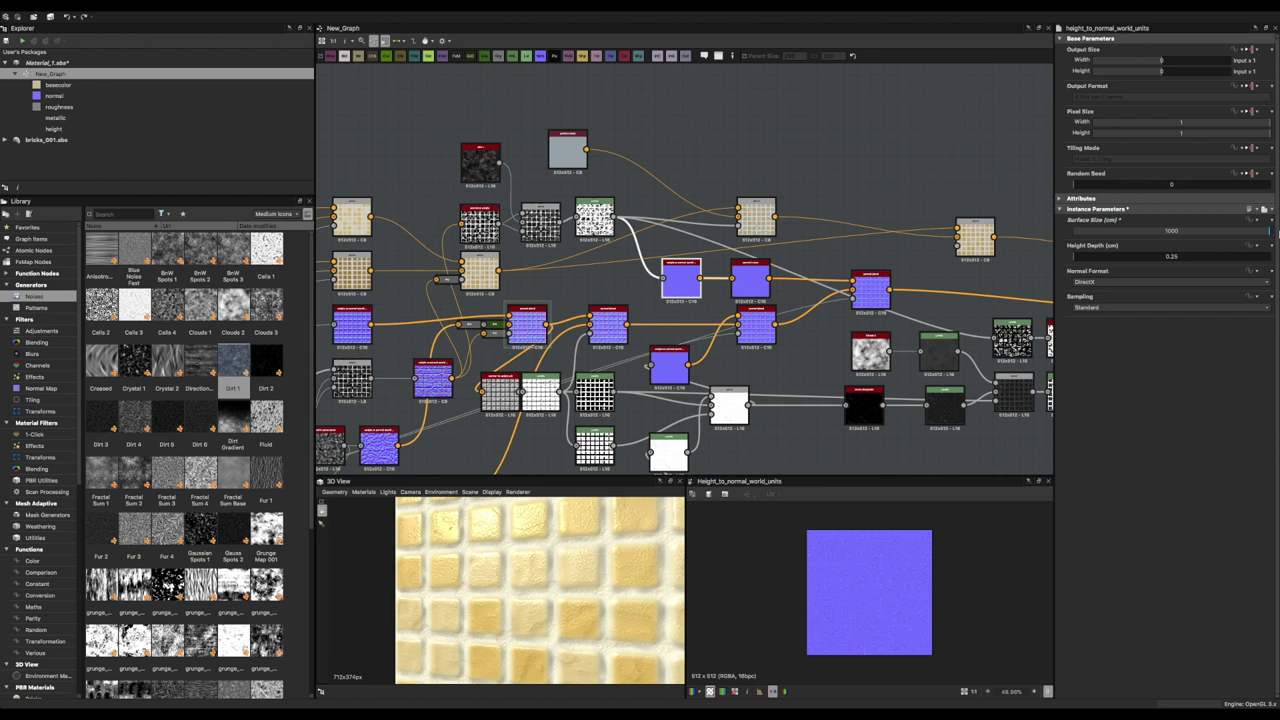
pyautogui.doubleClick(1184, 260)
pyautogui.write('0.2')
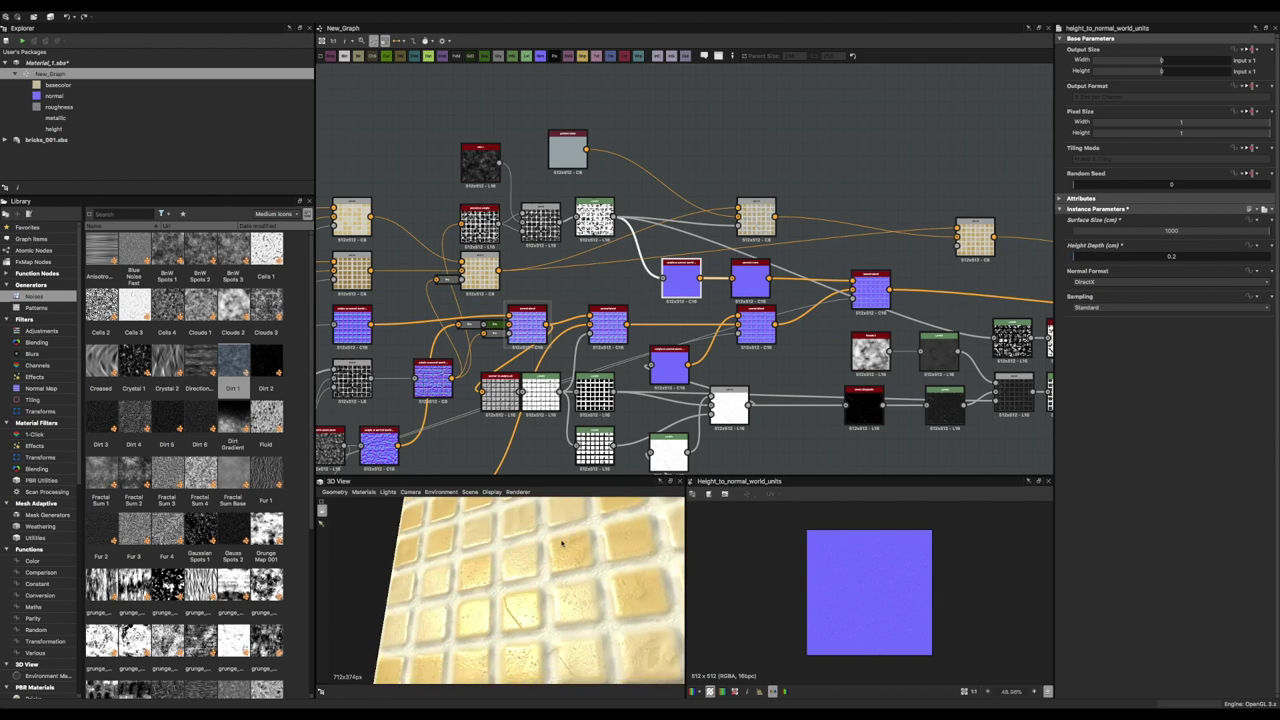
pyautogui.moveTo(977, 237); pyautogui.dragTo(920, 230)
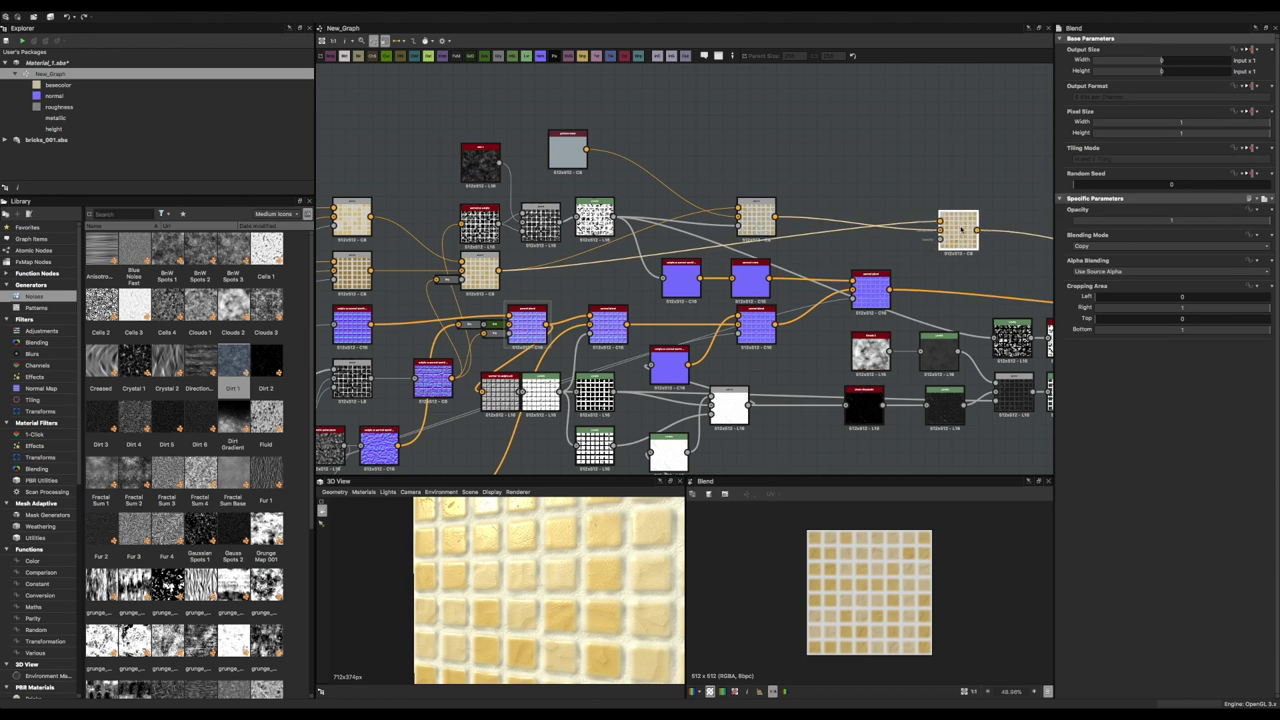
pyautogui.scroll(-3, 962, 230)
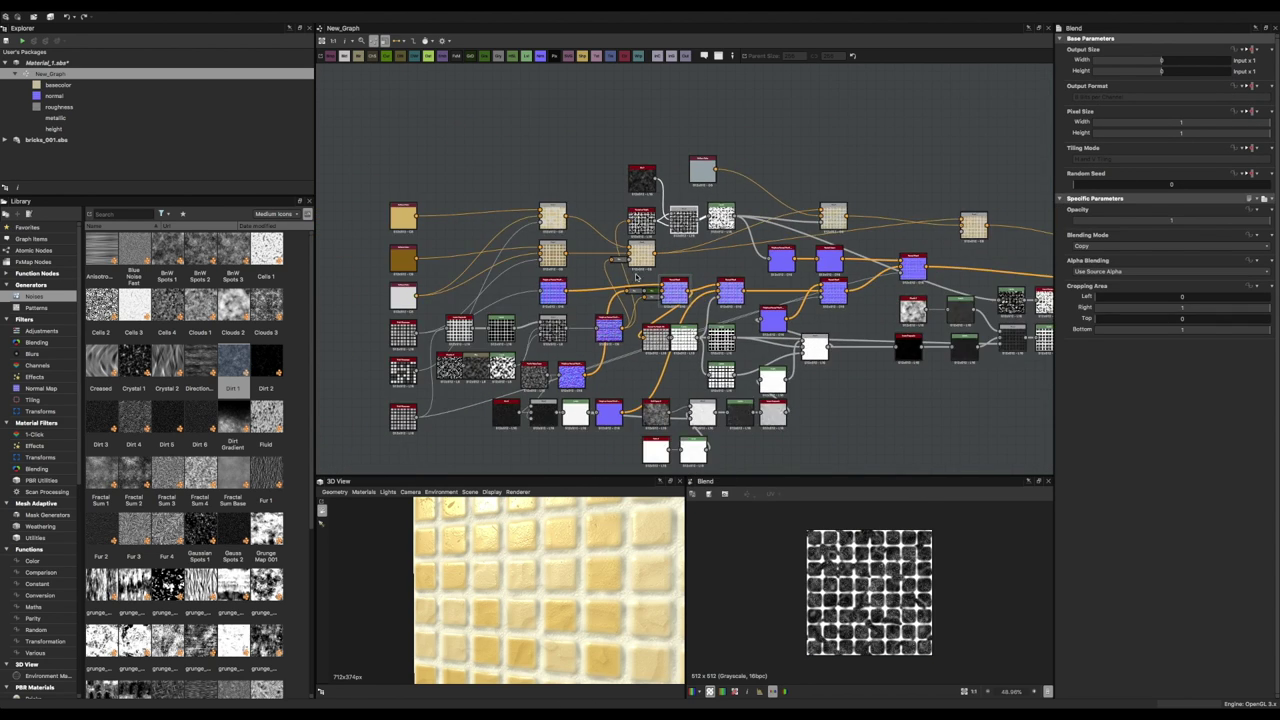
# Add a Levels node after normal_to_height and raise its brightness and contrast.
pyautogui.click(641, 220)
pyautogui.scroll(2, 700, 260)
pyautogui.moveTo(853, 215); pyautogui.dragTo(968, 226)
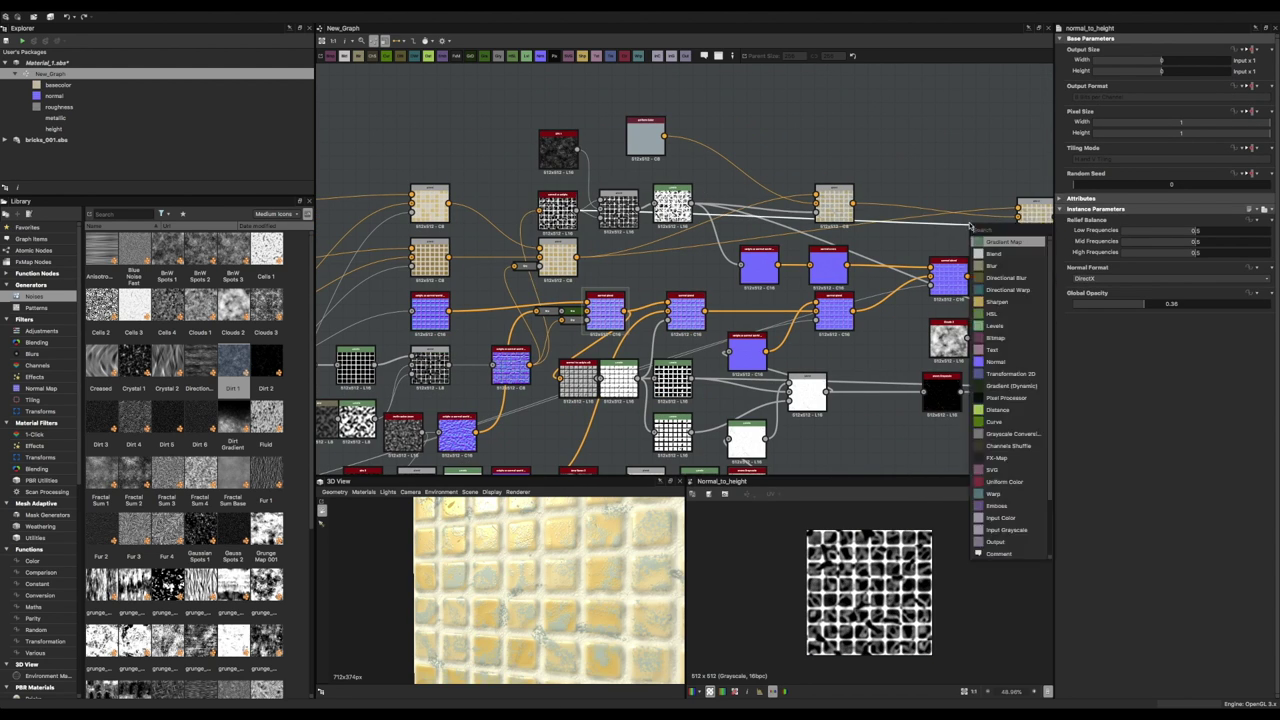
pyautogui.click(1000, 300)
pyautogui.moveTo(1072, 236)
pyautogui.mouseDown()
pyautogui.moveTo(1118, 257)
pyautogui.moveTo(1217, 247)
pyautogui.mouseUp()
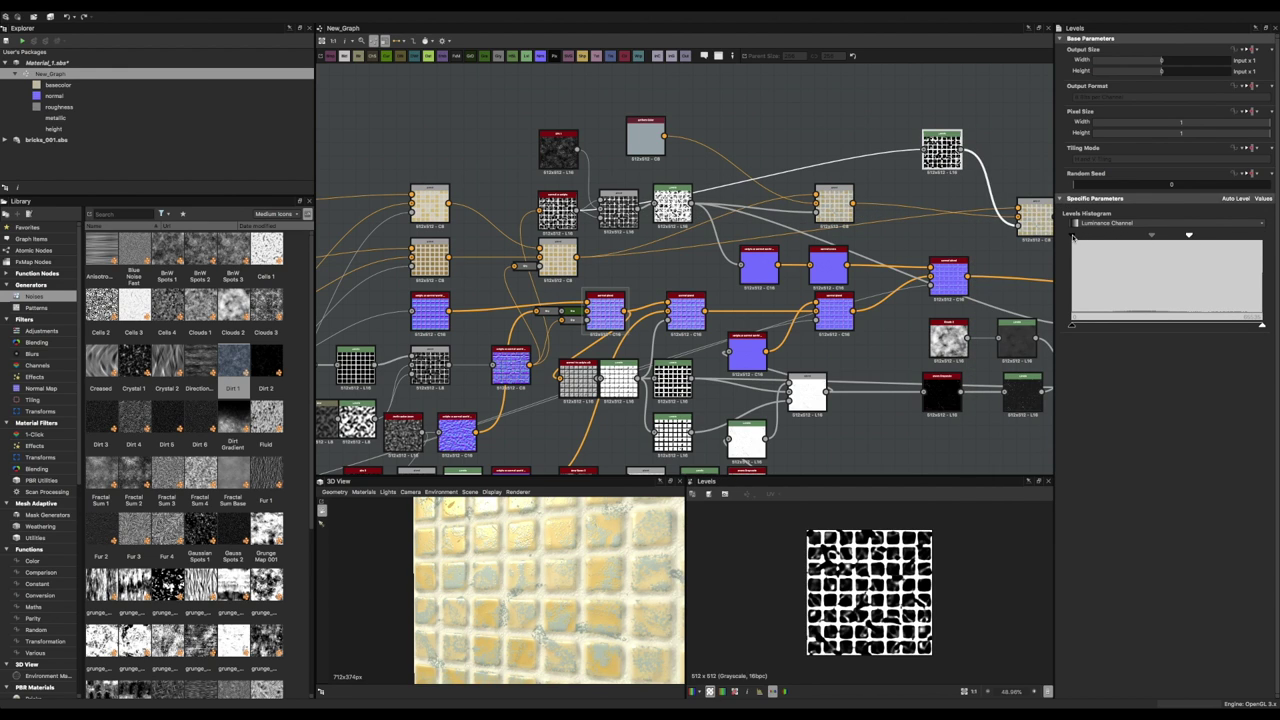
pyautogui.moveTo(560, 570)
pyautogui.mouseDown()
pyautogui.moveTo(536, 547)
pyautogui.moveTo(500, 560)
pyautogui.mouseUp()
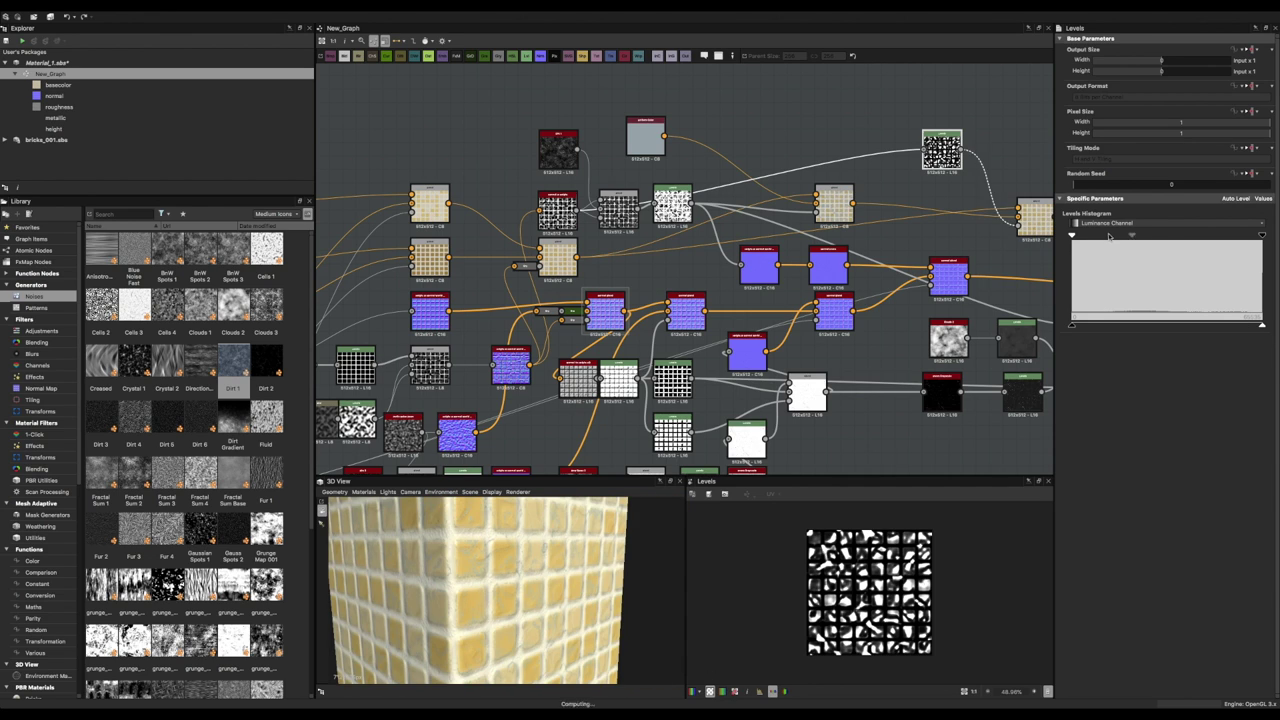
# Pull the grime Levels handles inward until the mask is stark black and white.
pyautogui.moveTo(1132, 236)
pyautogui.mouseDown()
pyautogui.moveTo(1240, 238)
pyautogui.moveTo(1143, 328)
pyautogui.mouseUp()
pyautogui.moveTo(500, 590); pyautogui.dragTo(470, 560)
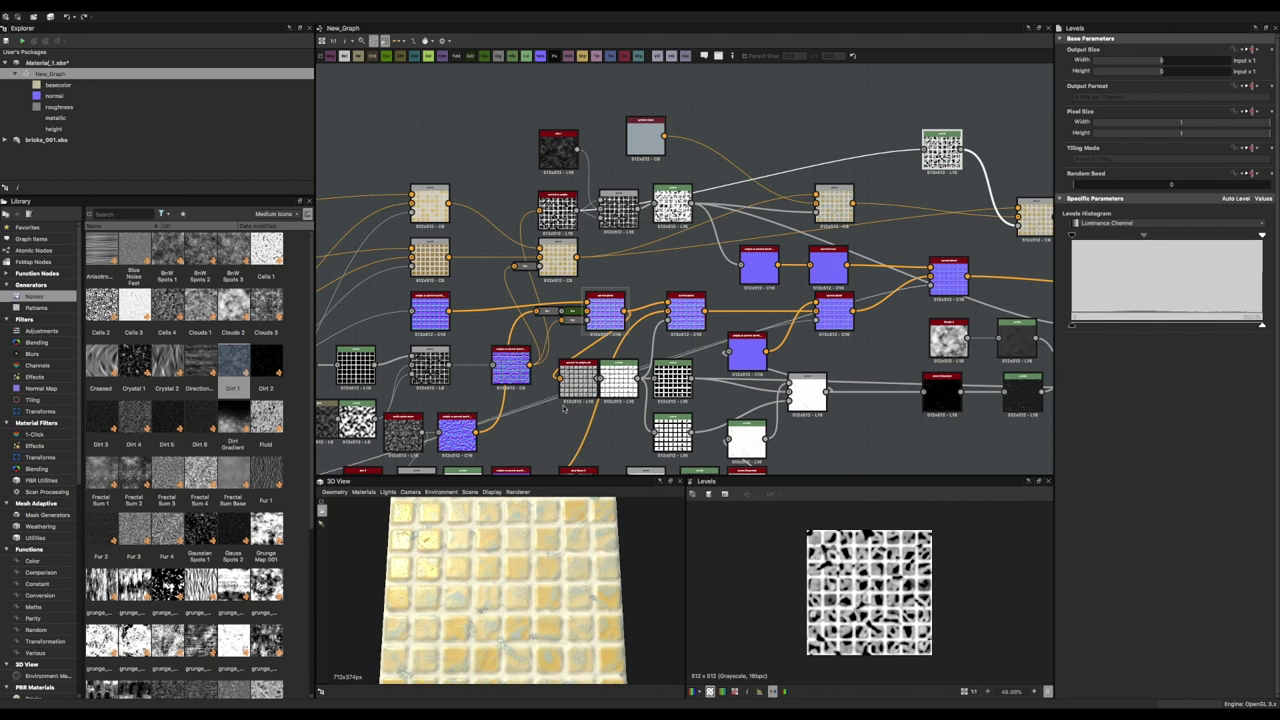
pyautogui.scroll(-2, 680, 300)
pyautogui.moveTo(700, 300); pyautogui.dragTo(652, 310, button='middle')
pyautogui.moveTo(1143, 235); pyautogui.dragTo(1257, 236)
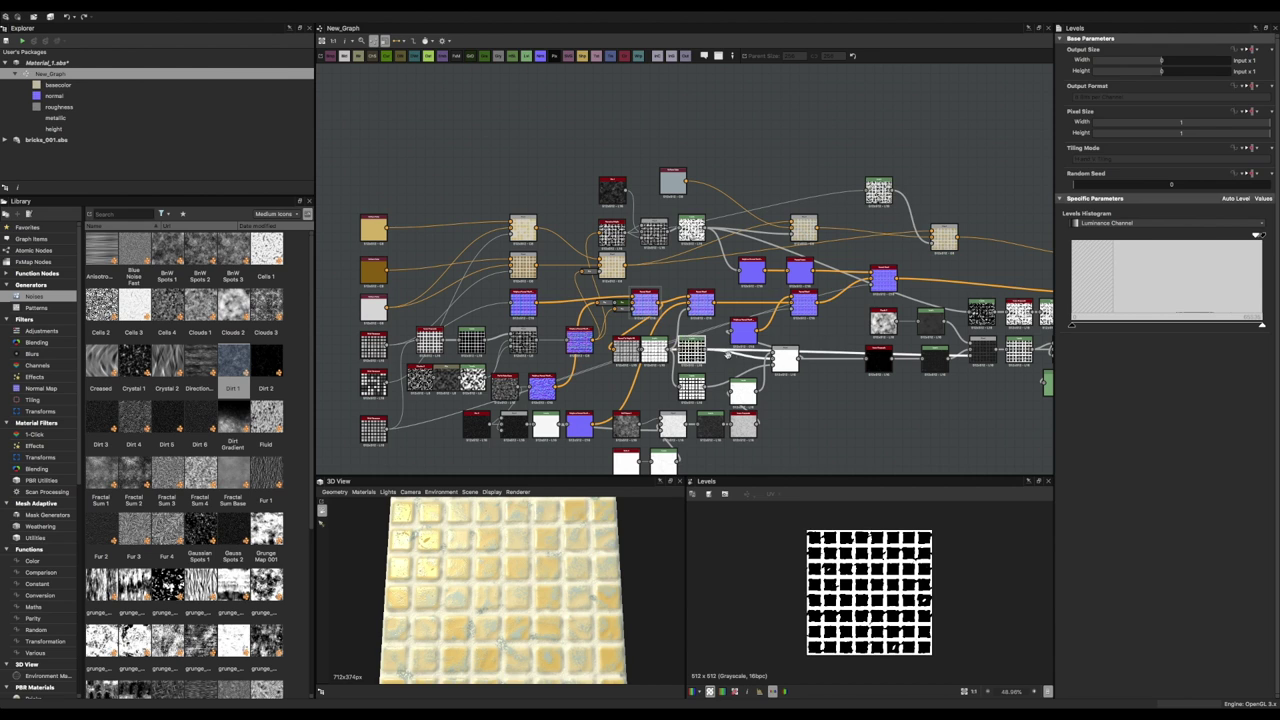
pyautogui.scroll(2, 728, 355)
pyautogui.moveTo(500, 590); pyautogui.dragTo(545, 560)
# Pull the 3D preview back and check the normal-to-height conversion output.
pyautogui.scroll(3, 540, 570)
pyautogui.scroll(3, 542, 566)
pyautogui.scroll(-2, 542, 565)
pyautogui.moveTo(978, 260); pyautogui.dragTo(889, 268, button='middle')
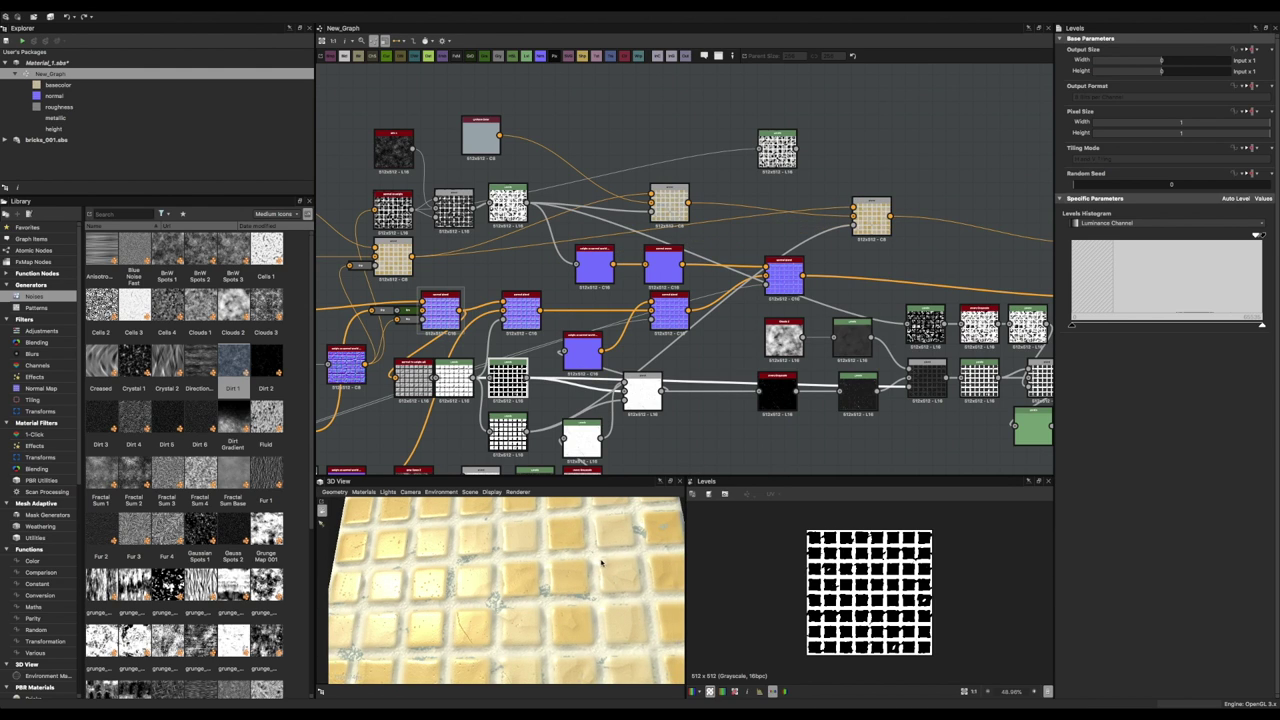
pyautogui.moveTo(548, 420); pyautogui.dragTo(582, 460)
pyautogui.scroll(-5, 540, 566)
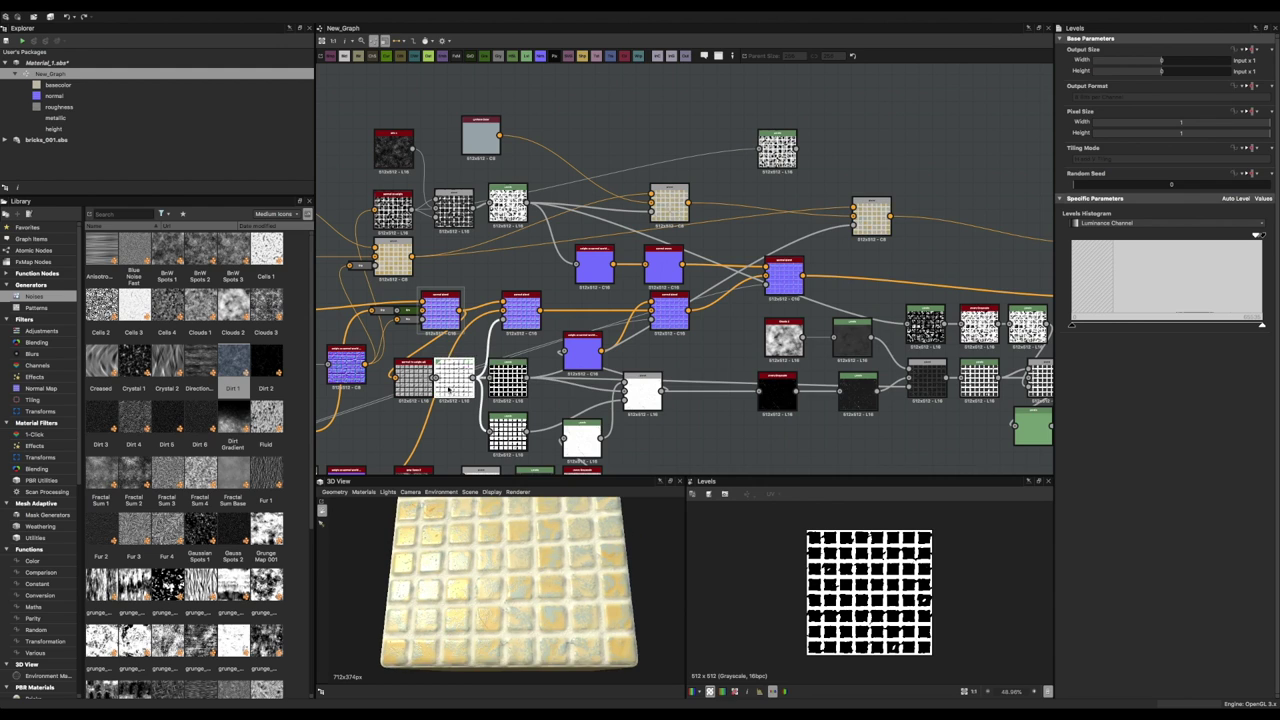
pyautogui.click(415, 386)
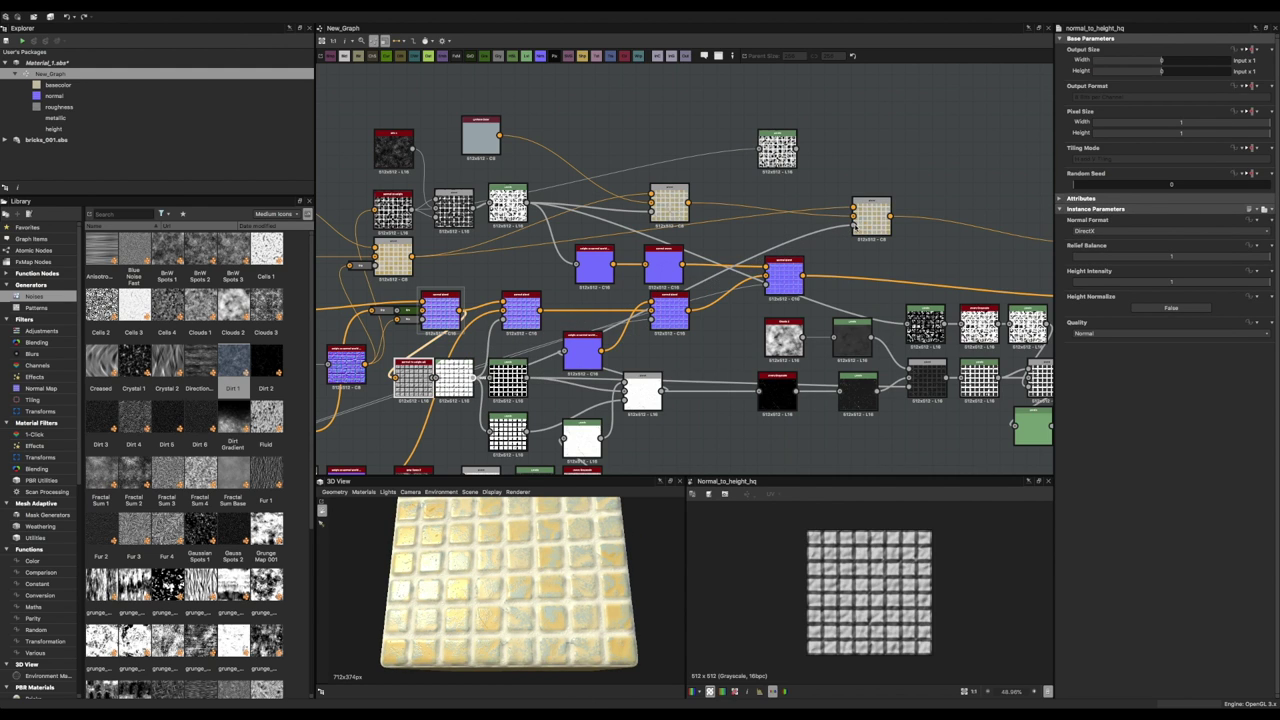
# Orbit close over the off-white tiles and pan the graph to the Invert_grayscale node.
pyautogui.moveTo(514, 612)
pyautogui.mouseDown()
pyautogui.moveTo(557, 571)
pyautogui.moveTo(586, 609)
pyautogui.moveTo(523, 531)
pyautogui.moveTo(534, 372)
pyautogui.moveTo(547, 389)
pyautogui.mouseUp()
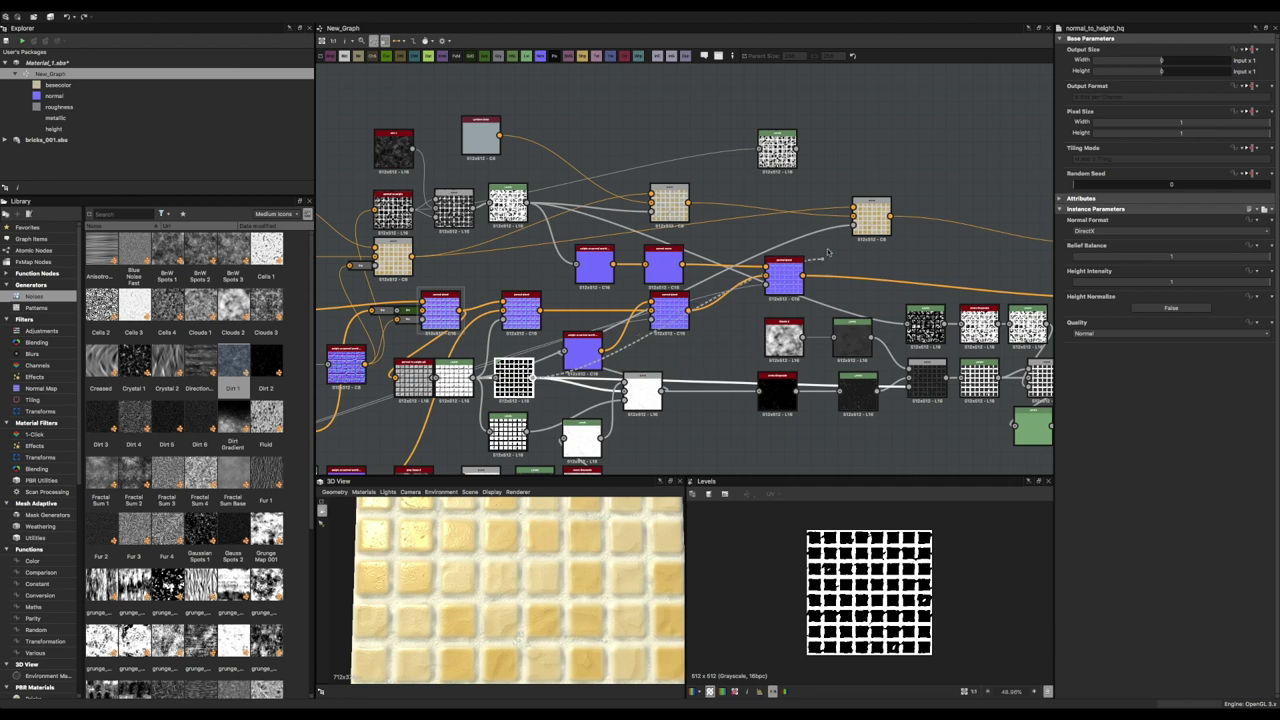
pyautogui.moveTo(520, 600)
pyautogui.mouseDown()
pyautogui.moveTo(545, 570)
pyautogui.moveTo(503, 497)
pyautogui.moveTo(530, 558)
pyautogui.moveTo(517, 547)
pyautogui.moveTo(514, 586)
pyautogui.moveTo(530, 520)
pyautogui.moveTo(525, 575)
pyautogui.mouseUp()
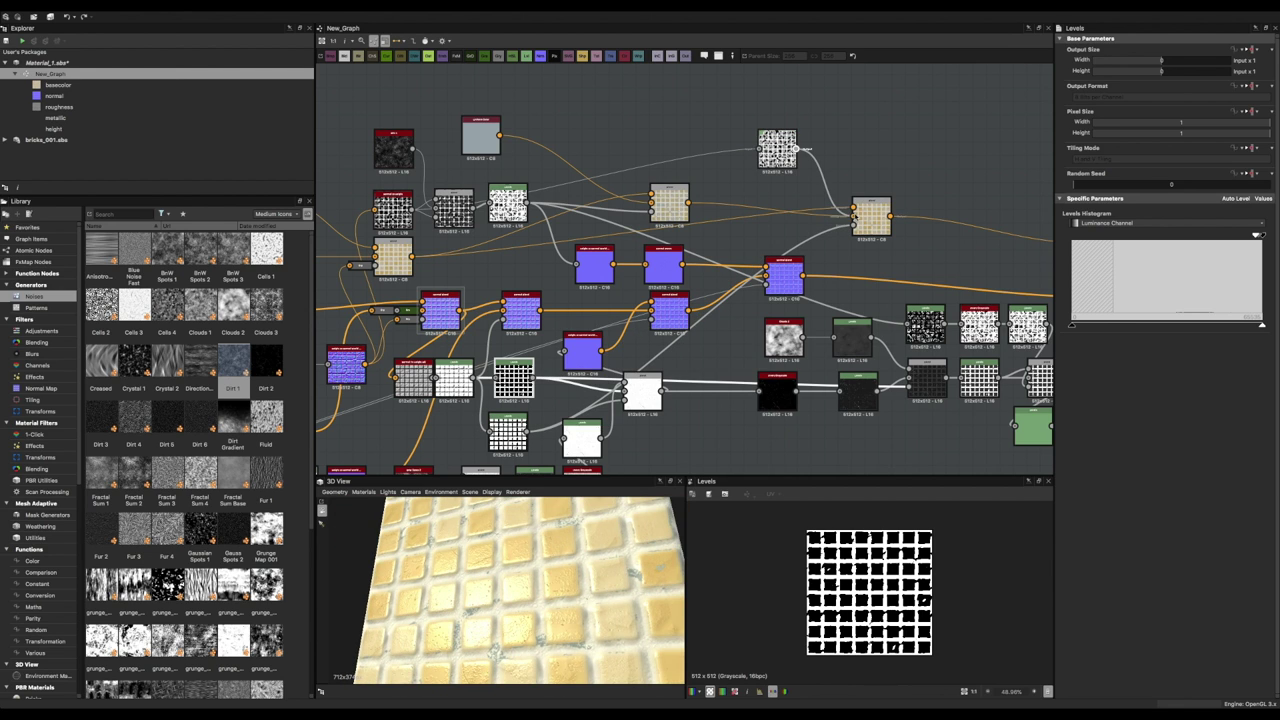
pyautogui.moveTo(853, 212); pyautogui.dragTo(862, 206)
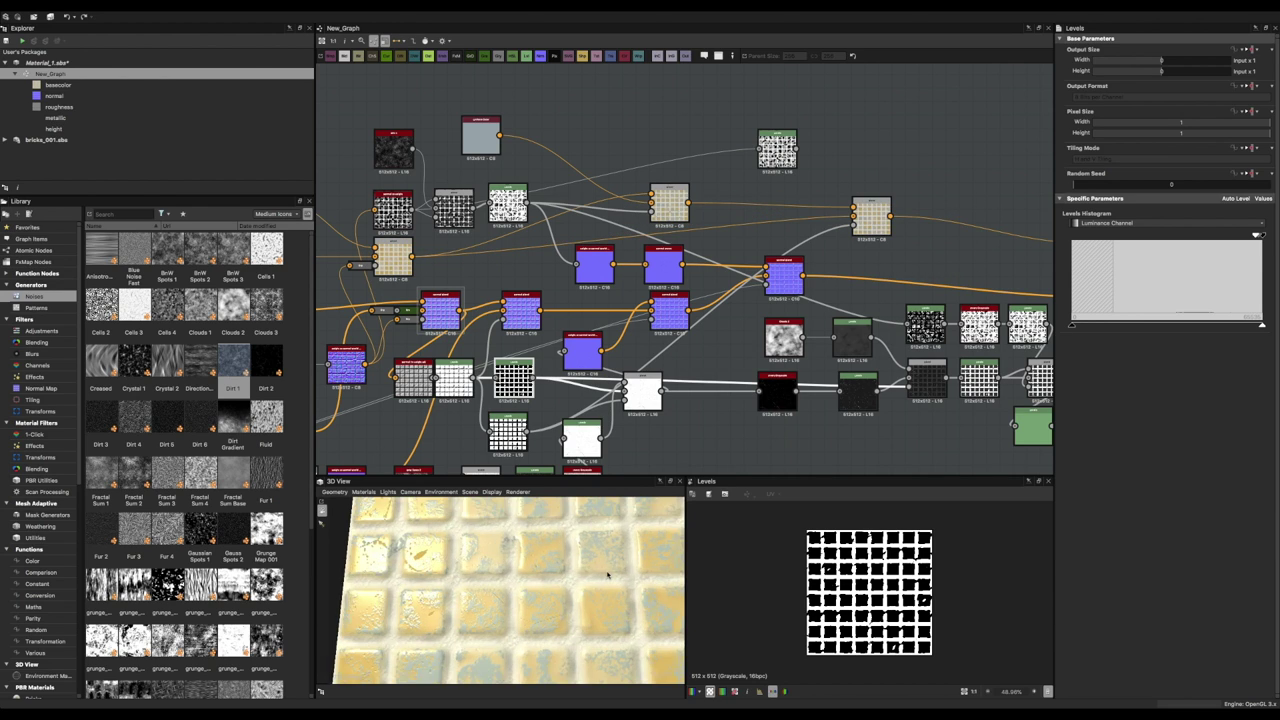
pyautogui.moveTo(540, 590); pyautogui.dragTo(540, 630)
pyautogui.moveTo(568, 398); pyautogui.dragTo(690, 368, button='middle')
pyautogui.moveTo(612, 241); pyautogui.dragTo(742, 250, button='middle')
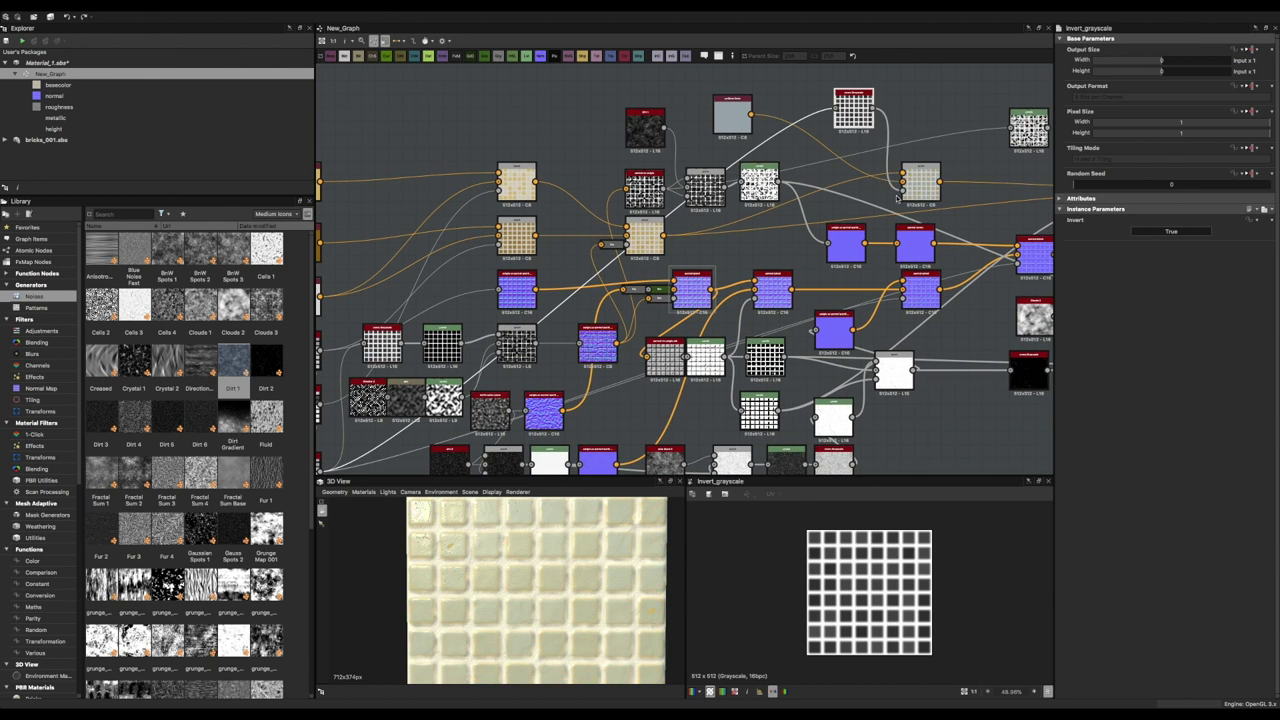
# Connect the grey Uniform Color output into the colour Blend.
pyautogui.moveTo(896, 197); pyautogui.dragTo(851, 277, button='middle')
pyautogui.click(912, 254)
pyautogui.scroll(-2, 870, 190)
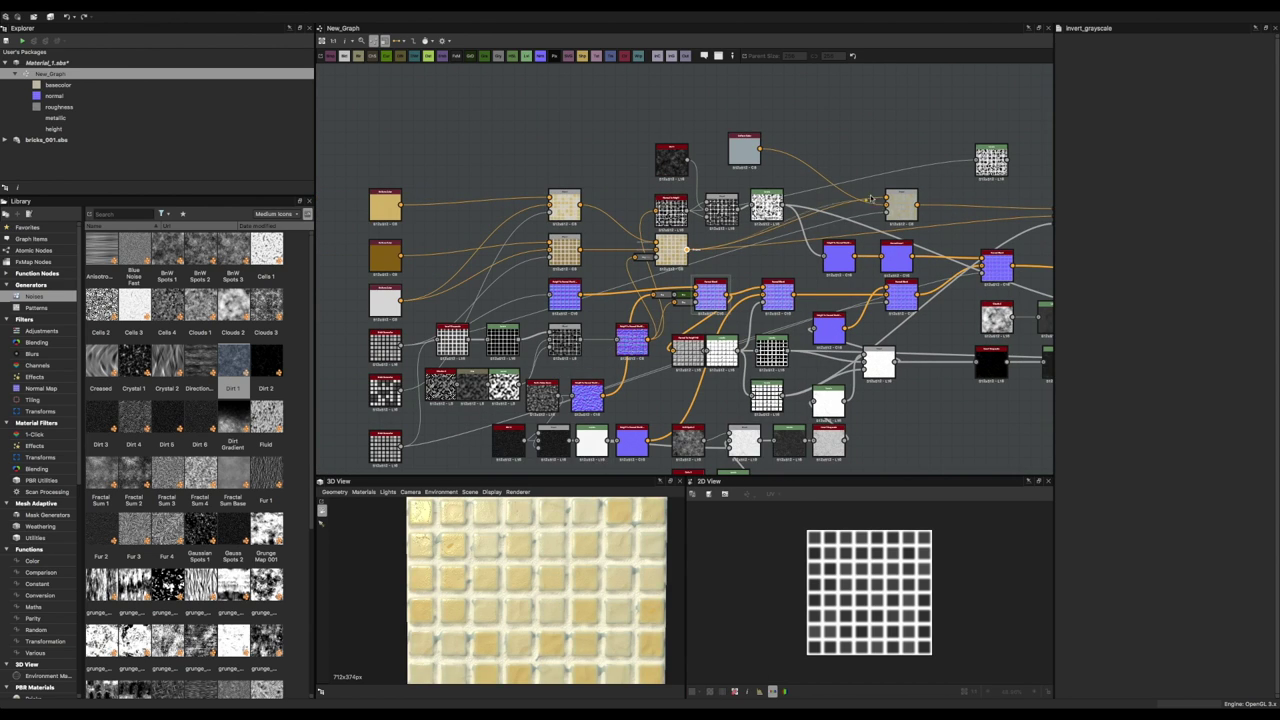
pyautogui.moveTo(768, 149); pyautogui.dragTo(886, 204)
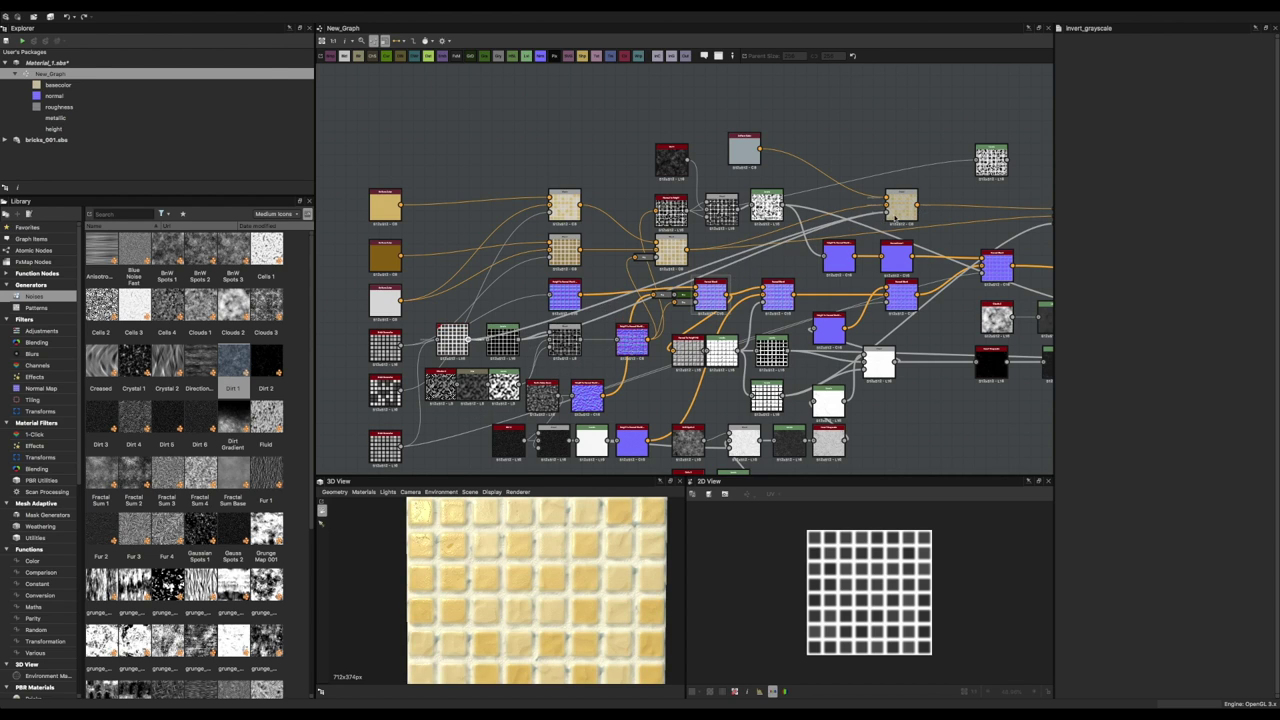
pyautogui.click(673, 252)
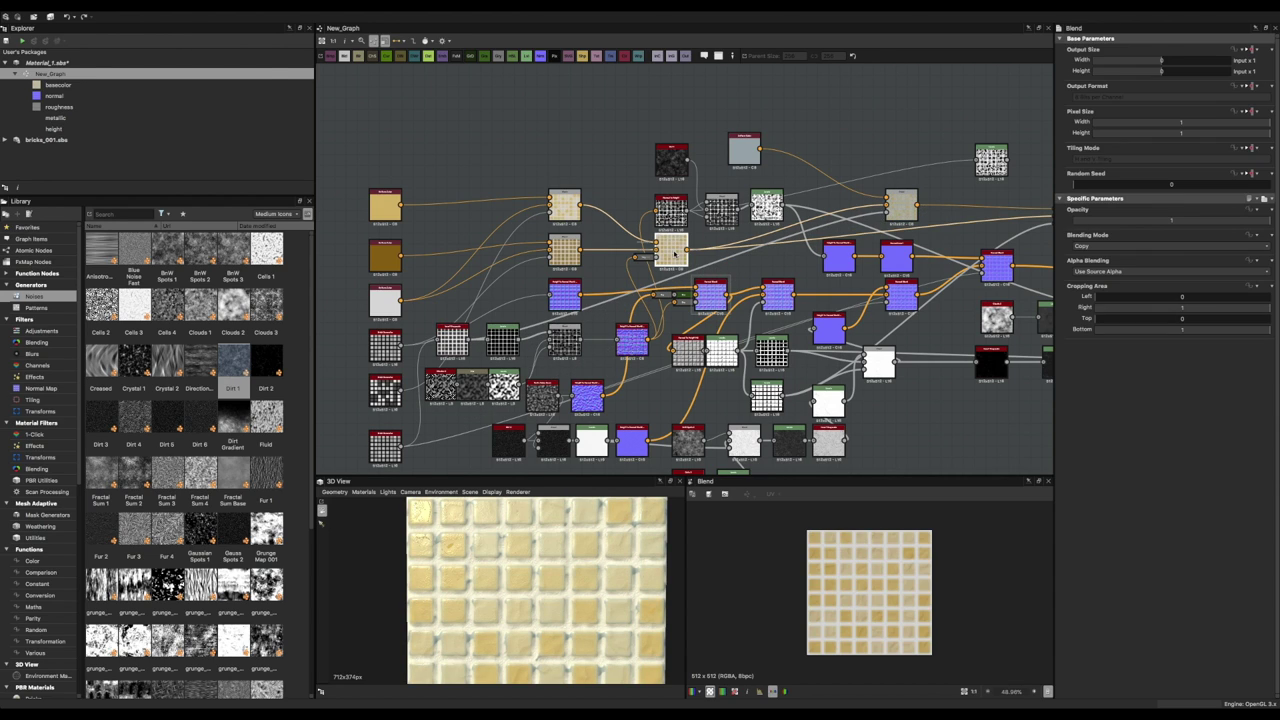
# Retune the dirt mask Levels midtone to bring back yellowish tile staining.
pyautogui.click(766, 205)
pyautogui.moveTo(506, 596); pyautogui.dragTo(512, 640)
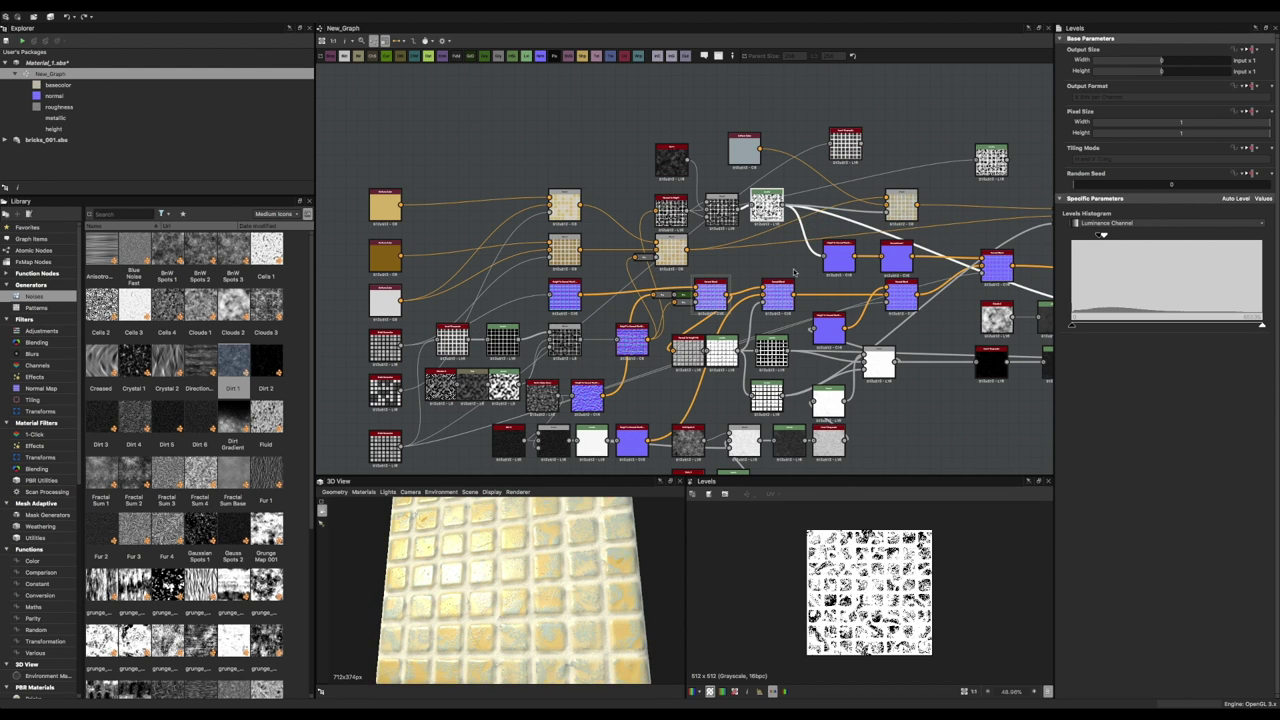
pyautogui.scroll(3, 933, 131)
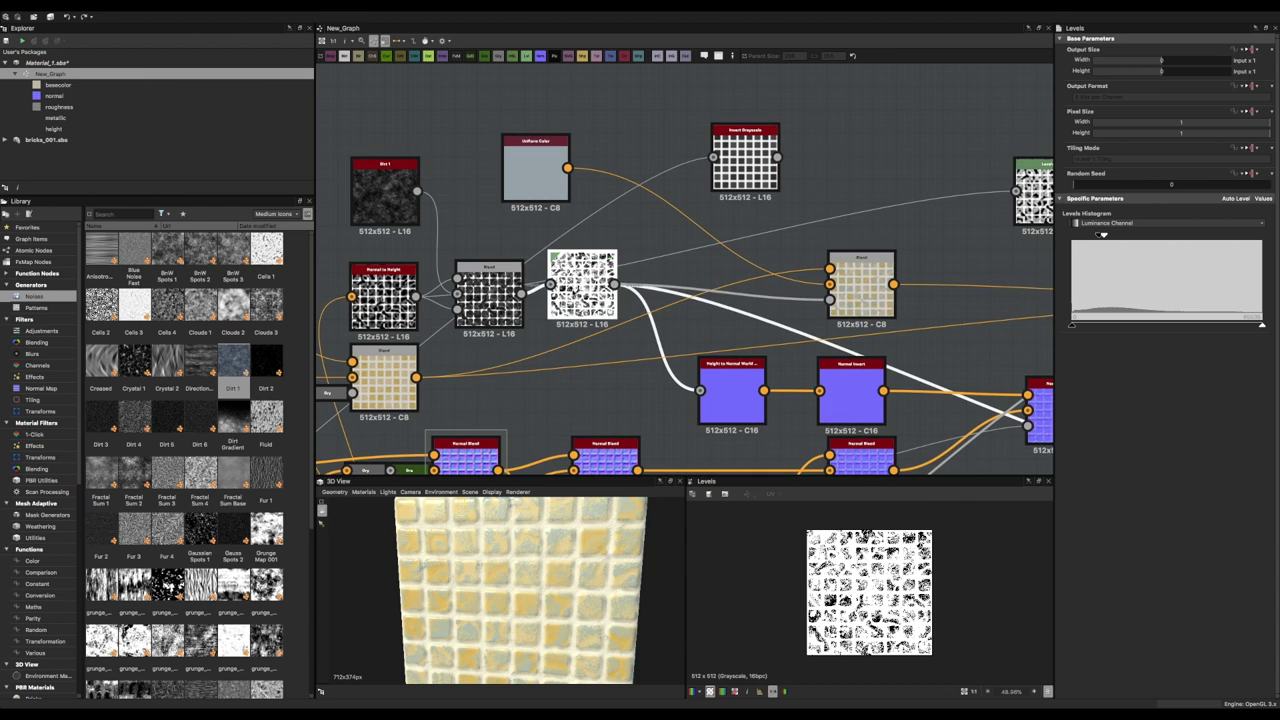
pyautogui.moveTo(500, 590); pyautogui.dragTo(531, 614)
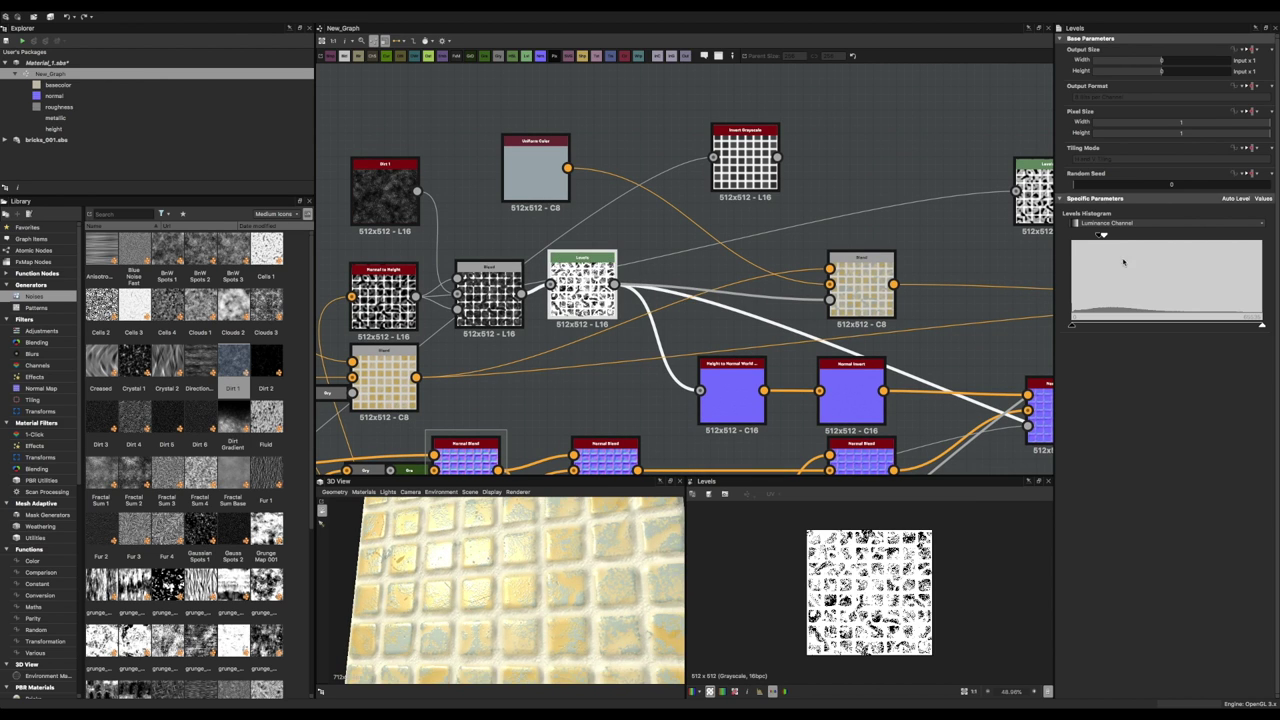
pyautogui.moveTo(1089, 238)
pyautogui.mouseDown()
pyautogui.moveTo(1106, 240)
pyautogui.moveTo(1089, 238)
pyautogui.mouseUp()
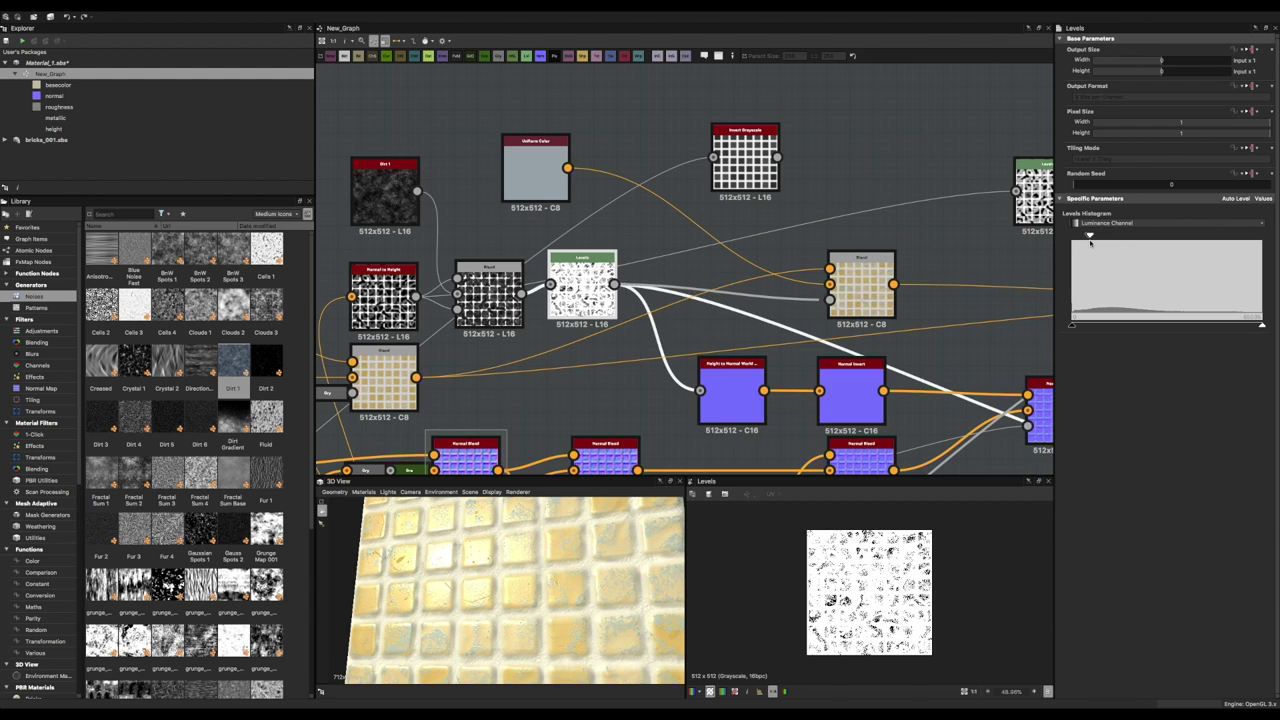
pyautogui.moveTo(460, 590); pyautogui.dragTo(563, 608)
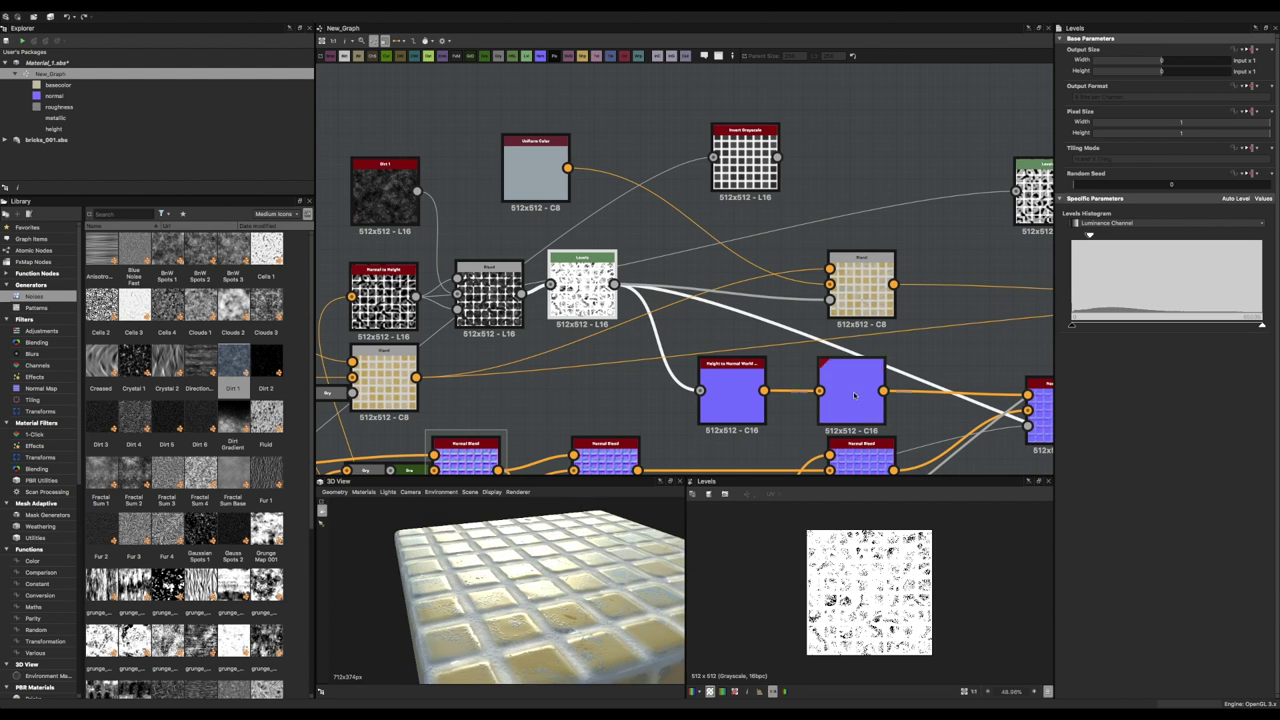
# Set Height Depth to 0.1 on Height to Normal World Units.
pyautogui.click(732, 395)
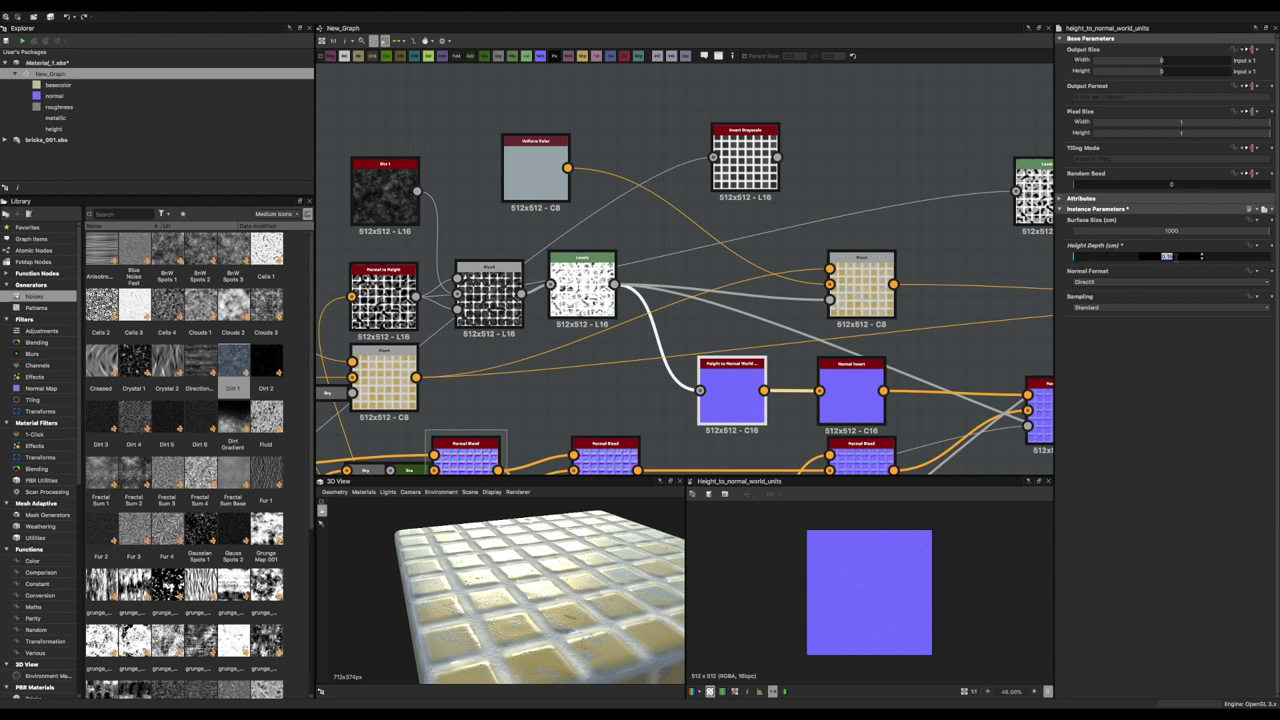
pyautogui.moveTo(612, 573)
pyautogui.mouseDown()
pyautogui.moveTo(406, 582)
pyautogui.moveTo(594, 586)
pyautogui.mouseUp()
pyautogui.scroll(-5, 699, 341)
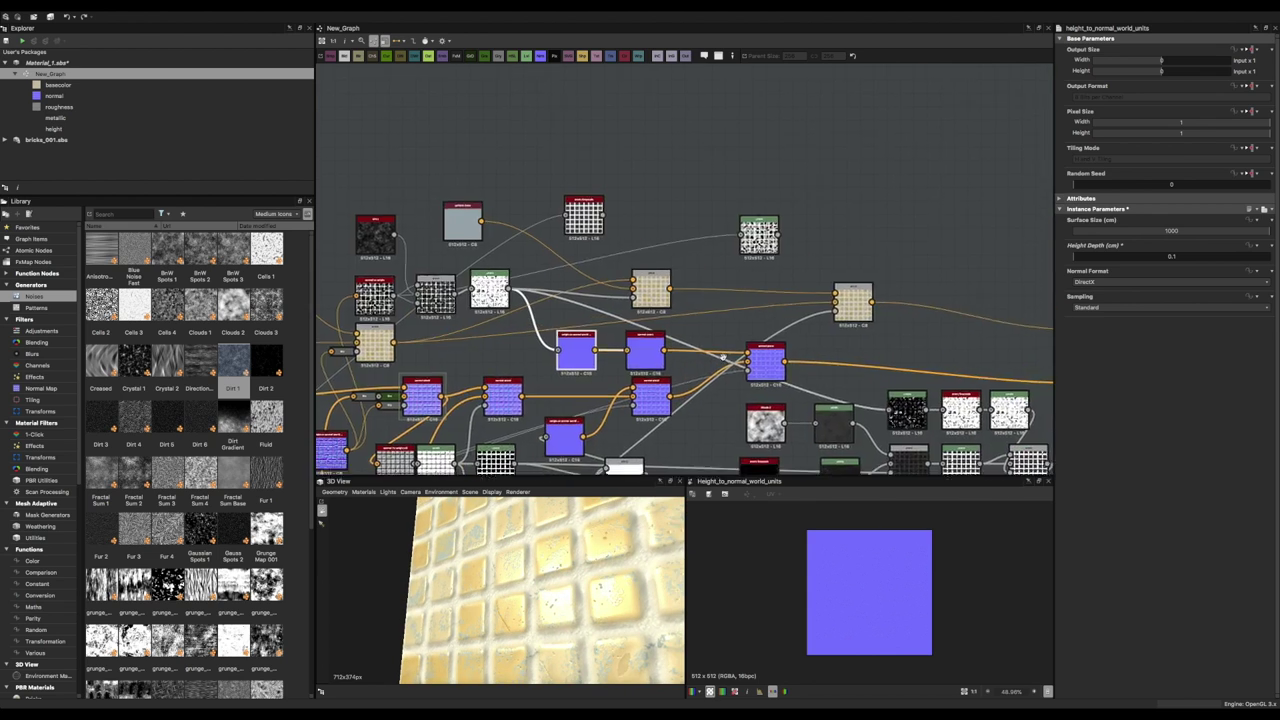
pyautogui.scroll(3, 699, 341)
pyautogui.click(490, 218)
pyautogui.moveTo(490, 218); pyautogui.dragTo(467, 135, button='middle')
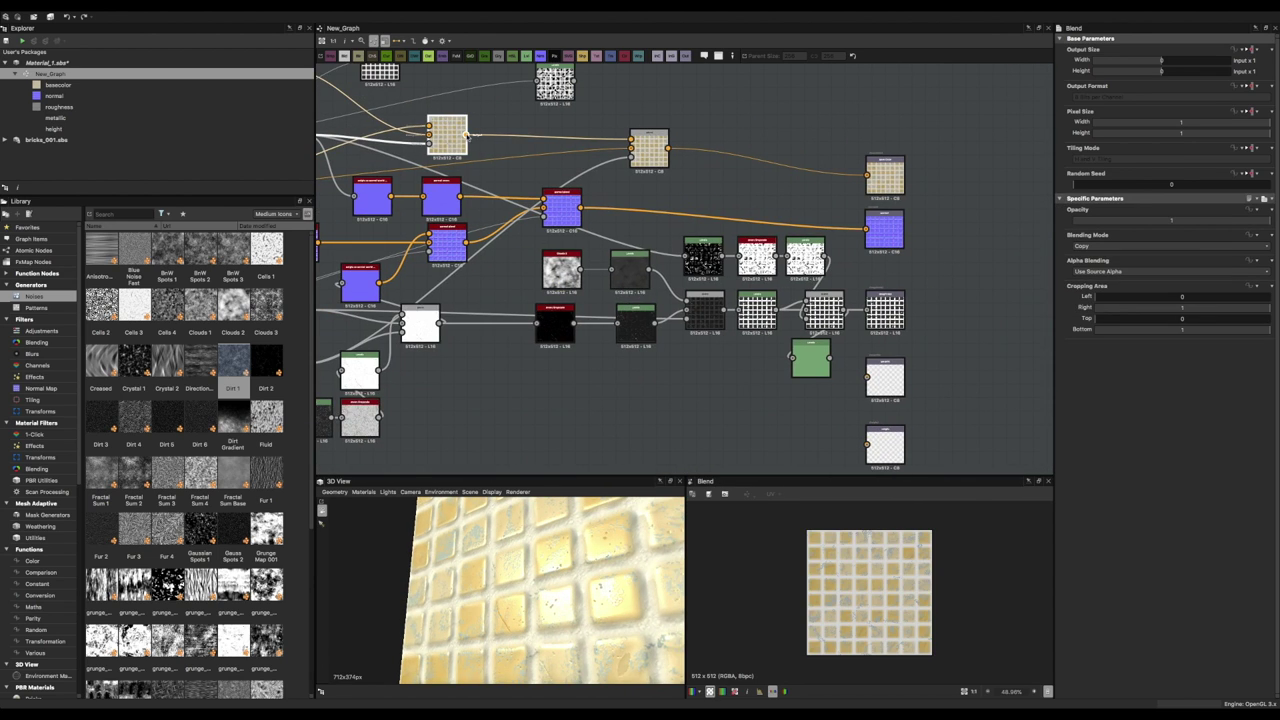
# Delete the extra white node and the right-hand Levels node from the roughness chain.
pyautogui.moveTo(600, 580); pyautogui.dragTo(551, 563)
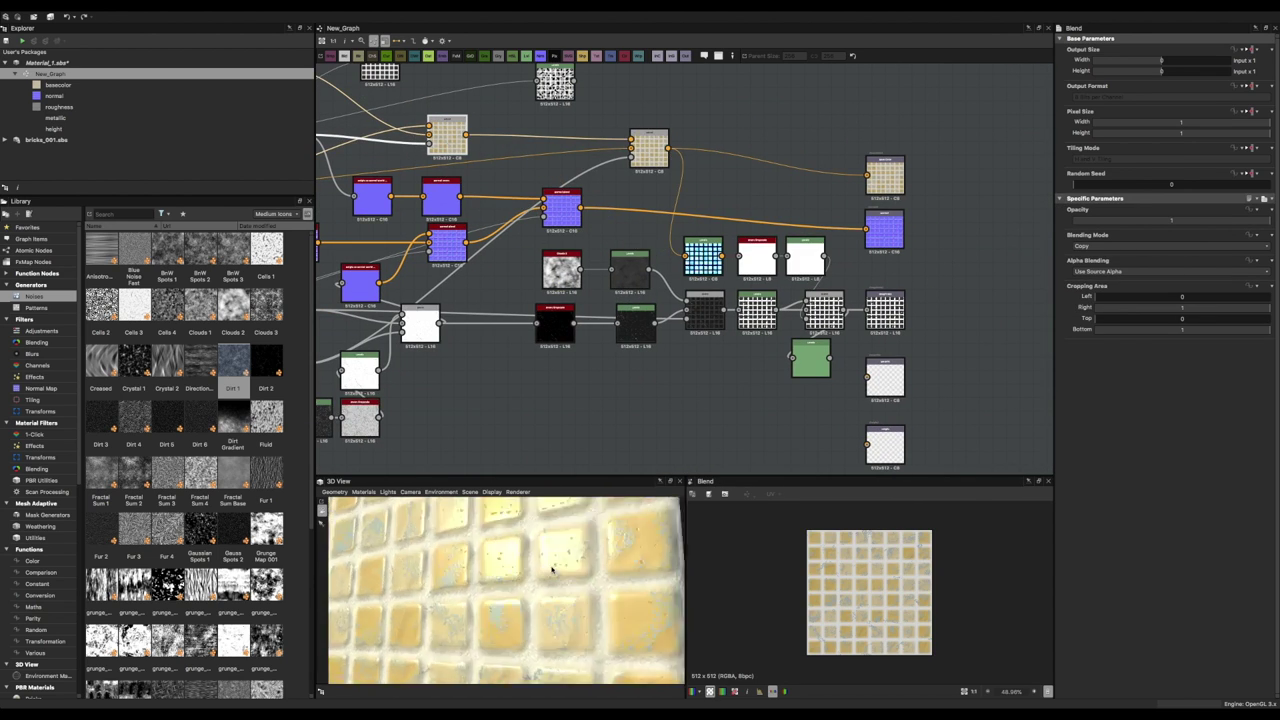
pyautogui.scroll(3, 700, 260)
pyautogui.click(688, 285)
pyautogui.click(833, 265)
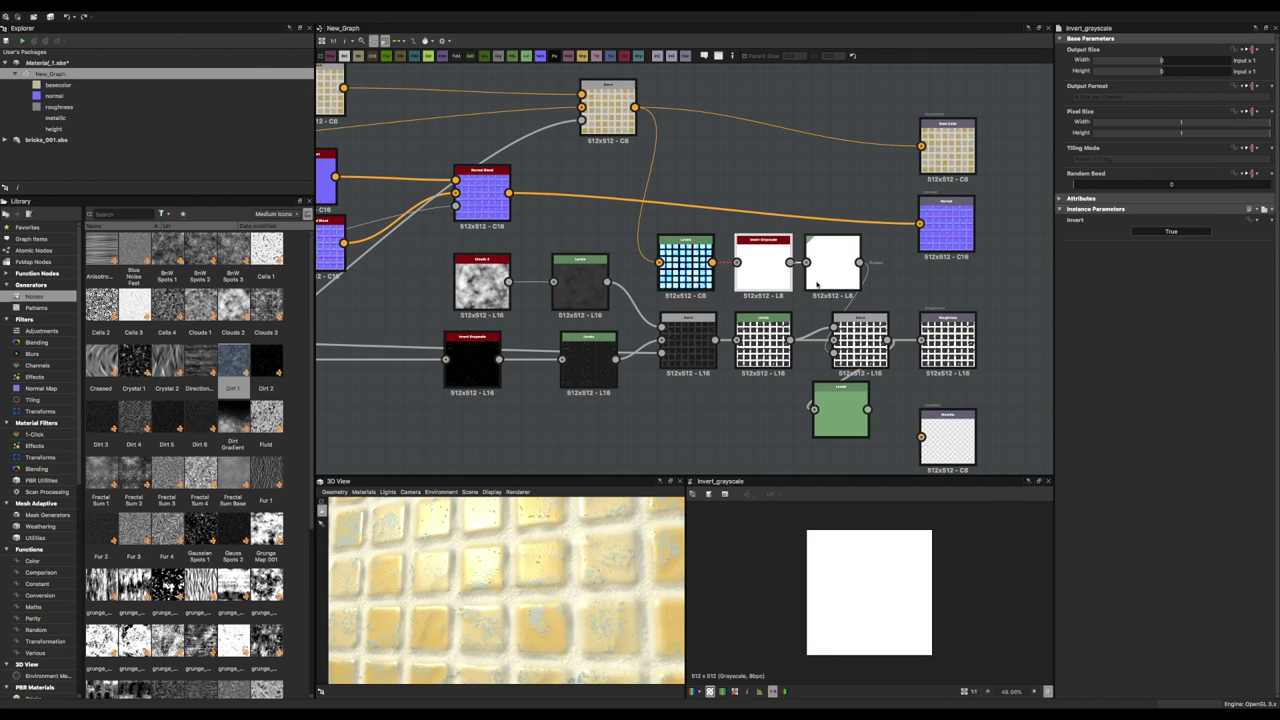
pyautogui.click(763, 262)
pyautogui.press('Delete')
pyautogui.click(815, 272)
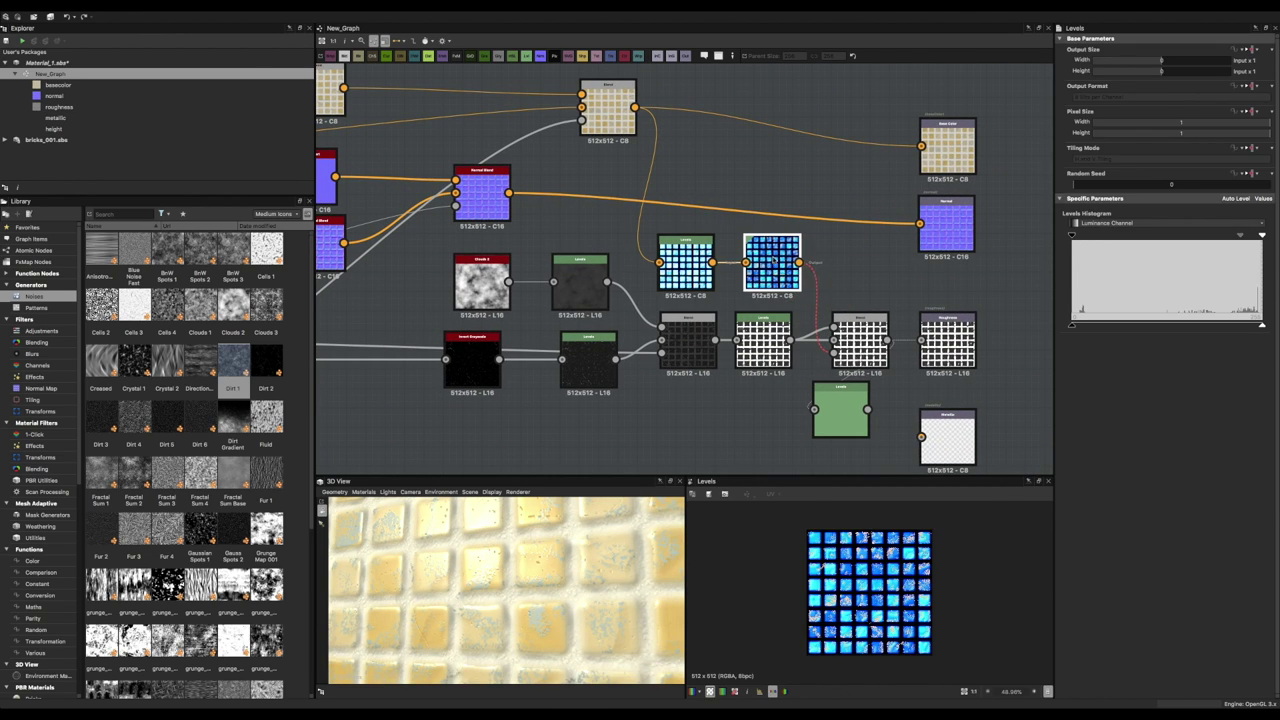
pyautogui.press('Delete')
# Insert a Grayscale Conversion after the left Levels, removing the spare Levels, and wire it from the Blend.
pyautogui.moveTo(712, 262); pyautogui.dragTo(742, 278)
pyautogui.click(783, 317)
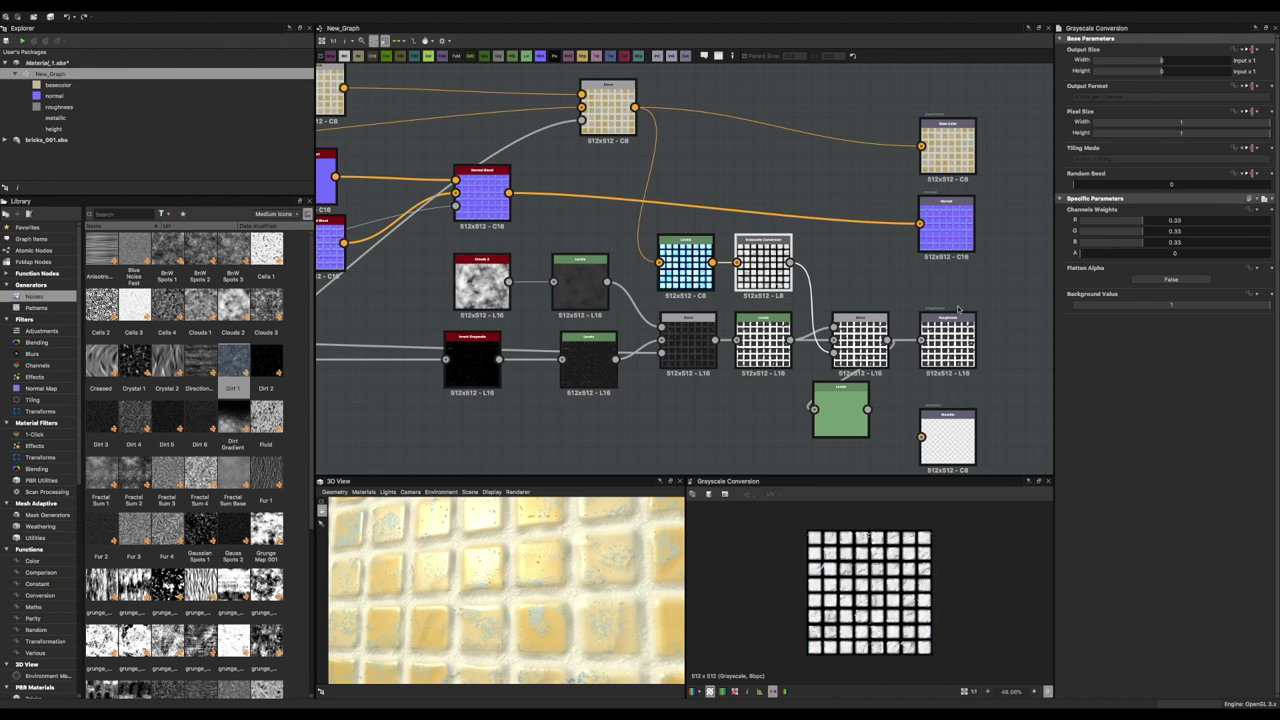
pyautogui.click(685, 255)
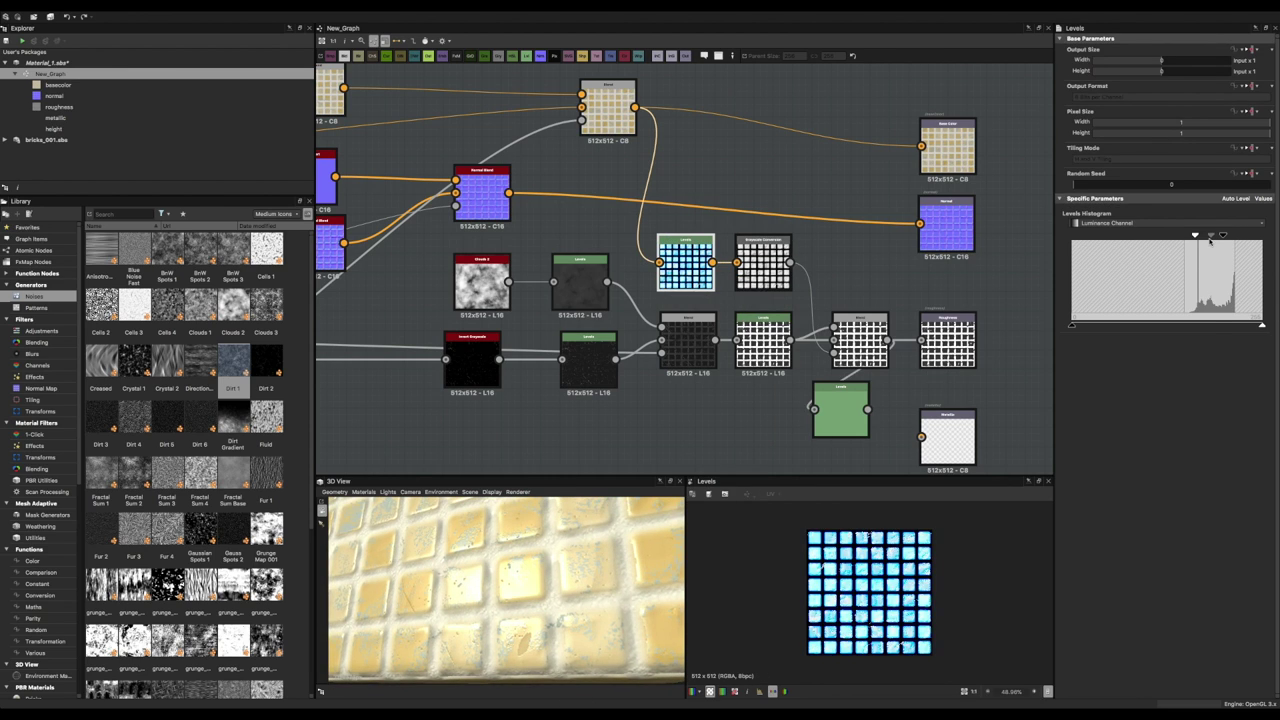
pyautogui.moveTo(1210, 238); pyautogui.dragTo(1197, 238)
pyautogui.press('Delete')
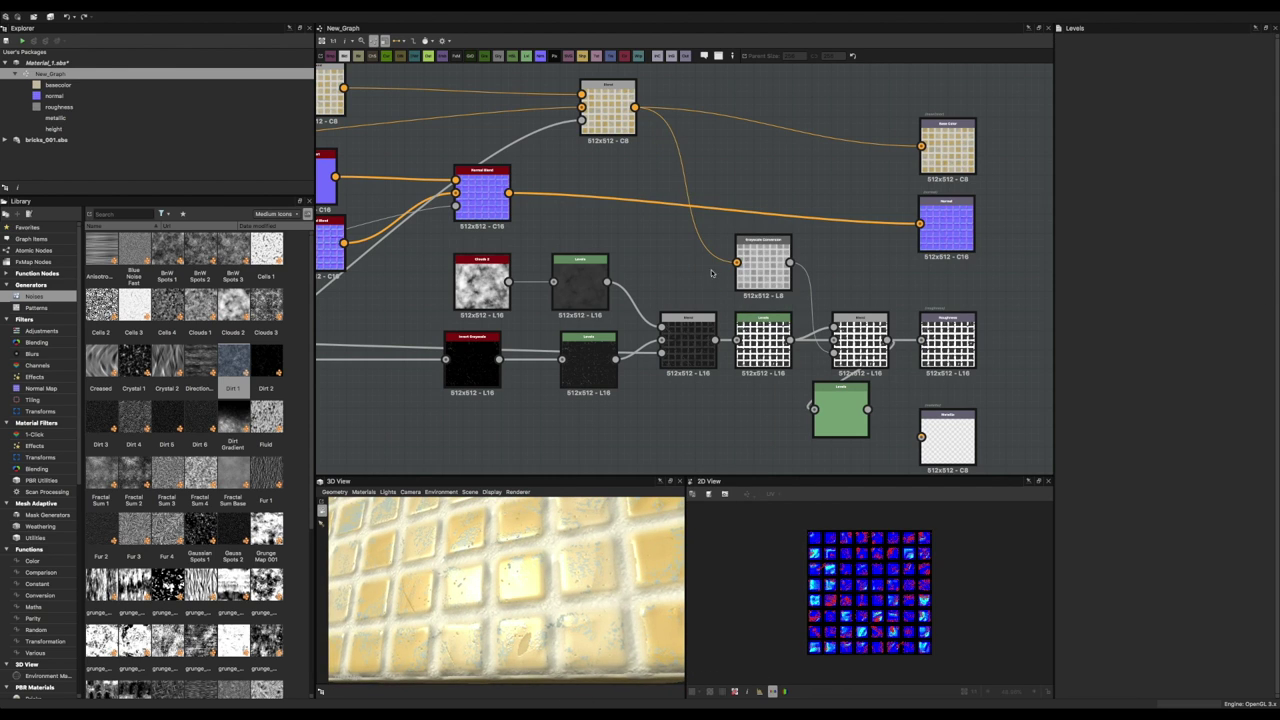
pyautogui.moveTo(763, 262)
pyautogui.mouseDown()
pyautogui.moveTo(695, 262)
pyautogui.moveTo(750, 288)
pyautogui.mouseUp()
# Retune the Levels after the conversion, raising contrast and lowering maximum white for the roughness mask.
pyautogui.click(787, 290)
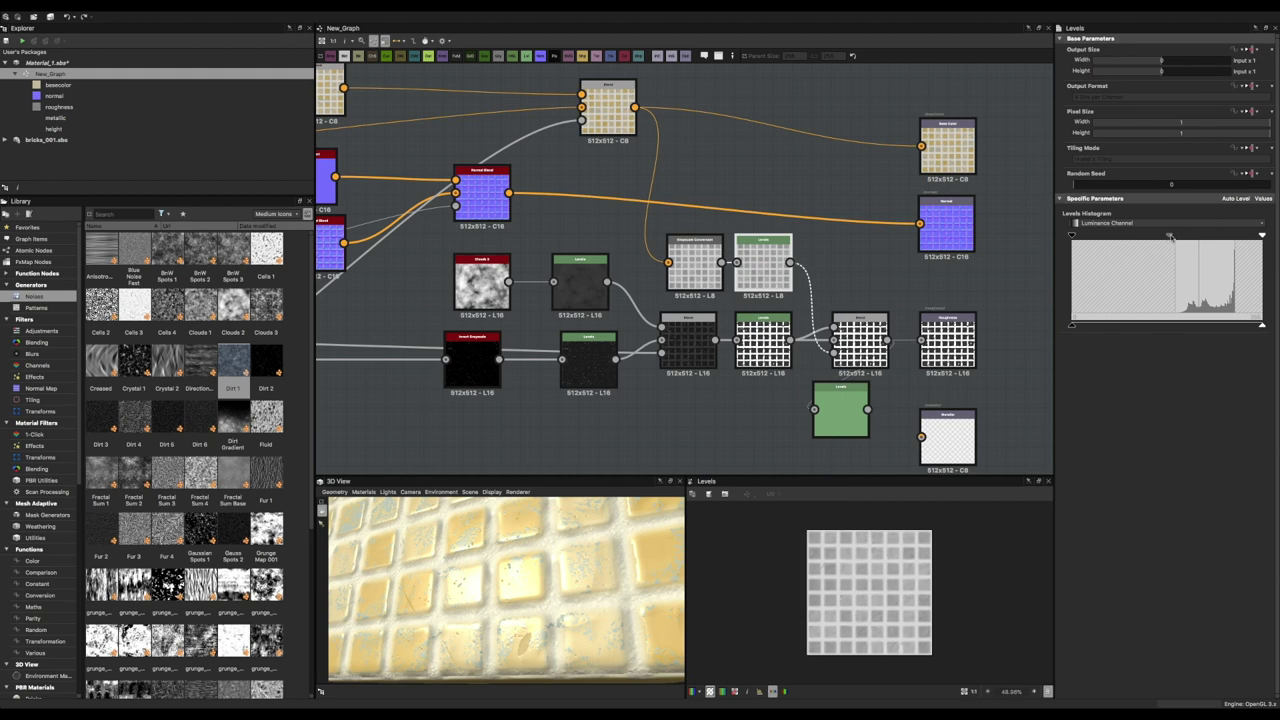
pyautogui.moveTo(1170, 236); pyautogui.dragTo(1182, 238)
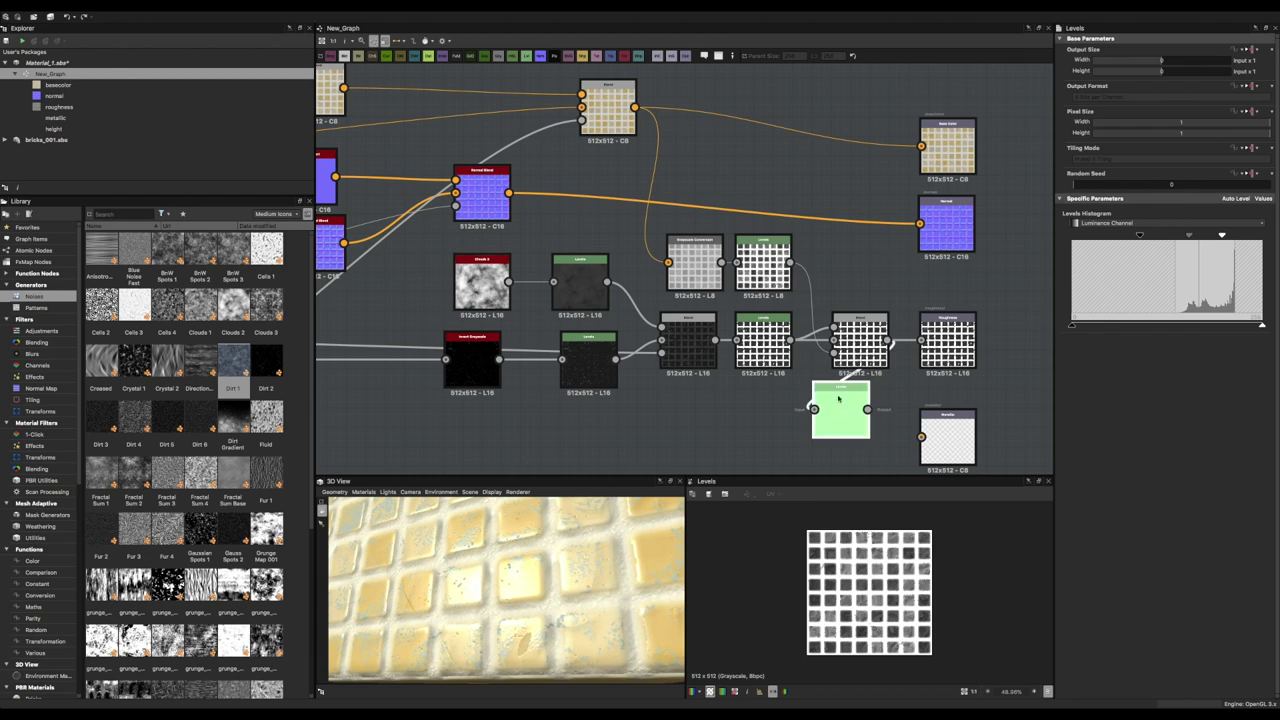
pyautogui.moveTo(491, 606); pyautogui.dragTo(503, 578)
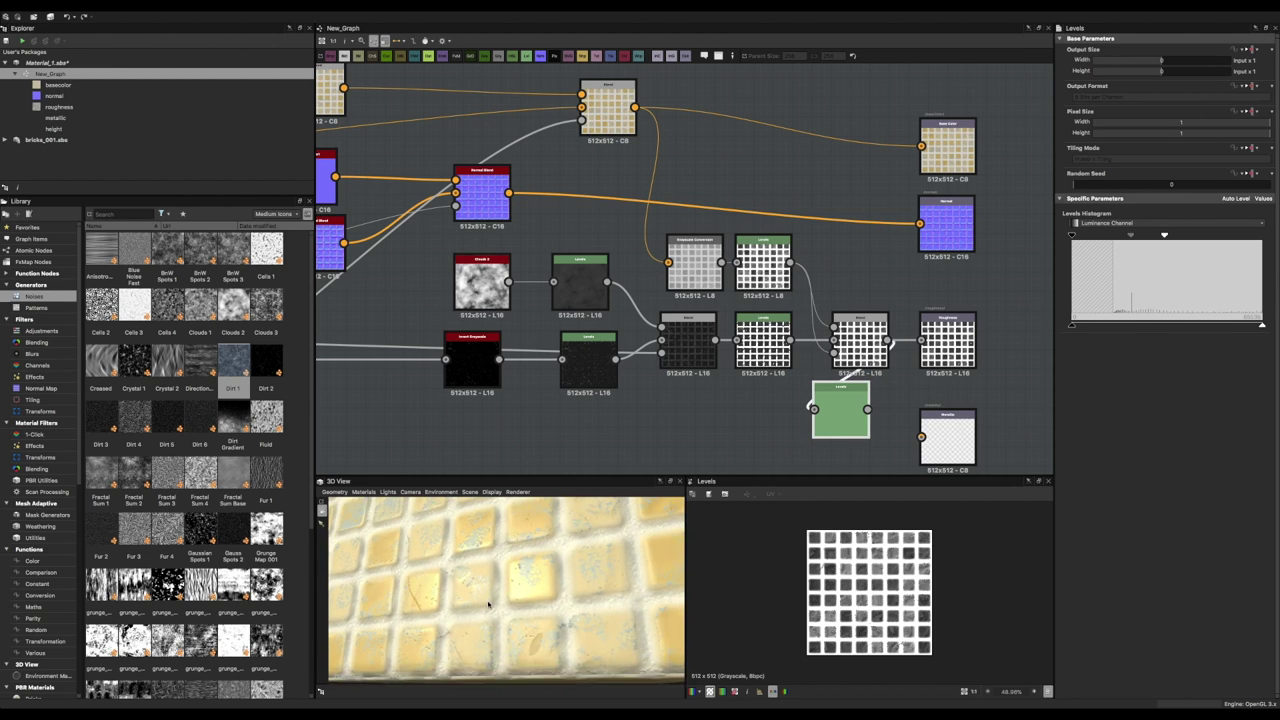
pyautogui.moveTo(1188, 236); pyautogui.dragTo(1190, 237)
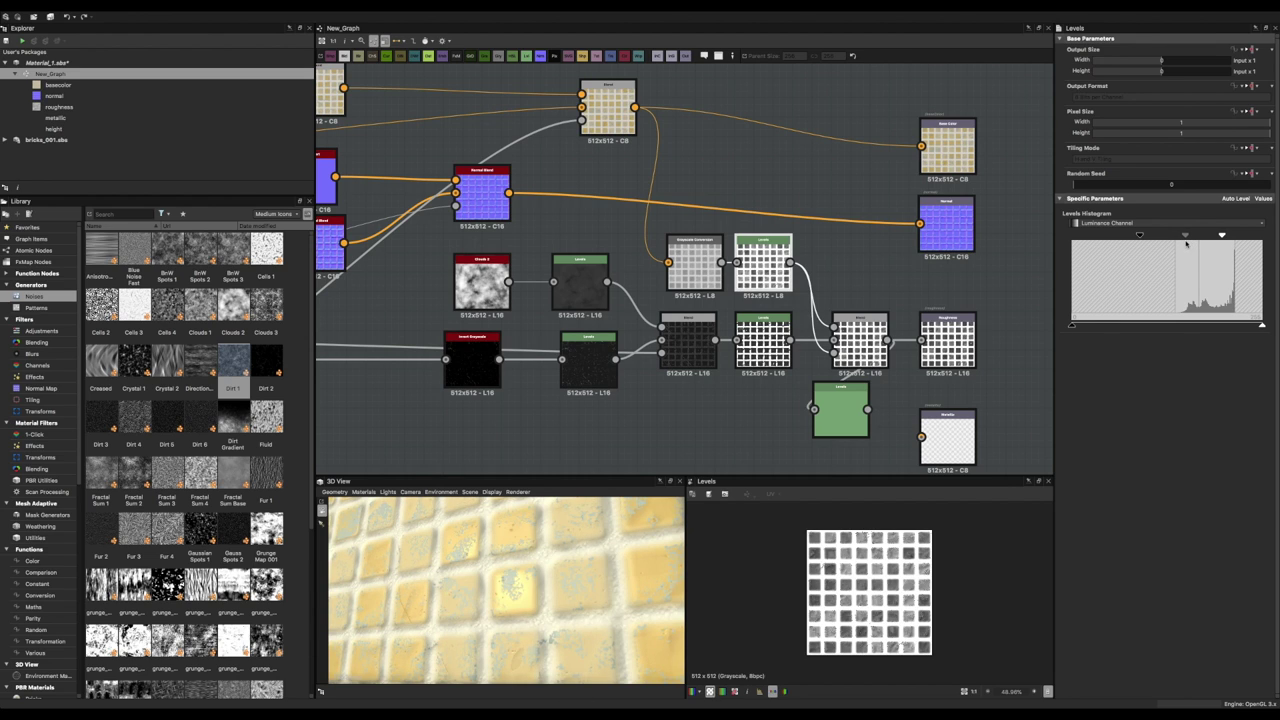
pyautogui.moveTo(1186, 243)
pyautogui.mouseDown()
pyautogui.moveTo(1230, 237)
pyautogui.moveTo(1178, 236)
pyautogui.mouseUp()
pyautogui.moveTo(1241, 327); pyautogui.dragTo(1235, 327)
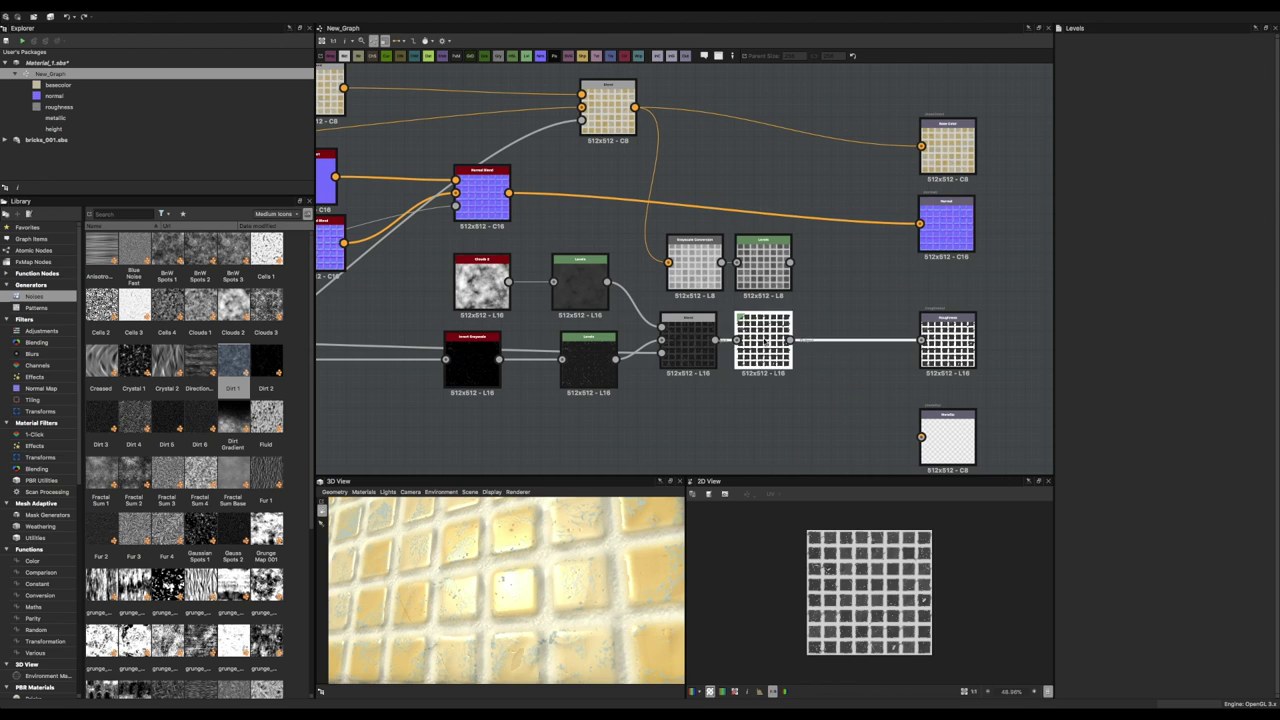
# Add a Levels node to the roughness chain via the 'Lev' node search.
pyautogui.press('space')
pyautogui.write('Lev')
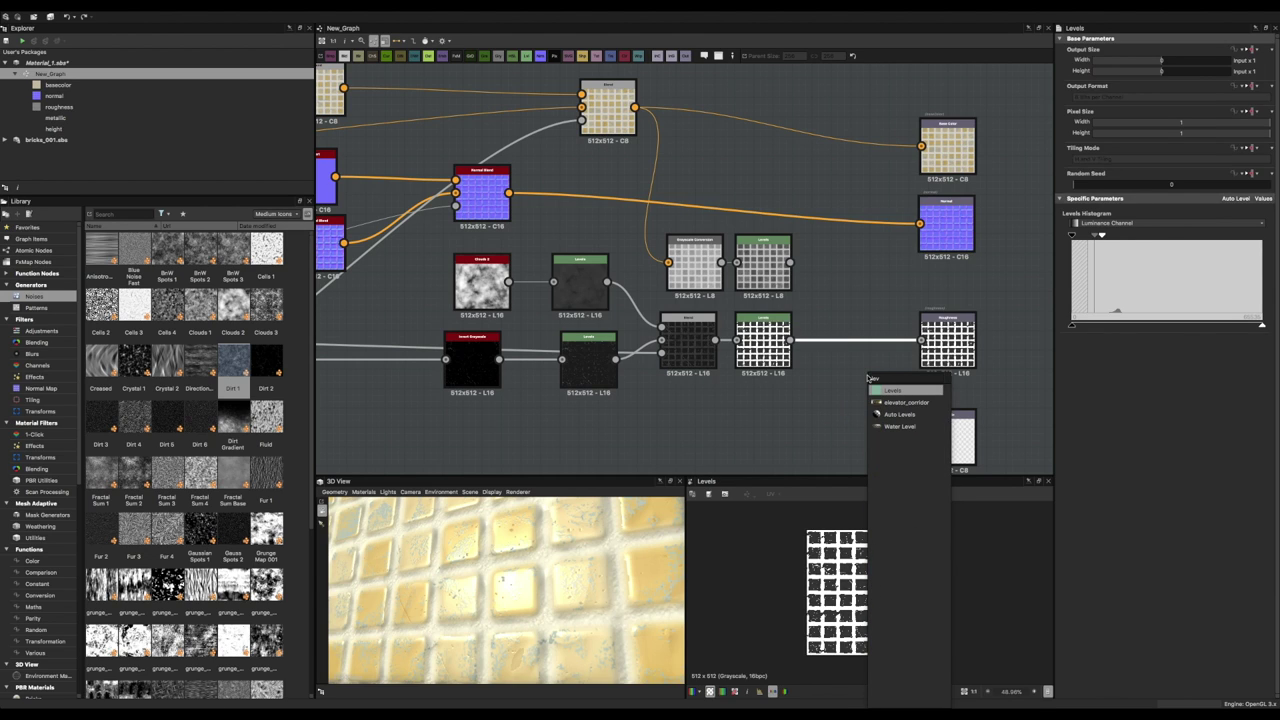
pyautogui.press('Return')
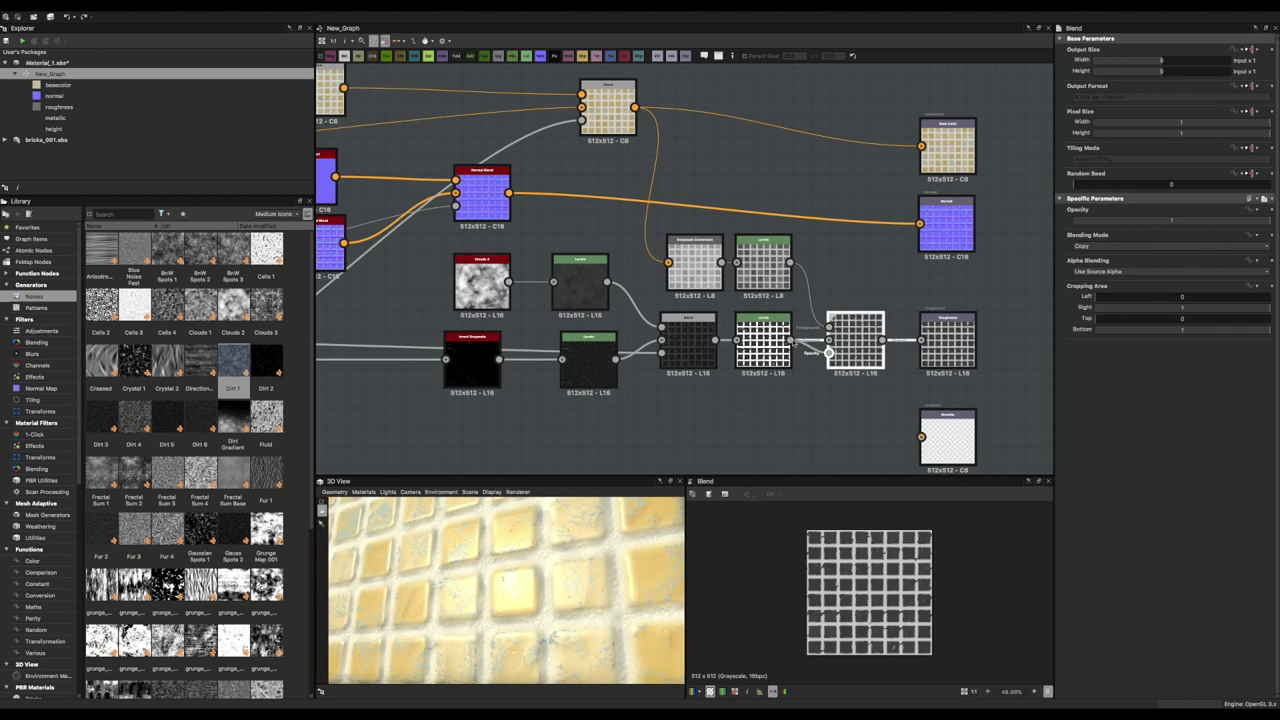
pyautogui.click(783, 278)
# Add contrast_luminosity_grayscale after the grout Levels with contrast 0.81 and luminosity 0.07.
pyautogui.moveTo(790, 262); pyautogui.dragTo(806, 286)
pyautogui.write('col')
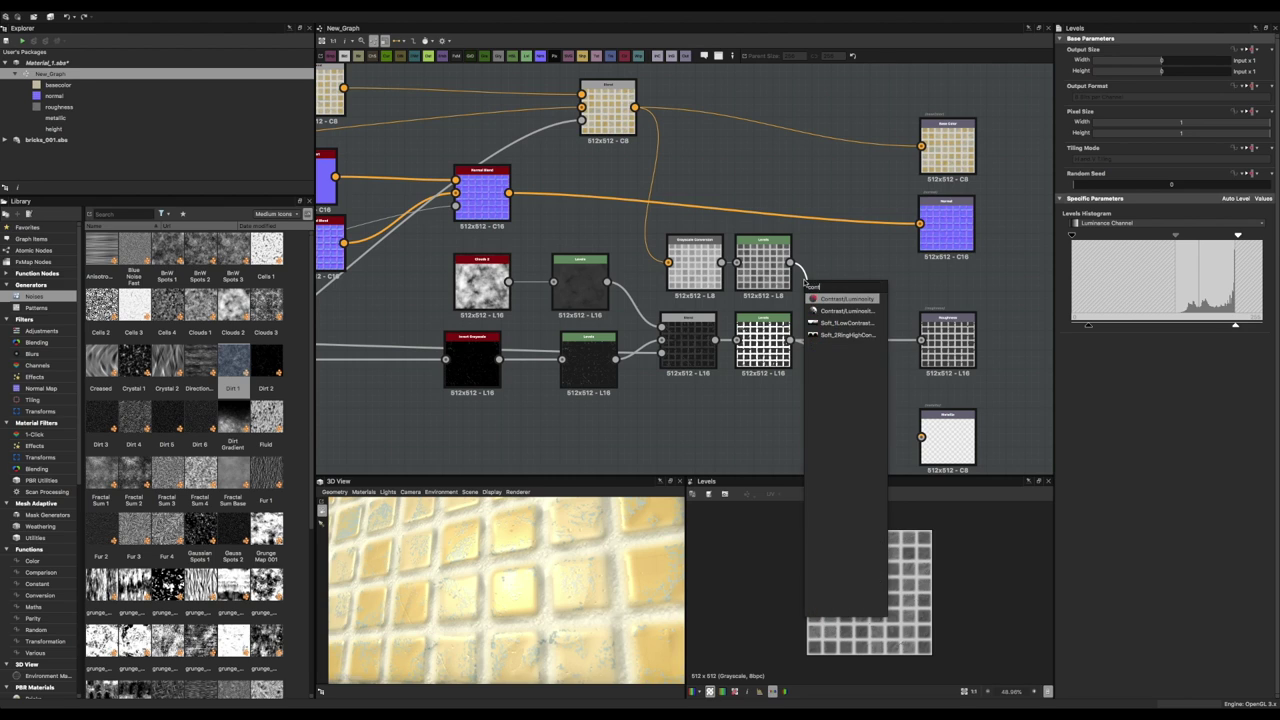
pyautogui.press('Return')
pyautogui.moveTo(1142, 232)
pyautogui.mouseDown()
pyautogui.moveTo(1233, 231)
pyautogui.moveTo(1184, 258)
pyautogui.moveTo(1260, 232)
pyautogui.mouseUp()
pyautogui.moveTo(1190, 257)
pyautogui.mouseDown()
pyautogui.moveTo(1121, 256)
pyautogui.moveTo(1176, 256)
pyautogui.mouseUp()
pyautogui.moveTo(500, 590)
pyautogui.mouseDown()
pyautogui.moveTo(568, 649)
pyautogui.moveTo(580, 680)
pyautogui.mouseUp()
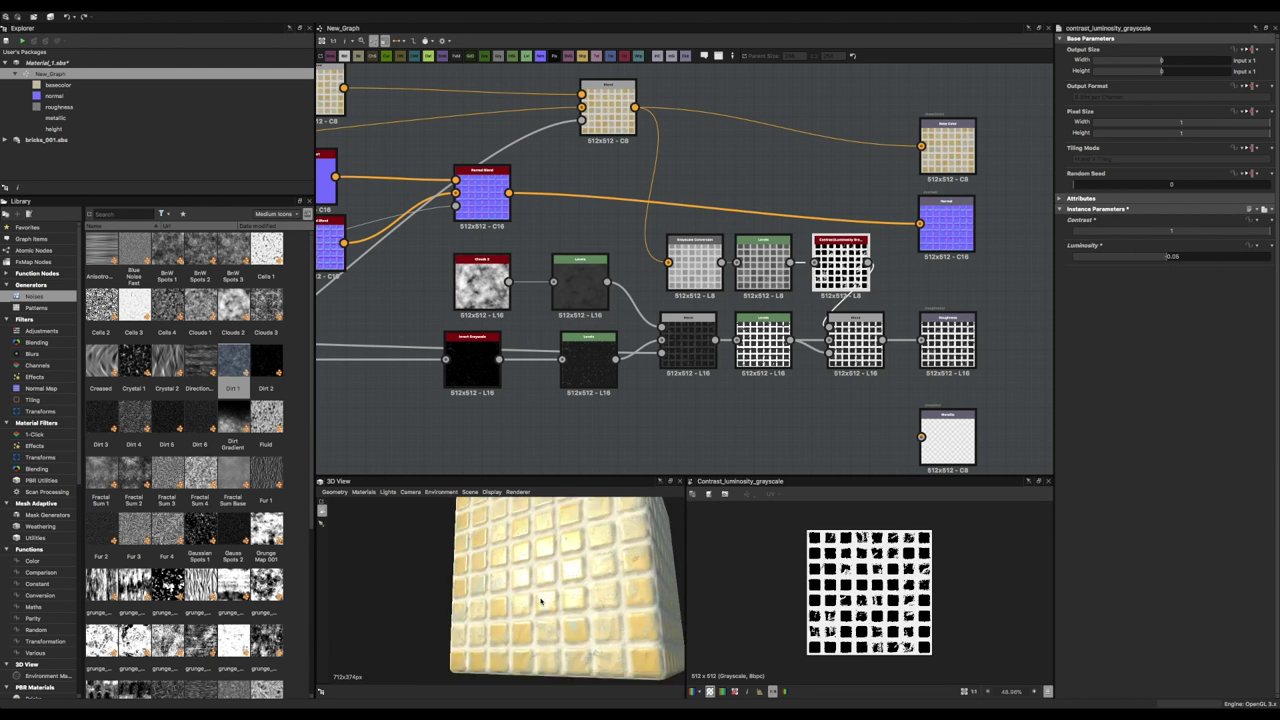
pyautogui.moveTo(1176, 256)
pyautogui.mouseDown()
pyautogui.moveTo(1208, 259)
pyautogui.moveTo(1165, 268)
pyautogui.moveTo(1176, 257)
pyautogui.mouseUp()
pyautogui.moveTo(1250, 231); pyautogui.dragTo(1252, 243)
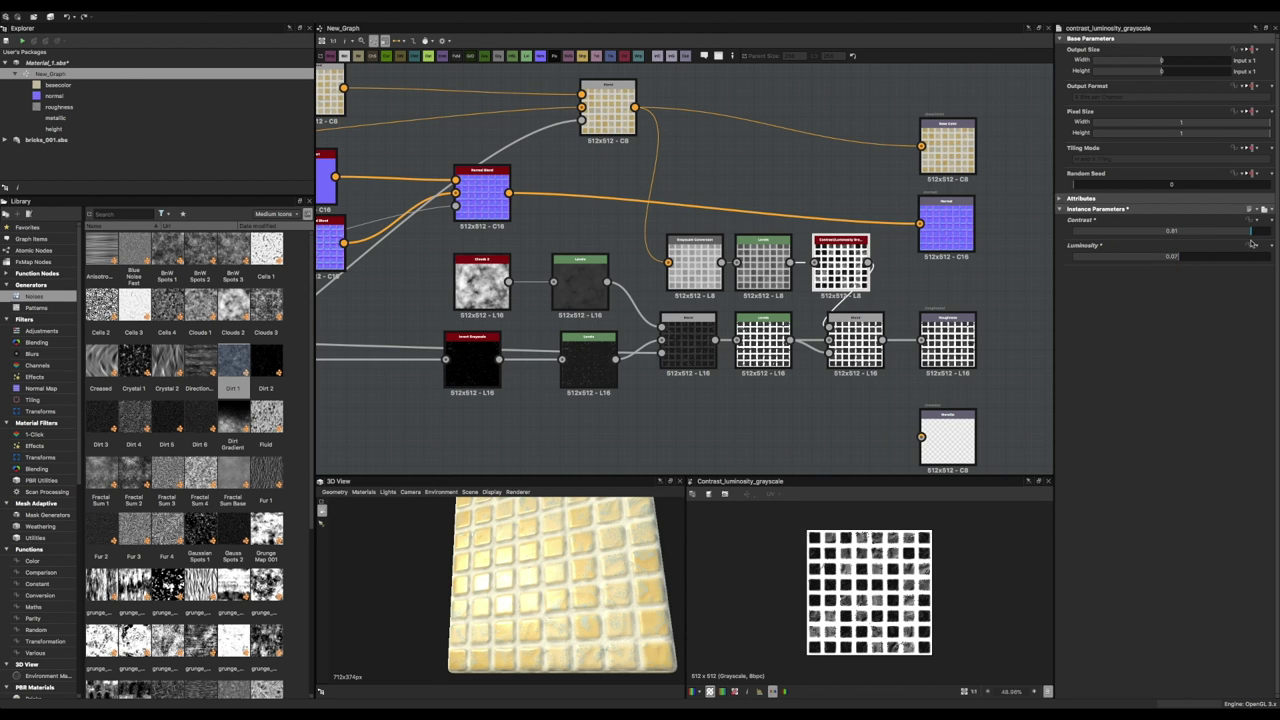
pyautogui.scroll(-3, 980, 385)
pyautogui.click(789, 328)
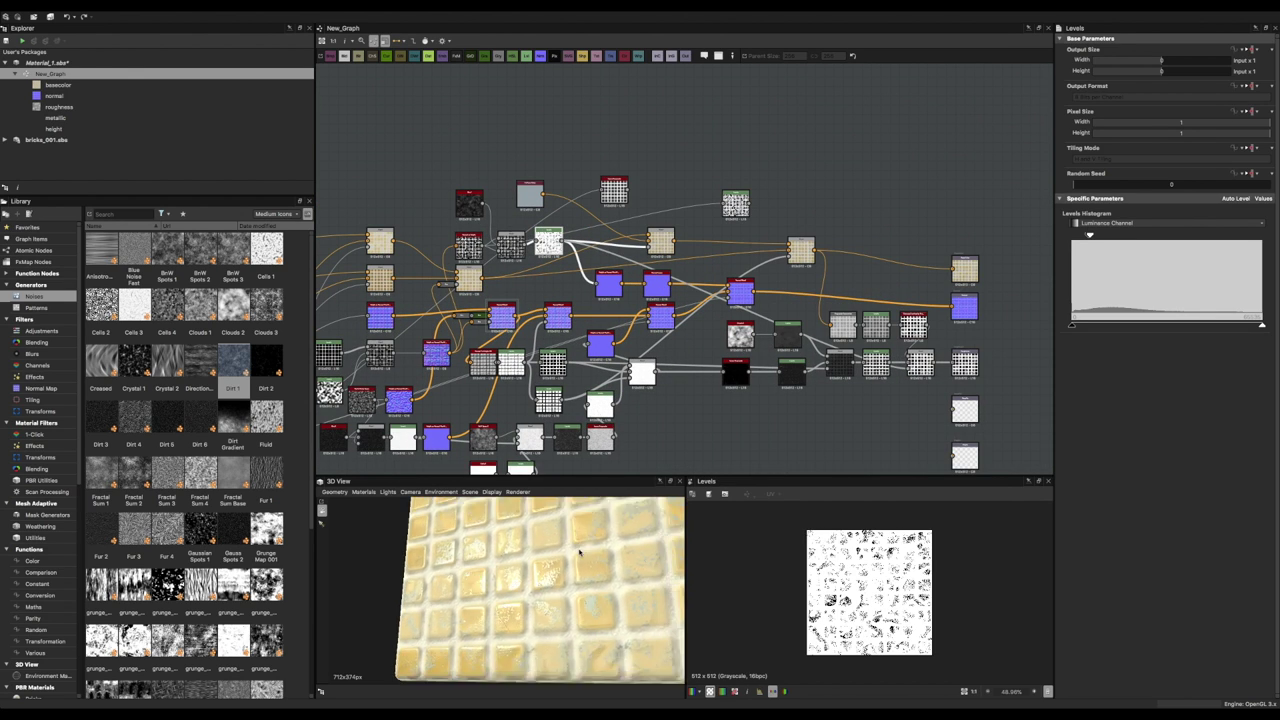
# Check the normal_to_height, dirt noise and Blend outputs, then select the roughness Blend.
pyautogui.scroll(5, 566, 551)
pyautogui.moveTo(566, 551); pyautogui.dragTo(574, 594)
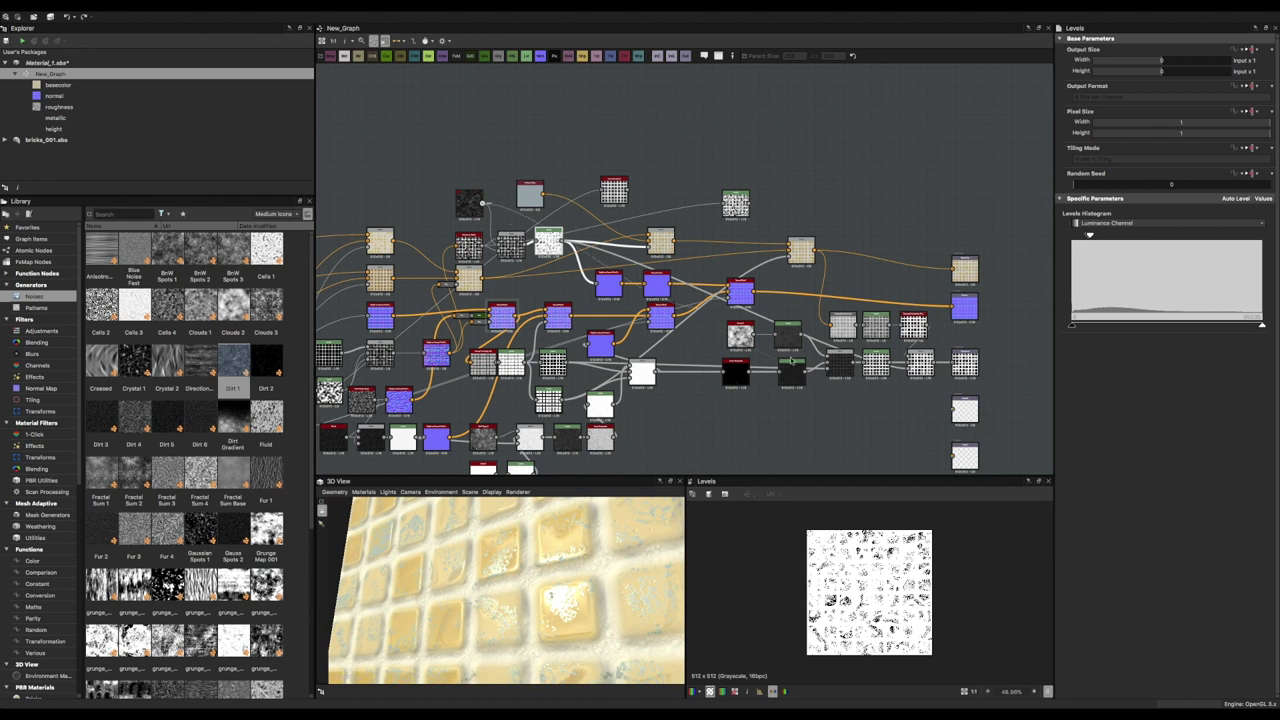
pyautogui.moveTo(553, 518)
pyautogui.mouseDown()
pyautogui.moveTo(540, 580)
pyautogui.moveTo(509, 623)
pyautogui.moveTo(520, 600)
pyautogui.moveTo(509, 623)
pyautogui.moveTo(565, 655)
pyautogui.mouseUp()
pyautogui.click(469, 244)
pyautogui.click(548, 243)
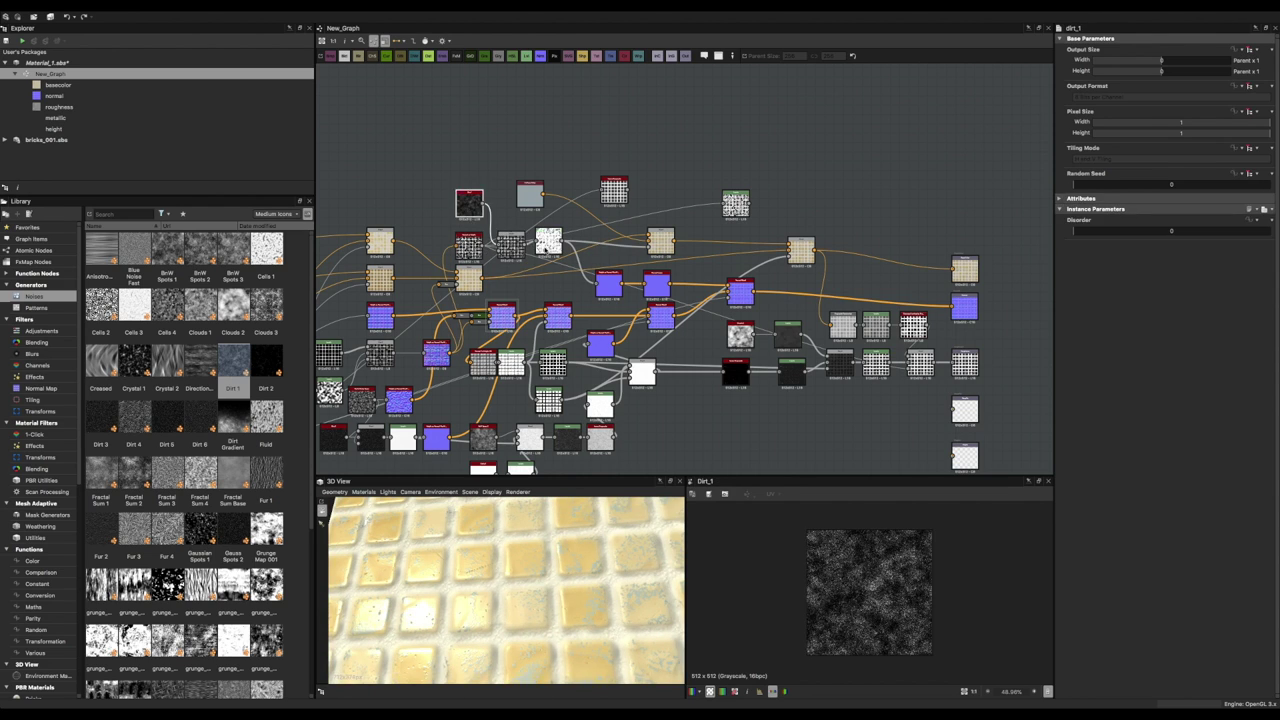
pyautogui.click(660, 241)
pyautogui.click(913, 366)
pyautogui.moveTo(580, 600)
pyautogui.mouseDown()
pyautogui.moveTo(623, 586)
pyautogui.moveTo(615, 600)
pyautogui.moveTo(574, 580)
pyautogui.moveTo(603, 611)
pyautogui.moveTo(586, 560)
pyautogui.moveTo(590, 570)
pyautogui.mouseUp()
pyautogui.click(548, 243)
pyautogui.scroll(3, 960, 375)
pyautogui.click(870, 356)
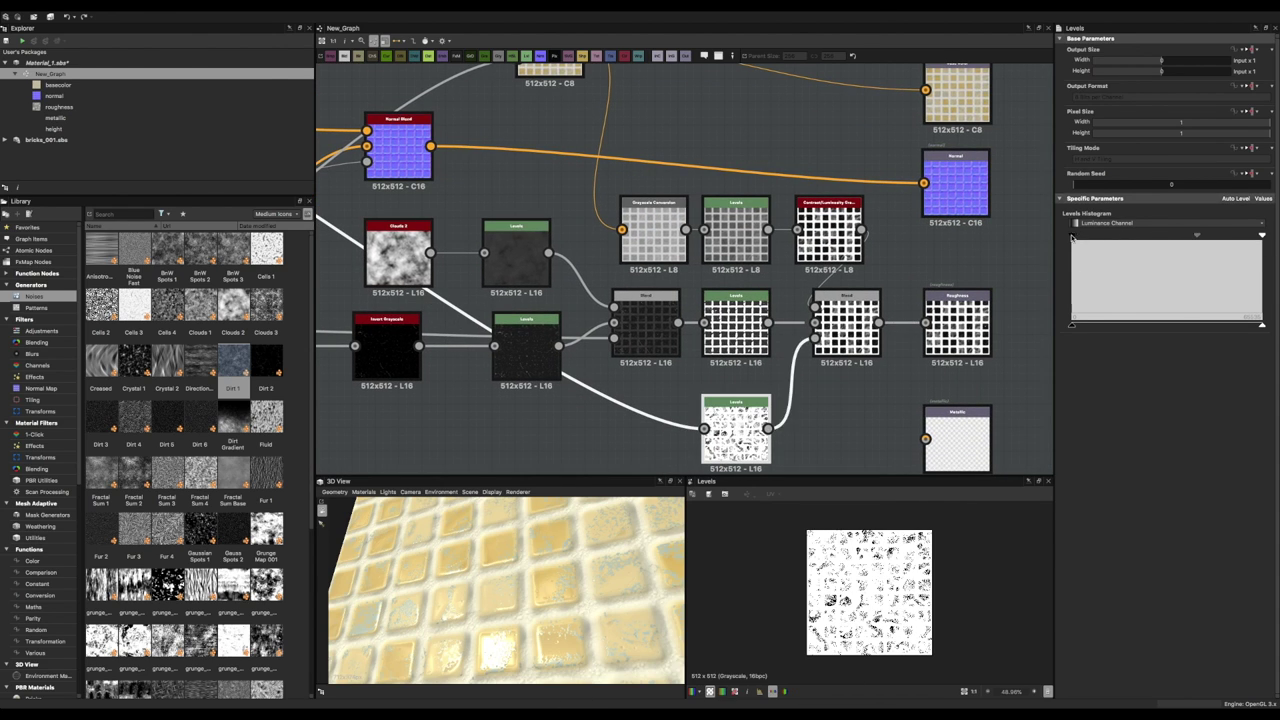
# Insert an Invert Grayscale node before the dirt Levels and toggle the inversion to compare.
pyautogui.rightClick(645, 392)
pyautogui.click(662, 405)
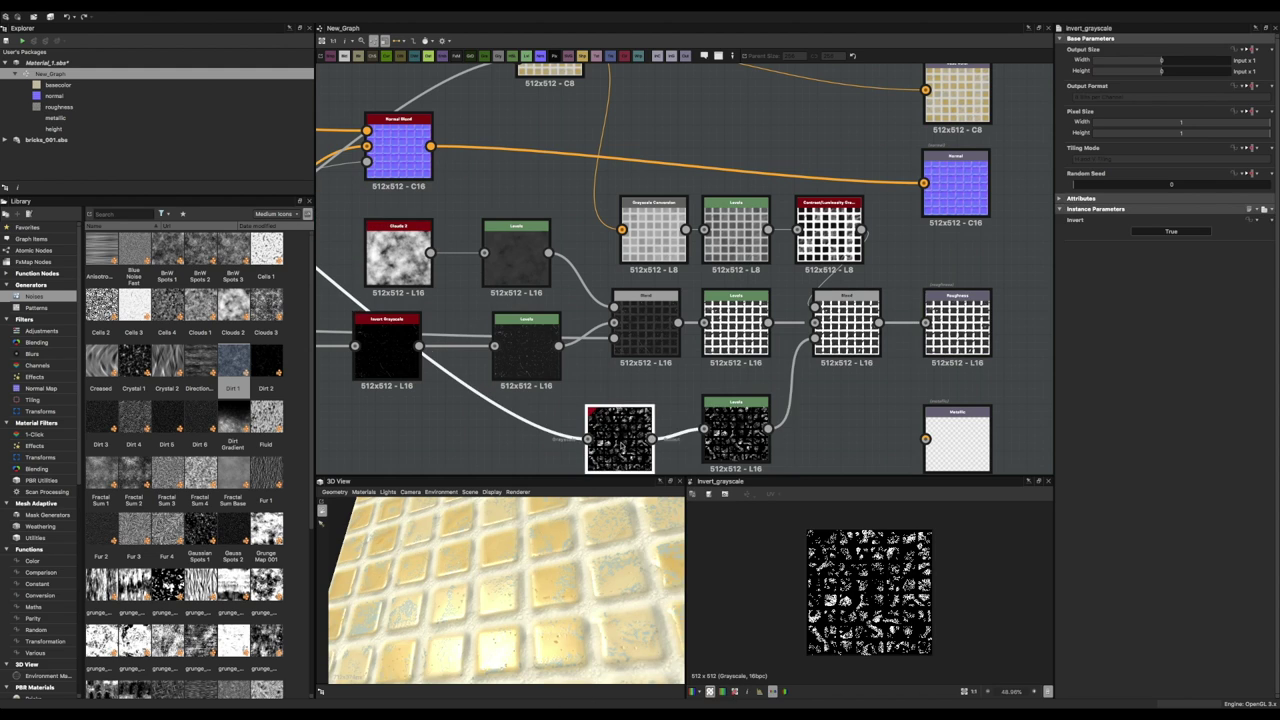
pyautogui.moveTo(638, 540); pyautogui.dragTo(563, 586)
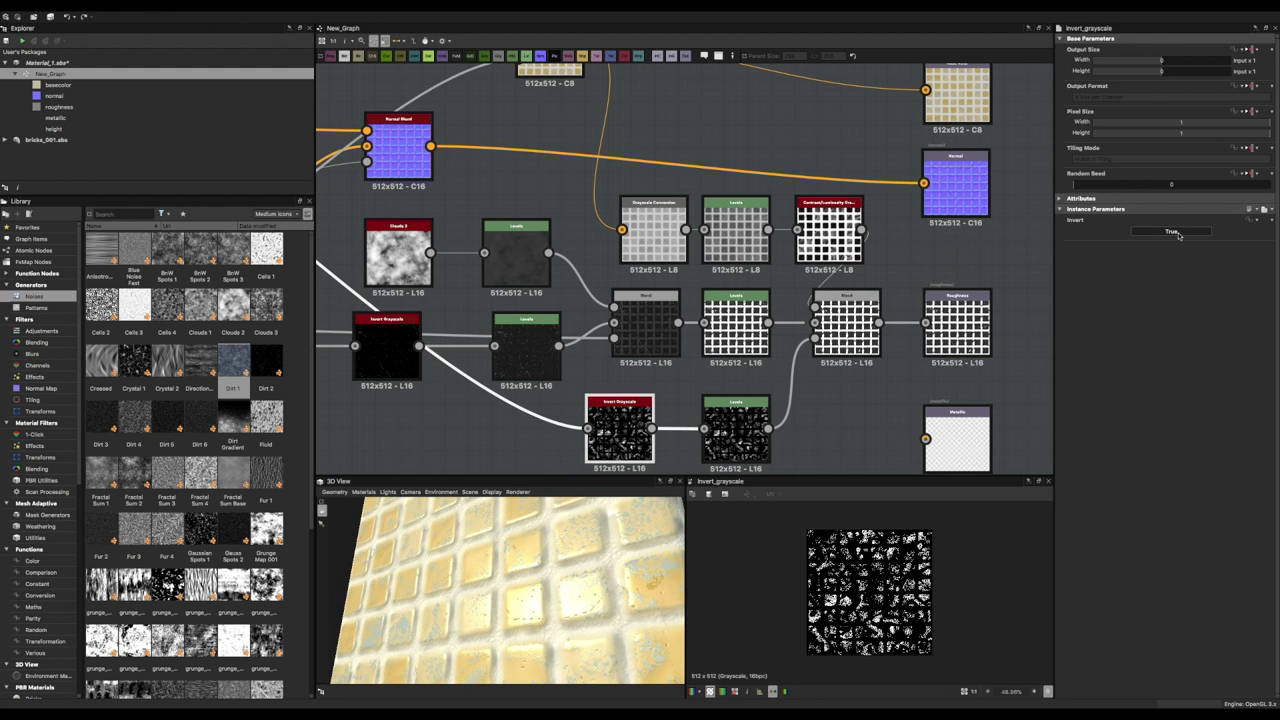
pyautogui.click(1171, 231)
# Route the inverted dirt mask into the roughness Blend for dark grime speckles.
pyautogui.click(737, 437)
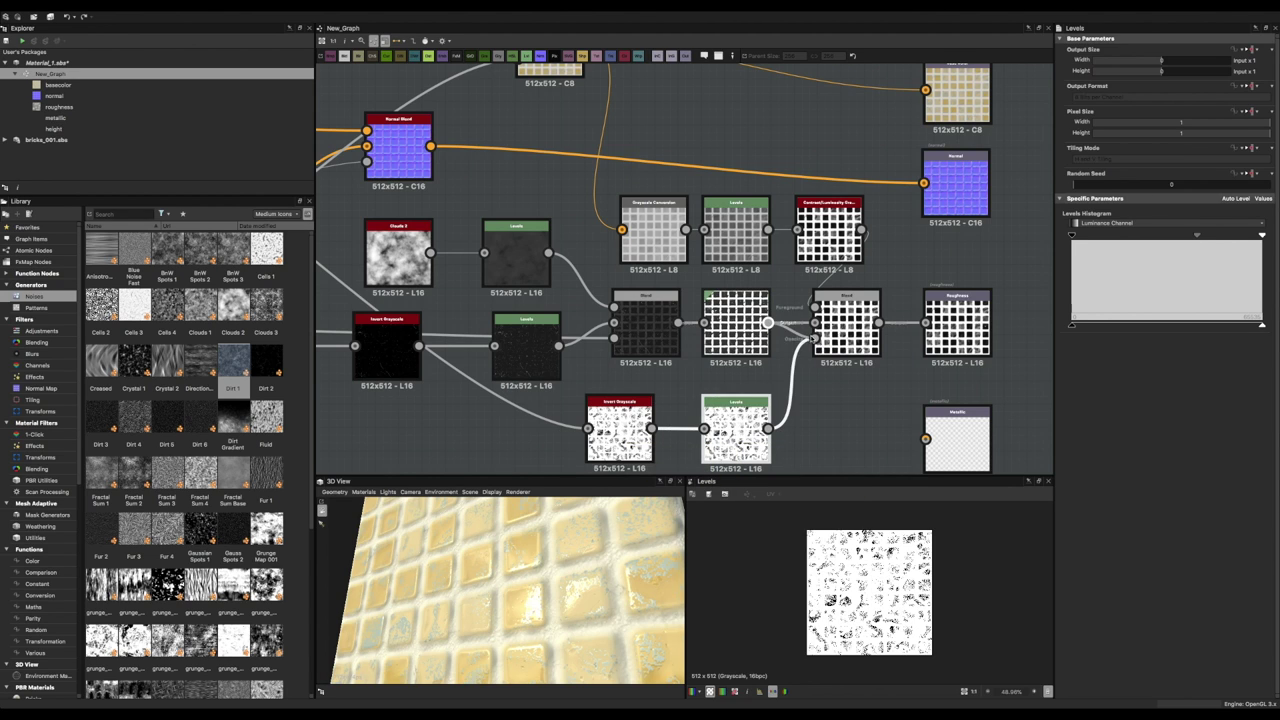
pyautogui.moveTo(768, 322); pyautogui.dragTo(775, 430)
pyautogui.moveTo(490, 600)
pyautogui.mouseDown()
pyautogui.moveTo(457, 621)
pyautogui.moveTo(520, 604)
pyautogui.moveTo(514, 589)
pyautogui.moveTo(543, 594)
pyautogui.mouseUp()
pyautogui.click(620, 430)
pyautogui.moveTo(575, 610)
pyautogui.mouseDown()
pyautogui.moveTo(586, 629)
pyautogui.moveTo(563, 606)
pyautogui.moveTo(586, 600)
pyautogui.moveTo(553, 617)
pyautogui.moveTo(530, 590)
pyautogui.mouseUp()
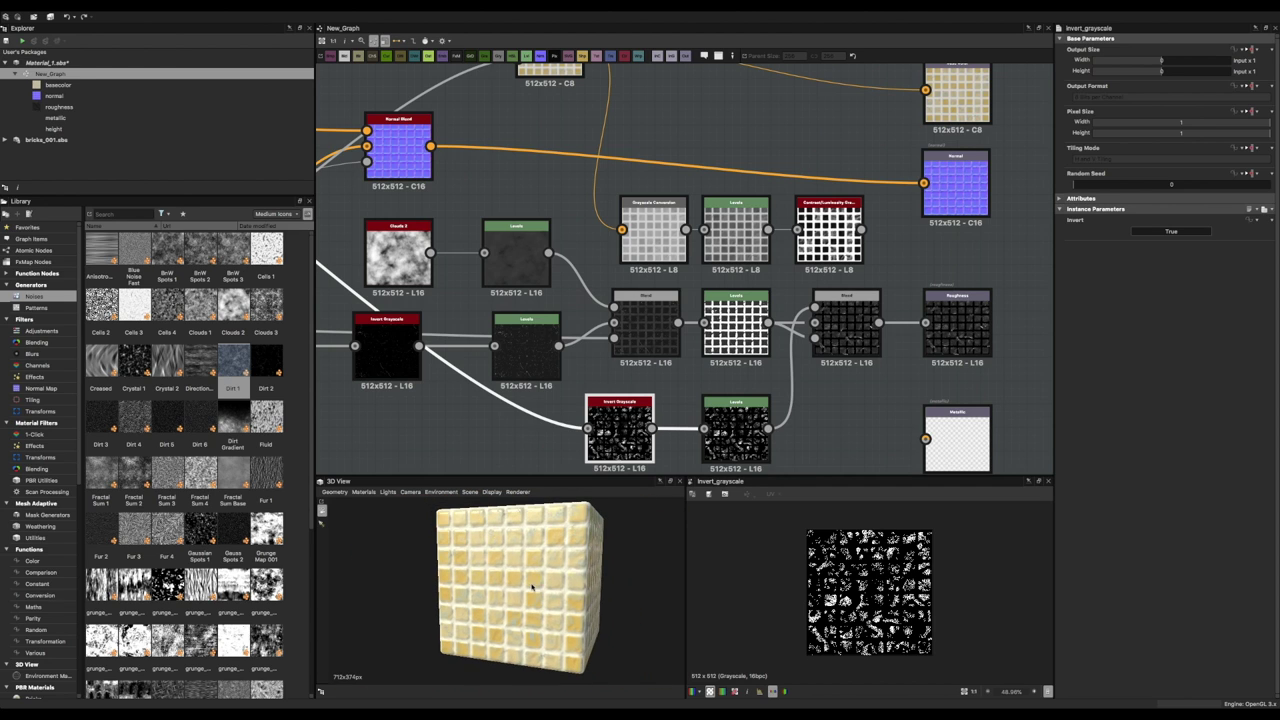
# Pan to the base colour nodes and preview the base colour Blend output.
pyautogui.moveTo(550, 60); pyautogui.dragTo(457, 160, button='middle')
pyautogui.doubleClick(457, 150)
pyautogui.moveTo(330, 251); pyautogui.dragTo(512, 268, button='middle')
pyautogui.scroll(-5, 513, 270)
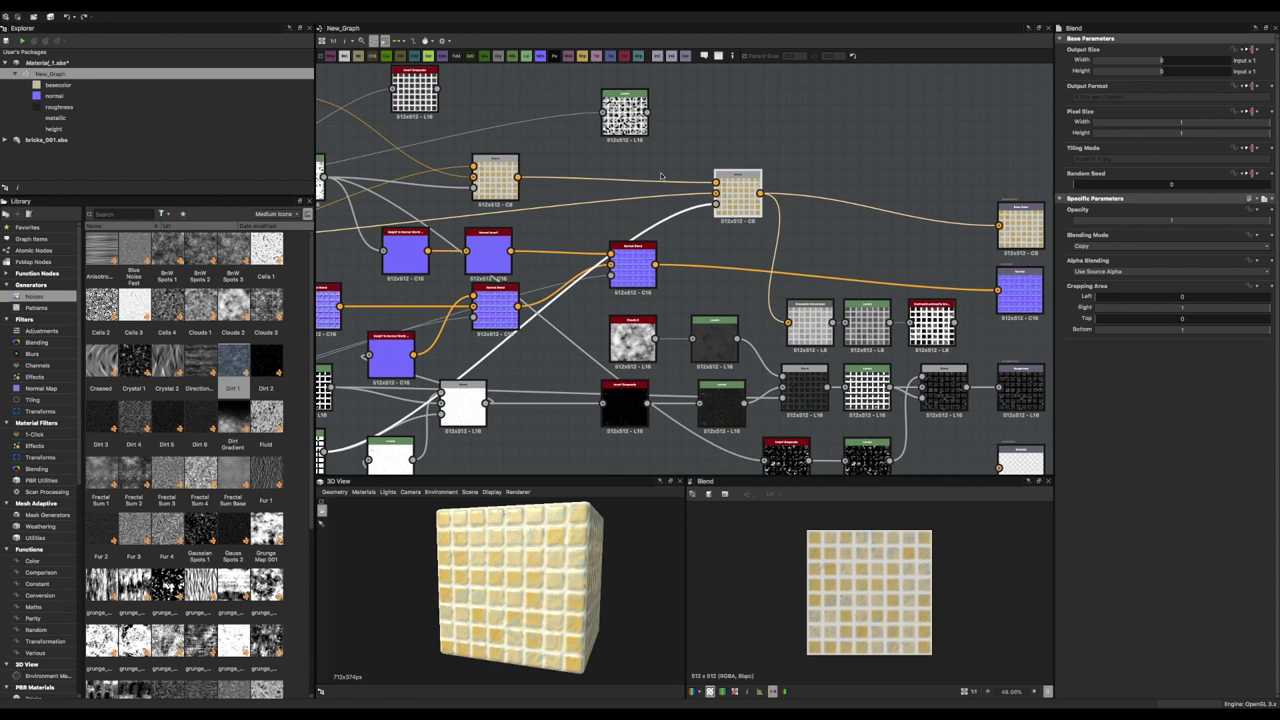
pyautogui.doubleClick(491, 126)
pyautogui.scroll(1, 493, 122)
# Sweep the Uniform Color Output Color through green and other hues.
pyautogui.moveTo(516, 113); pyautogui.dragTo(535, 113)
pyautogui.doubleClick(535, 113)
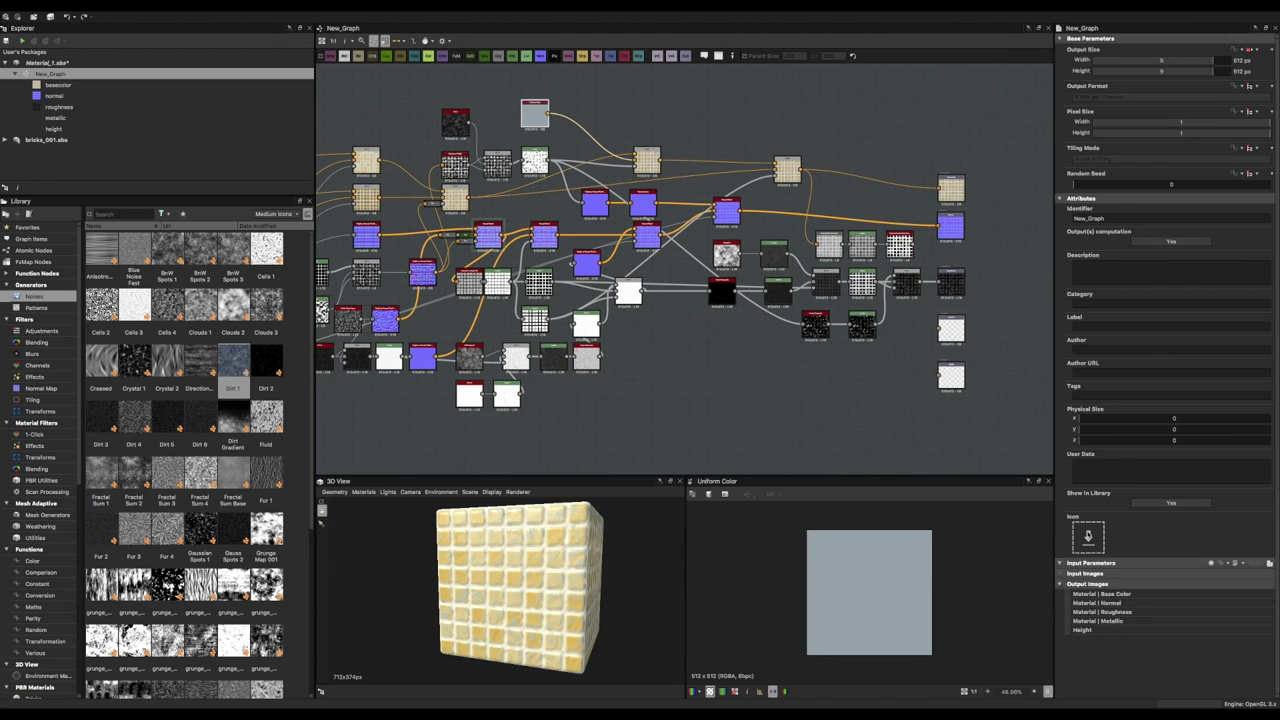
pyautogui.click(1087, 235)
pyautogui.click(1155, 250)
pyautogui.scroll(3, 555, 560)
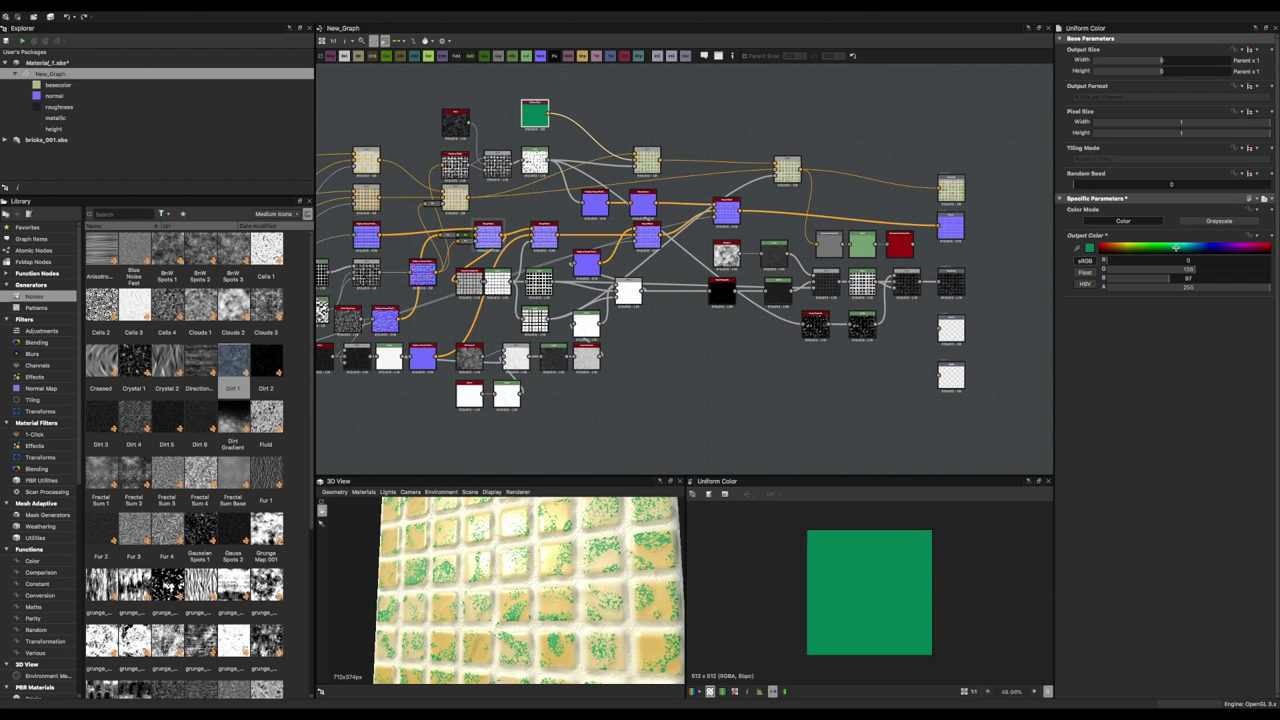
pyautogui.moveTo(1155, 250)
pyautogui.mouseDown()
pyautogui.moveTo(1250, 280)
pyautogui.moveTo(1127, 248)
pyautogui.mouseUp()
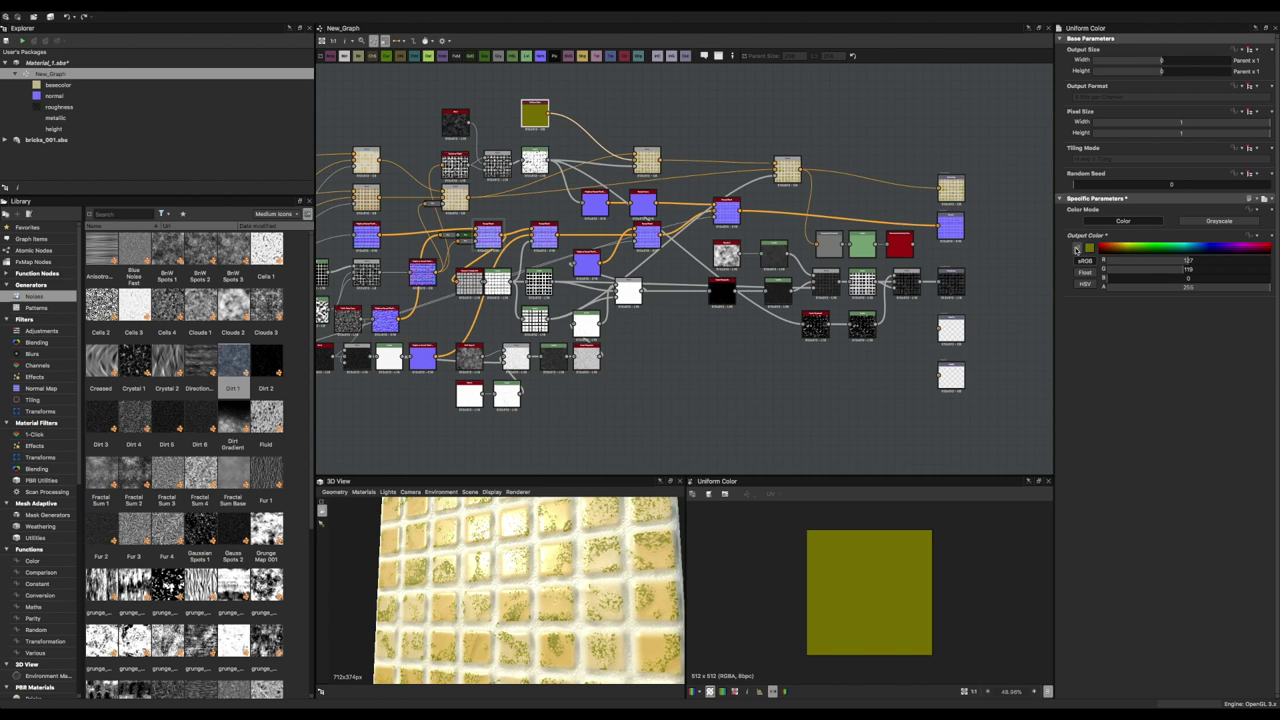
# Settle the colour on light grey, RGB 176, 177, 174, in the Color Editor.
pyautogui.click(1089, 247)
pyautogui.click(146, 167)
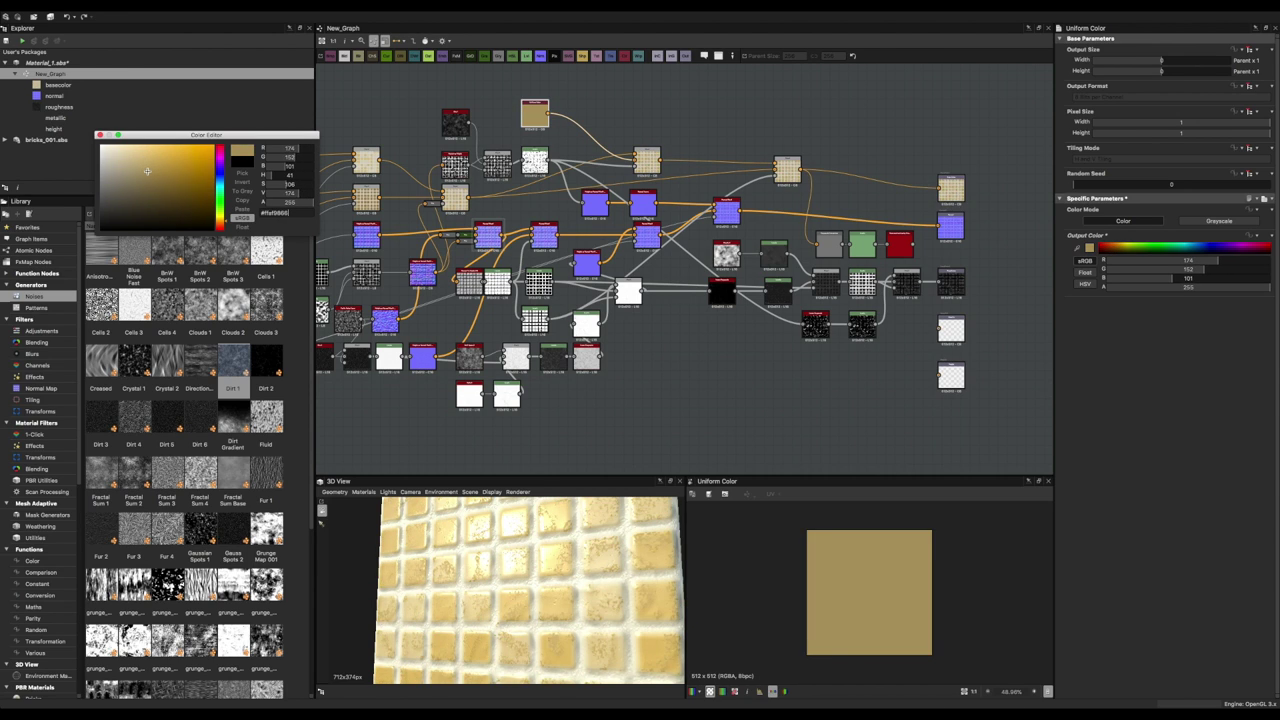
pyautogui.moveTo(149, 167); pyautogui.dragTo(103, 171)
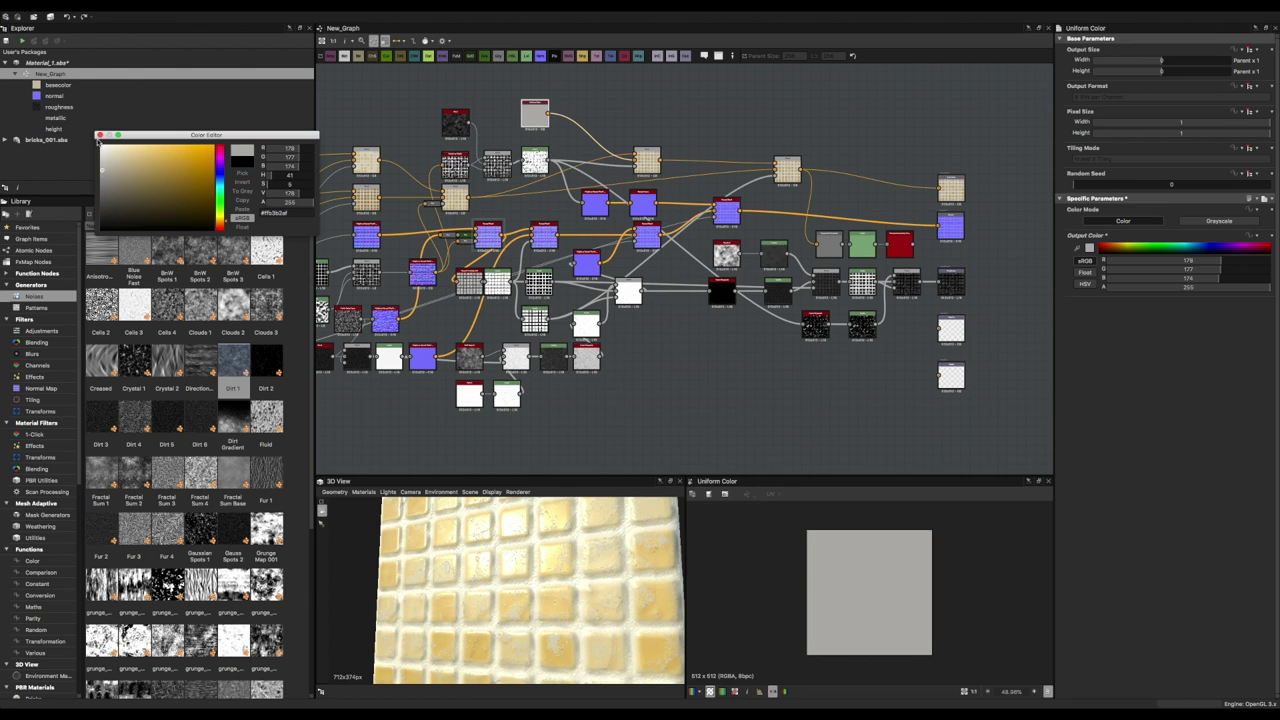
pyautogui.moveTo(520, 560)
pyautogui.mouseDown()
pyautogui.moveTo(575, 545)
pyautogui.moveTo(560, 560)
pyautogui.mouseUp()
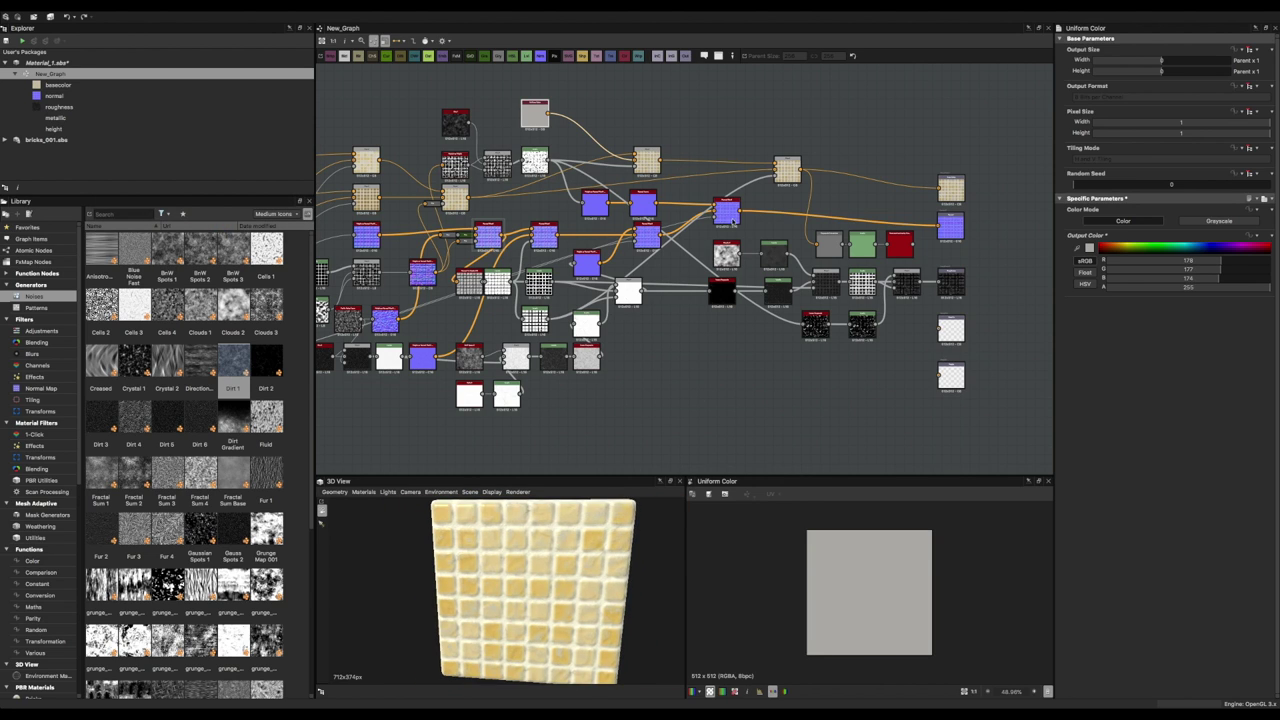
pyautogui.scroll(4, 697, 208)
pyautogui.click(697, 208)
pyautogui.doubleClick(697, 208)
pyautogui.click(1150, 245)
pyautogui.click(1102, 266)
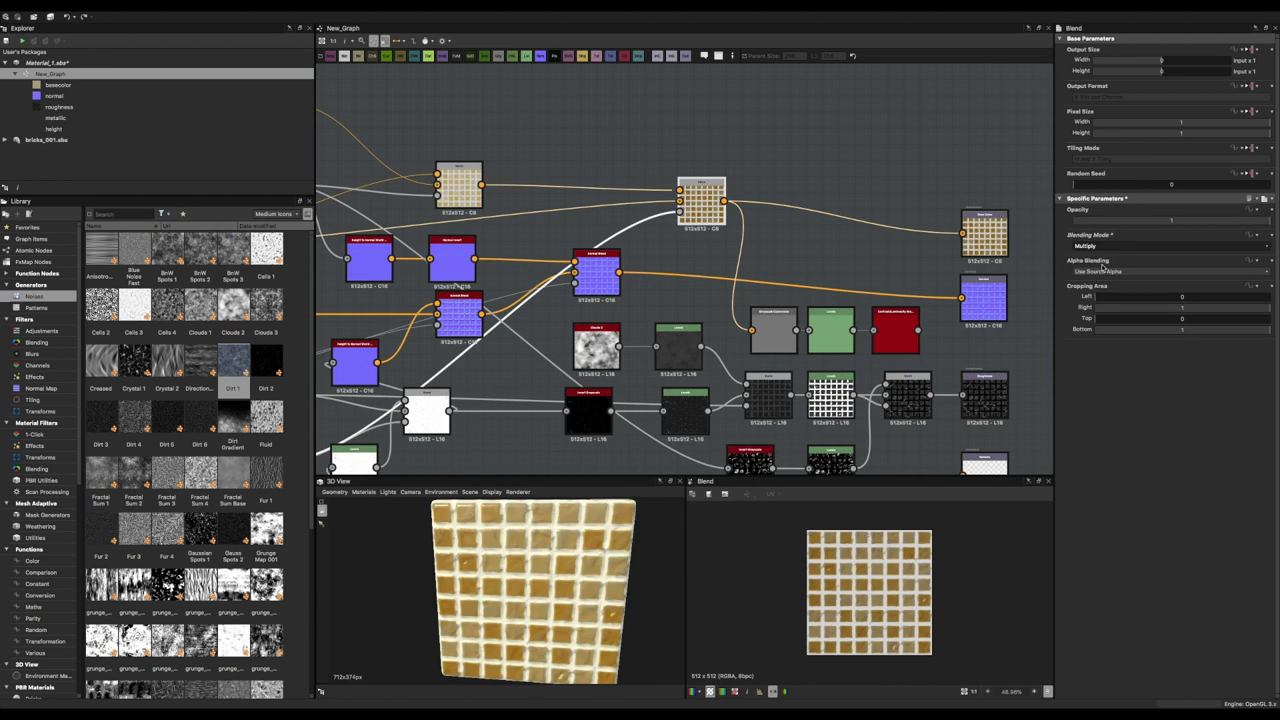
pyautogui.moveTo(500, 590)
pyautogui.mouseDown()
pyautogui.moveTo(470, 580)
pyautogui.moveTo(540, 600)
pyautogui.moveTo(525, 612)
pyautogui.mouseUp()
pyautogui.scroll(5, 490, 590)
pyautogui.scroll(-5, 489, 590)
pyautogui.scroll(5, 520, 600)
pyautogui.scroll(-3, 510, 590)
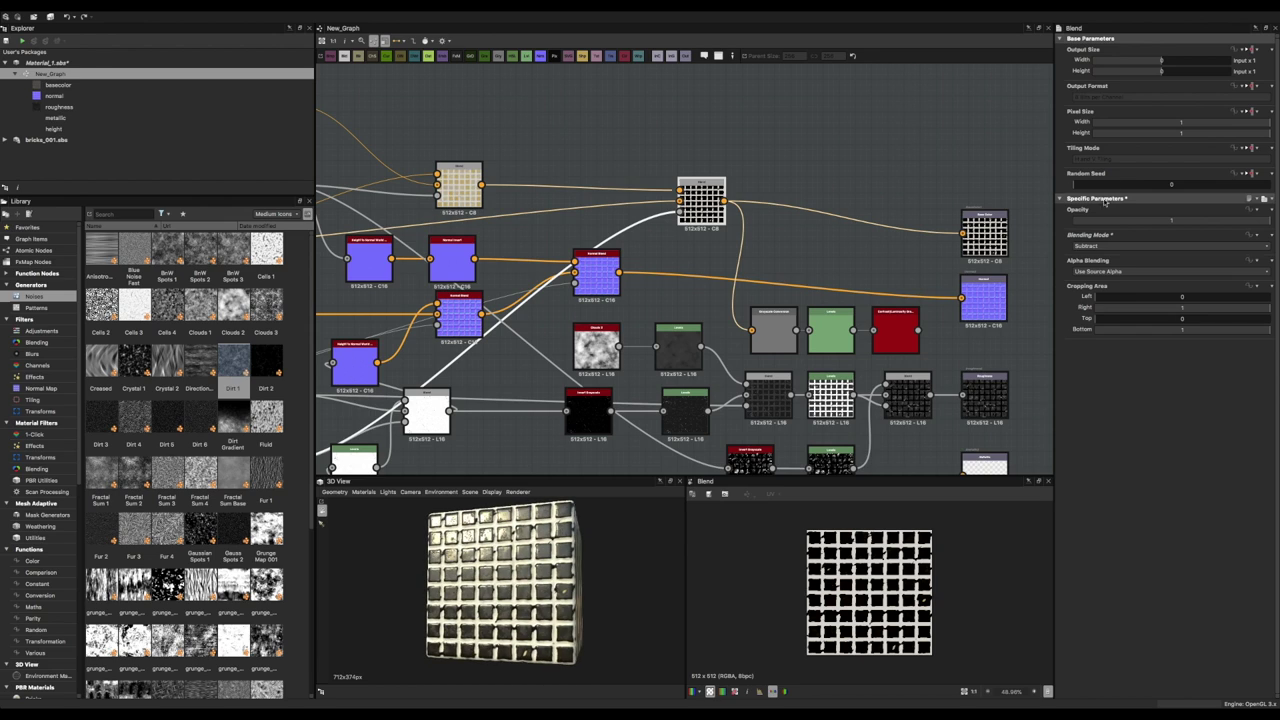
pyautogui.click(1085, 279)
pyautogui.click(1098, 246)
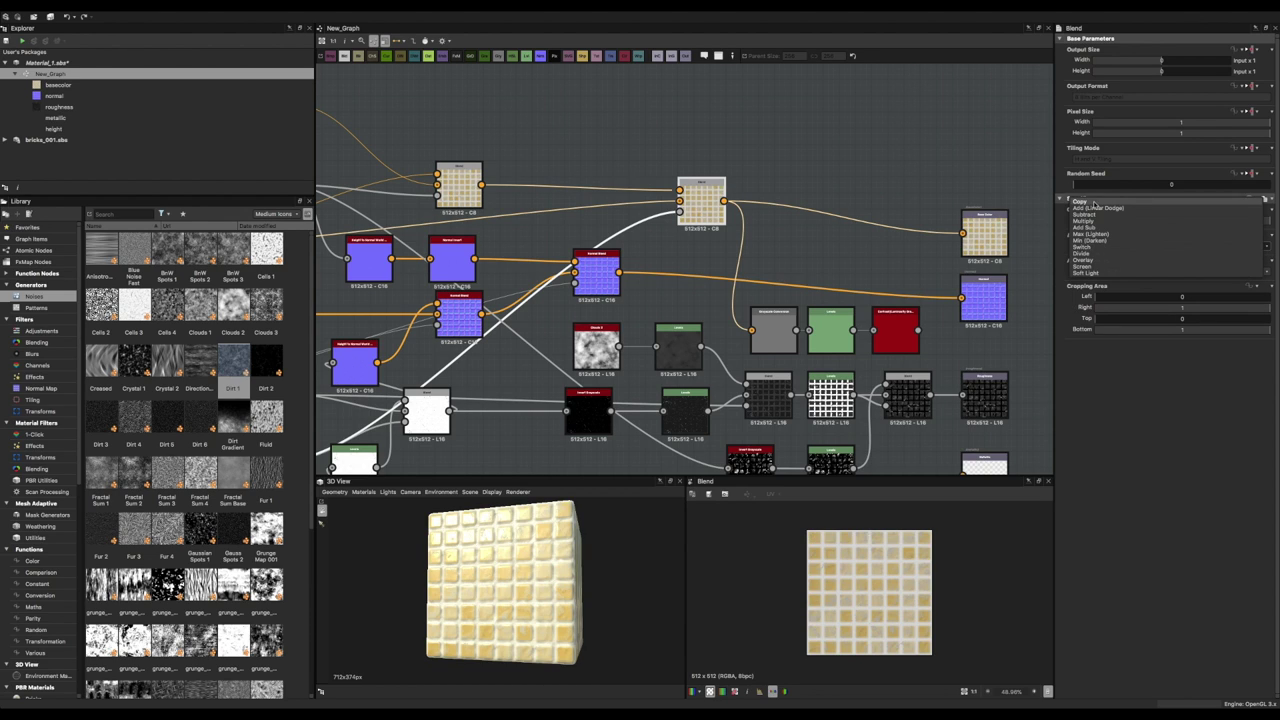
pyautogui.click(1103, 313)
pyautogui.click(1099, 258)
pyautogui.click(1093, 246)
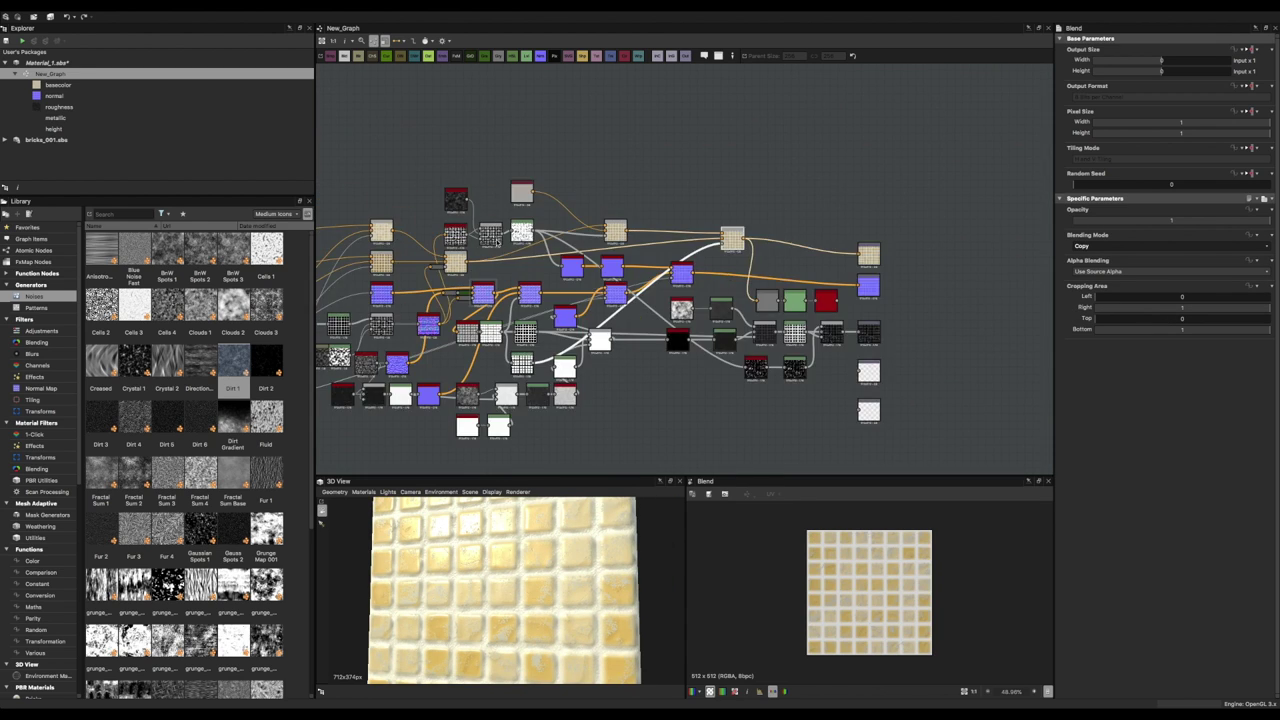
# Set one Uniform Color to yellow and the other to deep red (181, 0, 0).
pyautogui.moveTo(1110, 247)
pyautogui.mouseDown()
pyautogui.moveTo(1139, 240)
pyautogui.moveTo(1099, 247)
pyautogui.moveTo(1121, 240)
pyautogui.mouseUp()
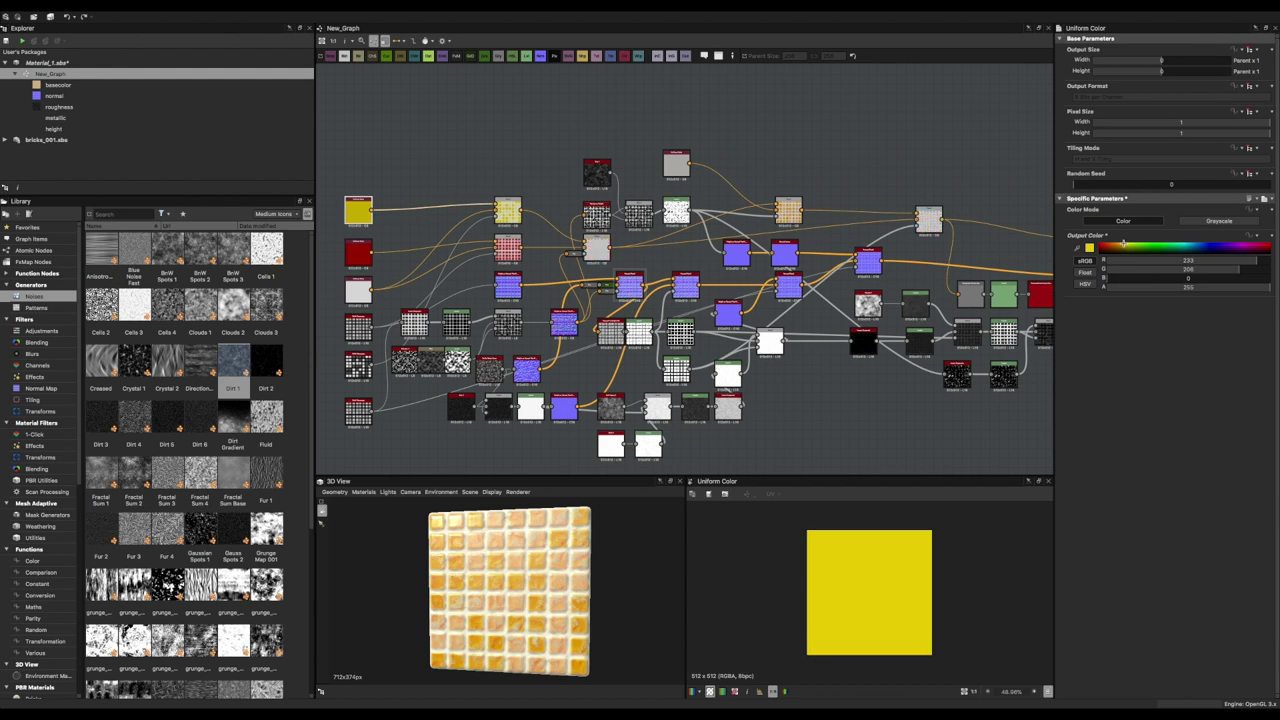
pyautogui.click(358, 252)
pyautogui.moveTo(1099, 247); pyautogui.dragTo(1097, 240)
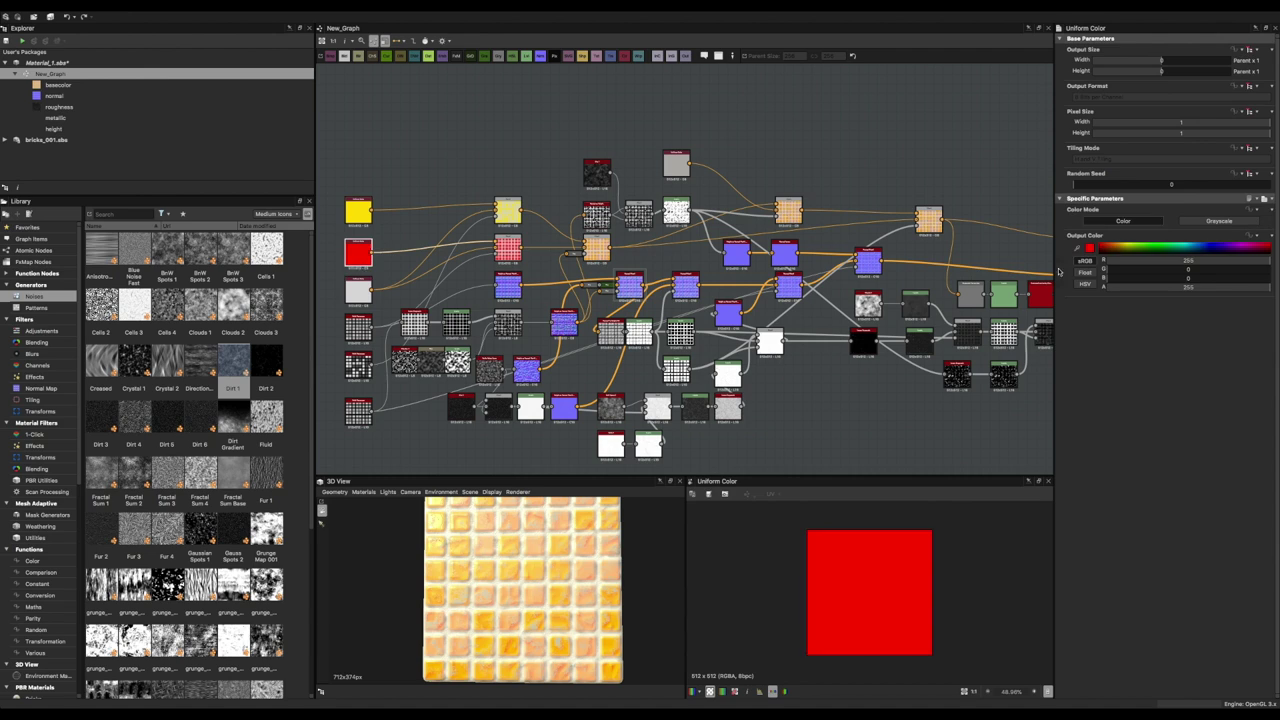
pyautogui.moveTo(1099, 240)
pyautogui.mouseDown()
pyautogui.moveTo(1109, 231)
pyautogui.moveTo(1105, 245)
pyautogui.mouseUp()
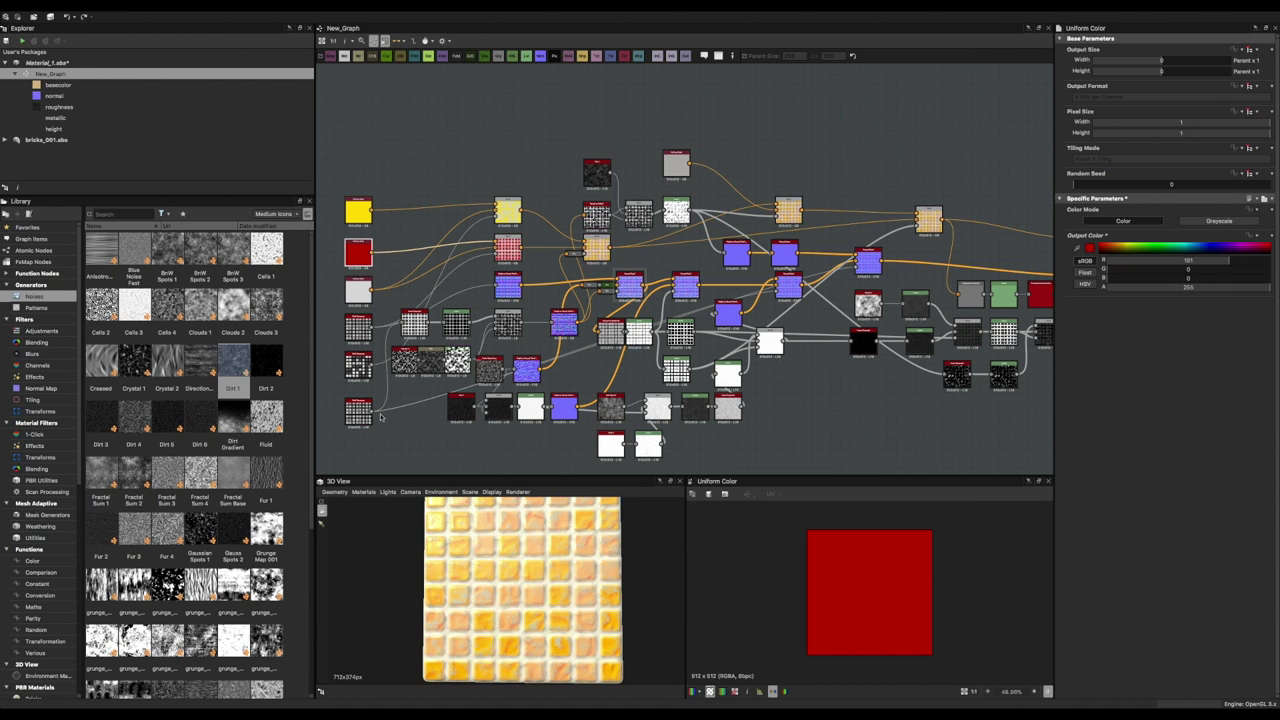
pyautogui.click(508, 247)
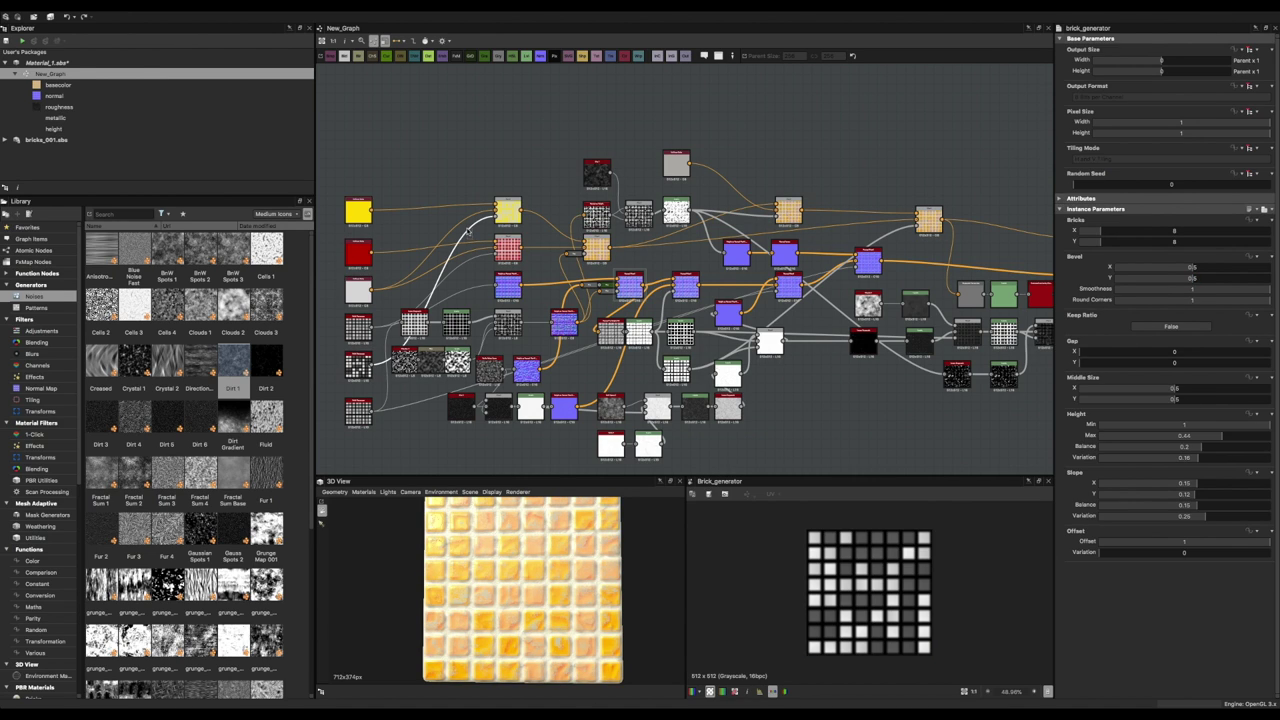
# Add a Levels node after the grime noise and squeeze its histogram into a stark, high-contrast dirt-patch mask.
pyautogui.press('space')
pyautogui.press('Return')
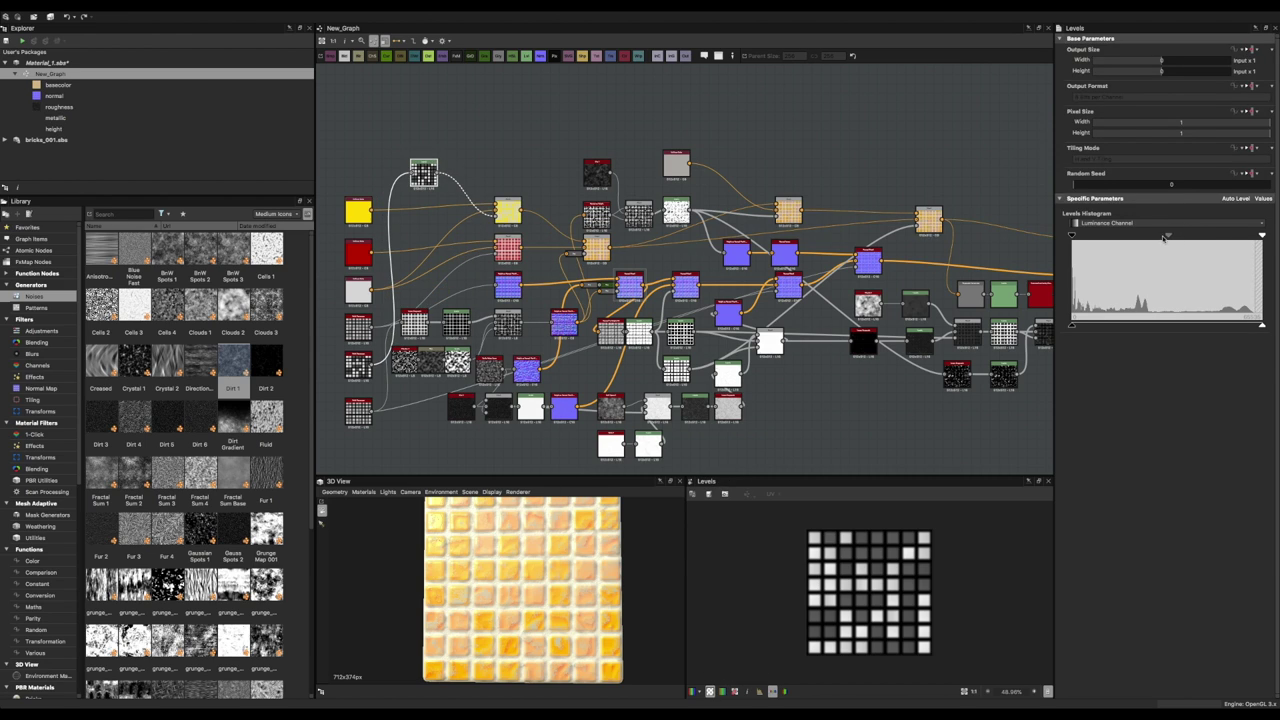
pyautogui.moveTo(1164, 237)
pyautogui.mouseDown()
pyautogui.moveTo(1194, 237)
pyautogui.moveTo(1074, 237)
pyautogui.moveTo(1118, 240)
pyautogui.mouseUp()
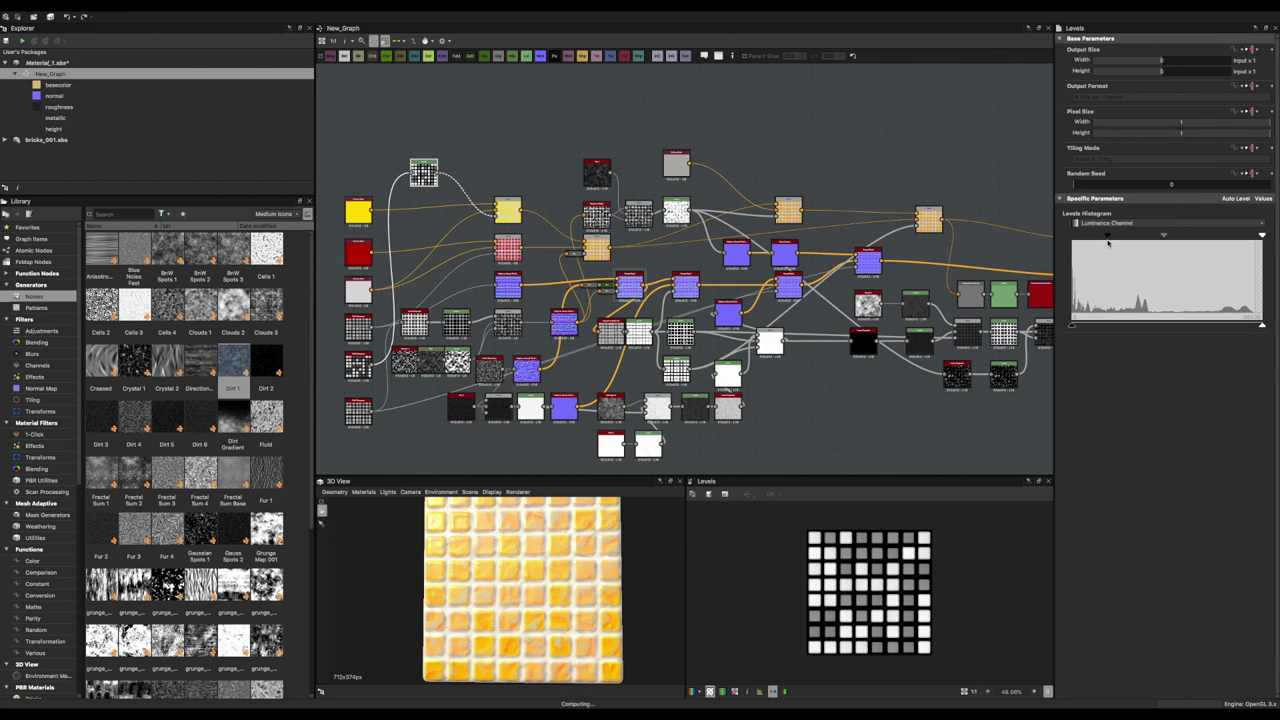
pyautogui.moveTo(520, 590)
pyautogui.mouseDown()
pyautogui.moveTo(536, 613)
pyautogui.moveTo(577, 617)
pyautogui.moveTo(517, 591)
pyautogui.moveTo(560, 600)
pyautogui.mouseUp()
pyautogui.scroll(5, 536, 613)
pyautogui.scroll(-5, 536, 613)
pyautogui.scroll(3, 517, 591)
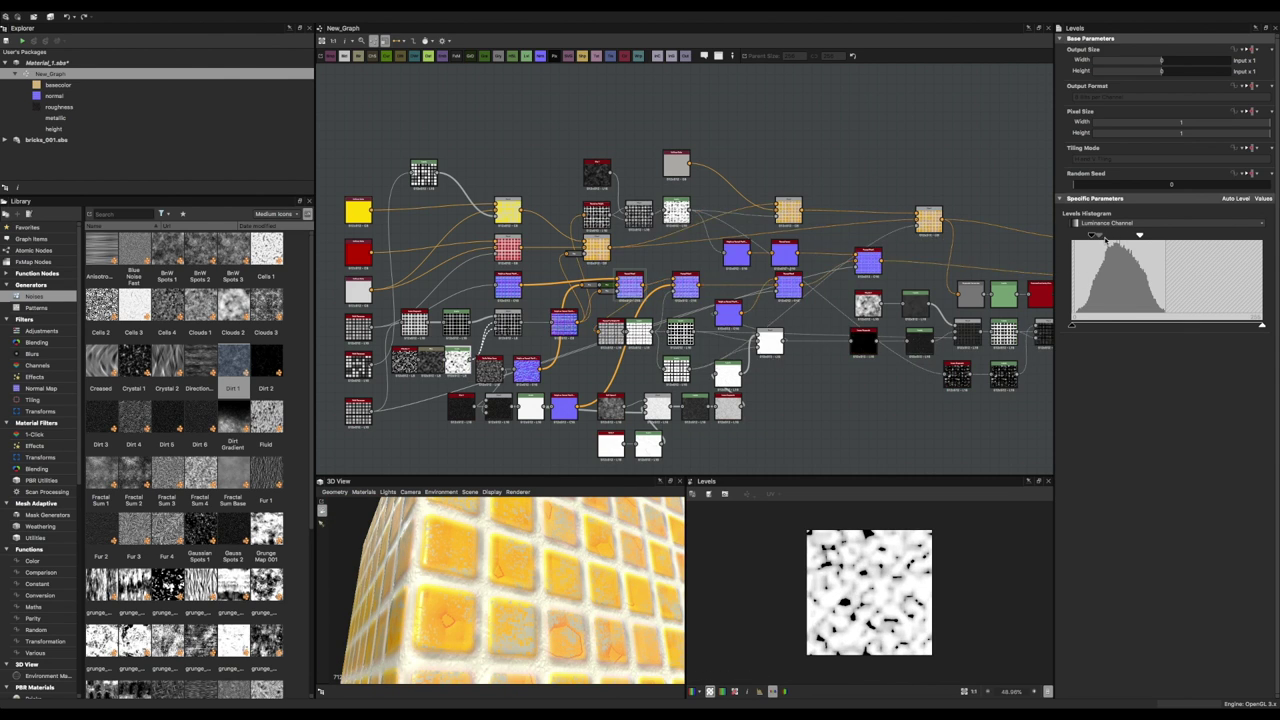
pyautogui.moveTo(1105, 238); pyautogui.dragTo(1195, 237)
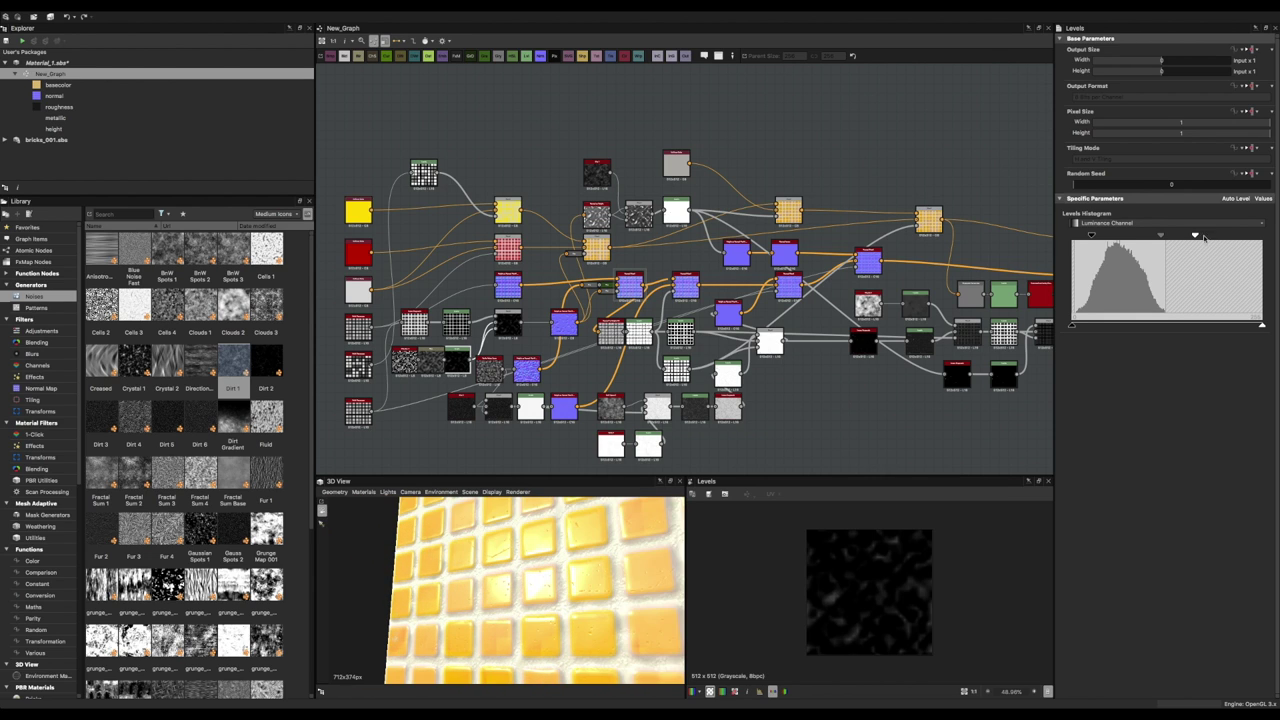
pyautogui.moveTo(1203, 236)
pyautogui.mouseDown()
pyautogui.moveTo(1093, 247)
pyautogui.moveTo(1115, 237)
pyautogui.mouseUp()
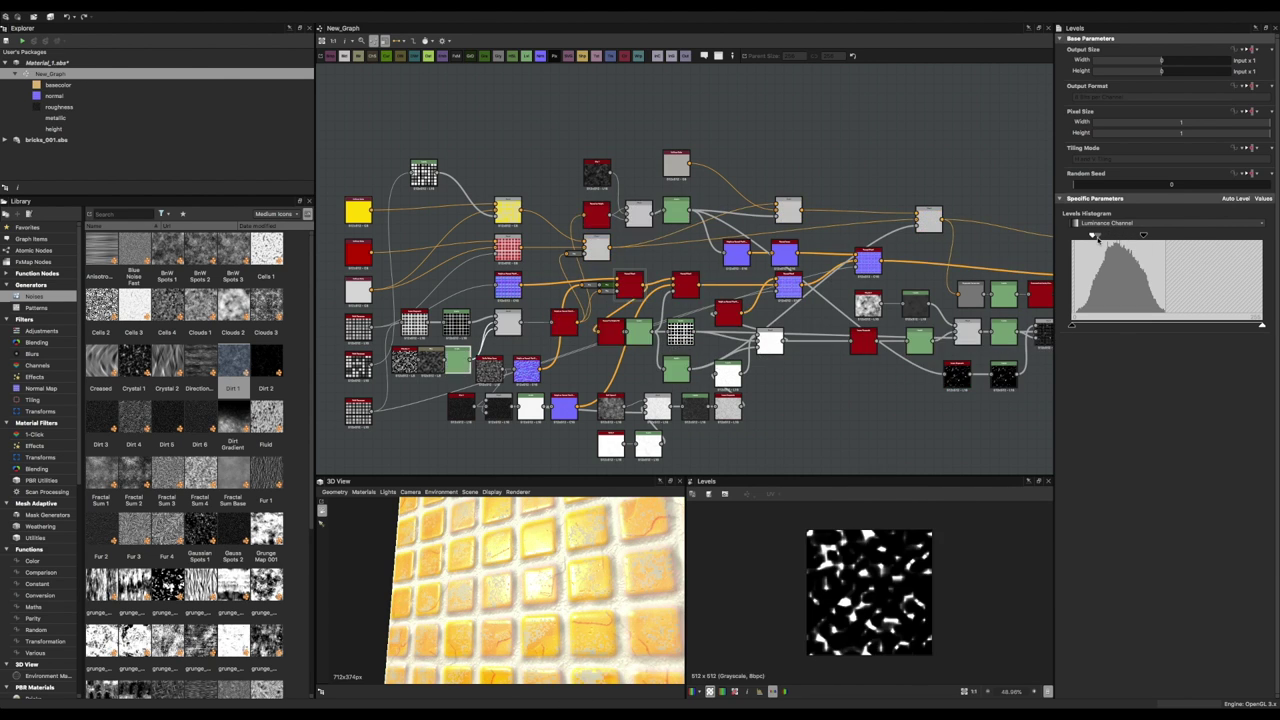
pyautogui.moveTo(540, 600); pyautogui.dragTo(580, 560)
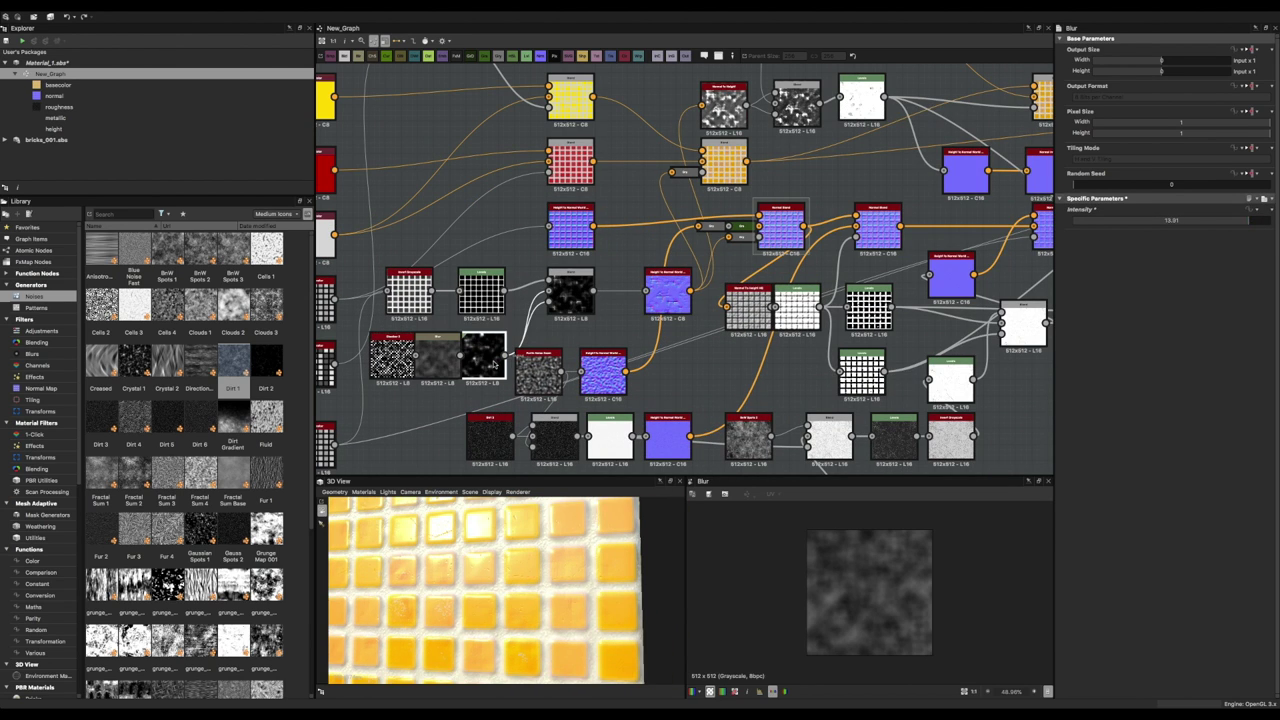
# Ease the grime Levels handles back so the noise becomes a soft mid-grey cloudy mask.
pyautogui.moveTo(592, 572)
pyautogui.mouseDown()
pyautogui.moveTo(419, 562)
pyautogui.moveTo(557, 588)
pyautogui.moveTo(571, 557)
pyautogui.moveTo(537, 586)
pyautogui.moveTo(548, 596)
pyautogui.mouseUp()
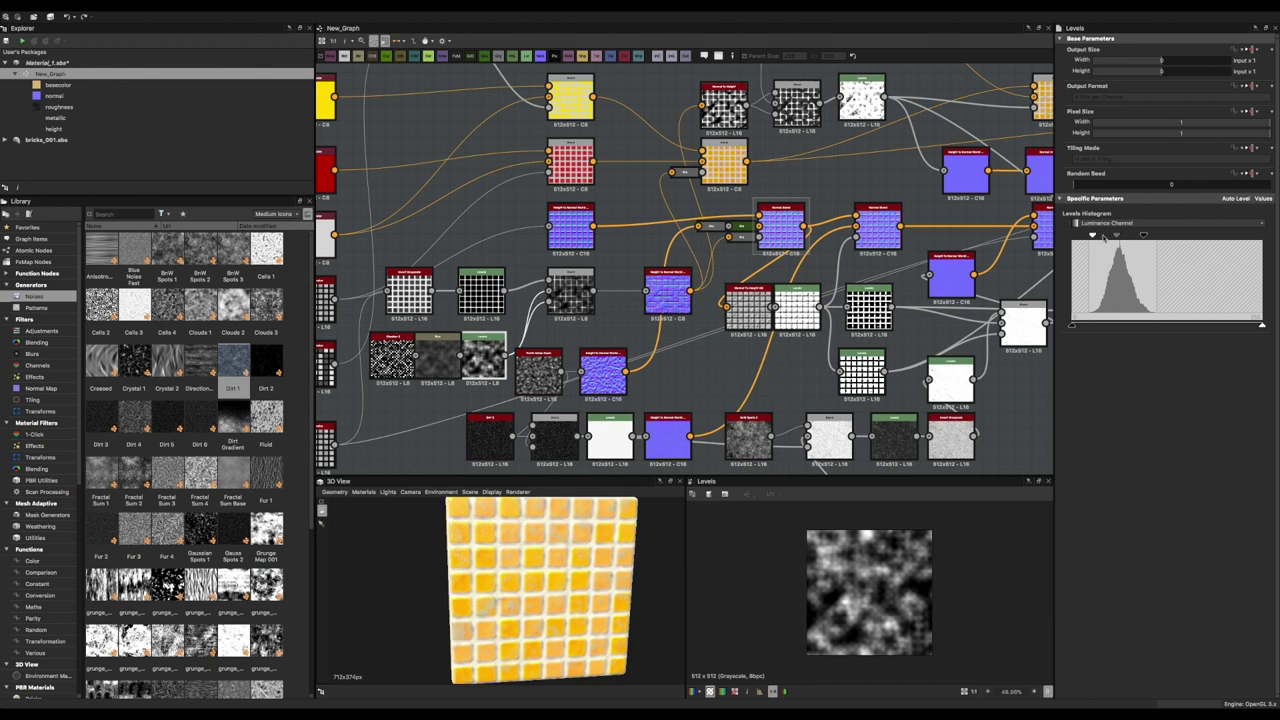
pyautogui.moveTo(1104, 238); pyautogui.dragTo(1198, 243)
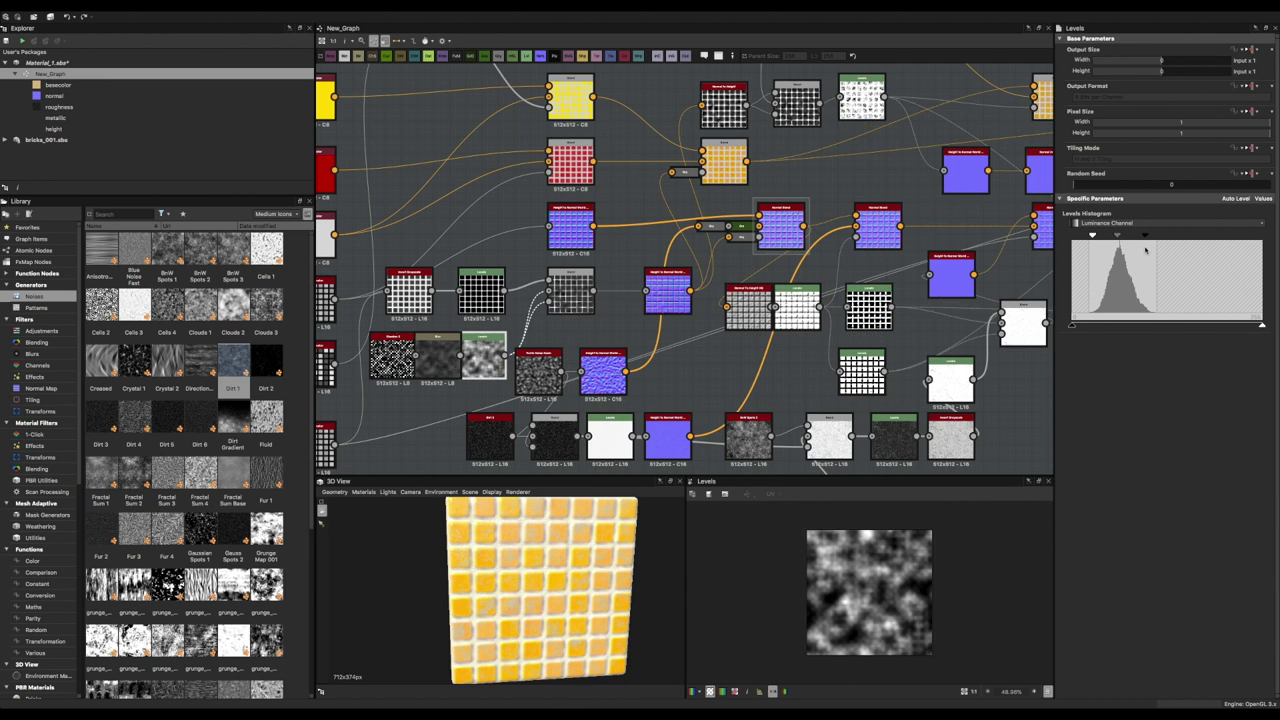
pyautogui.moveTo(1161, 242); pyautogui.dragTo(1122, 236)
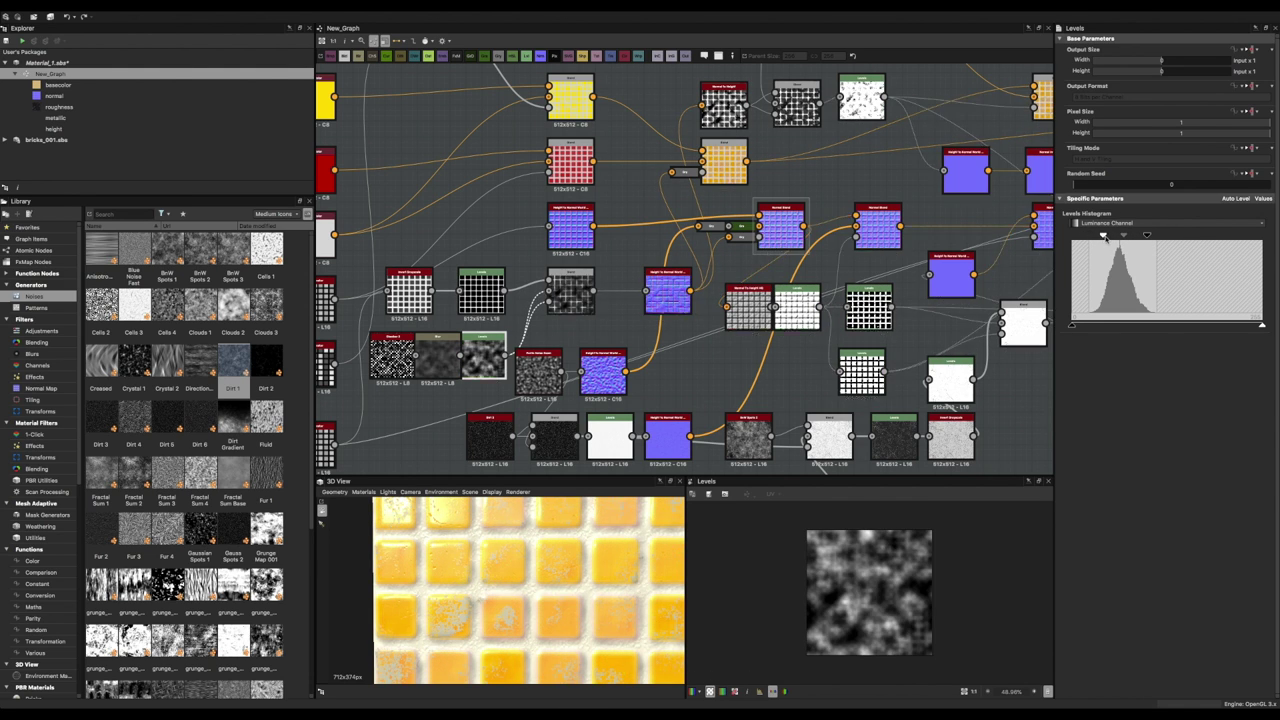
pyautogui.scroll(-5, 639, 573)
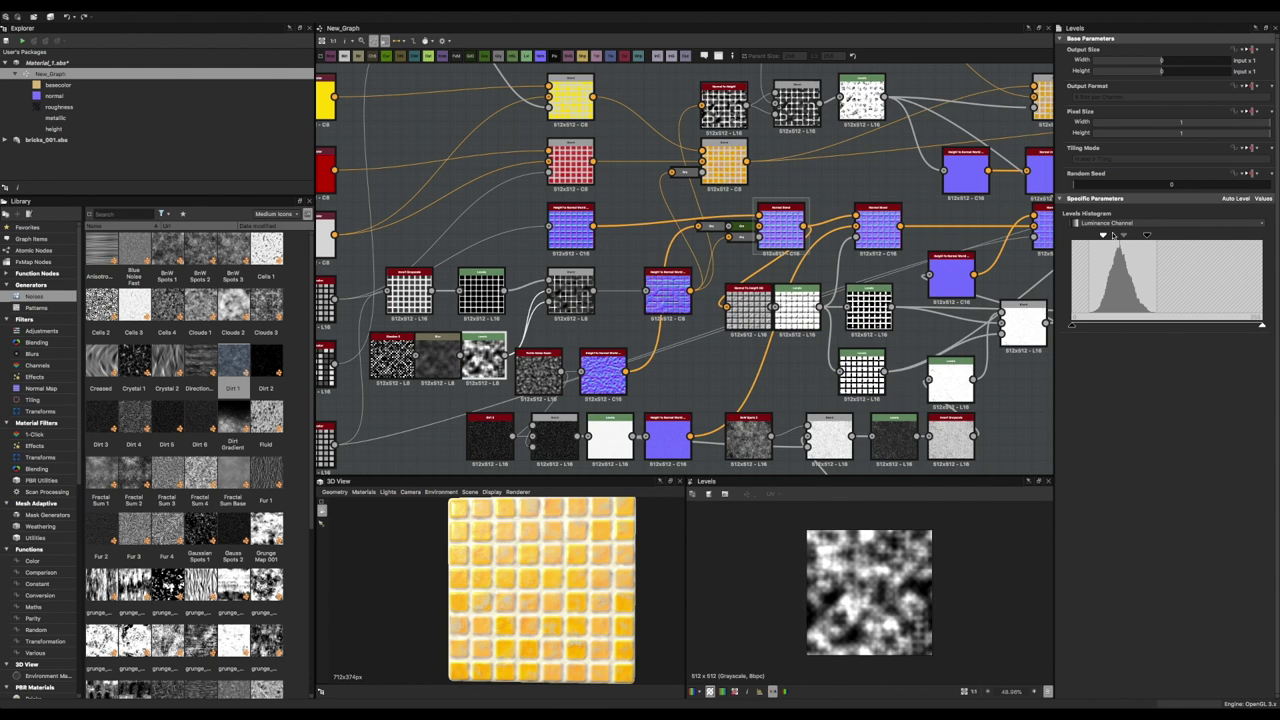
pyautogui.moveTo(1103, 235)
pyautogui.mouseDown()
pyautogui.moveTo(1068, 237)
pyautogui.moveTo(1148, 239)
pyautogui.mouseUp()
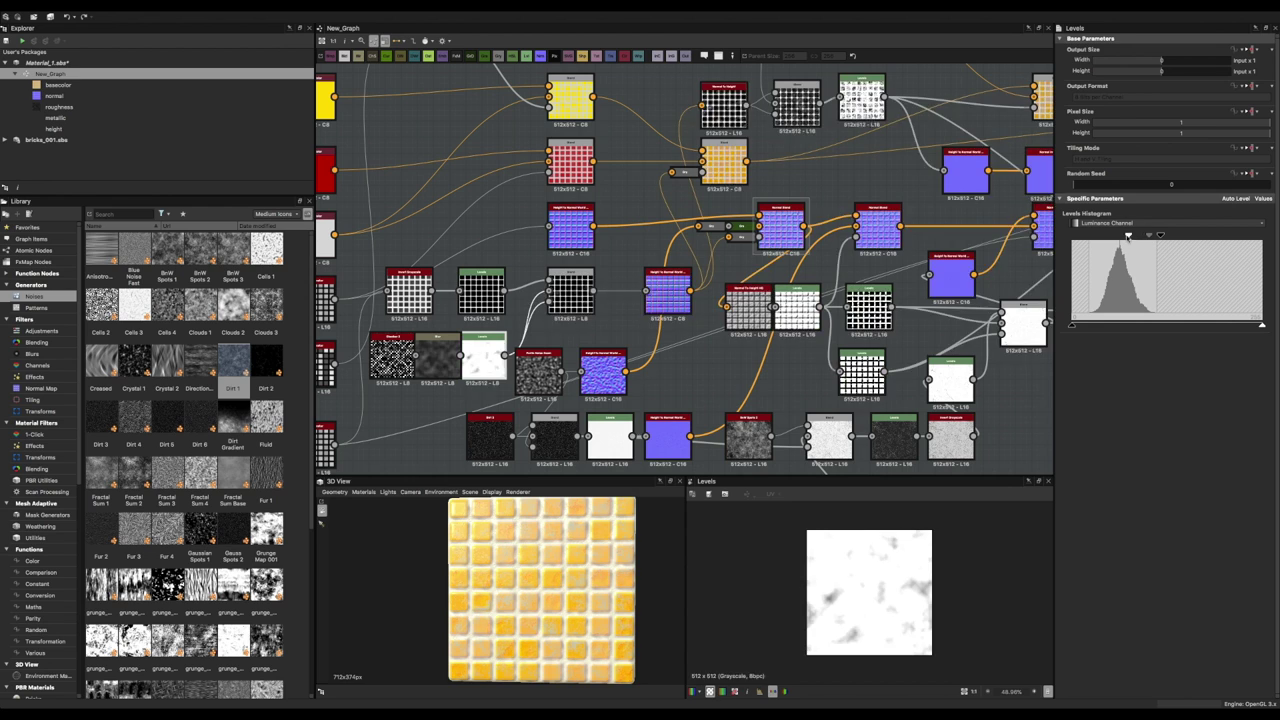
pyautogui.moveTo(660, 600)
pyautogui.mouseDown()
pyautogui.moveTo(557, 591)
pyautogui.moveTo(600, 590)
pyautogui.mouseUp()
pyautogui.moveTo(1160, 235); pyautogui.dragTo(1157, 242)
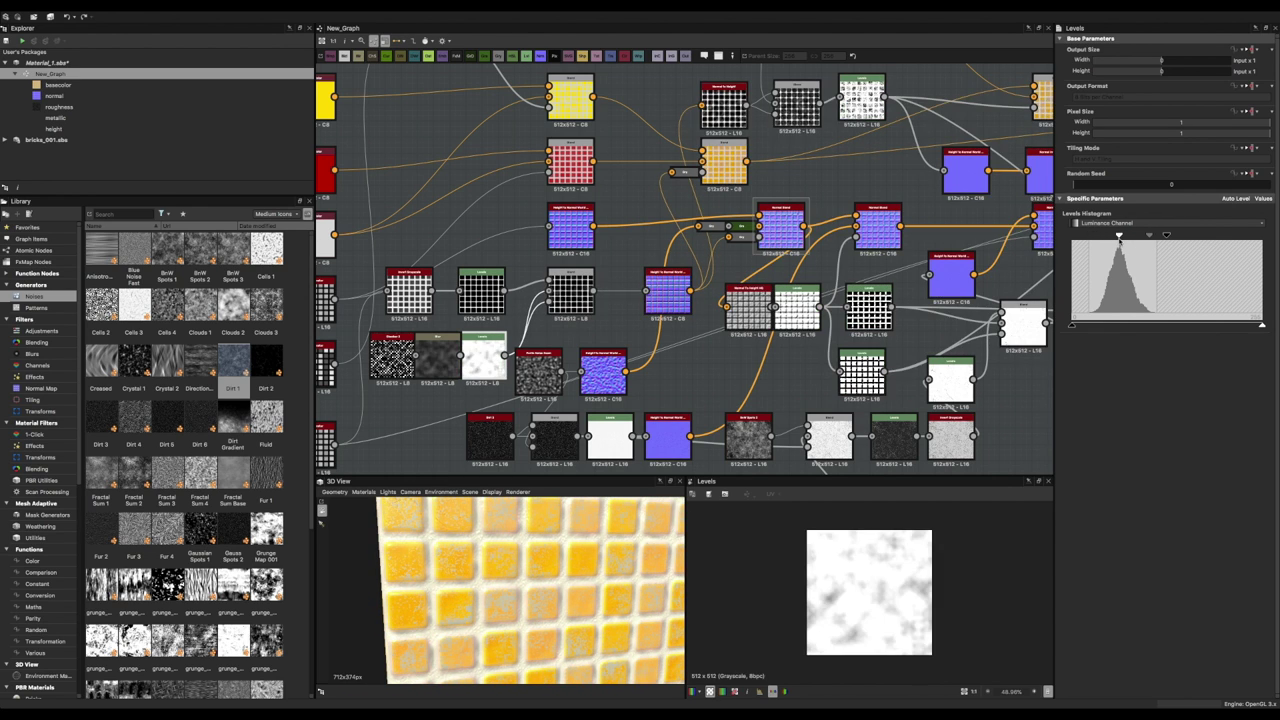
pyautogui.moveTo(1083, 236); pyautogui.dragTo(1088, 236)
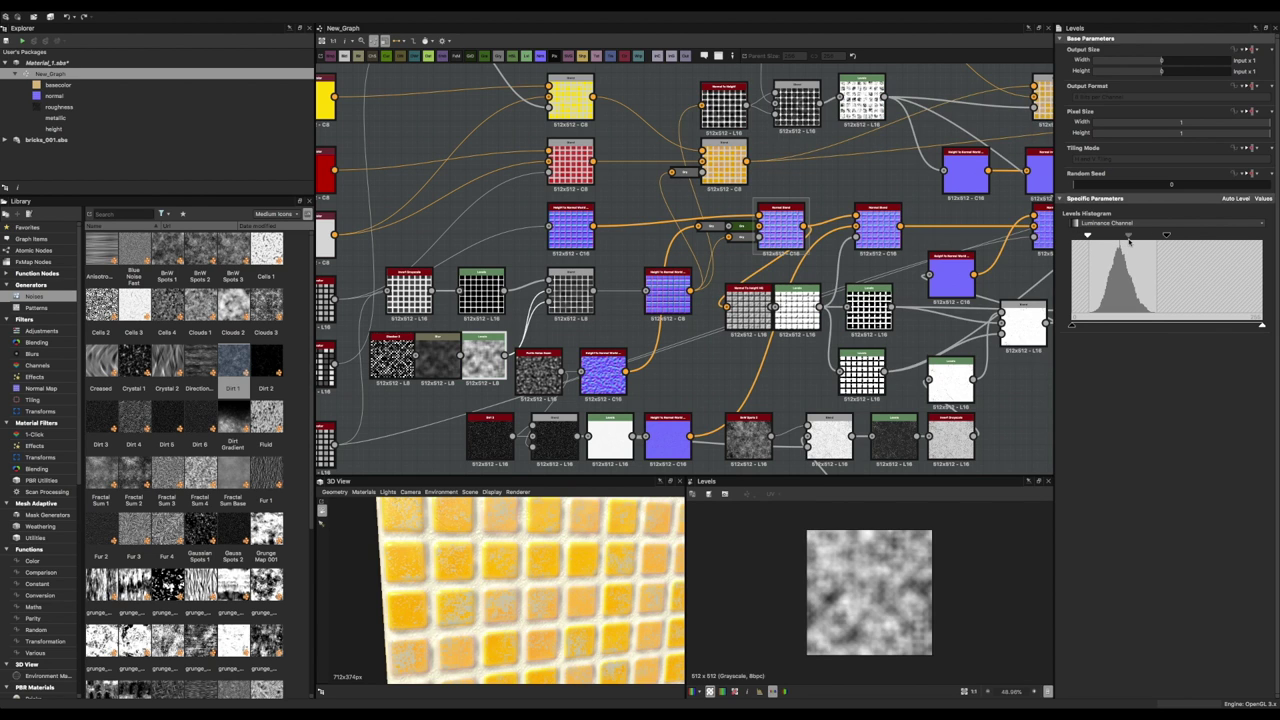
pyautogui.moveTo(620, 560)
pyautogui.mouseDown()
pyautogui.moveTo(577, 543)
pyautogui.moveTo(535, 600)
pyautogui.moveTo(516, 584)
pyautogui.mouseUp()
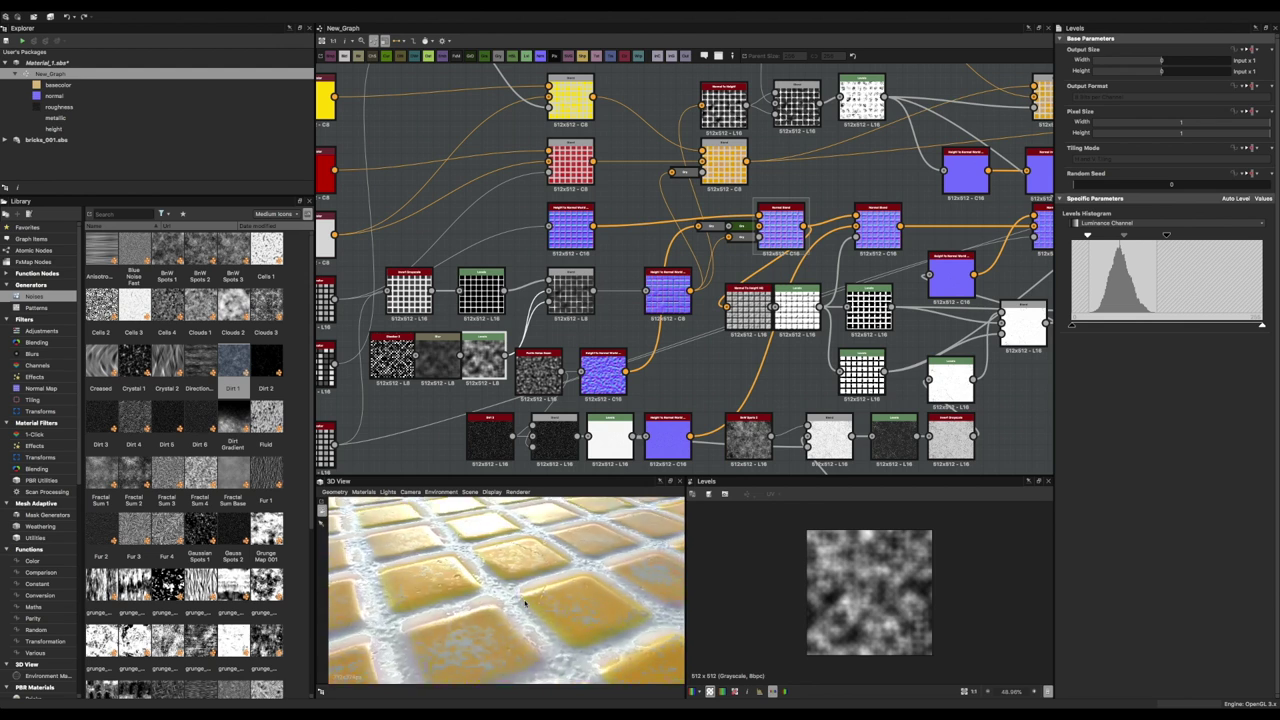
pyautogui.scroll(3, 752, 283)
# Insert a Levels node into the roughness chain, wired between the two Blend nodes.
pyautogui.doubleClick(752, 283)
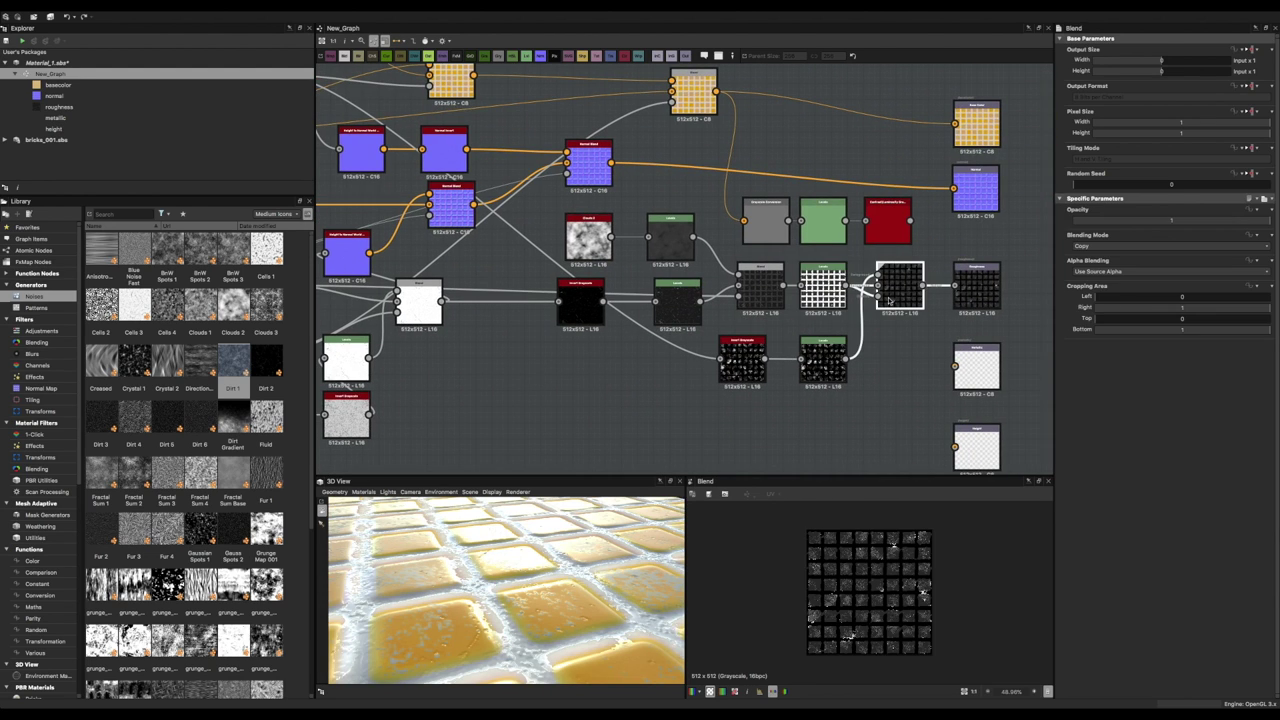
pyautogui.scroll(3, 752, 283)
pyautogui.scroll(-5, 827, 294)
pyautogui.rightClick(900, 288)
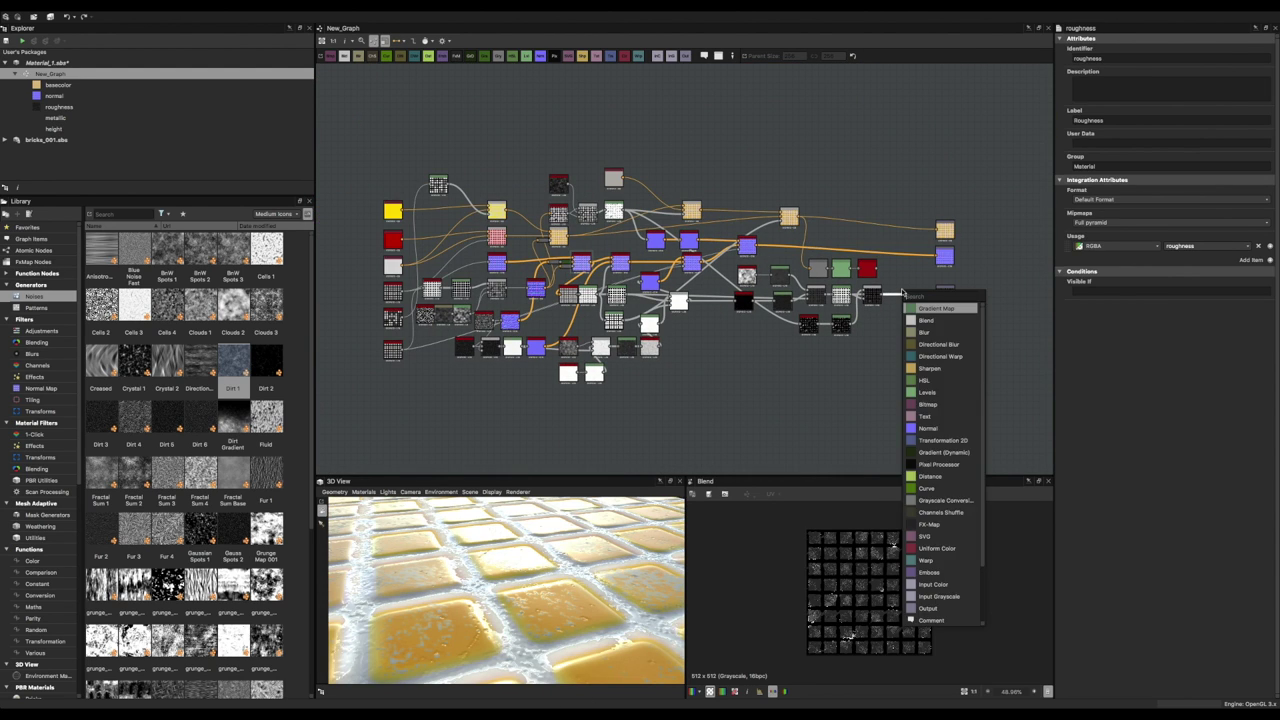
pyautogui.click(940, 330)
pyautogui.scroll(4, 875, 300)
pyautogui.click(673, 300)
pyautogui.moveTo(792, 302); pyautogui.dragTo(850, 290)
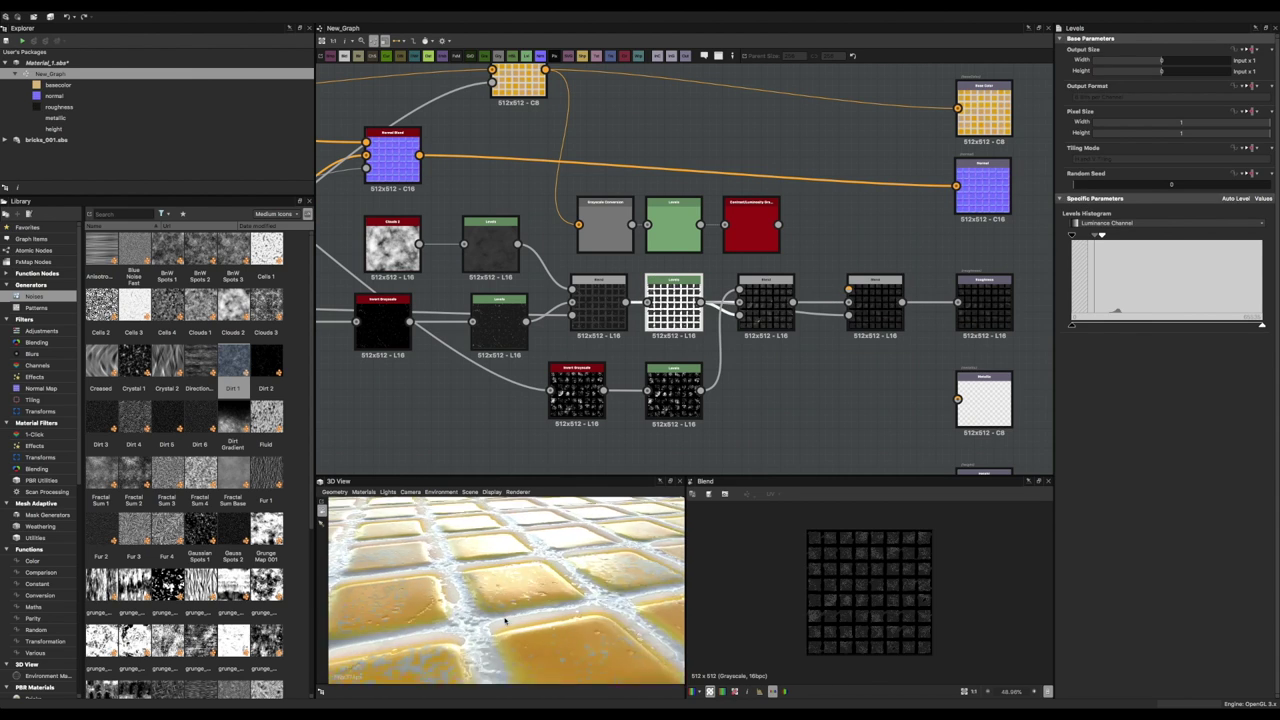
pyautogui.moveTo(700, 303)
pyautogui.mouseDown()
pyautogui.moveTo(849, 289)
pyautogui.moveTo(849, 313)
pyautogui.mouseUp()
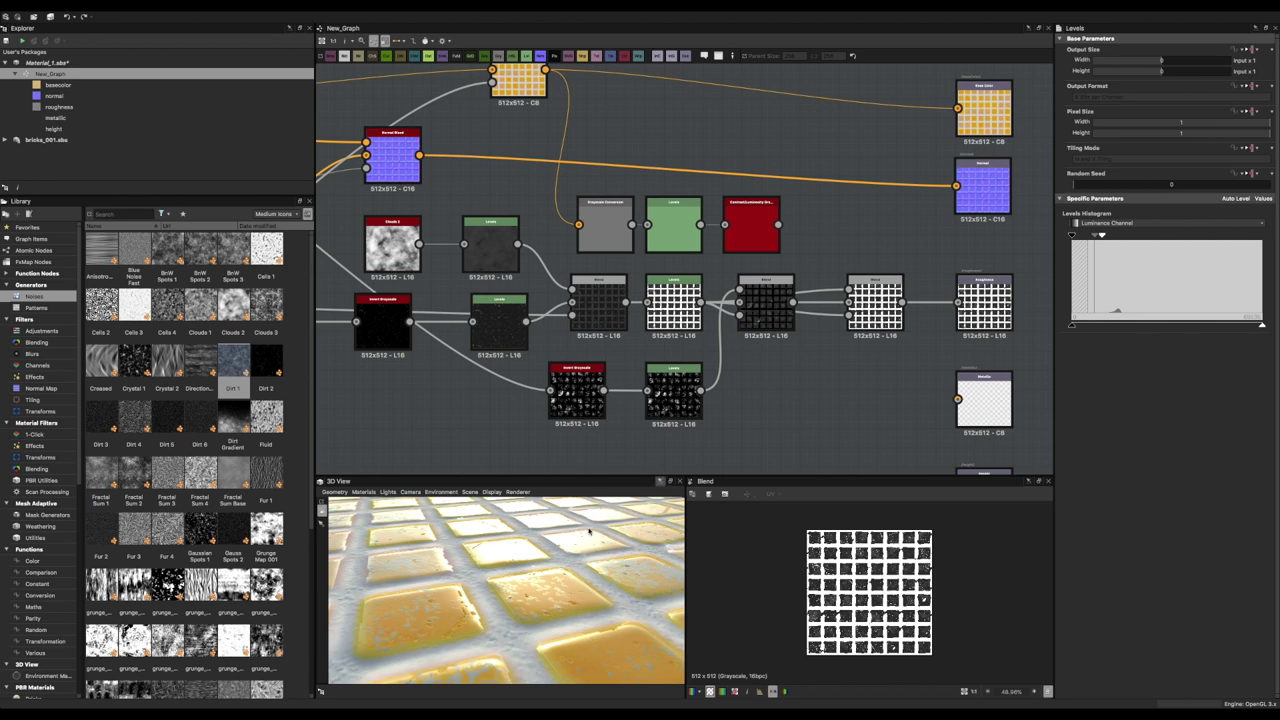
# Rewire the final roughness Blend to a brighter input so roughness shows the grout grid.
pyautogui.moveTo(589, 531)
pyautogui.mouseDown()
pyautogui.moveTo(560, 575)
pyautogui.moveTo(571, 614)
pyautogui.moveTo(532, 640)
pyautogui.moveTo(563, 631)
pyautogui.mouseUp()
pyautogui.moveTo(849, 289); pyautogui.dragTo(771, 307)
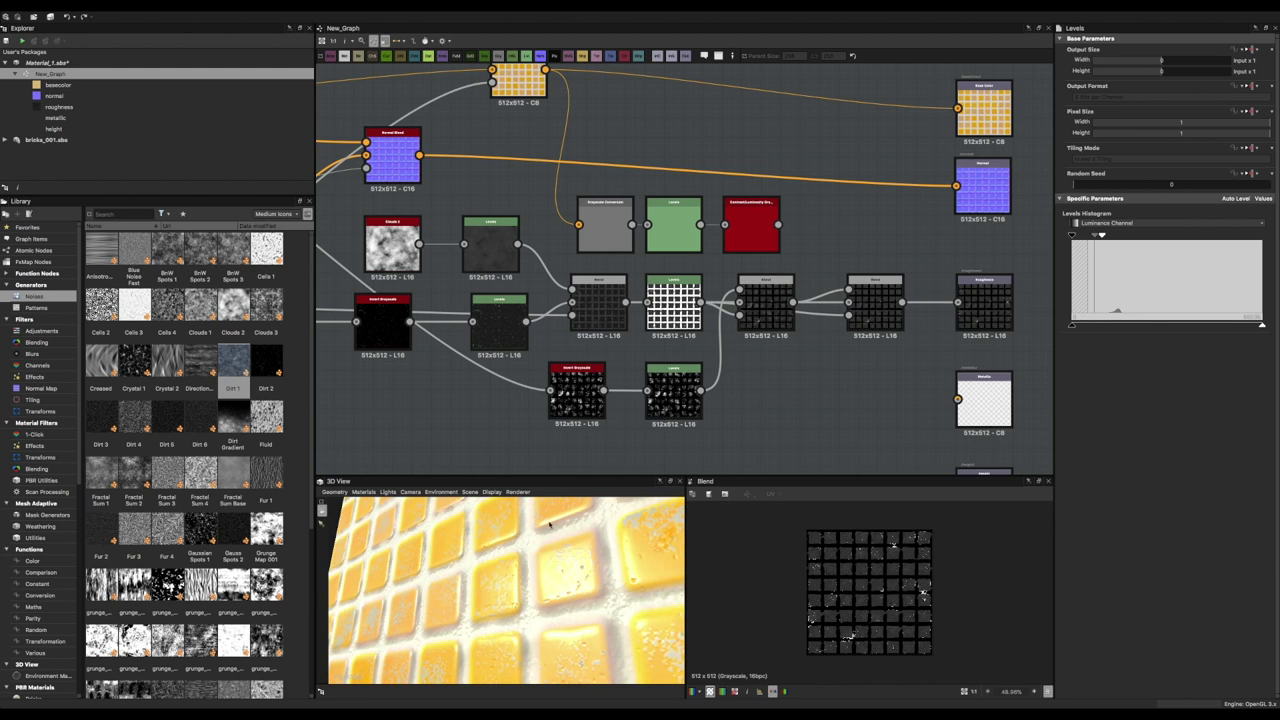
pyautogui.moveTo(549, 523); pyautogui.dragTo(800, 311)
pyautogui.moveTo(591, 543)
pyautogui.mouseDown()
pyautogui.moveTo(591, 583)
pyautogui.moveTo(491, 604)
pyautogui.moveTo(319, 510)
pyautogui.moveTo(396, 583)
pyautogui.mouseUp()
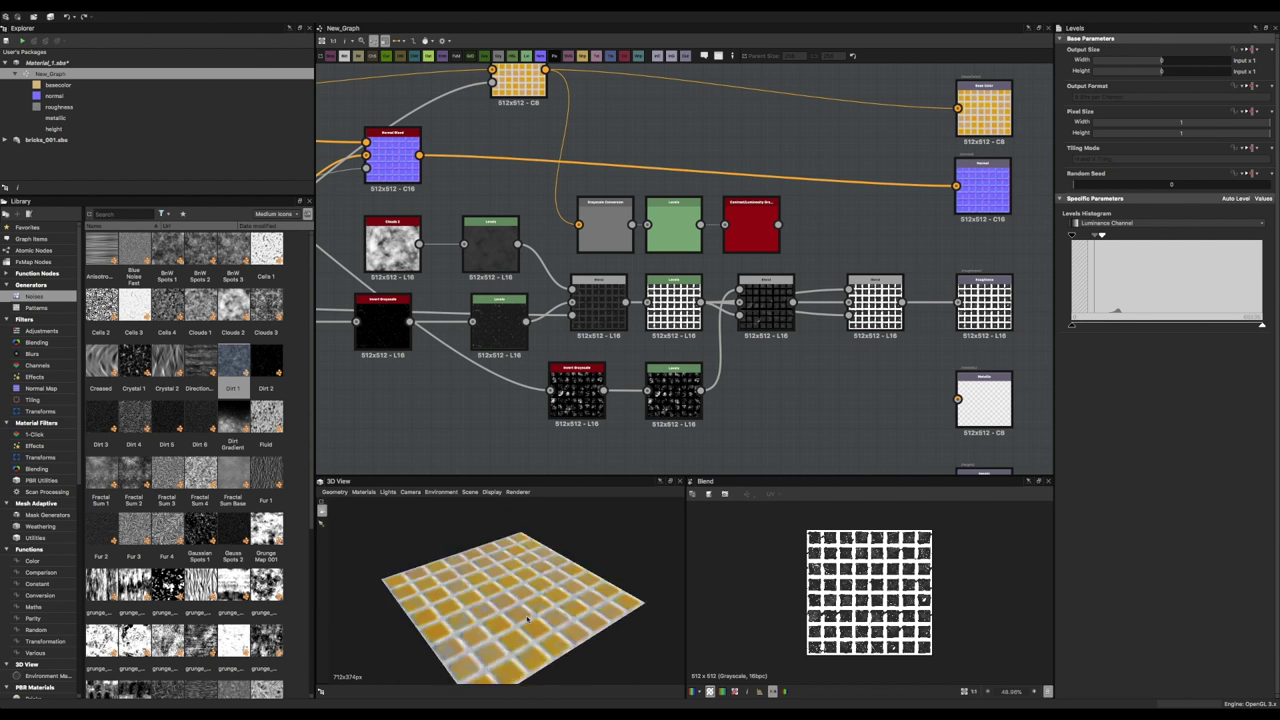
# Switch the 3D View geometry to a cube and orbit it to a new angle.
pyautogui.click(340, 504)
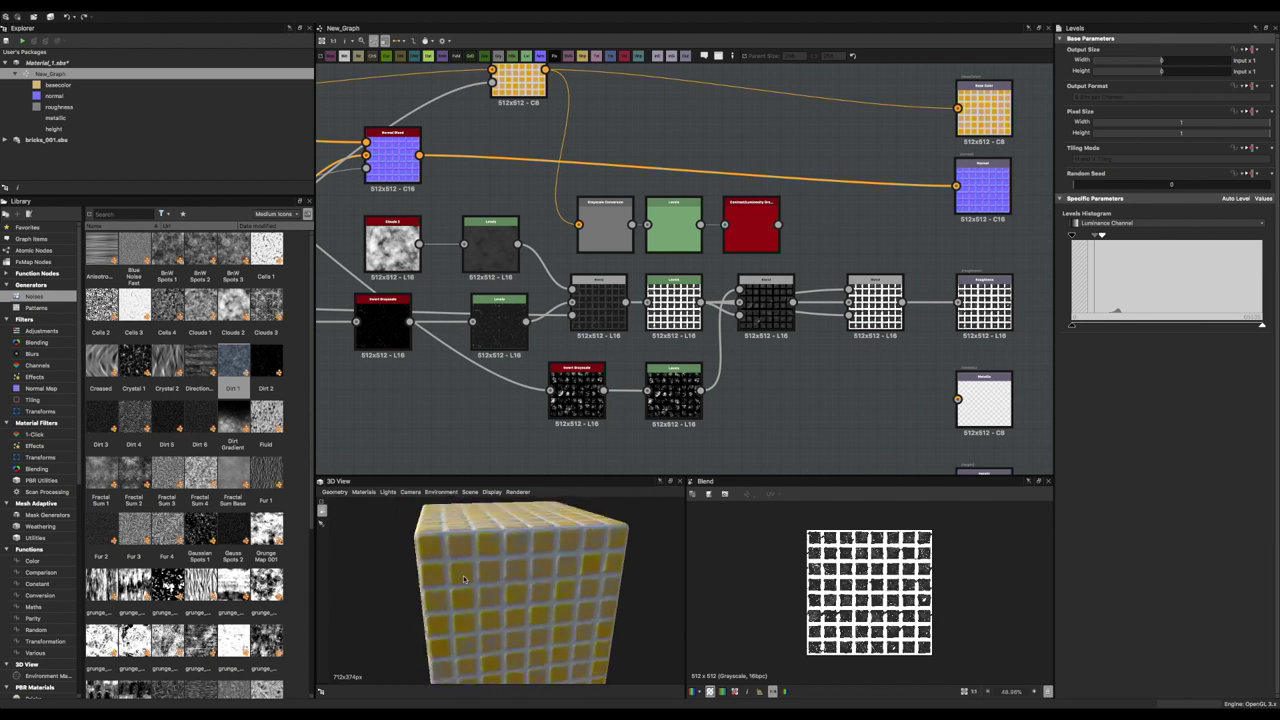
pyautogui.moveTo(345, 520); pyautogui.dragTo(520, 565)
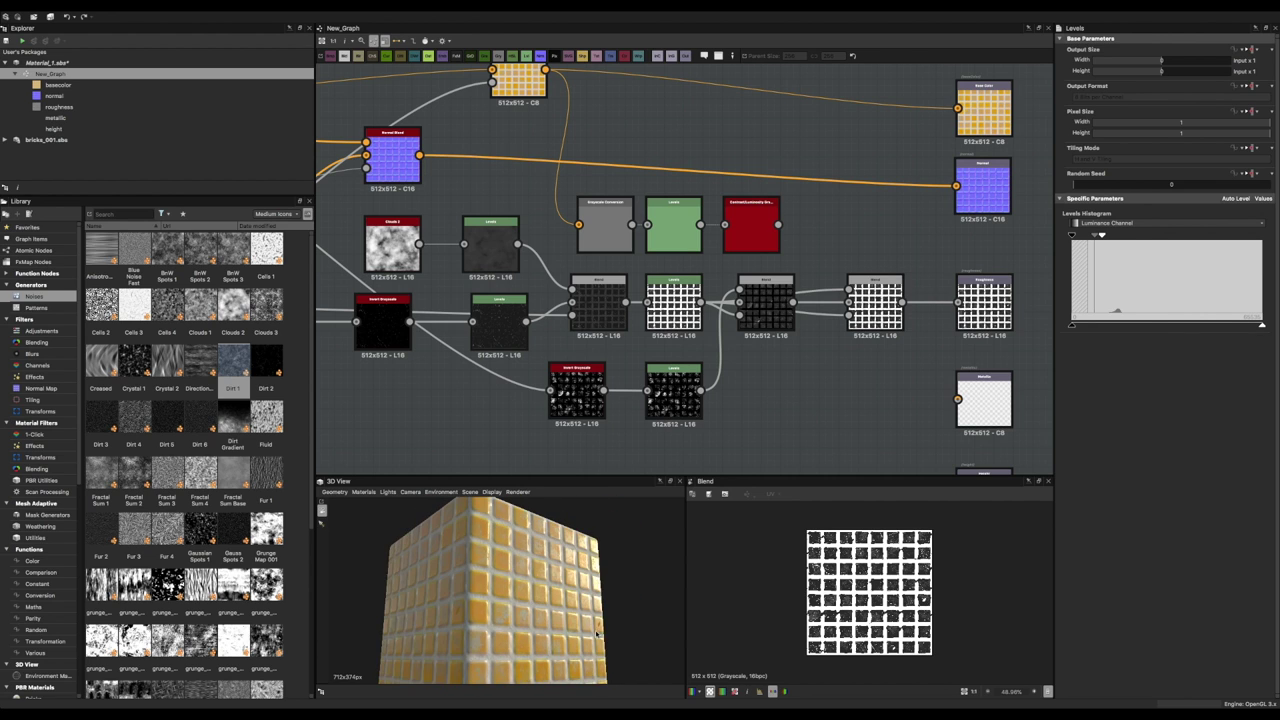
pyautogui.scroll(-5, 845, 371)
pyautogui.scroll(2, 845, 371)
# Delete the metallic output node and connect the tile grid to the Height output.
pyautogui.scroll(3, 845, 371)
pyautogui.click(751, 257)
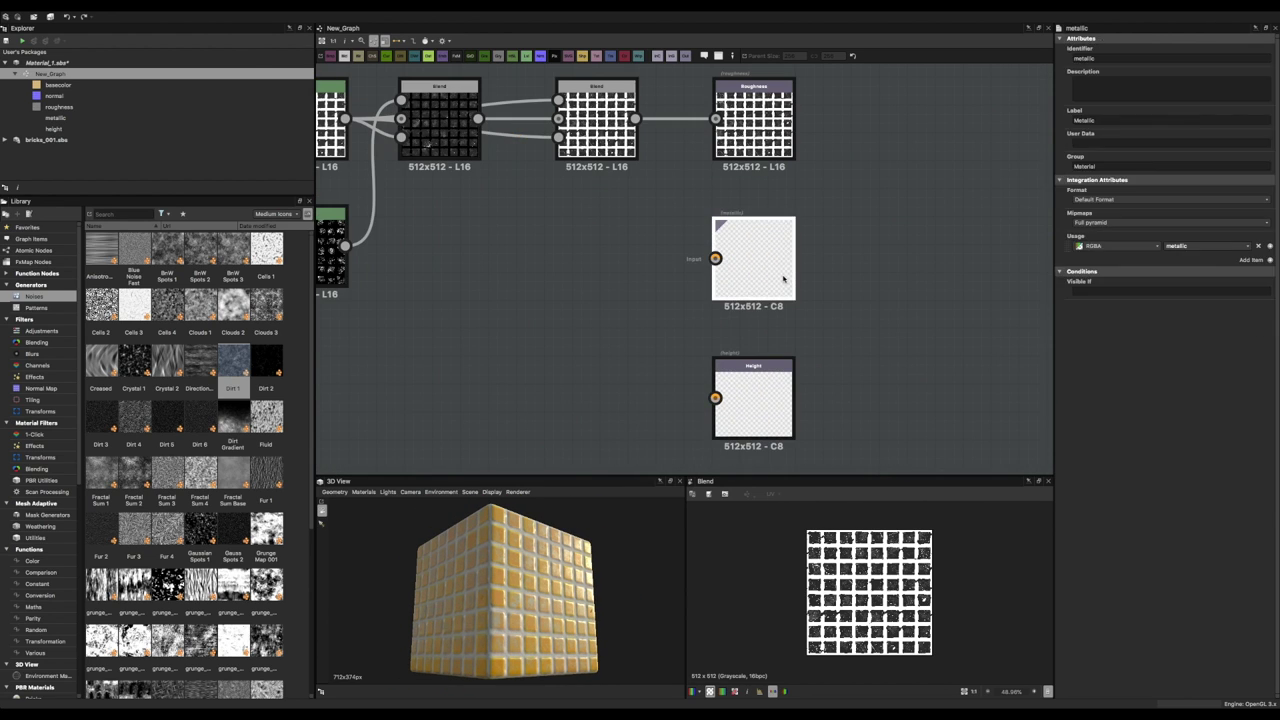
pyautogui.press('Delete')
pyautogui.scroll(-3, 751, 257)
pyautogui.moveTo(722, 228)
pyautogui.mouseDown()
pyautogui.moveTo(740, 363)
pyautogui.moveTo(775, 307)
pyautogui.mouseUp()
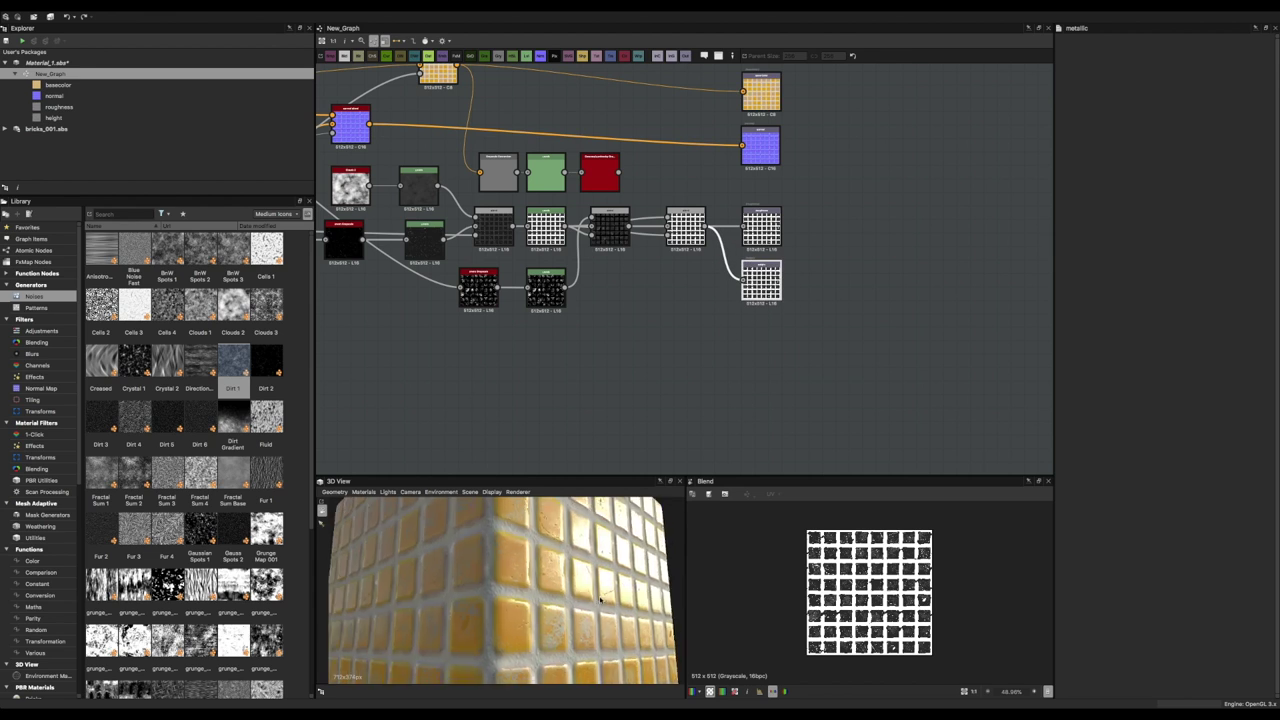
# Frame the whole node graph and show the graph's own properties.
pyautogui.scroll(-3, 640, 363)
pyautogui.press('f')
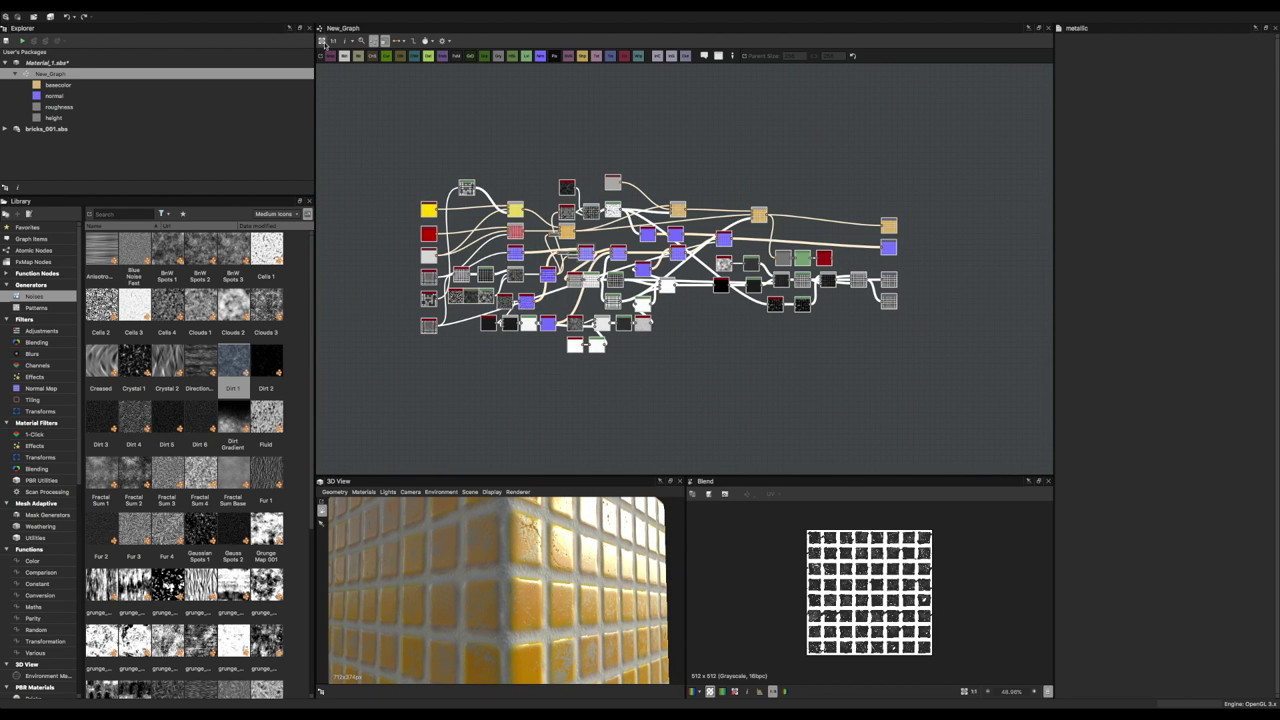
pyautogui.click(322, 41)
pyautogui.rightClick(724, 375)
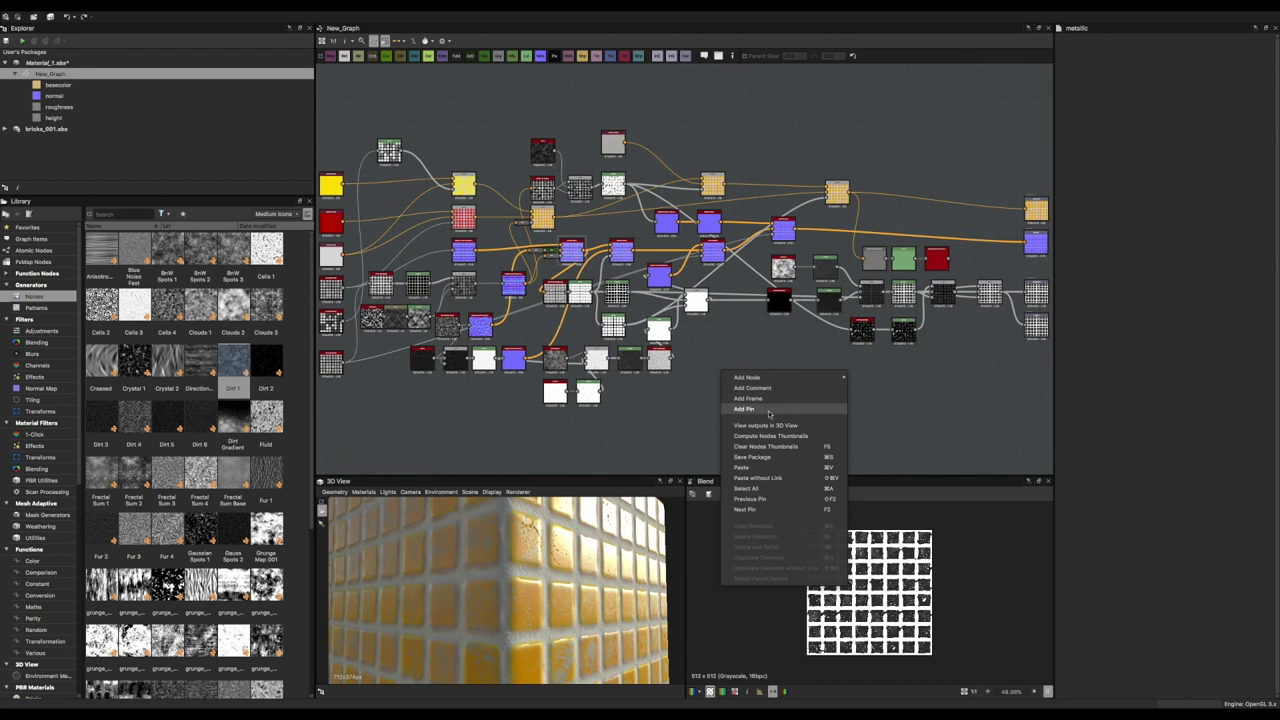
pyautogui.press('Escape')
pyautogui.click(763, 399)
pyautogui.scroll(-3, 543, 588)
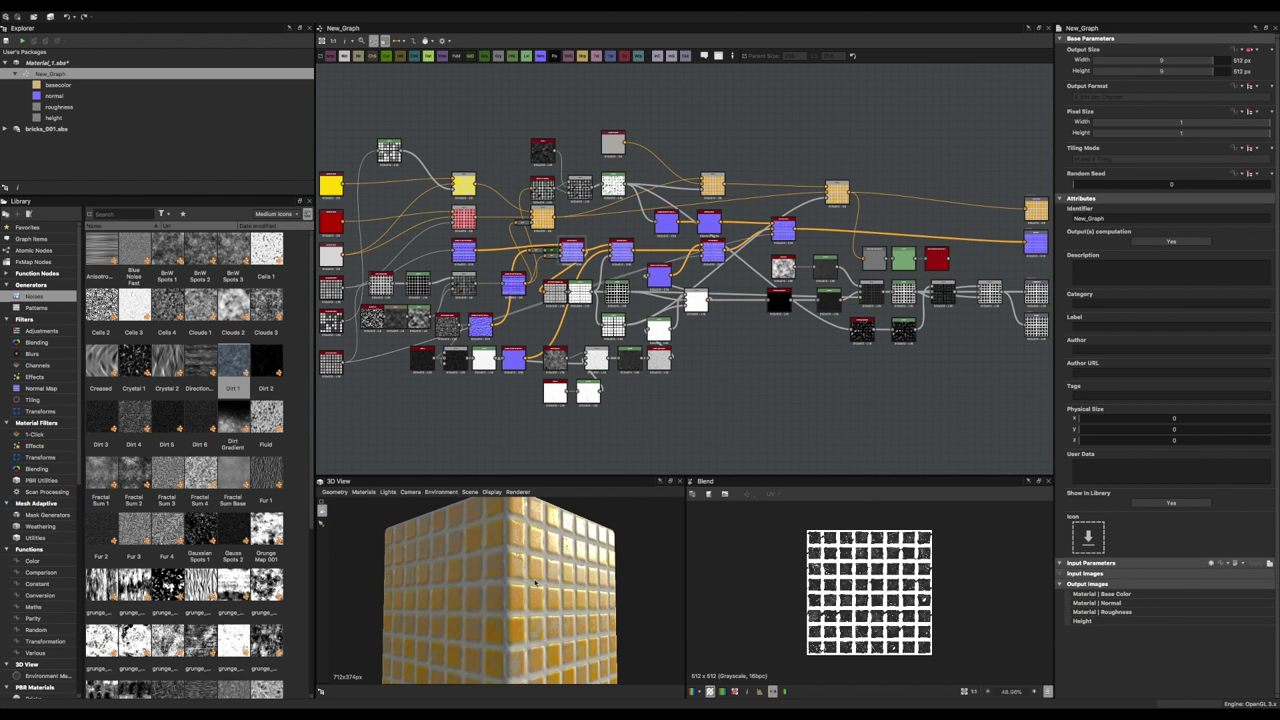
# Re-dock the 2D preview beside the 3D View and widen the 3D preview area.
pyautogui.moveTo(705, 481)
pyautogui.mouseDown()
pyautogui.moveTo(684, 467)
pyautogui.moveTo(852, 467)
pyautogui.mouseUp()
pyautogui.scroll(-3, 786, 317)
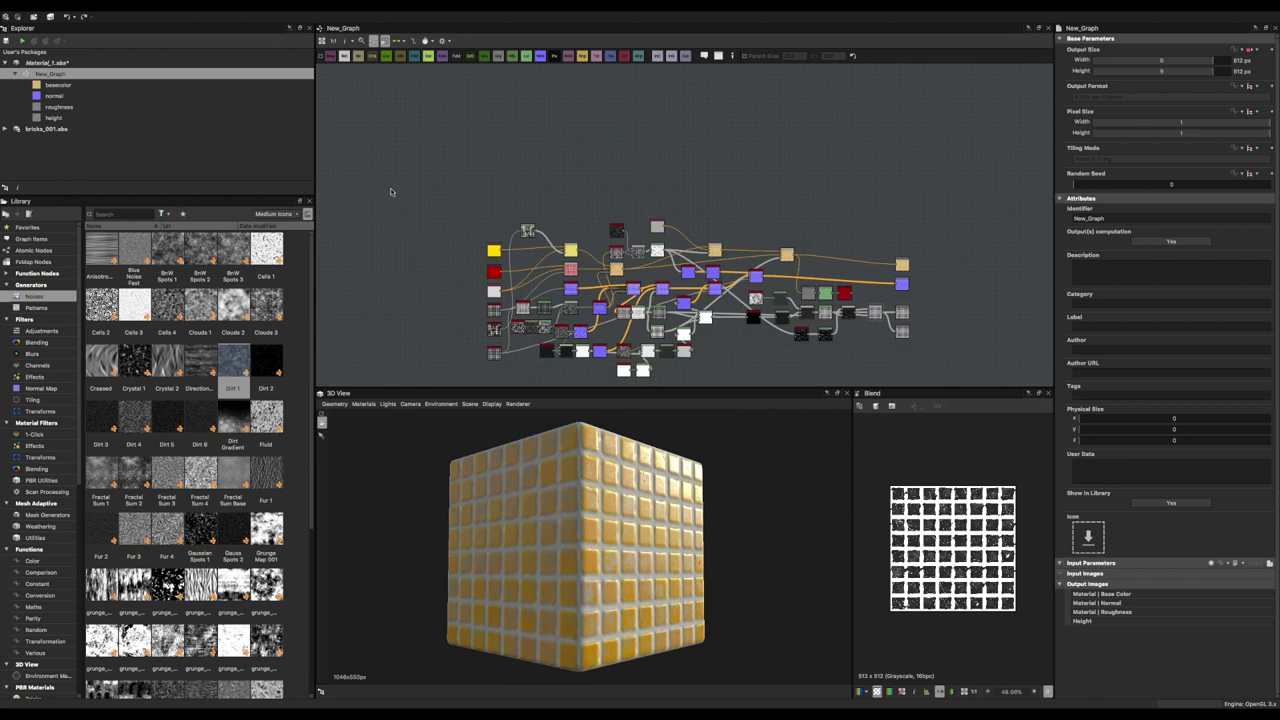
pyautogui.scroll(3, 786, 317)
pyautogui.moveTo(520, 537)
pyautogui.mouseDown()
pyautogui.moveTo(578, 537)
pyautogui.moveTo(545, 533)
pyautogui.moveTo(596, 517)
pyautogui.mouseUp()
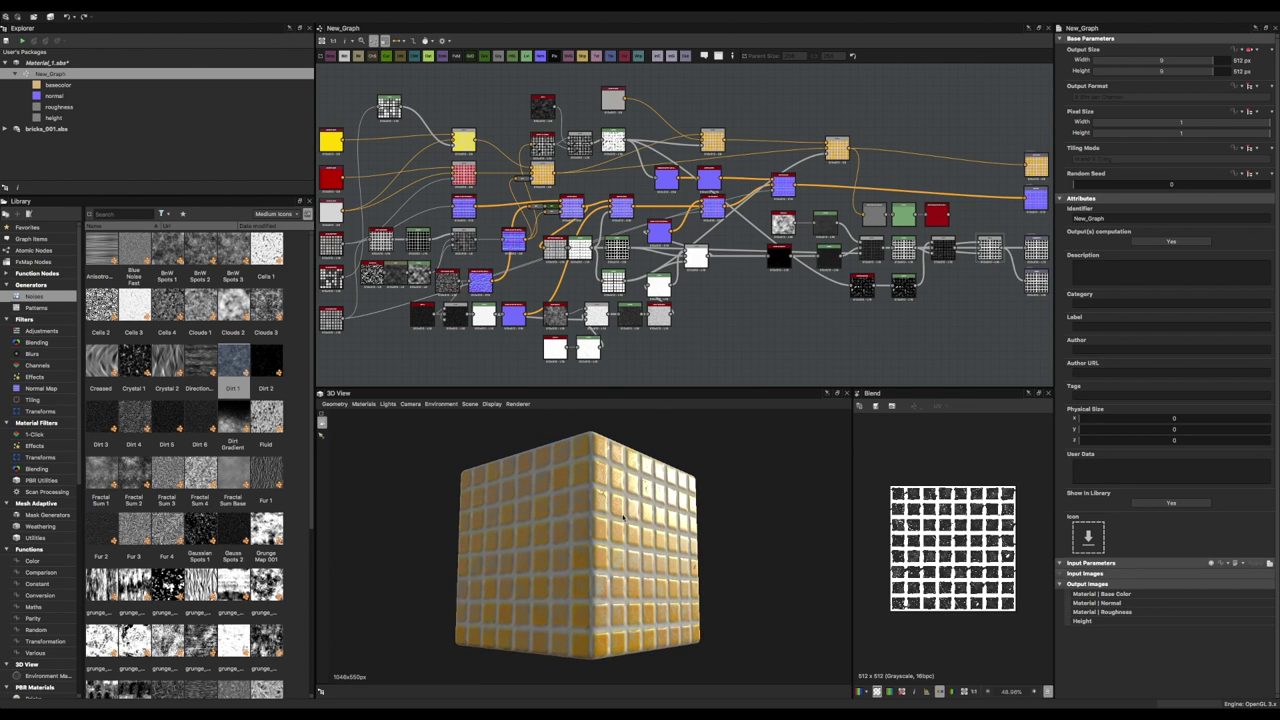